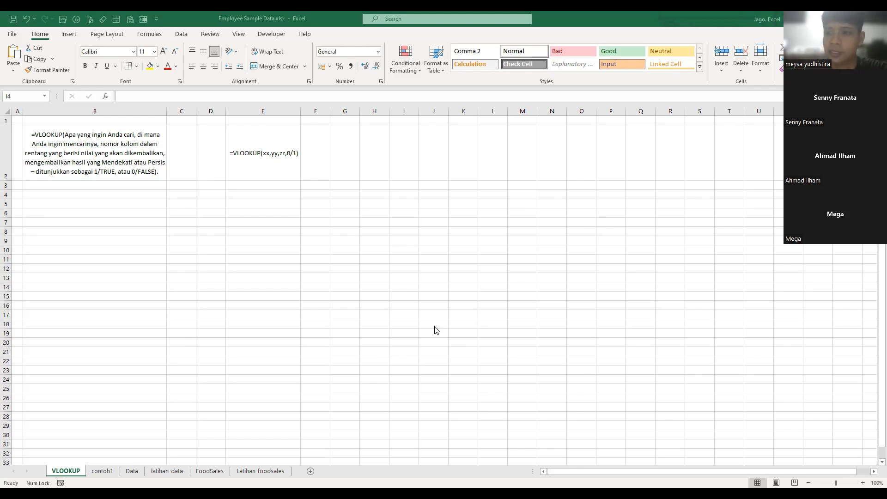
# - Examine the VLOOKUP argument explanation in B2 and the shortened syntax in E2 on the VLOOKUP sheet
pyautogui.click(296, 203)
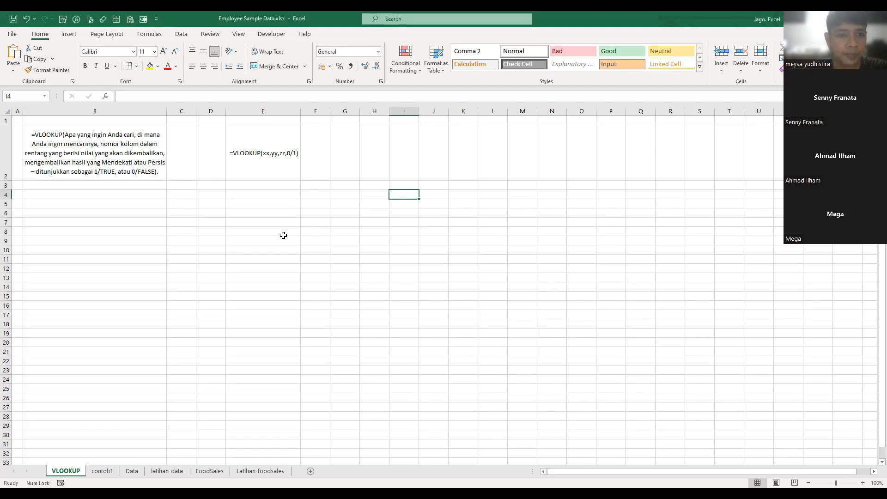
pyautogui.keyDown('ctrl'); pyautogui.click(395, 314); pyautogui.keyUp('ctrl')
pyautogui.keyDown('ctrl'); pyautogui.scroll(2, 268, 265); pyautogui.keyUp('ctrl')
pyautogui.keyDown('ctrl'); pyautogui.scroll(4, 269, 265); pyautogui.keyUp('ctrl')
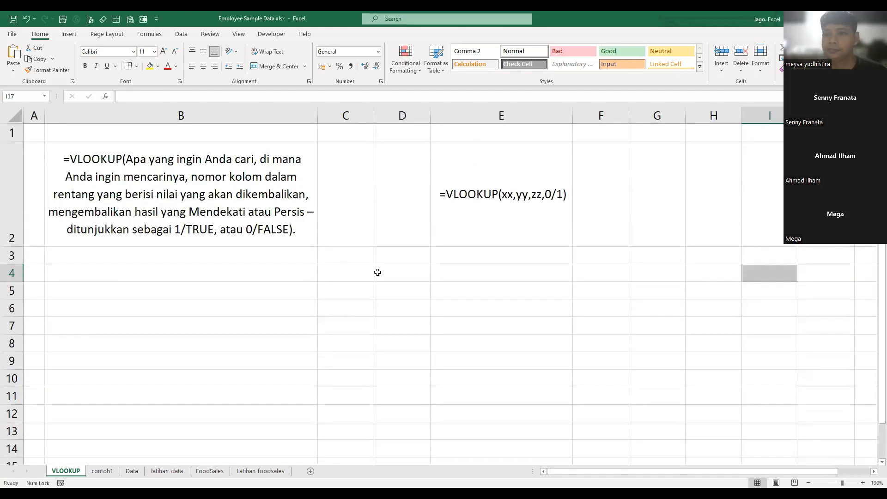
pyautogui.keyDown('ctrl'); pyautogui.scroll(2, 375, 273); pyautogui.keyUp('ctrl')
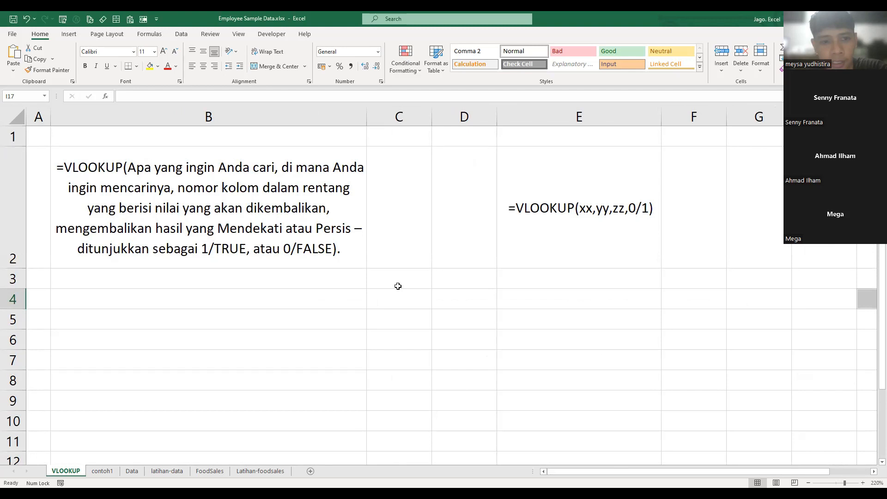
pyautogui.click(451, 352)
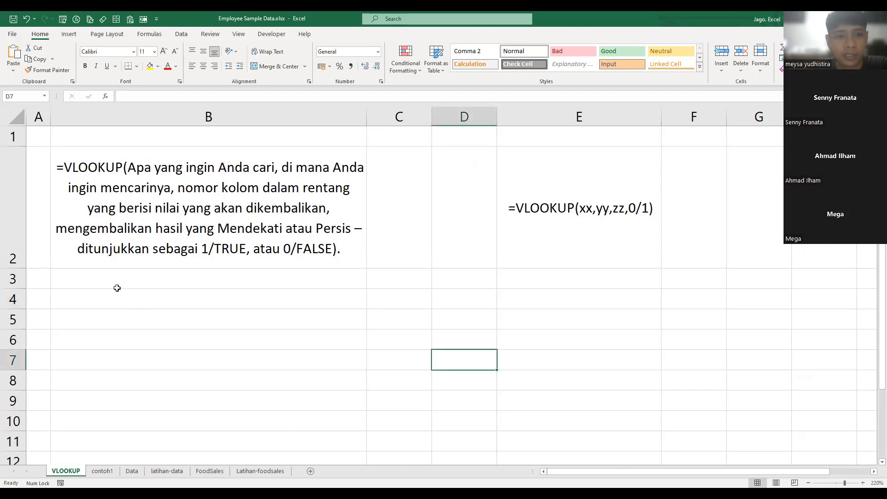
pyautogui.click(173, 189)
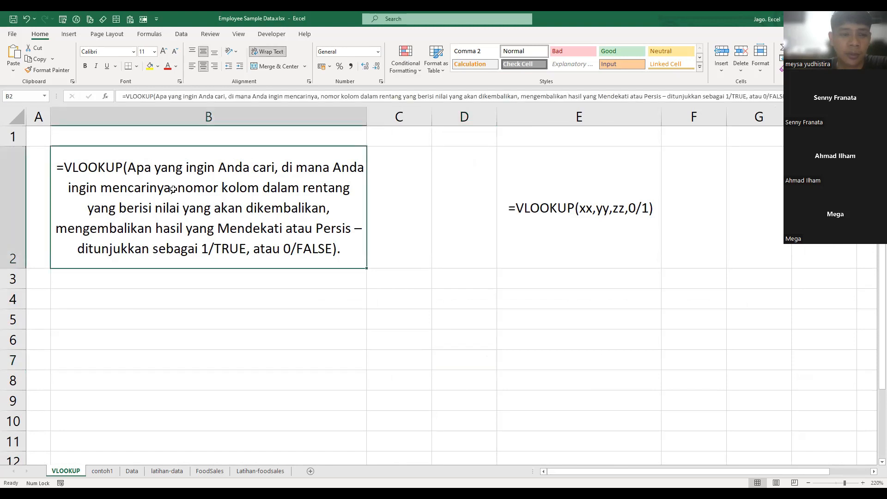
pyautogui.click(555, 244)
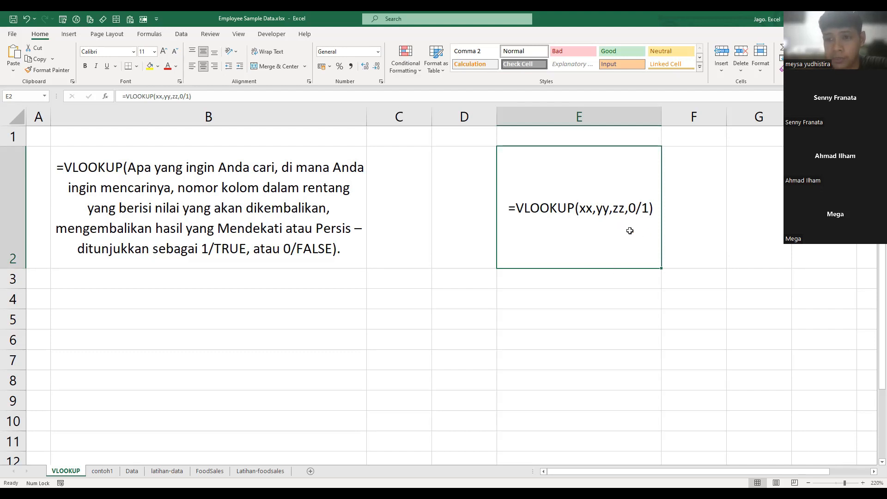
pyautogui.click(236, 219)
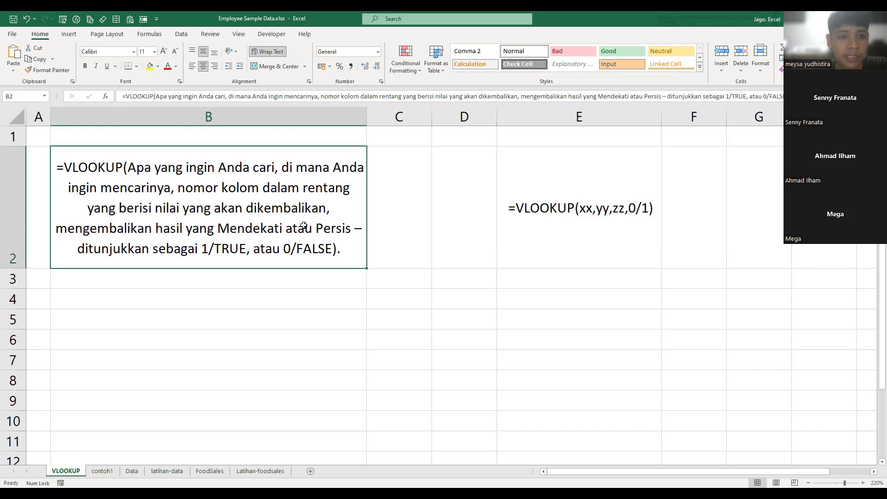
pyautogui.click(613, 223)
# - Note the first two VLOOKUP arguments below the short syntax: "xx = kunci" in E3 and "yy = lemari" in E4
pyautogui.click(553, 278)
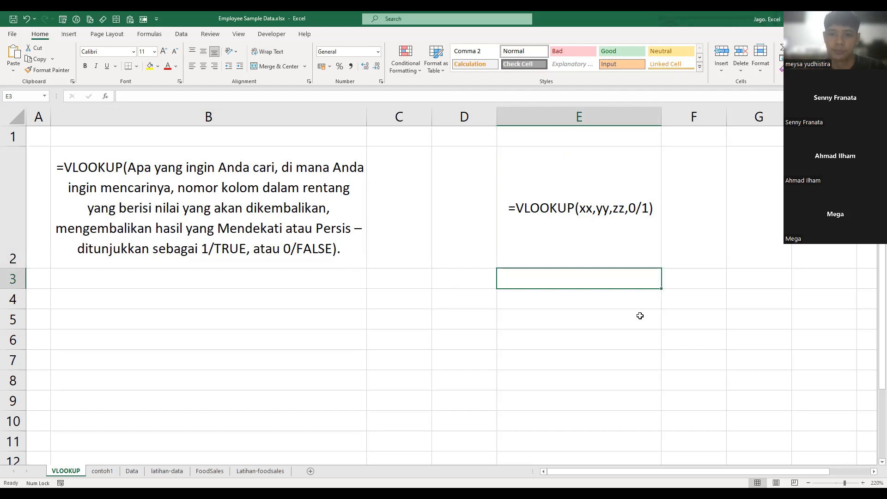
pyautogui.write('xx =')
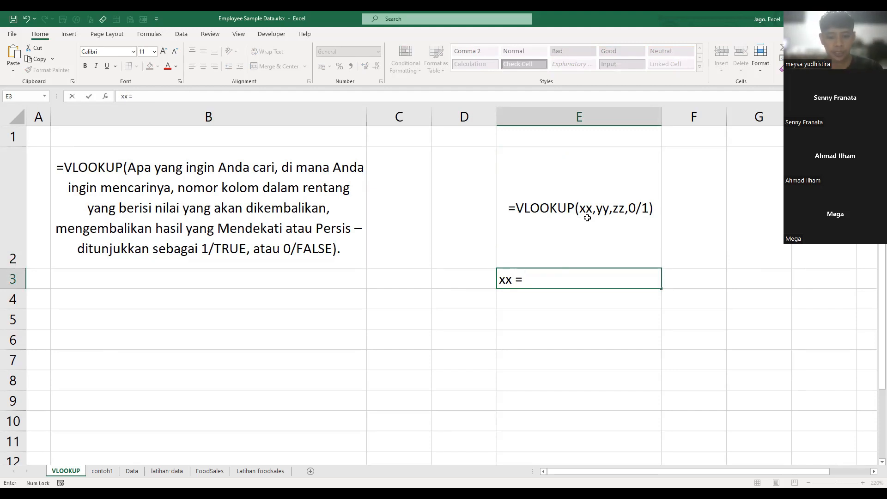
pyautogui.write('kunci')
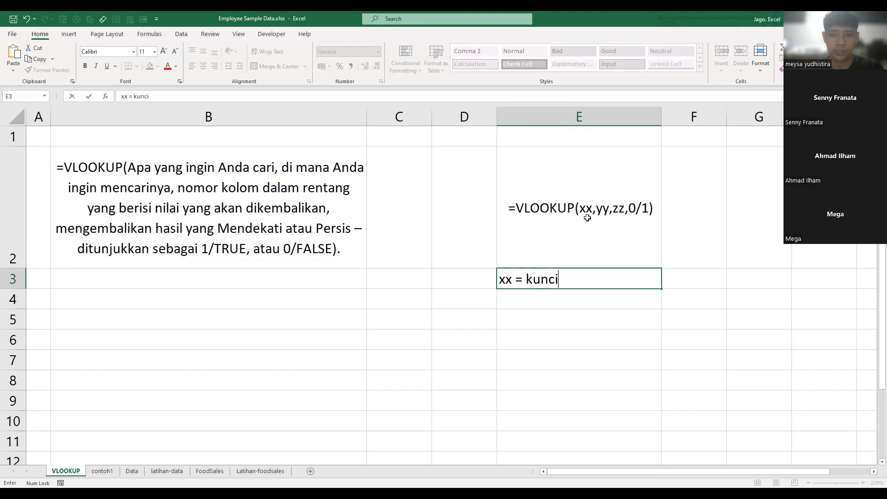
pyautogui.press('Return')
pyautogui.write('yy =')
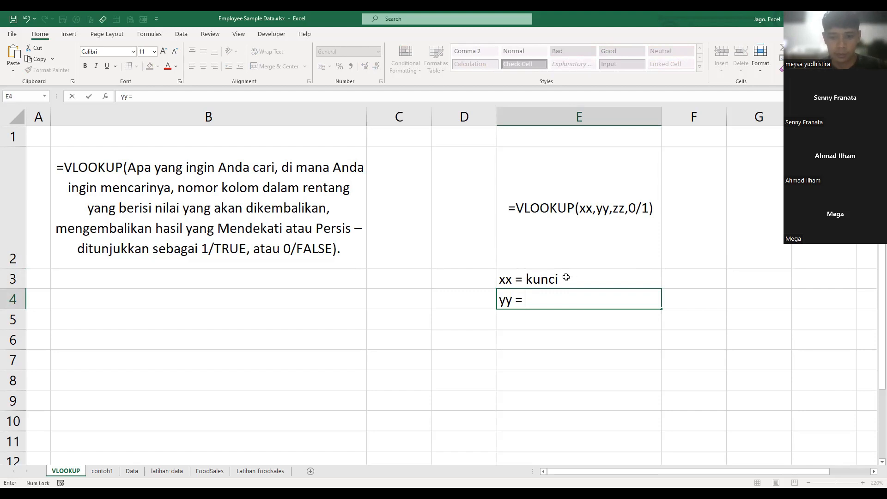
pyautogui.write('lemari')
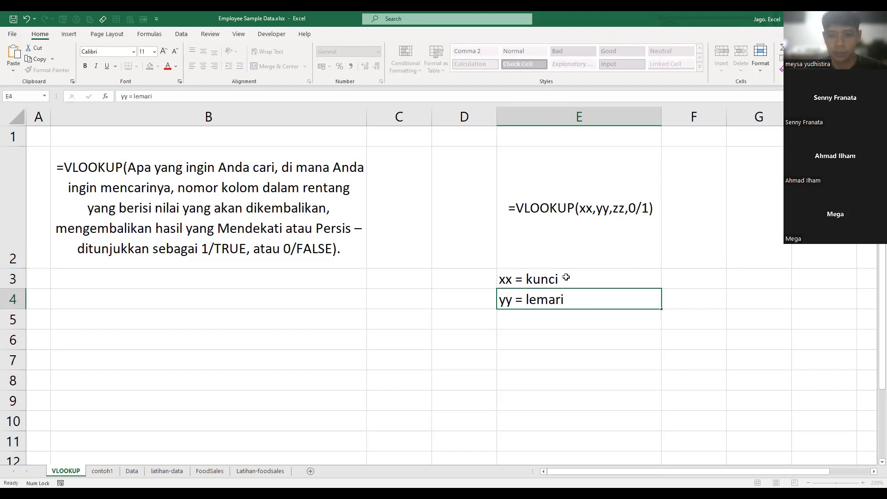
pyautogui.press('Return')
pyautogui.click(552, 279)
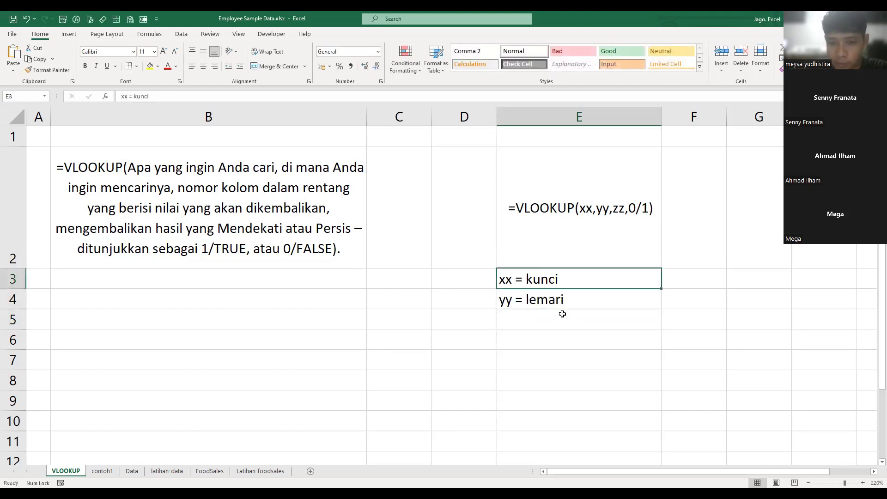
pyautogui.click(557, 299)
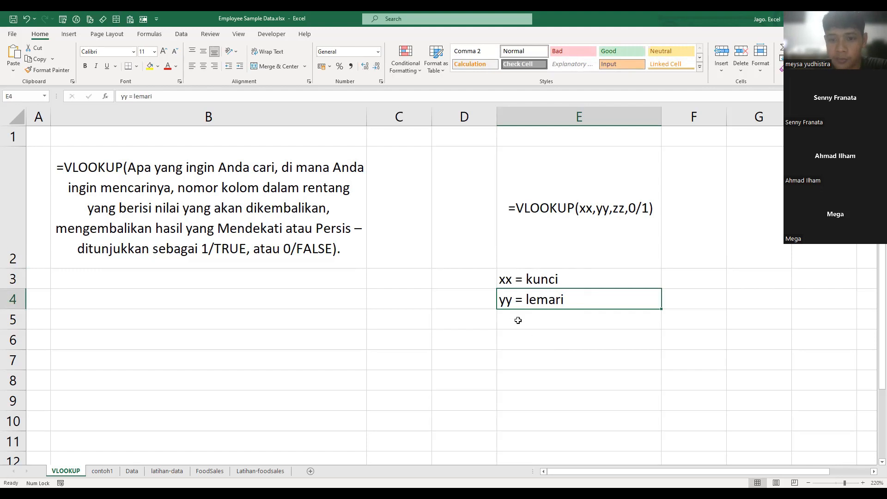
# - Note the third VLOOKUP argument in E5 as "zz = urutan laci"
pyautogui.click(594, 318)
pyautogui.write('zz =')
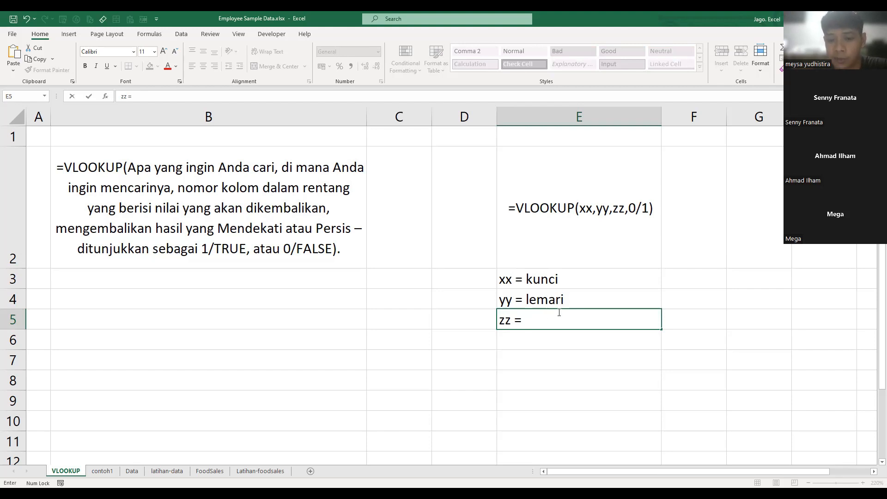
pyautogui.write('l')
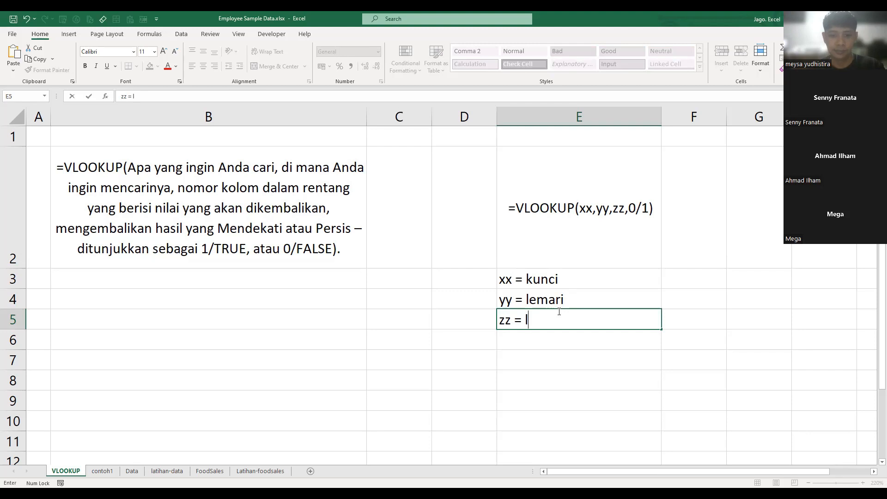
pyautogui.write('aci')
pyautogui.press('BackSpace')
pyautogui.press('BackSpace')
pyautogui.press('BackSpace')
pyautogui.press('BackSpace')
pyautogui.write('urutal')
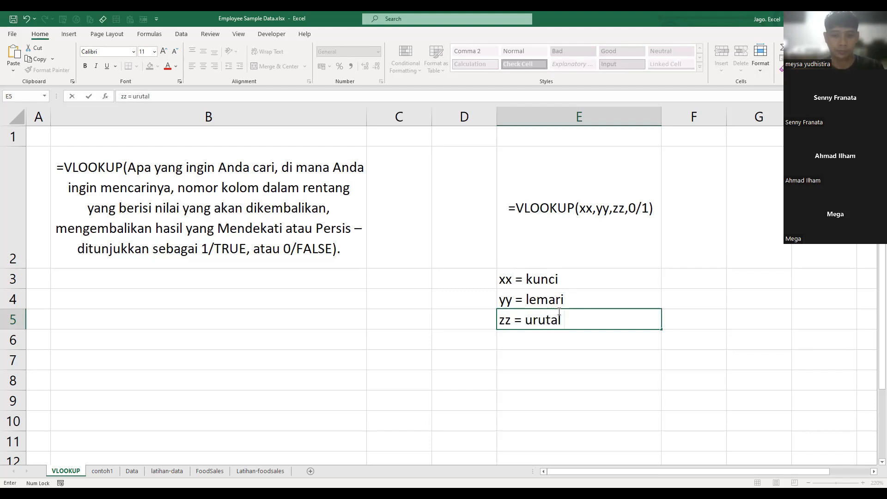
pyautogui.press('BackSpace')
pyautogui.write('n laci')
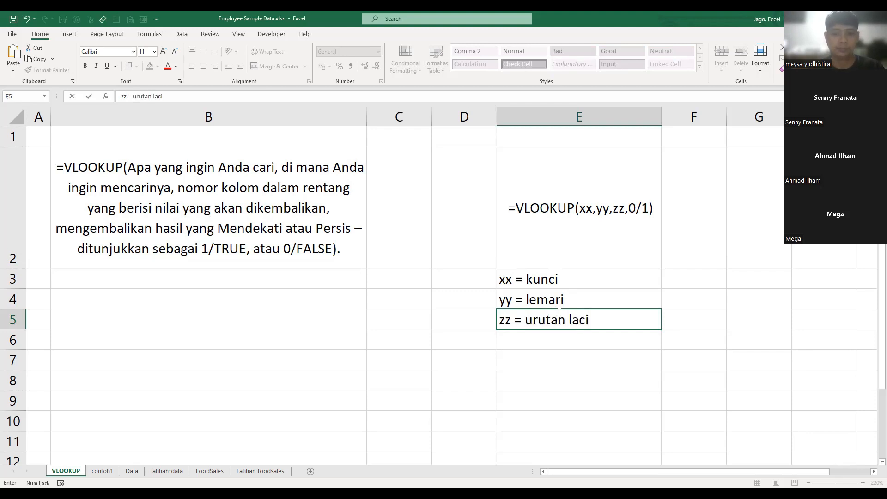
pyautogui.press('Return')
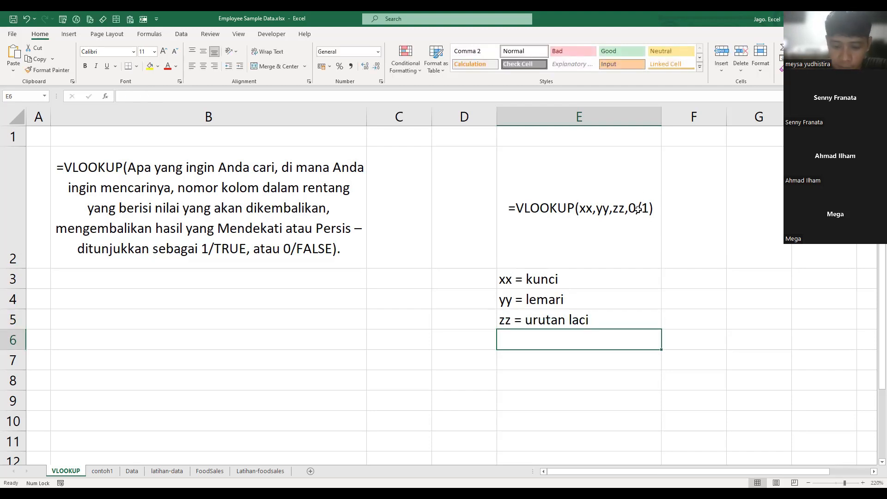
# - Note the match-type argument in E6 as "0/1 = kesesuaian kunci"
pyautogui.write('0/1 =')
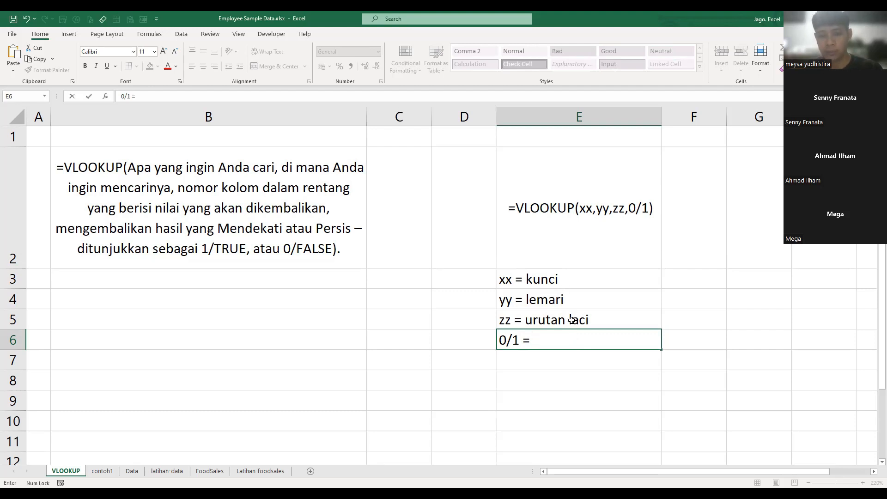
pyautogui.write('kuci')
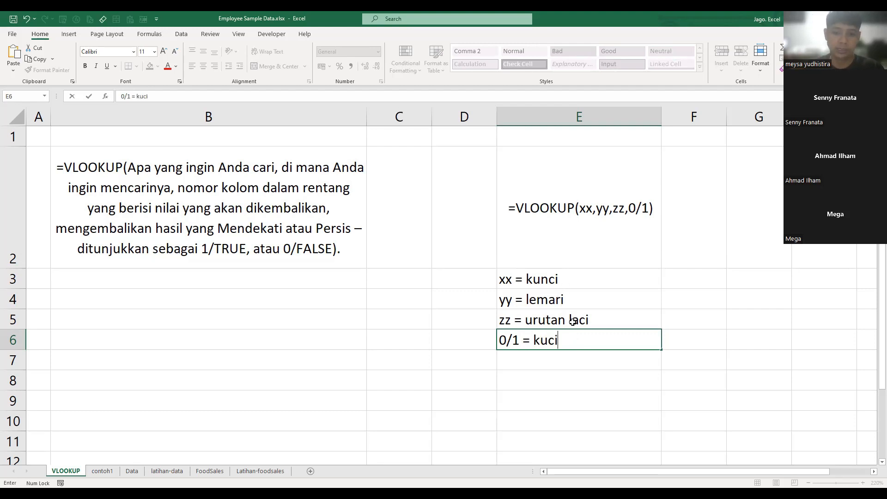
pyautogui.press('BackSpace')
pyautogui.press('BackSpace')
pyautogui.press('BackSpace')
pyautogui.press('BackSpace')
pyautogui.write('kese')
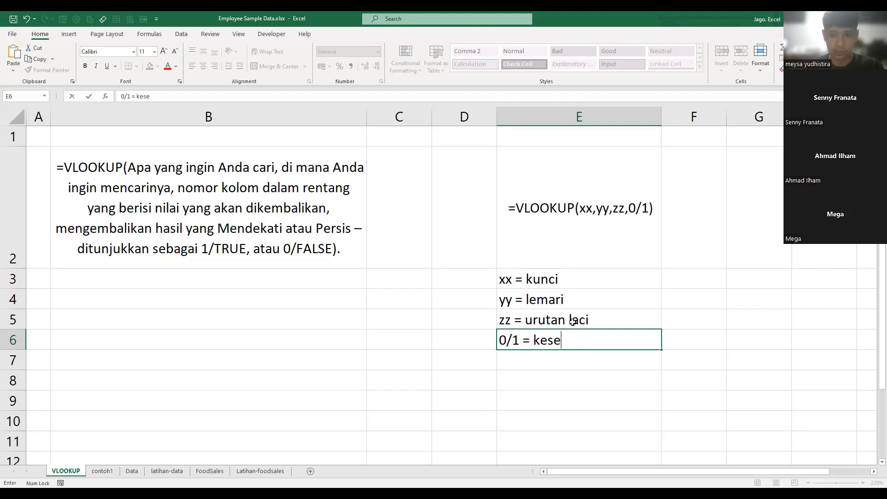
pyautogui.write('suaian kunci')
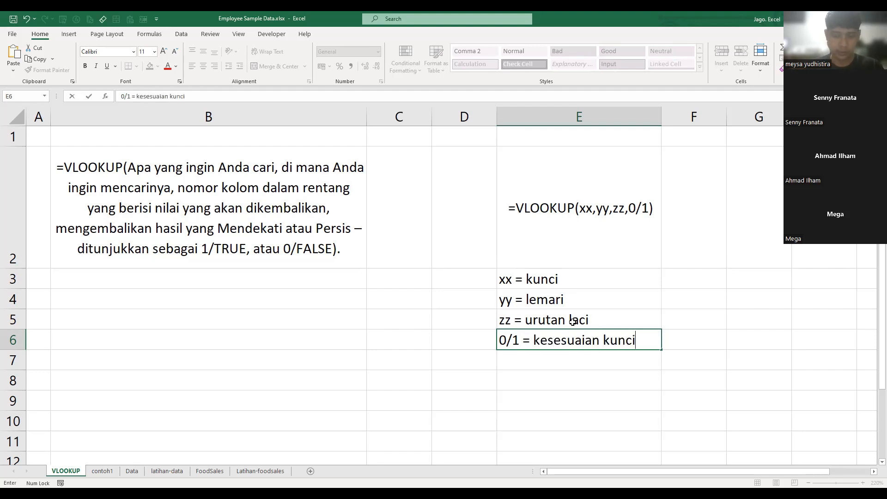
pyautogui.press('Return')
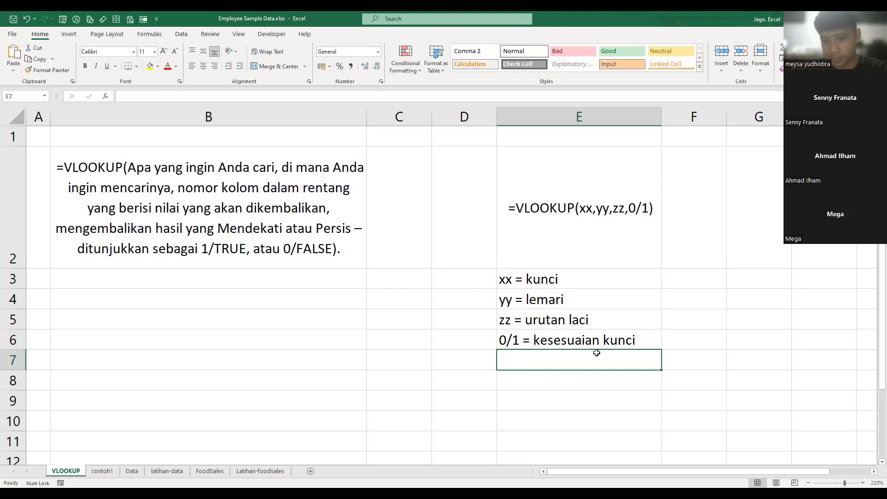
# - Review the argument notes in E3:E6 against the VLOOKUP syntax in E2
pyautogui.click(512, 341)
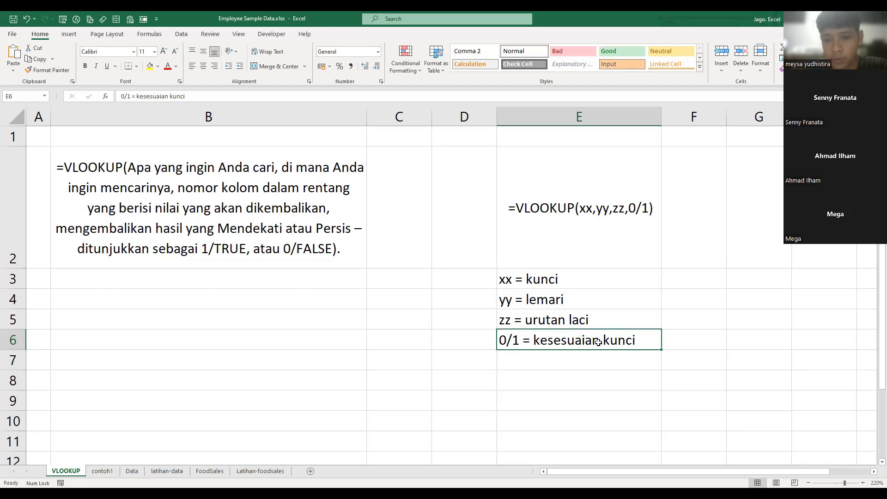
pyautogui.click(556, 279)
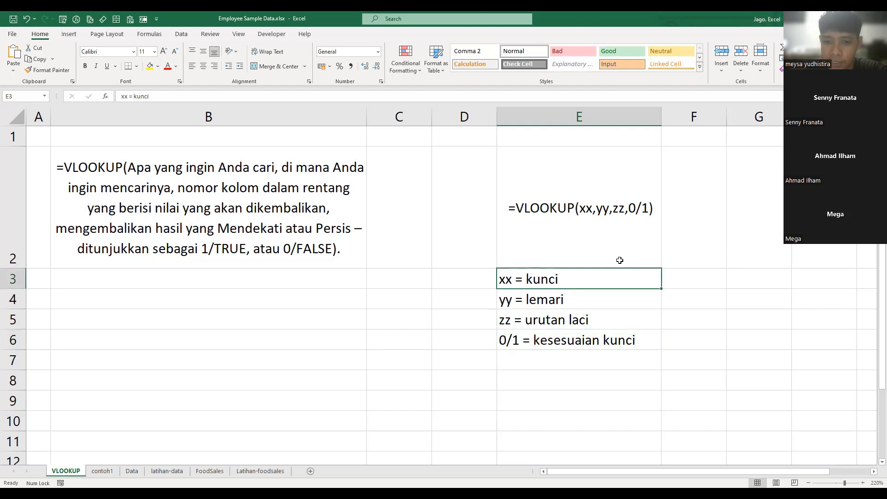
pyautogui.click(512, 346)
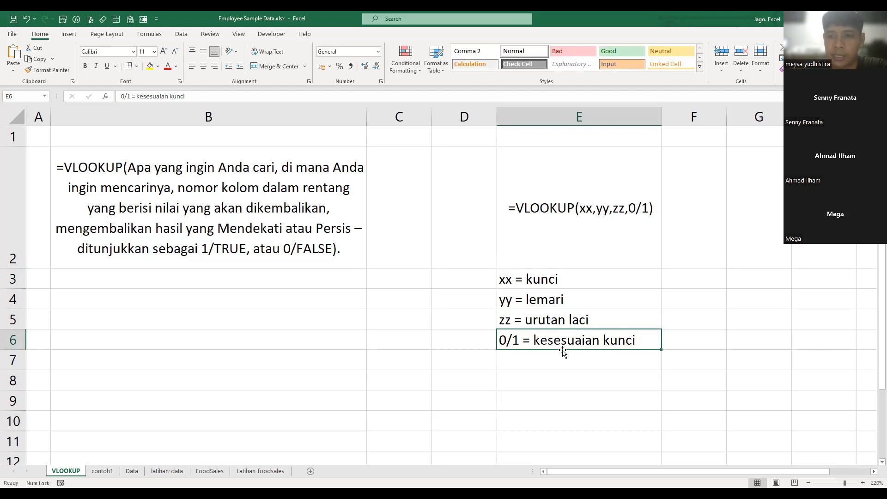
pyautogui.click(575, 250)
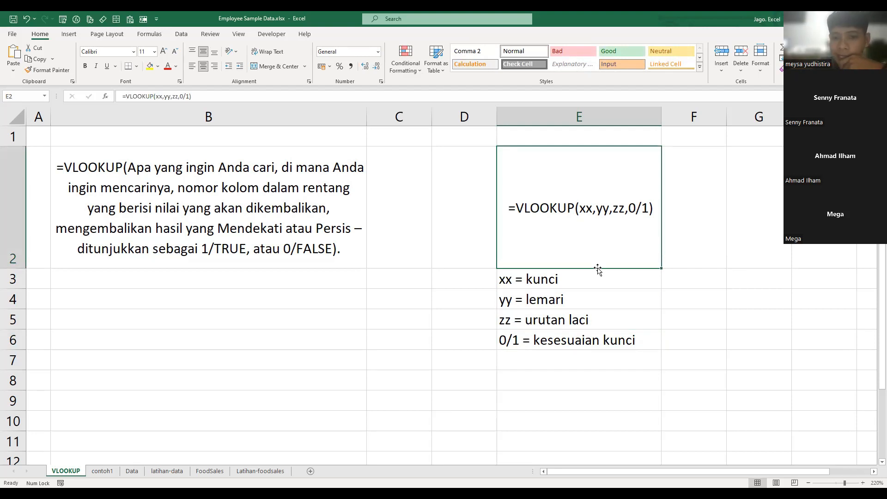
pyautogui.click(645, 342)
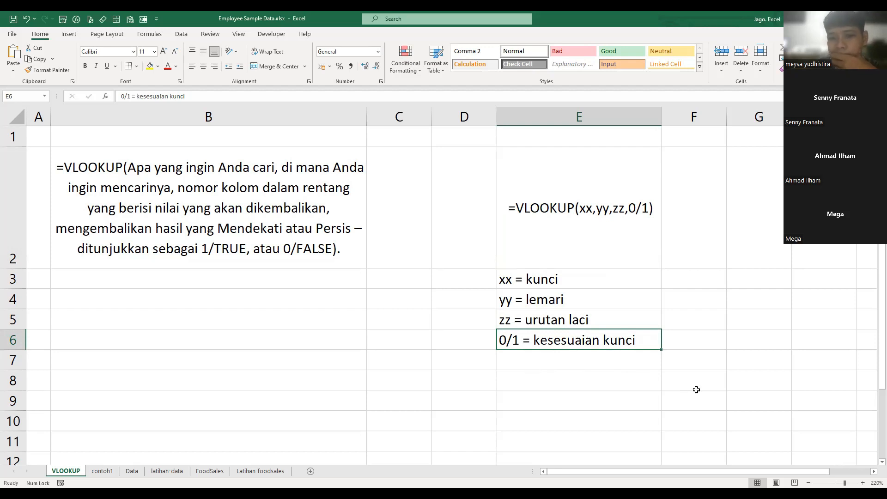
pyautogui.click(525, 384)
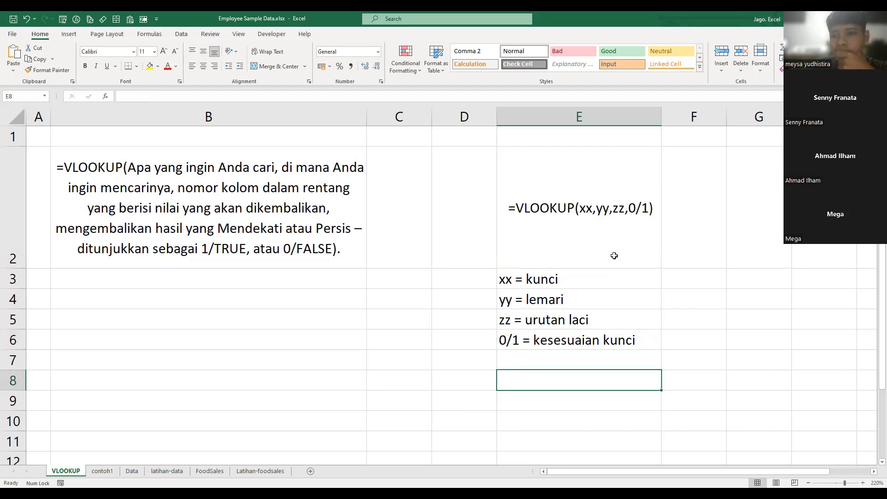
pyautogui.click(558, 214)
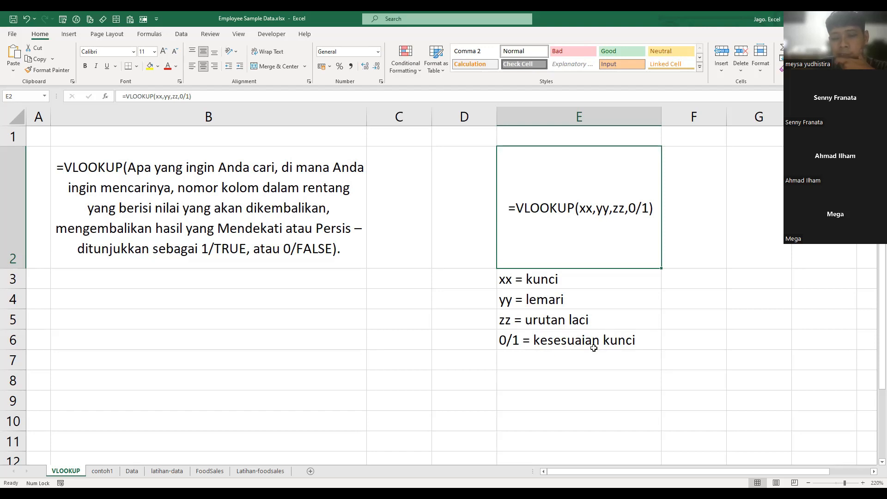
pyautogui.click(681, 321)
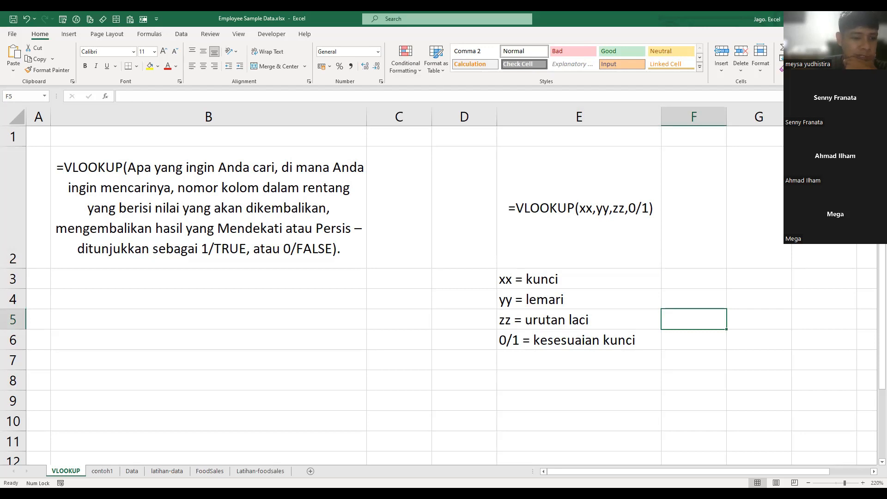
# - Open the contoh1 sheet and examine its small name-and-number table and the lookup example beside it
pyautogui.click(102, 471)
pyautogui.click(206, 157)
pyautogui.click(114, 147)
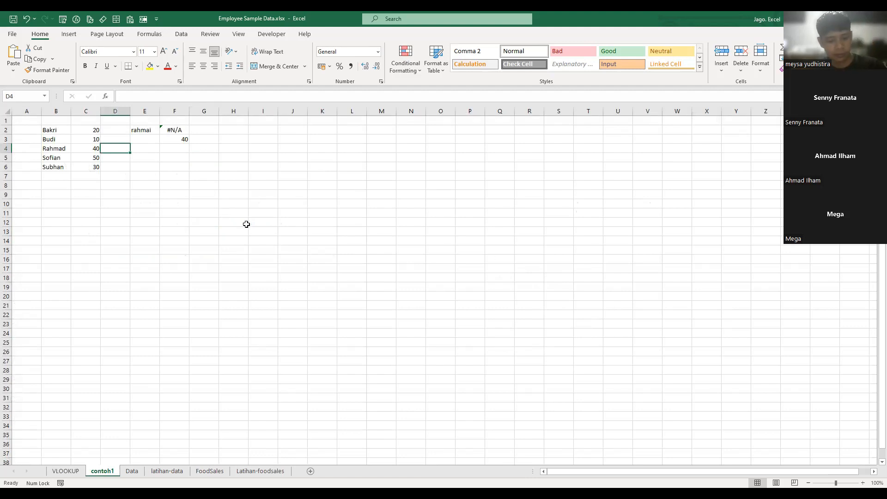
pyautogui.keyDown('ctrl'); pyautogui.scroll(1, 298, 202); pyautogui.keyUp('ctrl')
pyautogui.keyDown('ctrl'); pyautogui.scroll(7, 298, 202); pyautogui.keyUp('ctrl')
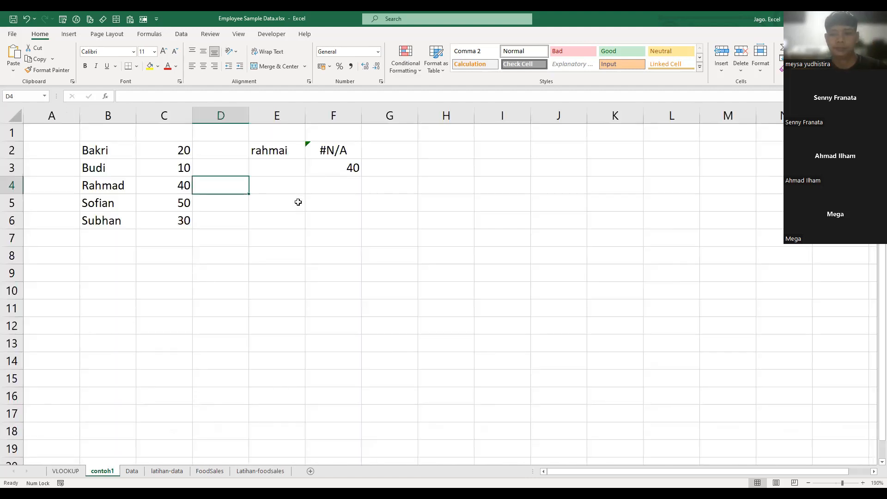
pyautogui.click(257, 253)
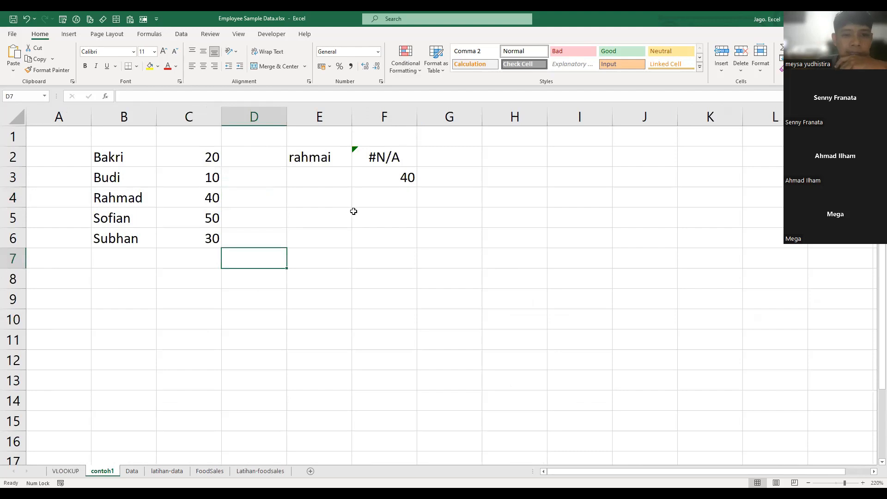
# - Clear the old lookup results from cells F2:F4, keeping the lookup name in E2
pyautogui.click(374, 204)
pyautogui.moveTo(386, 159); pyautogui.dragTo(400, 190)
pyautogui.click(517, 173)
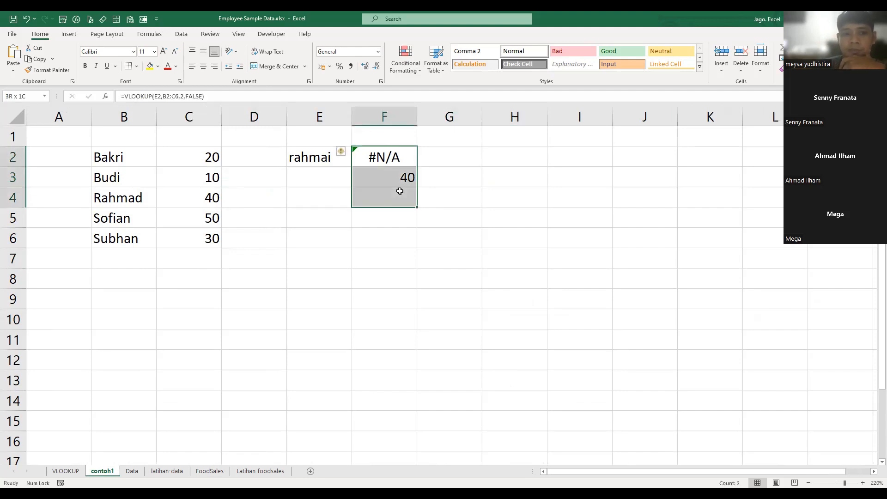
pyautogui.press('Delete')
pyautogui.press('Up')
pyautogui.press('Left')
pyautogui.press('Down')
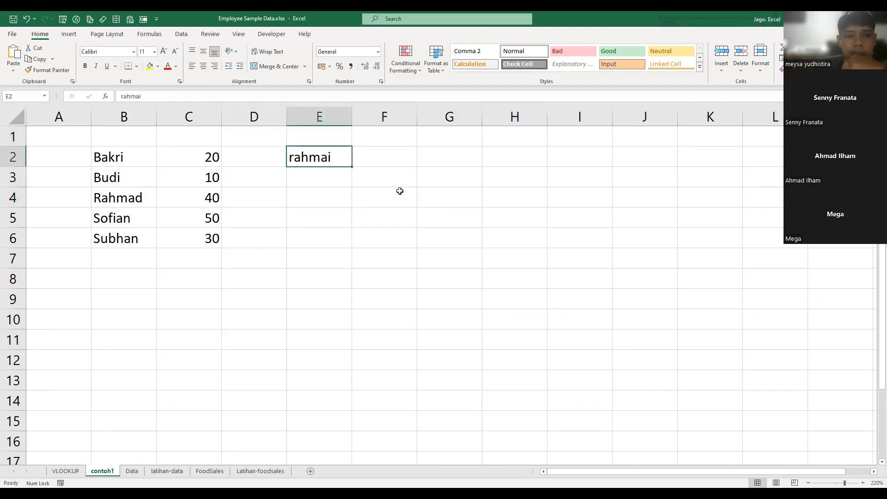
pyautogui.press('Right')
# - Add the headings "peserta tes" in B1 and "nilai" in C1 above the name-and-score table
pyautogui.click(243, 241)
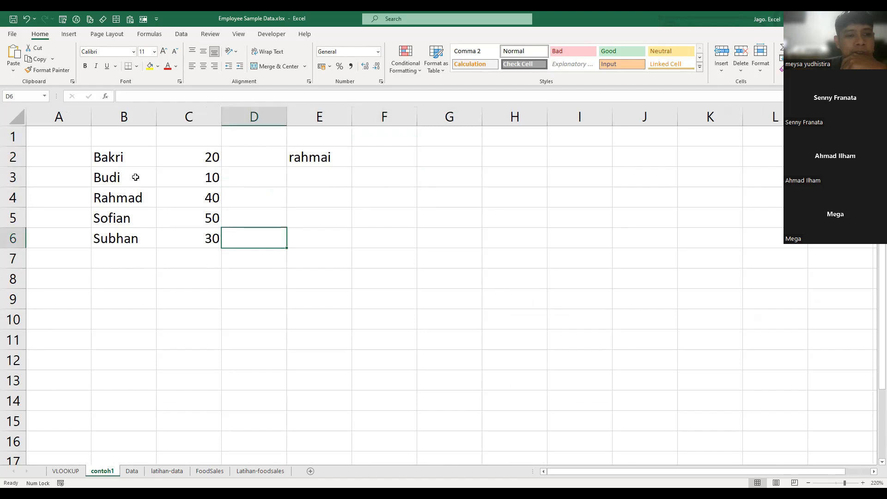
pyautogui.moveTo(124, 156); pyautogui.dragTo(188, 234)
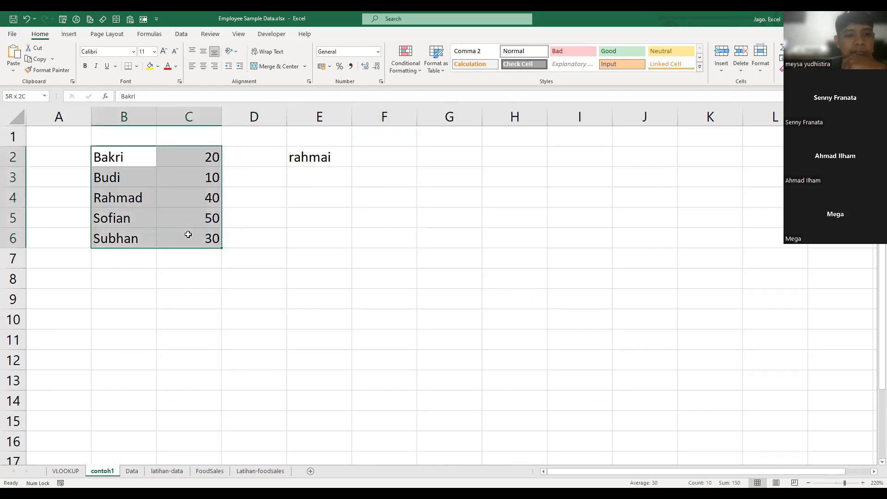
pyautogui.click(279, 223)
pyautogui.click(184, 136)
pyautogui.write('nilai')
pyautogui.press('Left')
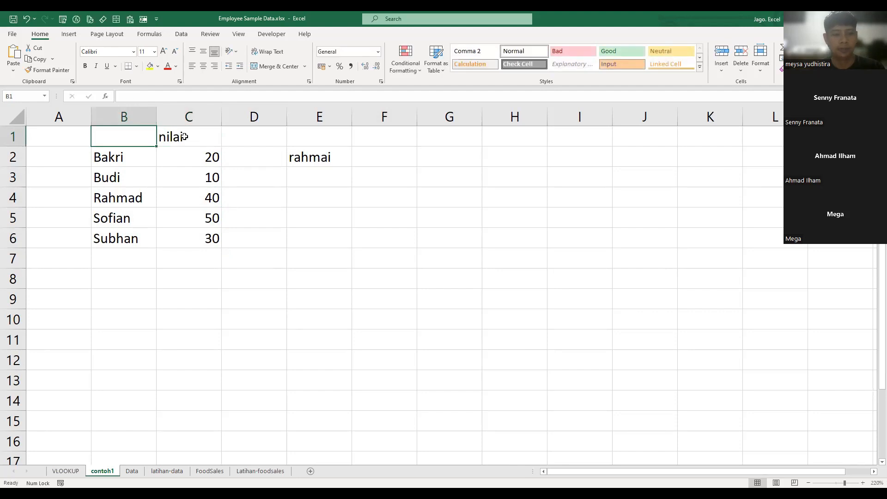
pyautogui.write('peserta t')
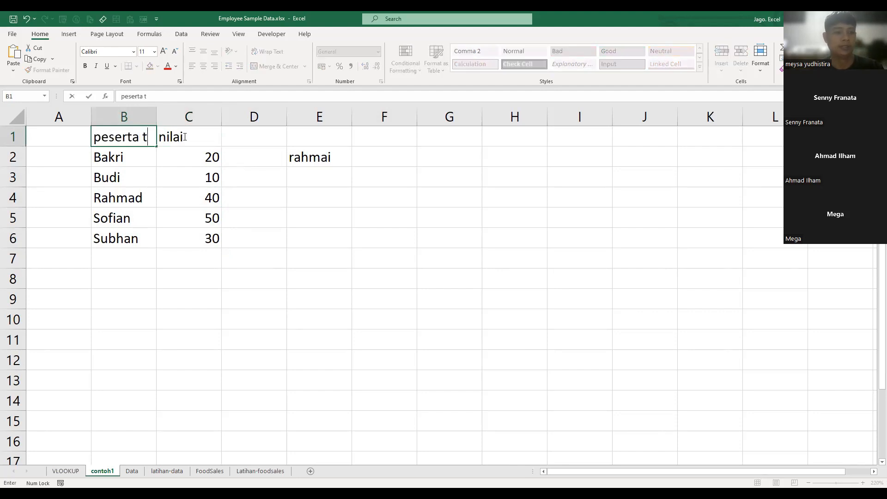
pyautogui.write('es')
pyautogui.press('Return')
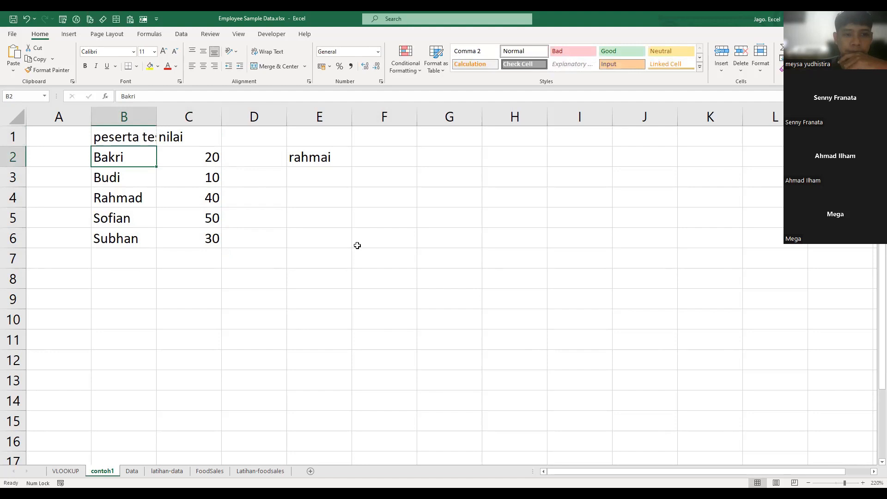
# - Autofit the widths of columns B and C to their contents
pyautogui.doubleClick(157, 116)
pyautogui.click(357, 245)
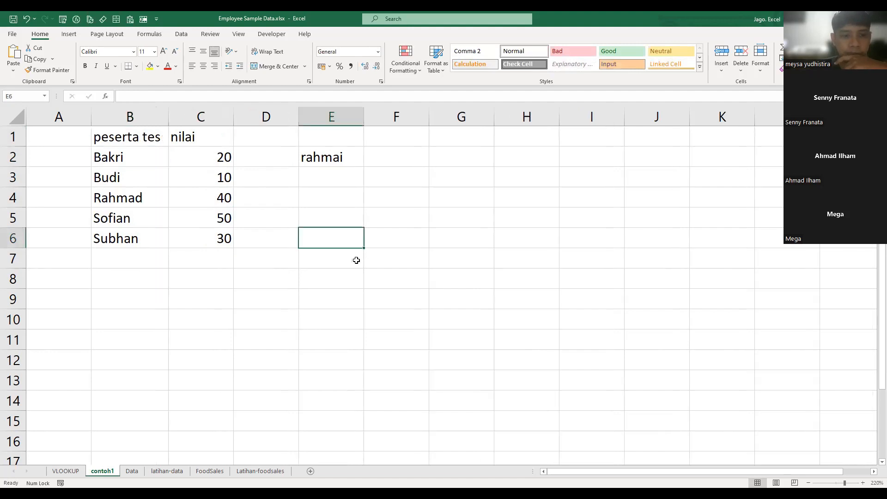
pyautogui.doubleClick(236, 114)
pyautogui.click(425, 354)
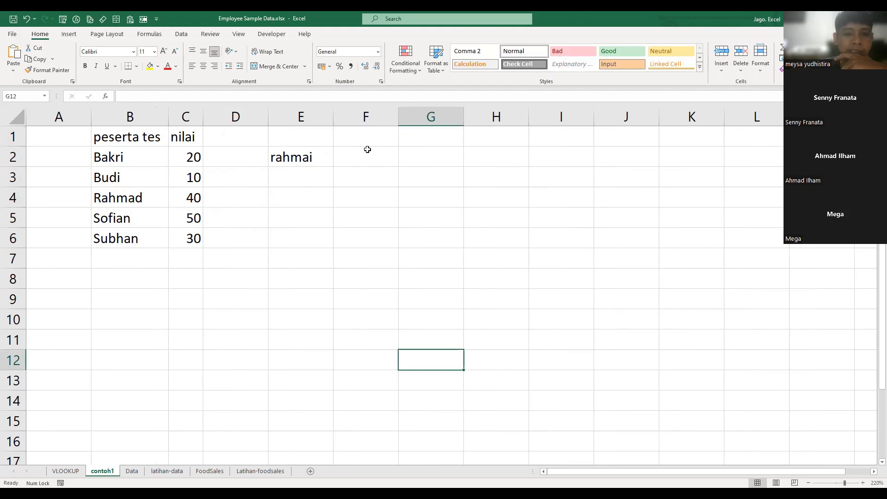
# - Head the lookup area with "nama peserta" in E1 and "Nilai" in F1, and autofit column E
pyautogui.click(327, 139)
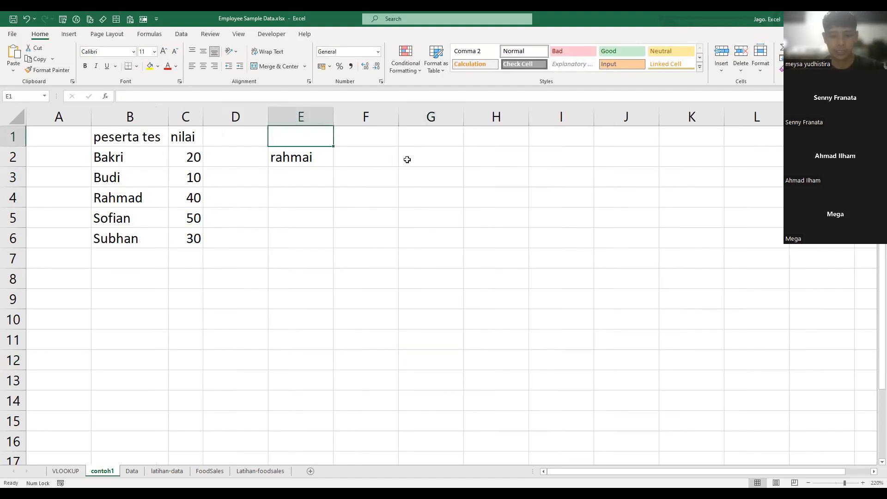
pyautogui.write('n')
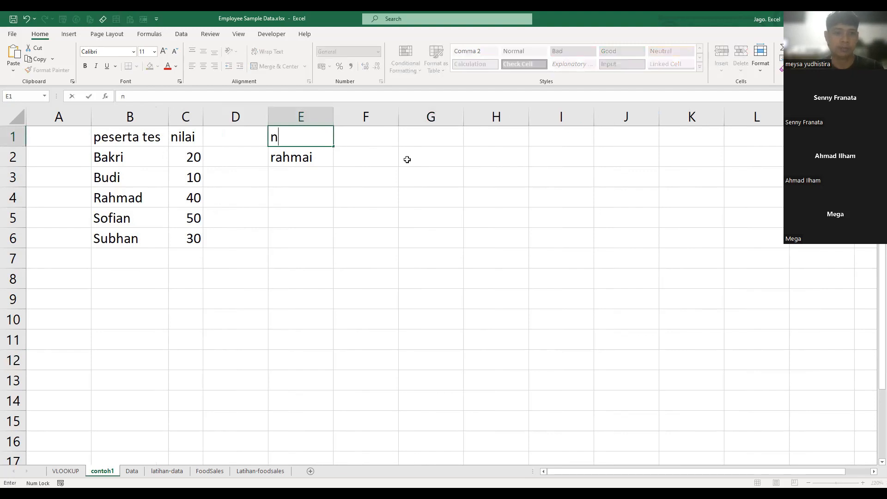
pyautogui.write('ama peserta')
pyautogui.press('Tab')
pyautogui.write('Nil')
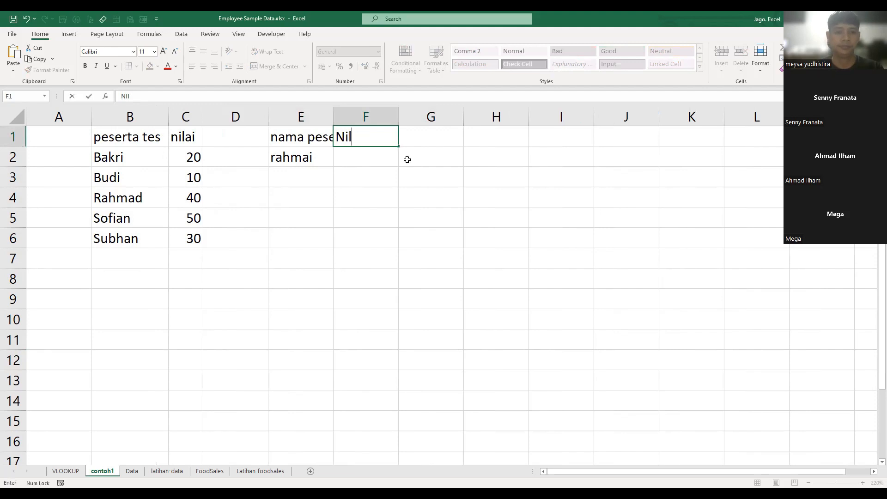
pyautogui.write('ai')
pyautogui.press('Return')
pyautogui.doubleClick(336, 114)
pyautogui.click(483, 194)
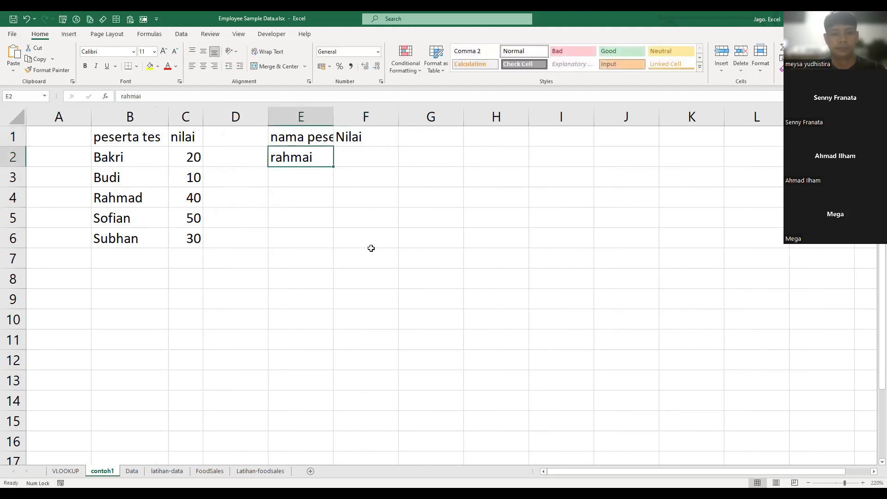
# - Start a VLOOKUP formula in F2 with E2 as the lookup value
pyautogui.click(388, 158)
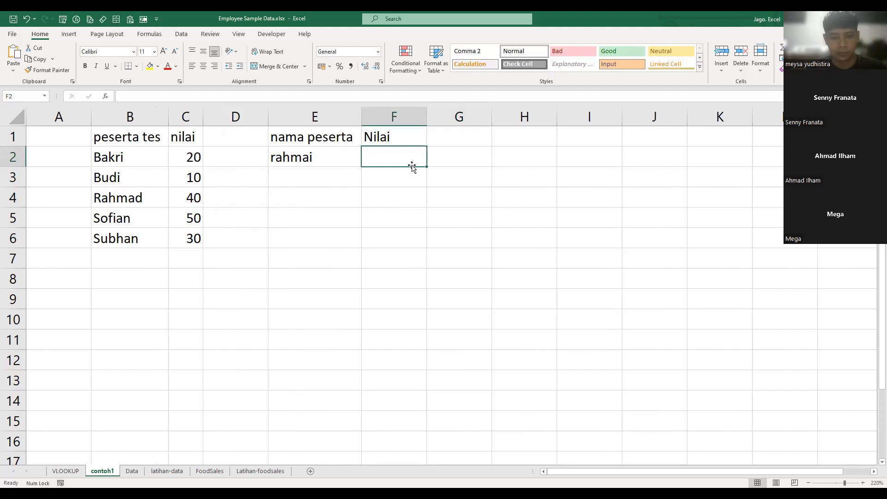
pyautogui.write('=')
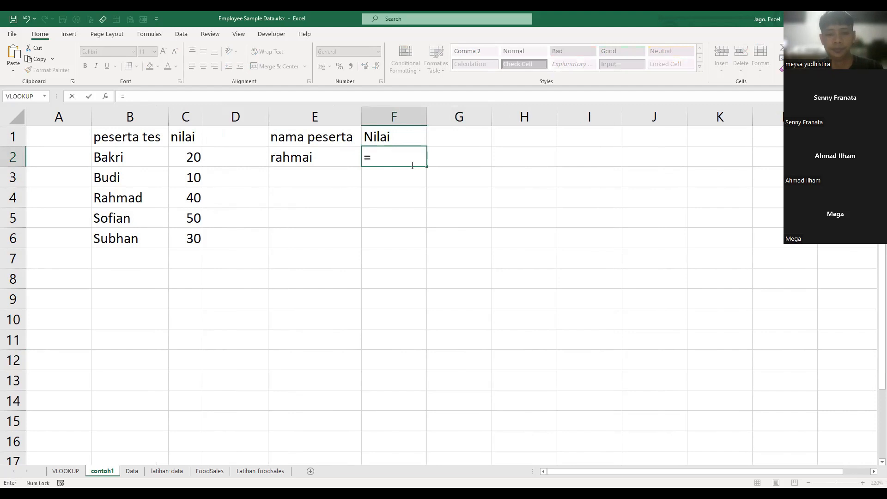
pyautogui.write('vl')
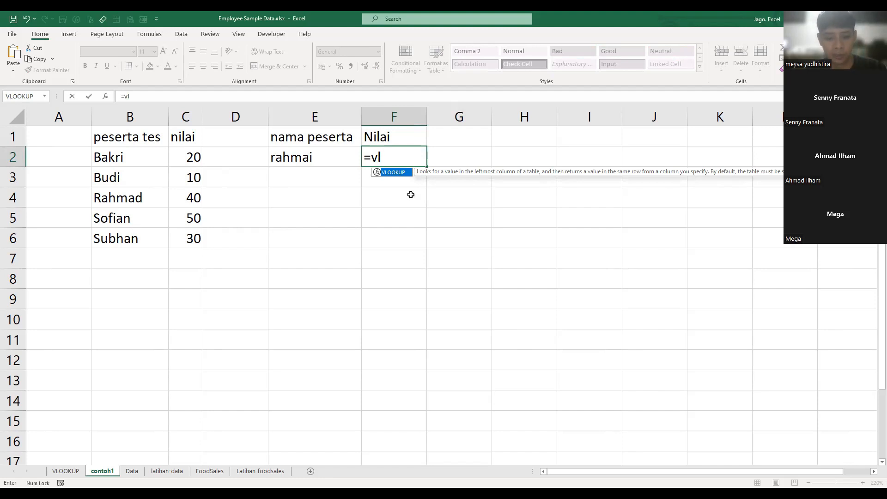
pyautogui.press('BackSpace')
pyautogui.press('BackSpace')
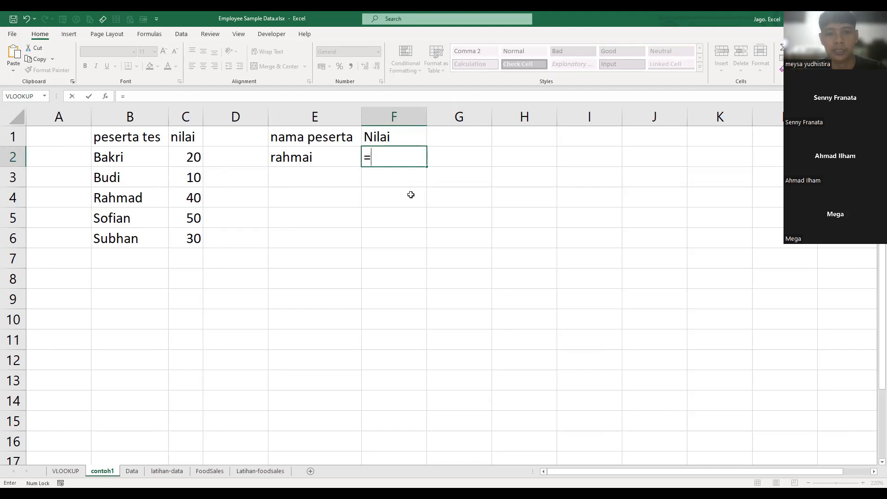
pyautogui.write('vl')
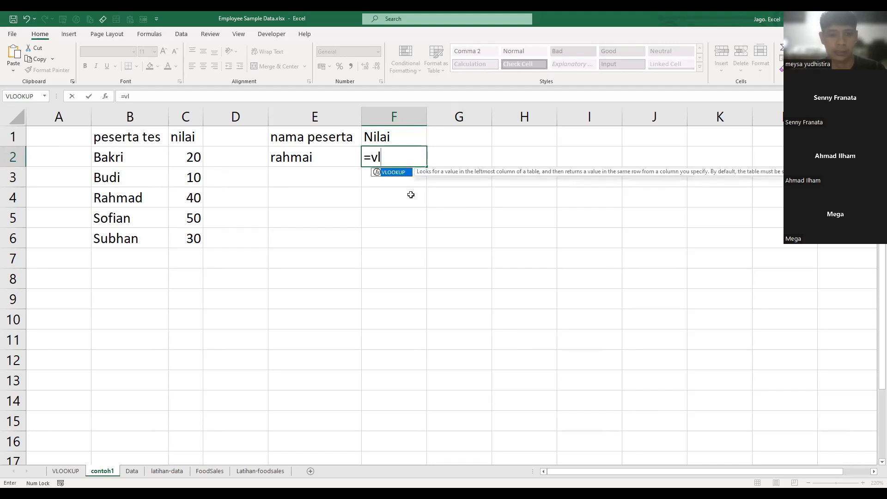
pyautogui.press('Tab')
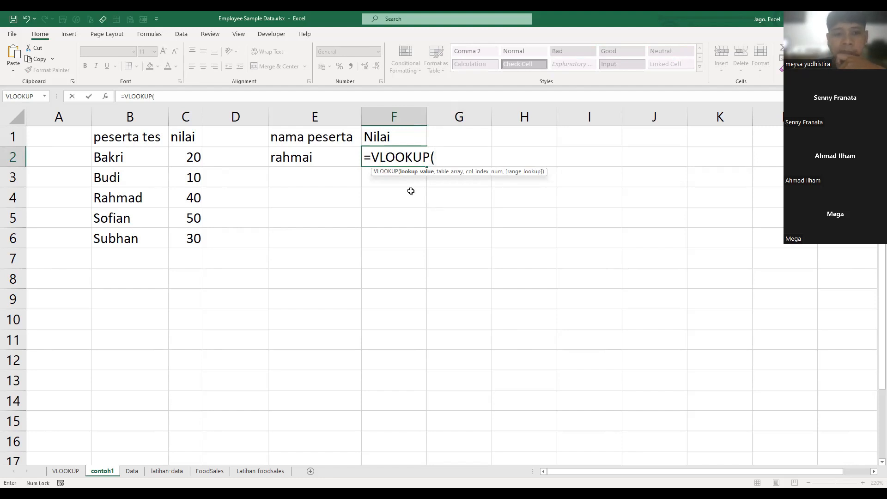
pyautogui.click(331, 157)
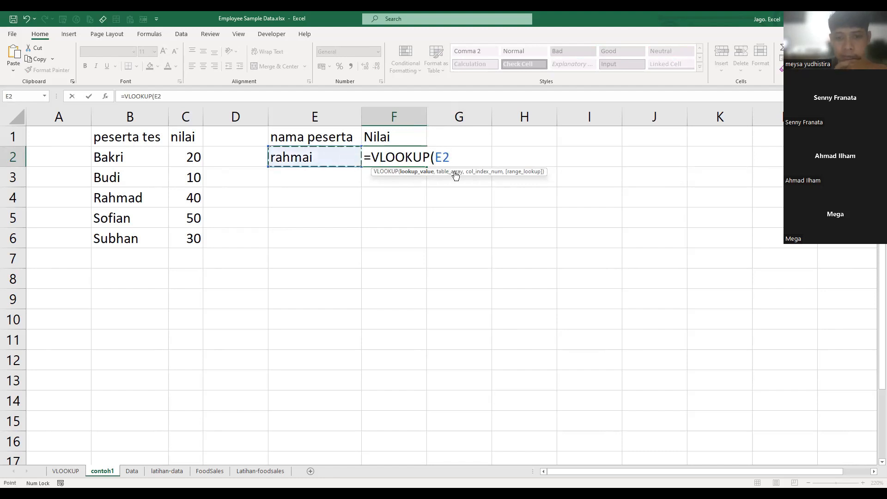
pyautogui.write(',')
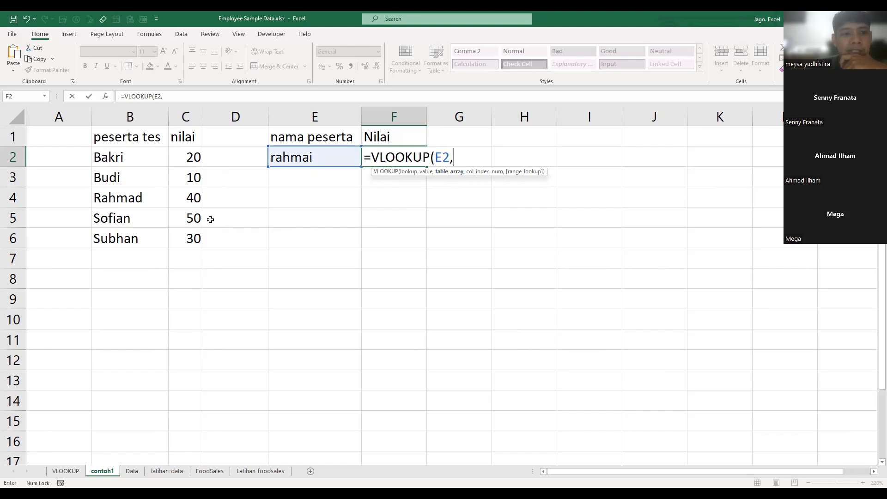
# - Set the VLOOKUP table array to B2:C6 and the column index to 2
pyautogui.click(161, 161)
pyautogui.keyDown('shift'); pyautogui.click(197, 249); pyautogui.keyUp('shift')
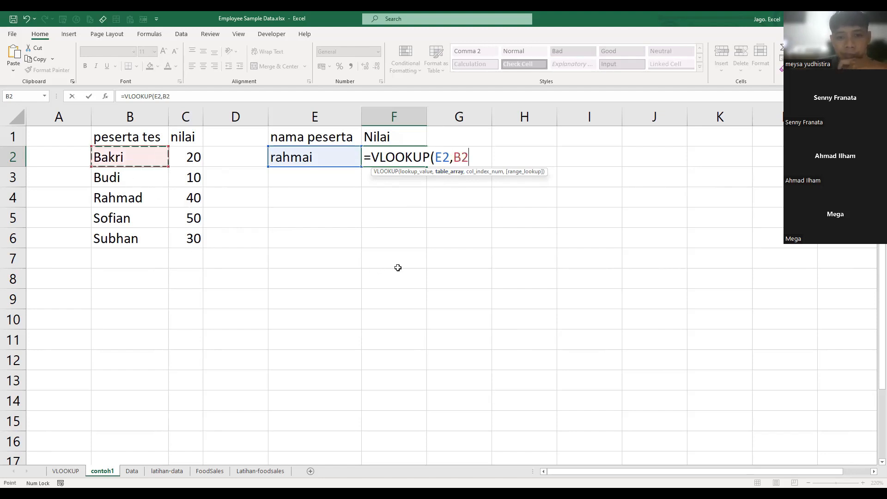
pyautogui.write(',')
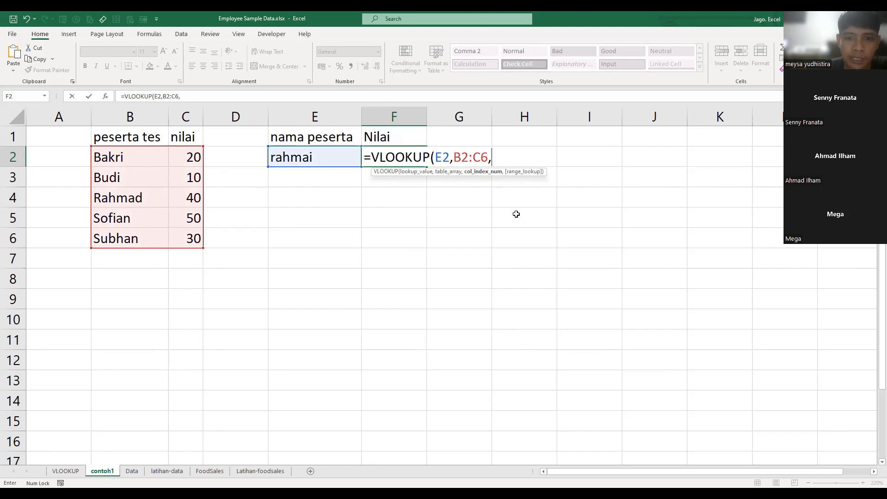
pyautogui.write('2')
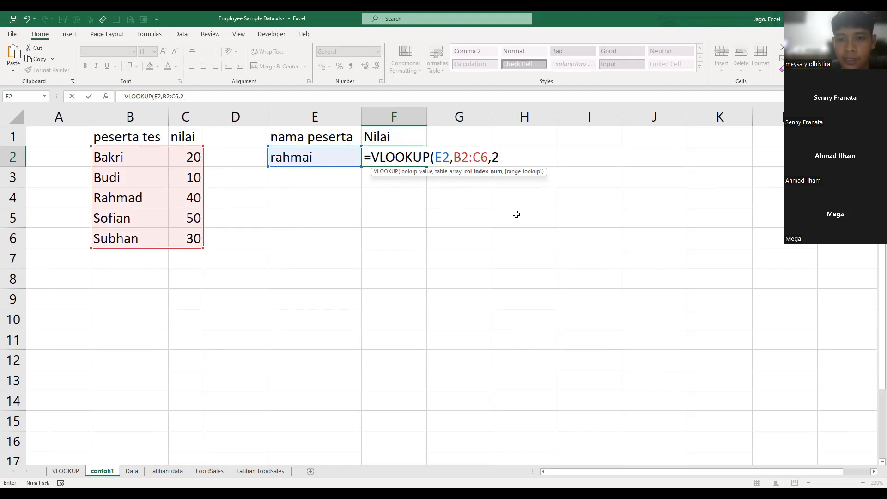
pyautogui.write(',')
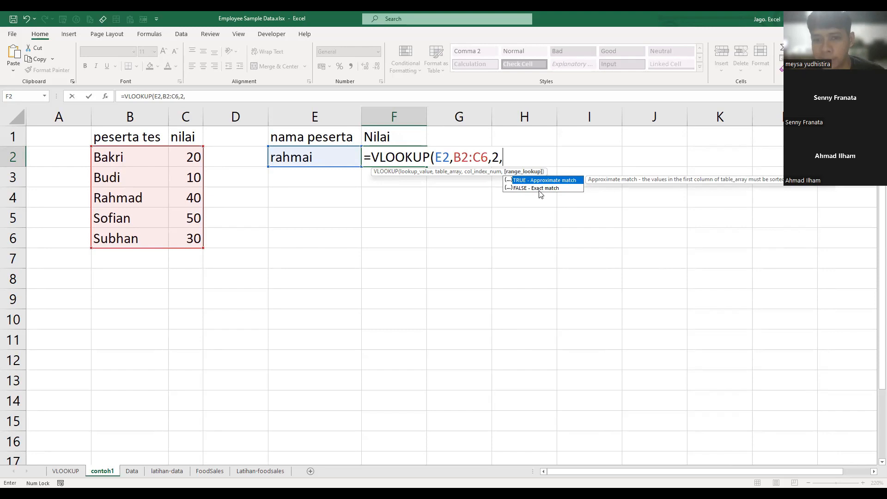
# - Set the VLOOKUP range lookup to FALSE for an exact match and complete the formula in F2
pyautogui.click(540, 189)
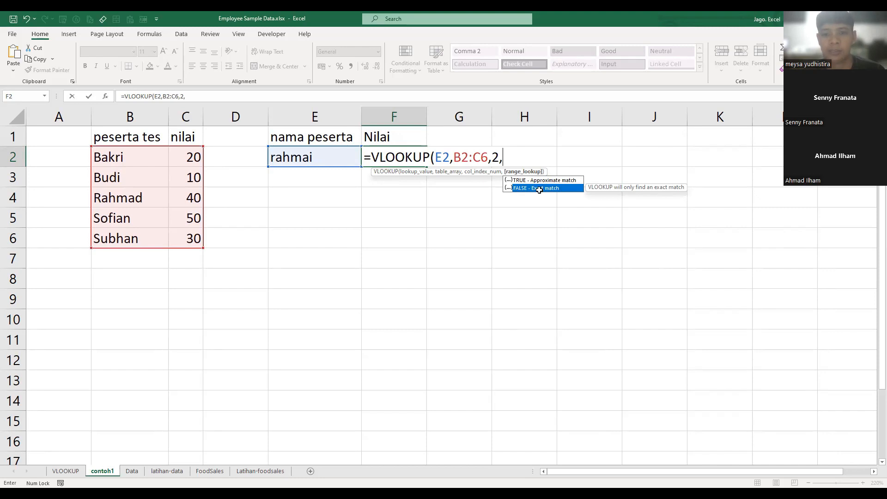
pyautogui.doubleClick(539, 188)
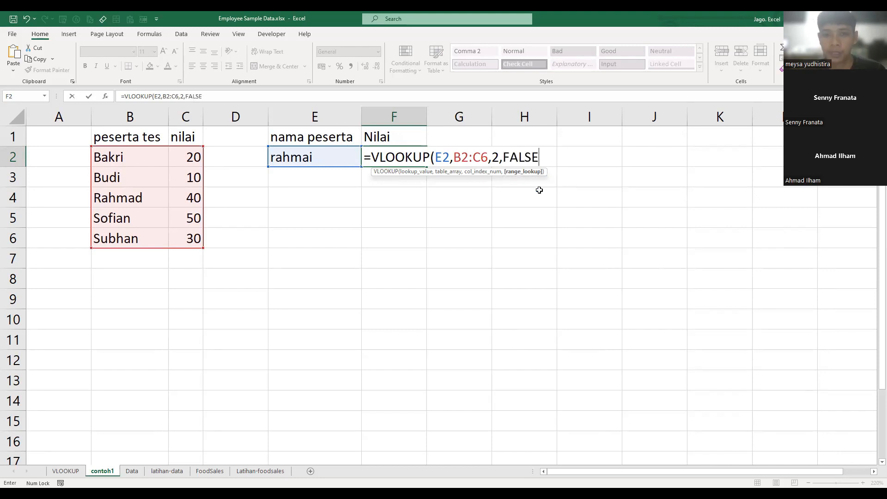
pyautogui.write(')')
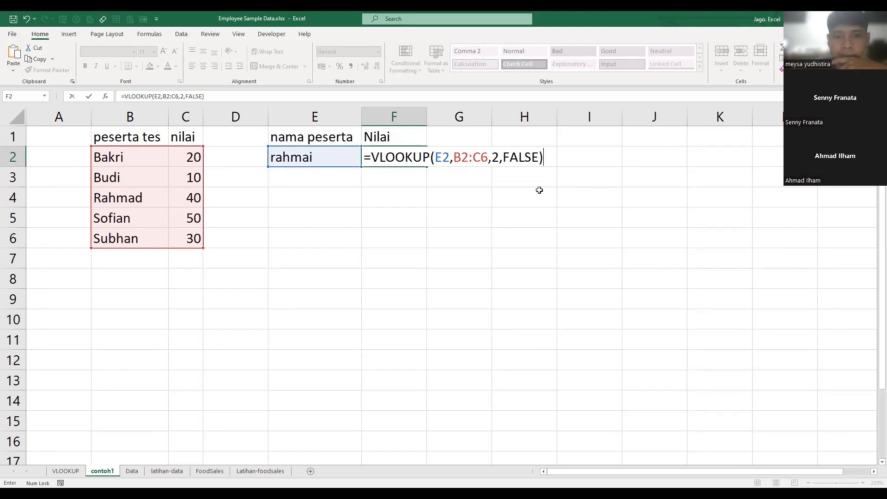
pyautogui.press('Return')
pyautogui.press('Up')
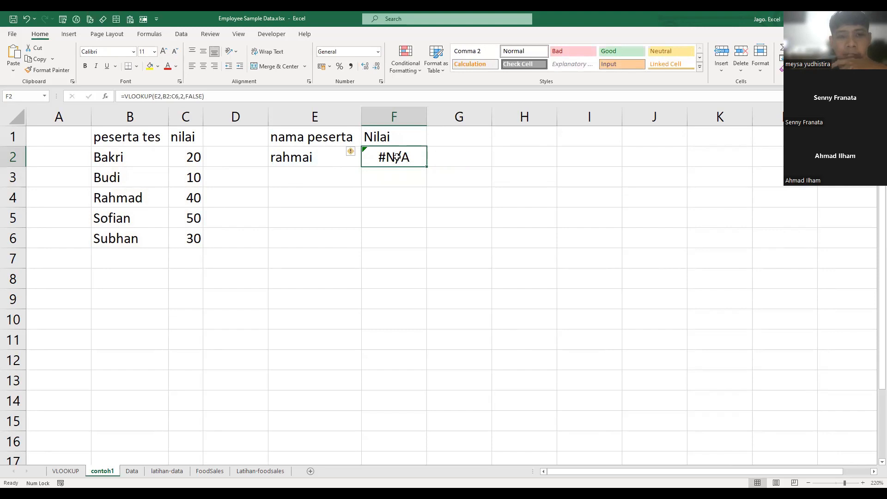
# - Check the lookup name against the F2 formula and correct E2 to match the participant name in B4
pyautogui.click(313, 164)
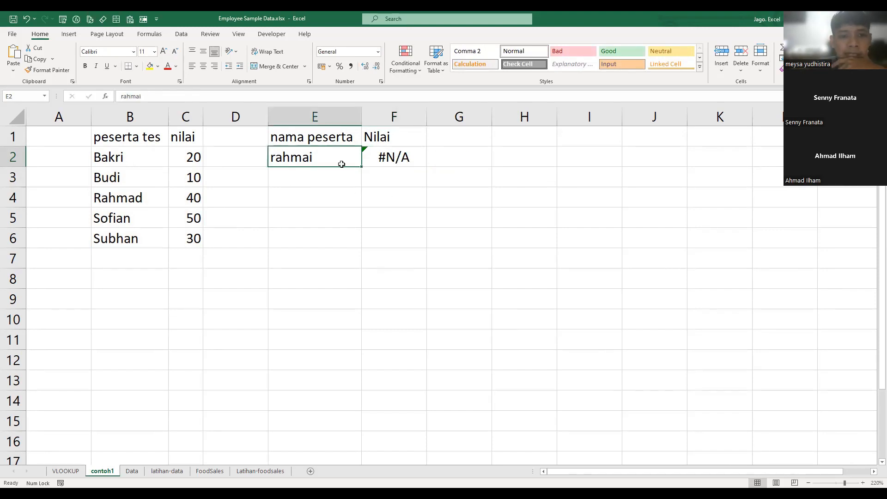
pyautogui.press('Right')
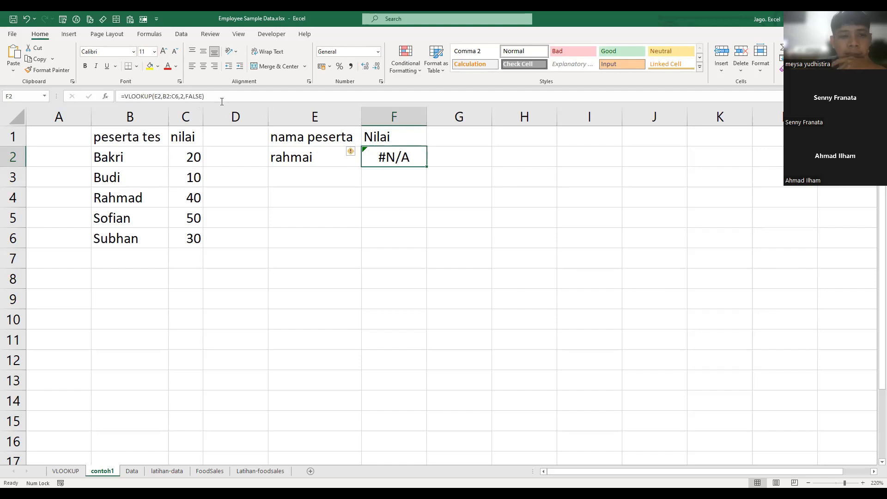
pyautogui.click(199, 97)
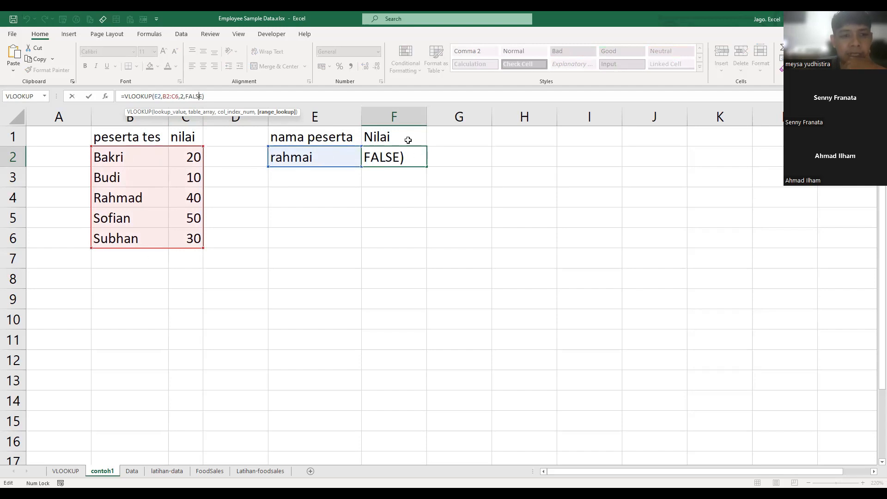
pyautogui.click(322, 159)
pyautogui.write('rahmad')
pyautogui.press('Return')
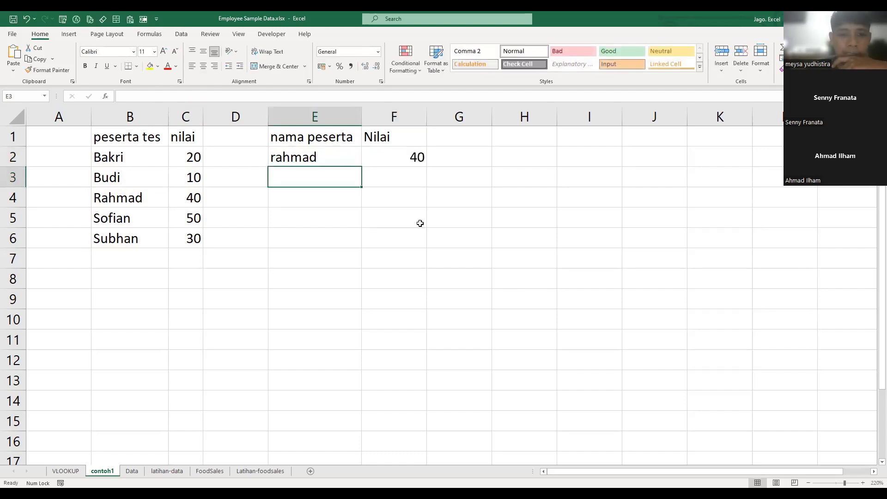
# - Replace the lookup name in E2 with the participant name listed in B2, in lowercase
pyautogui.click(327, 159)
pyautogui.write('bak')
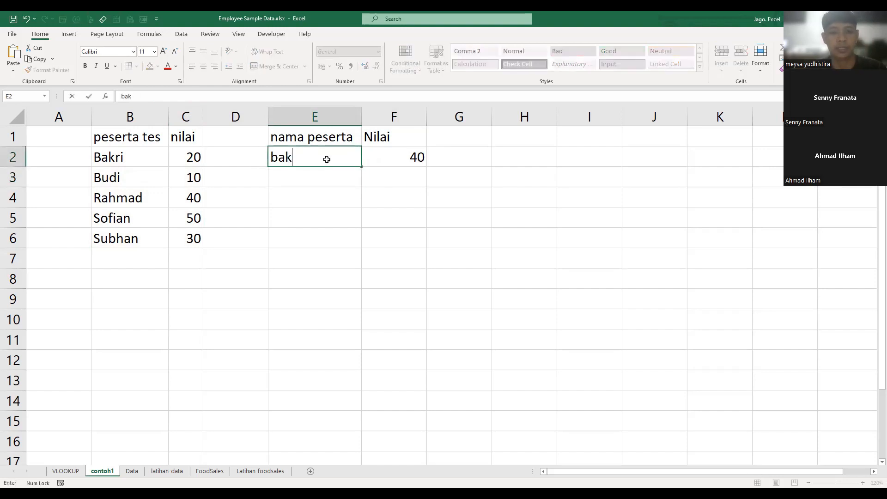
pyautogui.write('ri')
pyautogui.press('Return')
pyautogui.press('Right')
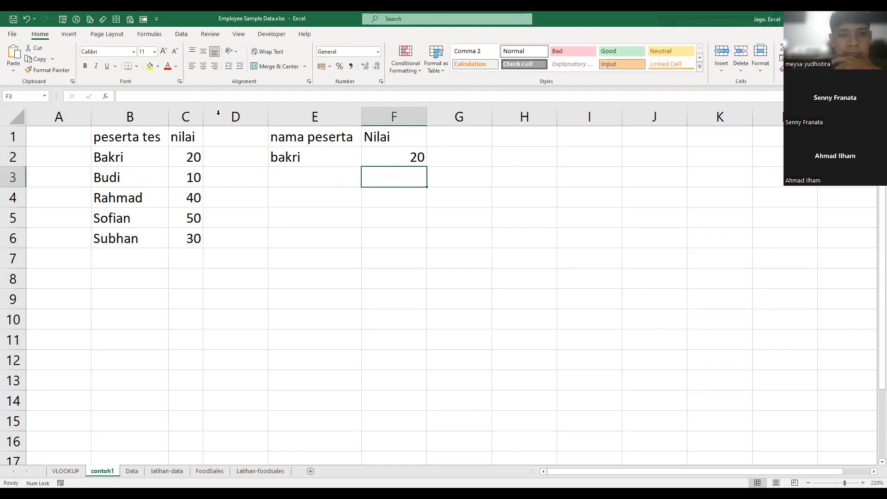
# - Check the exact-match formula in F2, and start a VLOOKUP in F3 with E2 as the lookup value
pyautogui.press('Up')
pyautogui.press('F2')
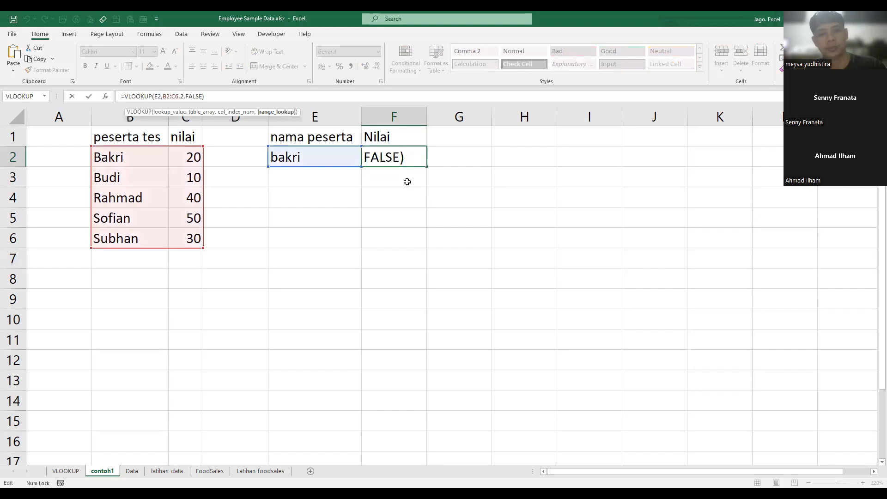
pyautogui.press('Return')
pyautogui.write('=')
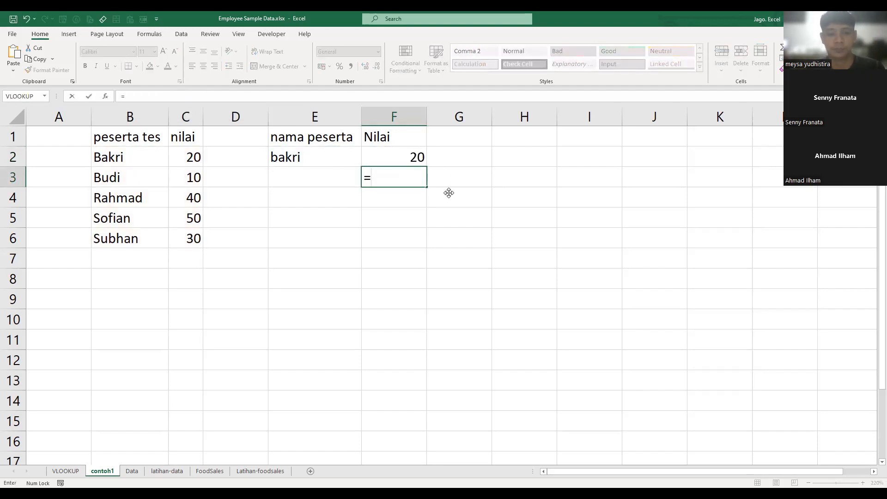
pyautogui.write('VLOOKUP(')
pyautogui.press('Left')
pyautogui.press('Up')
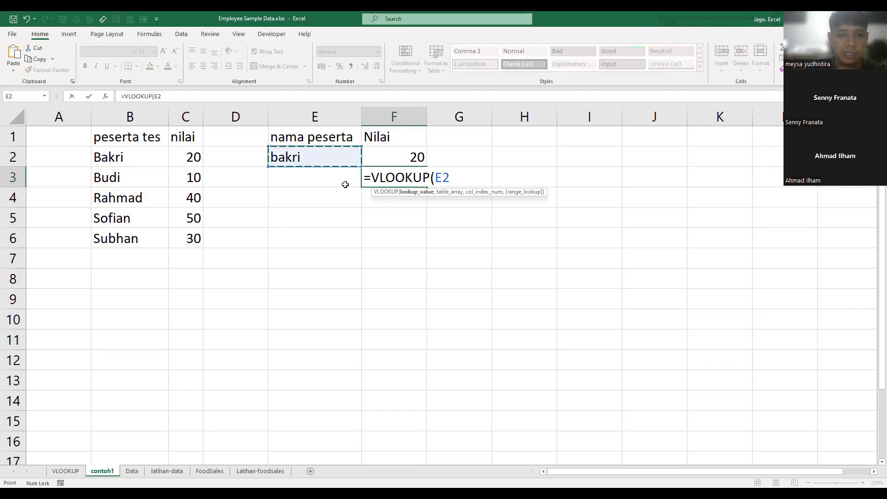
pyautogui.write(',')
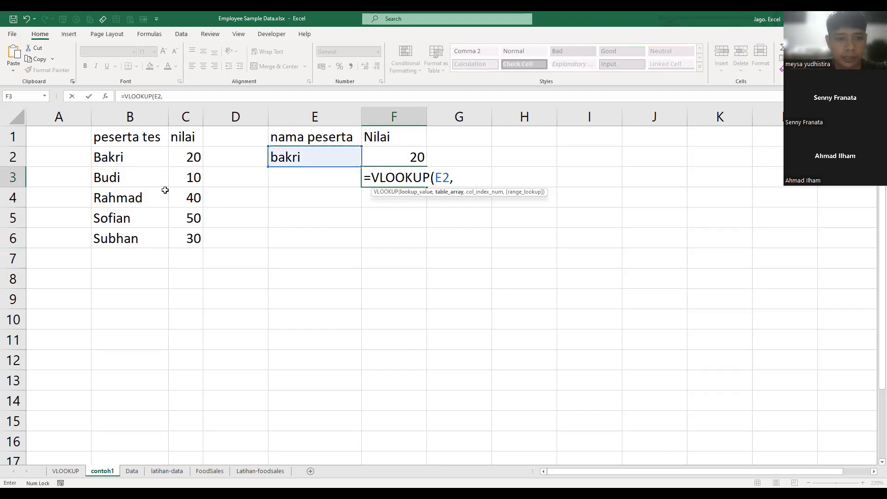
# - Set the table array of the F3 VLOOKUP to B2:C6 and its column index to 2
pyautogui.press('Left')
pyautogui.press('Left')
pyautogui.press('Left')
pyautogui.press('Left')
pyautogui.press('Up')
pyautogui.keyDown('shift'); pyautogui.click(185, 245); pyautogui.keyUp('shift')
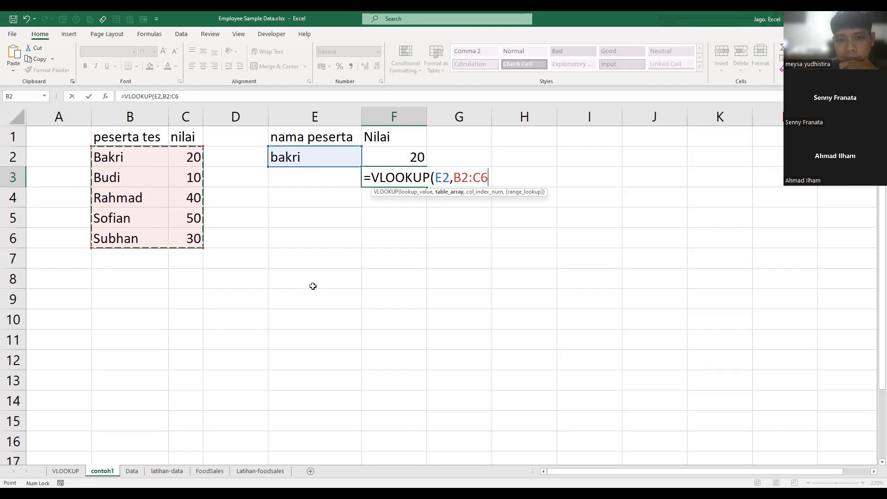
pyautogui.write(',')
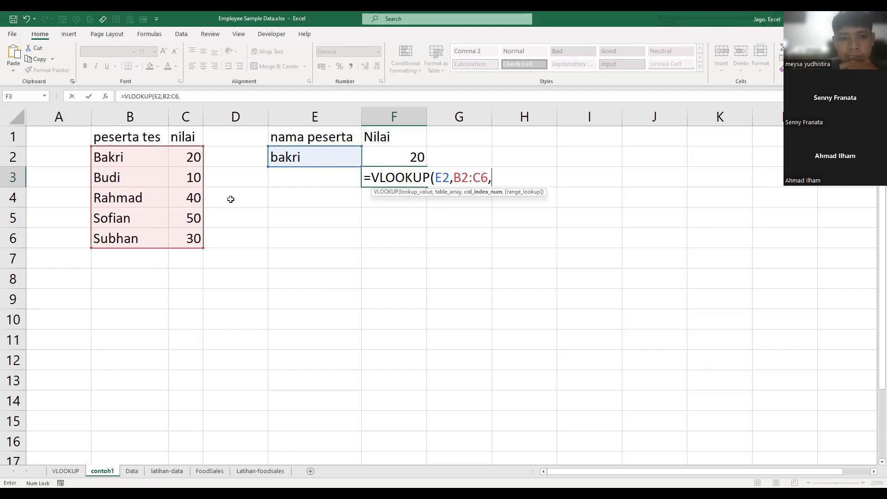
pyautogui.write('2')
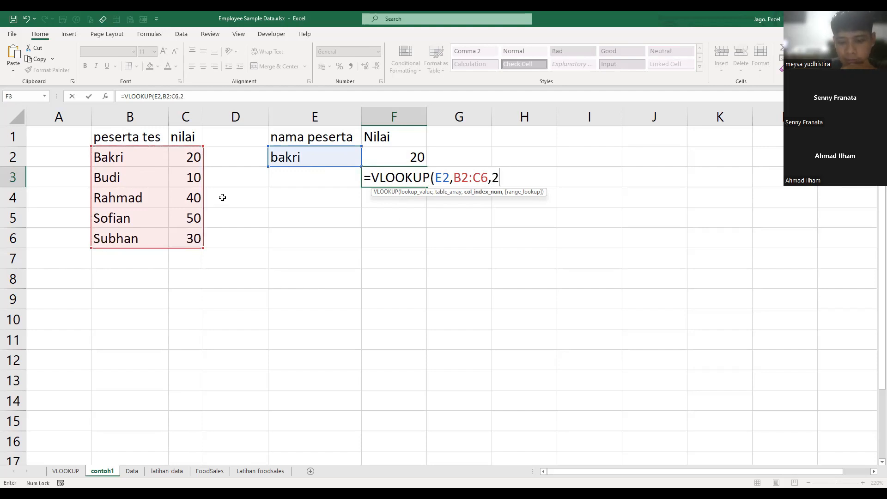
pyautogui.write(',')
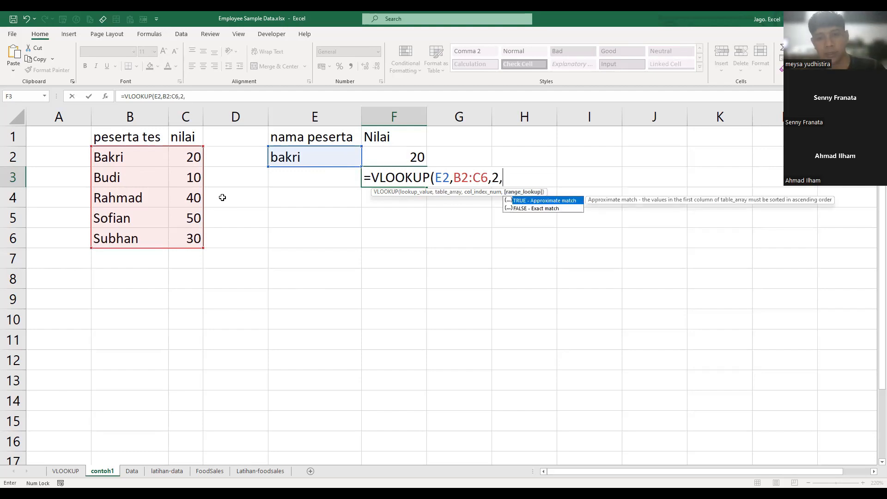
pyautogui.write('TRUE)')
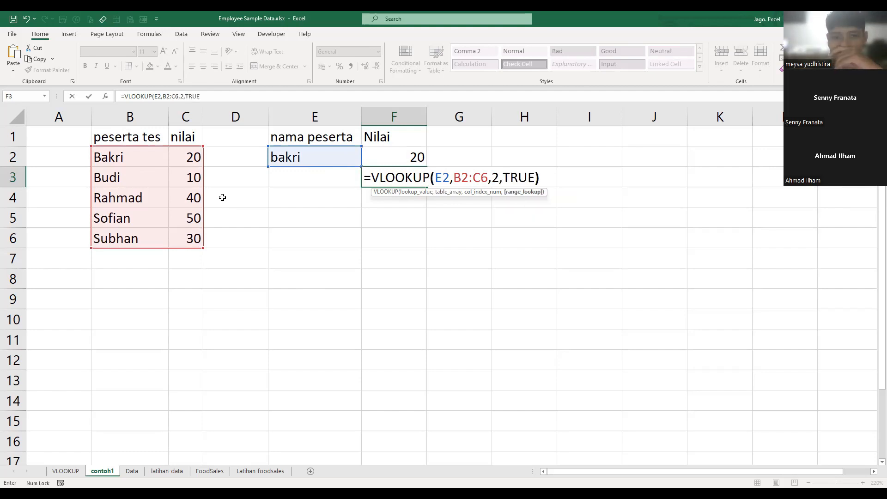
# - Set the range lookup to TRUE for an approximate match and complete the formula in F3
pyautogui.press('Return')
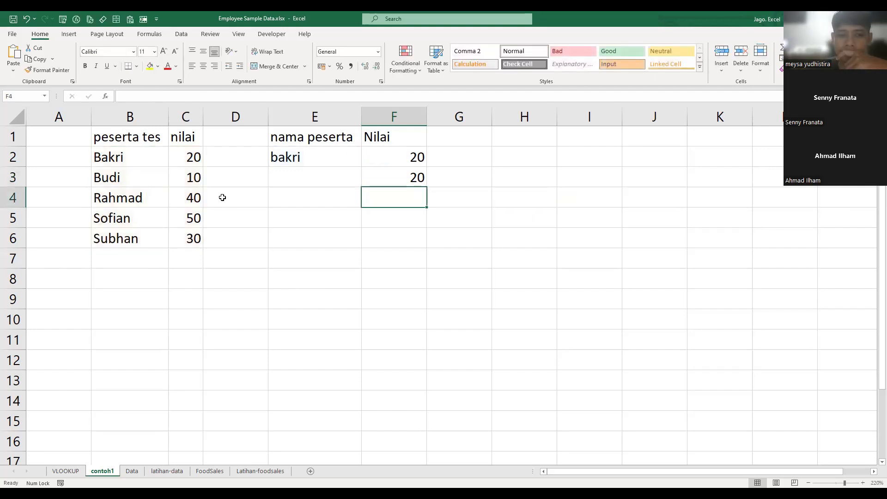
# - Replace the lookup name in E2 with the participant name listed in B3, in lowercase
pyautogui.click(325, 156)
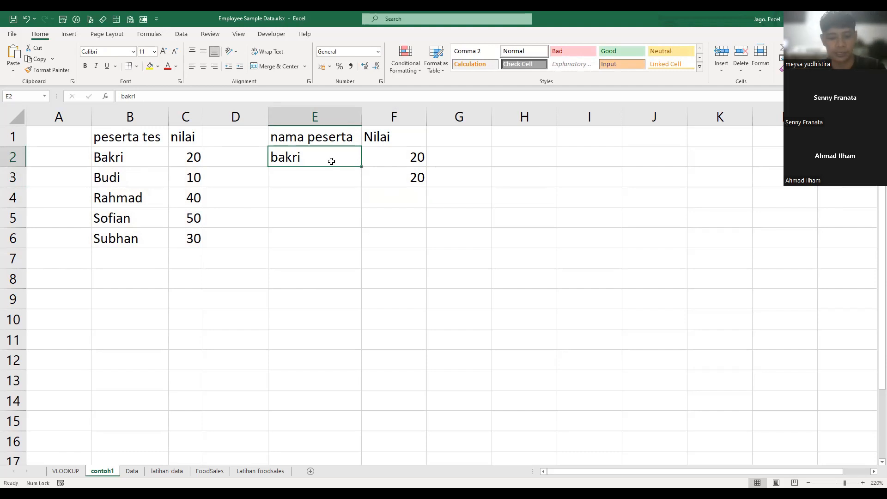
pyautogui.write('budi')
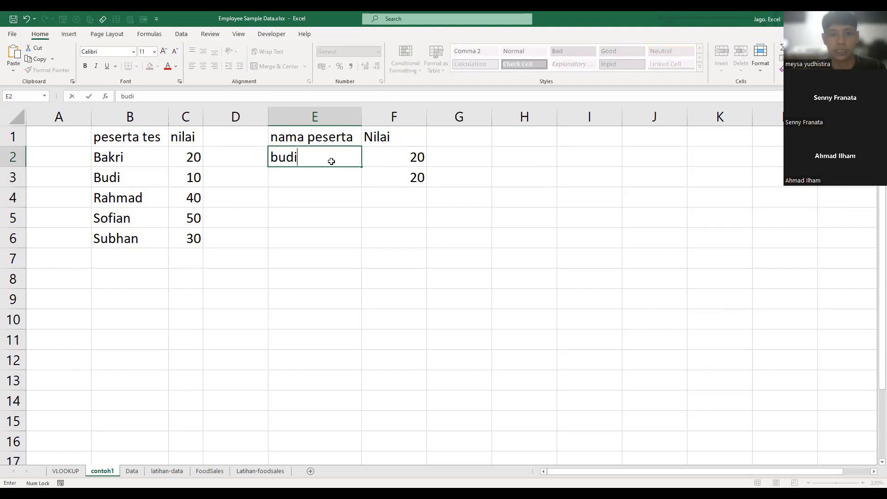
pyautogui.press('Return')
# - Misspell the lookup name in E2 by entering the B3 name with a final "a" instead of "i"
pyautogui.click(332, 161)
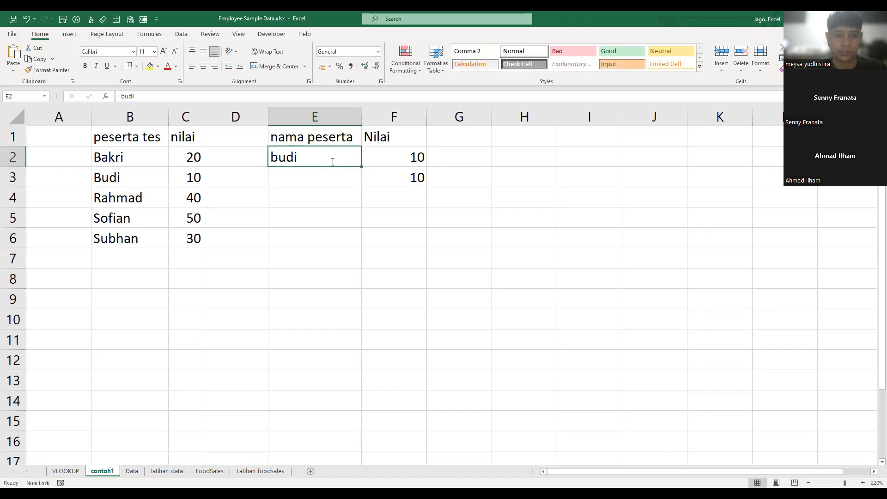
pyautogui.write('buda')
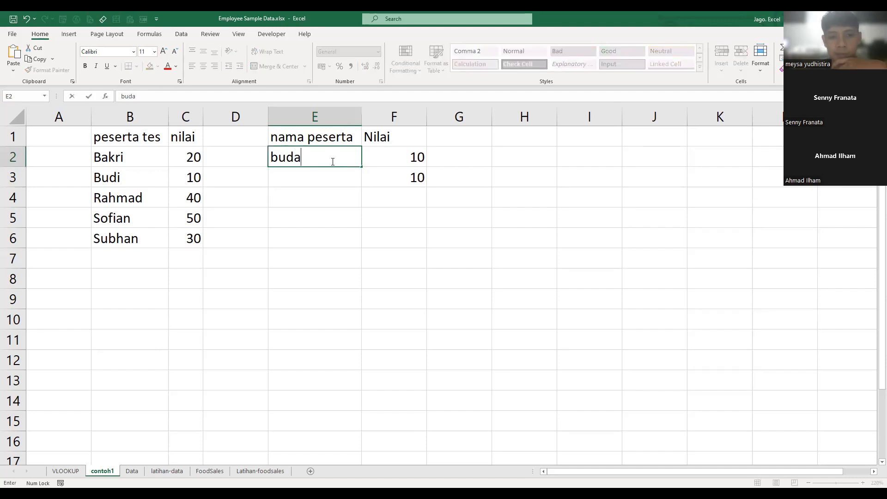
pyautogui.press('Return')
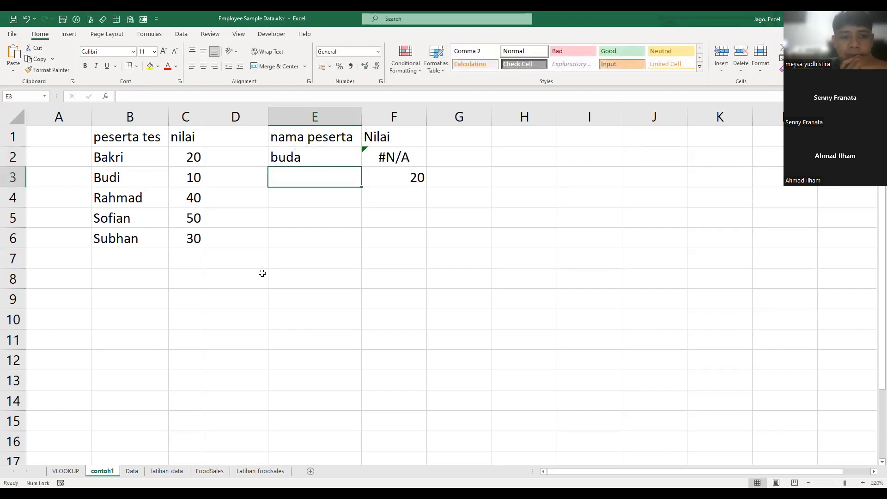
# - Compare the FALSE formula in F2 and the TRUE formula in F3 against the participant names in B3 and B2
pyautogui.click(404, 159)
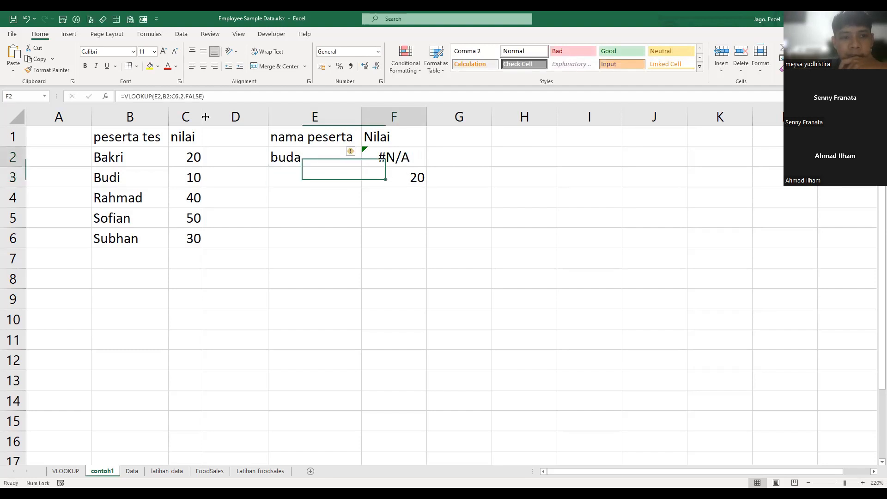
pyautogui.click(200, 96)
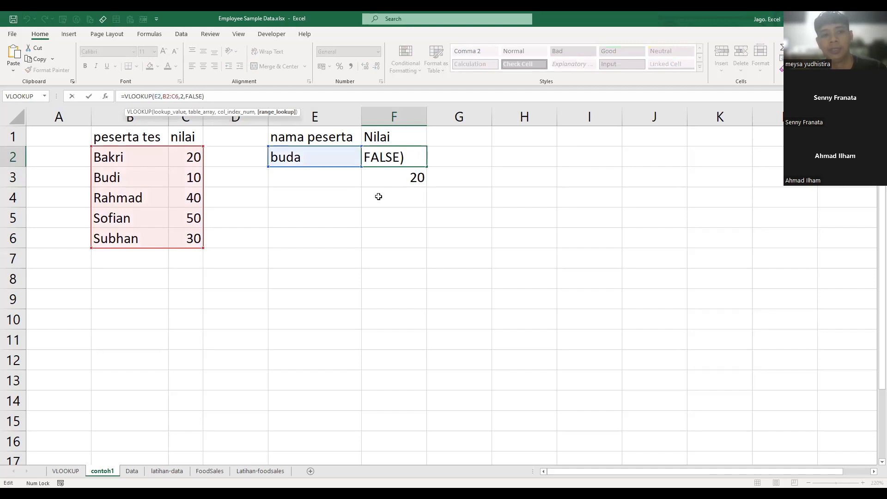
pyautogui.press('Return')
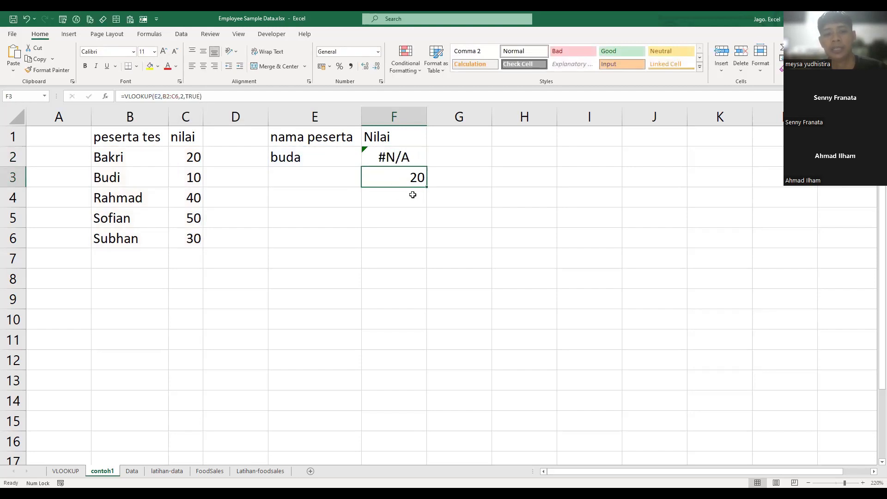
pyautogui.doubleClick(395, 184)
pyautogui.press('Escape')
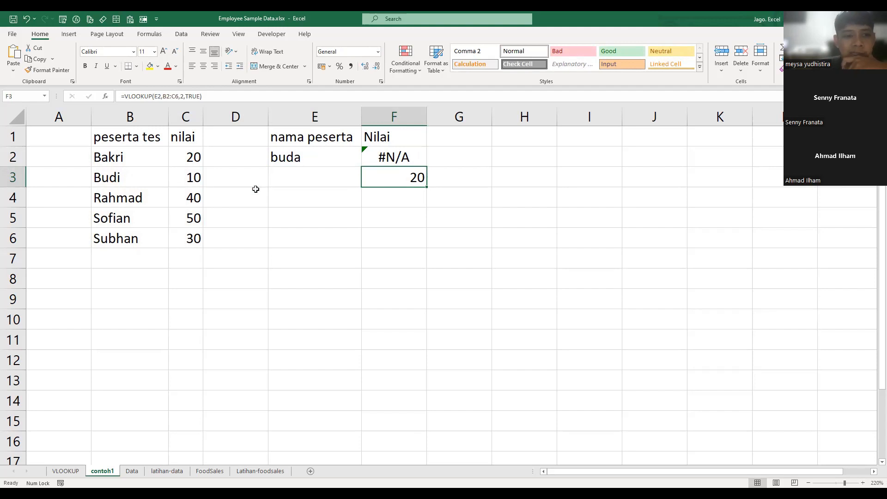
pyautogui.click(120, 180)
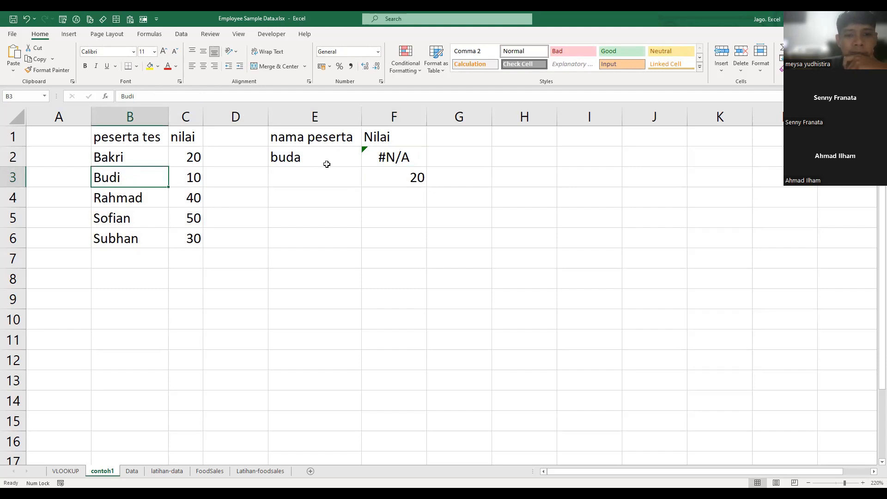
pyautogui.click(136, 157)
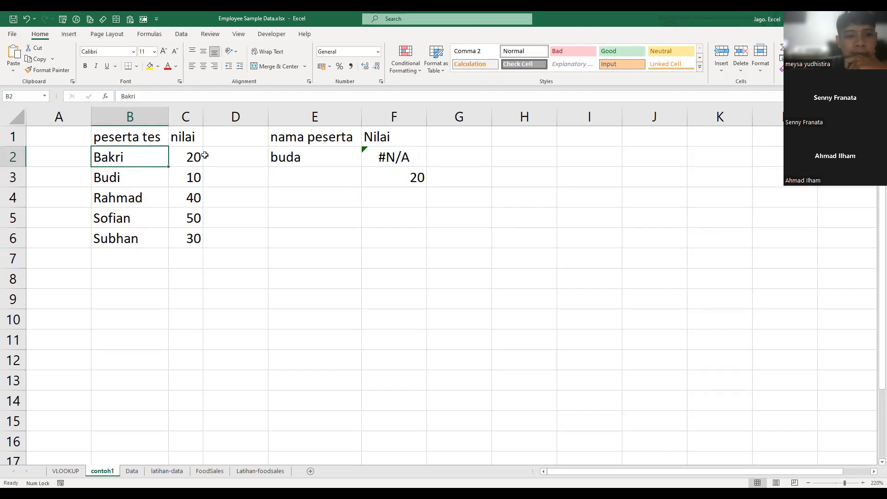
# - Enter the participant name from B2 in E2 in lowercase, and change its final letter to "a"
pyautogui.click(326, 162)
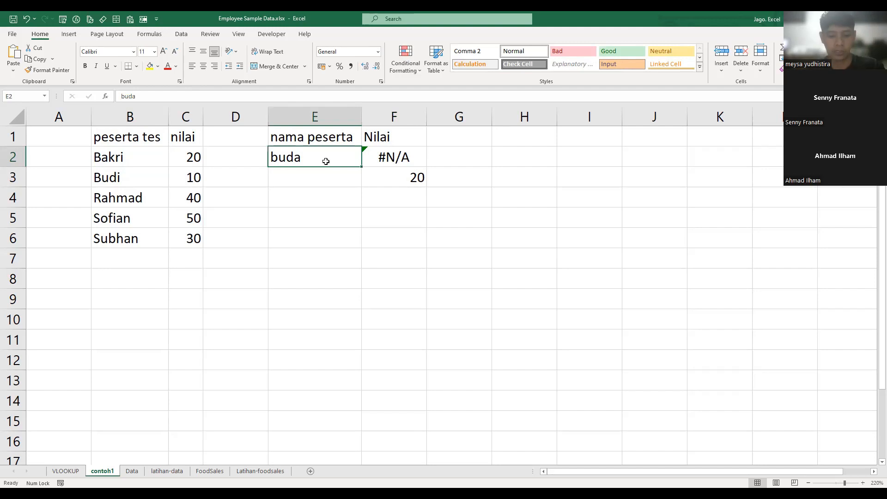
pyautogui.write('bakri')
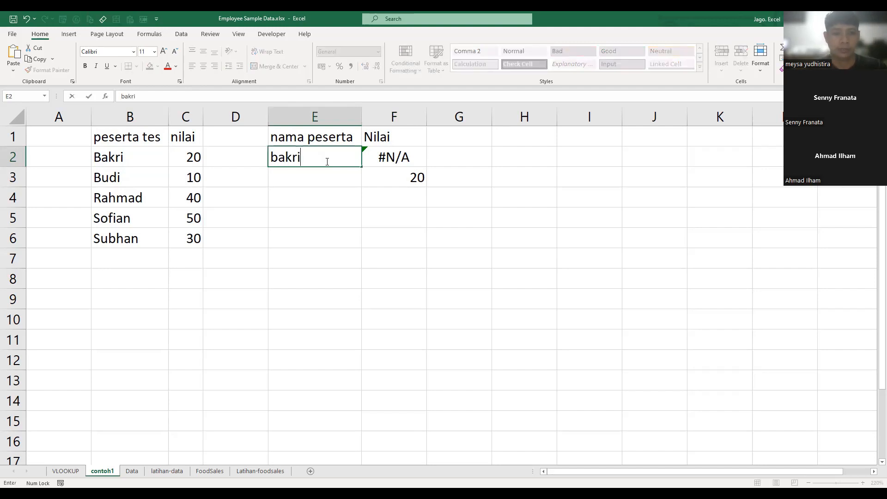
pyautogui.press('Return')
pyautogui.doubleClick(326, 161)
pyautogui.press('BackSpace')
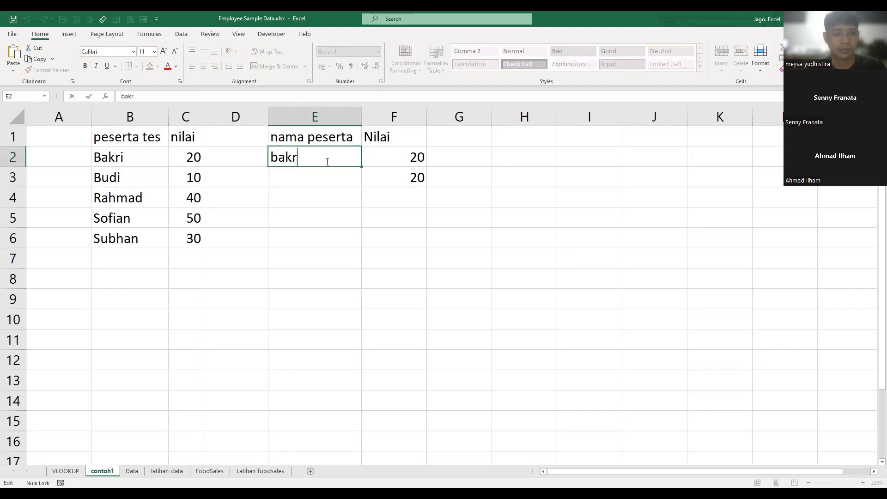
pyautogui.write('a')
pyautogui.press('Return')
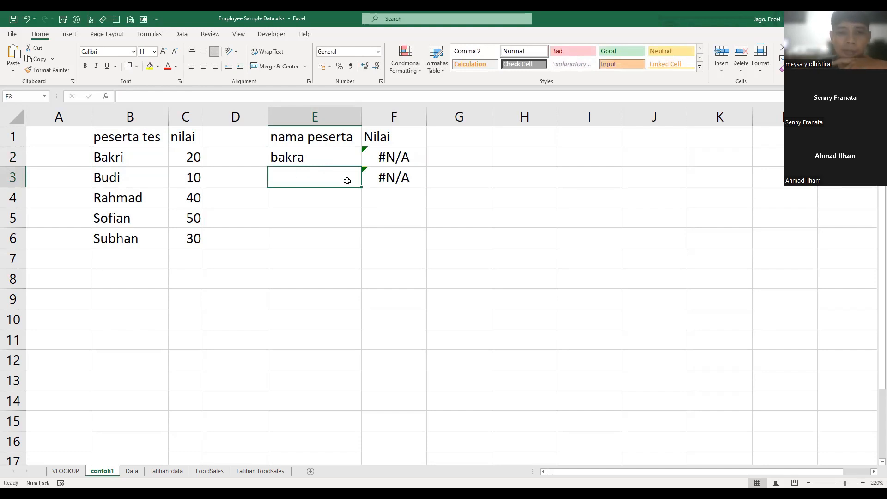
# - Examine the approximate-match formula in F3 against the participant name in B2
pyautogui.press('Right')
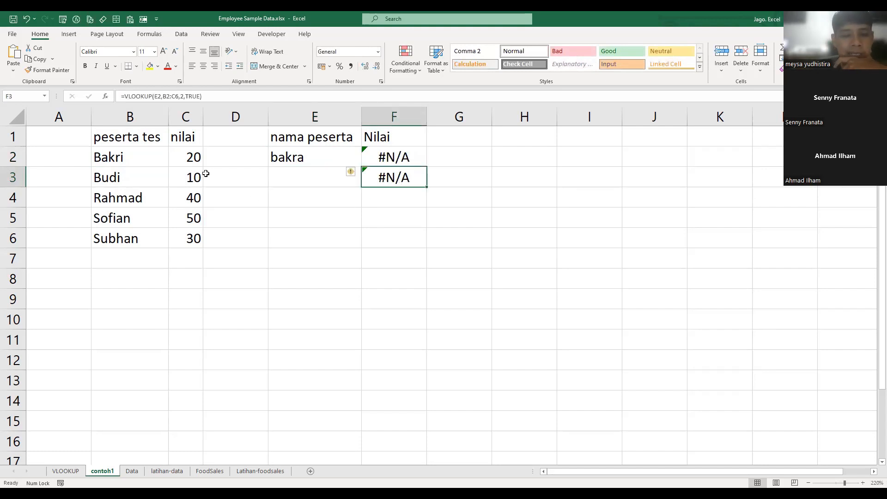
pyautogui.click(128, 158)
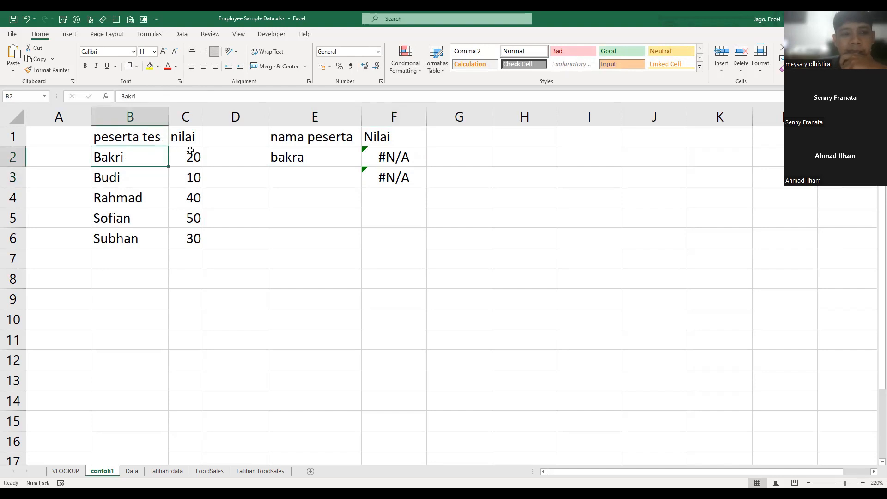
pyautogui.click(423, 182)
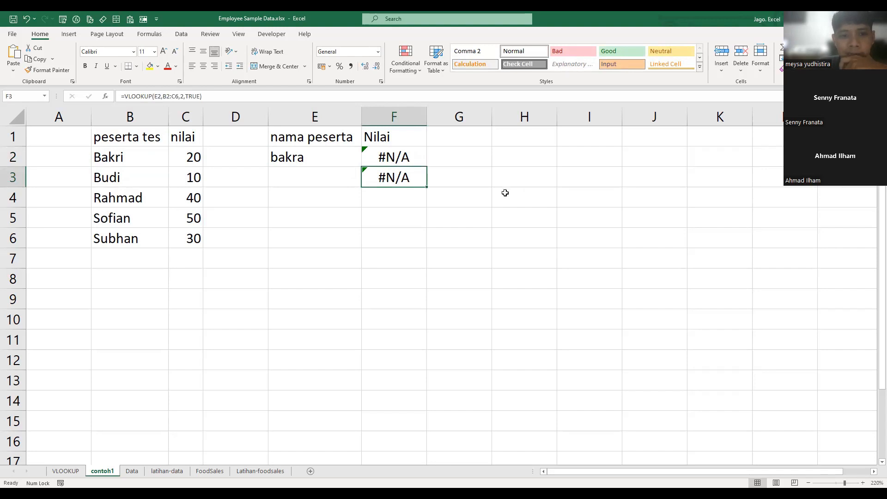
pyautogui.press('Right')
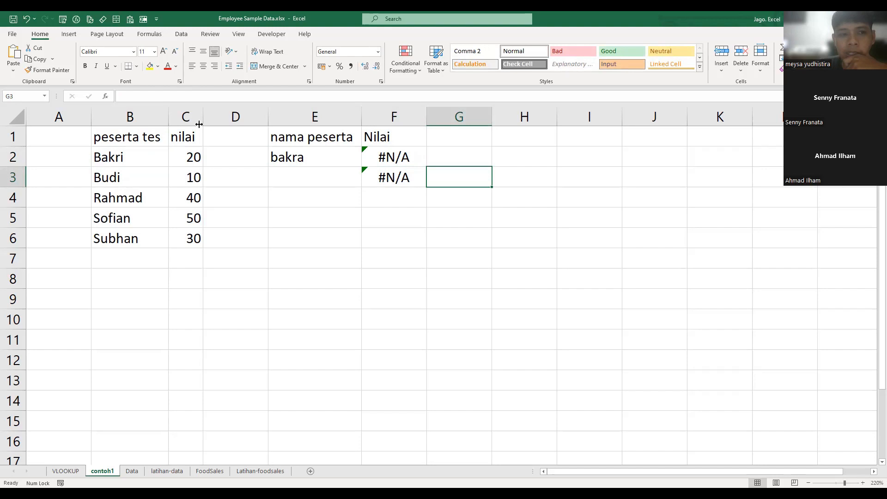
pyautogui.press('Left')
# - Display the F2 and F3 formulas as text in G2:G3 with FORMULATEXT and autofit column G
pyautogui.click(460, 155)
pyautogui.write('=')
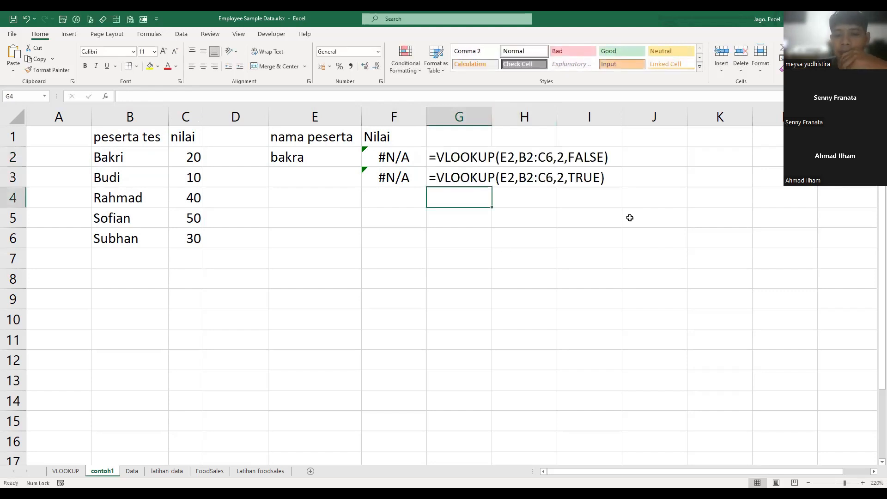
pyautogui.doubleClick(492, 116)
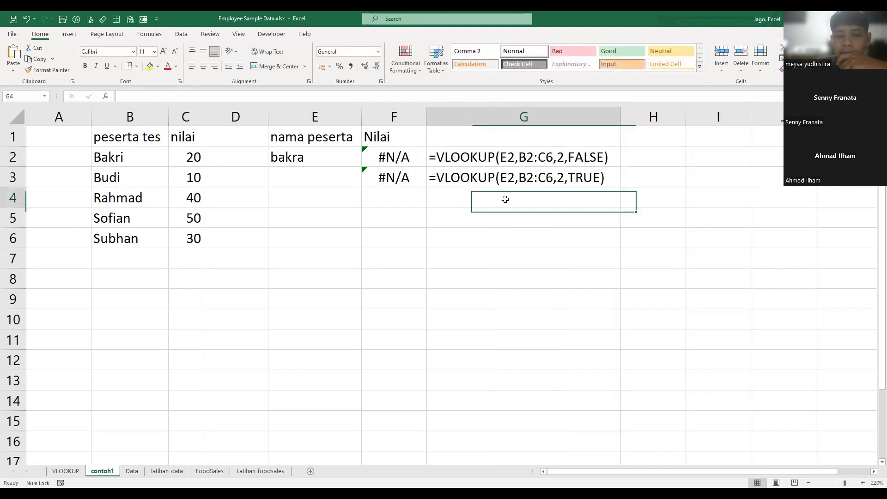
# - Compare the formula text in G3 with the name in B2 and the lookup in F3, and select the peserta tes heading
pyautogui.click(573, 178)
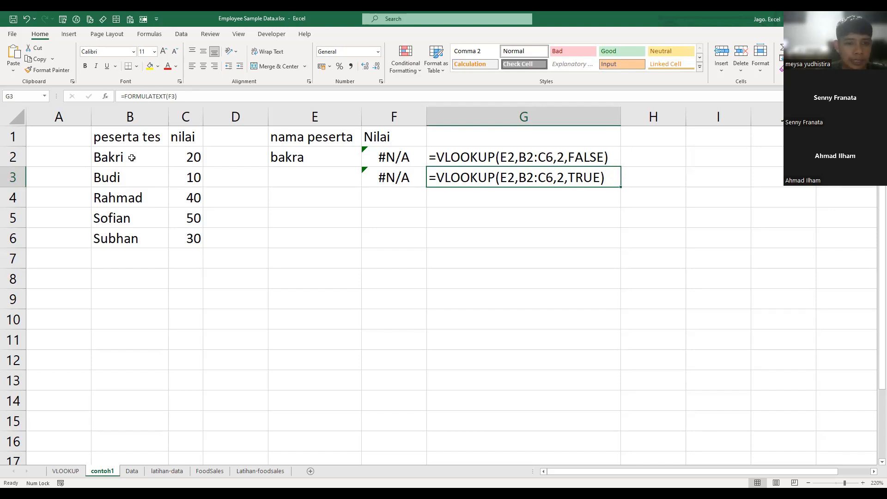
pyautogui.click(132, 158)
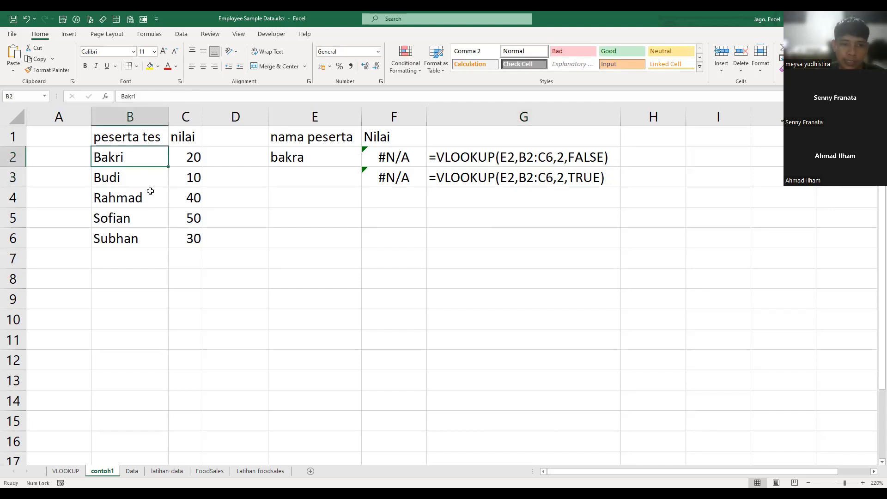
pyautogui.click(405, 179)
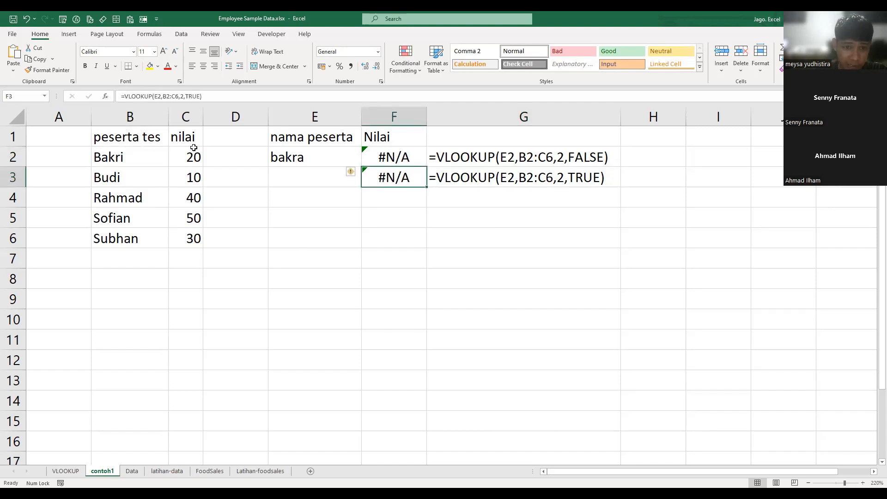
pyautogui.click(148, 139)
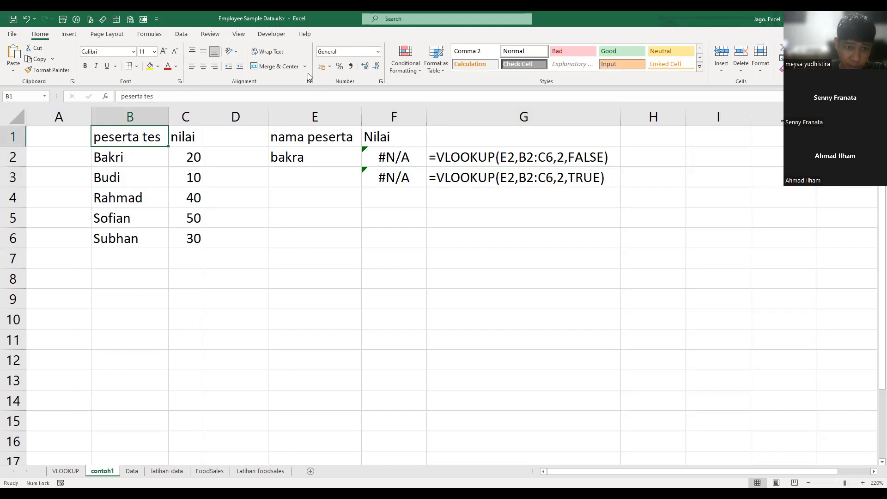
# - Sort the participant table by peserta tes in descending order, from Z to A
pyautogui.click(181, 35)
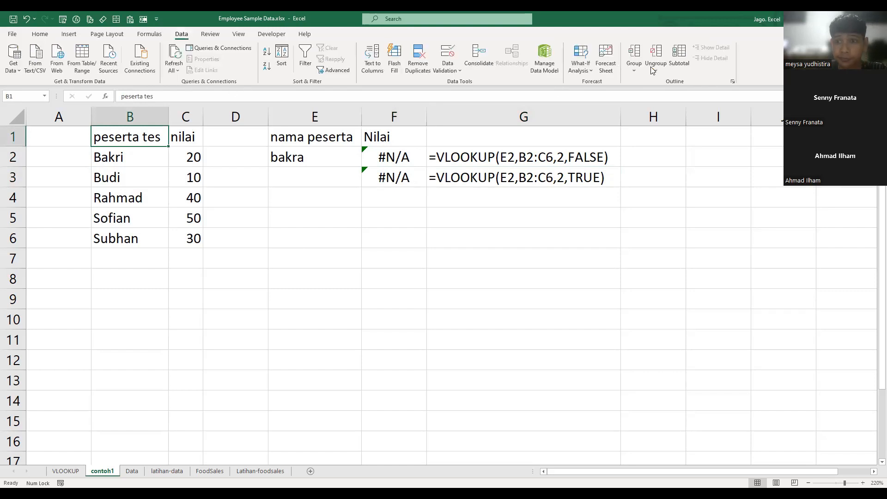
pyautogui.click(37, 34)
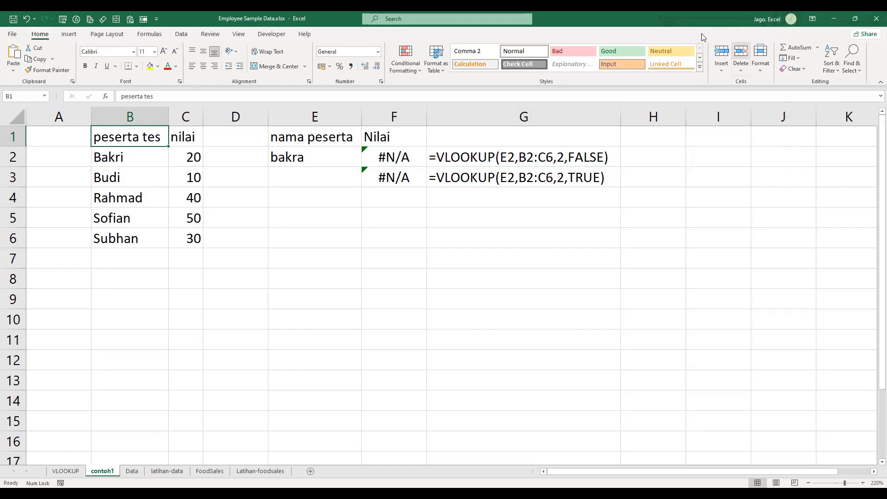
pyautogui.click(831, 69)
pyautogui.click(845, 97)
pyautogui.click(266, 296)
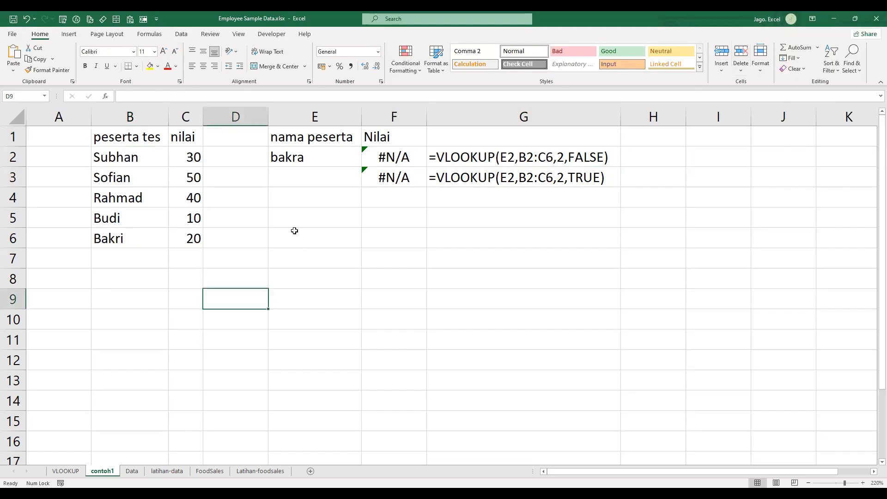
# - Enter the participant name from B5 in E2 in lowercase
pyautogui.click(393, 174)
pyautogui.click(319, 157)
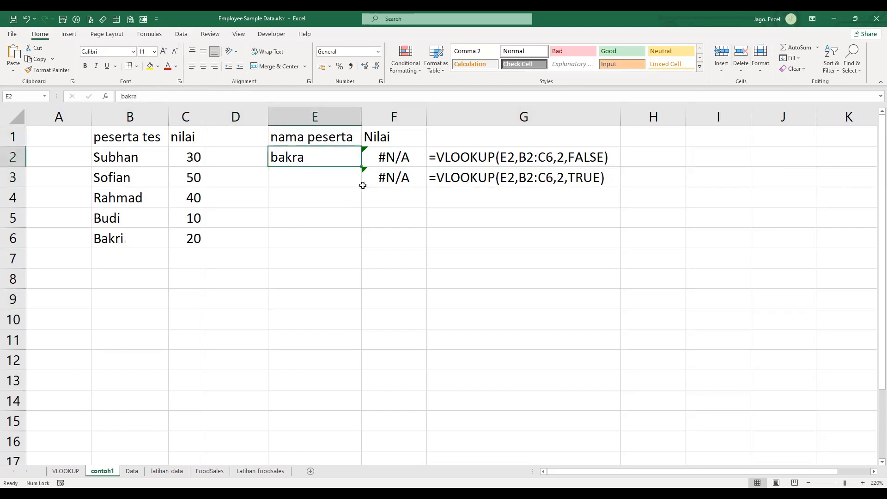
pyautogui.write('budi')
pyautogui.press('Return')
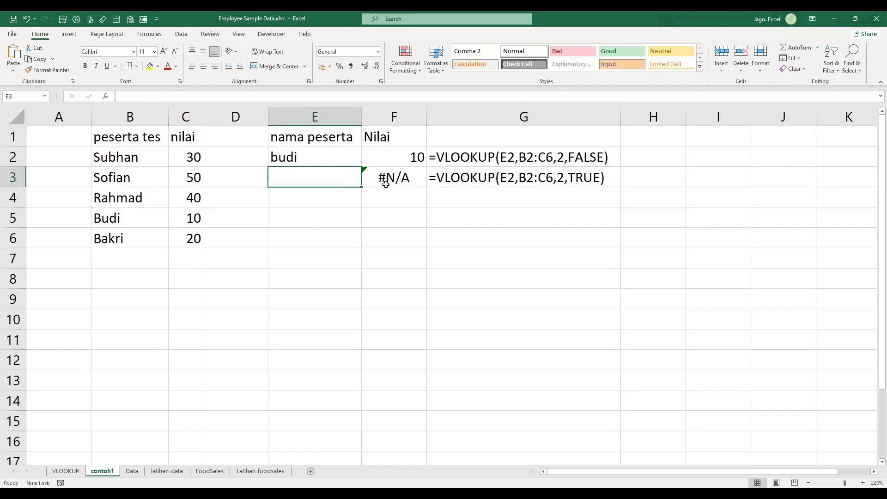
# - Compare the approximate-match lookup in F3 and its formula text with the name in E2 and the participant list
pyautogui.click(317, 158)
pyautogui.click(400, 176)
pyautogui.click(288, 165)
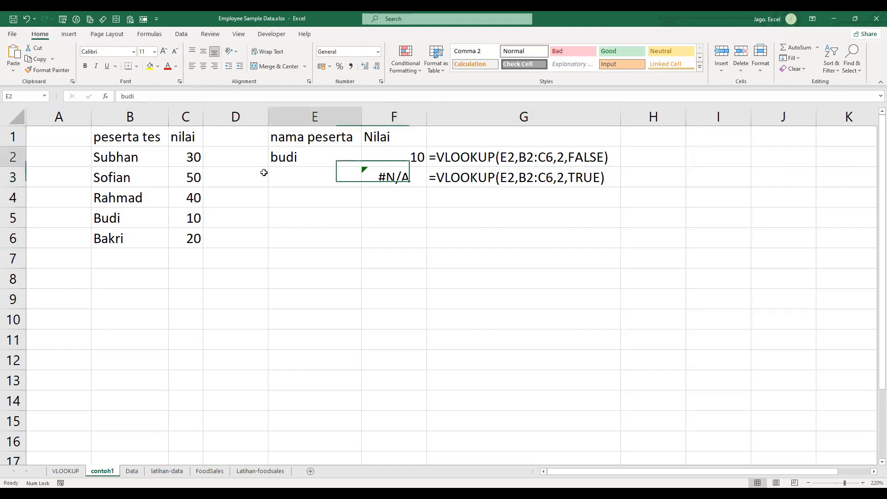
pyautogui.click(142, 217)
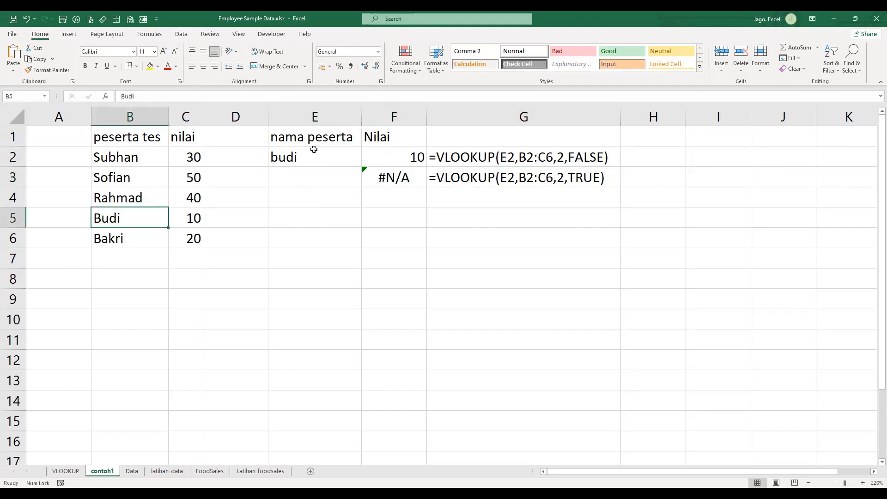
pyautogui.click(394, 177)
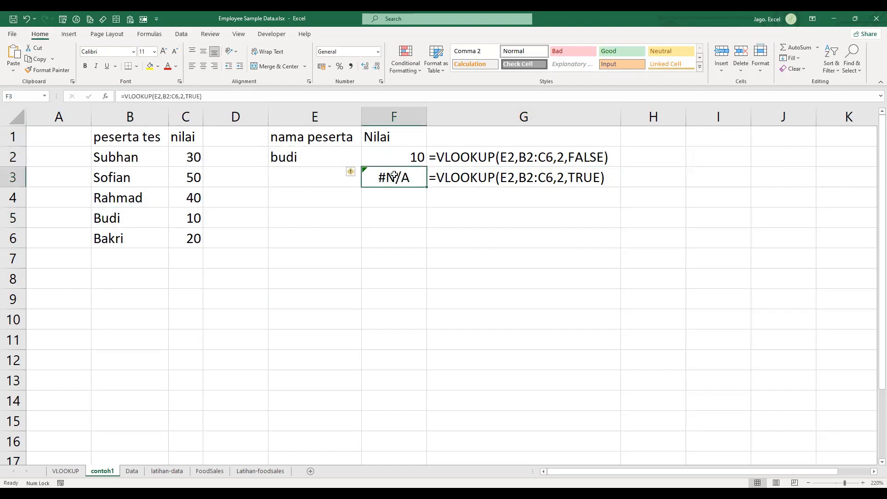
pyautogui.click(302, 162)
pyautogui.click(397, 184)
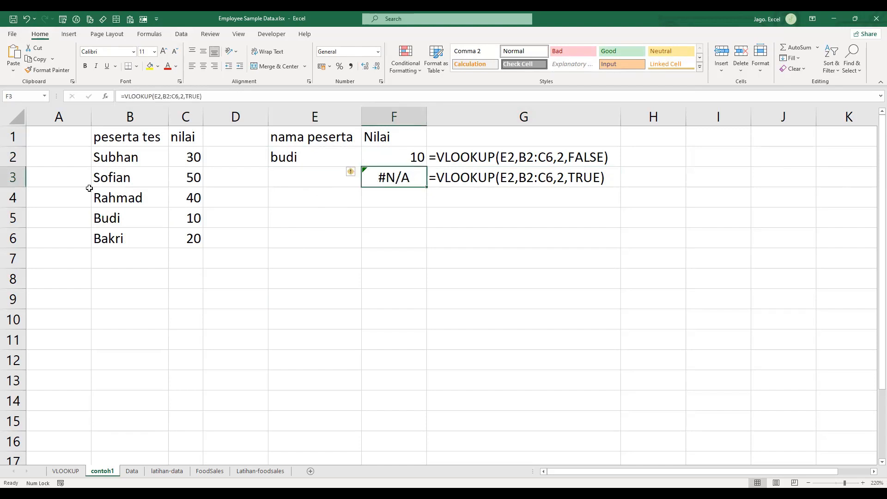
pyautogui.click(140, 157)
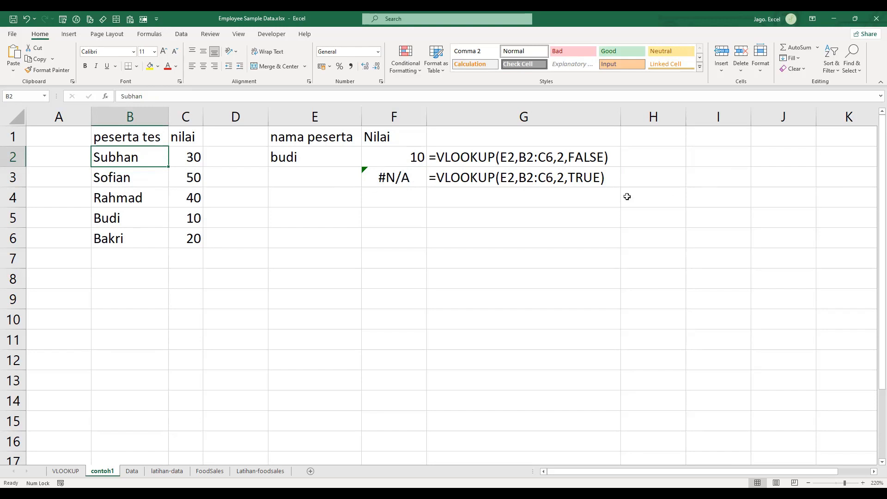
pyautogui.click(581, 194)
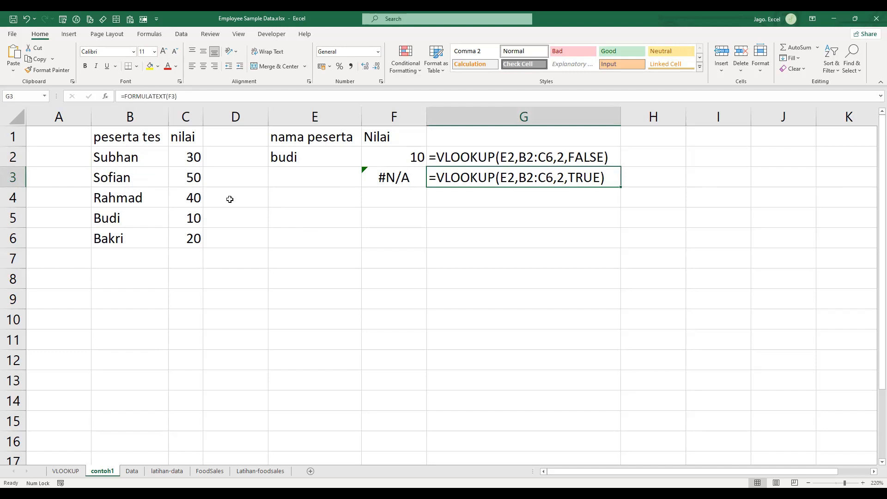
# - Sort the participant table by peserta tes in ascending order, from A to Z
pyautogui.click(163, 153)
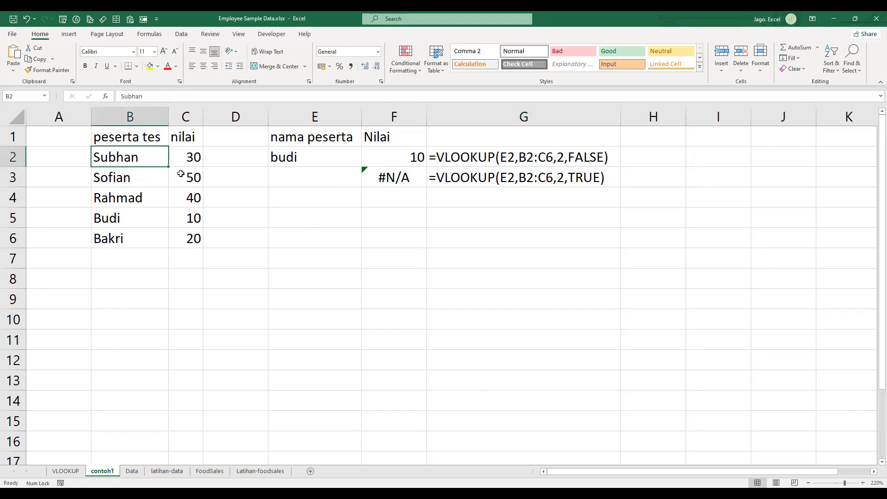
pyautogui.click(832, 63)
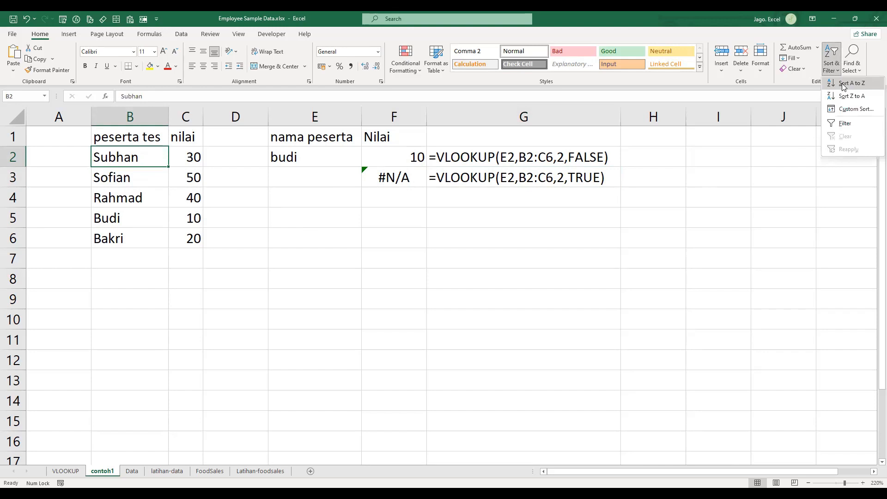
pyautogui.click(848, 88)
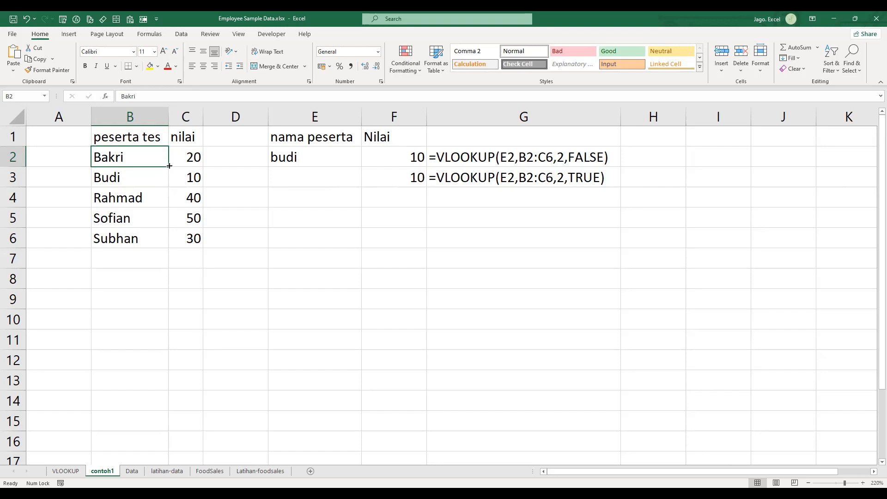
# - Narrow column F to fit its contents and compare the formula texts in G3 and G2
pyautogui.click(408, 176)
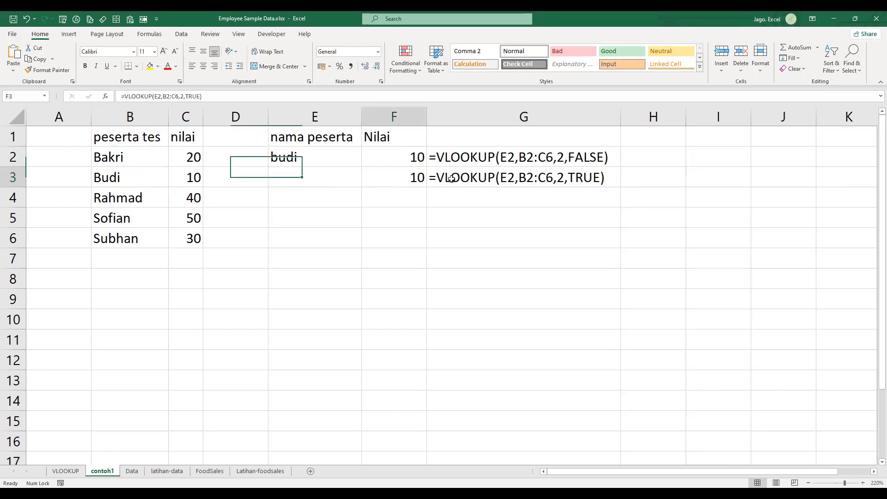
pyautogui.click(501, 219)
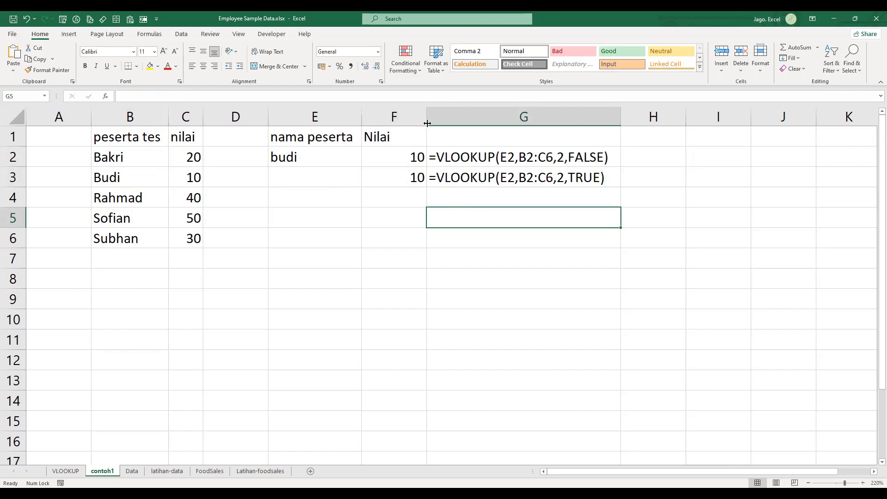
pyautogui.press('Up')
pyautogui.click(549, 231)
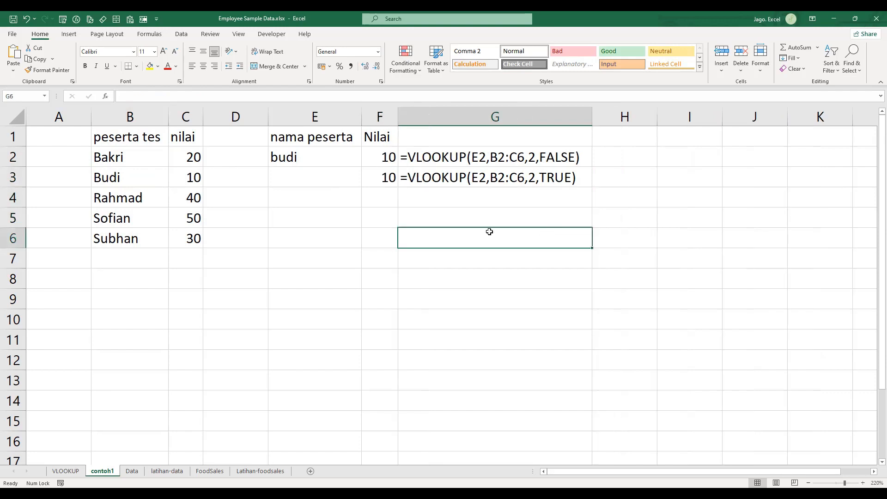
pyautogui.click(460, 184)
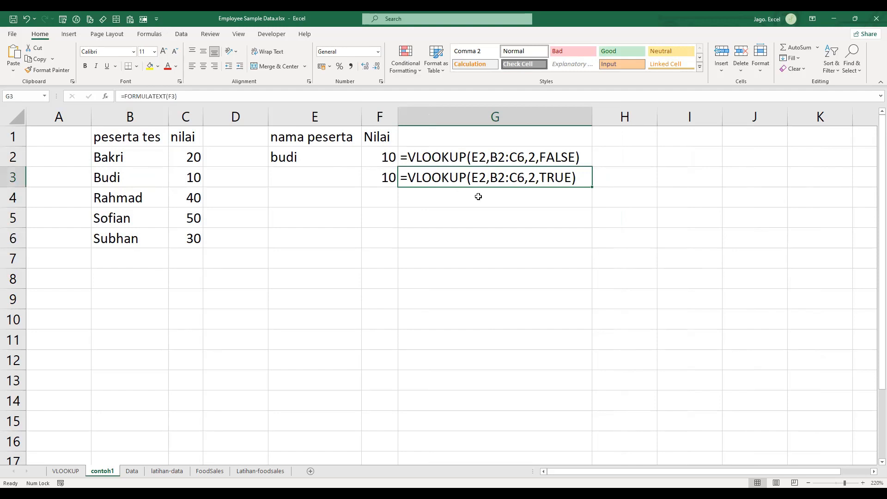
pyautogui.press('Up')
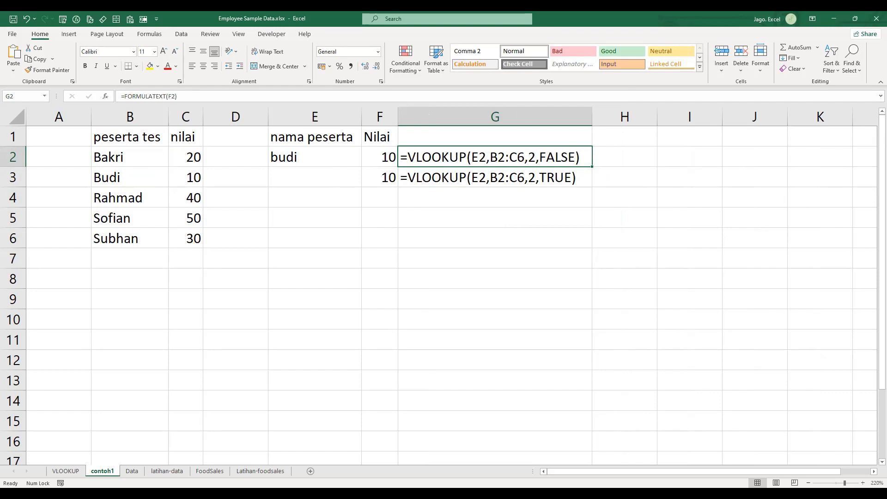
pyautogui.click(669, 25)
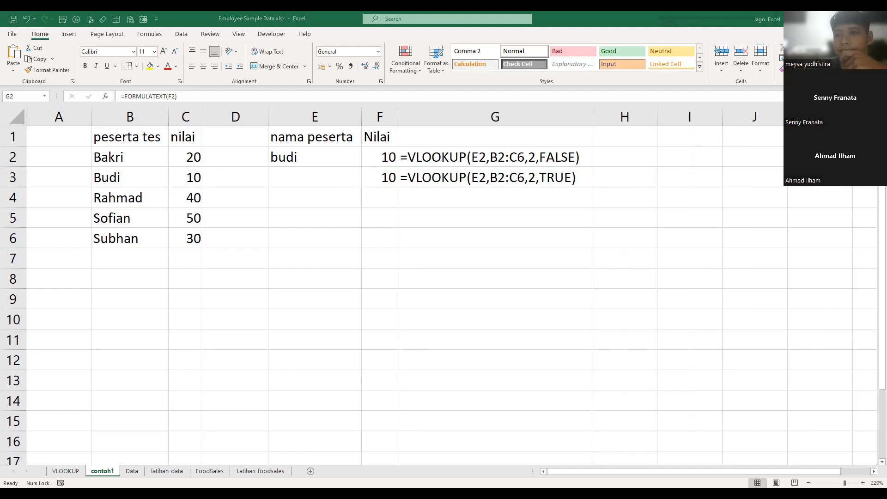
pyautogui.click(476, 258)
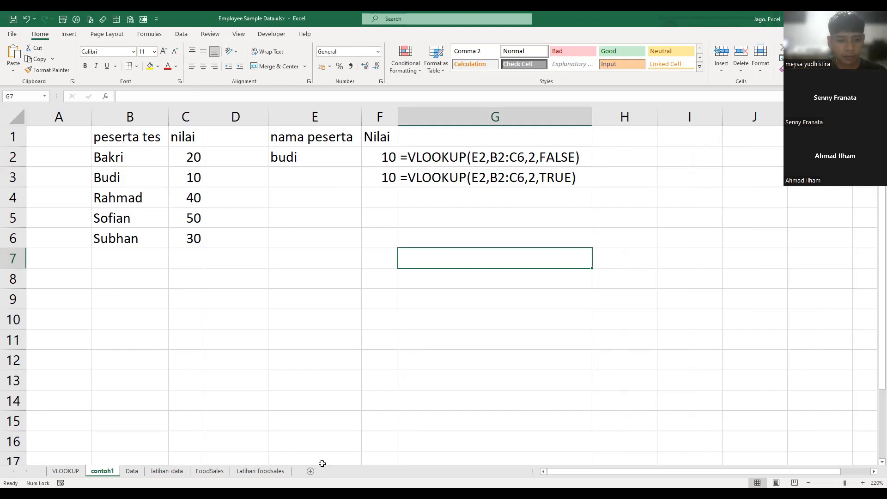
pyautogui.click(490, 322)
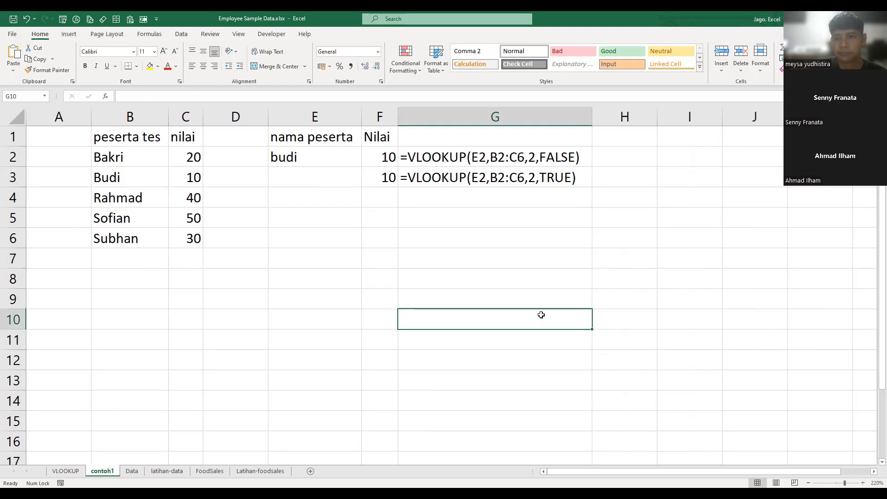
pyautogui.keyDown('ctrl'); pyautogui.scroll(1, 541, 314); pyautogui.keyUp('ctrl')
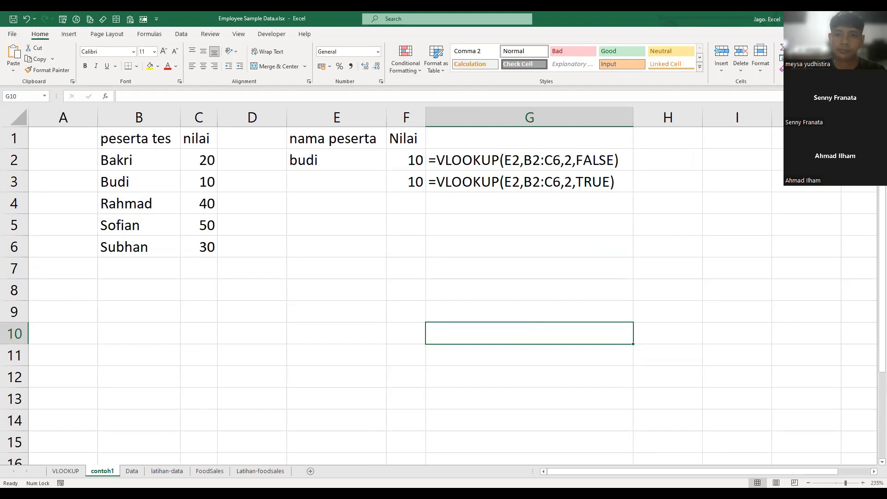
pyautogui.click(480, 268)
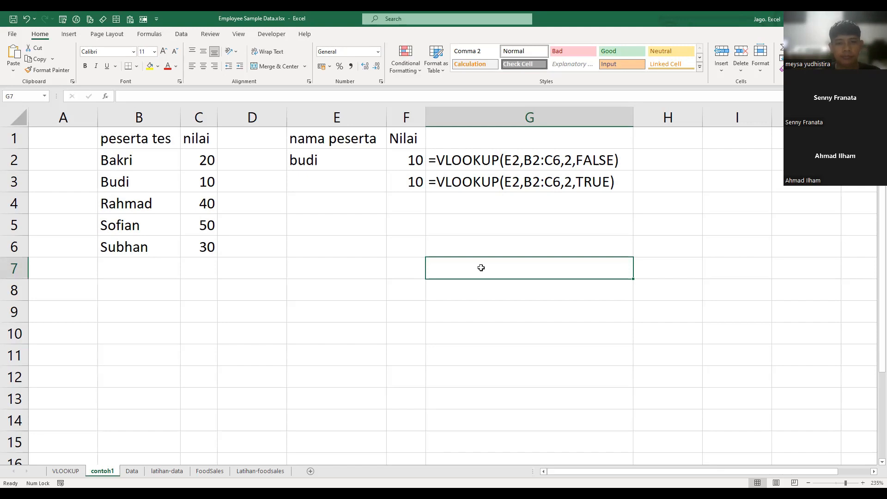
pyautogui.click(281, 222)
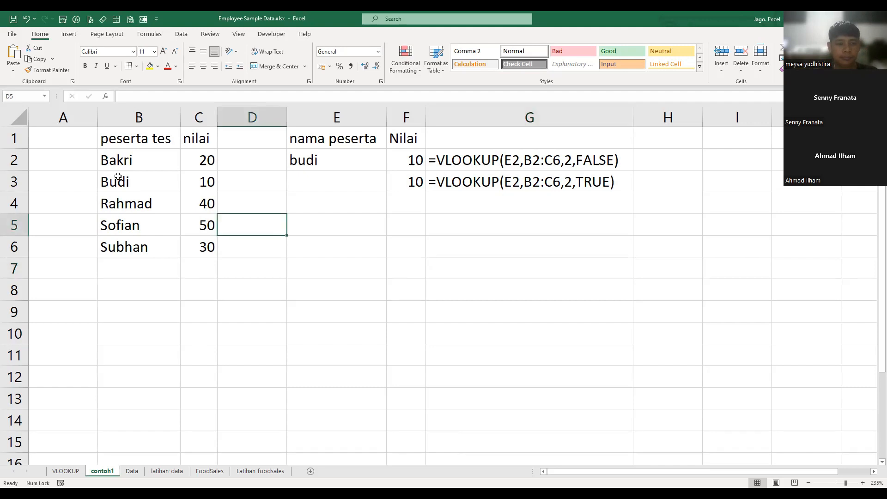
# - Insert blank cells at B3:C3, shifting the existing participant rows down
pyautogui.moveTo(147, 173); pyautogui.dragTo(197, 170)
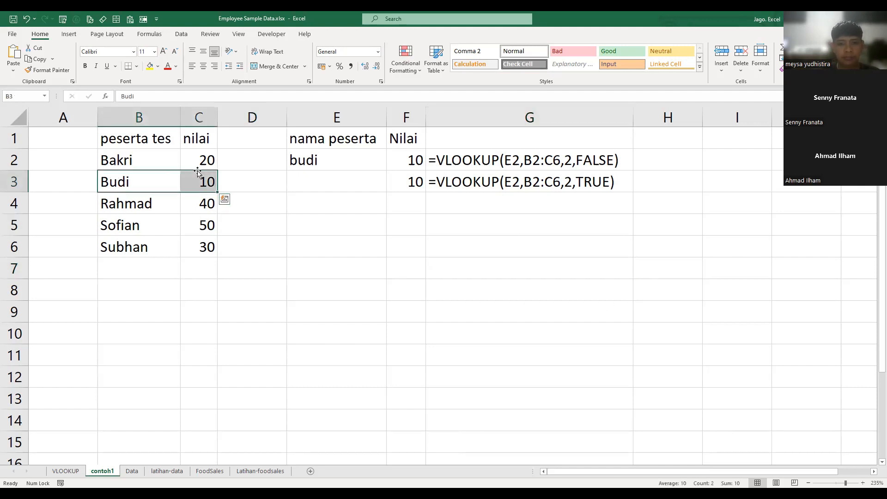
pyautogui.hotkey('ctrl', '+')
pyautogui.press('Return')
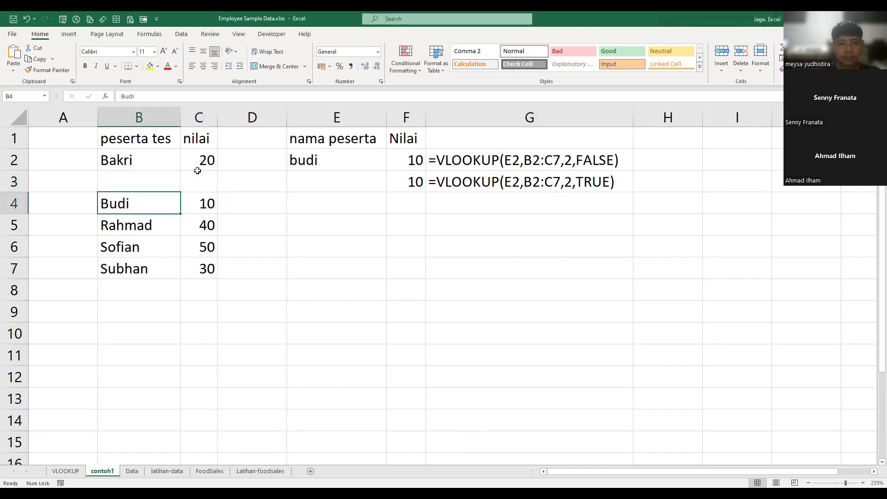
# - Sort the range B2:C7, including the blank row, from A to Z and from Z to A
pyautogui.click(197, 173)
pyautogui.press('Left')
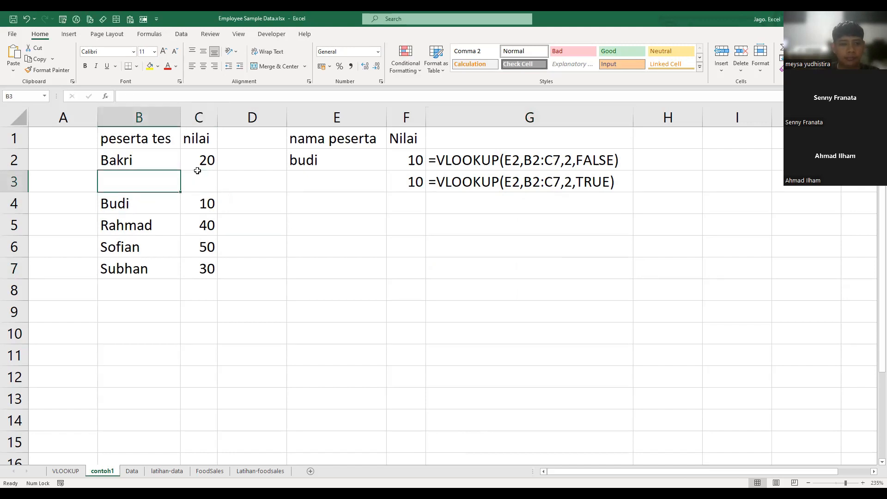
pyautogui.press('Up')
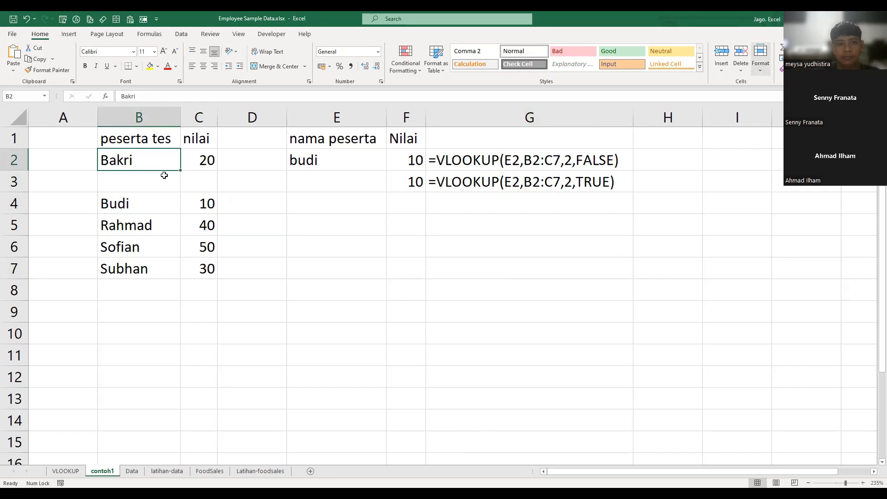
pyautogui.keyDown('shift'); pyautogui.click(207, 266); pyautogui.keyUp('shift')
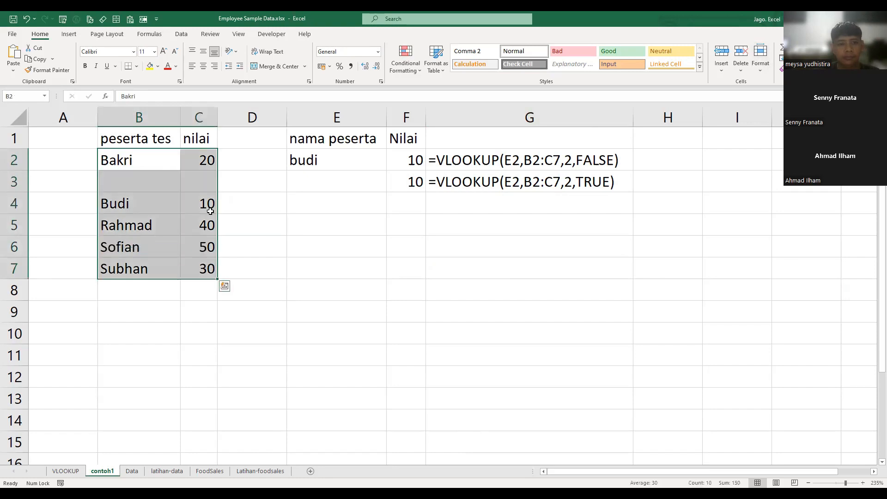
pyautogui.click(182, 33)
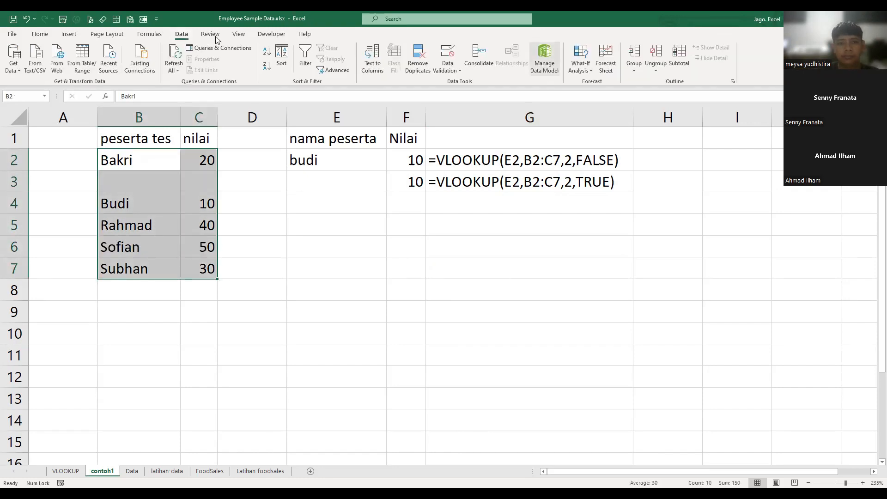
pyautogui.click(267, 53)
pyautogui.click(268, 67)
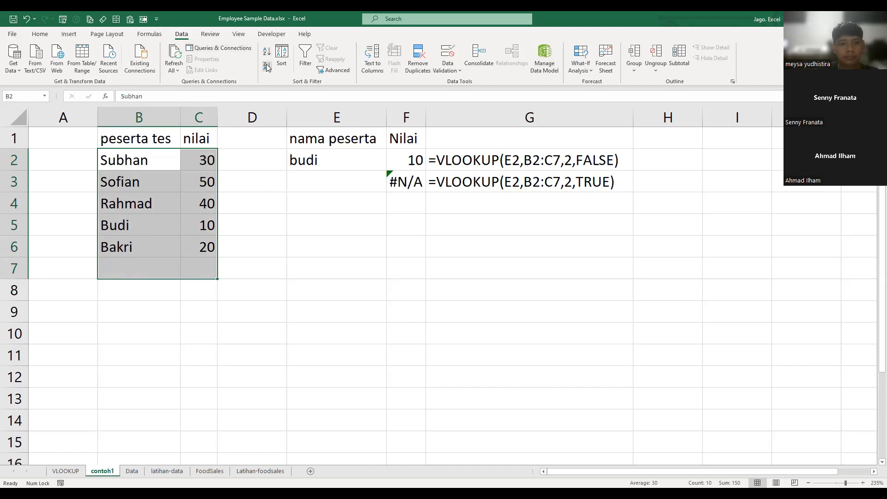
# - Undo the sorting of the participant range and the insertion of the blank cells
pyautogui.click(294, 221)
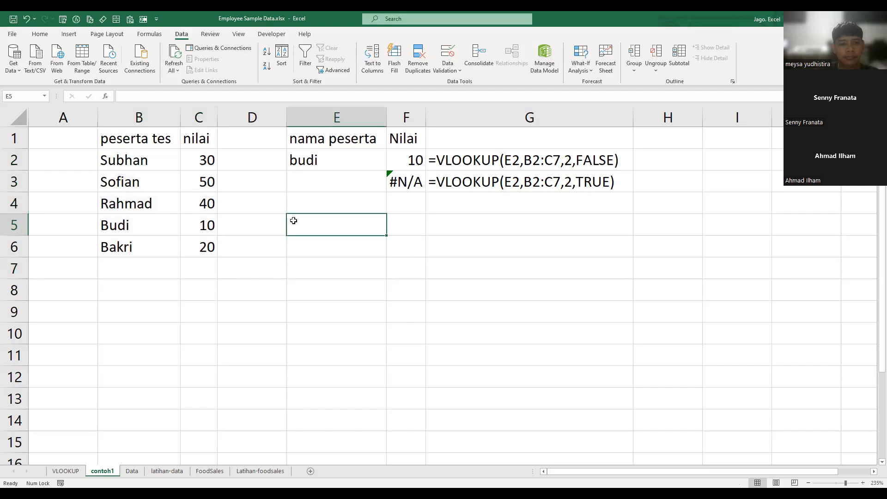
pyautogui.hotkey('ctrl', 'z')
pyautogui.hotkey('ctrl', 'z')
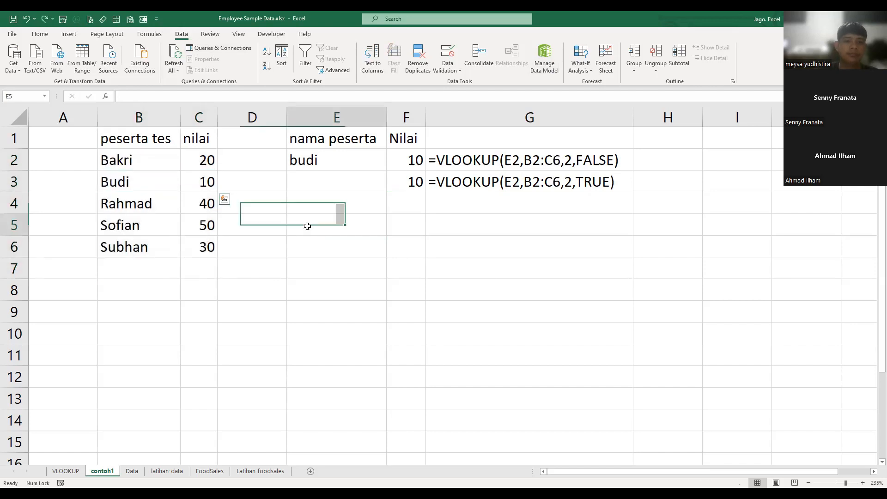
pyautogui.click(488, 280)
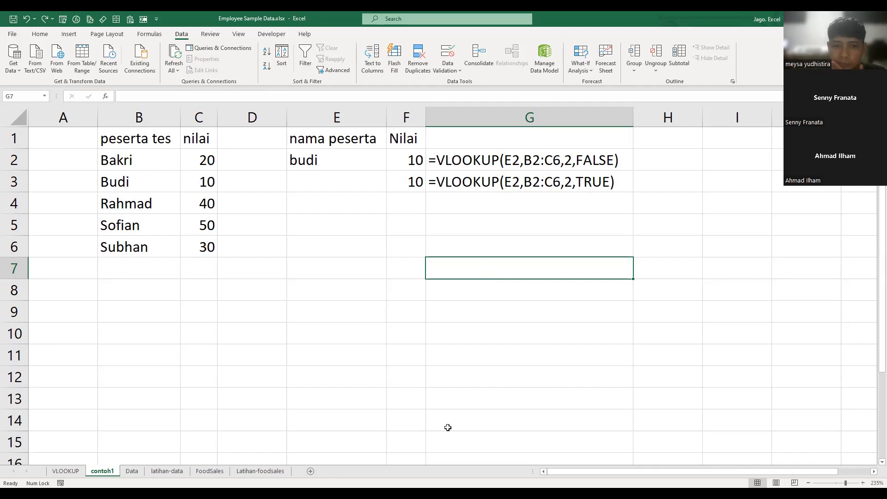
pyautogui.click(399, 263)
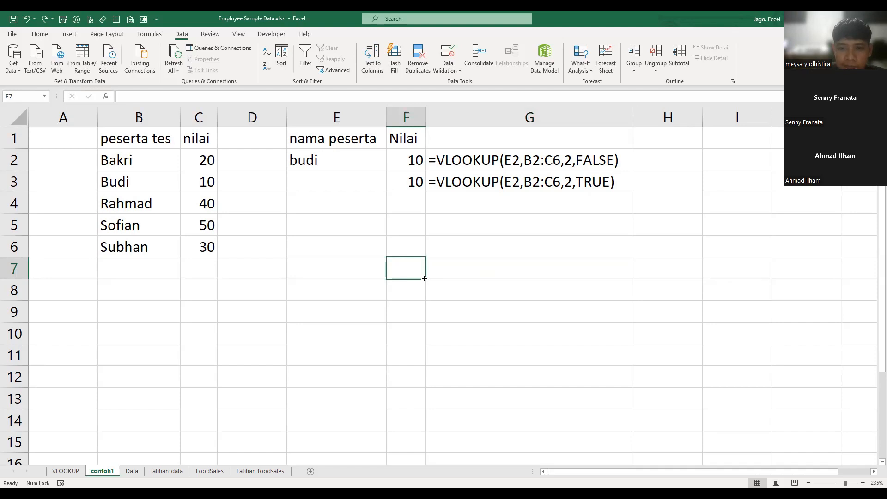
pyautogui.click(439, 231)
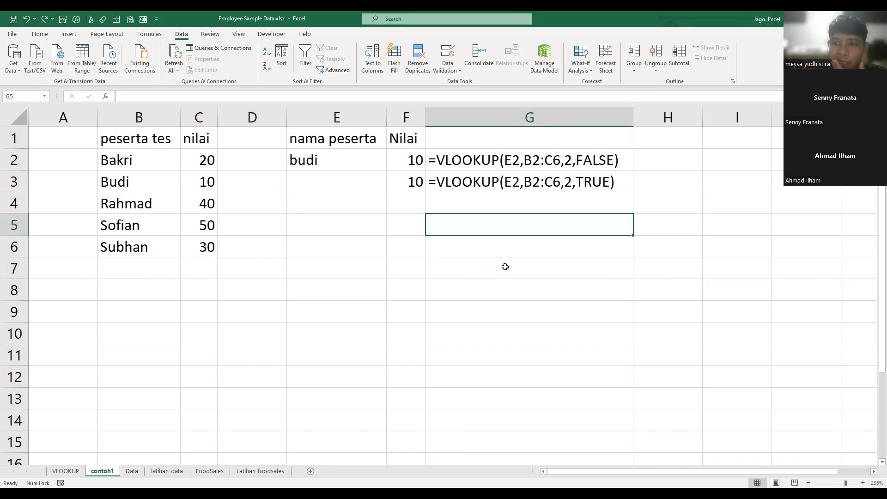
pyautogui.click(665, 204)
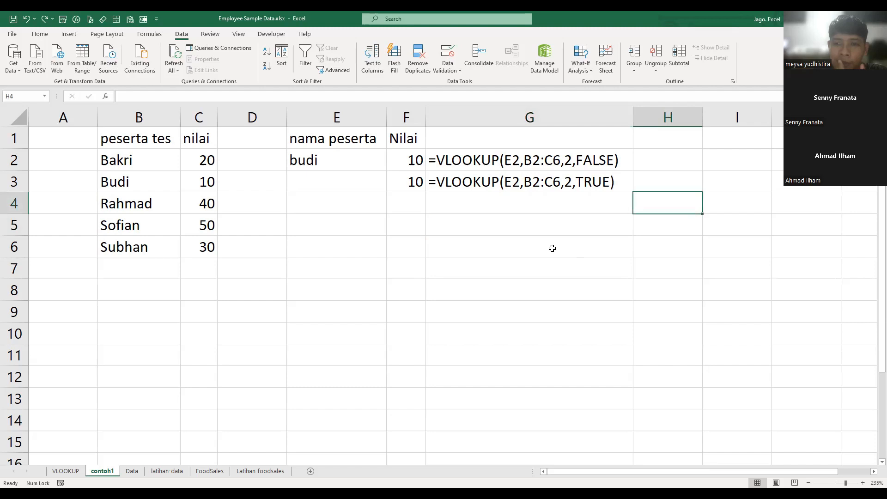
# - Enter =VLOOKUP(E2,B2:C6,2,0) in G6, using 0 as the exact-match argument
pyautogui.click(513, 239)
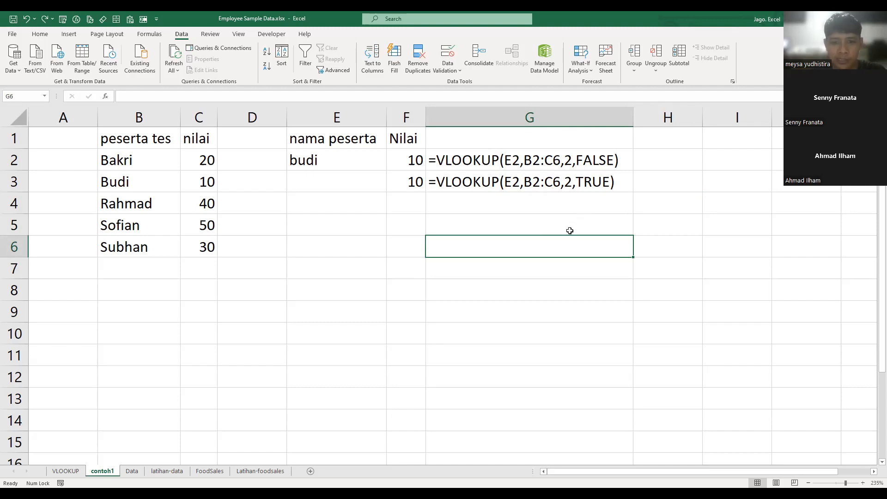
pyautogui.write('=')
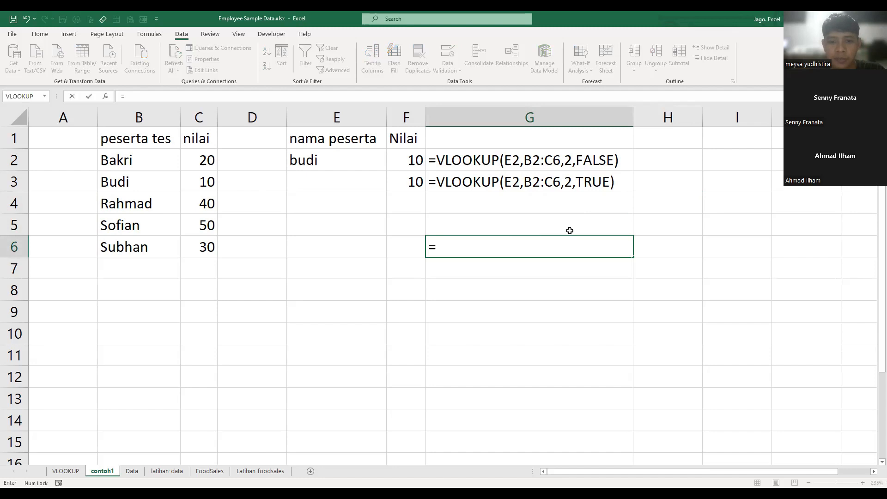
pyautogui.write('VLOOKUP(')
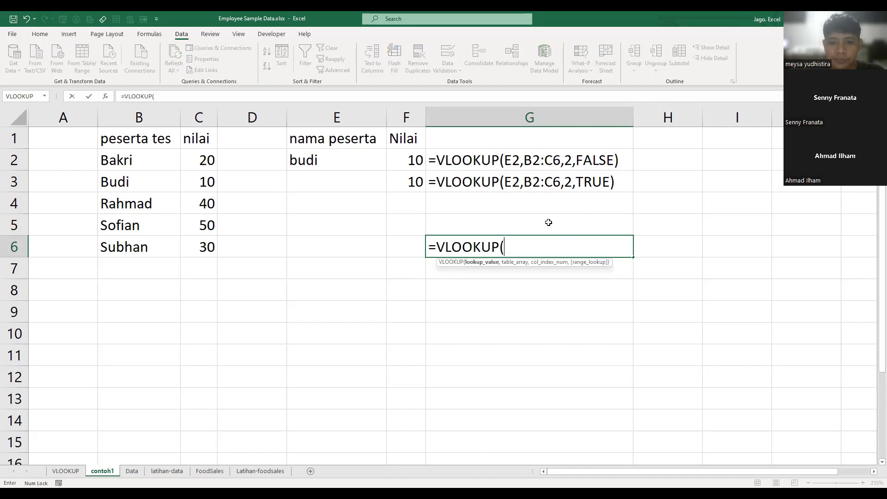
pyautogui.click(331, 158)
pyautogui.write(',')
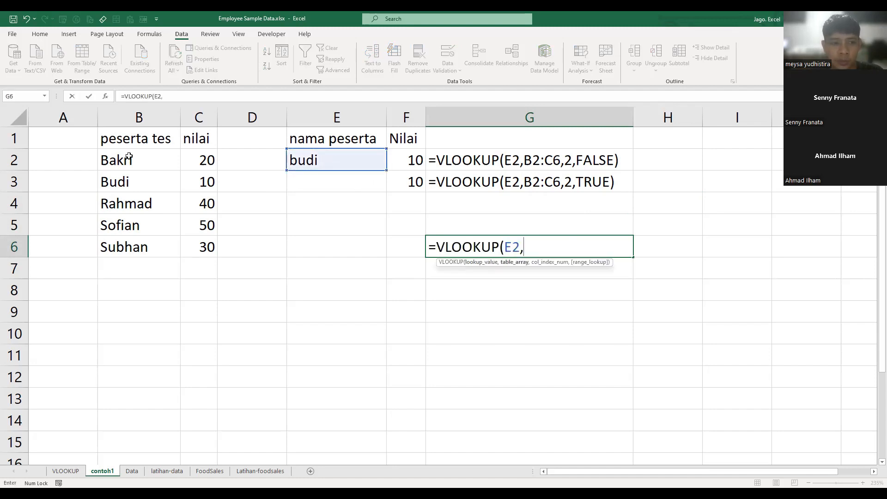
pyautogui.click(178, 169)
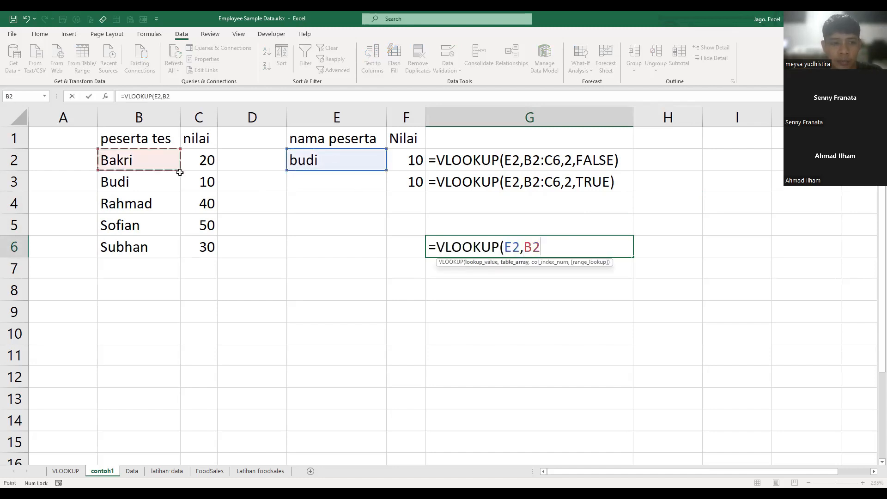
pyautogui.keyDown('shift'); pyautogui.click(210, 250); pyautogui.keyUp('shift')
pyautogui.write(',2,')
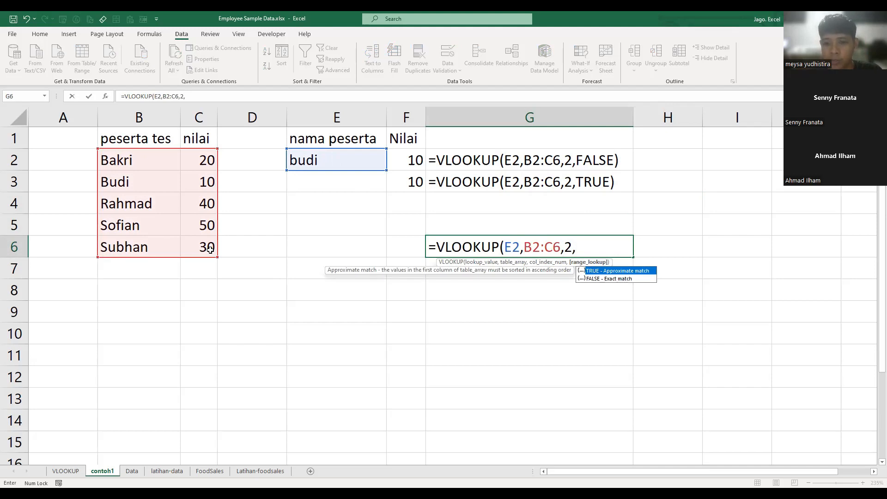
pyautogui.write('0)')
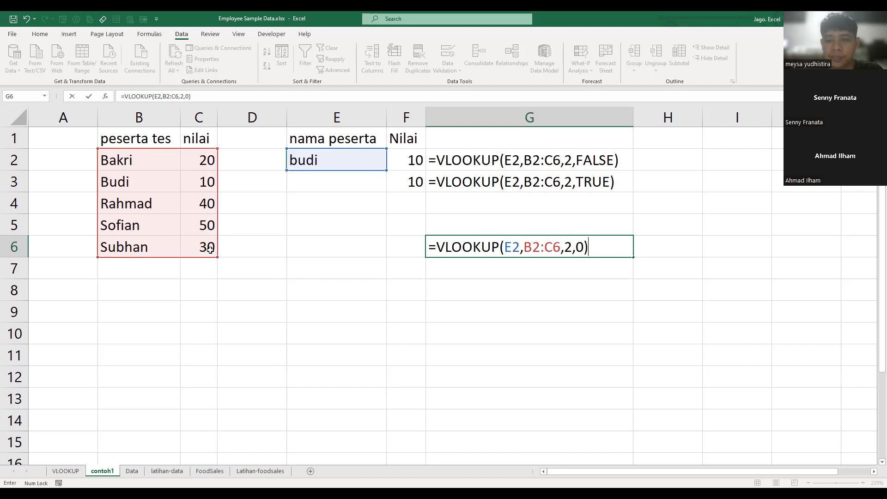
pyautogui.hotkey('ctrl', 'Return')
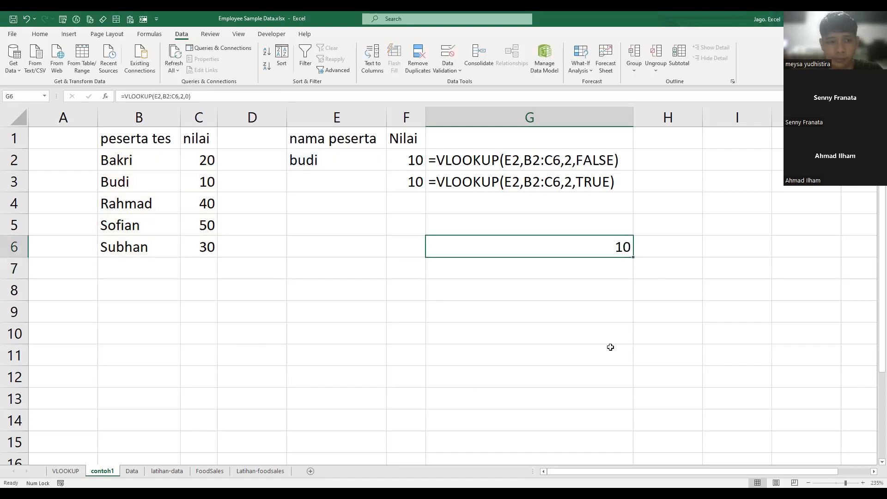
# - Replace the formula in G6 with the note "ganti false dengan 0"
pyautogui.click(625, 312)
pyautogui.click(536, 250)
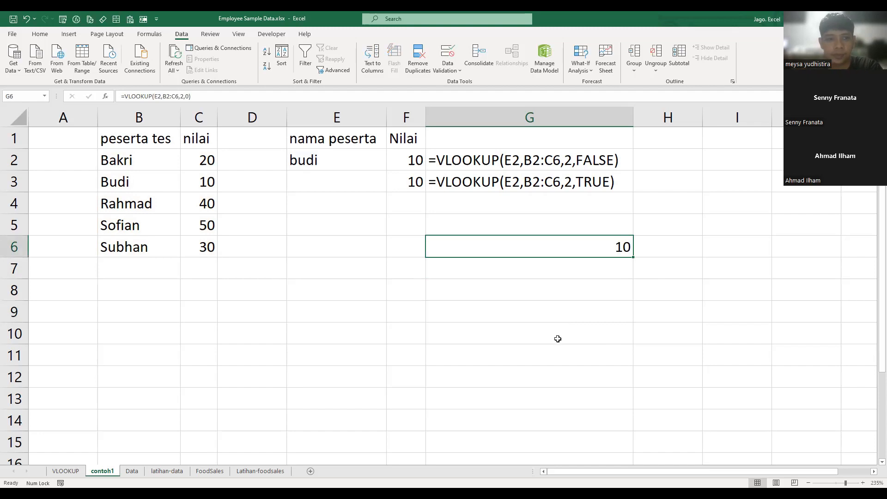
pyautogui.press('Delete')
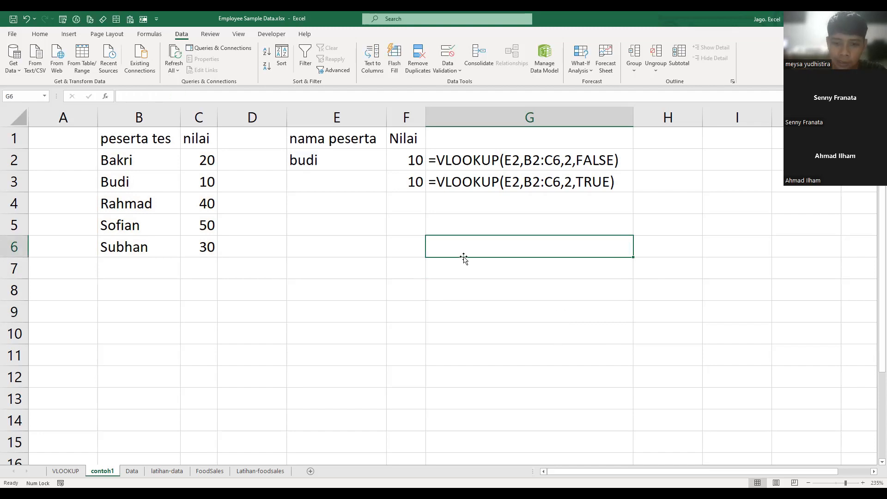
pyautogui.write('=')
pyautogui.press('BackSpace')
pyautogui.write('ganti')
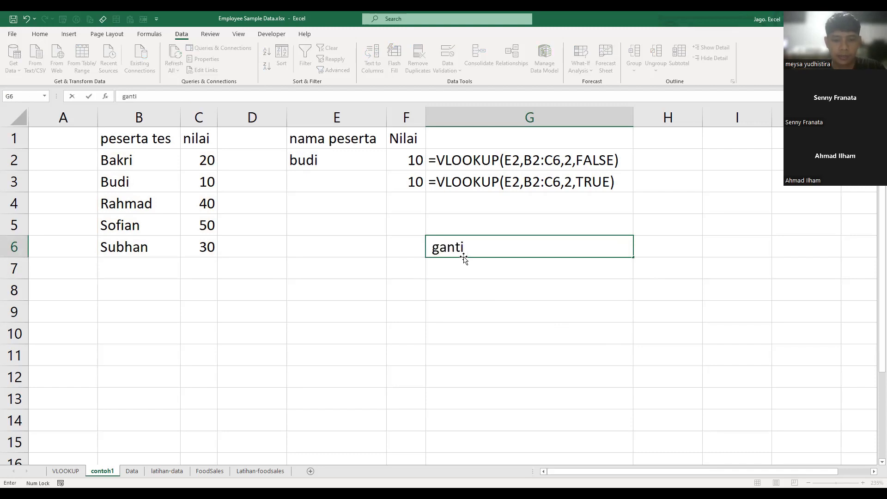
pyautogui.write(' false dengan 0')
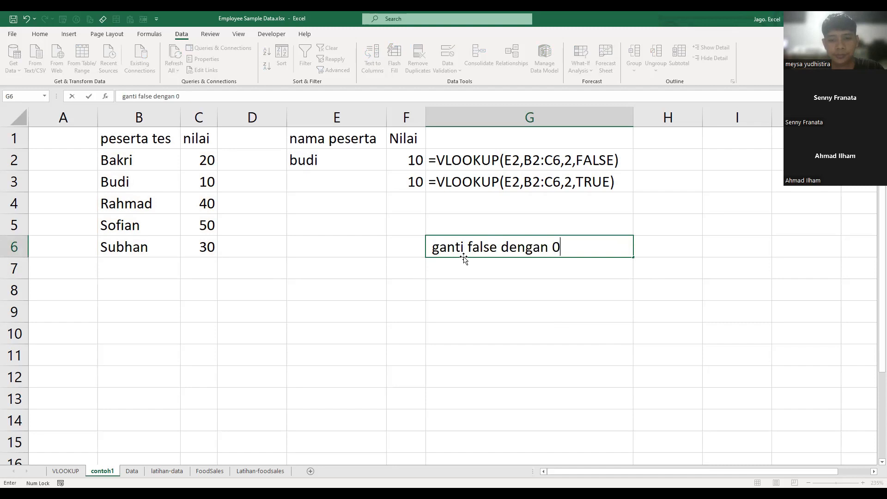
pyautogui.press('Return')
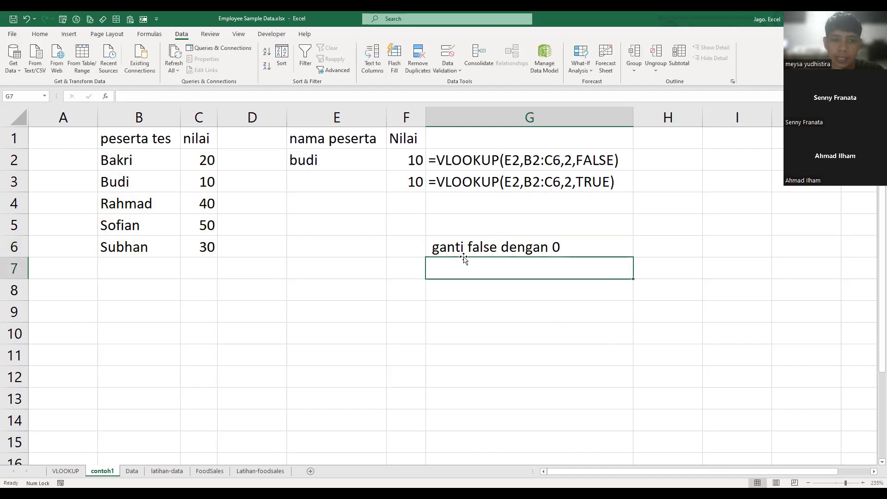
pyautogui.click(475, 326)
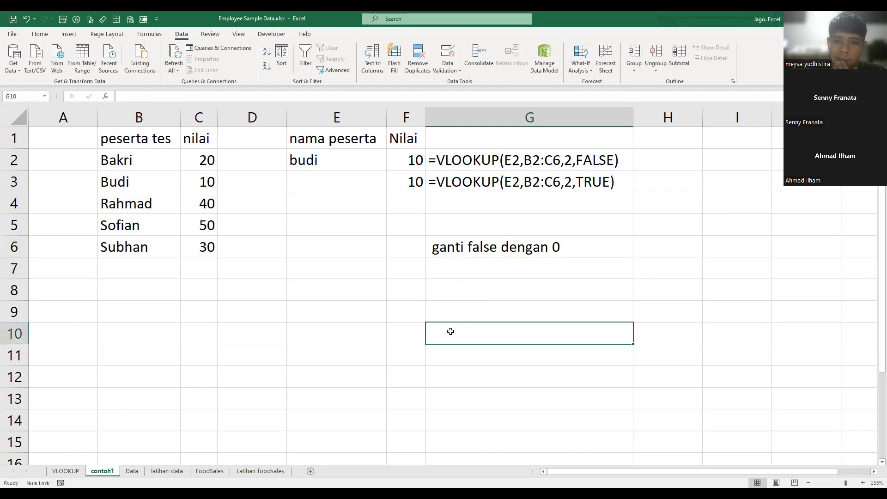
pyautogui.click(509, 276)
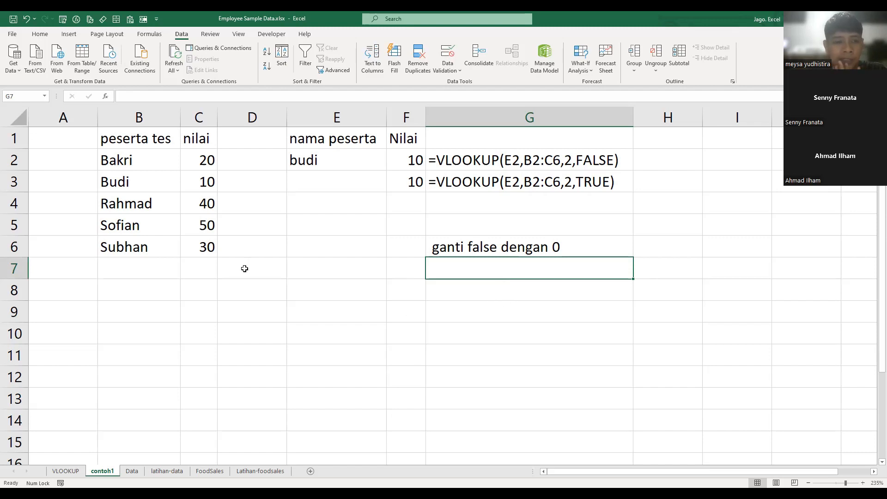
pyautogui.click(228, 234)
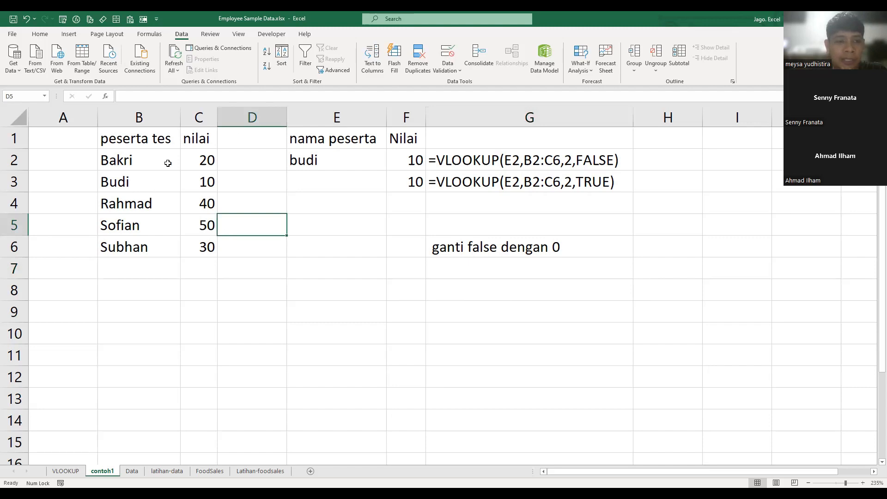
pyautogui.click(224, 200)
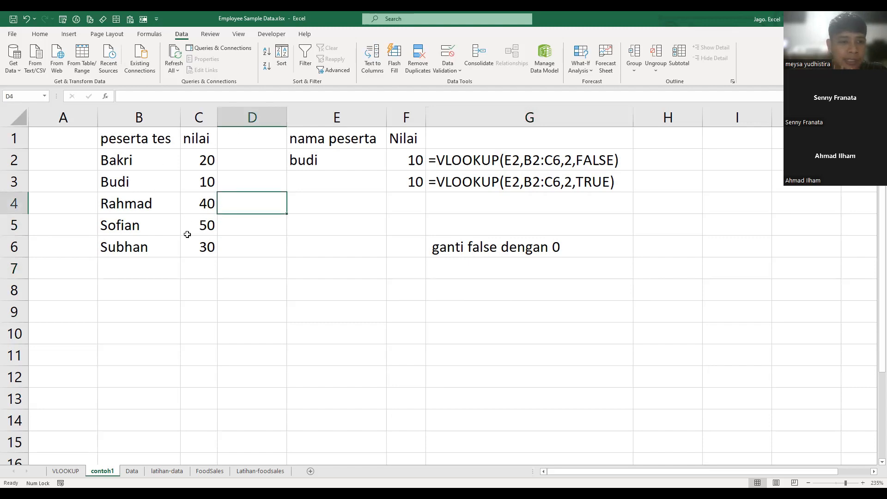
# - Examine the VLOOKUP arguments in F2, checking the lookup cell and the table range the formula refers to
pyautogui.click(545, 165)
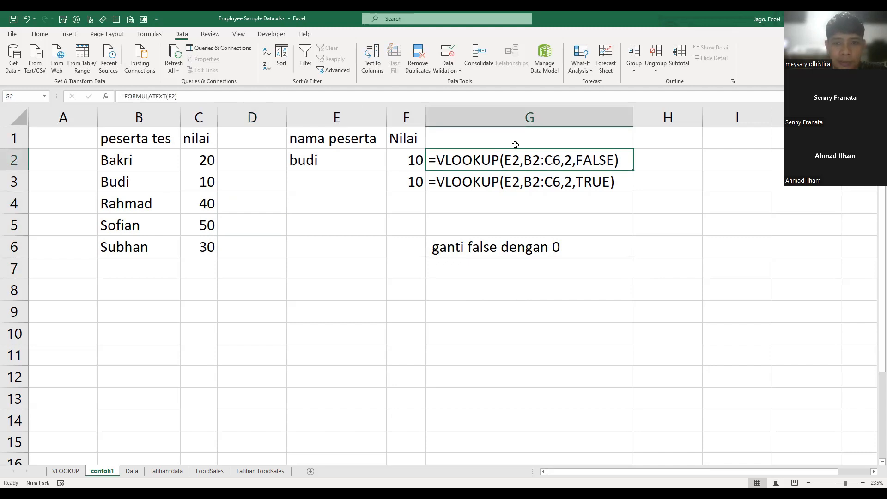
pyautogui.click(407, 159)
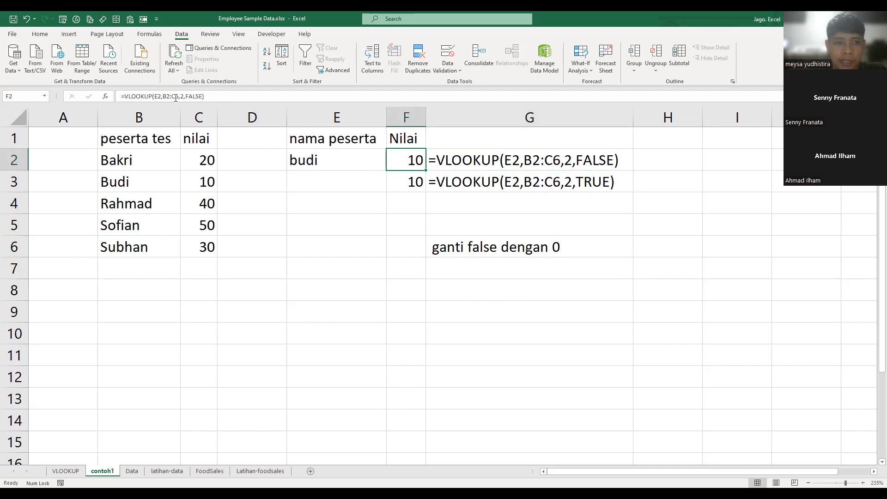
pyautogui.press('F2')
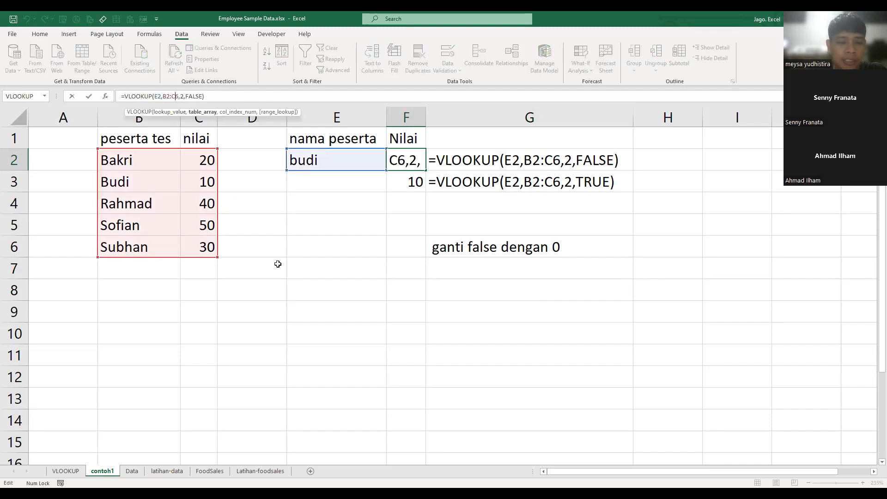
pyautogui.click(334, 270)
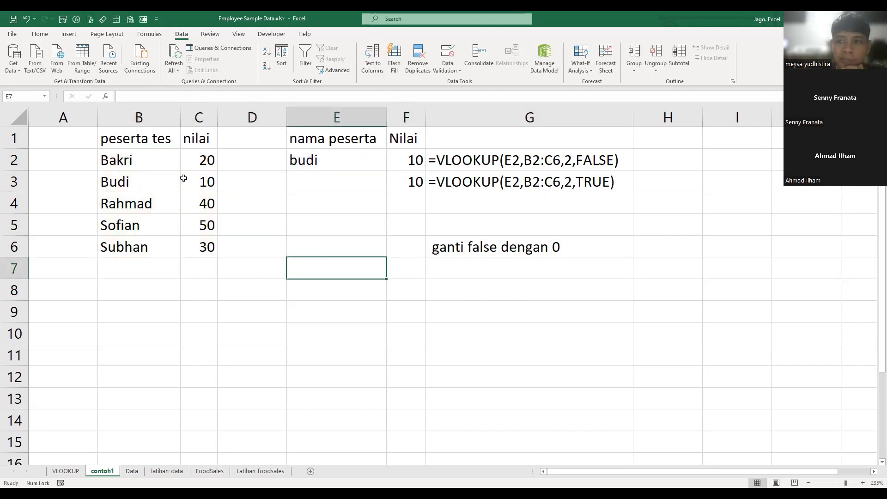
pyautogui.click(316, 158)
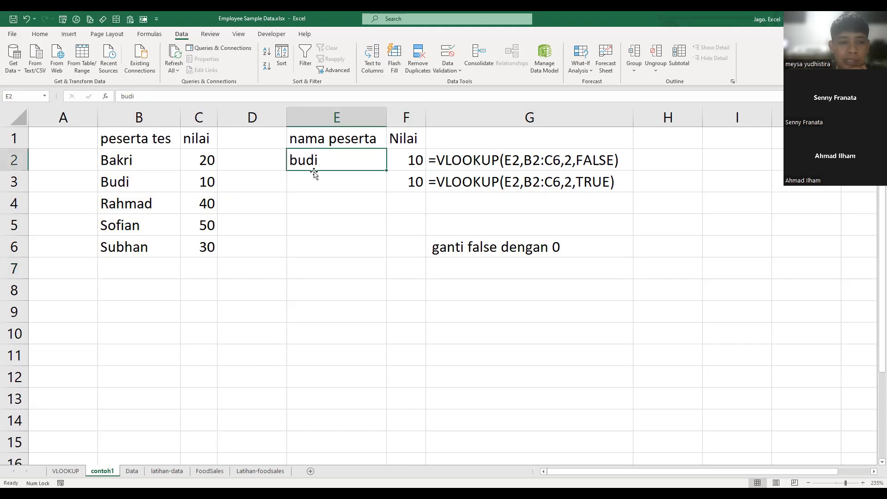
pyautogui.click(416, 158)
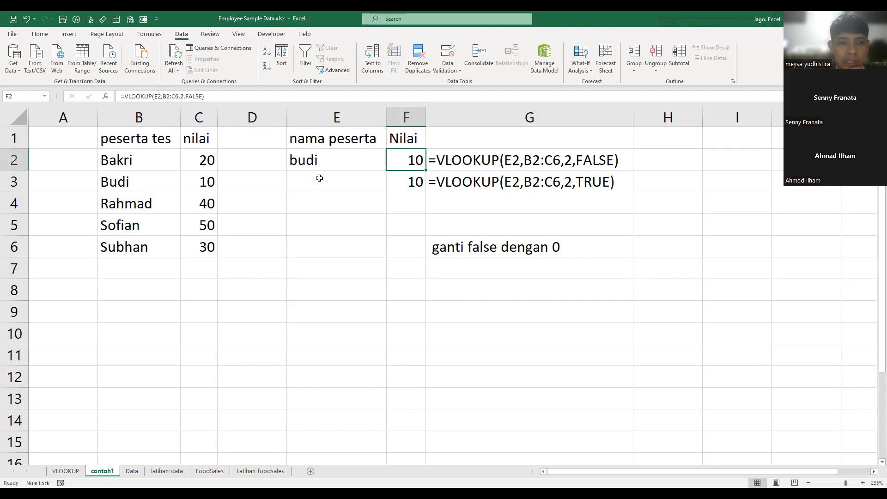
pyautogui.click(180, 96)
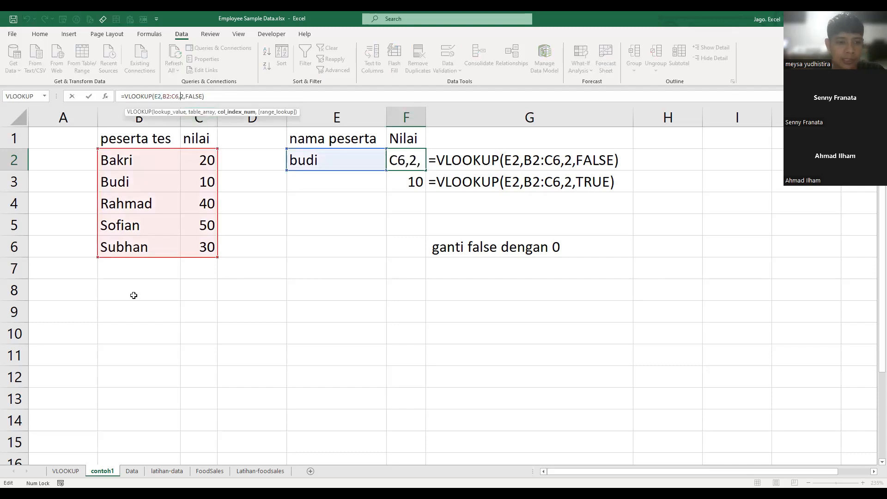
# - Add a new participant with a score of 60 directly below the list, in B7:C7
pyautogui.click(134, 276)
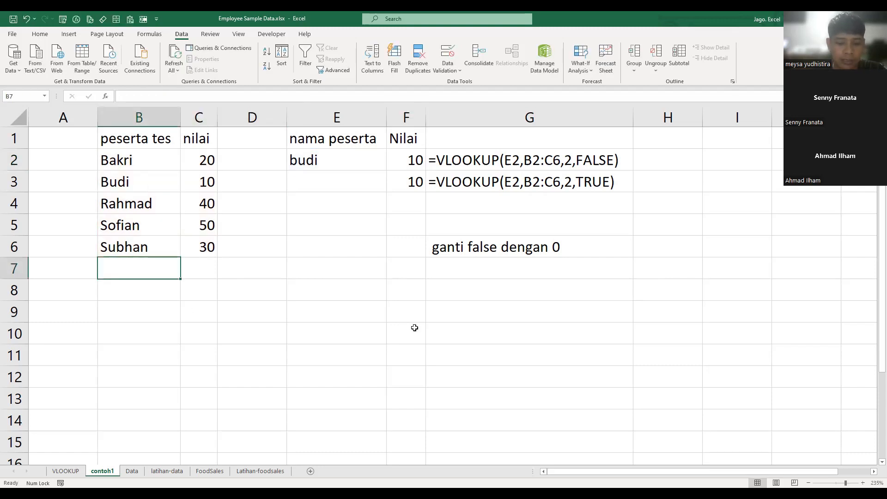
pyautogui.write('Fitri')
pyautogui.press('Tab')
pyautogui.write('60')
pyautogui.press('Return')
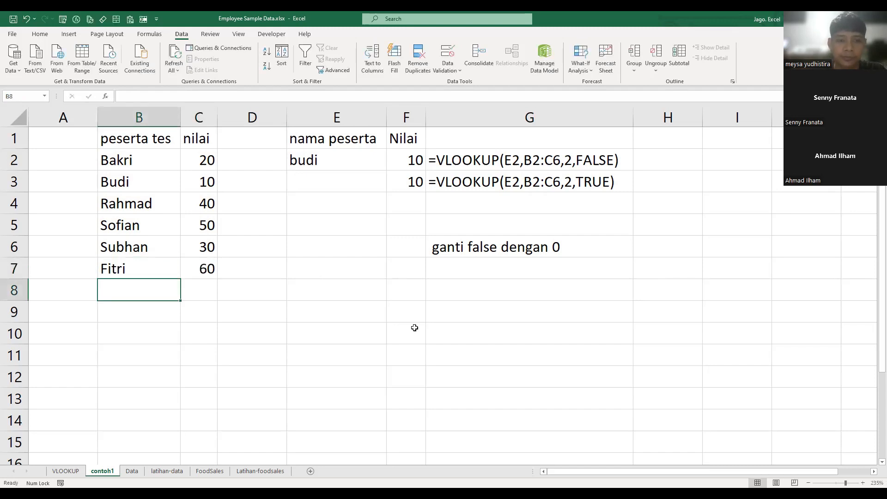
# - Set the lookup name in E2 to the newly added participant and check the table range used by the F2 formula
pyautogui.click(358, 163)
pyautogui.write('fitr')
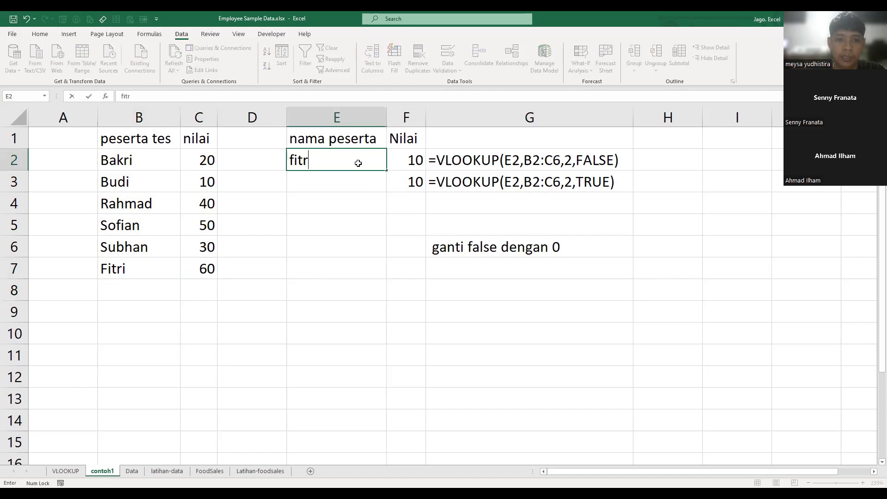
pyautogui.write('i')
pyautogui.press('Return')
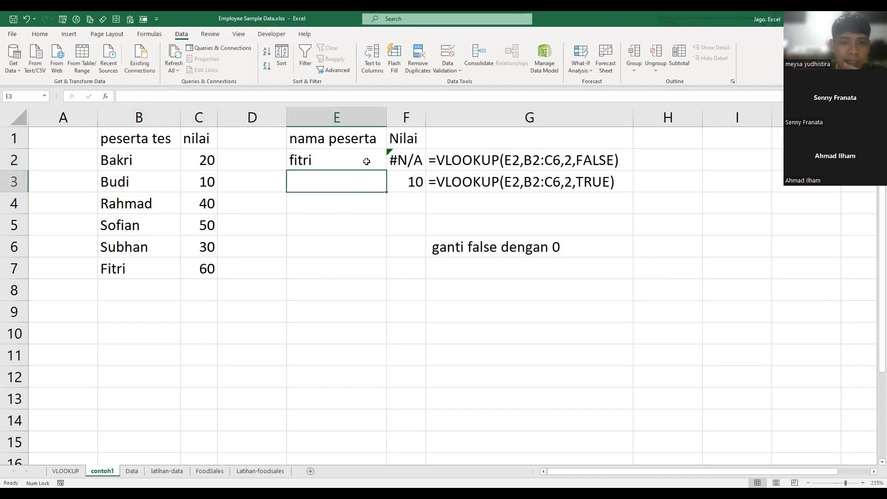
pyautogui.click(400, 160)
pyautogui.press('F2')
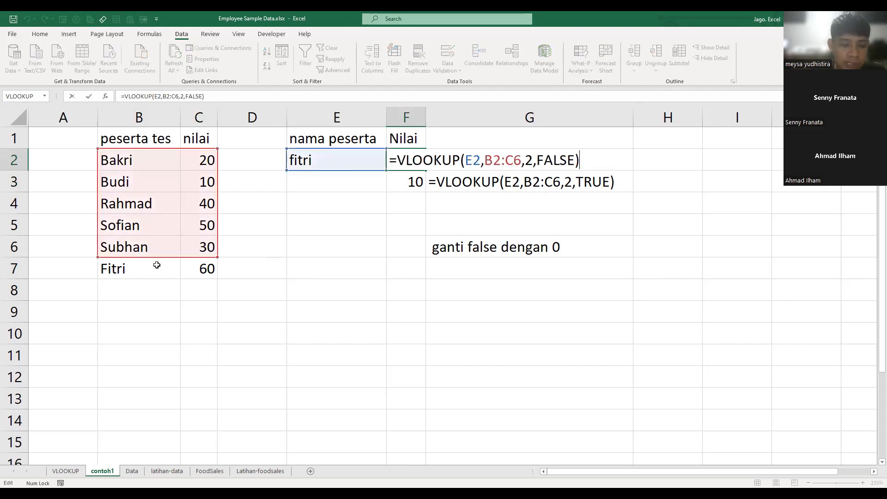
pyautogui.click(277, 271)
# - Clear the newly added participant's name and score from row 7
pyautogui.moveTo(132, 277); pyautogui.dragTo(222, 267)
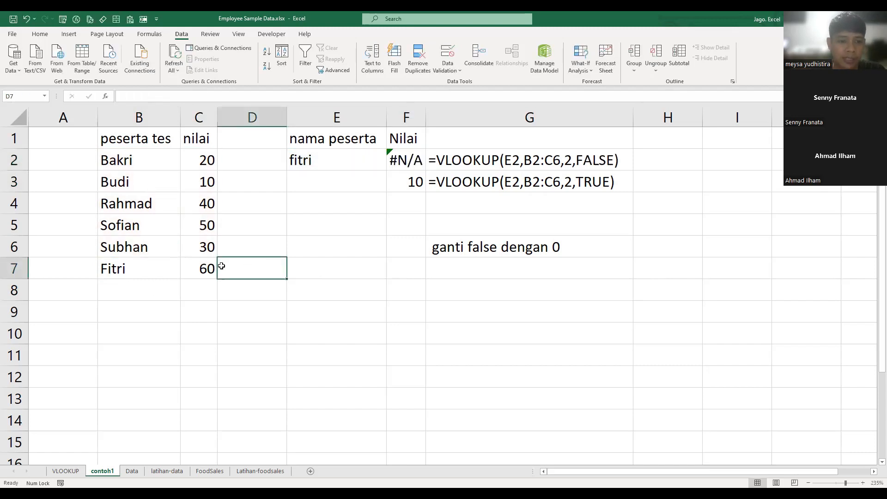
pyautogui.click(326, 300)
pyautogui.moveTo(130, 273); pyautogui.dragTo(227, 272)
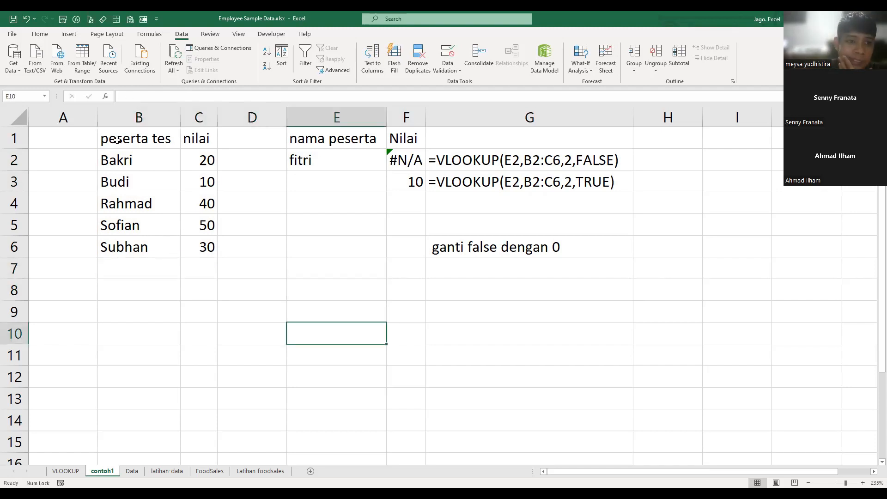
# - Select the participant list together with its headers, B1:C6
pyautogui.moveTo(117, 140); pyautogui.dragTo(152, 227)
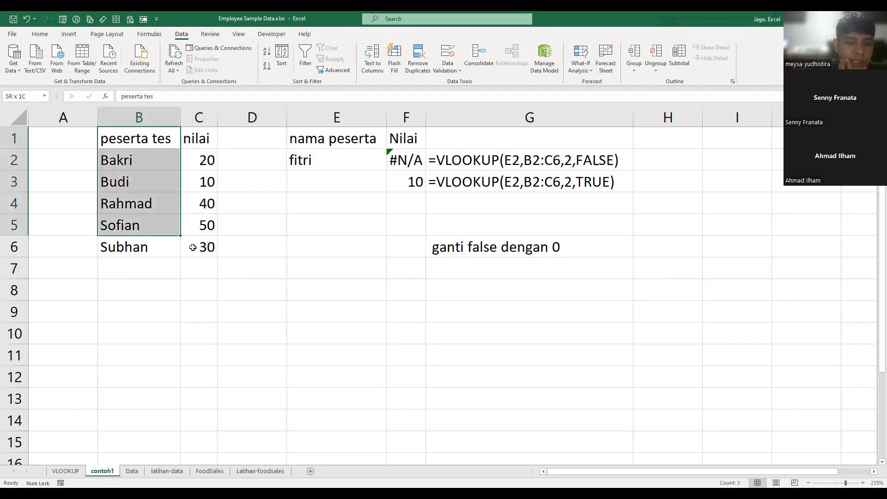
pyautogui.moveTo(193, 248); pyautogui.dragTo(193, 247)
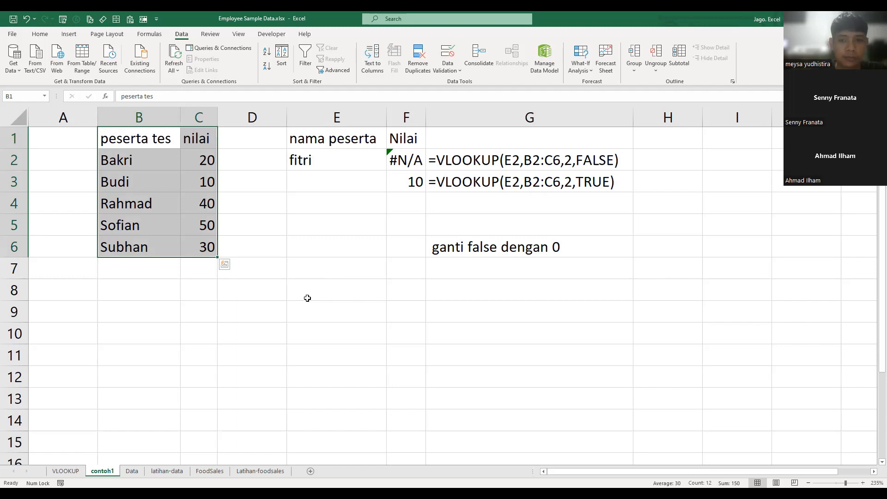
# - Convert the participant list B1:C6 into a table, keeping the first row as headers
pyautogui.hotkey('ctrl', 't')
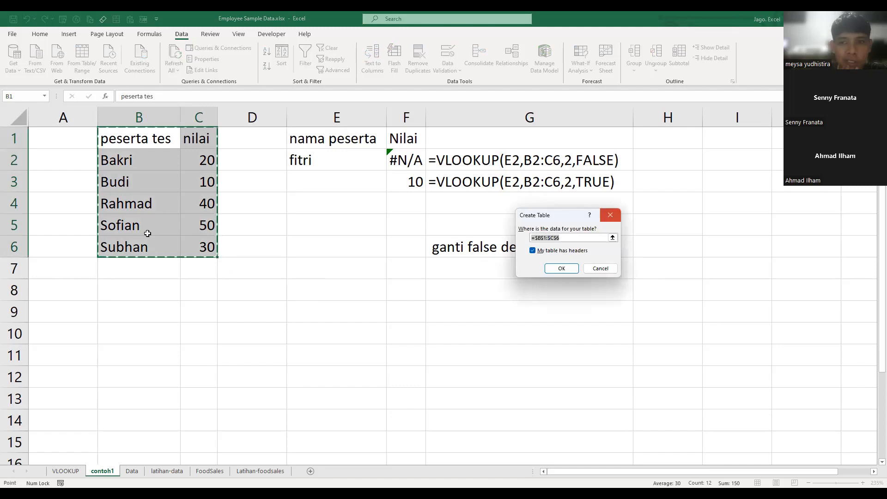
pyautogui.press('Escape')
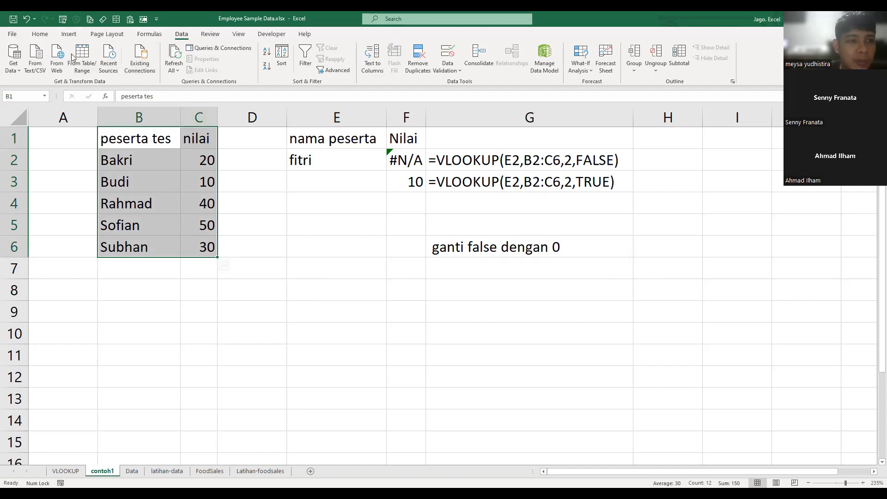
pyautogui.click(70, 34)
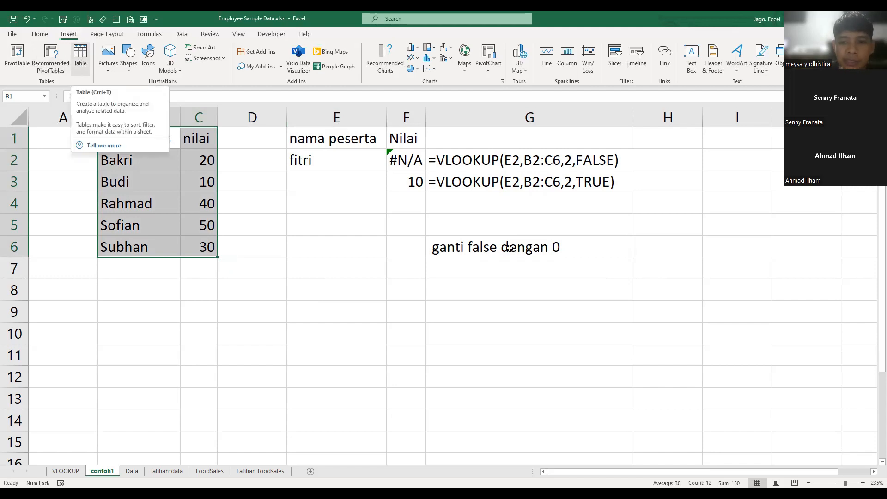
pyautogui.hotkey('ctrl', 't')
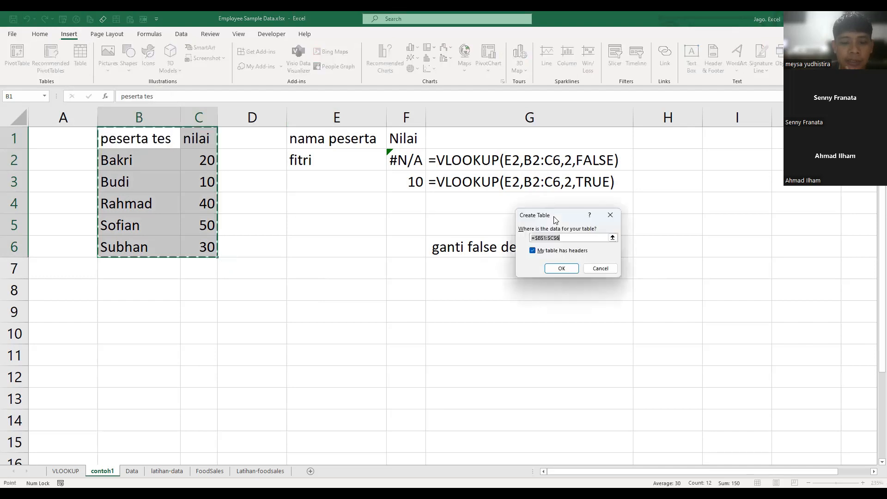
pyautogui.moveTo(555, 219); pyautogui.dragTo(323, 198)
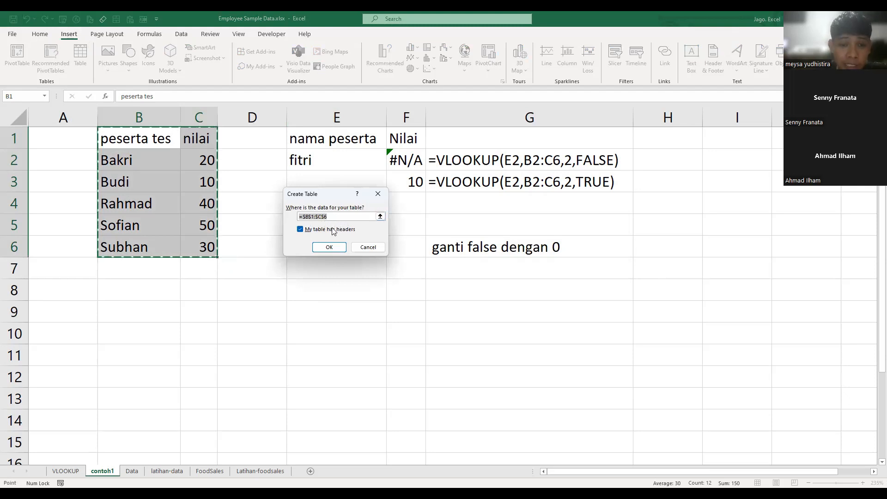
pyautogui.click(324, 228)
pyautogui.click(314, 231)
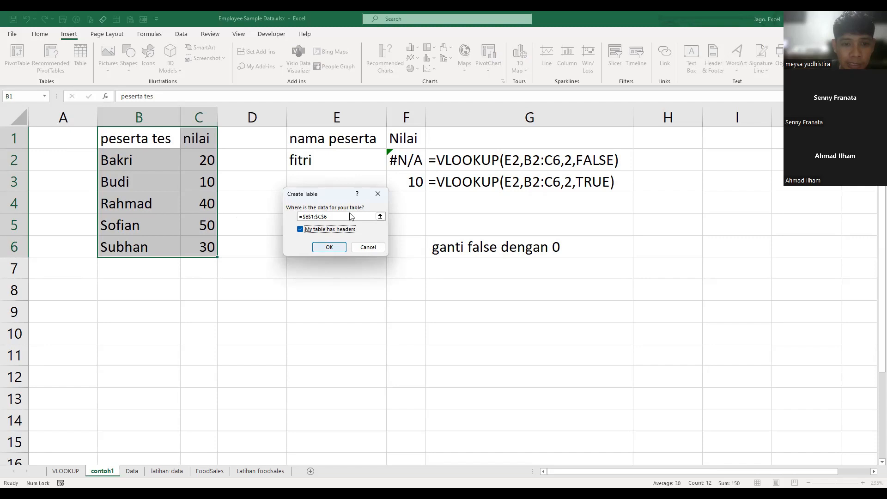
pyautogui.click(335, 217)
pyautogui.moveTo(255, 218); pyautogui.dragTo(249, 218)
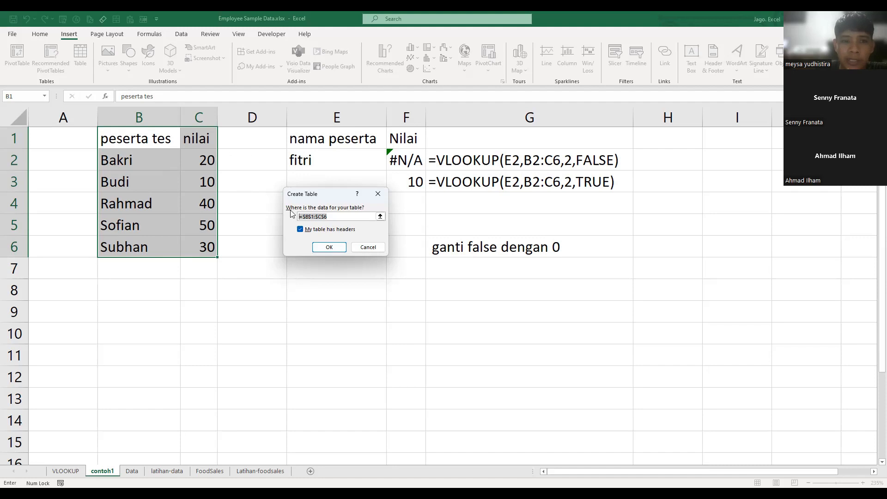
pyautogui.click(329, 247)
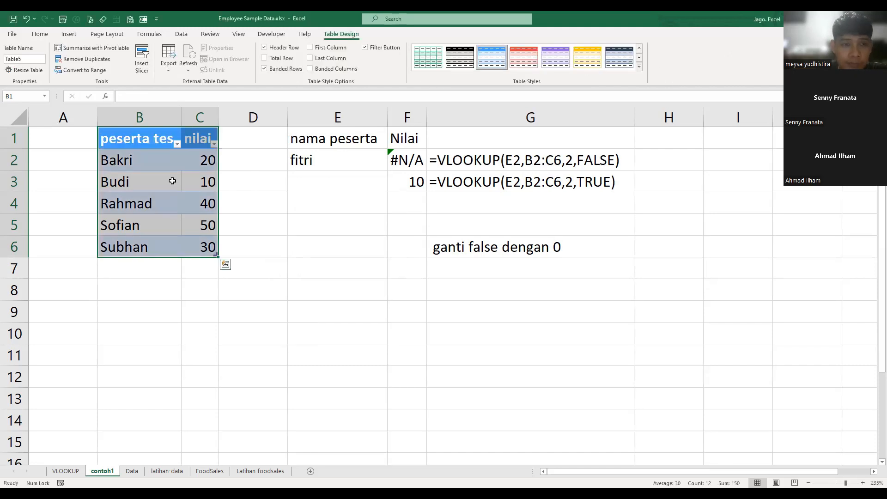
pyautogui.click(253, 225)
pyautogui.click(186, 166)
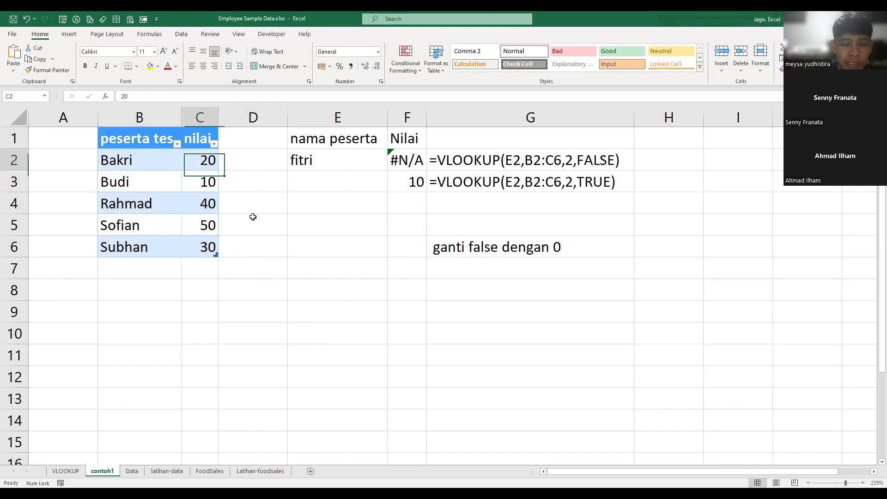
pyautogui.click(244, 202)
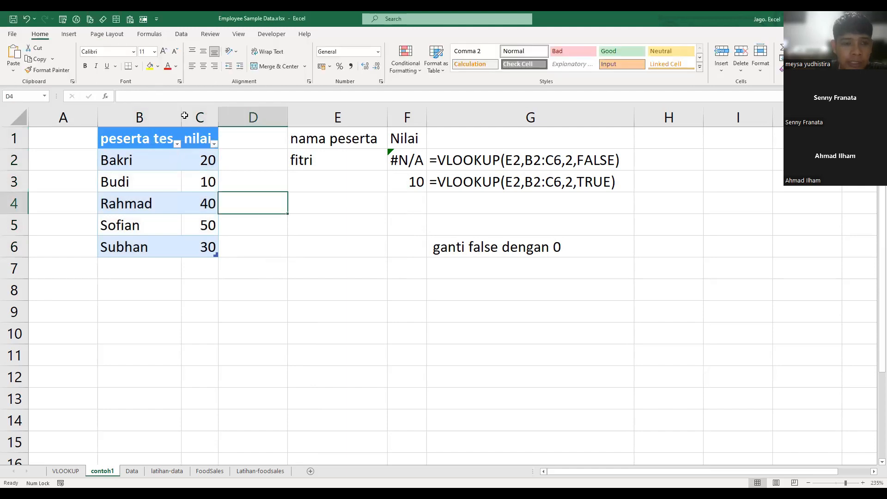
pyautogui.moveTo(150, 119); pyautogui.dragTo(185, 118)
pyautogui.moveTo(139, 141); pyautogui.dragTo(213, 238)
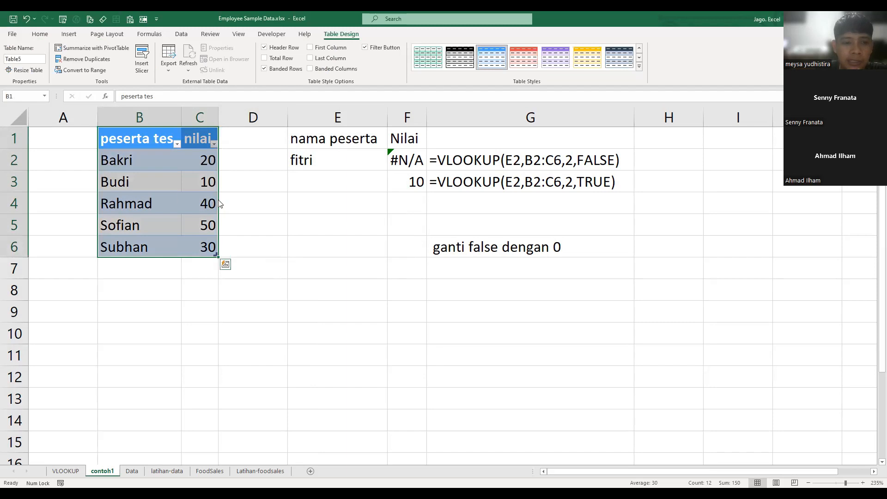
pyautogui.click(266, 234)
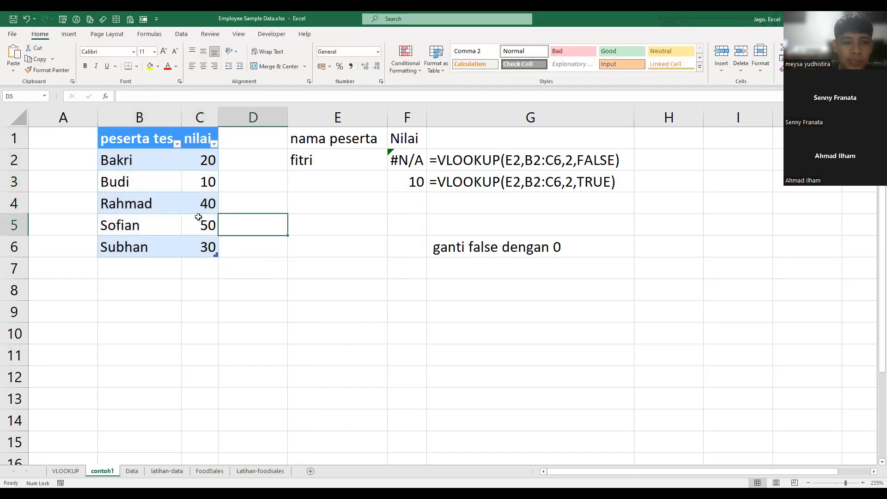
# - Add the participant named in E2 with a score of 60 in the row directly below the table
pyautogui.click(204, 250)
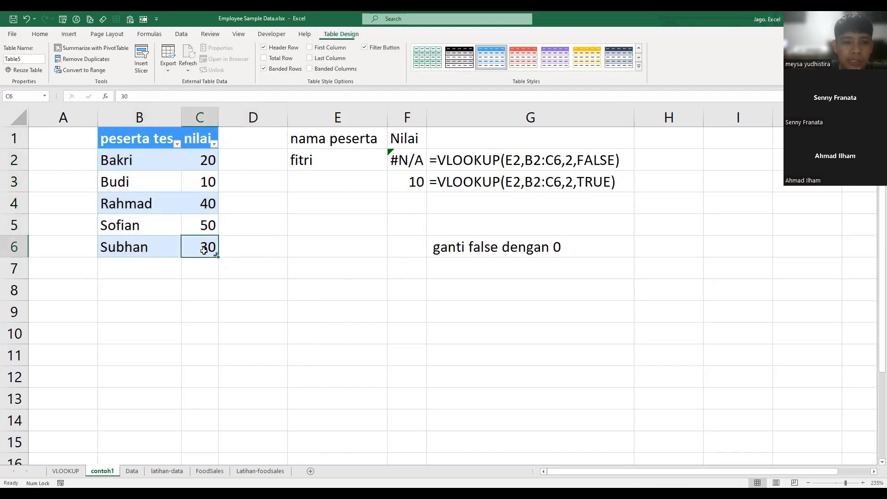
pyautogui.click(163, 271)
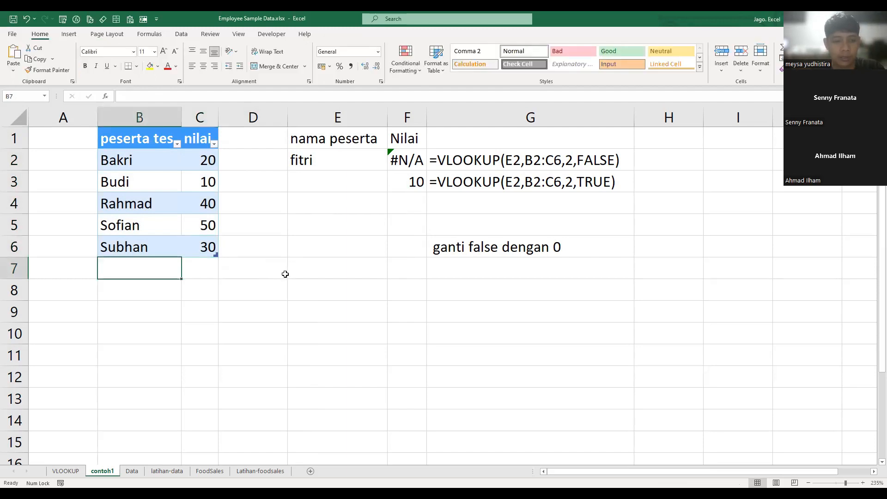
pyautogui.write('fitri')
pyautogui.press('Tab')
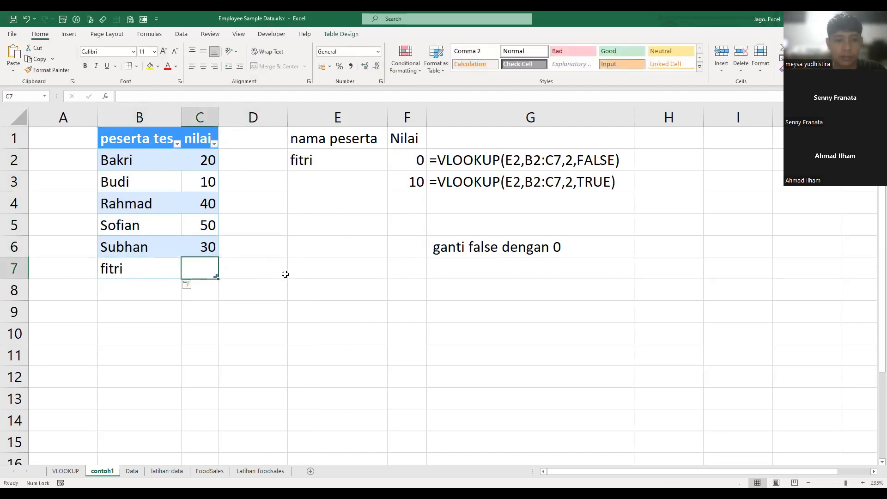
pyautogui.write('60')
pyautogui.press('Return')
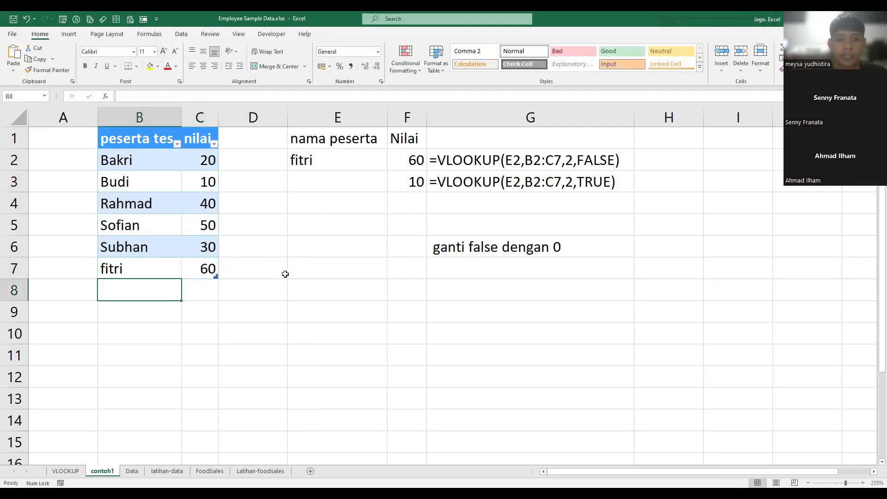
# - Check the table range used by the F2 formula against the participant table B1:C7
pyautogui.click(407, 156)
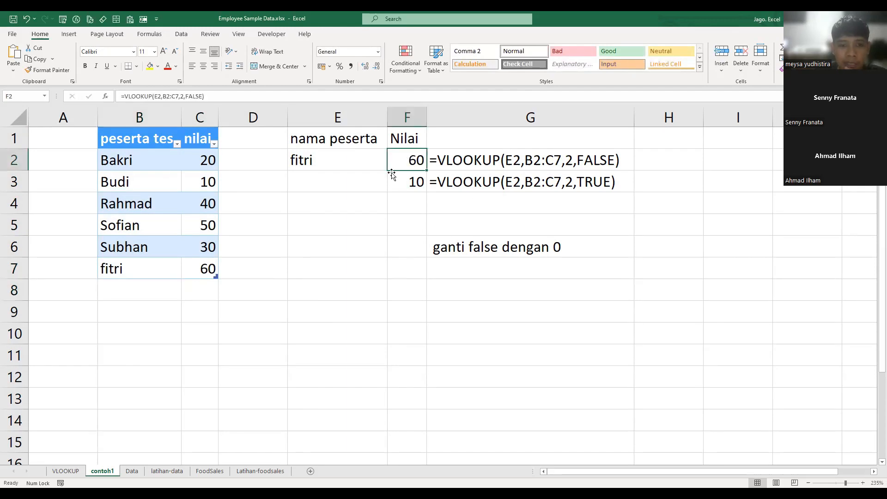
pyautogui.click(177, 96)
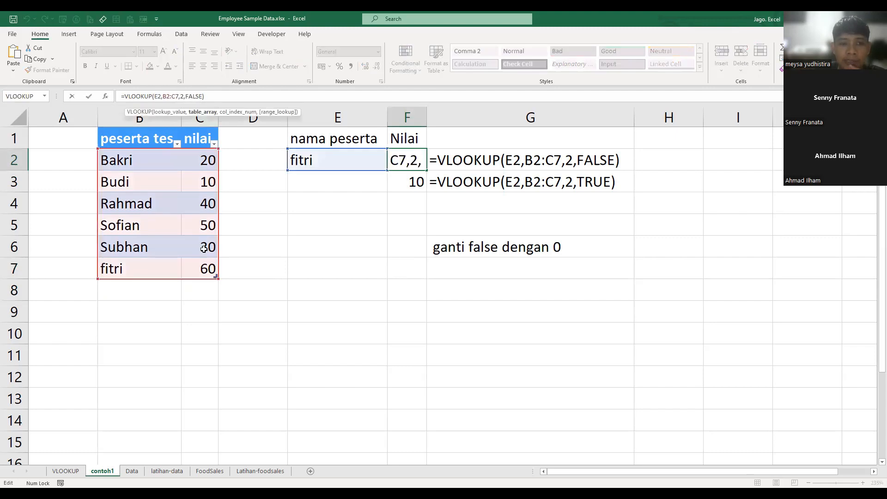
pyautogui.moveTo(115, 141); pyautogui.dragTo(210, 269)
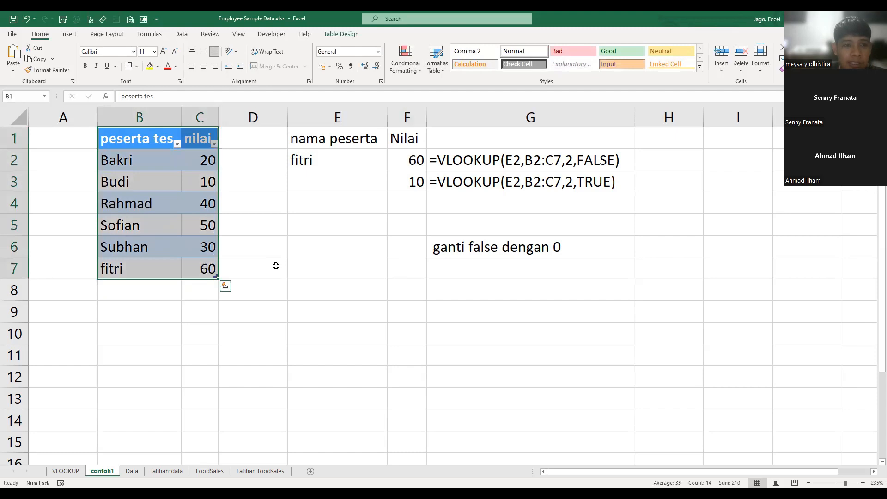
# - Rename the participant table as tesAdmin and check the name from another cell of the table
pyautogui.click(160, 212)
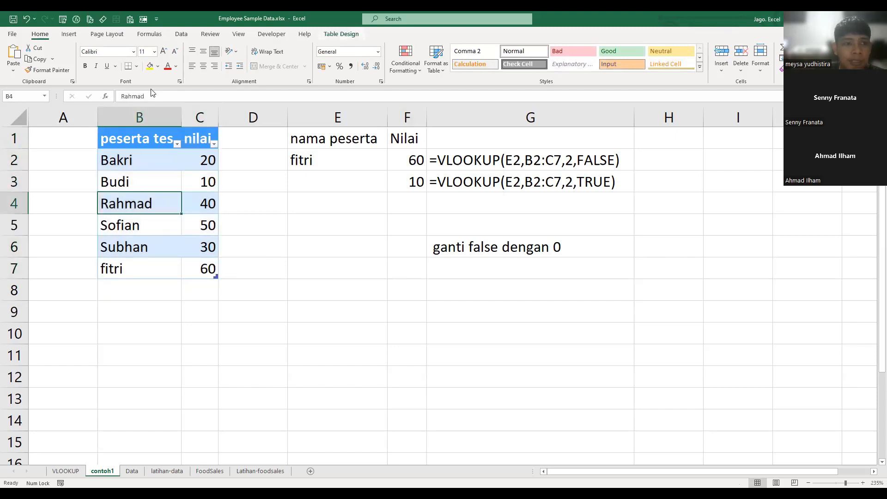
pyautogui.click(341, 35)
pyautogui.doubleClick(30, 57)
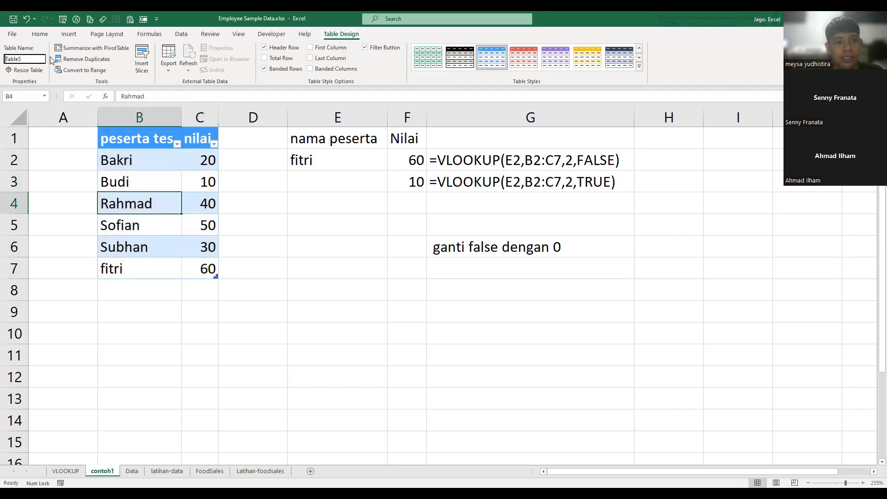
pyautogui.write('tes')
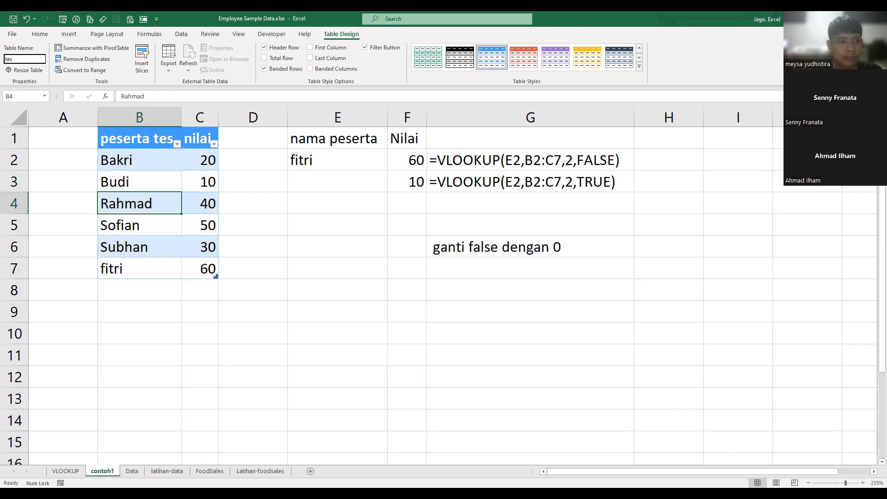
pyautogui.write('Admi')
pyautogui.press('Return')
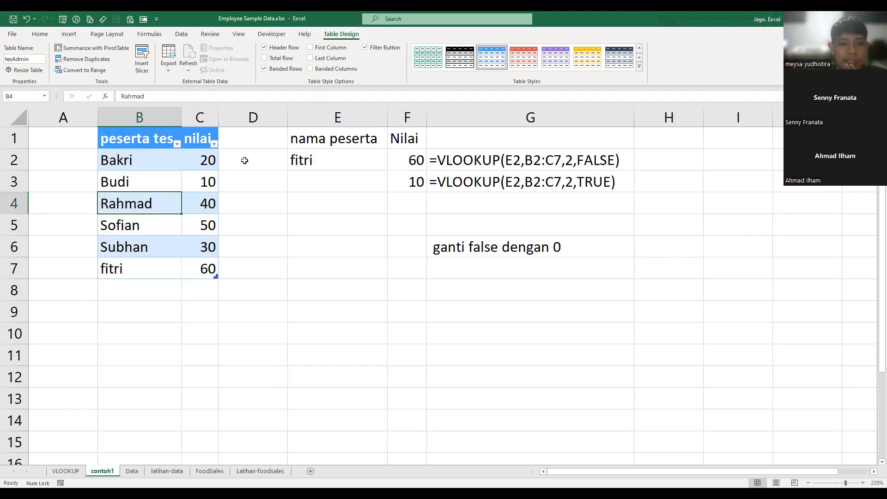
pyautogui.click(204, 162)
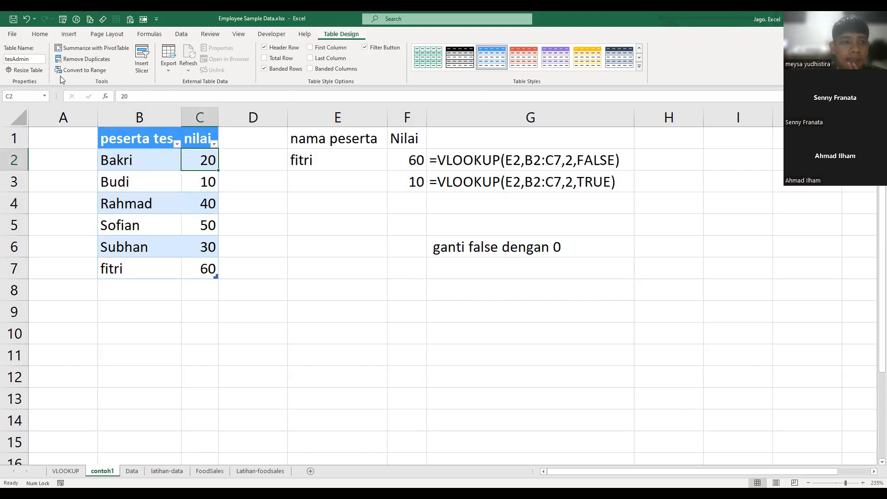
pyautogui.click(29, 59)
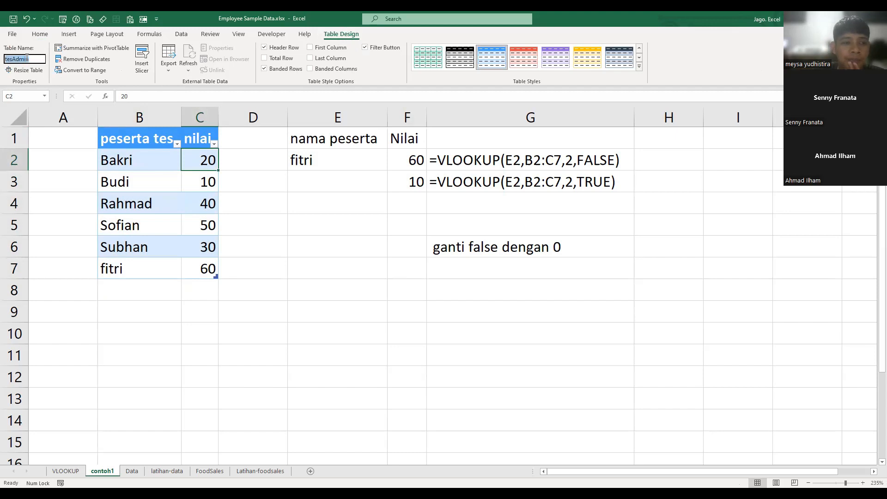
pyautogui.click(244, 231)
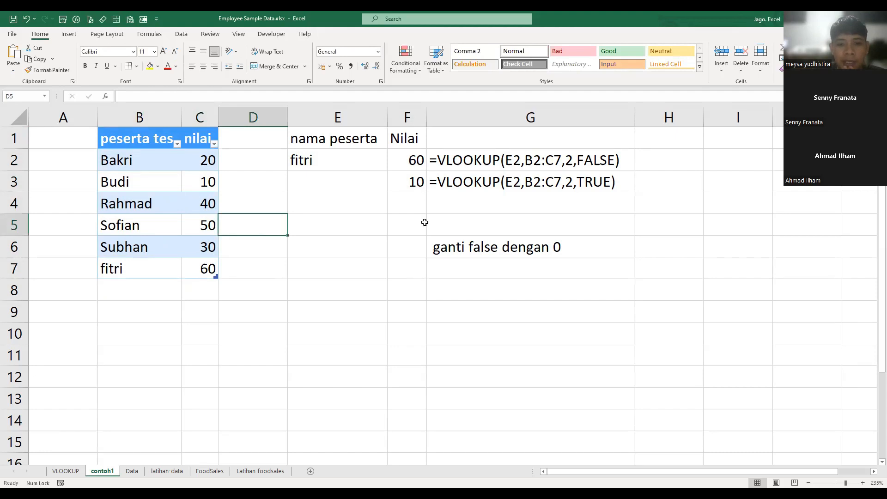
# - Start a VLOOKUP formula in F4 with E2 as the lookup value
pyautogui.click(403, 211)
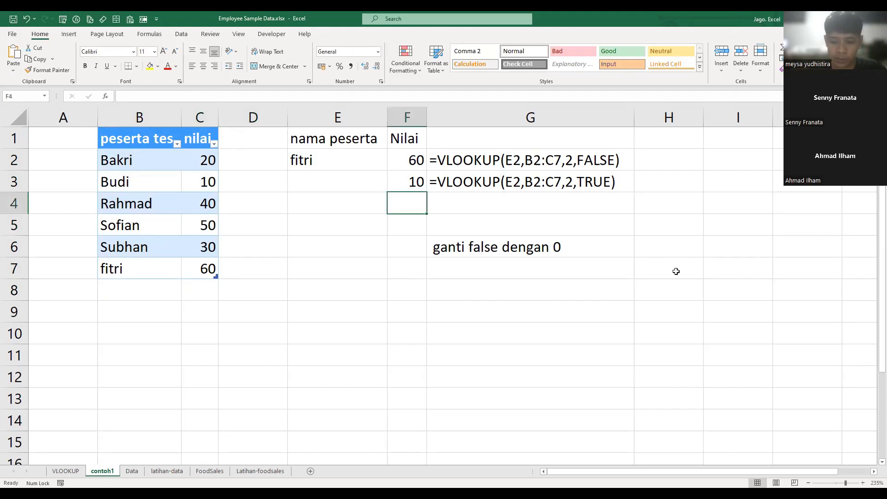
pyautogui.write('=')
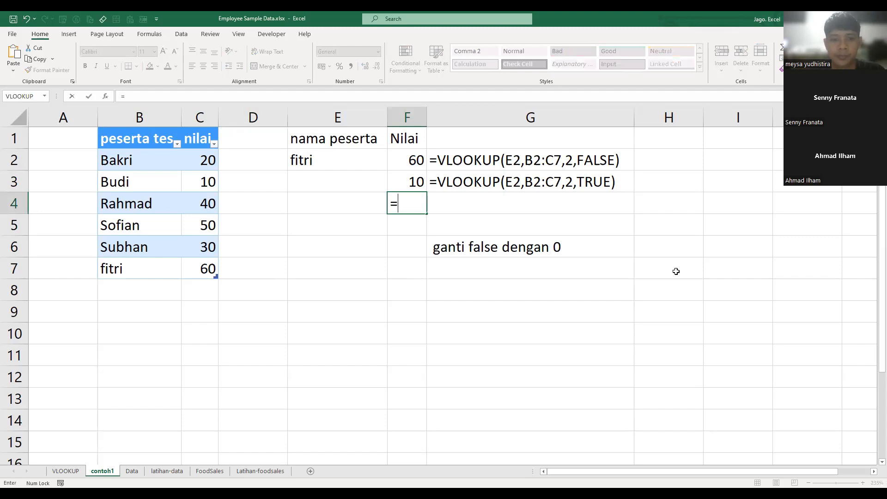
pyautogui.write('VLOOKUP(')
pyautogui.press('Up')
pyautogui.press('Up')
pyautogui.press('Left')
pyautogui.press('Left')
pyautogui.press('Right')
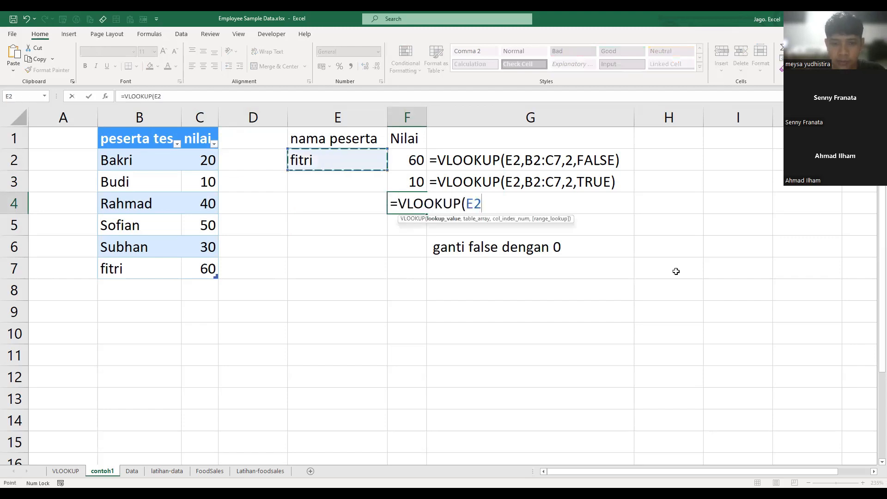
pyautogui.write(',')
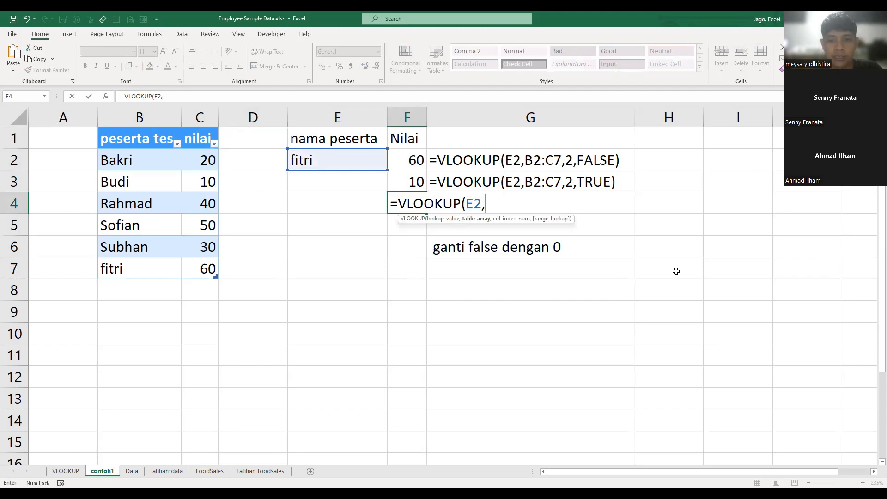
pyautogui.write('tesAdmin')
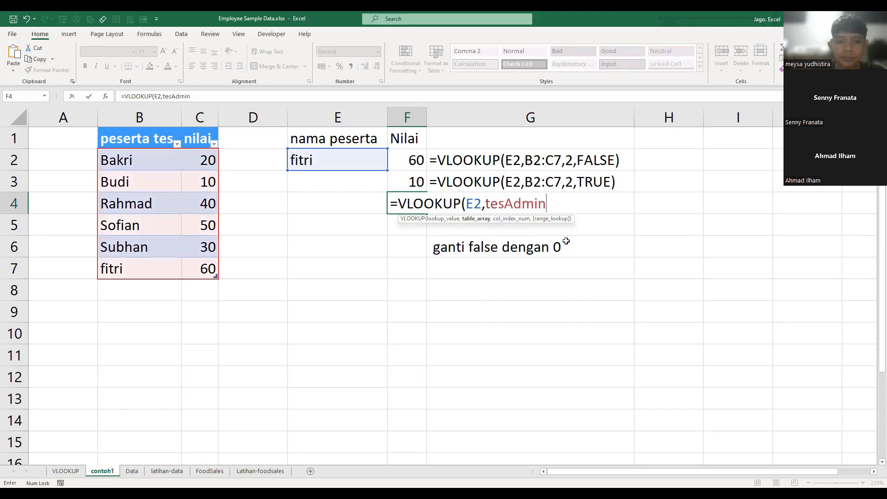
# - Complete the F4 VLOOKUP formula with tesAdmin as the table array, column index 2 and range lookup 0
pyautogui.press('Tab')
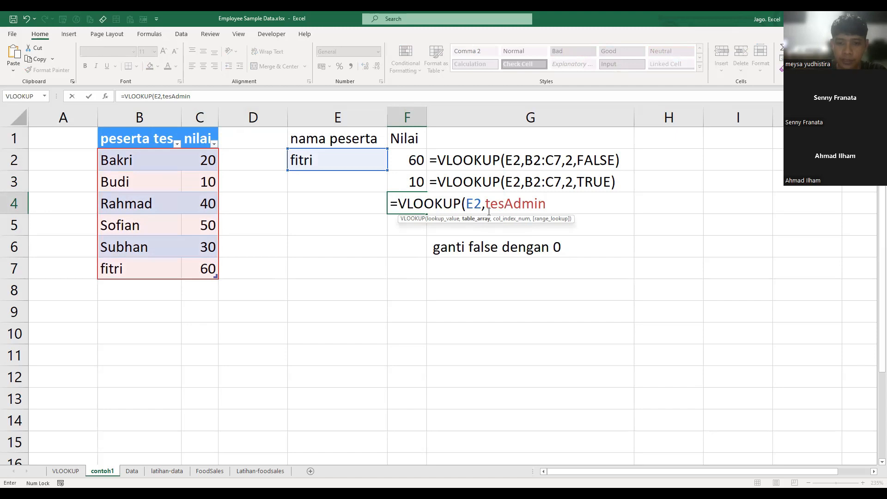
pyautogui.write(',')
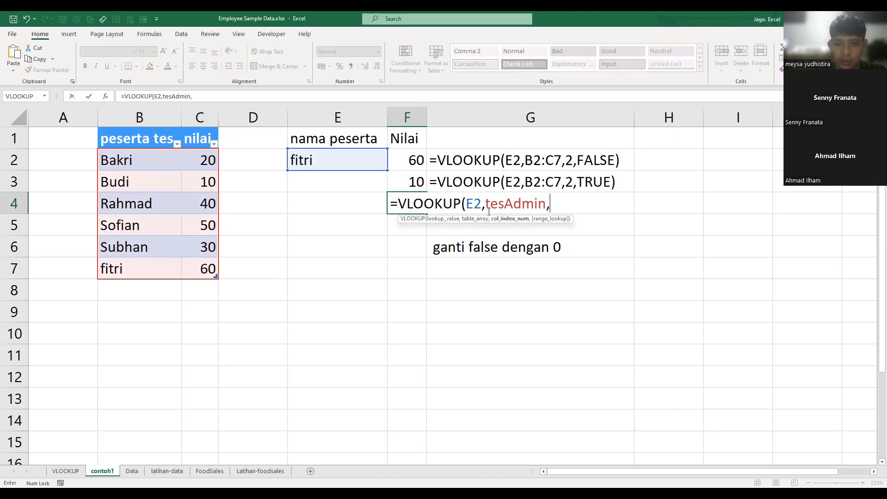
pyautogui.write('2')
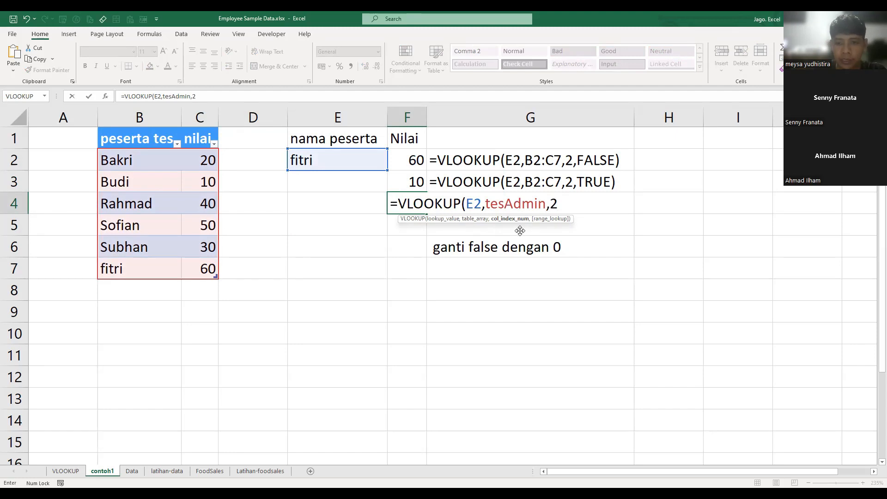
pyautogui.write(',0')
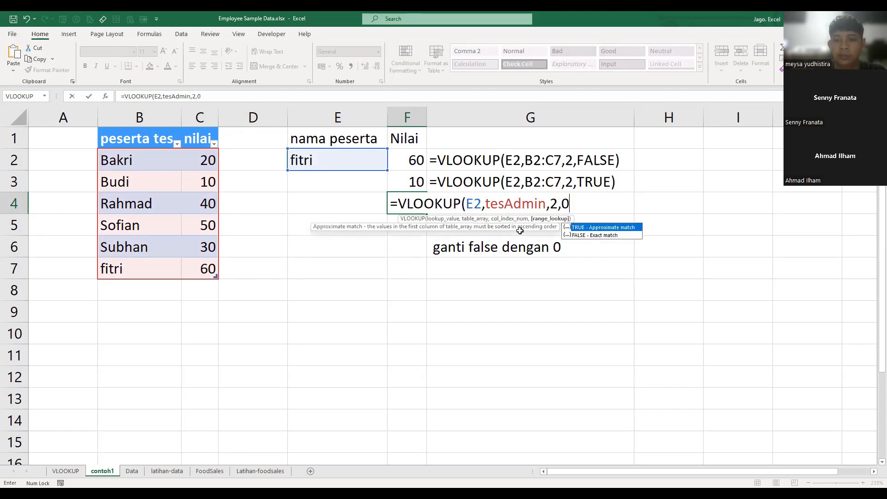
pyautogui.press('Return')
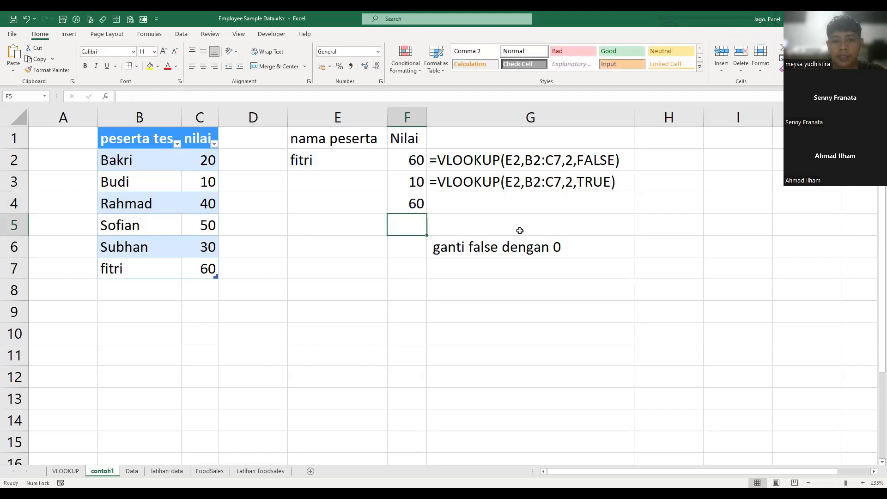
# - Fill the formula-text display from G3 down into G4 so it refers to the F4 formula
pyautogui.press('Up')
pyautogui.press('Right')
pyautogui.hotkey('ctrl', 'd')
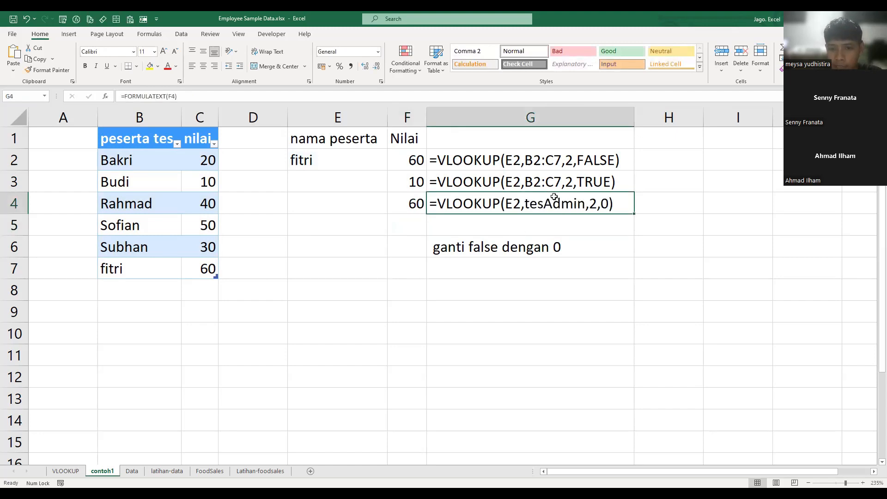
# - Compare the cell-range lookup formula in F3 with the named-table lookup formula in F4
pyautogui.click(536, 178)
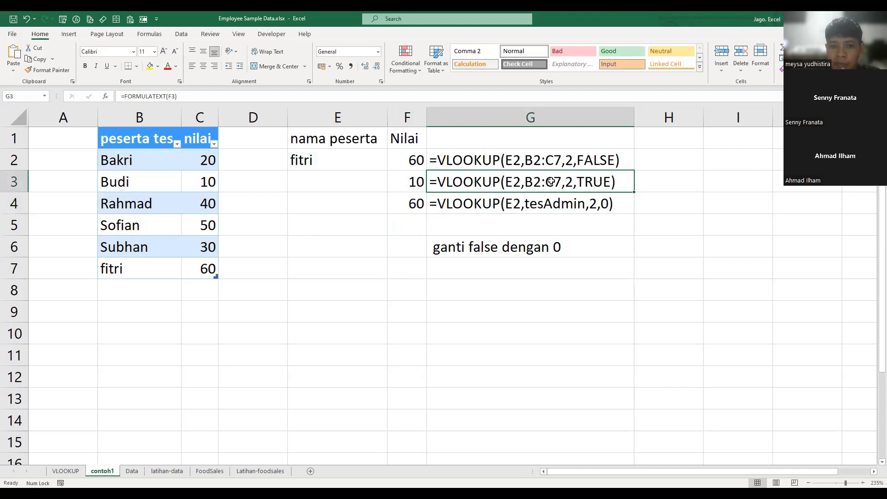
pyautogui.click(408, 182)
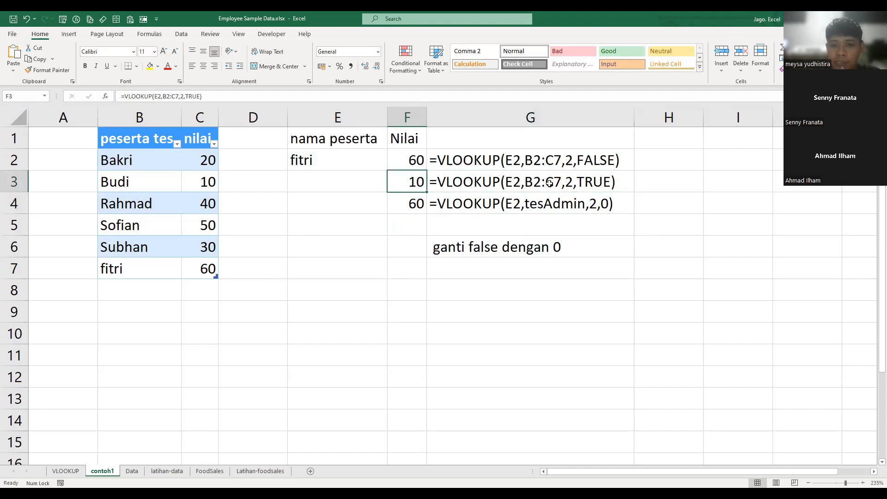
pyautogui.click(413, 205)
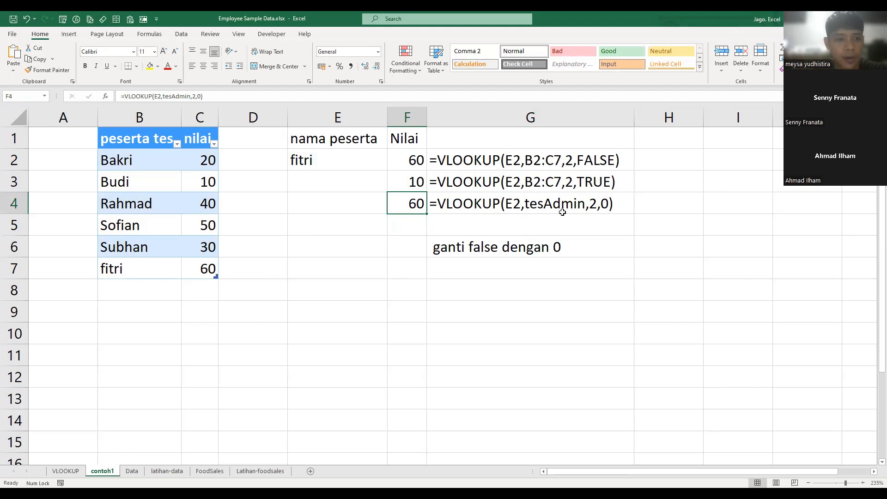
pyautogui.click(410, 274)
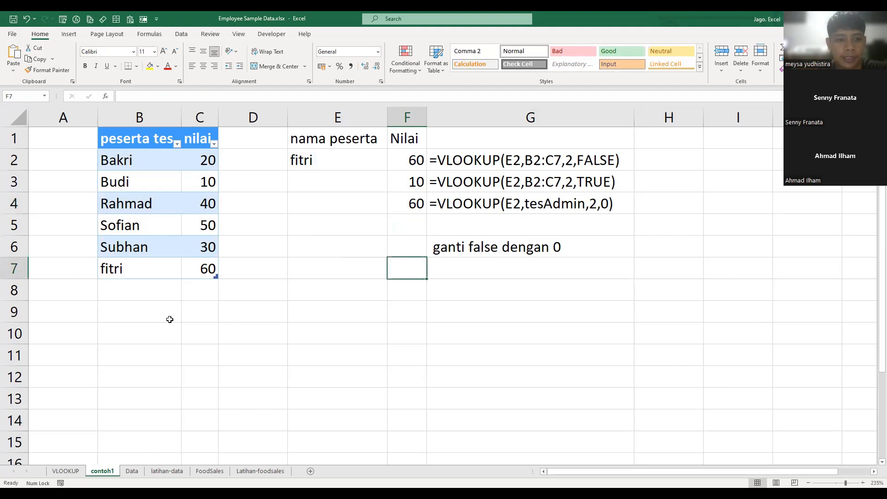
# - Add a new participant's name with a score of 100 in row 8, directly below the table
pyautogui.click(137, 292)
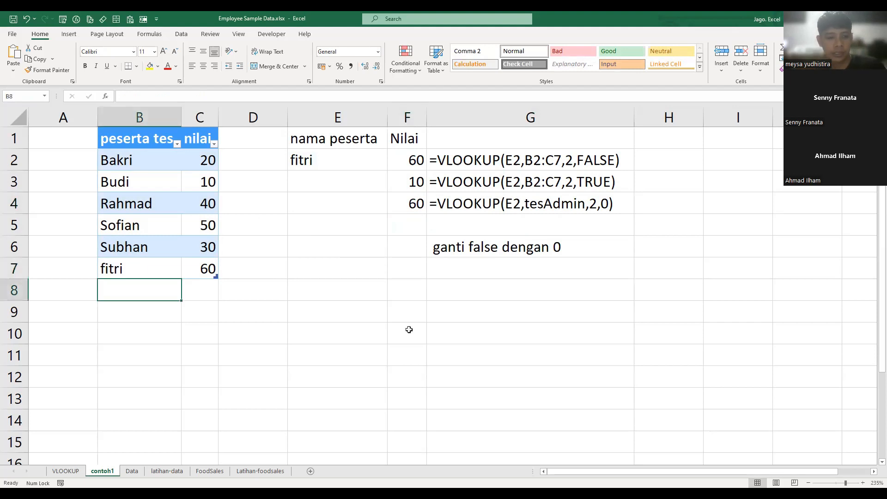
pyautogui.write('ilham')
pyautogui.press('Tab')
pyautogui.write('100')
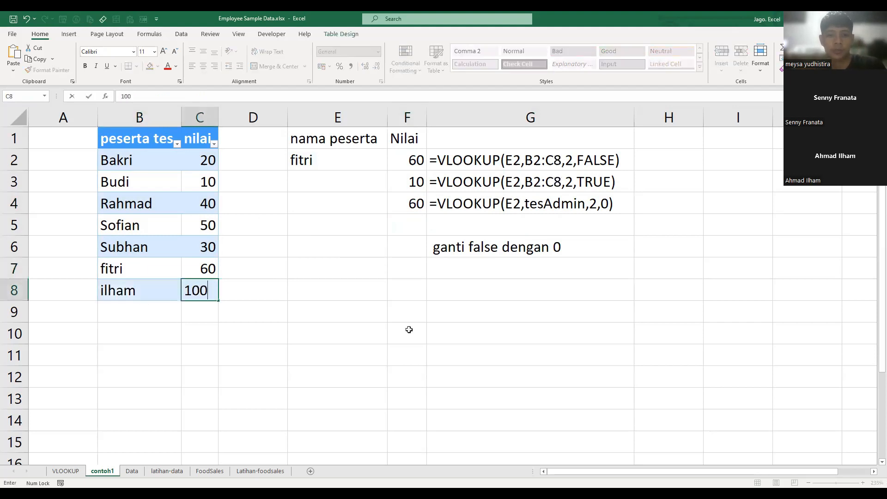
pyautogui.press('Return')
# - Replace the lookup name in E2 with the name of the participant in row 8
pyautogui.press('Right')
pyautogui.press('Up')
pyautogui.press('Up')
pyautogui.press('Right')
pyautogui.press('Up')
pyautogui.press('Up')
pyautogui.press('Up')
pyautogui.press('Up')
pyautogui.press('Up')
pyautogui.press('Up')
pyautogui.press('Right')
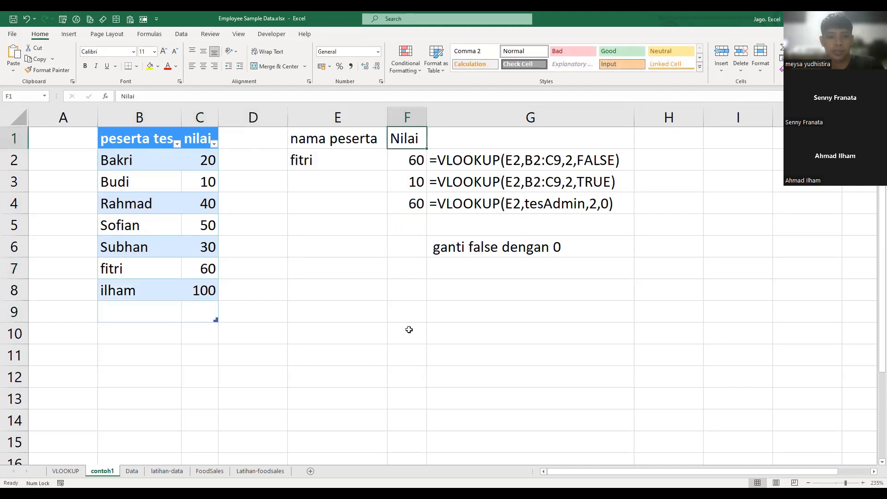
pyautogui.press('Left')
pyautogui.press('Down')
pyautogui.write('ilham')
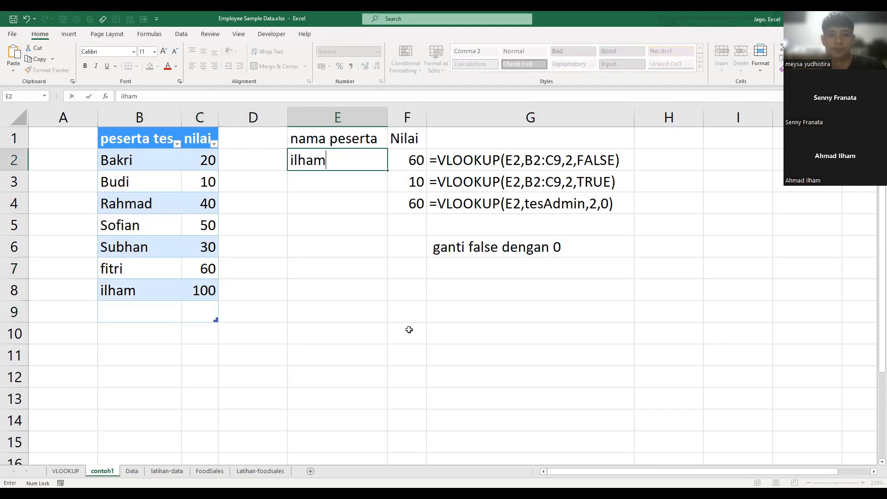
pyautogui.press('Return')
# - Check the lookup results in F2 and F3 for the participant named in E2
pyautogui.press('Right')
pyautogui.press('Up')
pyautogui.press('Up')
pyautogui.press('Down')
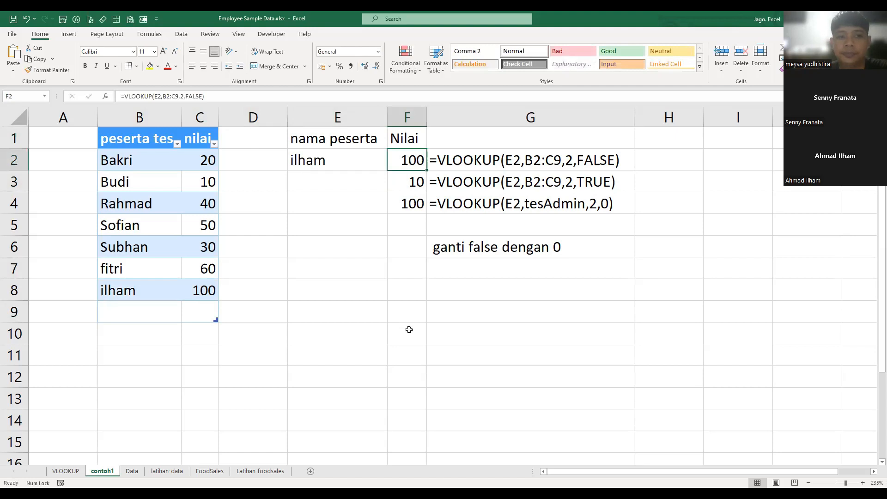
pyautogui.click(395, 273)
pyautogui.click(410, 177)
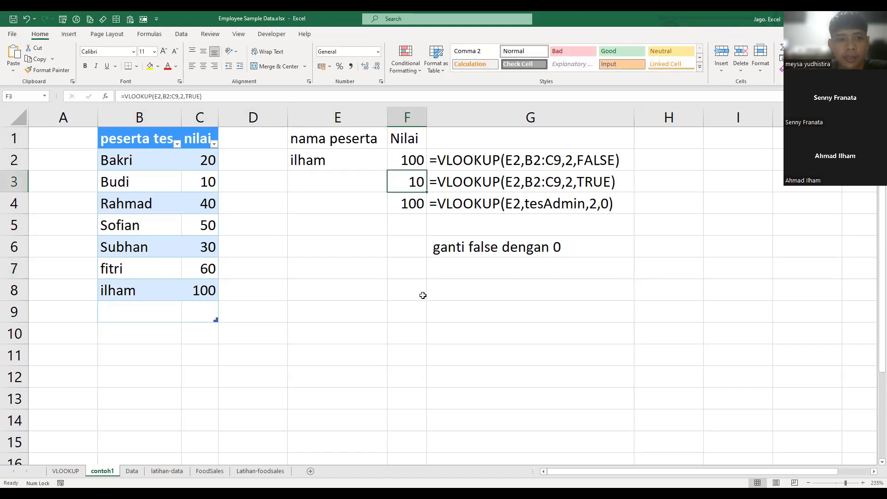
pyautogui.click(410, 320)
pyautogui.click(391, 250)
pyautogui.click(414, 296)
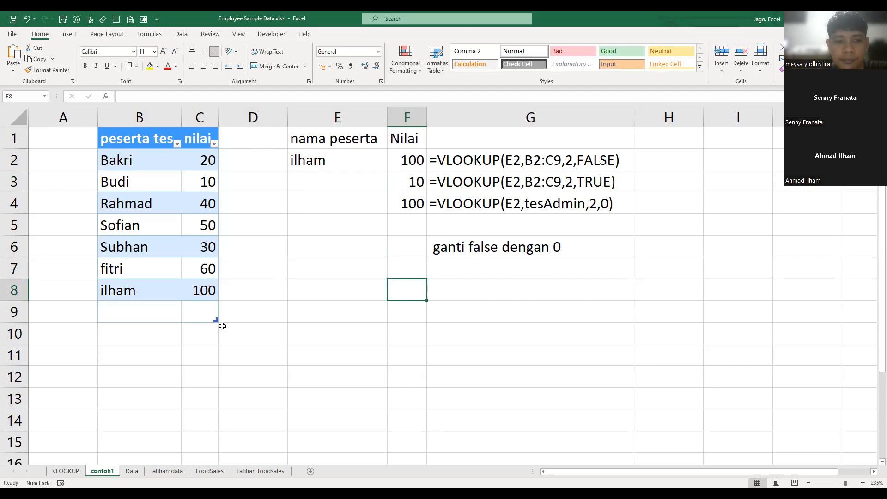
# - Add another participant's name with a score of 10 in row 9 of the table
pyautogui.click(160, 313)
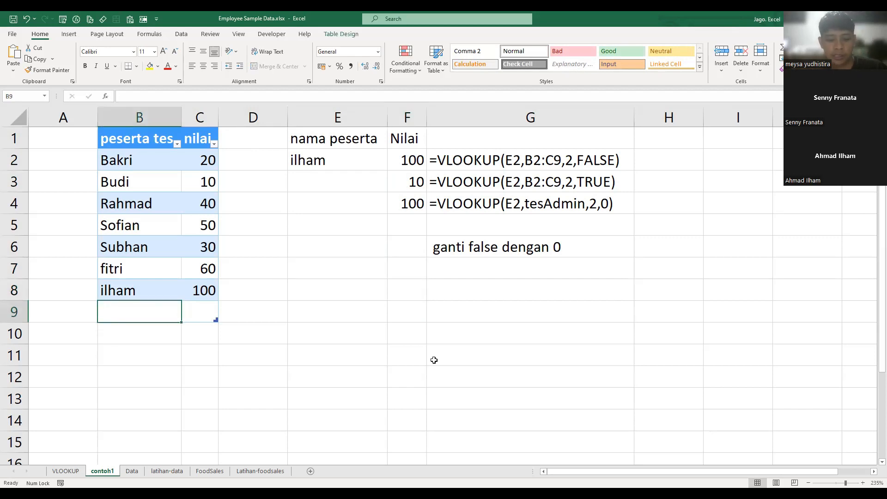
pyautogui.write('ridho')
pyautogui.press('Tab')
pyautogui.write('1')
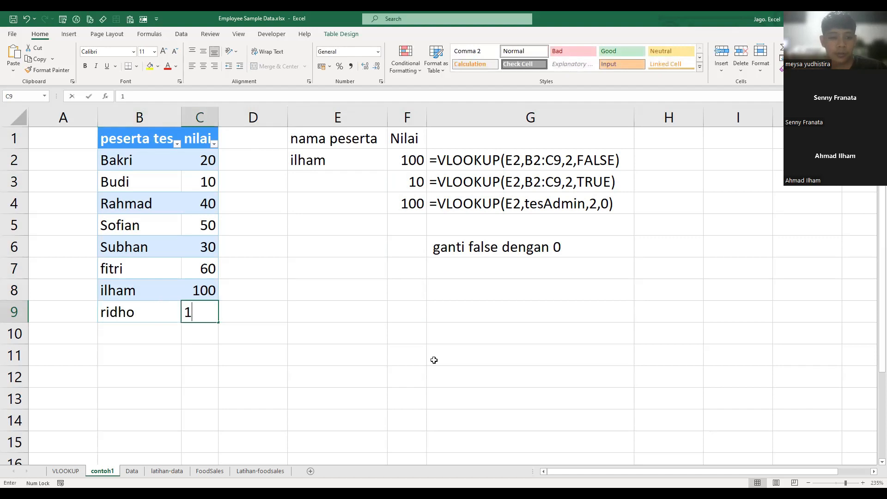
pyautogui.write('0')
pyautogui.press('Return')
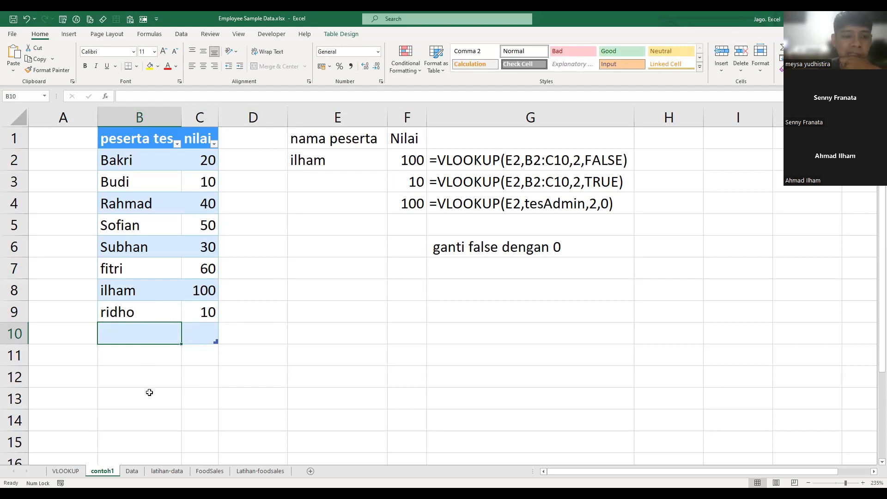
# - Enter a participant's name and a score of 100 in B12:C12, separated from the table by an empty row
pyautogui.press('Down')
pyautogui.press('Down')
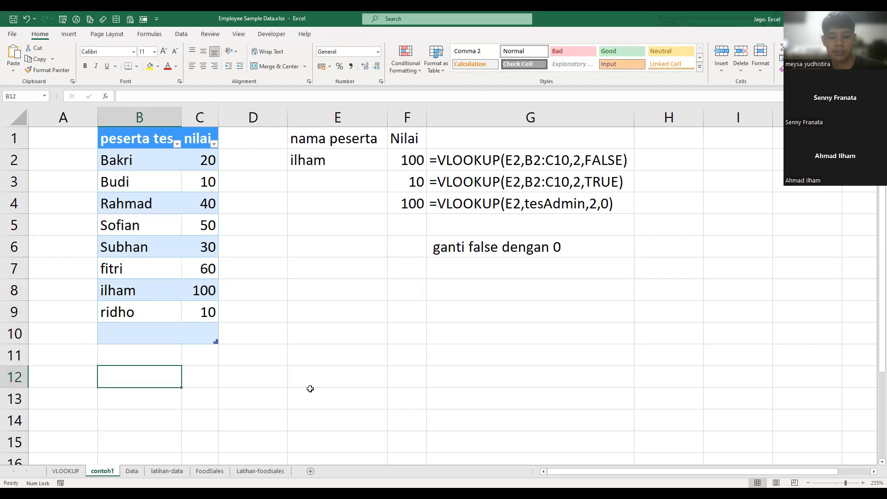
pyautogui.write('mega')
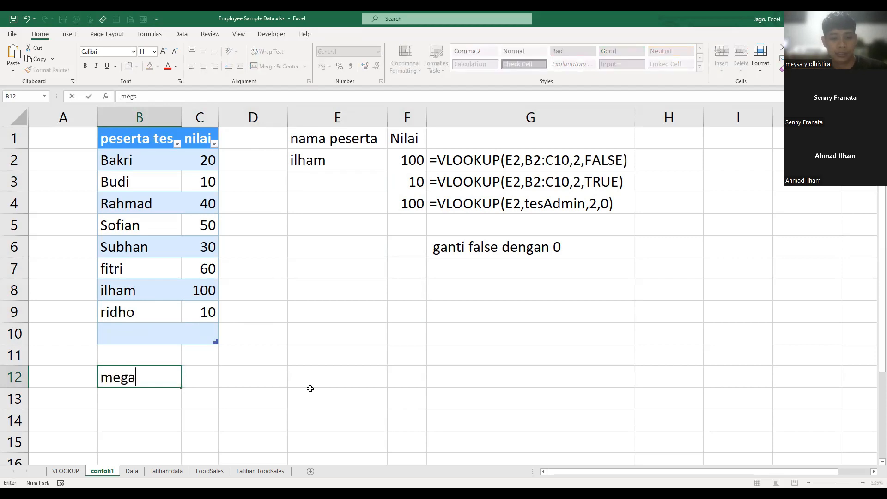
pyautogui.press('Tab')
pyautogui.write('100')
pyautogui.press('Tab')
pyautogui.press('Down')
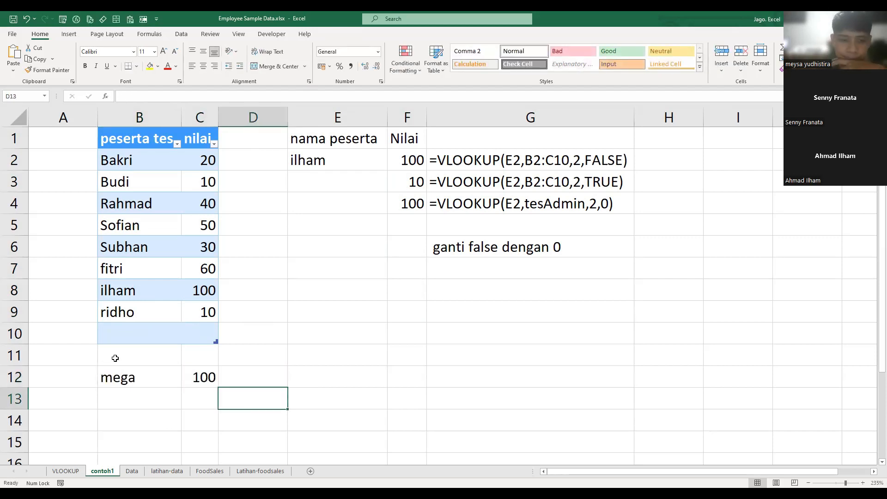
# - Clear the participant name and score from B12:C12 outside the table
pyautogui.moveTo(139, 377); pyautogui.dragTo(212, 375)
pyautogui.click(392, 360)
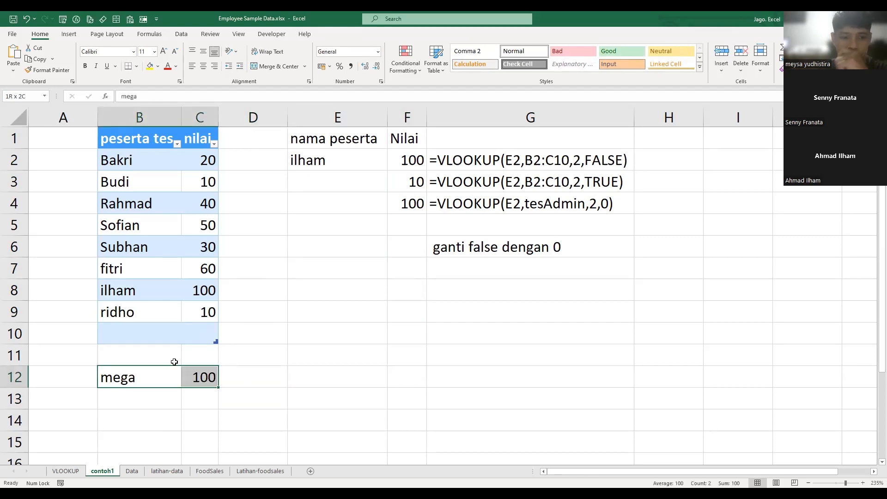
pyautogui.click(167, 314)
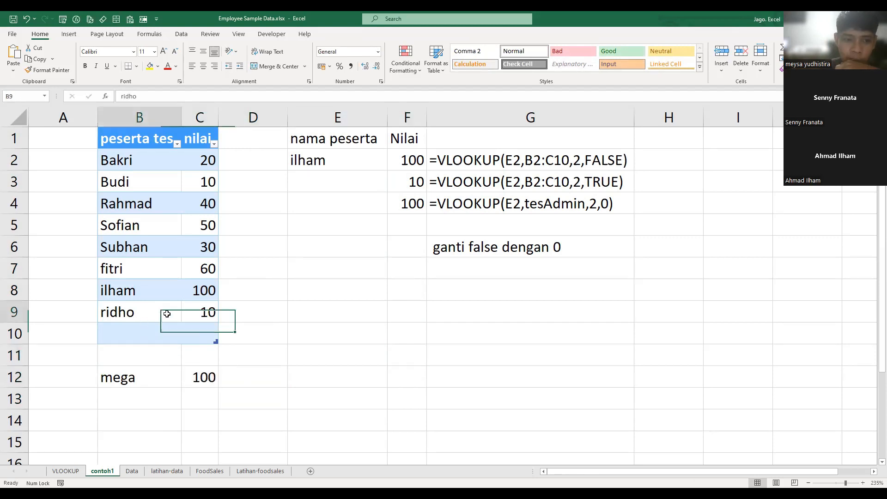
pyautogui.click(154, 338)
pyautogui.moveTo(139, 377); pyautogui.dragTo(214, 378)
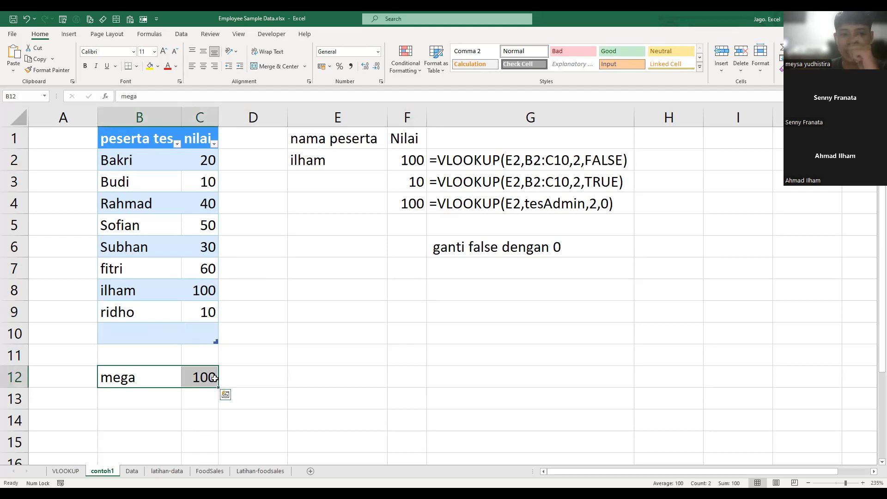
pyautogui.press('Delete')
pyautogui.click(275, 337)
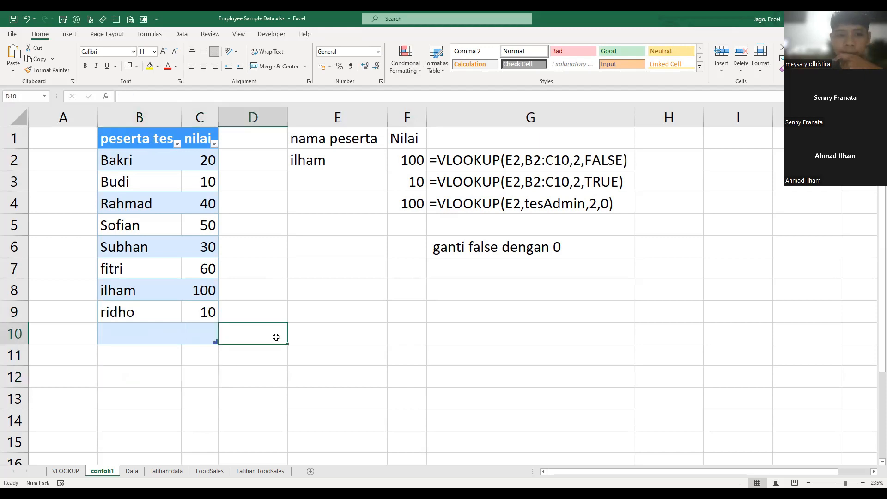
pyautogui.click(357, 306)
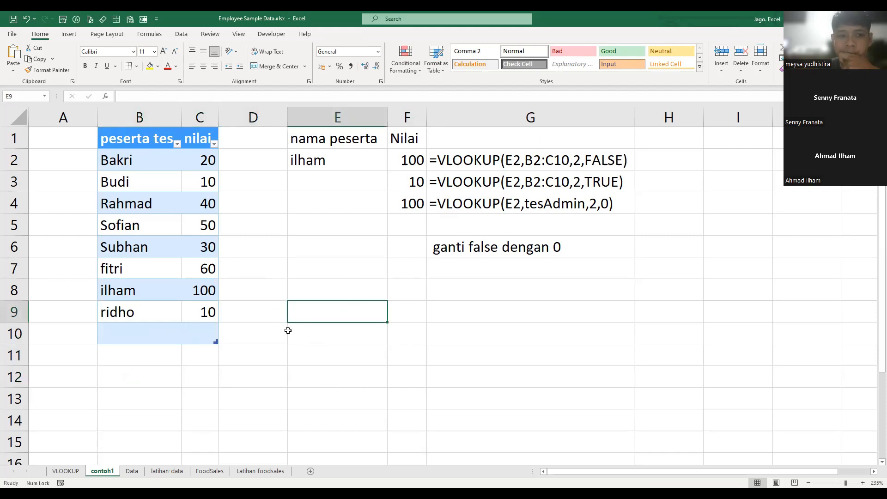
pyautogui.click(264, 281)
pyautogui.click(161, 221)
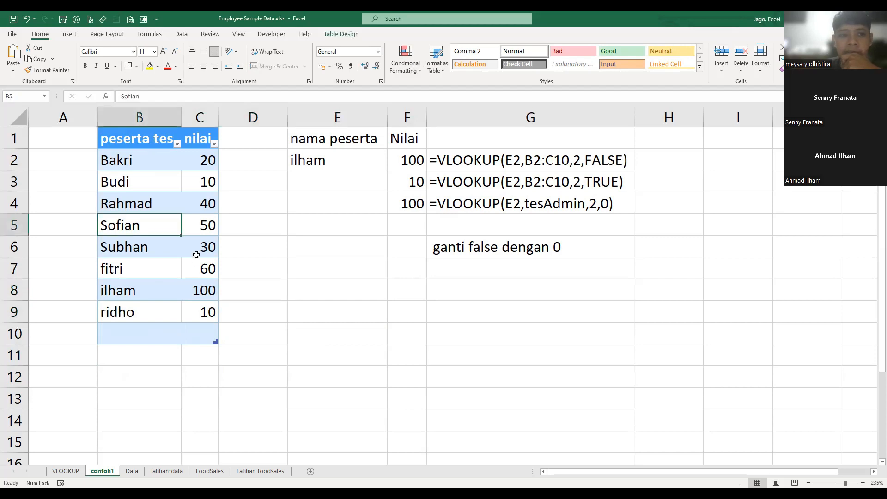
pyautogui.click(191, 209)
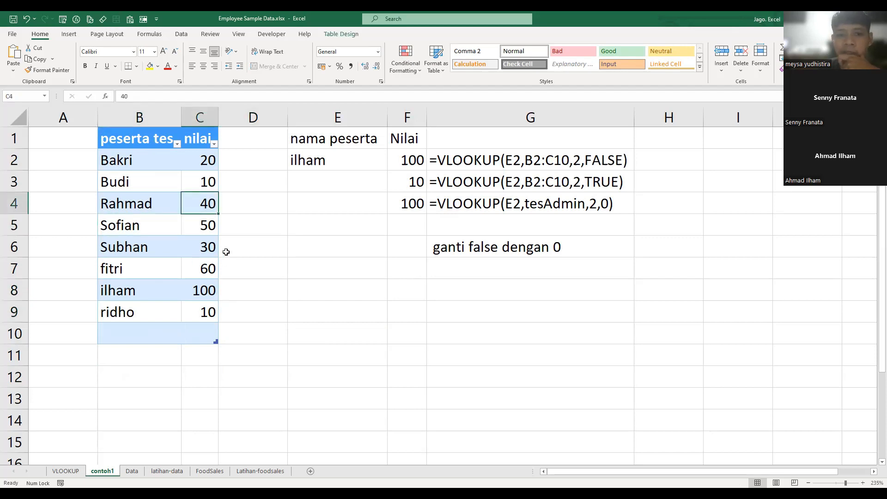
pyautogui.click(309, 296)
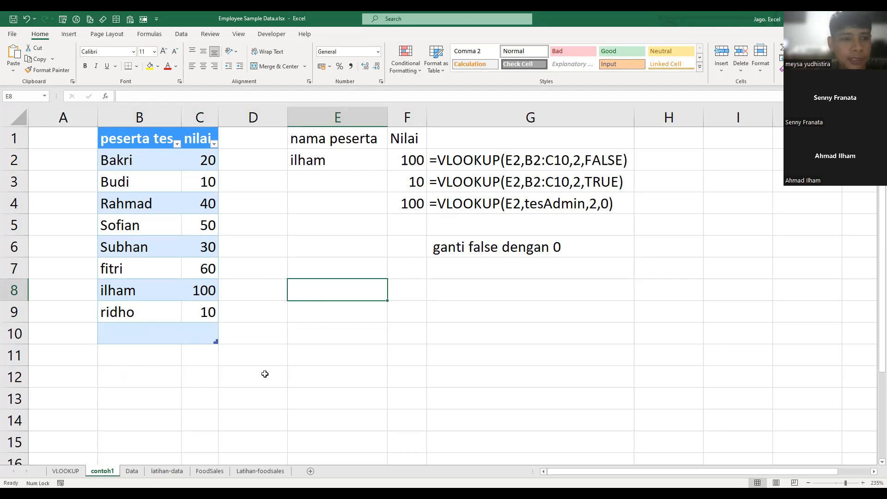
pyautogui.click(417, 293)
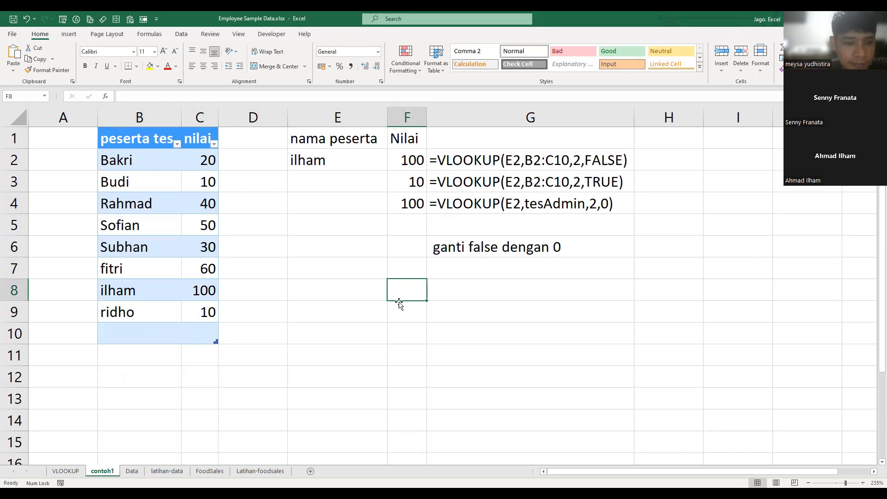
pyautogui.click(184, 213)
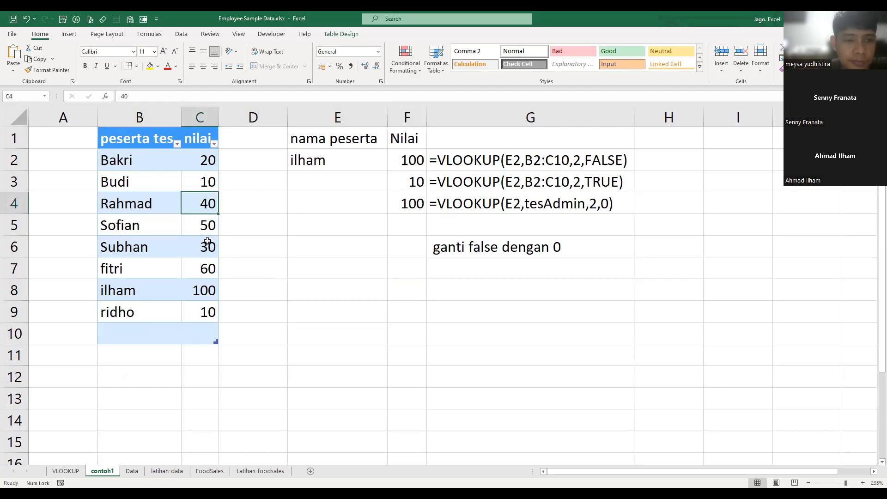
pyautogui.click(125, 158)
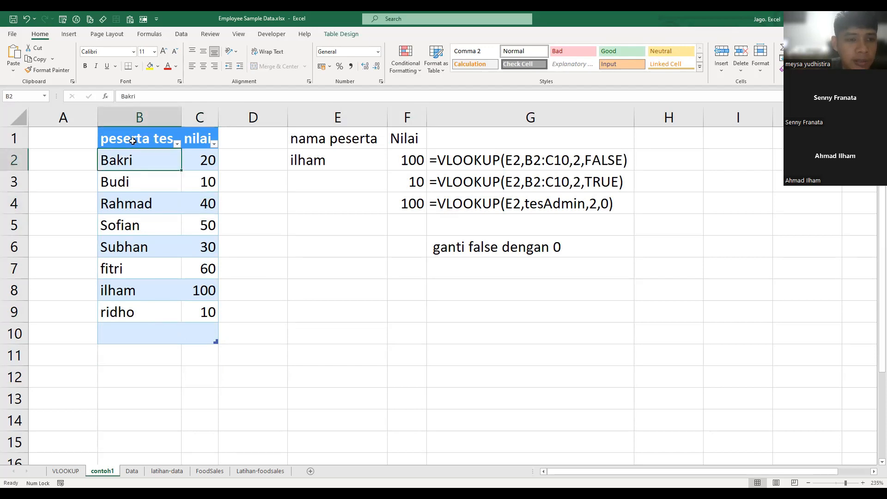
# - Convert the tesAdmin table in B1:C10 to a normal range
pyautogui.moveTo(176, 140); pyautogui.dragTo(203, 332)
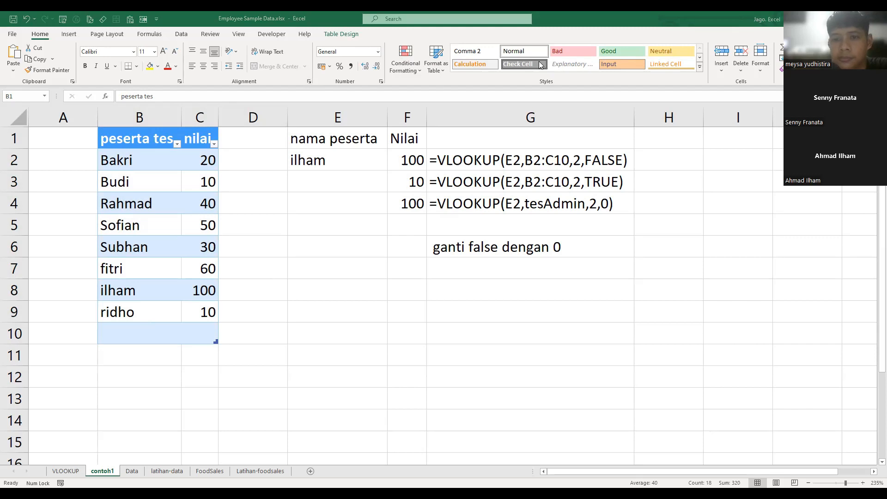
pyautogui.click(340, 34)
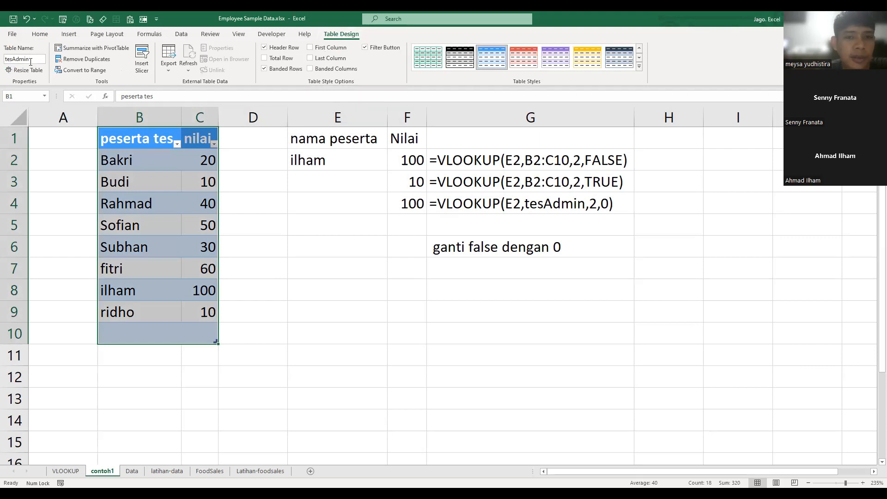
pyautogui.click(93, 70)
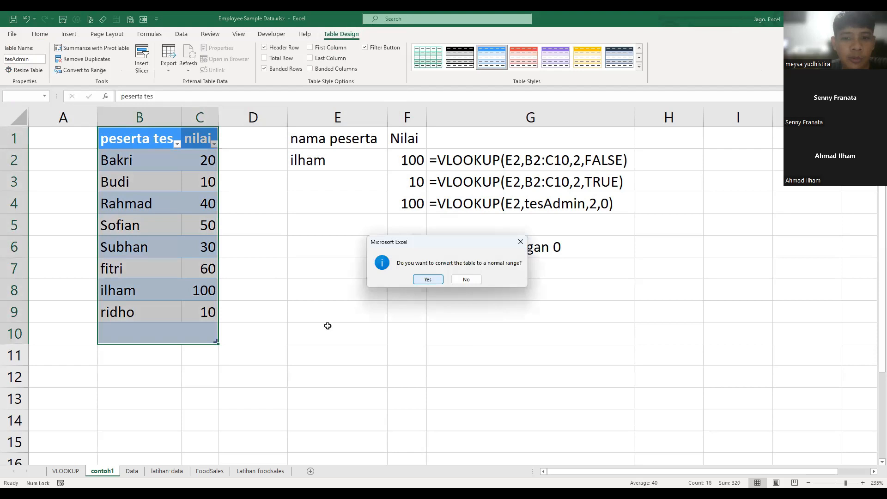
pyautogui.press('Return')
pyautogui.click(465, 347)
pyautogui.click(303, 250)
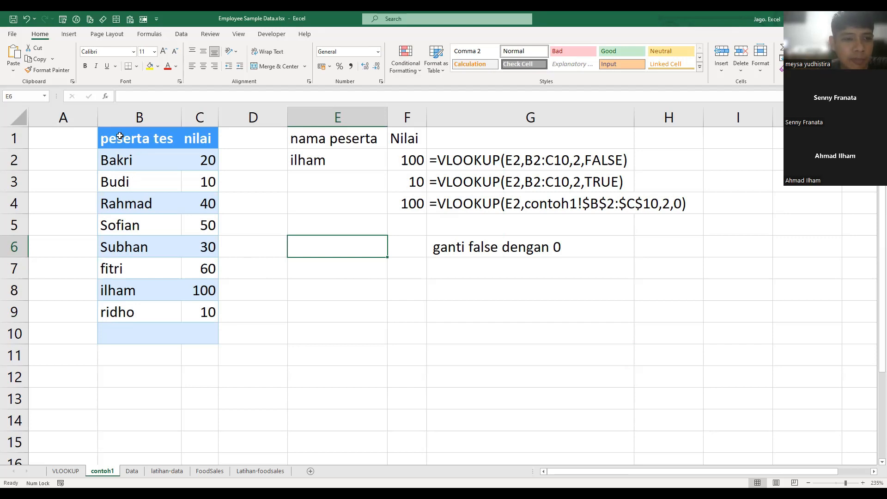
pyautogui.moveTo(123, 137); pyautogui.dragTo(209, 319)
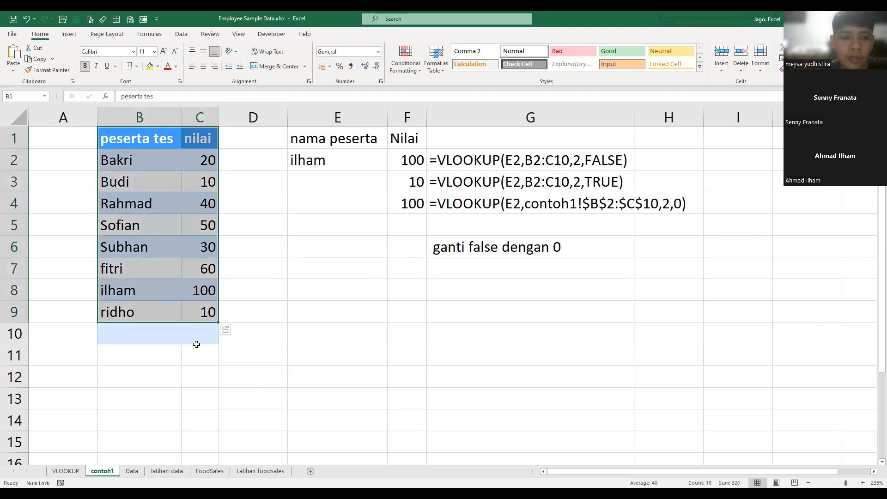
pyautogui.click(69, 34)
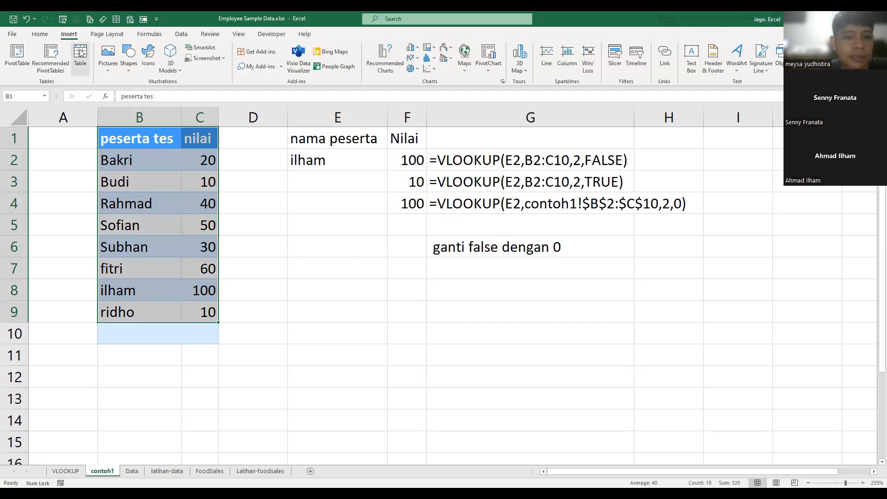
pyautogui.click(80, 52)
pyautogui.click(368, 248)
pyautogui.click(376, 305)
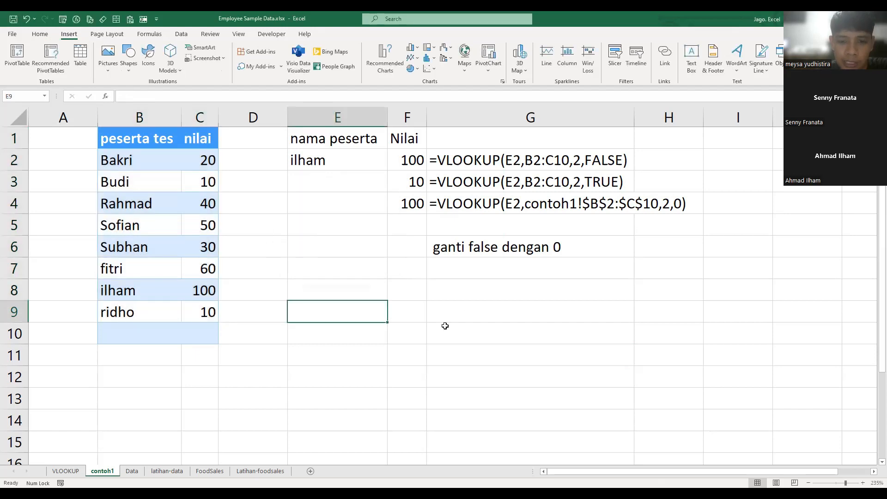
pyautogui.click(361, 264)
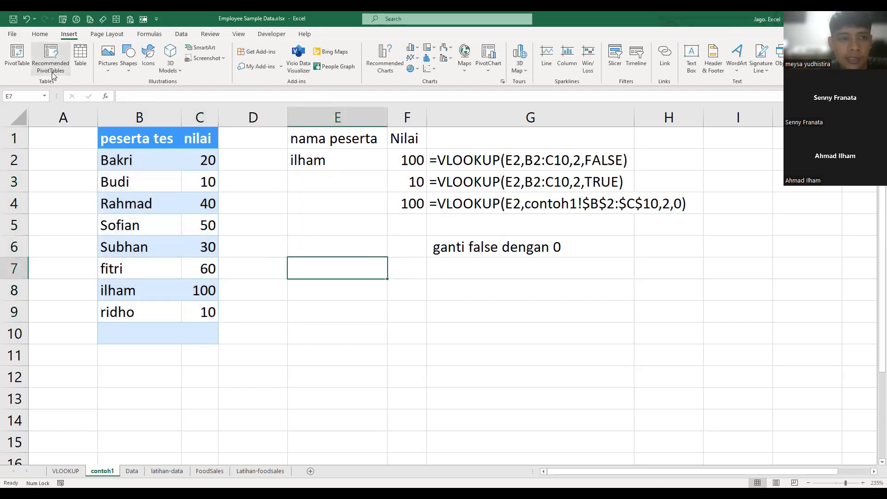
# - Create a table from range B1:C10 and specify that it has headers
pyautogui.click(79, 52)
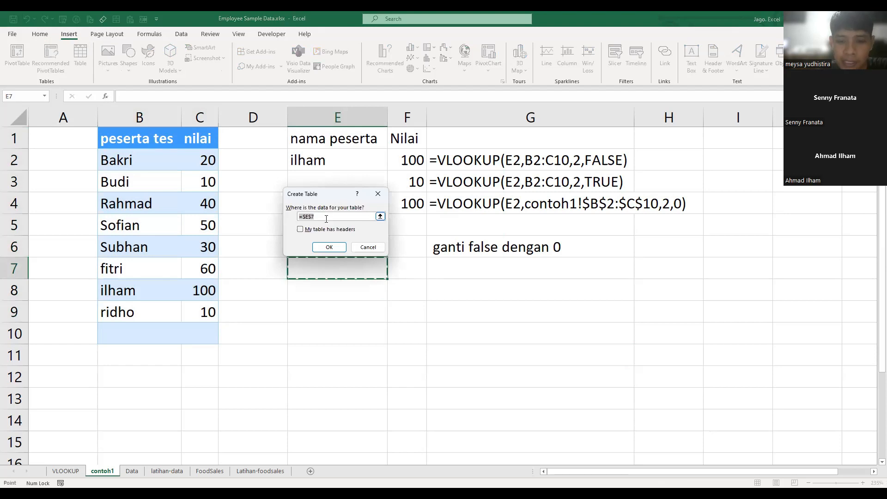
pyautogui.press('BackSpace')
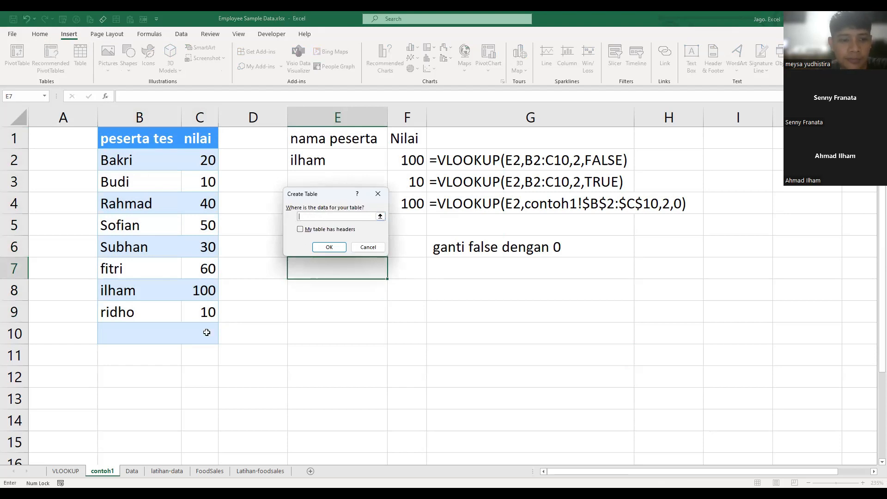
pyautogui.moveTo(139, 139); pyautogui.dragTo(207, 332)
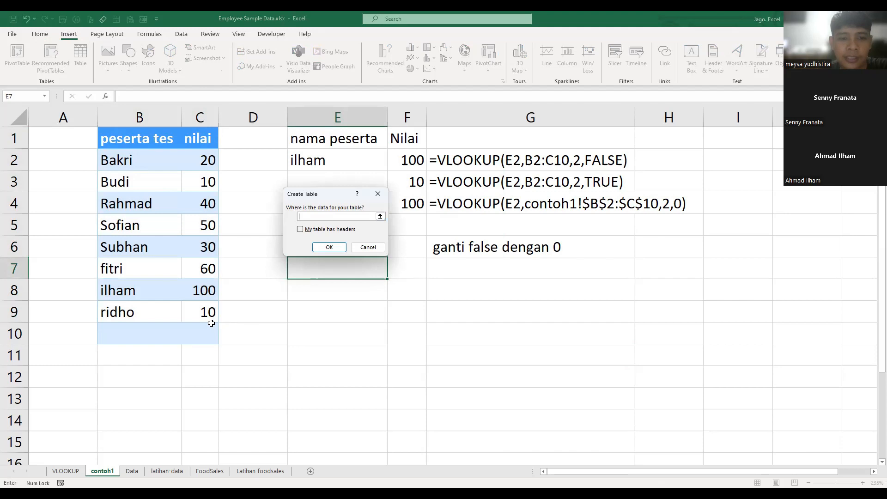
pyautogui.click(301, 231)
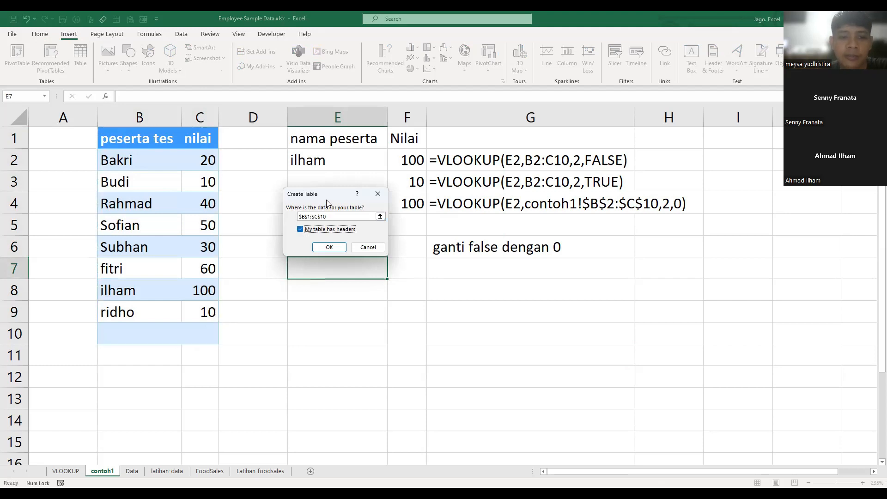
pyautogui.click(330, 247)
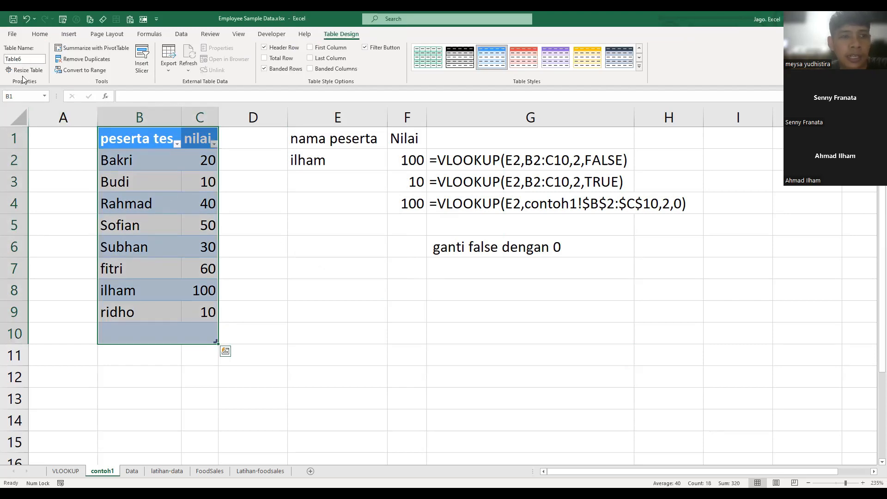
# - Name the participant score table tesAdmin
pyautogui.click(29, 59)
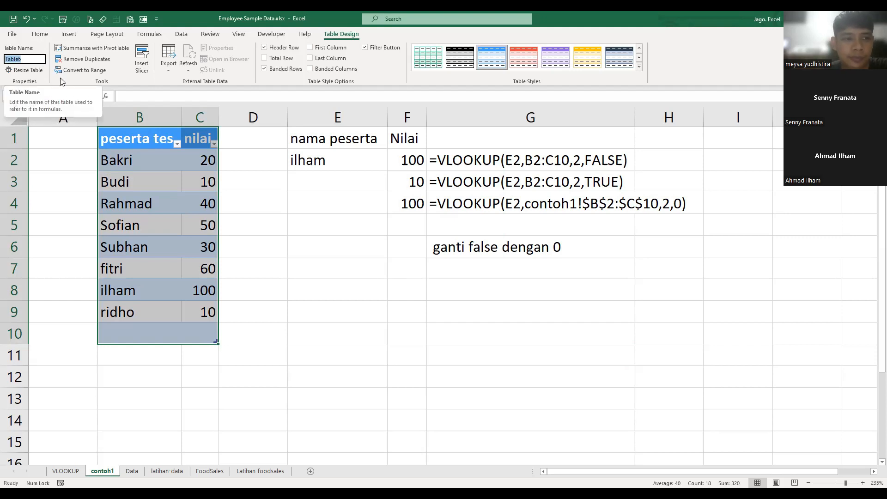
pyautogui.write('tes')
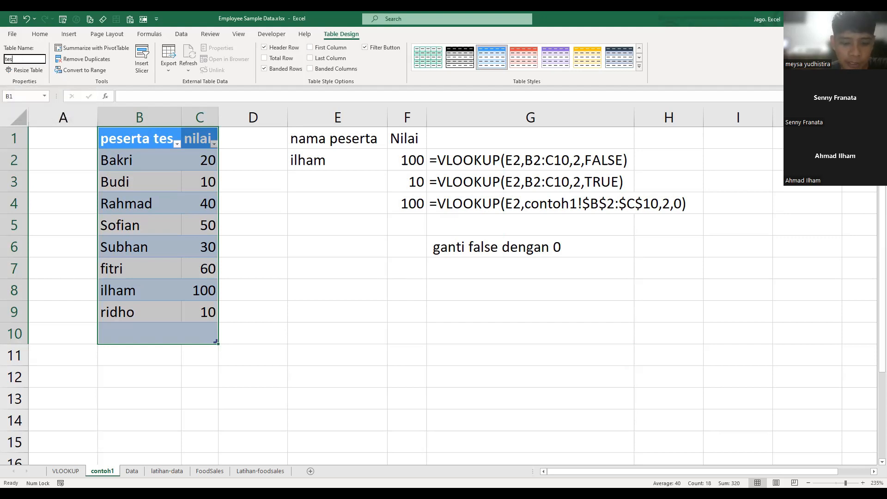
pyautogui.write('Admin')
pyautogui.press('Return')
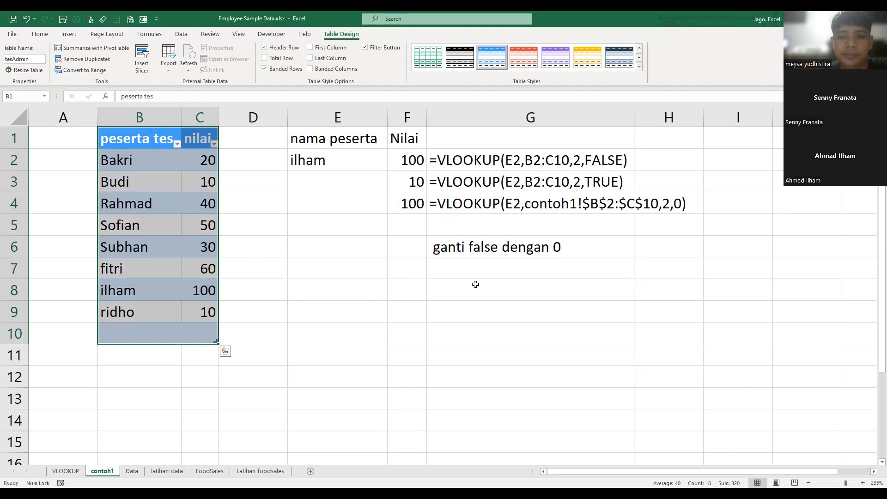
# - Examine the VLOOKUP formula in F4 and its formula text in G4
pyautogui.click(505, 275)
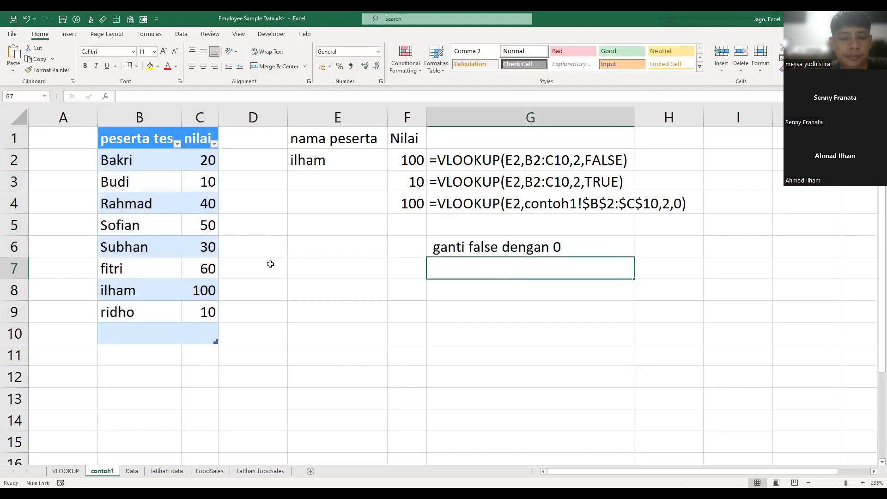
pyautogui.click(504, 203)
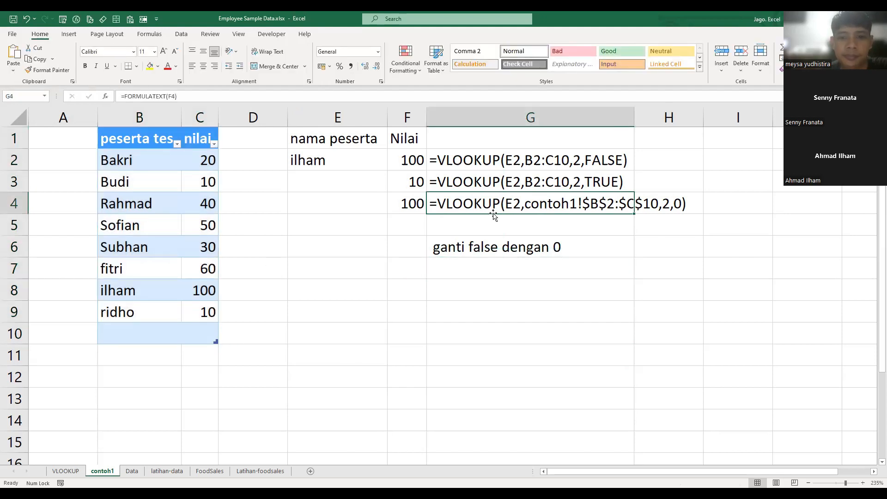
pyautogui.click(406, 208)
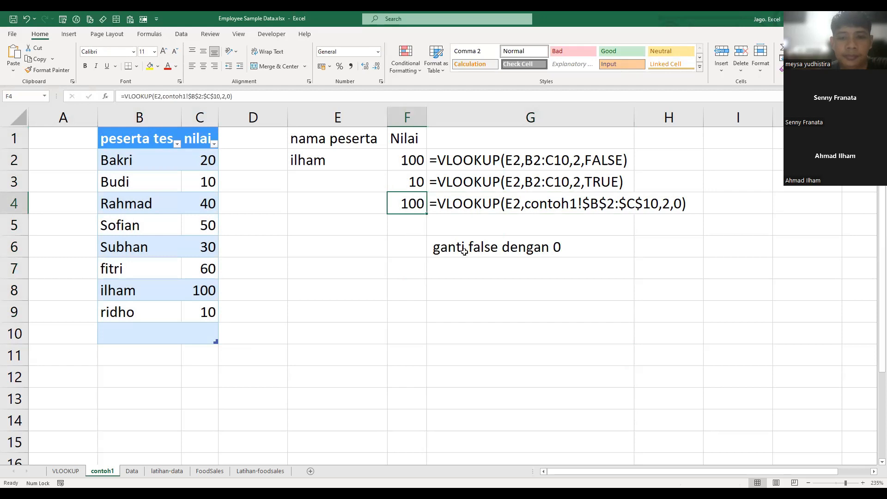
# - Move the note "ganti false dengan 0" from G6 to H1
pyautogui.click(507, 260)
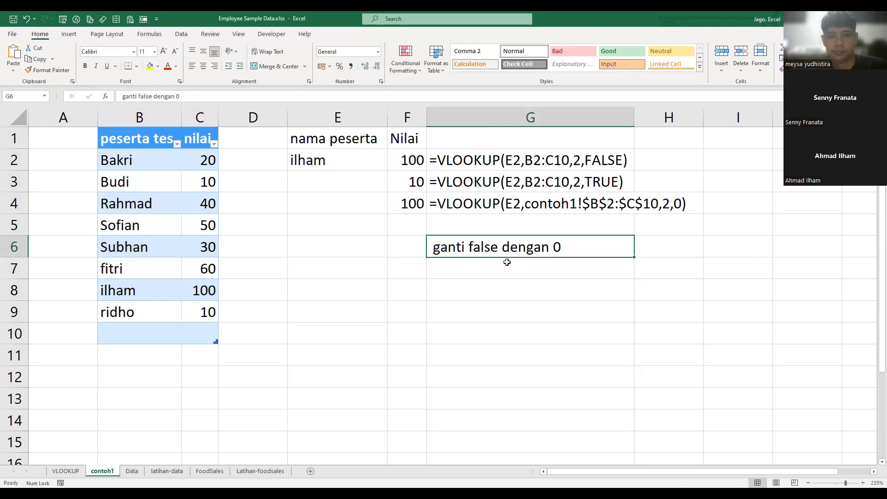
pyautogui.hotkey('ctrl', 'c')
pyautogui.press('Up')
pyautogui.press('Up')
pyautogui.press('Up')
pyautogui.press('Up')
pyautogui.press('Up')
pyautogui.press('Right')
pyautogui.hotkey('ctrl', 'v')
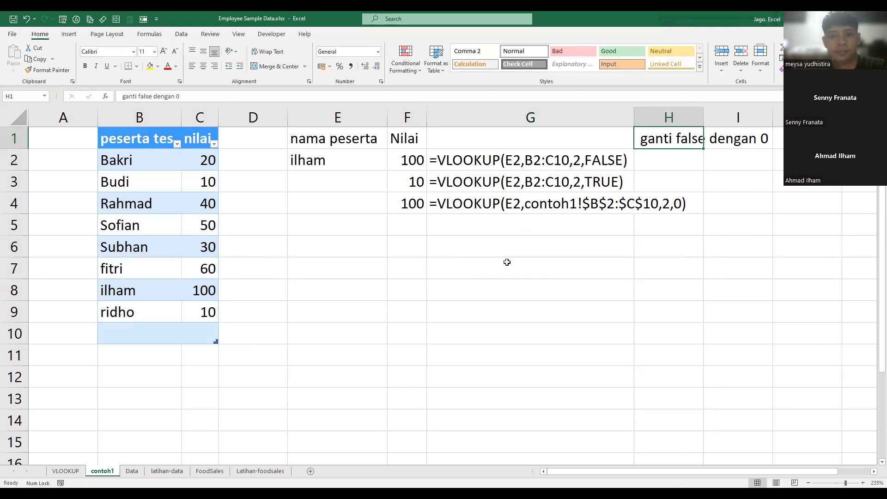
# - Enter =VLOOKUP(E2,tesAdmin,2,0) in F5 to look up the score by table name
pyautogui.press('Left')
pyautogui.press('Left')
pyautogui.press('Down')
pyautogui.press('Down')
pyautogui.press('Down')
pyautogui.press('Down')
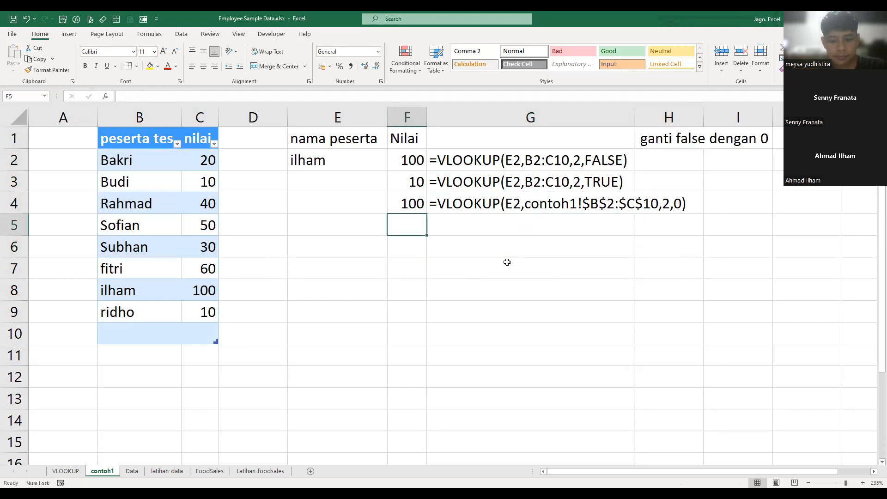
pyautogui.write('=')
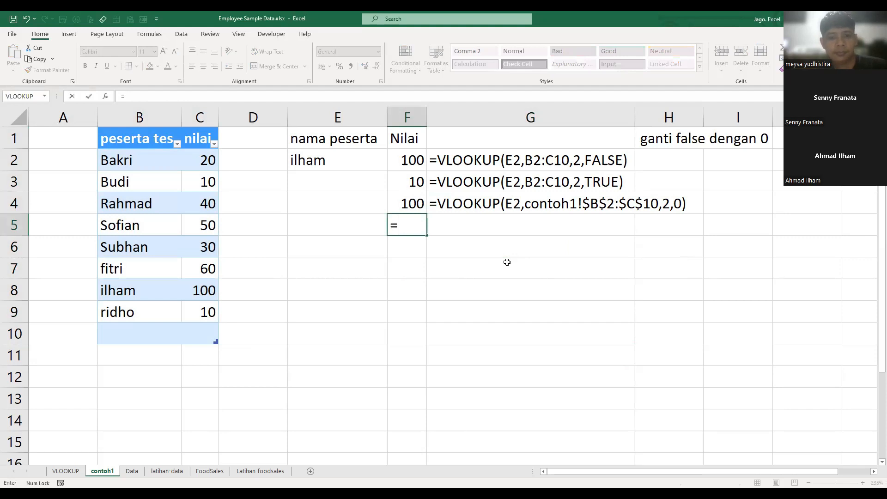
pyautogui.write('VLOOKUP(')
pyautogui.press('Up')
pyautogui.press('Up')
pyautogui.press('Up')
pyautogui.press('Left')
pyautogui.write(',')
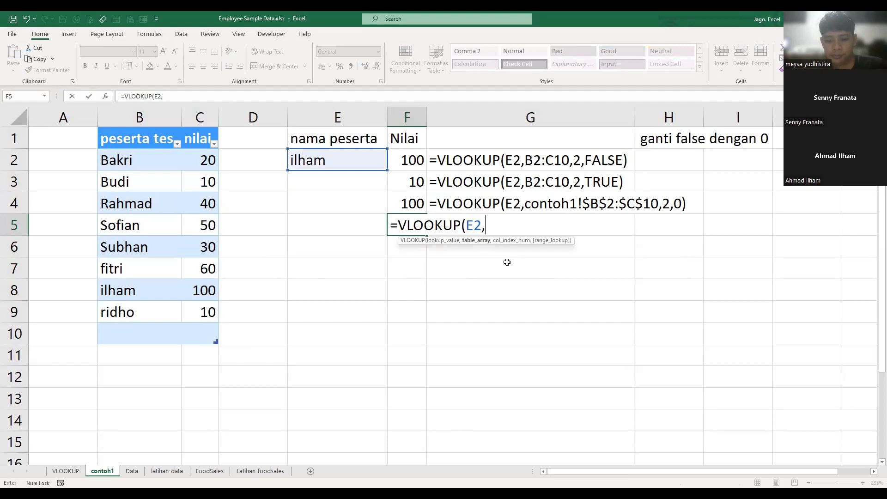
pyautogui.write('tesAdmin')
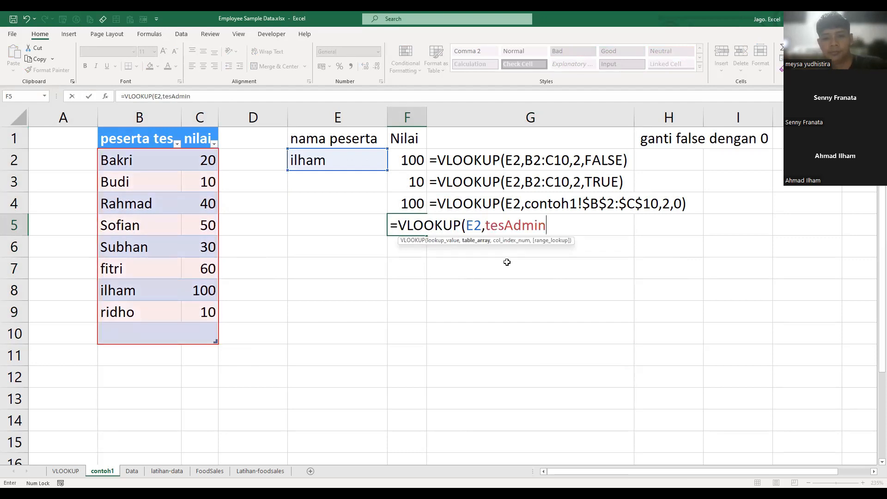
pyautogui.write(',2,0)')
pyautogui.press('Return')
# - Fill the table's empty row 10 with another participant's name and a score of 90
pyautogui.press('Left')
pyautogui.press('Left')
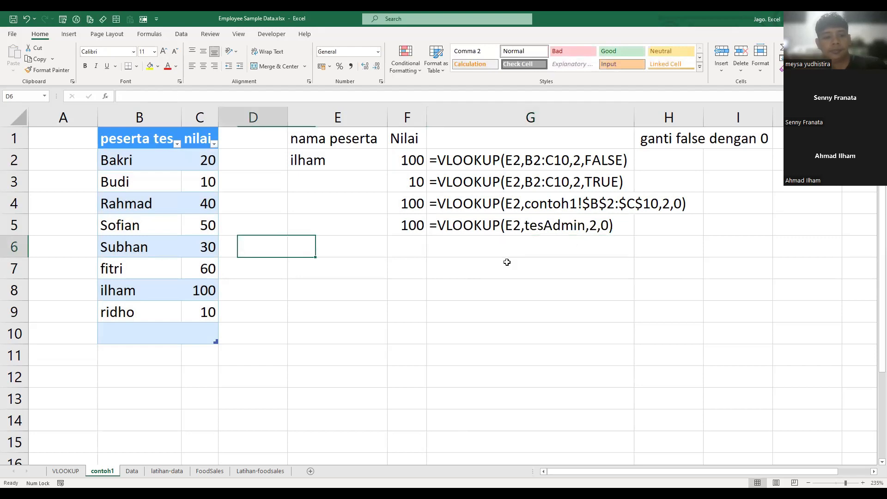
pyautogui.press('Left')
pyautogui.press('Down')
pyautogui.press('Left')
pyautogui.press('Down')
pyautogui.press('Down')
pyautogui.press('Down')
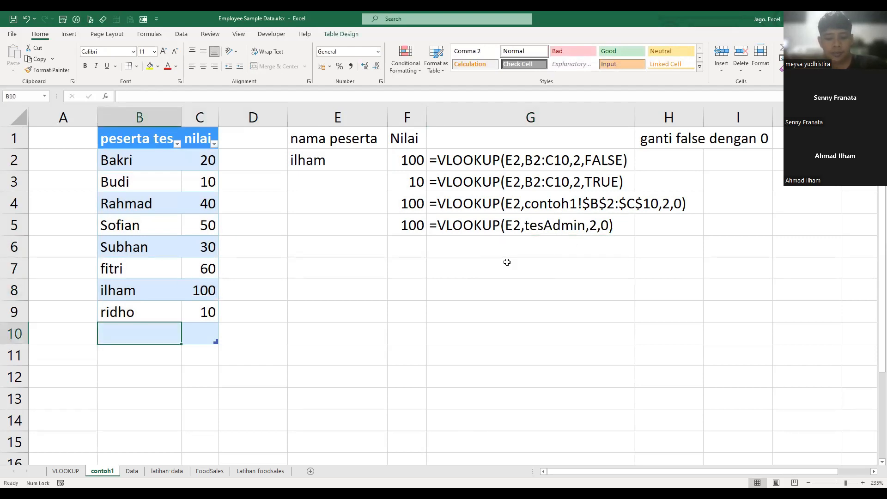
pyautogui.write('mega')
pyautogui.press('Tab')
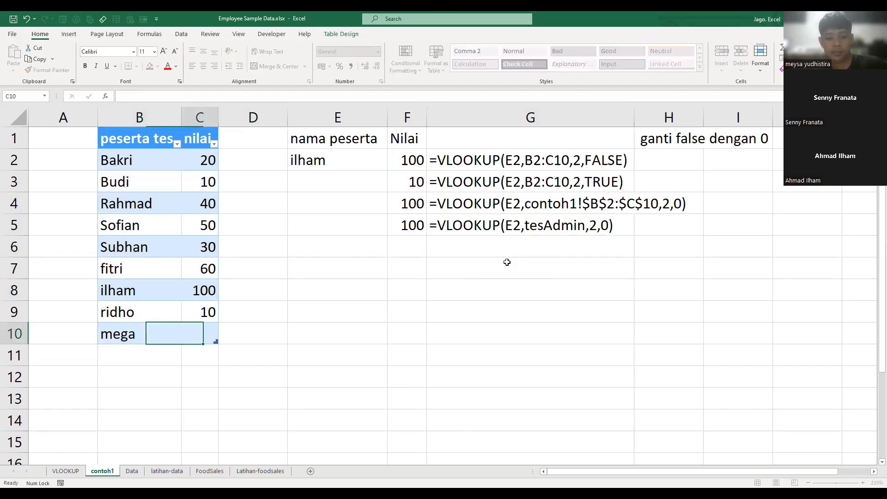
pyautogui.write('90')
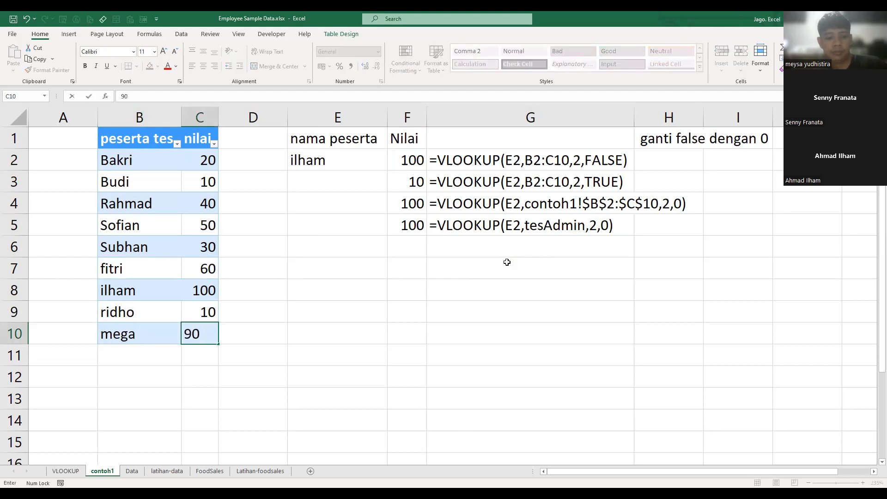
pyautogui.press('Return')
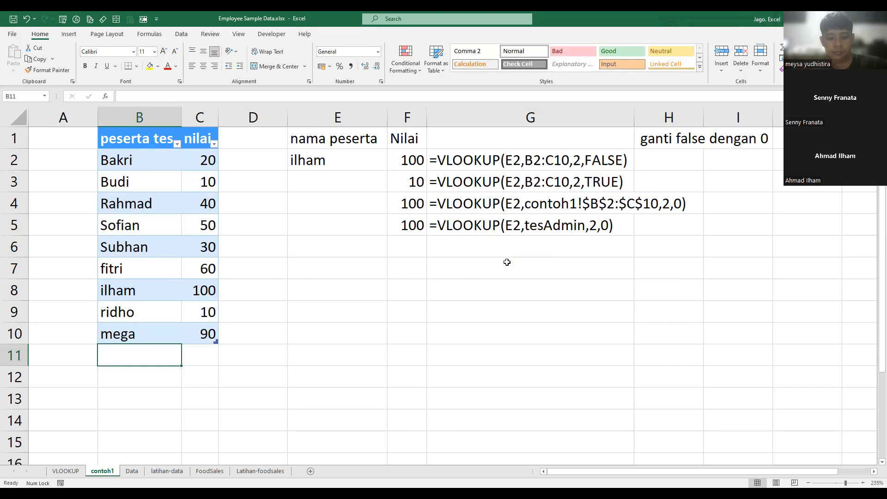
# - Add a participant's name with a score of 75 in row 11, directly below the table
pyautogui.write('putri')
pyautogui.press('Tab')
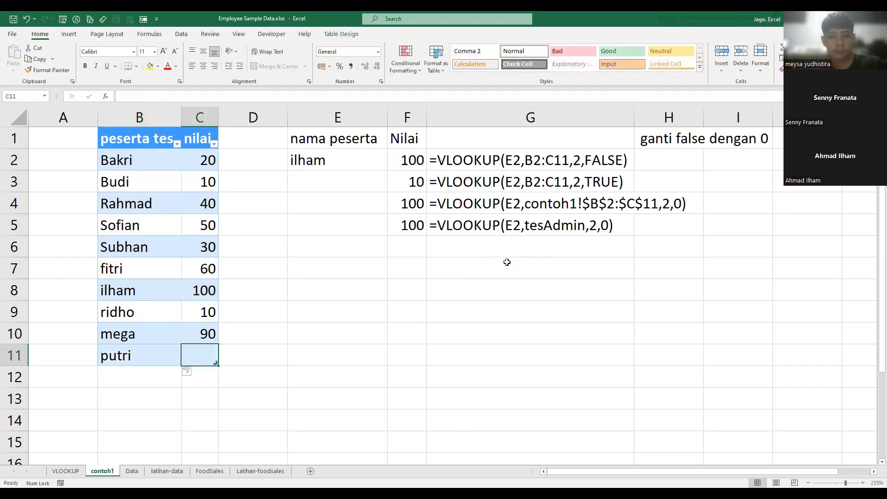
pyautogui.write('75')
pyautogui.press('Return')
pyautogui.press('Return')
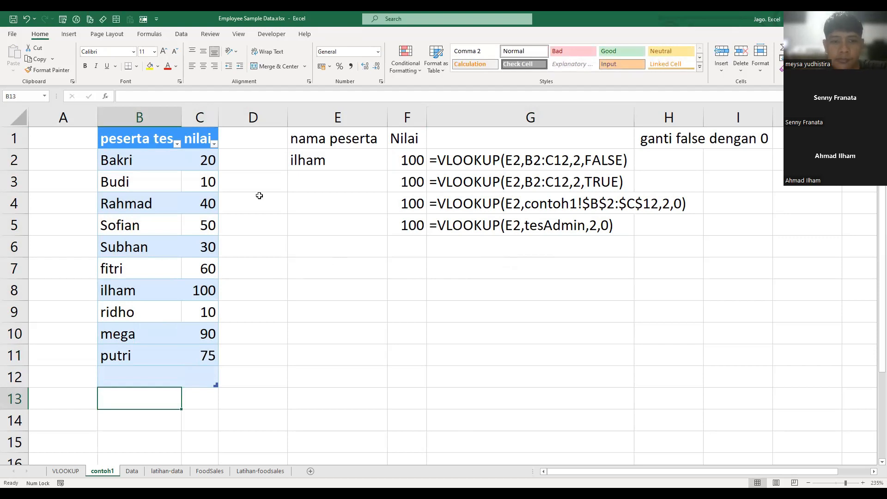
# - Replace the lookup name in E2 with the name of the participant in row 11
pyautogui.click(312, 156)
pyautogui.write('pu')
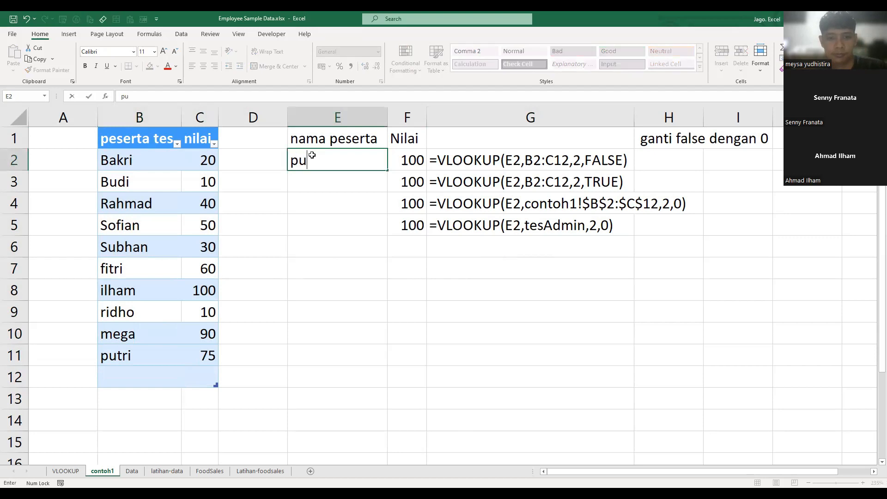
pyautogui.write('tri')
pyautogui.press('Return')
pyautogui.click(456, 272)
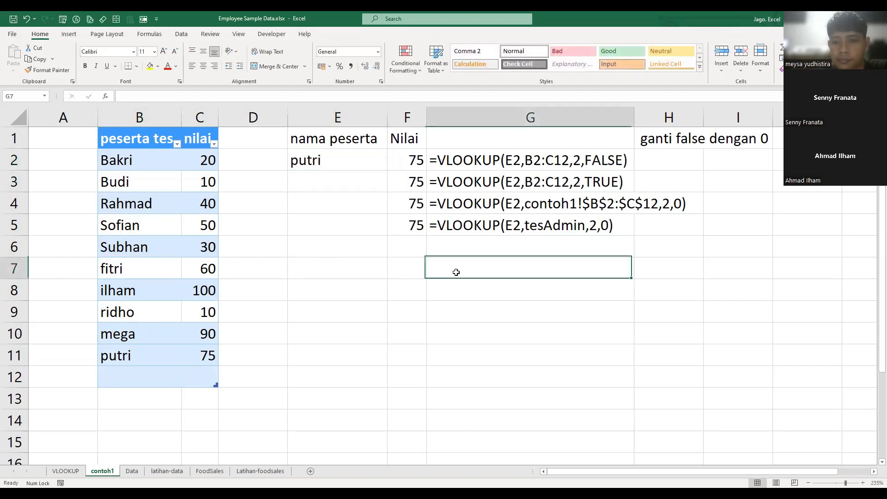
pyautogui.click(547, 313)
pyautogui.click(394, 324)
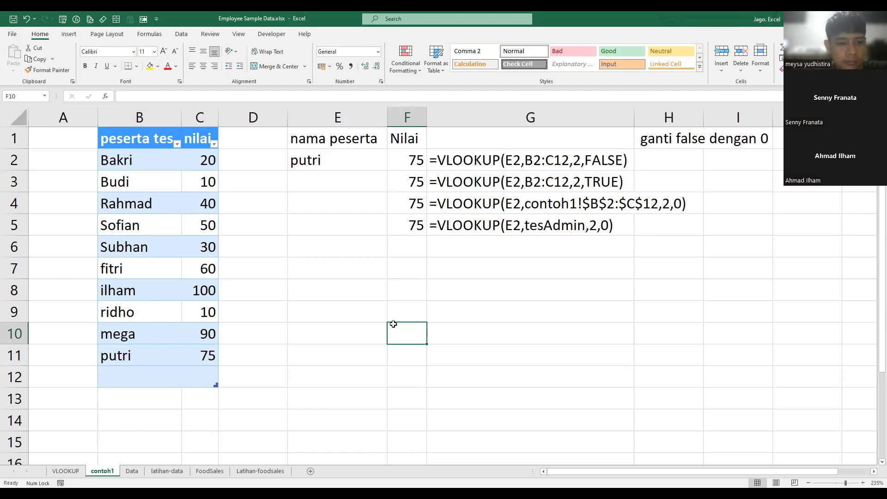
# - Select the whole tesAdmin table and apply the gold table style with a solid header row to it
pyautogui.click(165, 165)
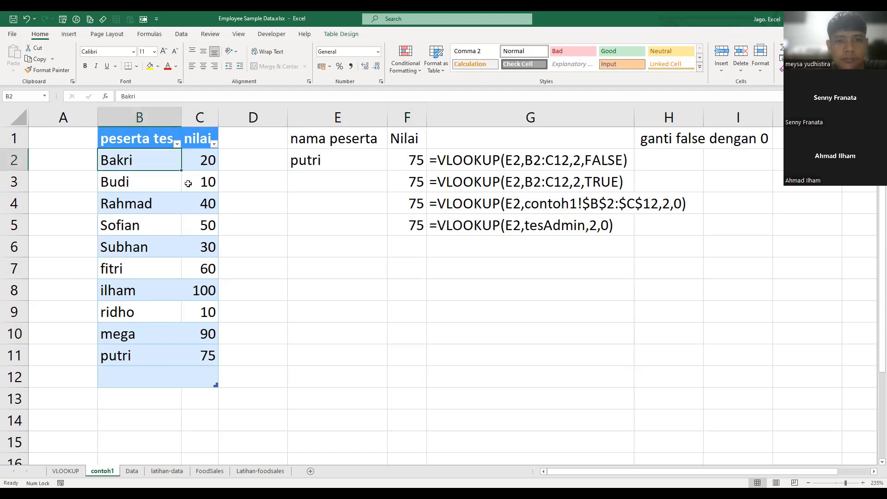
pyautogui.click(340, 34)
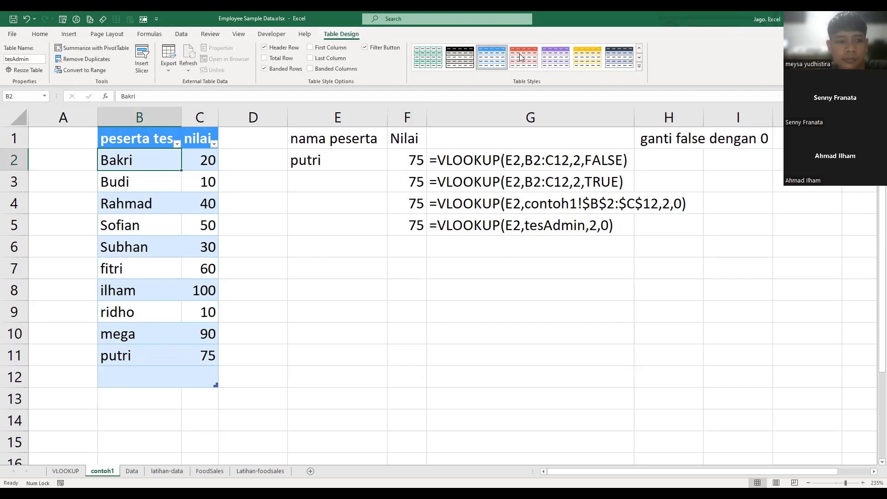
pyautogui.click(172, 140)
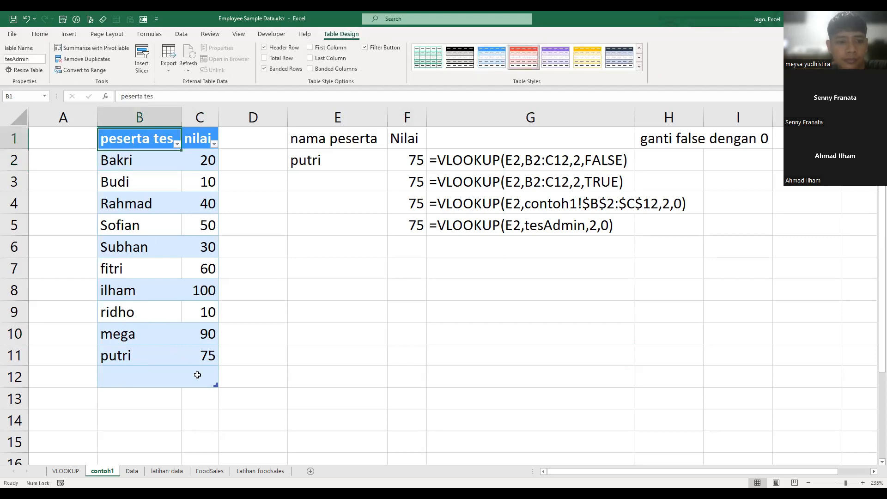
pyautogui.hotkey('ctrl', 'a')
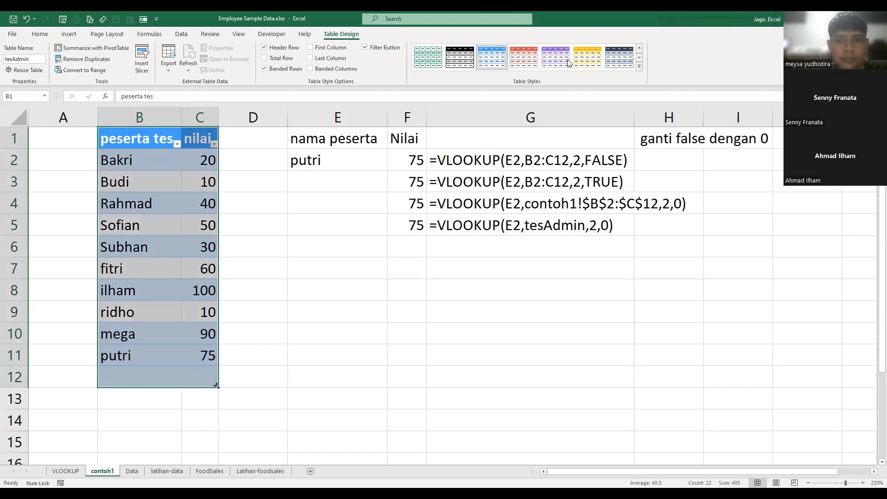
pyautogui.click(587, 57)
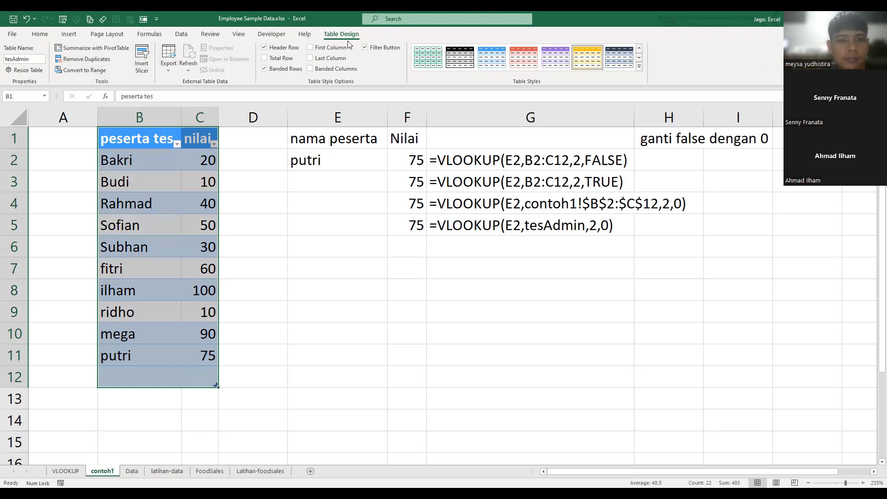
# - Browse the full set of table styles and apply the dark blue-gray light style to the table
pyautogui.click(639, 68)
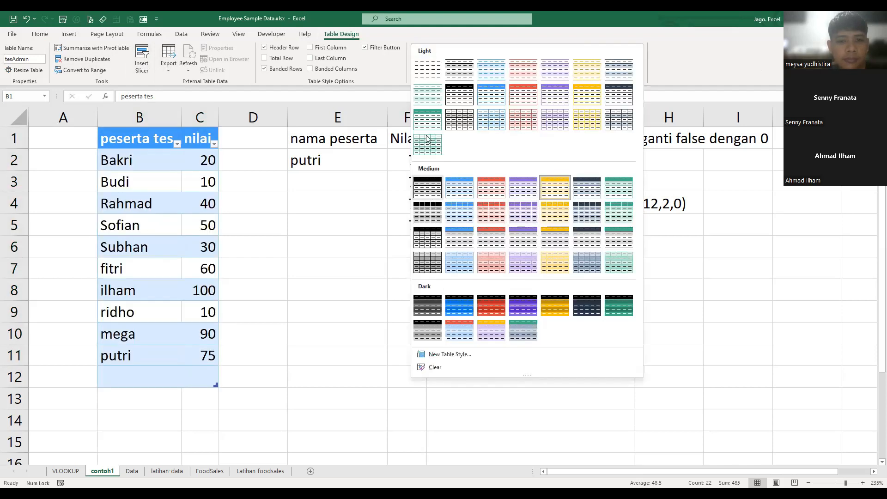
pyautogui.click(430, 76)
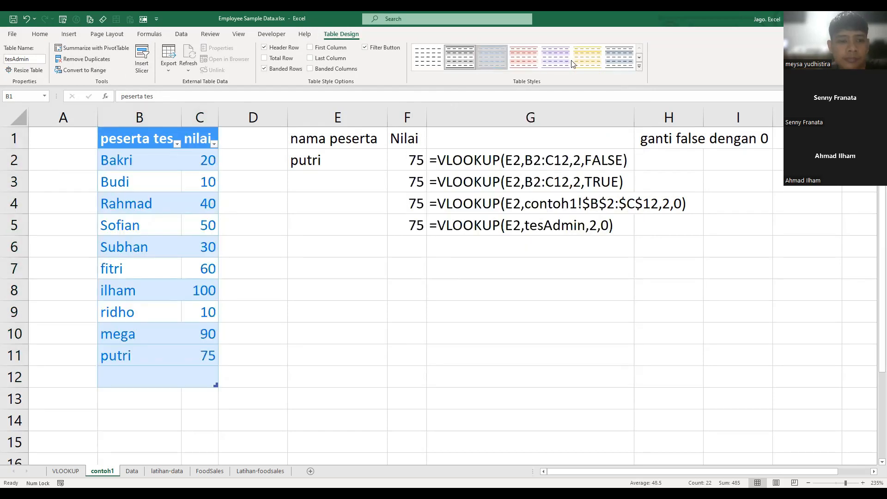
pyautogui.click(610, 64)
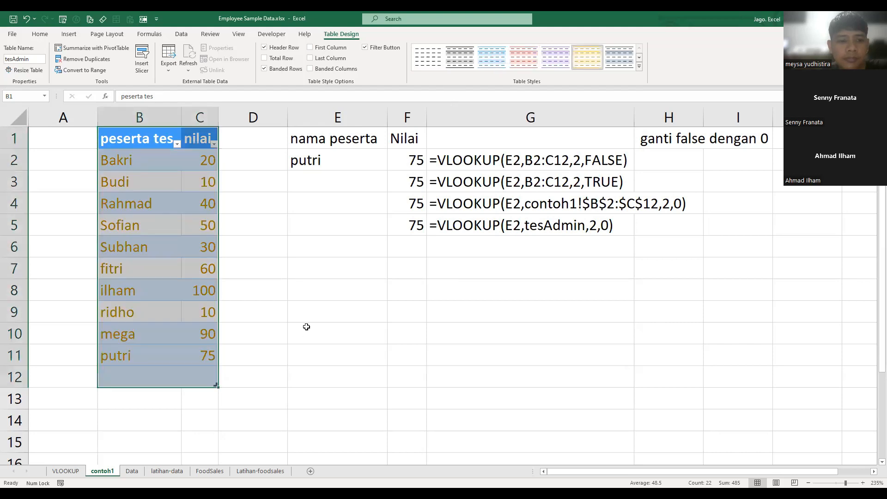
pyautogui.click(362, 314)
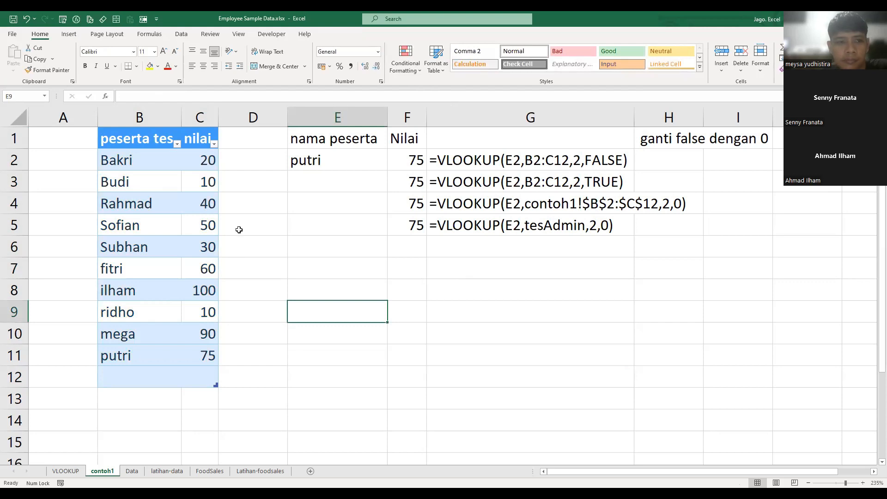
# - Add a total row to the tesAdmin table and remove it again
pyautogui.click(239, 229)
pyautogui.click(173, 255)
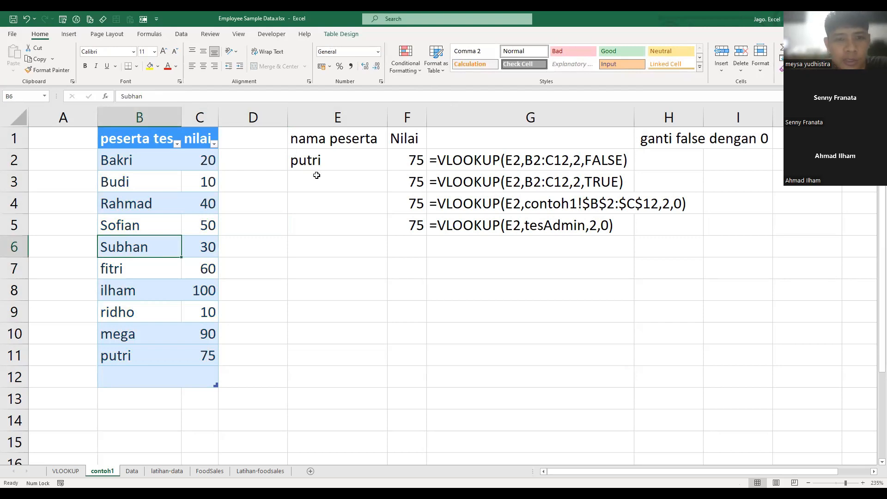
pyautogui.click(343, 35)
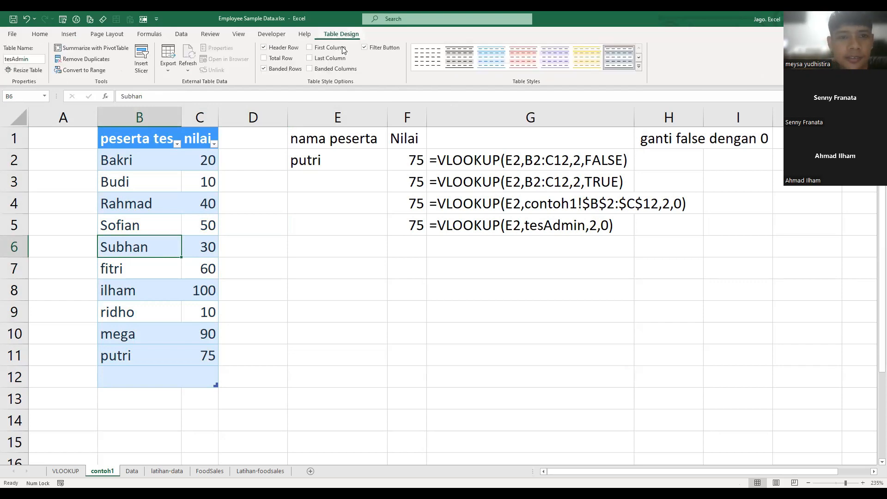
pyautogui.click(265, 58)
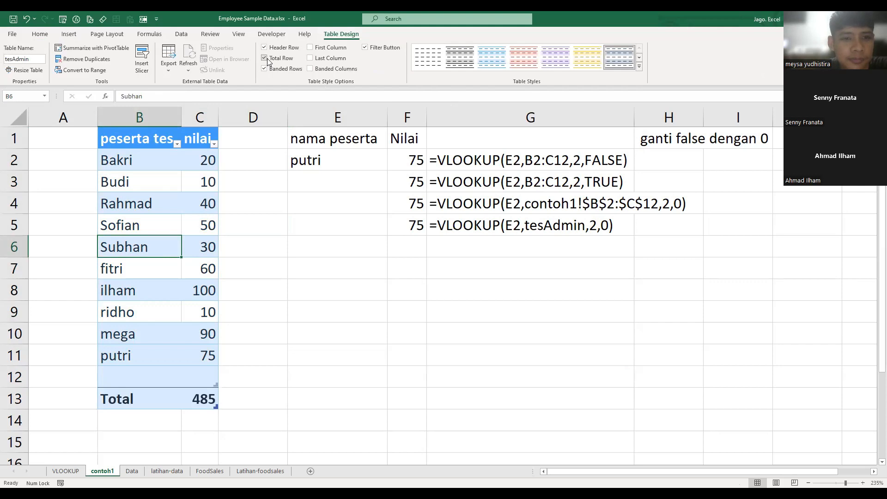
pyautogui.click(267, 60)
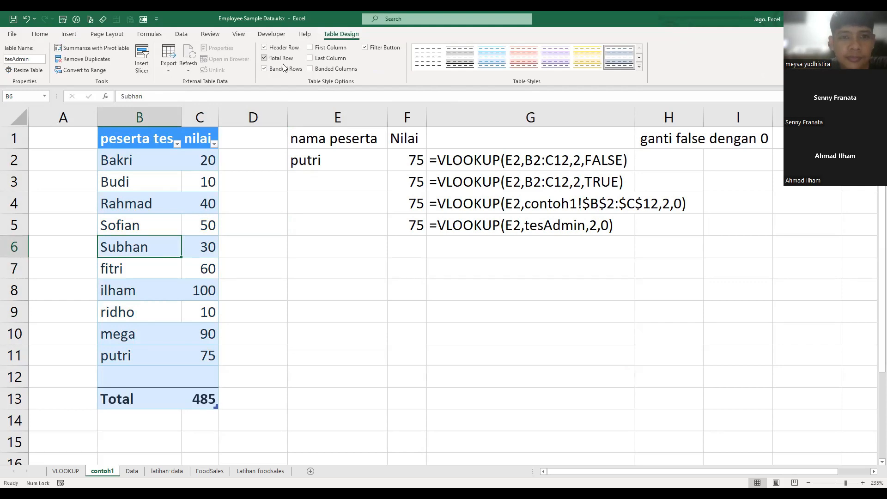
# - Switch the table's banded columns, last column, first column and total row options on and back off
pyautogui.doubleClick(309, 69)
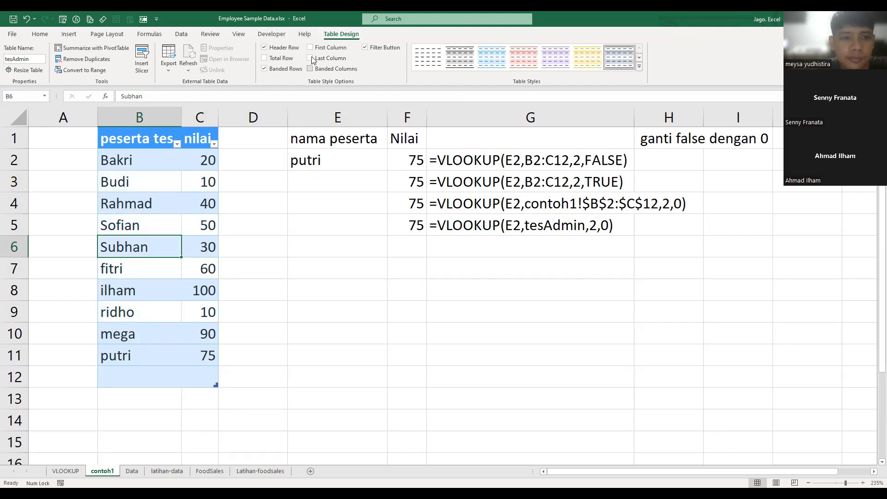
pyautogui.click(310, 58)
pyautogui.click(310, 58)
pyautogui.click(311, 48)
pyautogui.click(311, 48)
pyautogui.doubleClick(286, 57)
# - Hide the filter buttons in the table's header row and view the table's refresh and export options
pyautogui.click(366, 47)
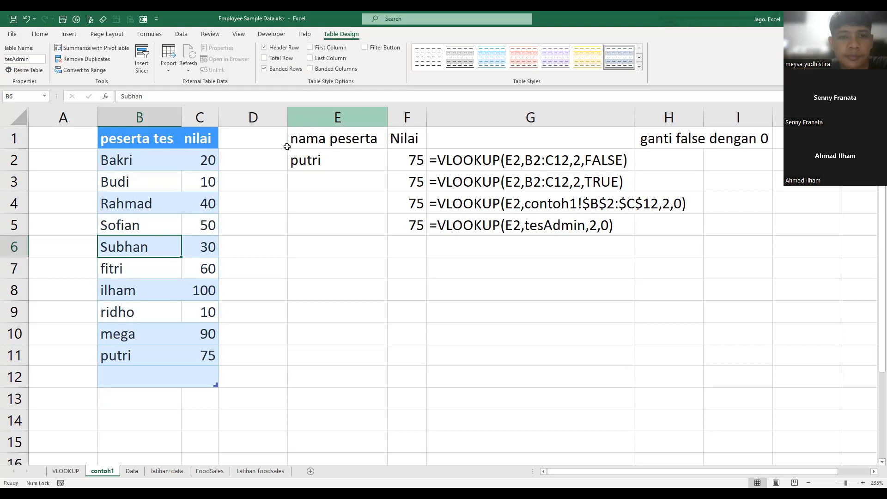
pyautogui.click(188, 71)
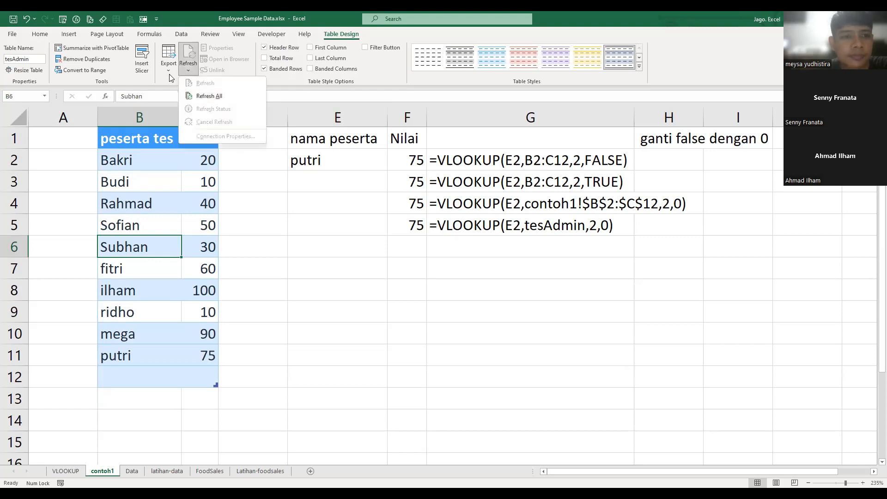
pyautogui.click(169, 69)
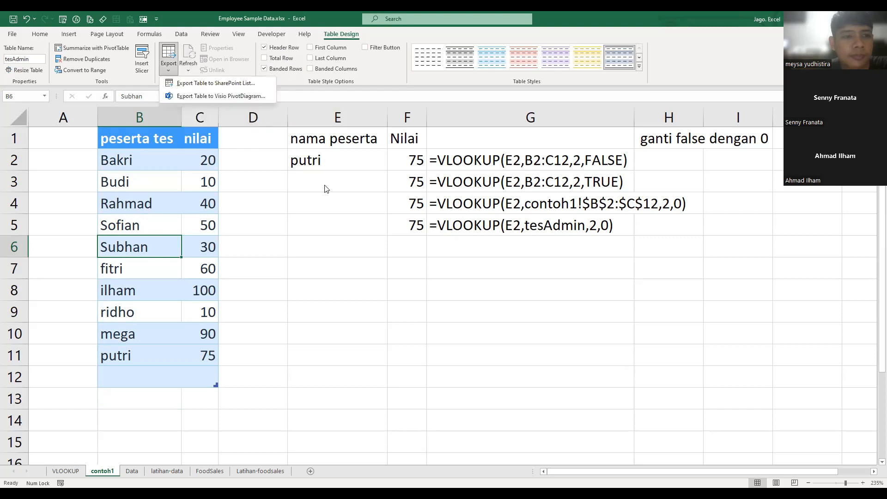
pyautogui.click(291, 190)
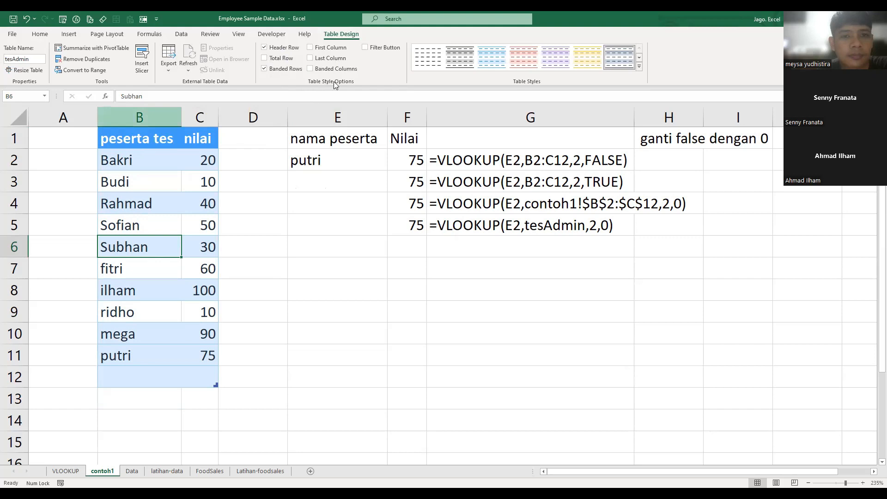
# - Replace the lookup name in E2 with the name of the participant in row 9
pyautogui.click(330, 198)
pyautogui.press('Up')
pyautogui.press('Up')
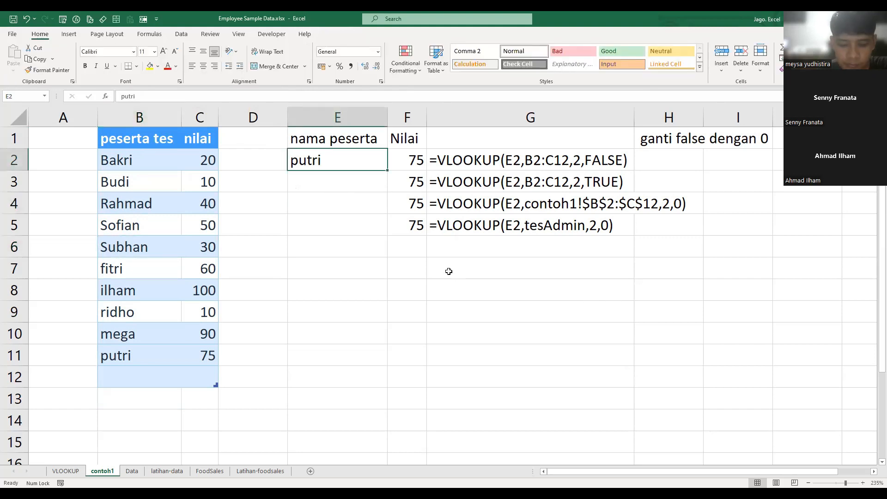
pyautogui.write('ridho')
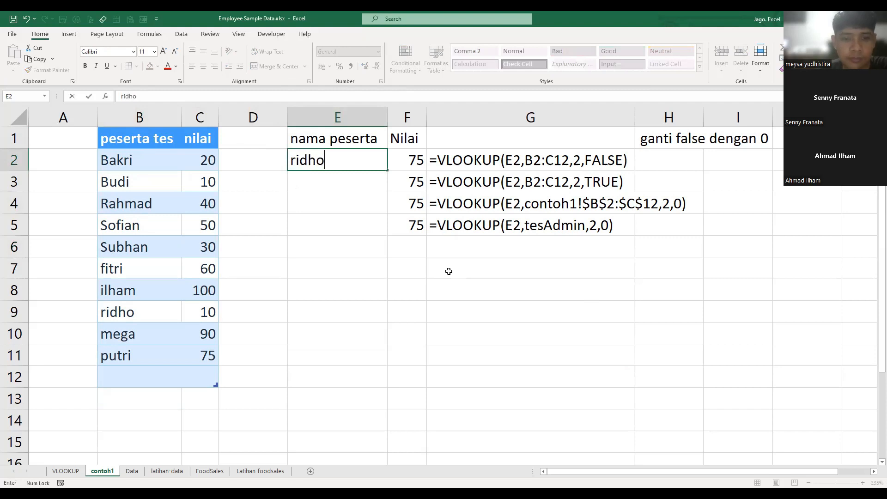
pyautogui.press('Return')
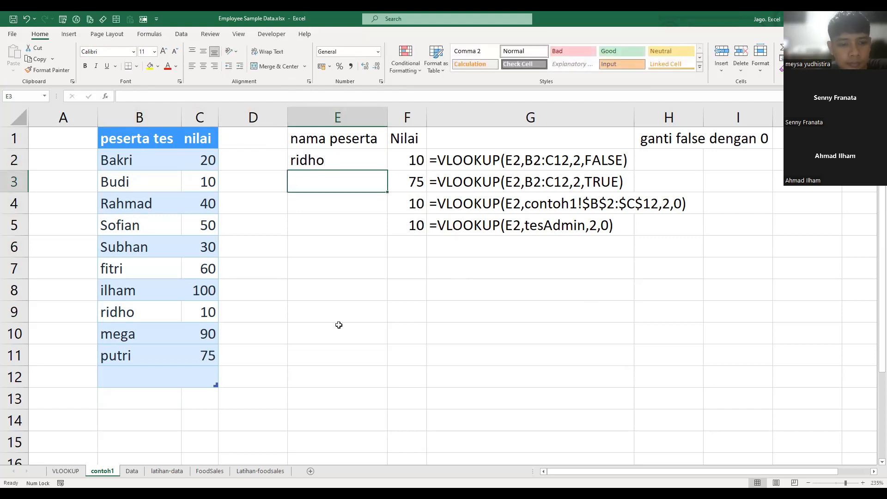
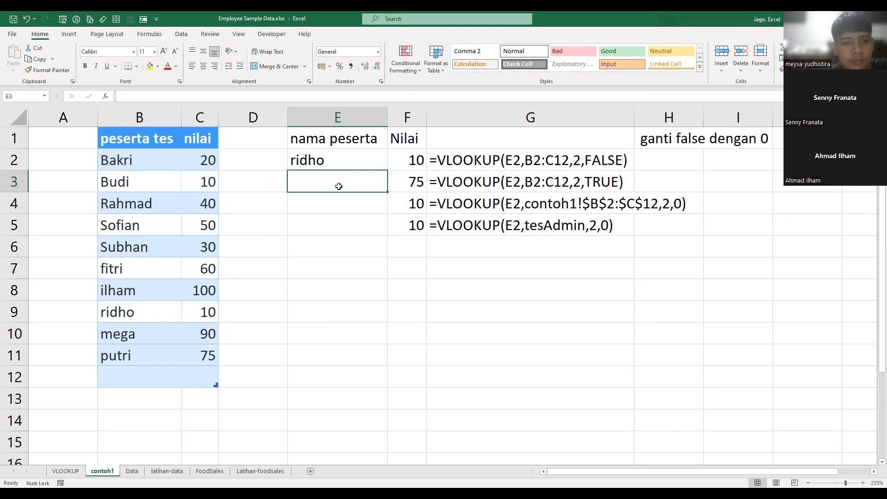
# - Test the lookup cell E2 with unlisted variations of the row 3 and row 4 participants' names, one after the other
pyautogui.press('Up')
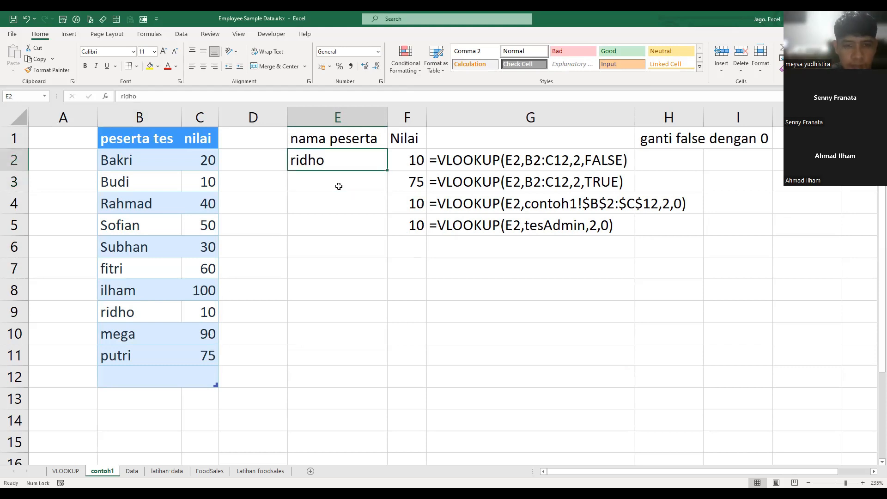
pyautogui.write('buda')
pyautogui.press('Return')
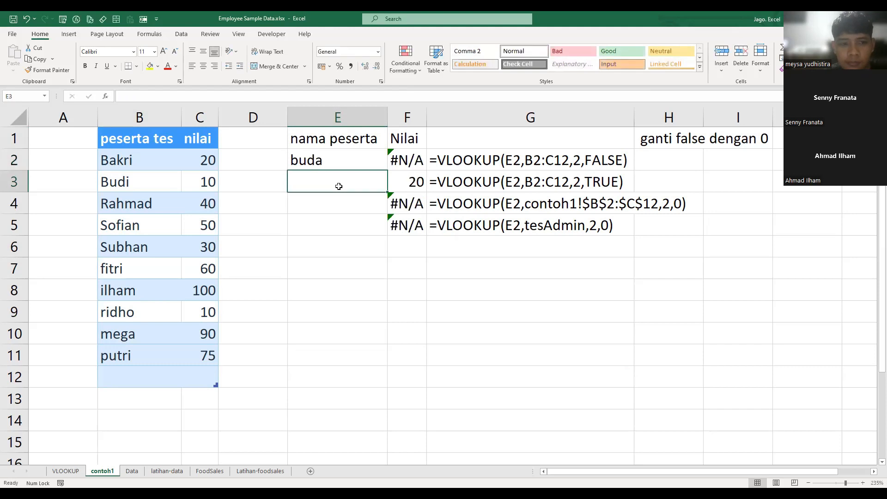
pyautogui.press('Up')
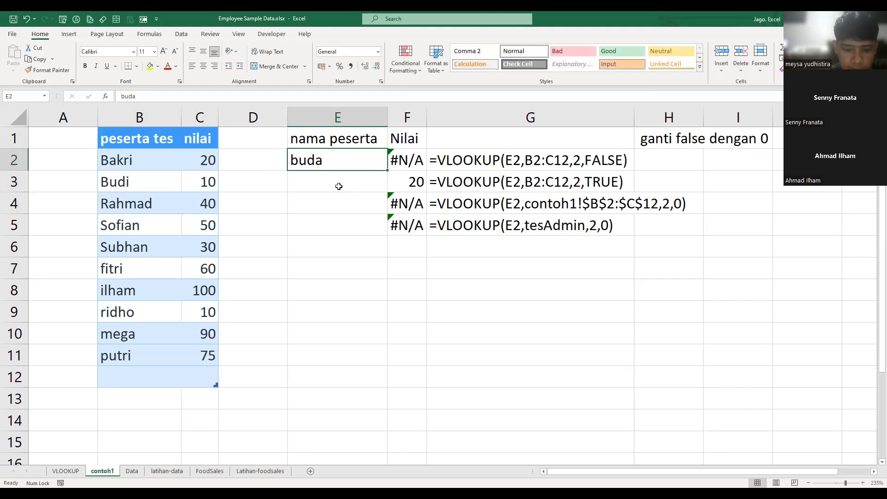
pyautogui.write('rahm')
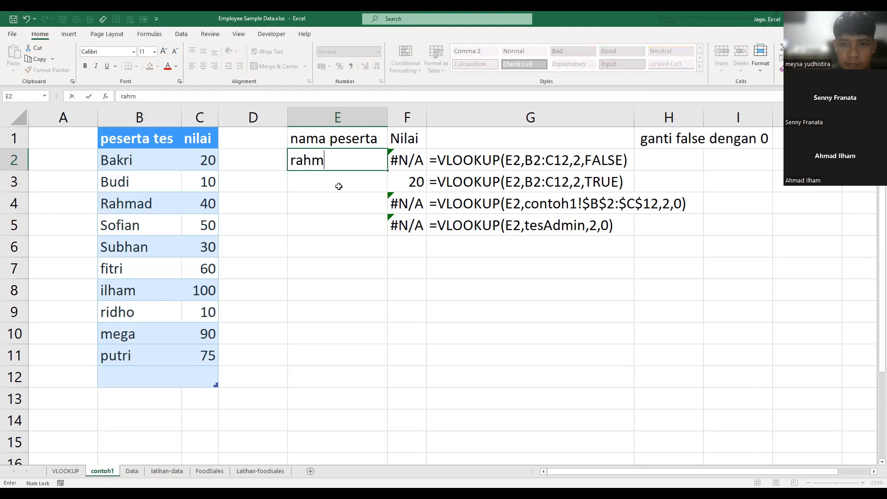
pyautogui.write('i')
pyautogui.press('Return')
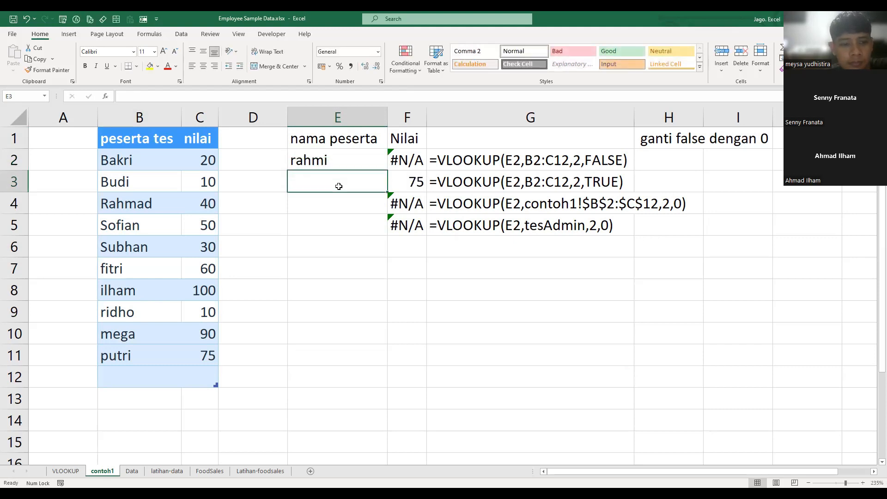
# - Test E2 with an unlisted four-letter name starting with M, followed by one starting with L
pyautogui.press('Up')
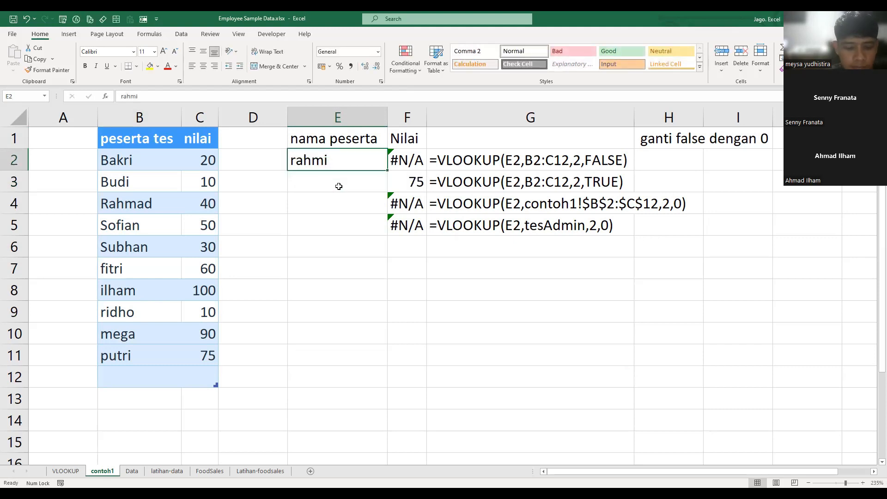
pyautogui.write('meii')
pyautogui.press('Return')
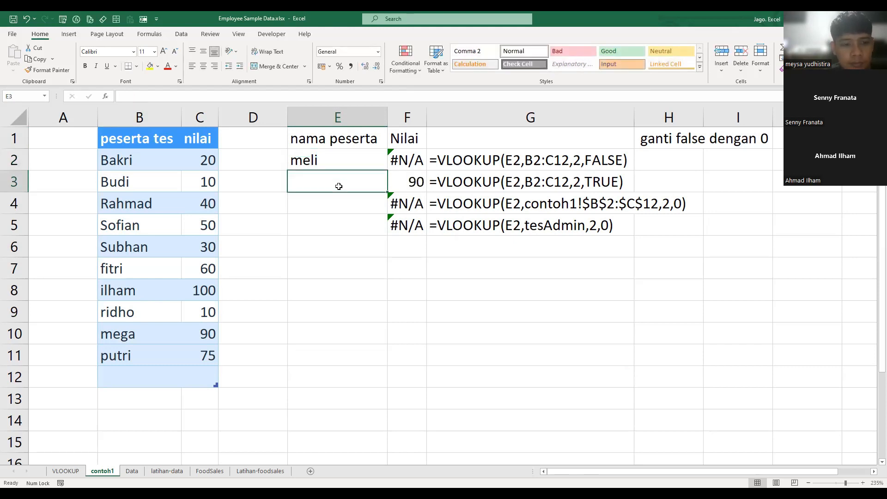
pyautogui.press('Up')
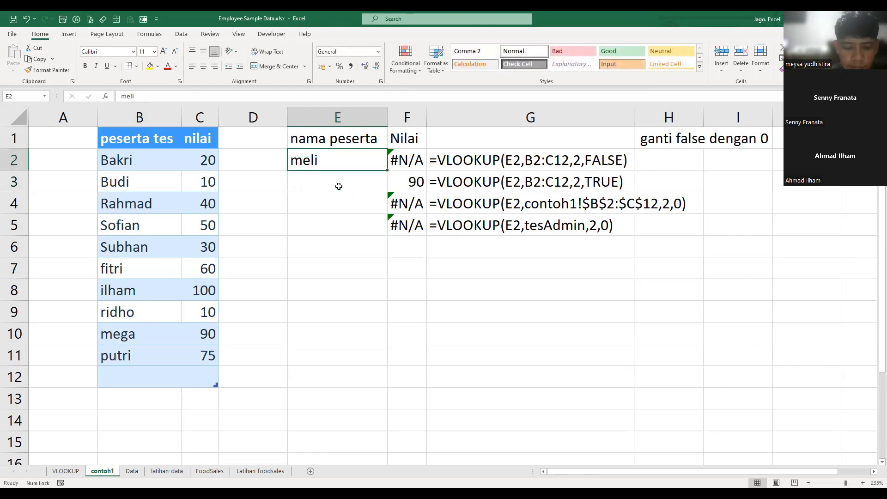
pyautogui.write('lei')
pyautogui.press('BackSpace')
pyautogui.write('ti')
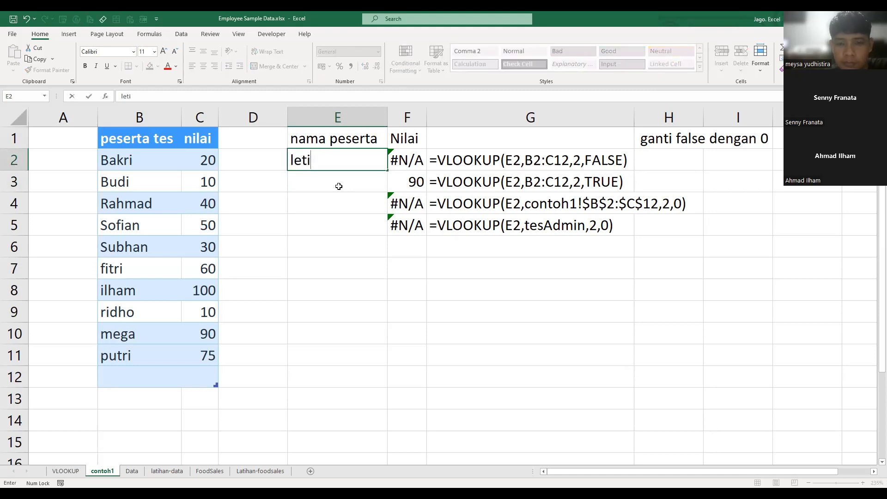
pyautogui.press('Return')
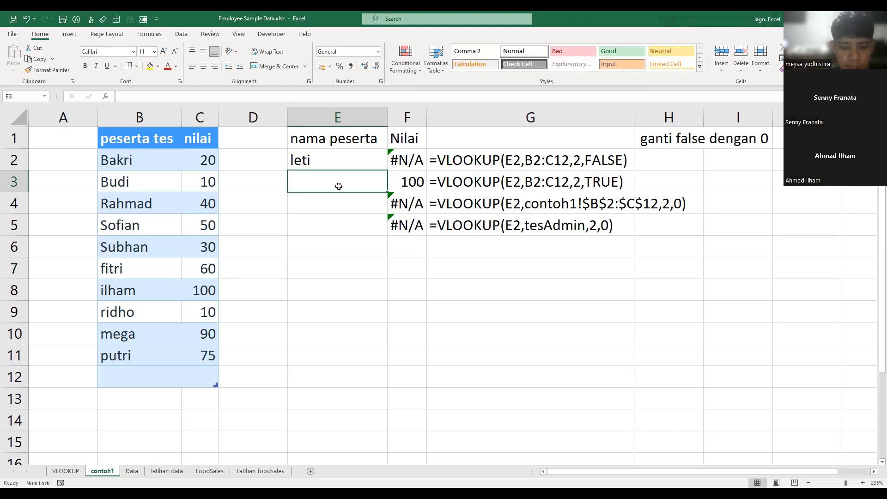
# - Test E2 with an unlisted three-letter name starting with G, followed by a five-letter one starting with S
pyautogui.press('Up')
pyautogui.write('ge')
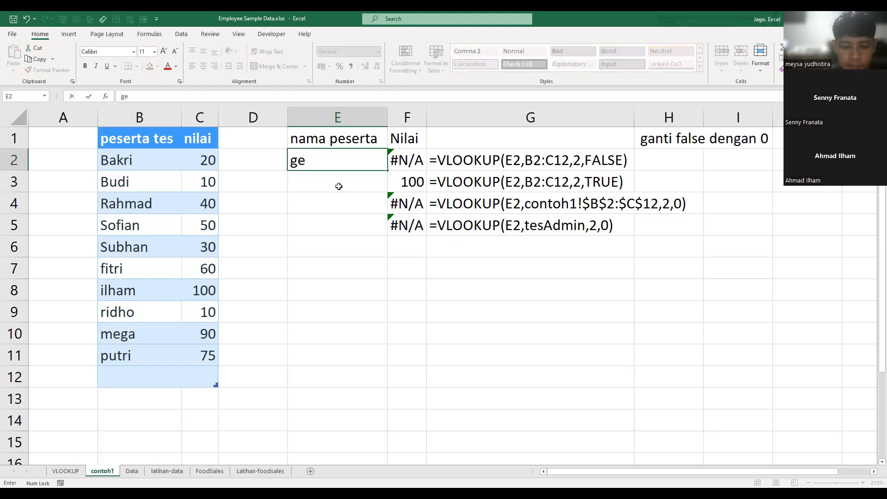
pyautogui.write('a')
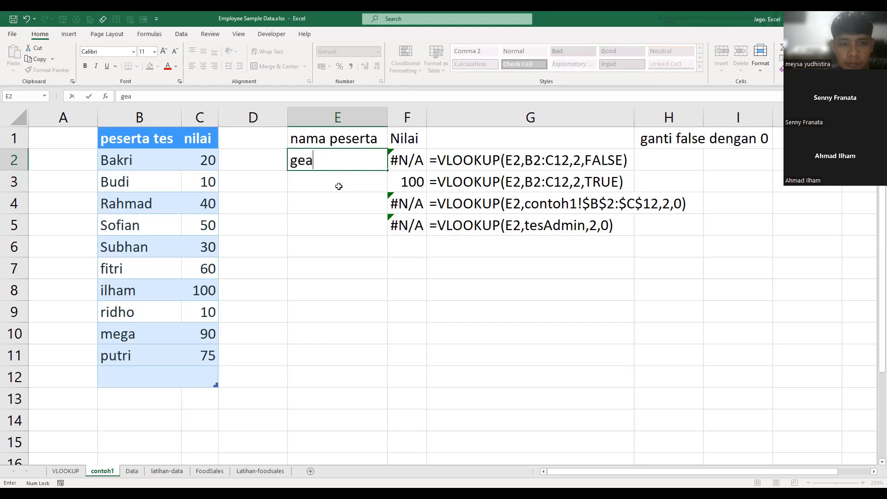
pyautogui.press('Return')
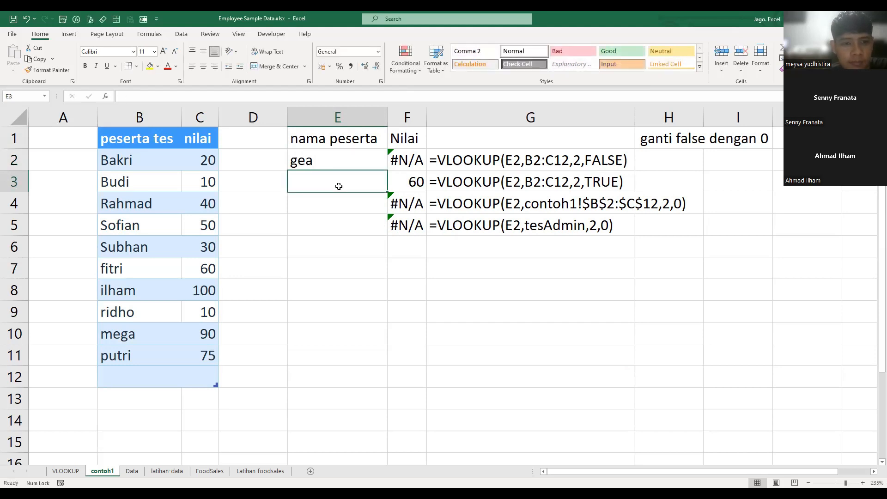
pyautogui.press('Up')
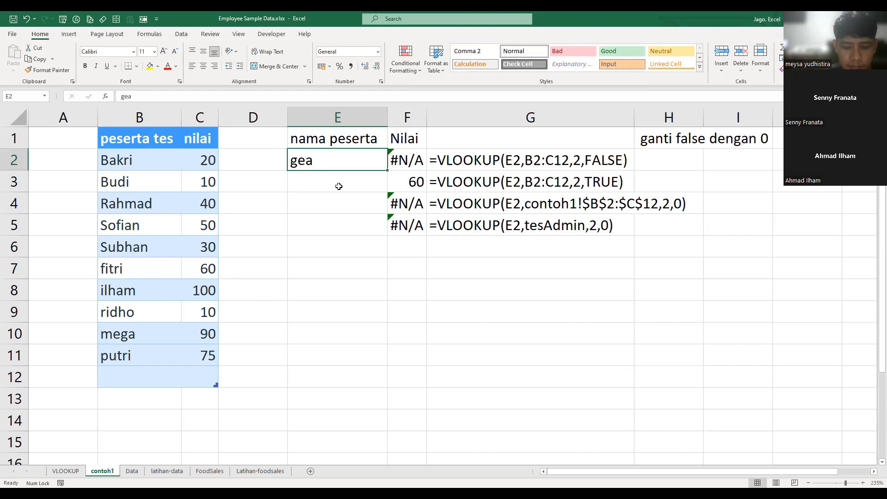
pyautogui.write('susan')
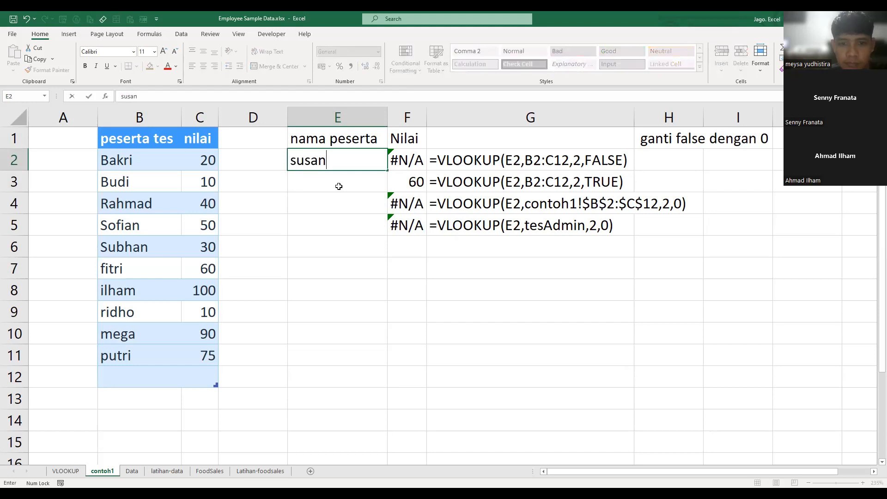
pyautogui.press('Return')
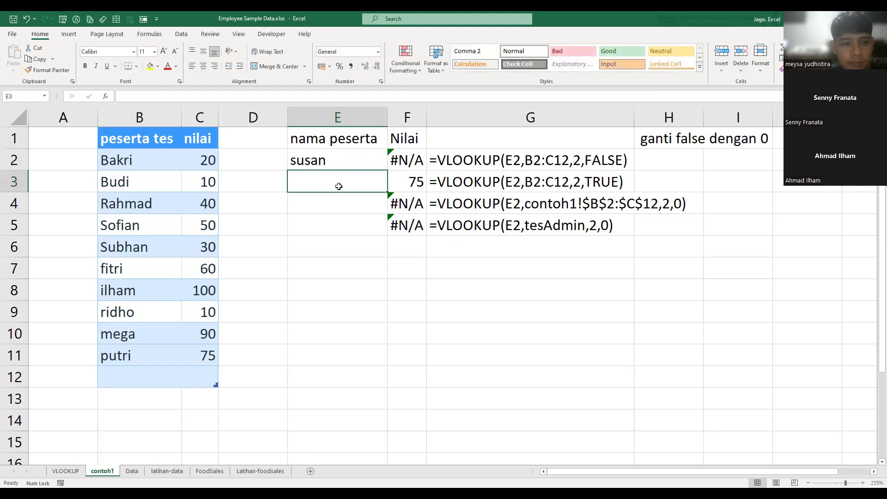
# - Set the lookup value in E2 to the unlisted word dua
pyautogui.press('Up')
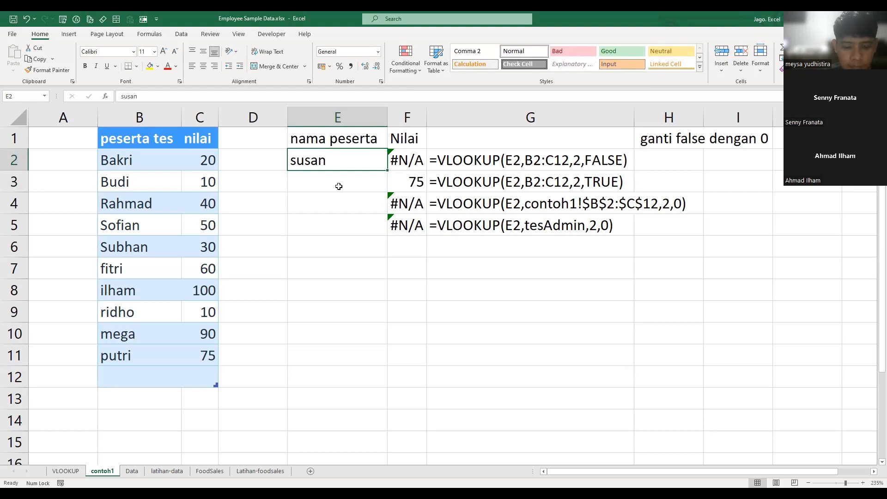
pyautogui.write('dua')
pyautogui.press('Return')
pyautogui.press('Up')
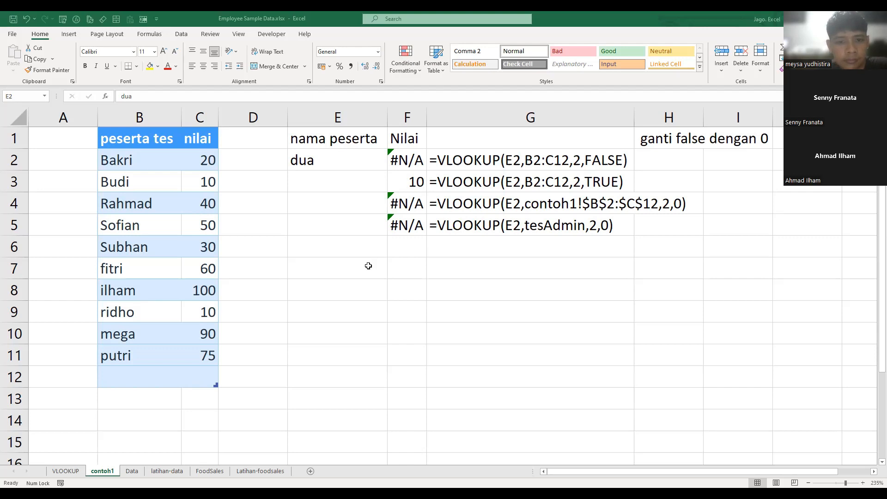
# - Replace the lookup value in E2 with the name of the participant in row 11
pyautogui.click(587, 298)
pyautogui.click(334, 157)
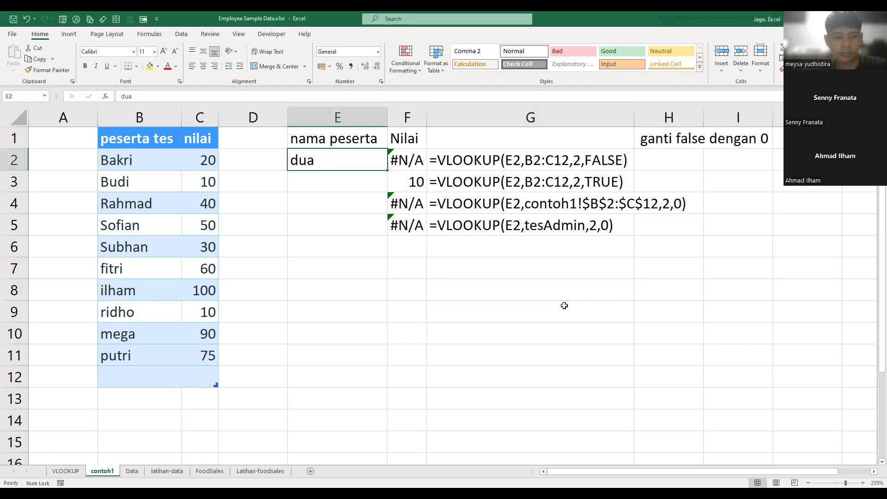
pyautogui.write('putri')
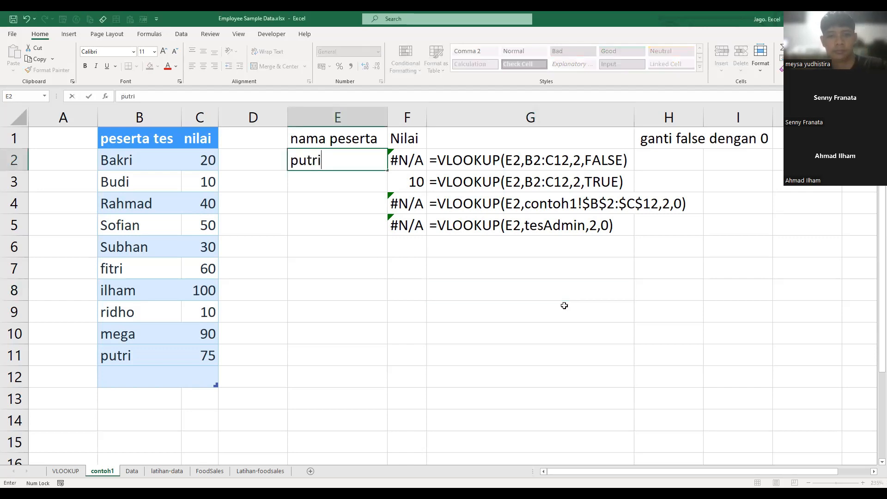
pyautogui.press('Return')
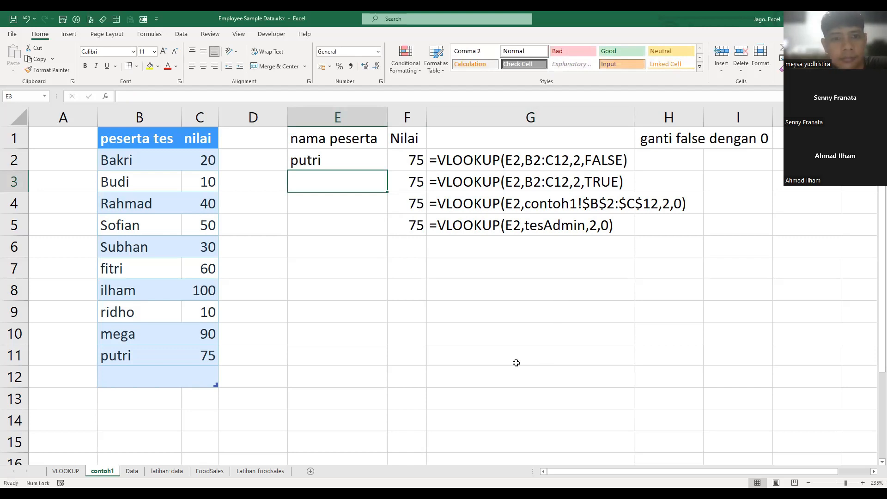
pyautogui.click(469, 311)
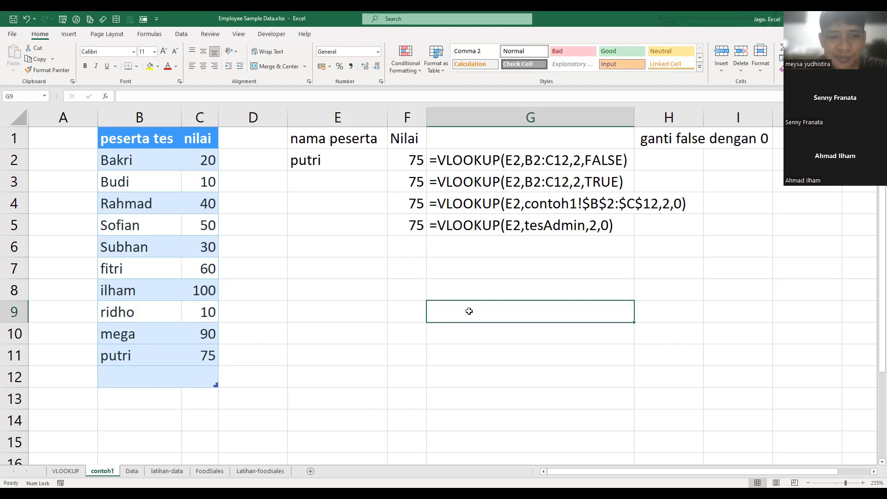
pyautogui.click(366, 290)
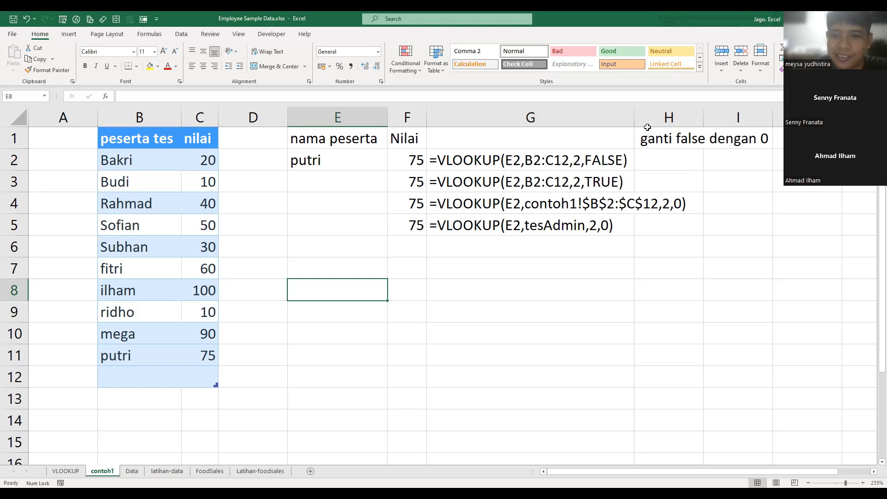
# - Fit column G to the width of its formula texts and narrow the empty columns D and A
pyautogui.doubleClick(635, 116)
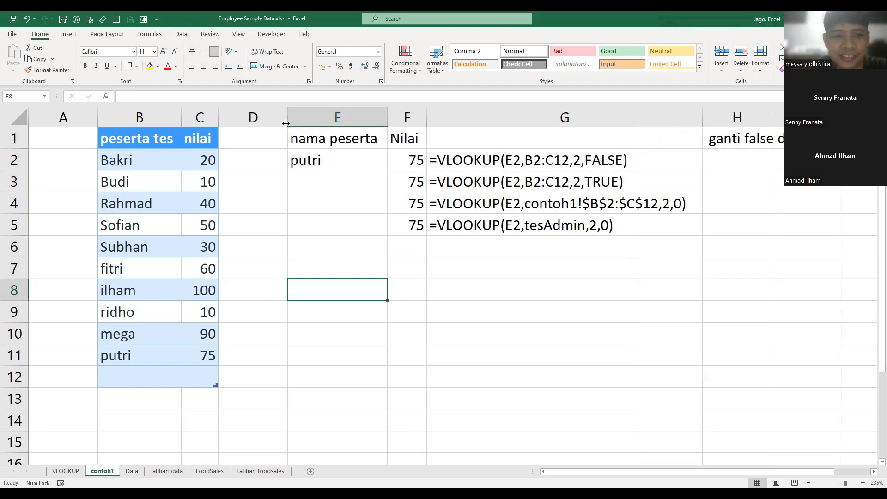
pyautogui.moveTo(238, 122); pyautogui.dragTo(240, 122)
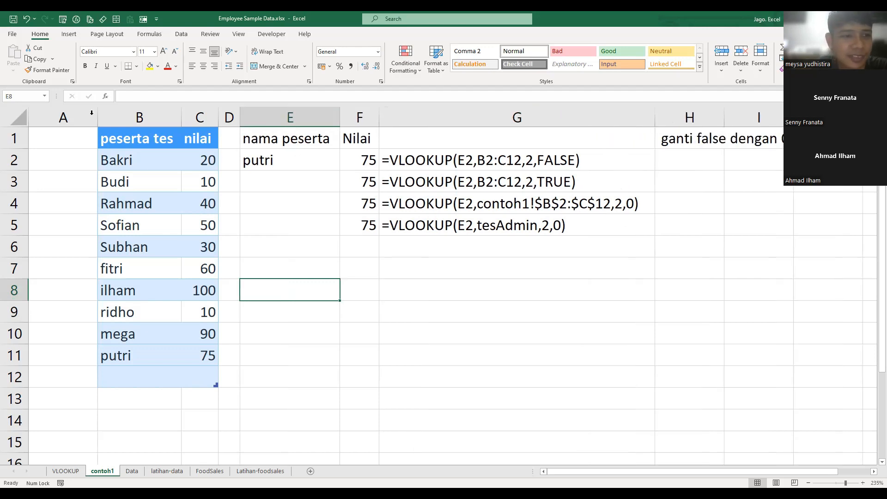
pyautogui.moveTo(44, 122); pyautogui.dragTo(46, 122)
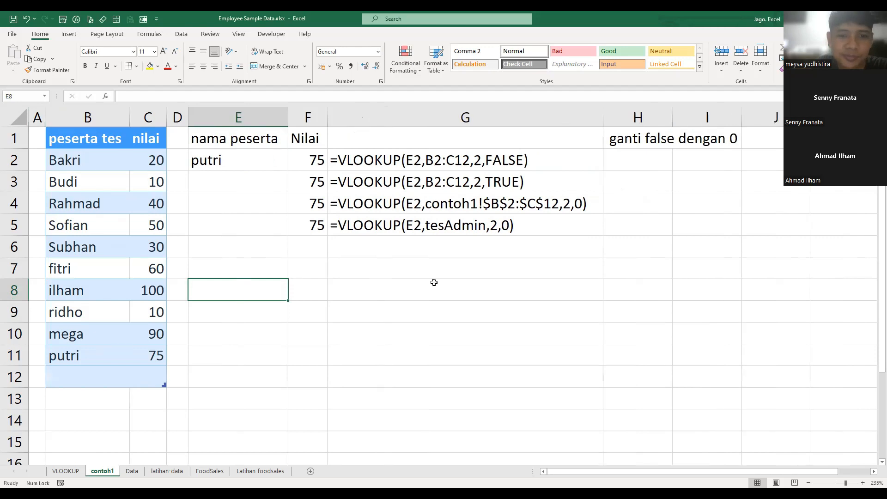
pyautogui.click(534, 291)
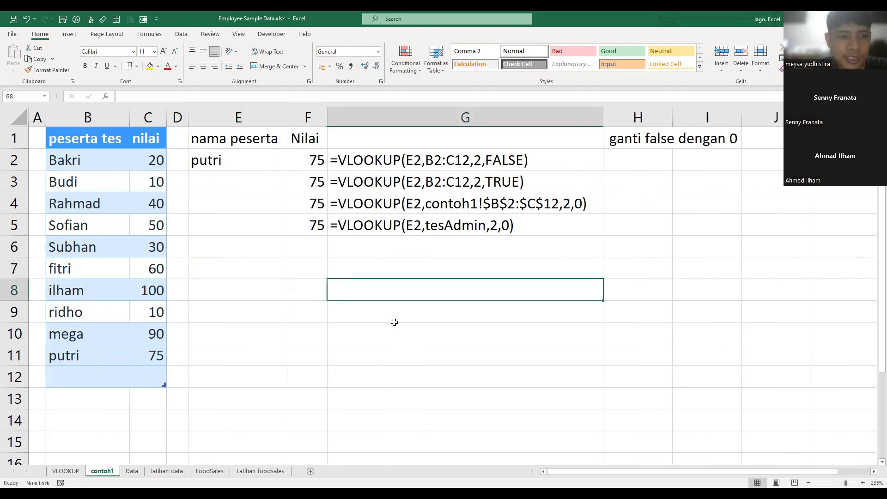
pyautogui.click(408, 250)
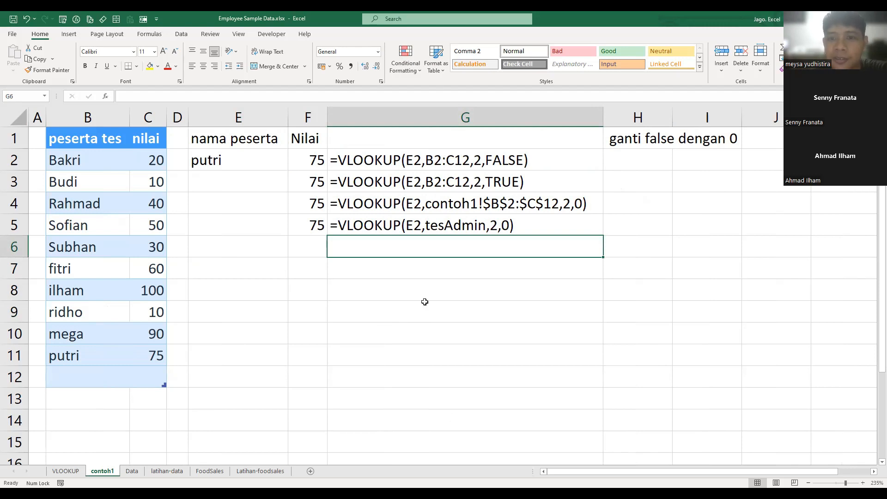
# - Switch to the other participant's shared Excel workbook and examine the VLOOKUP formulas in F3 and F4 and the score in C5
pyautogui.click(572, 77)
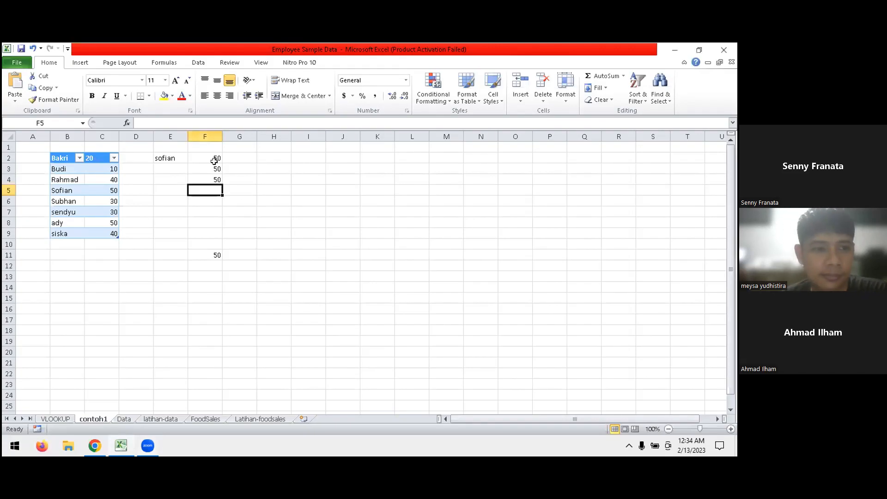
pyautogui.doubleClick(215, 169)
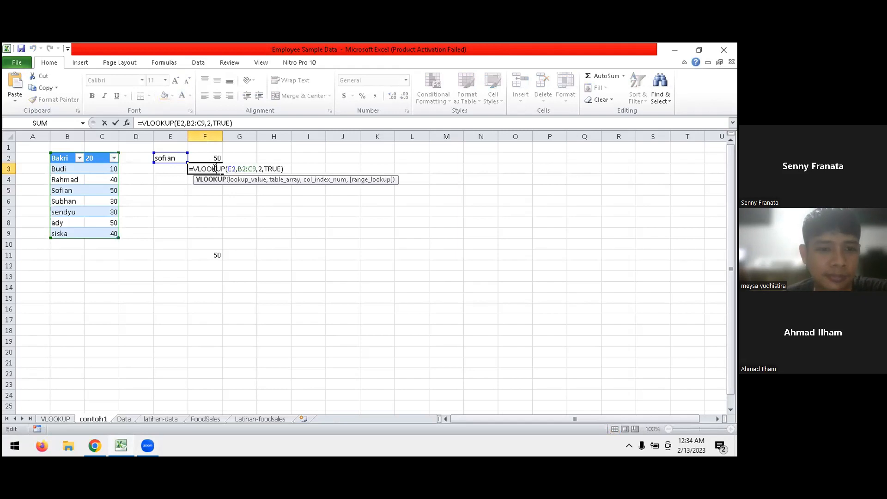
pyautogui.press('Return')
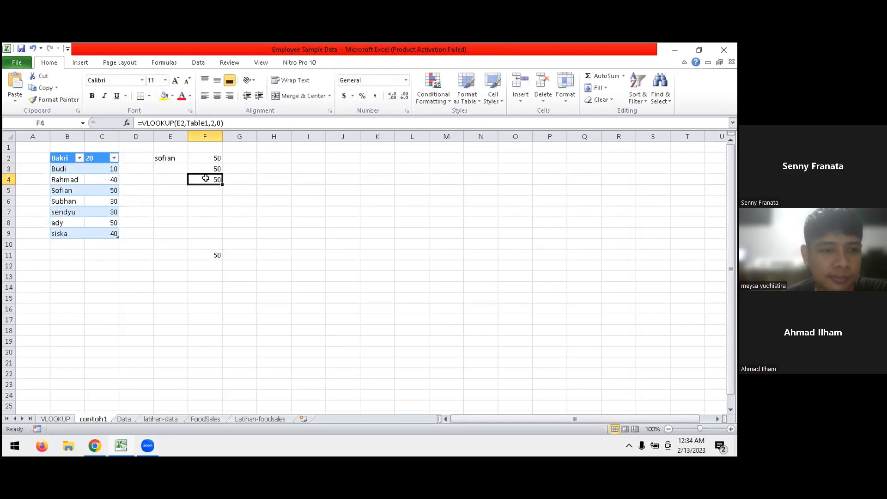
pyautogui.doubleClick(206, 178)
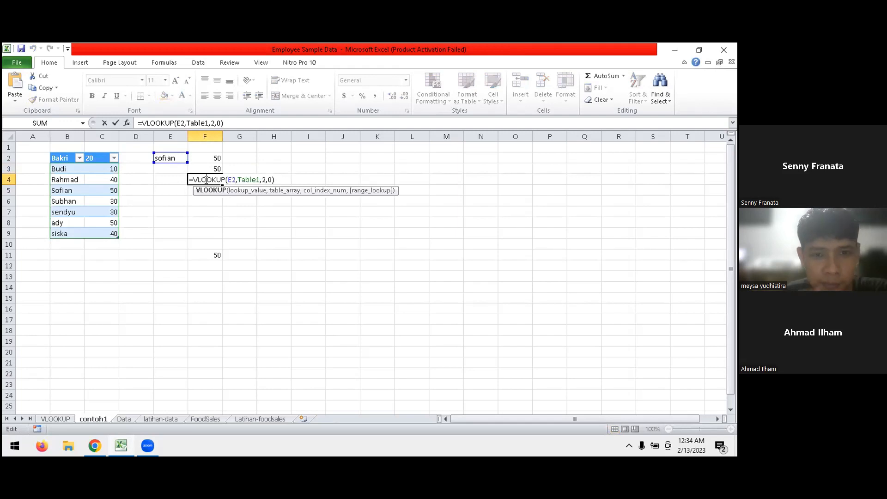
pyautogui.press('Return')
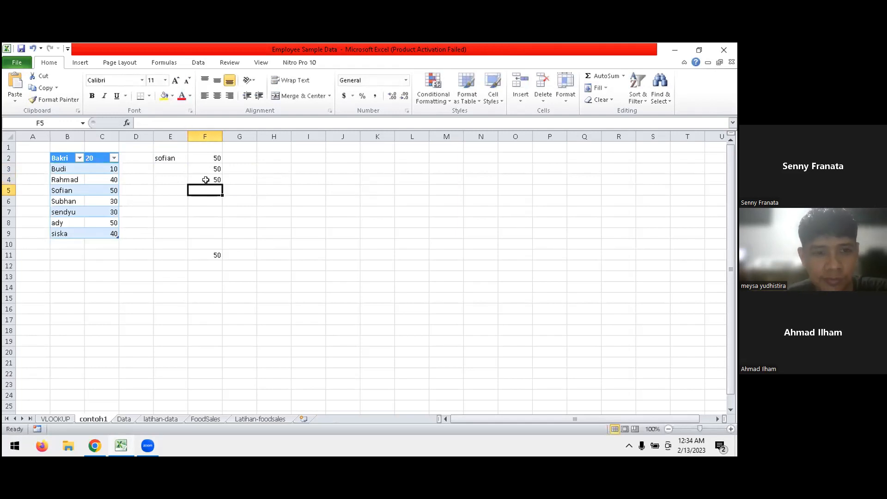
pyautogui.click(109, 192)
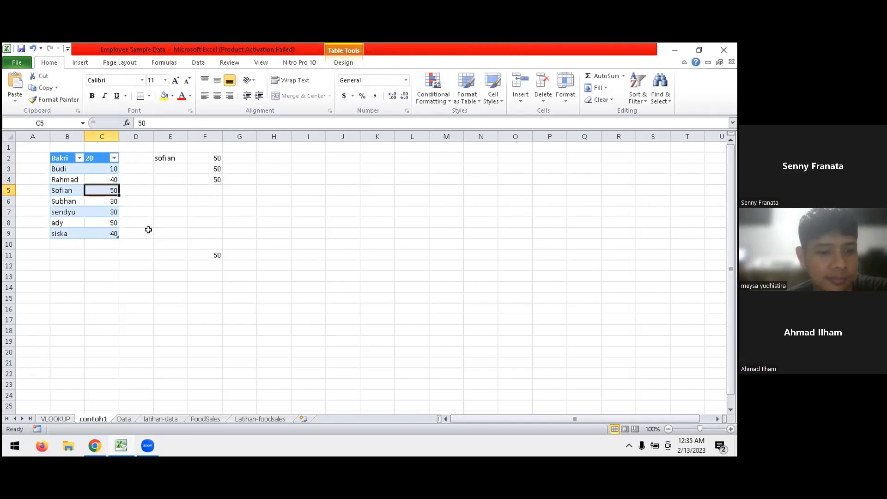
pyautogui.click(178, 232)
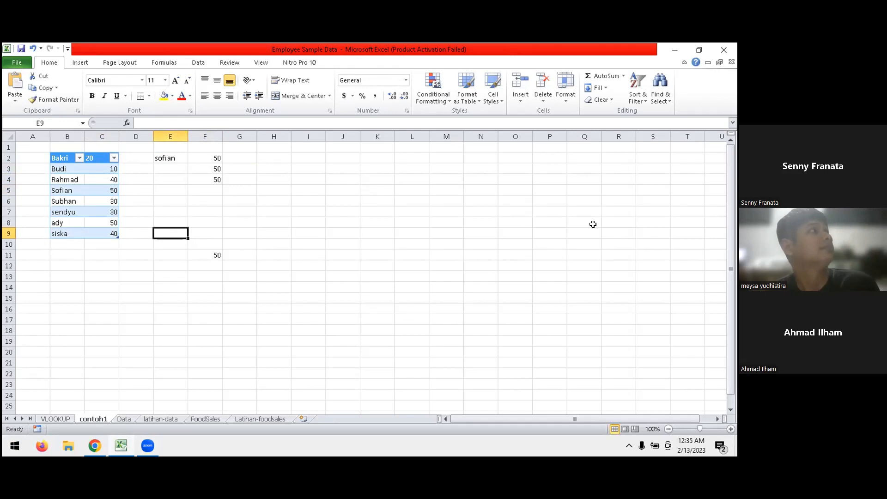
# - Return from the shared workbook to the presenter's own workbook and examine the Job Title, Department and Gender columns on the Data sheet
pyautogui.click(274, 147)
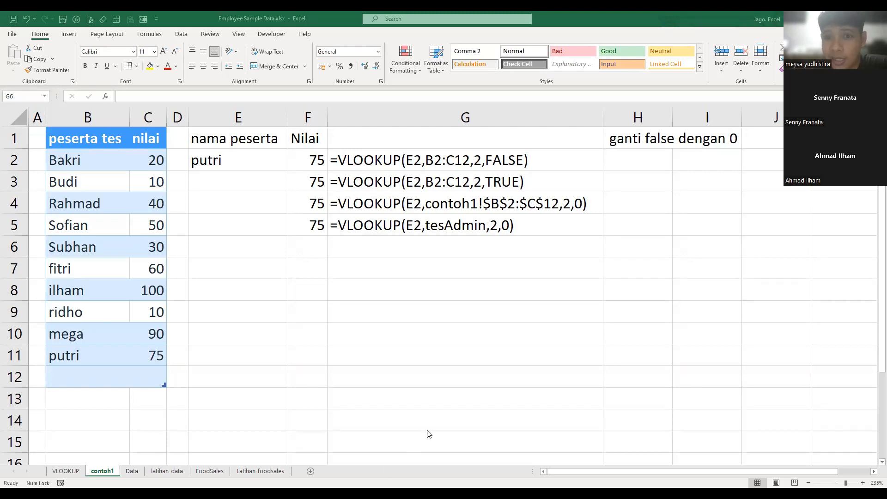
pyautogui.click(420, 280)
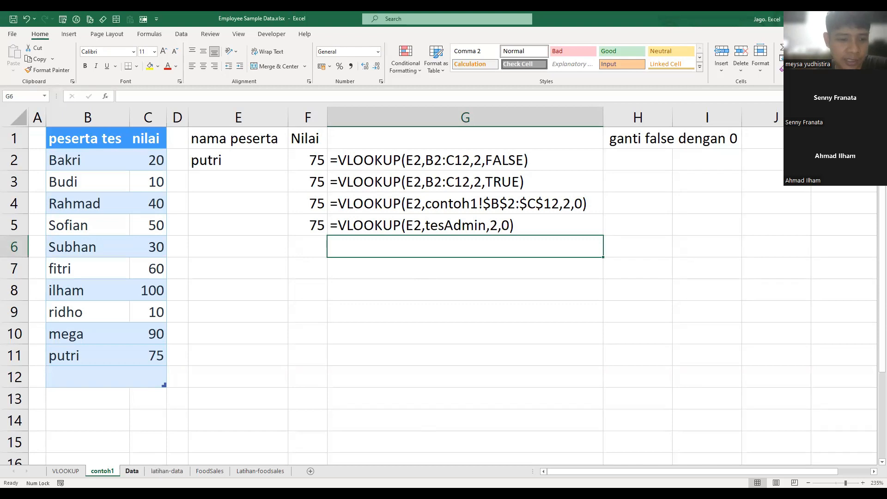
pyautogui.click(131, 471)
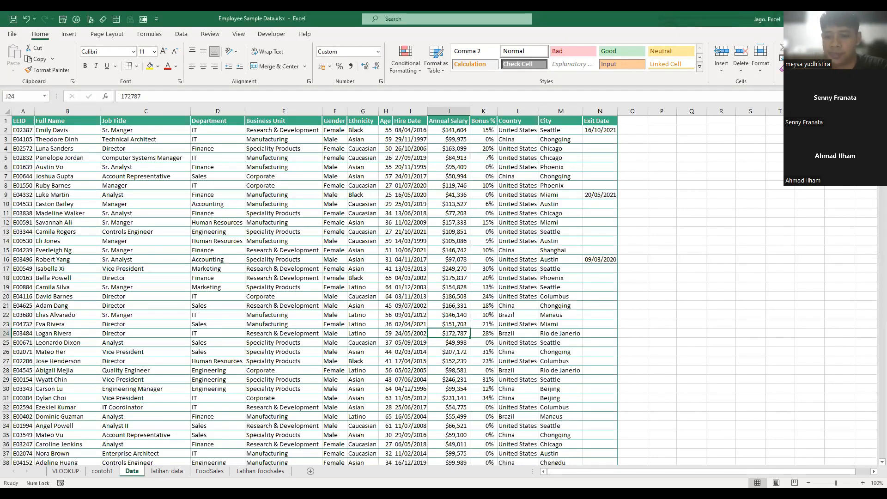
pyautogui.scroll(5, 220, 268)
pyautogui.click(219, 268)
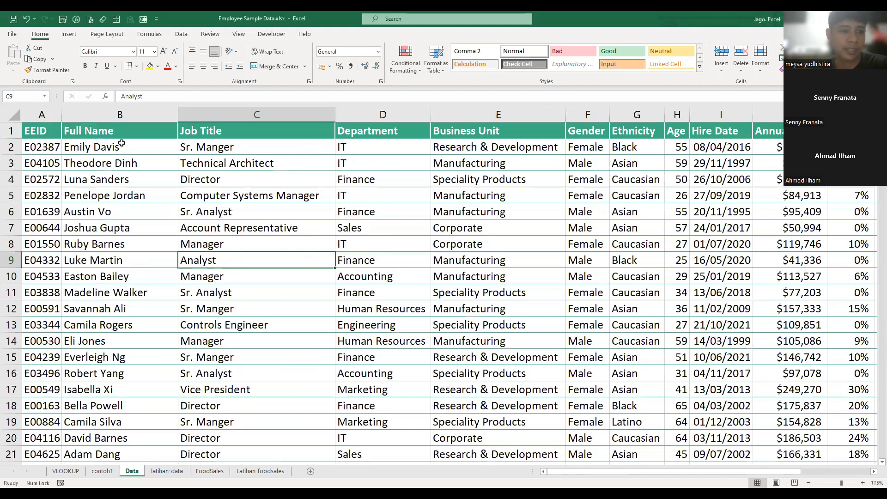
pyautogui.click(218, 147)
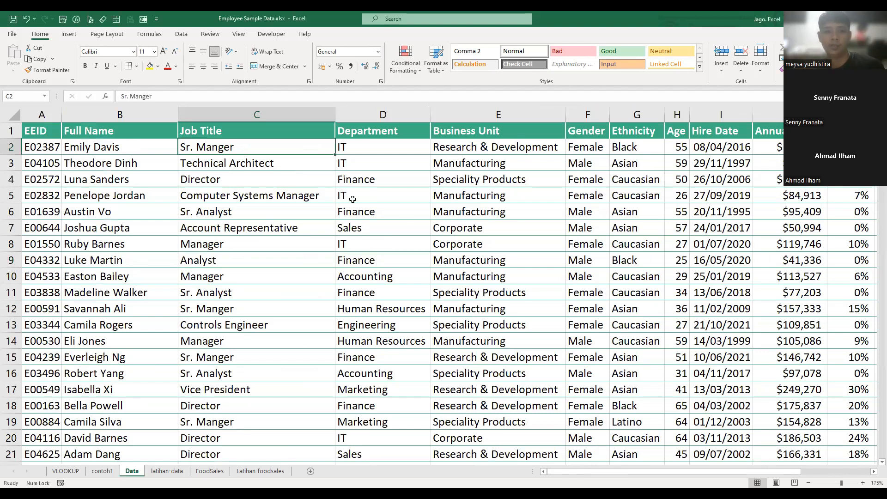
pyautogui.click(411, 134)
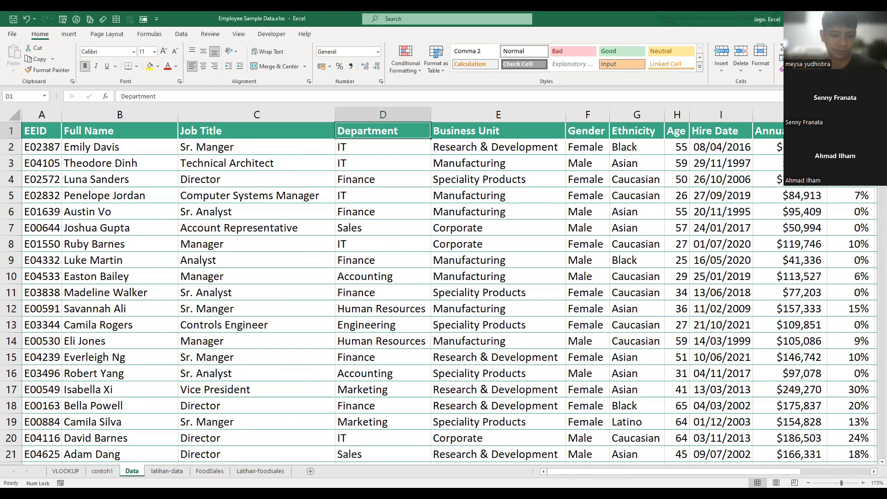
pyautogui.click(588, 147)
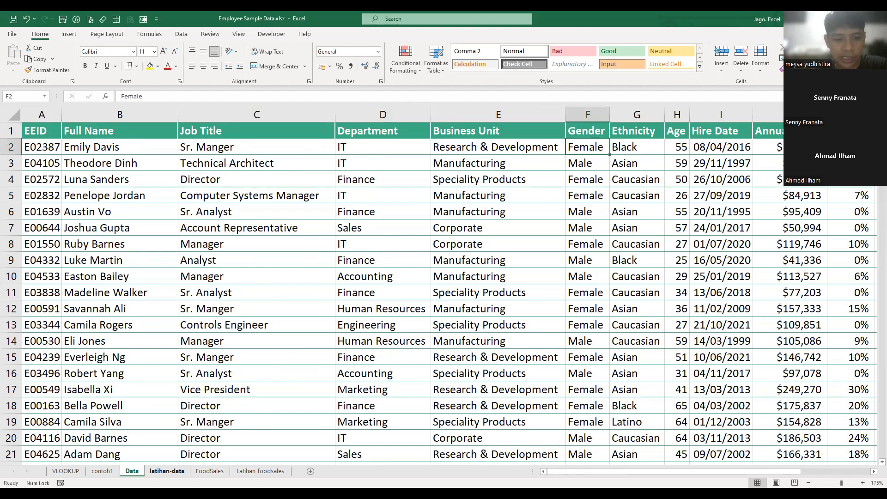
# - Insert an empty row above and an empty column before the field labels on the latihan-data sheet
pyautogui.click(166, 471)
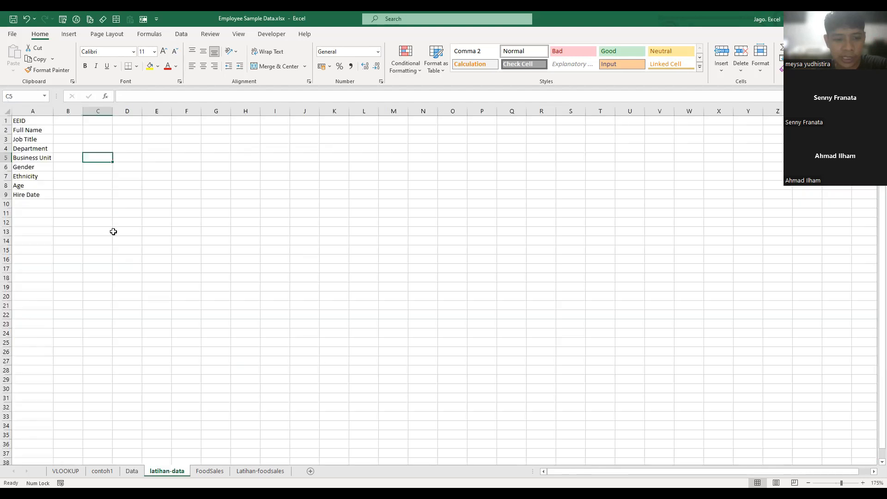
pyautogui.click(6, 120)
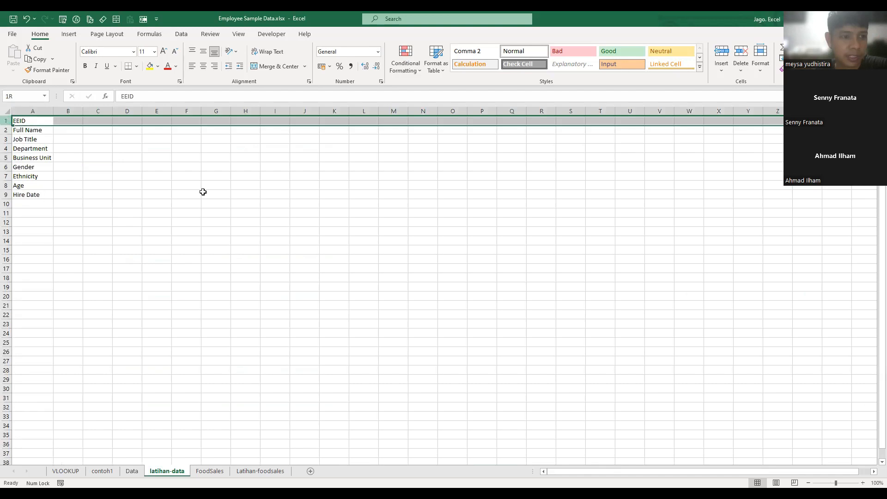
pyautogui.click(55, 193)
pyautogui.click(181, 211)
pyautogui.moveTo(55, 130); pyautogui.dragTo(71, 209)
# - Examine the first employee record on the Data sheet, starting from its EEID in A2
pyautogui.click(135, 472)
pyautogui.click(130, 200)
pyautogui.click(52, 143)
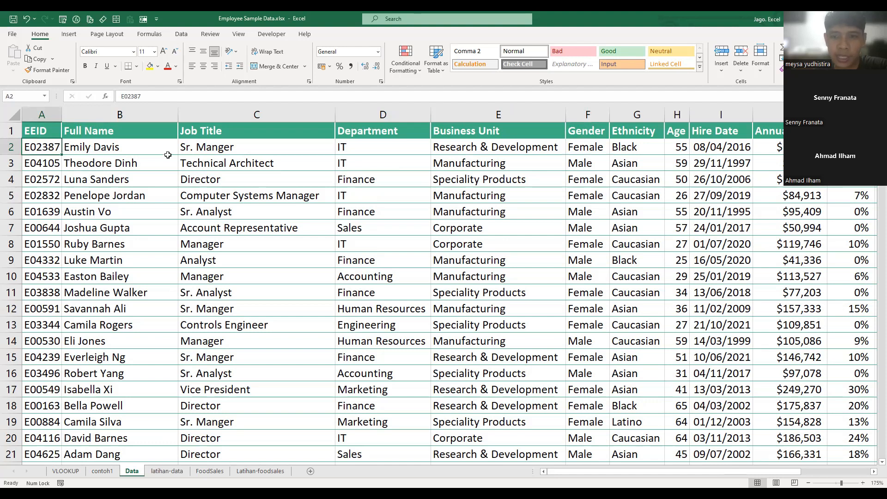
# - Widen column B slightly around the field labels on the latihan-data sheet
pyautogui.click(162, 473)
pyautogui.click(147, 166)
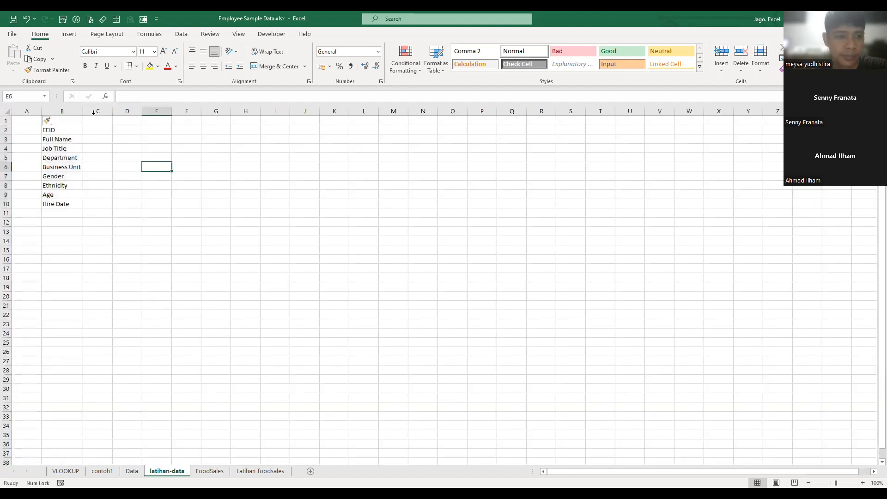
pyautogui.moveTo(83, 111); pyautogui.dragTo(84, 110)
pyautogui.click(192, 197)
pyautogui.click(116, 140)
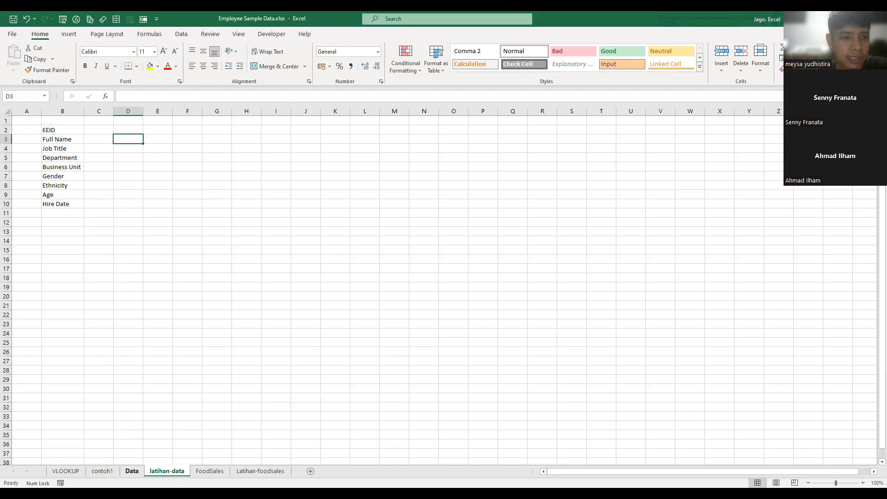
# - Insert an empty row above the table header on the Data sheet
pyautogui.hotkey('ctrl', 'pageup')
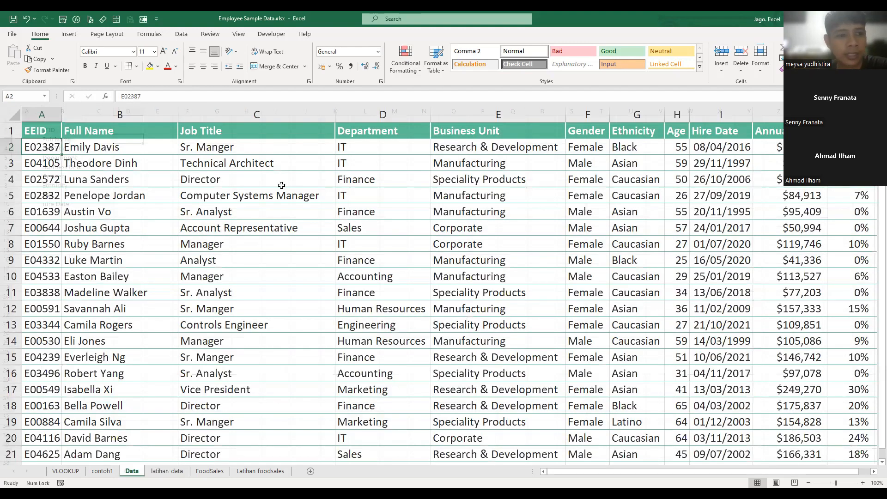
pyautogui.rightClick(13, 133)
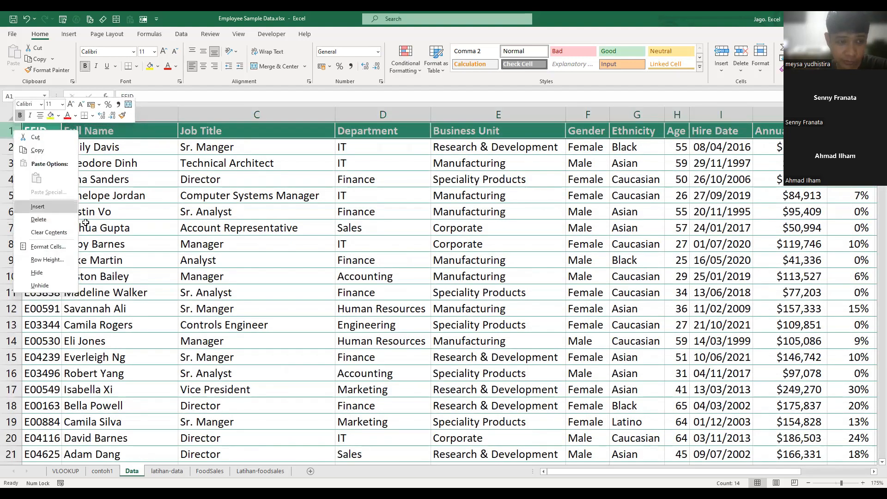
pyautogui.click(38, 206)
# - Number the table columns from 1 to 14 in row 1, extending the series from A1 and B1
pyautogui.click(44, 128)
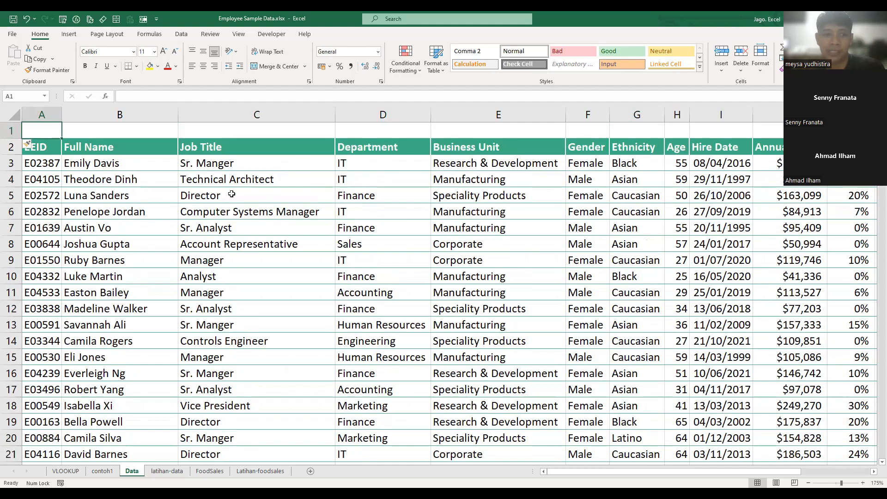
pyautogui.write('1')
pyautogui.press('Tab')
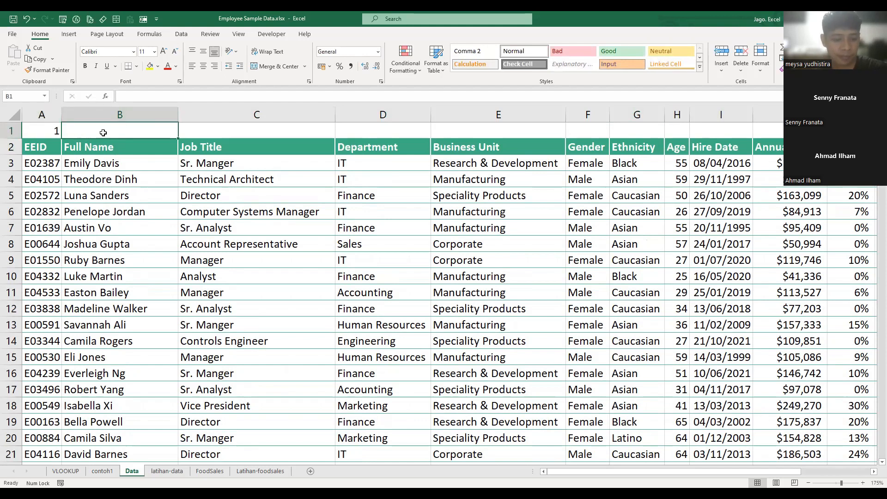
pyautogui.write('2')
pyautogui.press('Return')
pyautogui.moveTo(51, 127); pyautogui.dragTo(454, 131)
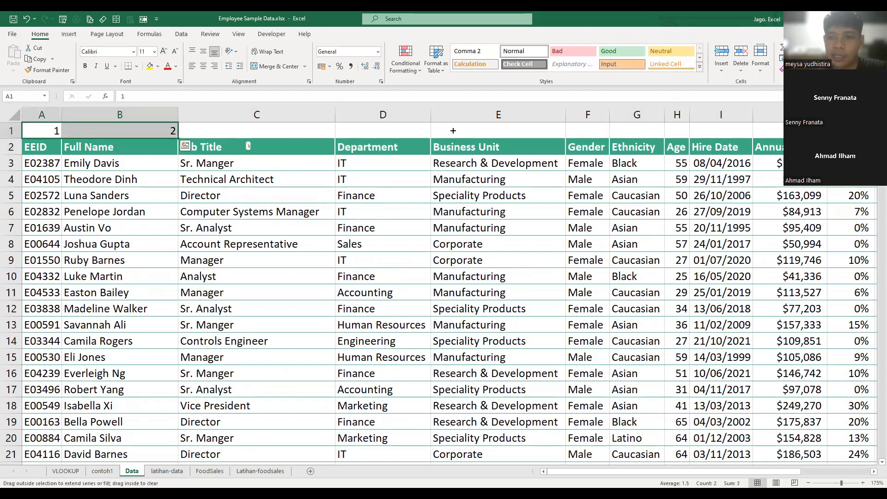
pyautogui.moveTo(248, 146); pyautogui.dragTo(740, 431)
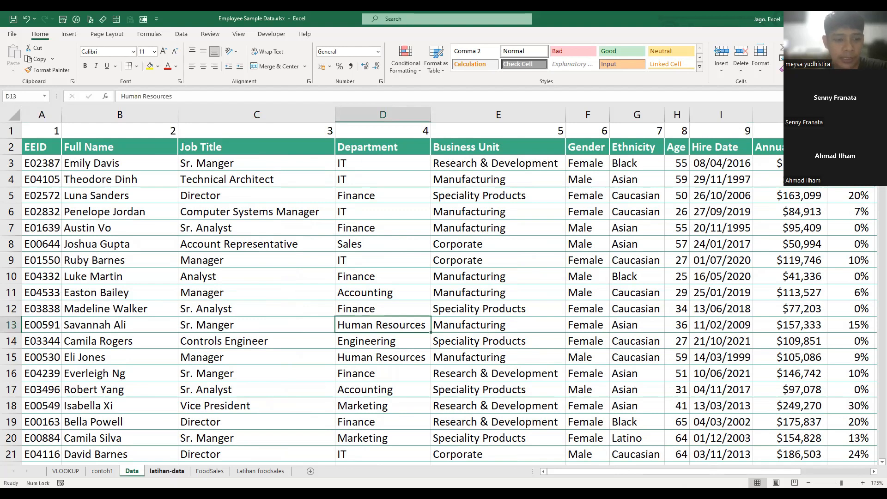
# - Widen column C on the latihan-data sheet to about three times its width, with C3 selected beside Full Name
pyautogui.click(167, 471)
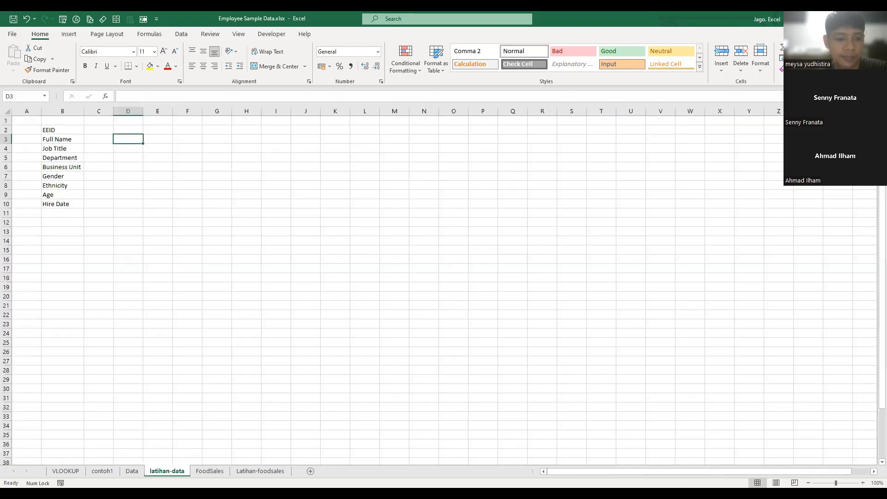
pyautogui.click(133, 471)
pyautogui.click(167, 471)
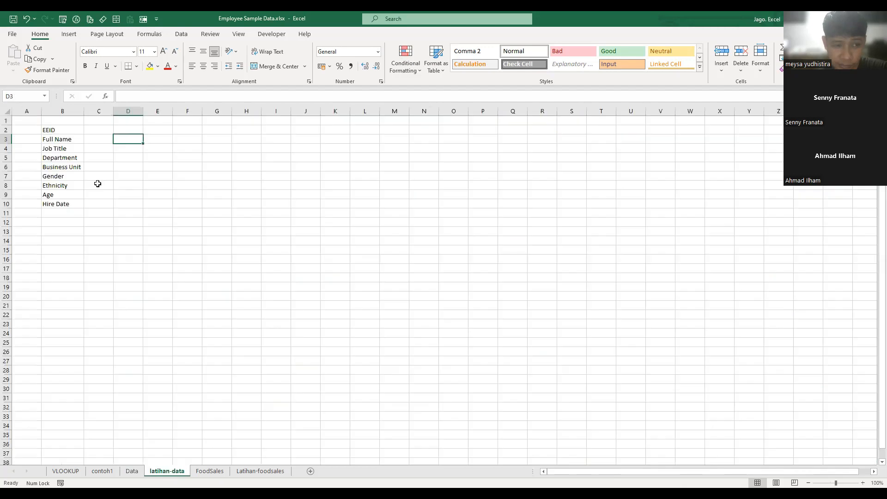
pyautogui.click(99, 129)
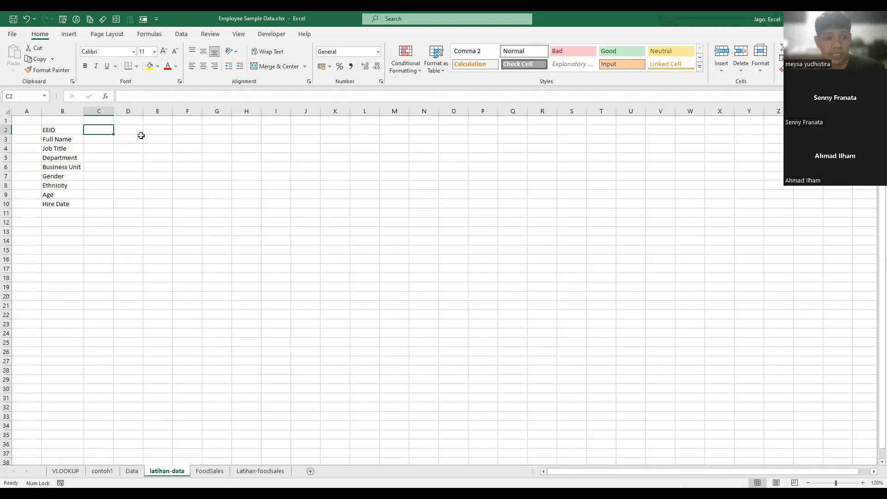
pyautogui.click(110, 140)
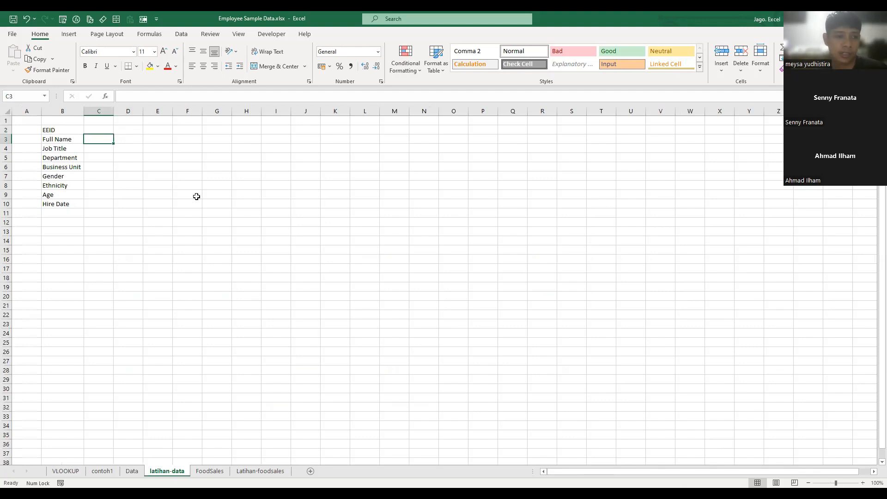
pyautogui.scroll(5, 187, 194)
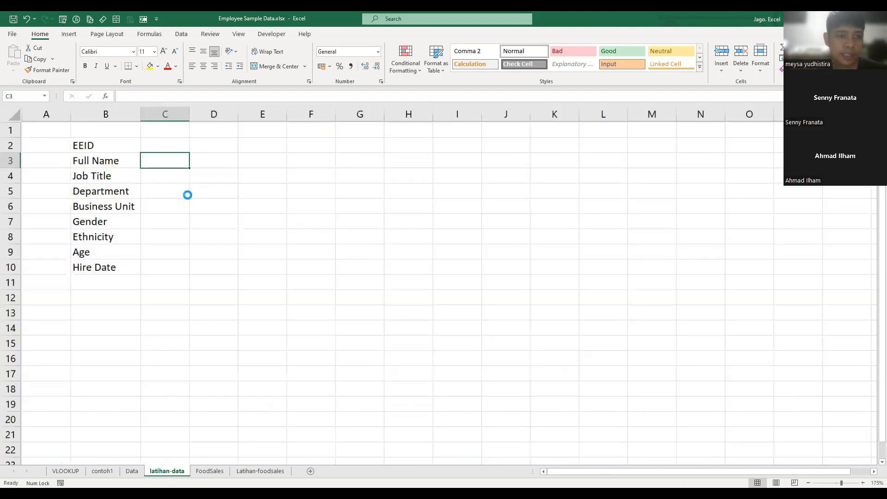
pyautogui.scroll(5, 187, 195)
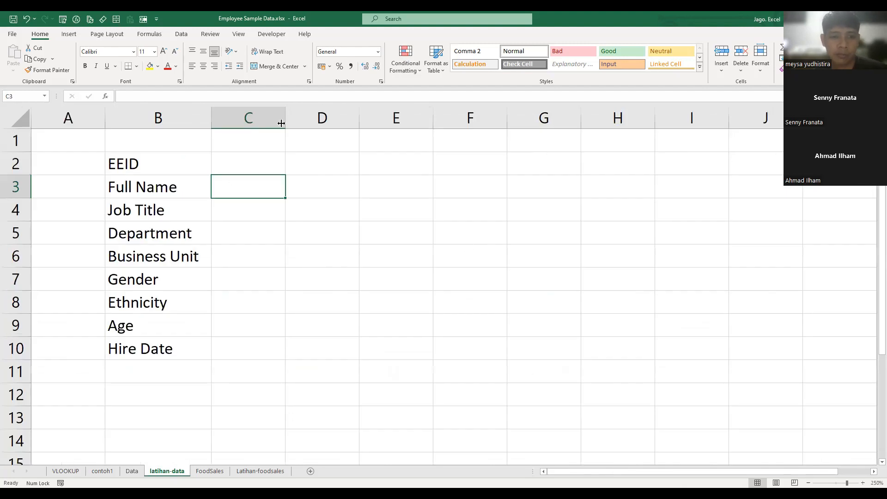
pyautogui.moveTo(284, 117); pyautogui.dragTo(430, 140)
pyautogui.write('=')
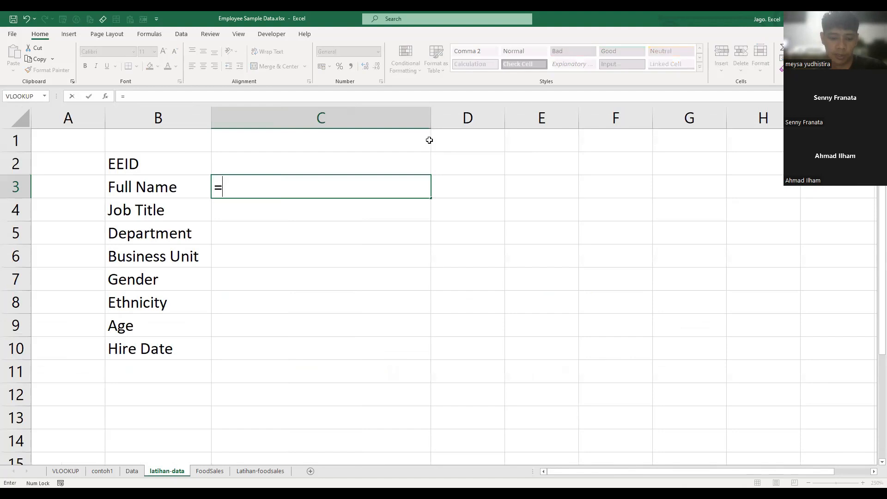
pyautogui.write('vl')
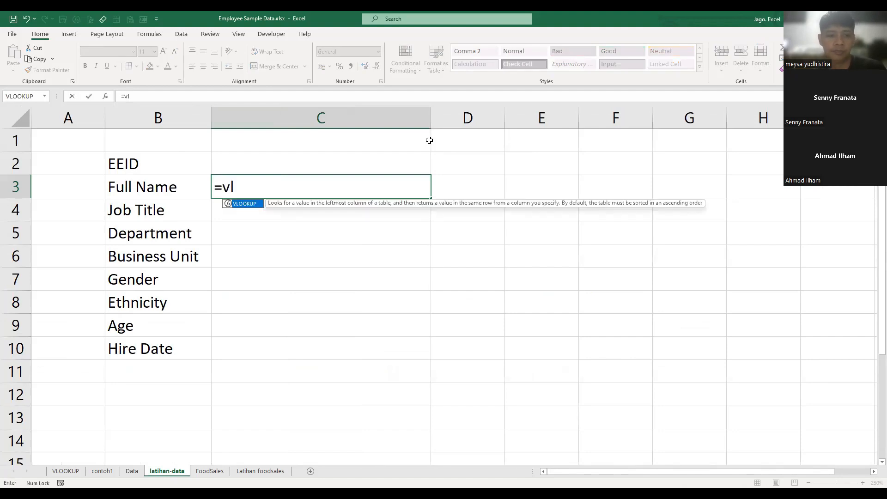
pyautogui.press('Tab')
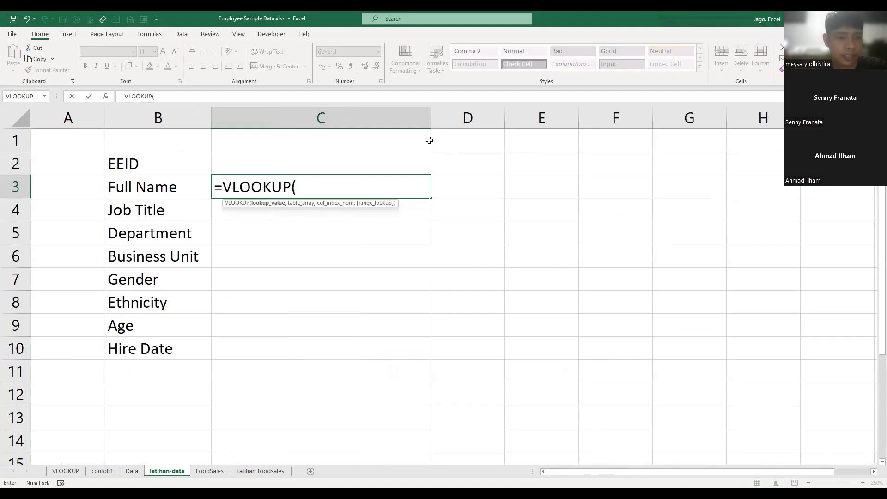
pyautogui.press('Escape')
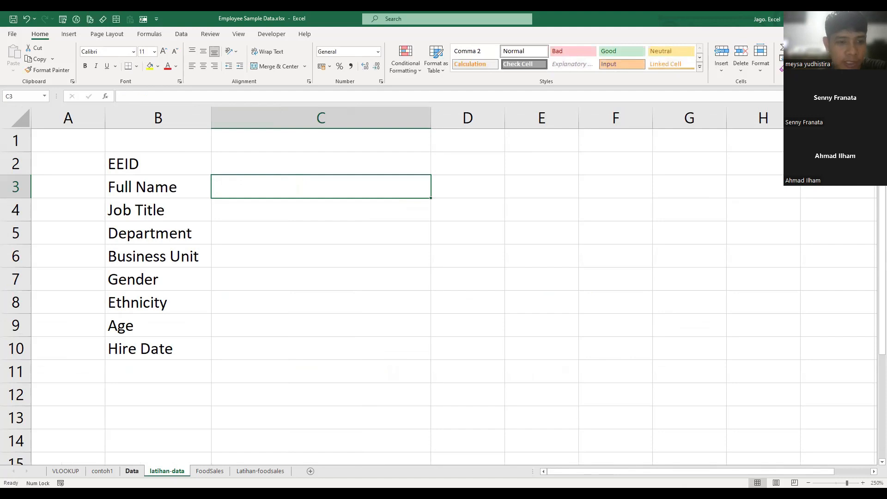
# - Select the whole employee table on the Data sheet from A2 to N1002 and examine where its last rows end
pyautogui.hotkey('ctrl', 'pageup')
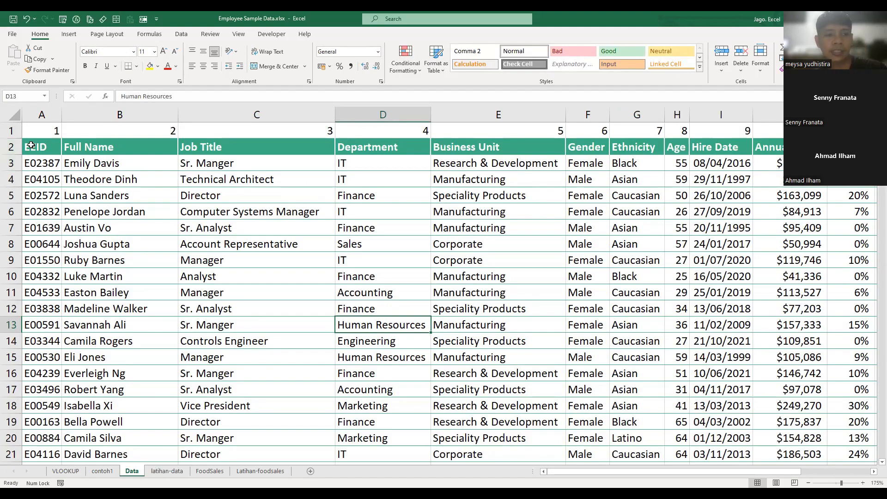
pyautogui.click(31, 145)
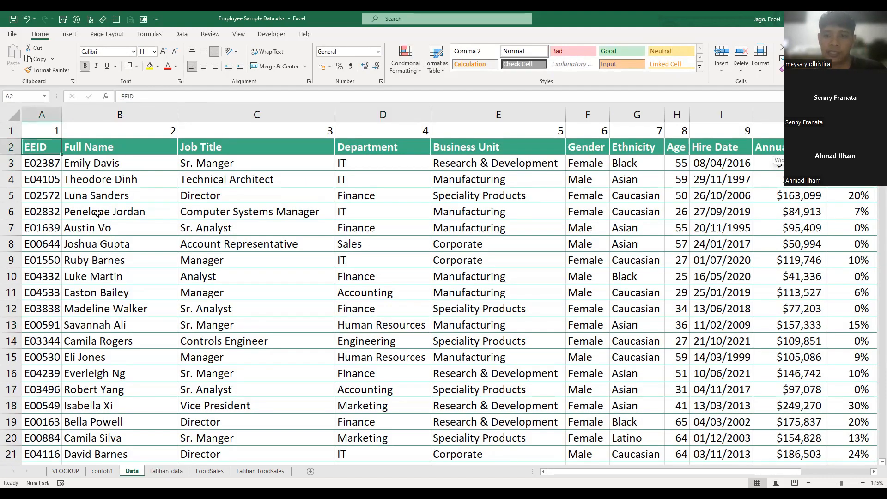
pyautogui.hotkey('ctrl', 'shift', 'Right')
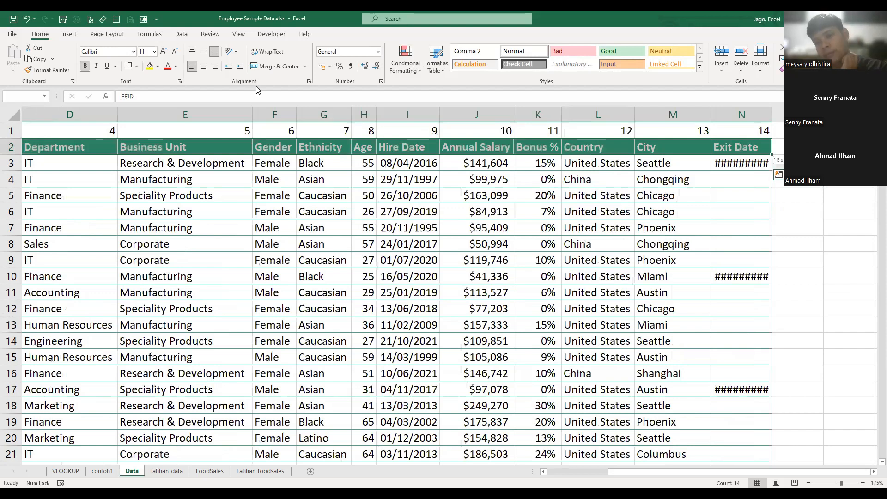
pyautogui.hotkey('ctrl', 'shift', 'Down')
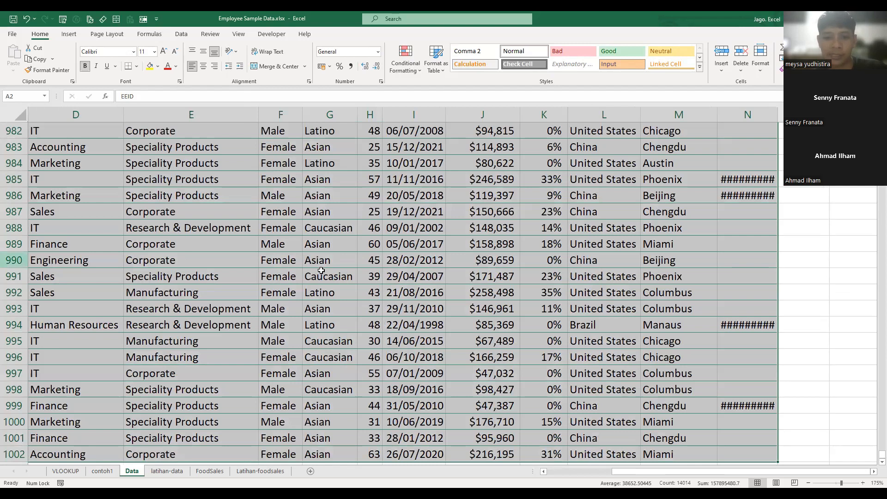
pyautogui.scroll(-2, 322, 271)
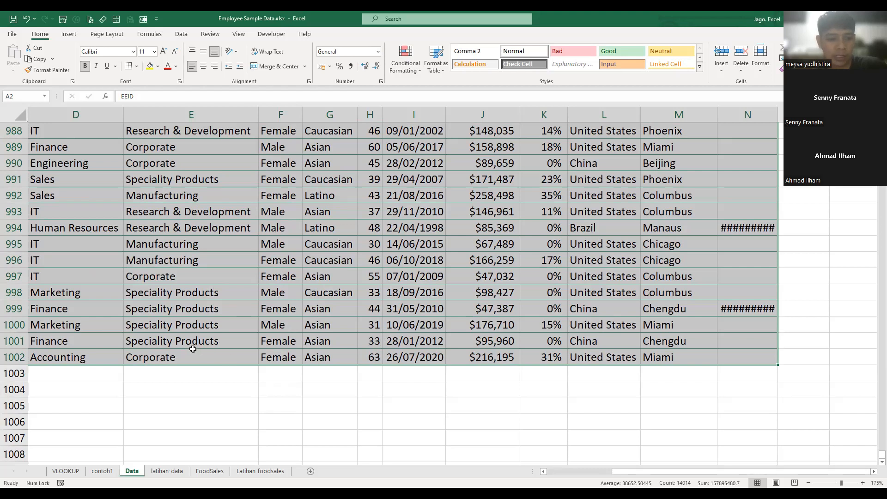
pyautogui.click(230, 391)
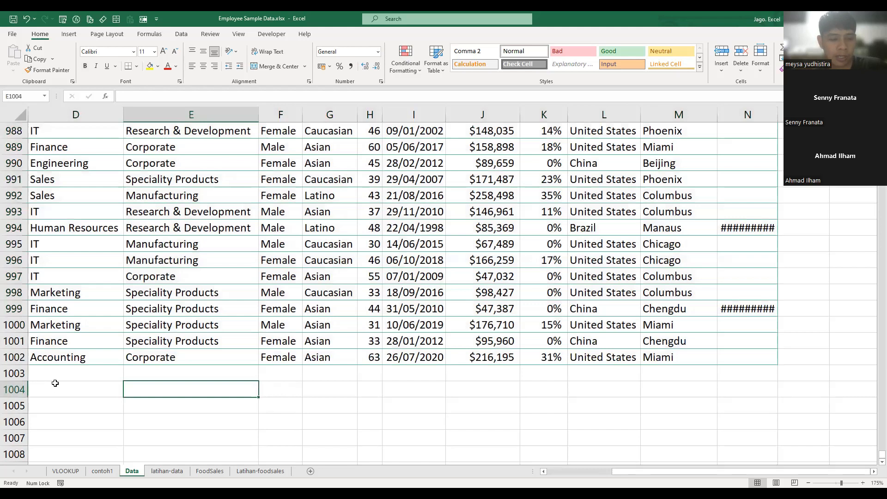
pyautogui.click(103, 372)
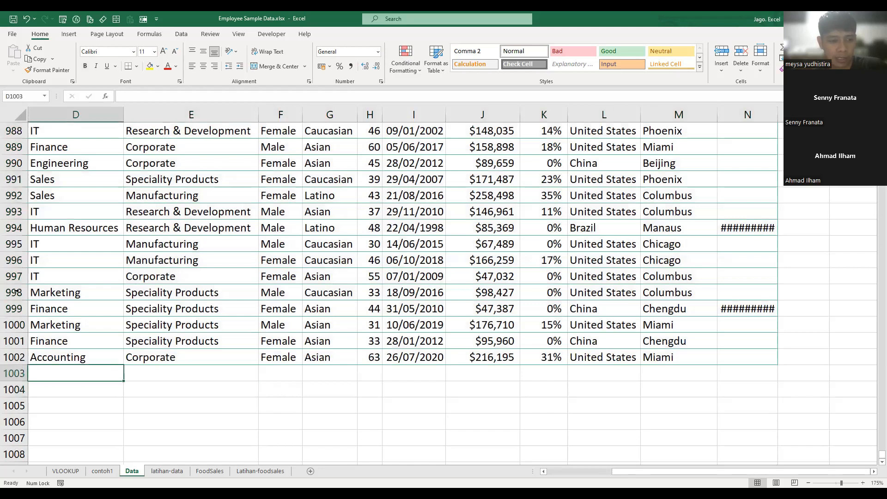
pyautogui.moveTo(16, 292); pyautogui.dragTo(16, 325)
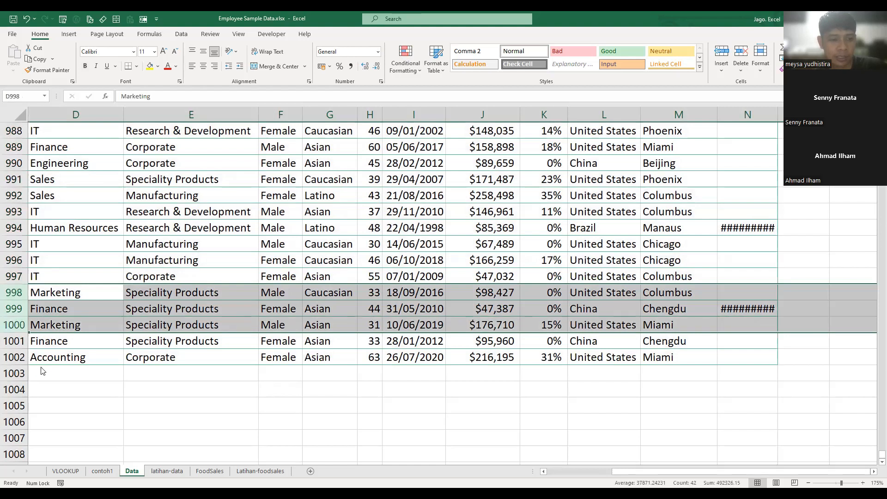
pyautogui.rightClick(21, 290)
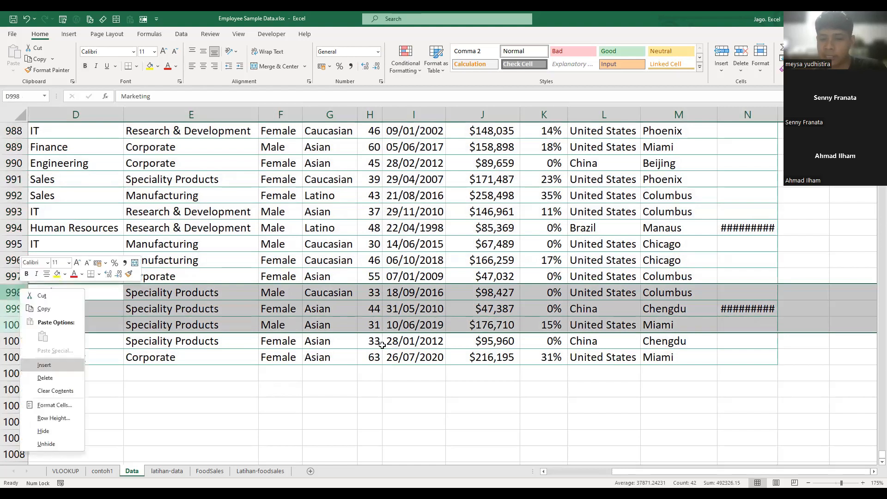
pyautogui.press('Return')
pyautogui.hotkey('ctrl', 'z')
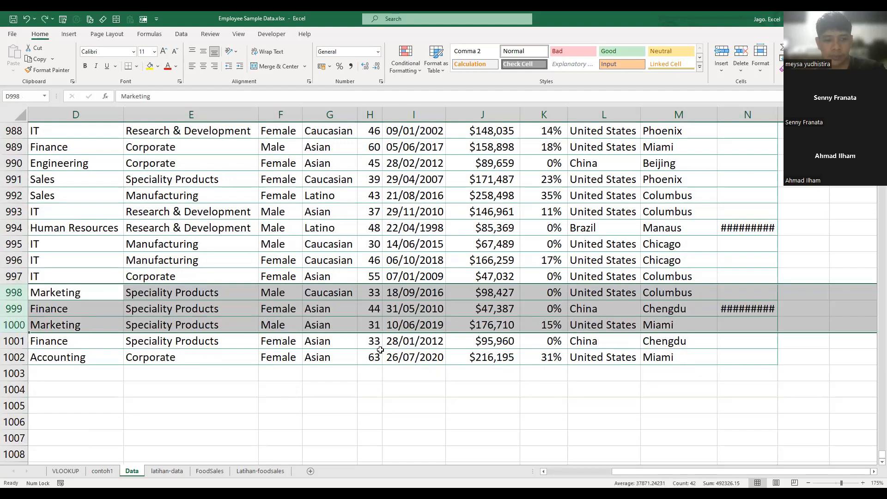
pyautogui.click(263, 368)
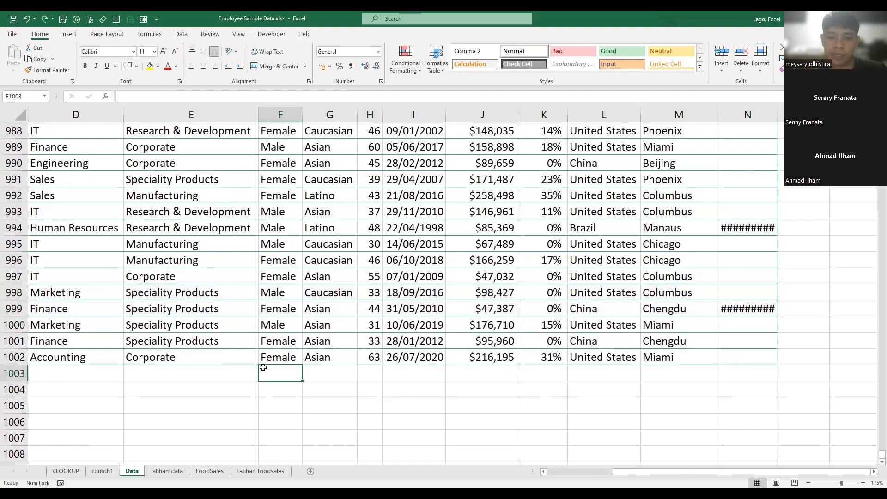
# - Convert the employee data range A2:N1002 on the Data sheet into a table with headers
pyautogui.press('Up')
pyautogui.hotkey('ctrl', 'Left')
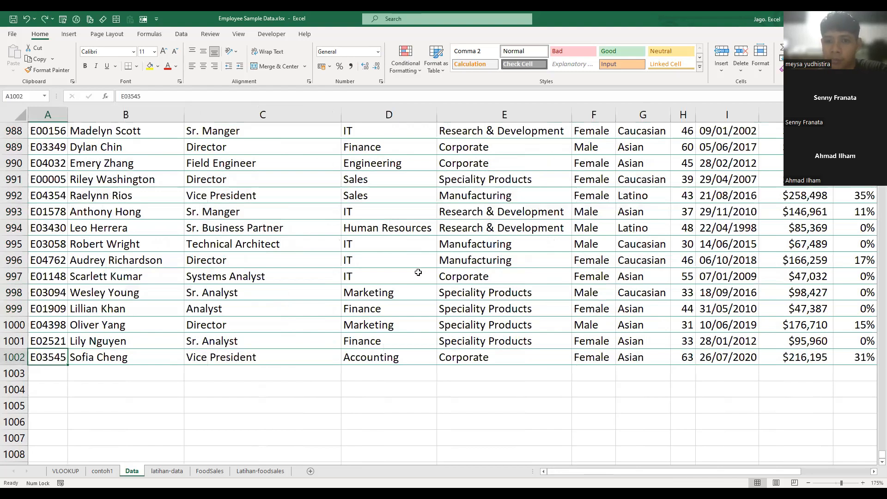
pyautogui.hotkey('ctrl', 'shift', 'Up')
pyautogui.hotkey('ctrl', 'shift', 'Right')
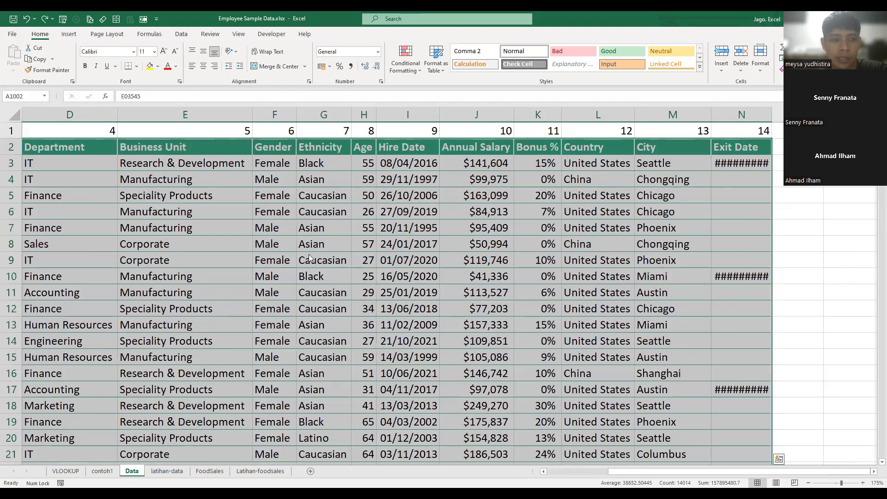
pyautogui.hotkey('alt', 'n')
pyautogui.press('t')
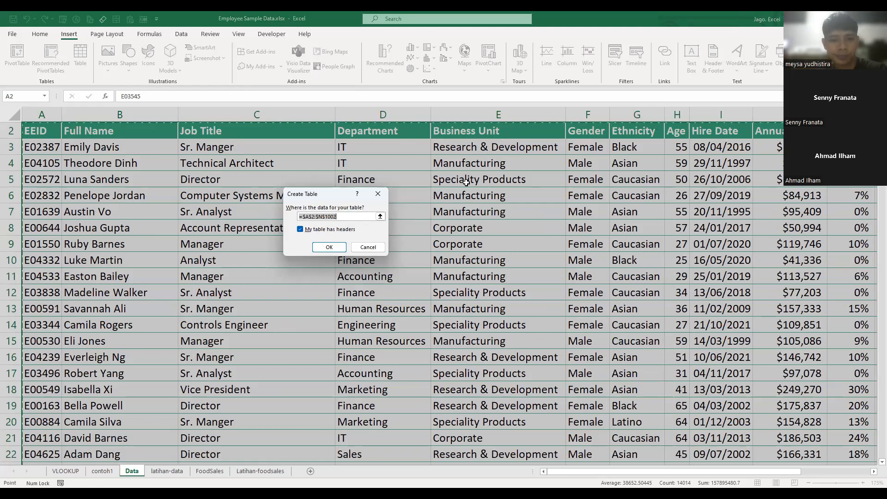
pyautogui.click(329, 248)
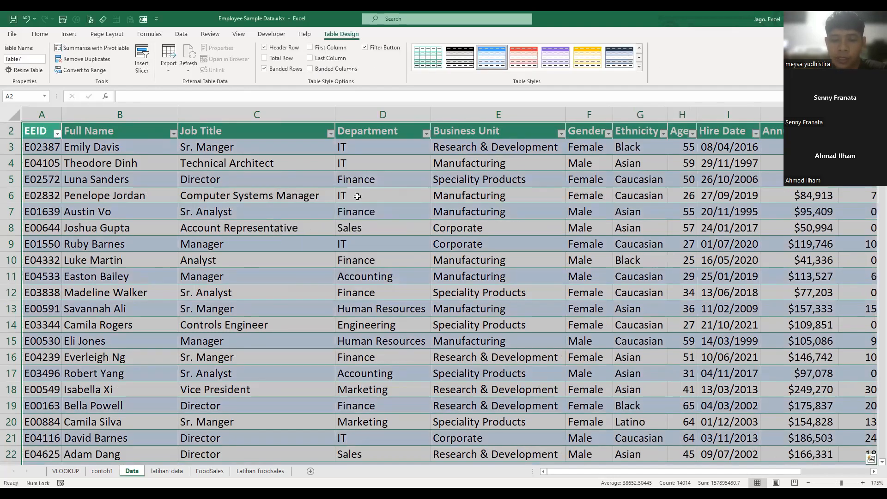
pyautogui.scroll(1, 322, 190)
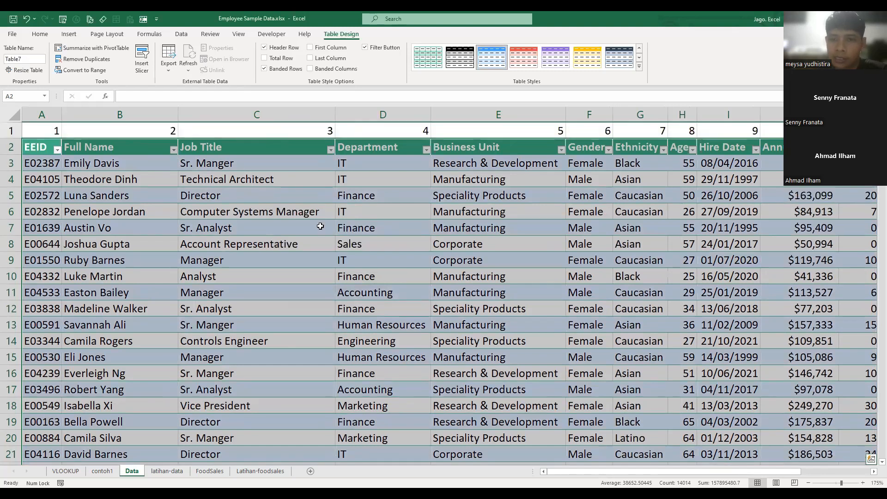
pyautogui.click(451, 222)
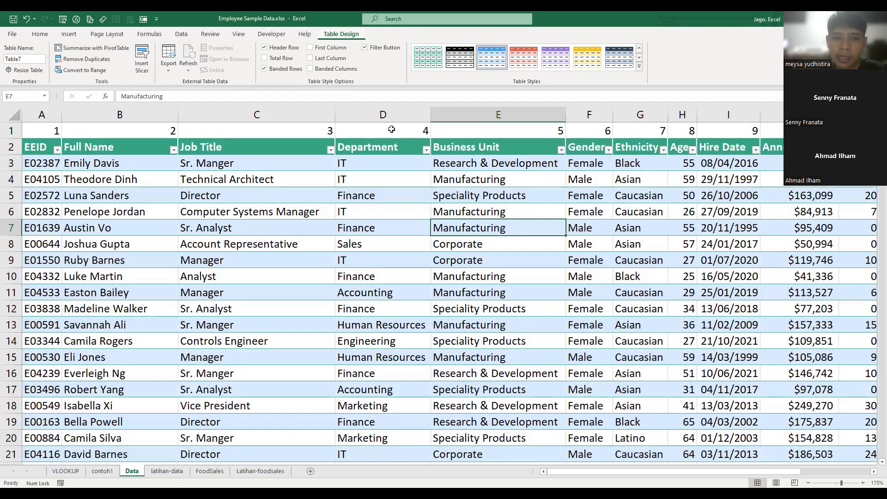
# - Rename the employee table on the Data sheet as dataPegawai
pyautogui.click(423, 131)
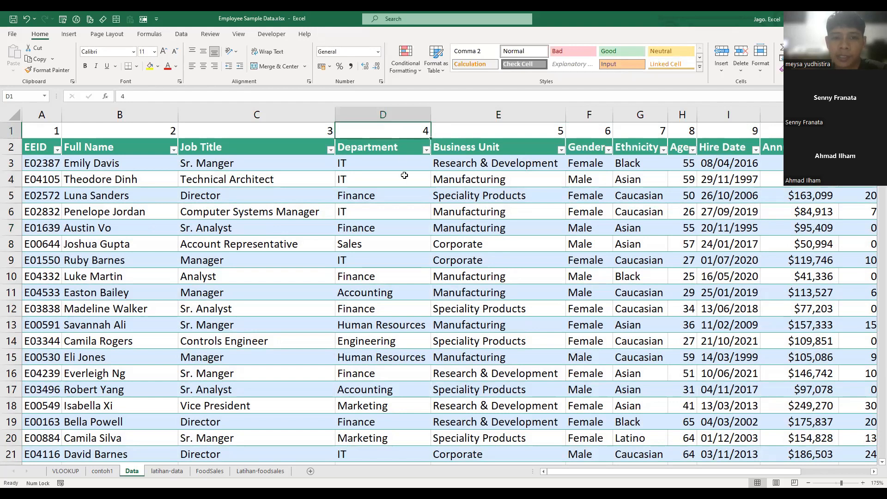
pyautogui.click(391, 163)
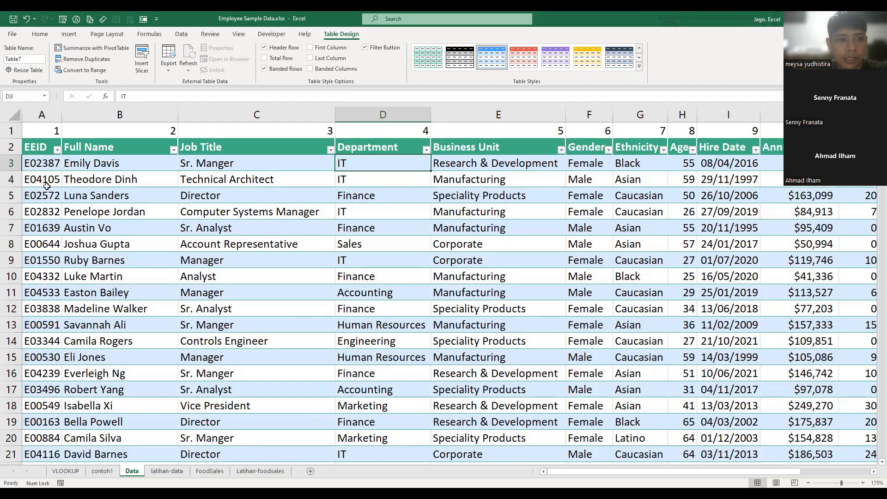
pyautogui.click(83, 164)
pyautogui.click(34, 60)
pyautogui.write('data')
pyautogui.write('karyawan')
pyautogui.press('BackSpace')
pyautogui.press('BackSpace')
pyautogui.press('BackSpace')
pyautogui.press('BackSpace')
pyautogui.press('BackSpace')
pyautogui.press('BackSpace')
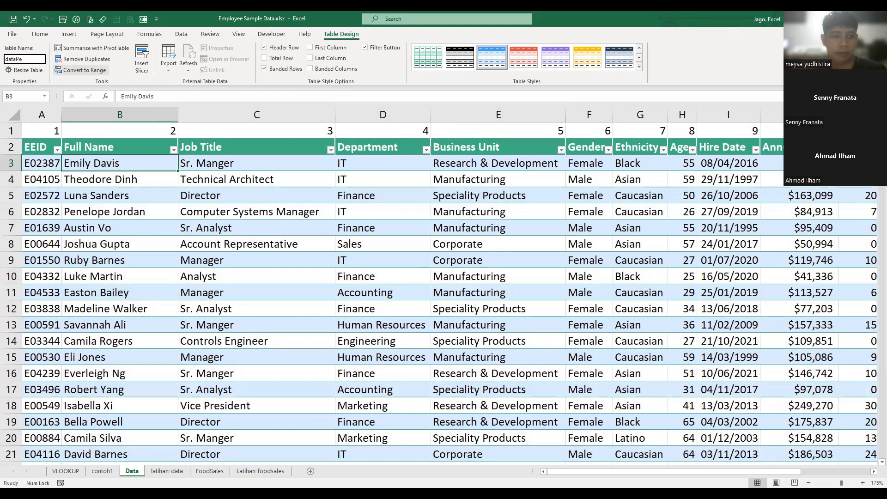
pyautogui.write('Pegawai')
pyautogui.press('Return')
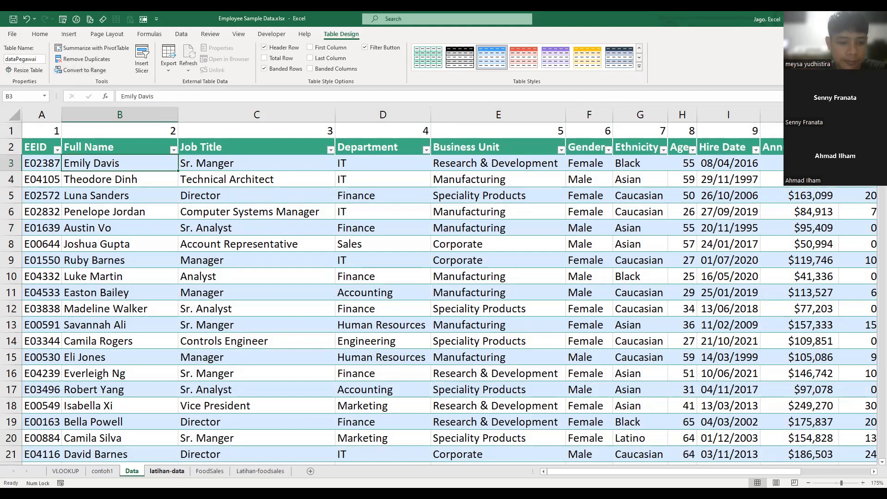
# - Start a VLOOKUP in C3 on the latihan-data sheet with $C$2 as lookup value and dataPegawai as table array
pyautogui.click(167, 471)
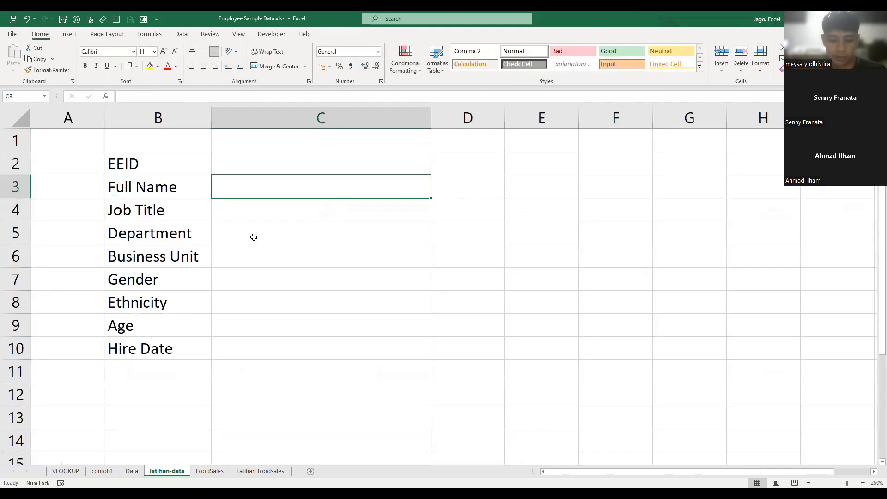
pyautogui.write('=')
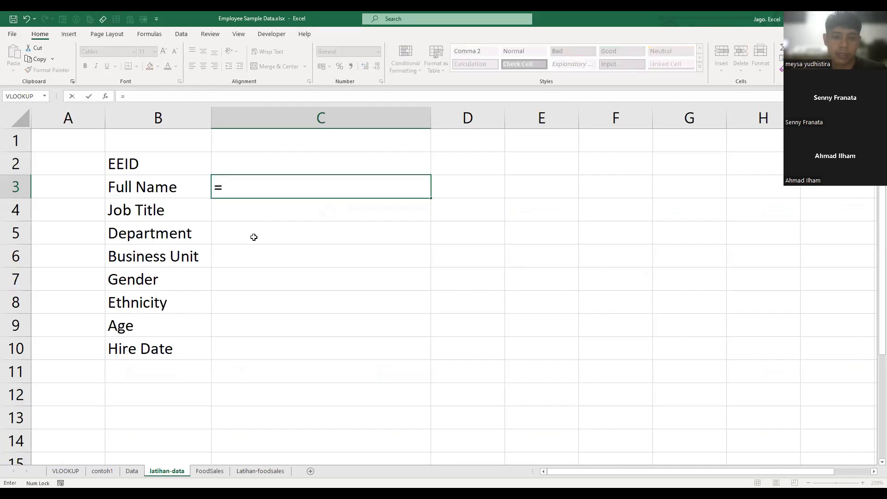
pyautogui.write('vl')
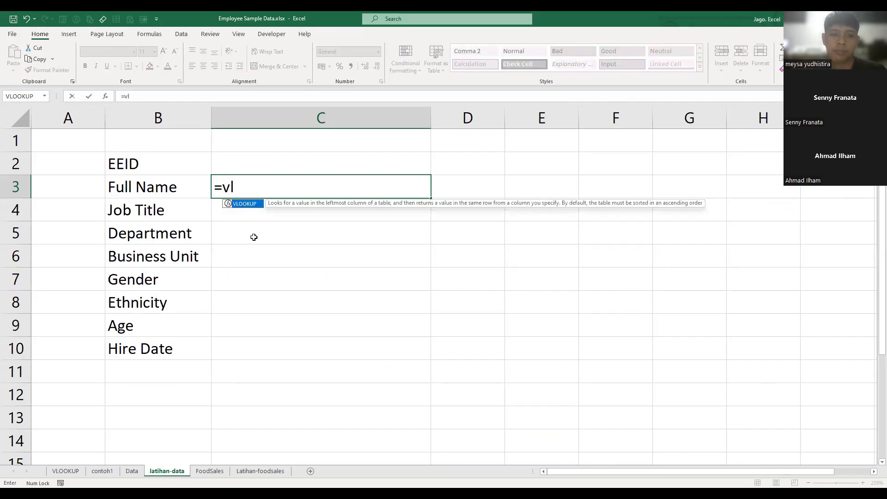
pyautogui.press('Tab')
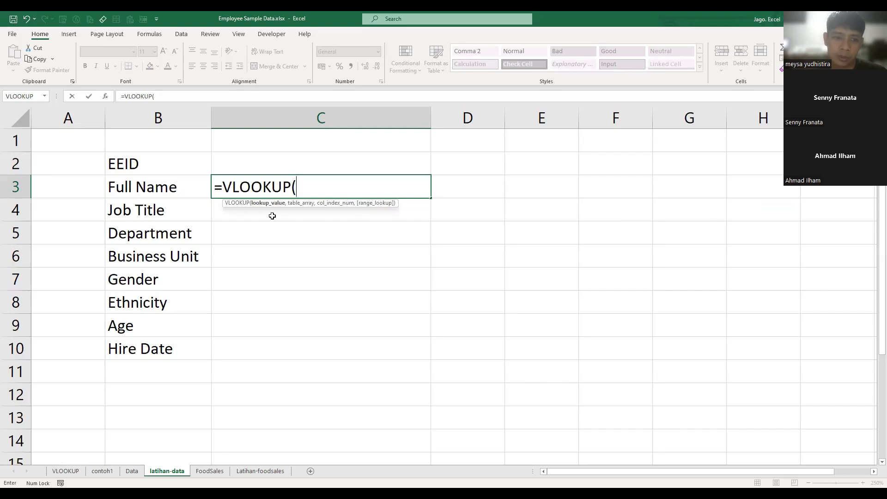
pyautogui.click(274, 158)
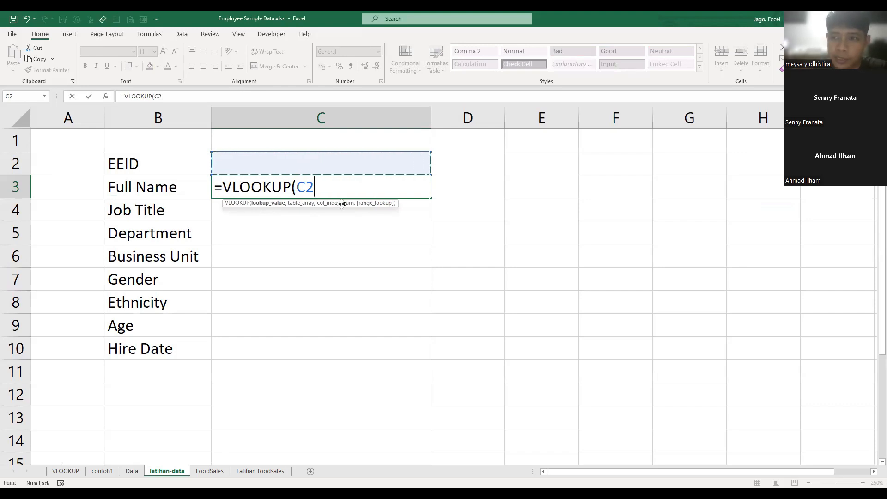
pyautogui.press('F4')
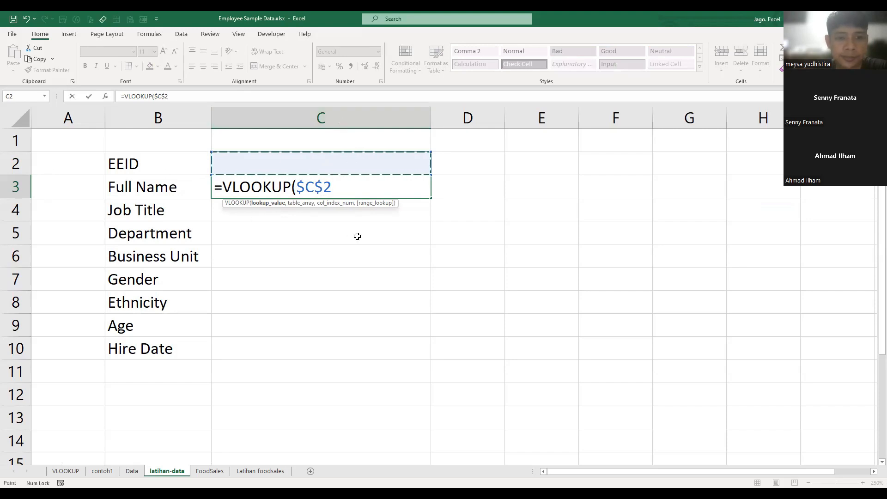
pyautogui.write(',')
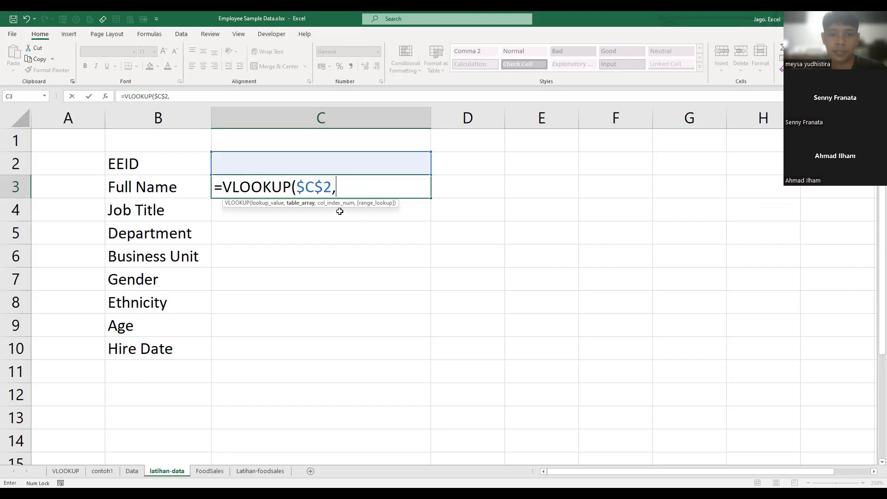
pyautogui.write('dataPegawai,')
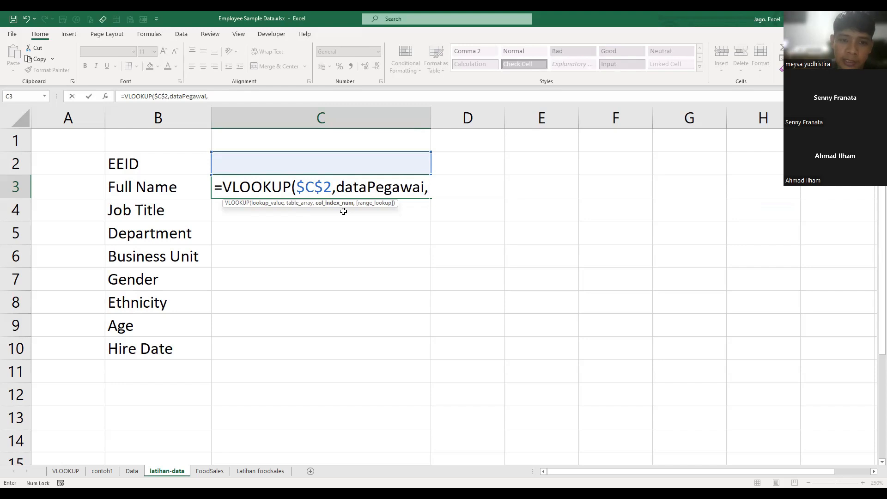
pyautogui.click(132, 471)
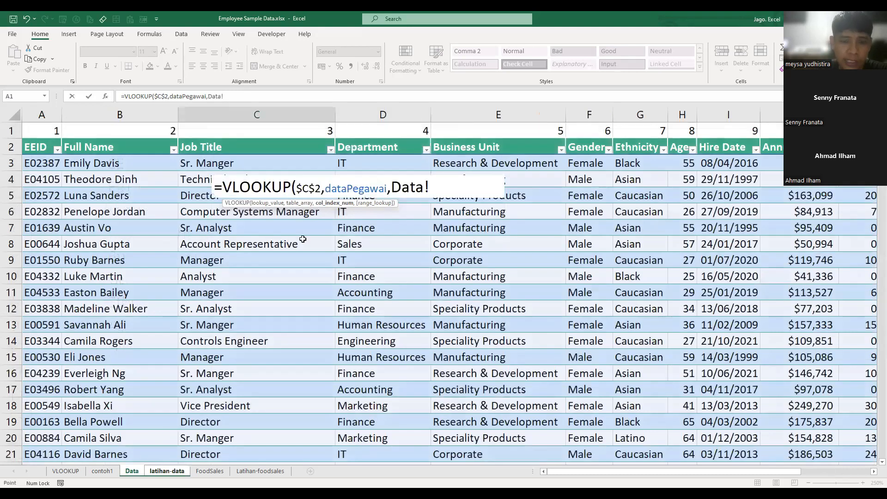
pyautogui.moveTo(532, 188); pyautogui.dragTo(429, 195)
pyautogui.press('BackSpace')
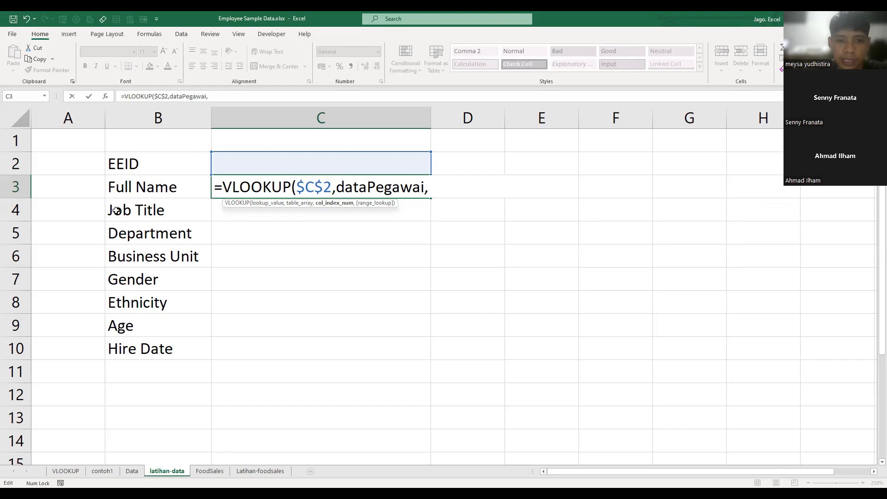
pyautogui.click(76, 189)
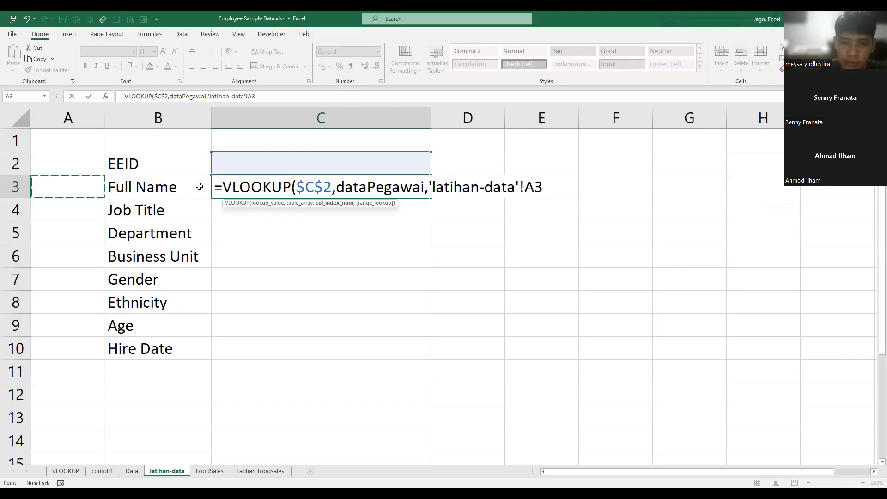
pyautogui.press('BackSpace')
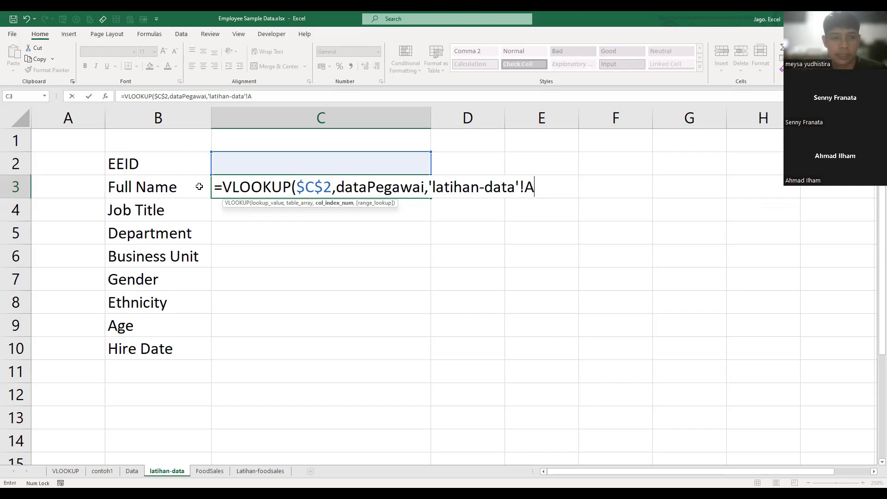
pyautogui.press('BackSpace')
pyautogui.press('BackSpace')
pyautogui.press('BackSpace')
pyautogui.press('BackSpace')
pyautogui.press('BackSpace')
pyautogui.press('BackSpace')
pyautogui.press('BackSpace')
pyautogui.press('BackSpace')
pyautogui.press('BackSpace')
pyautogui.press('BackSpace')
pyautogui.press('BackSpace')
pyautogui.press('BackSpace')
pyautogui.press('BackSpace')
pyautogui.press('BackSpace')
pyautogui.press('BackSpace')
pyautogui.press('BackSpace')
# - Complete the VLOOKUP in C3 with A3 as the column index and 0 for an exact match
pyautogui.write('a3')
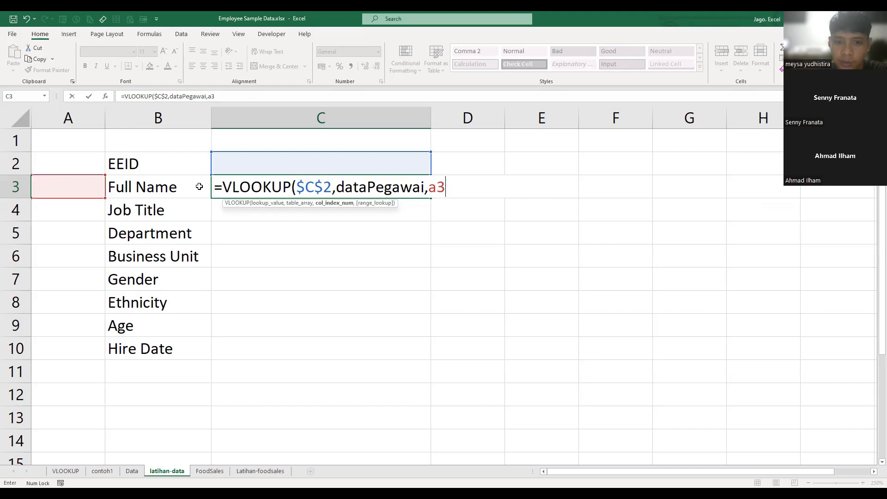
pyautogui.write(',0')
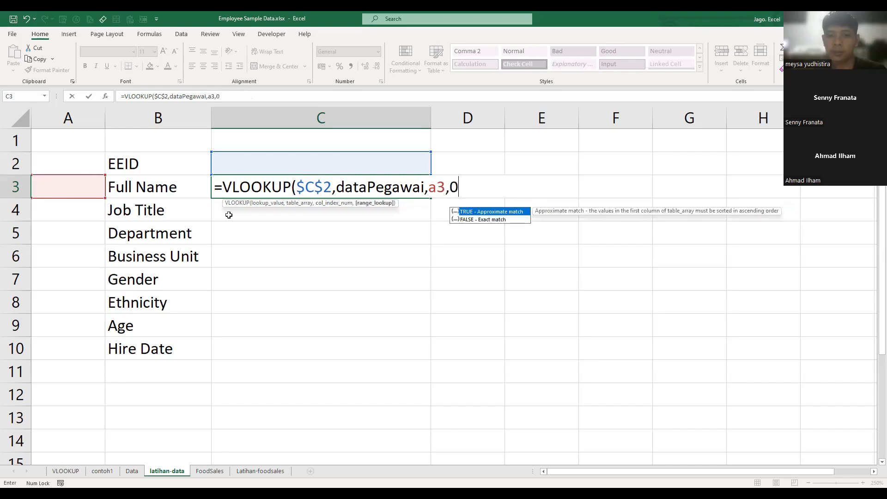
pyautogui.press('Return')
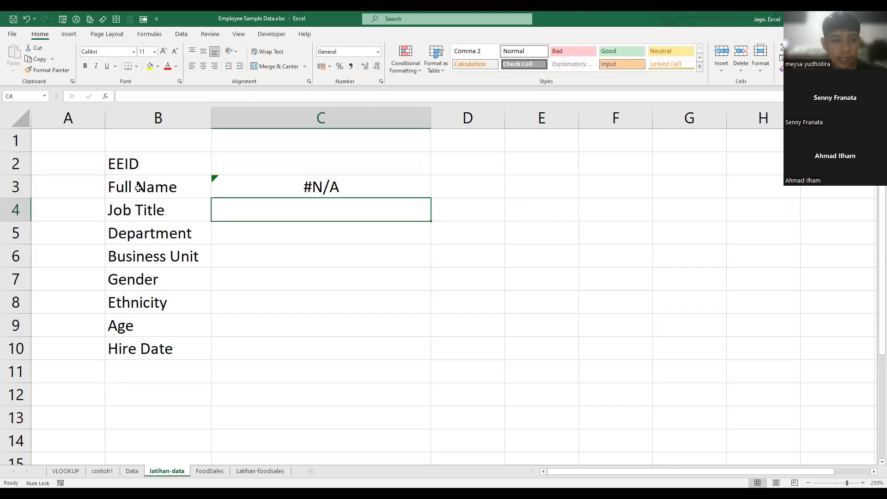
pyautogui.click(138, 188)
pyautogui.click(323, 195)
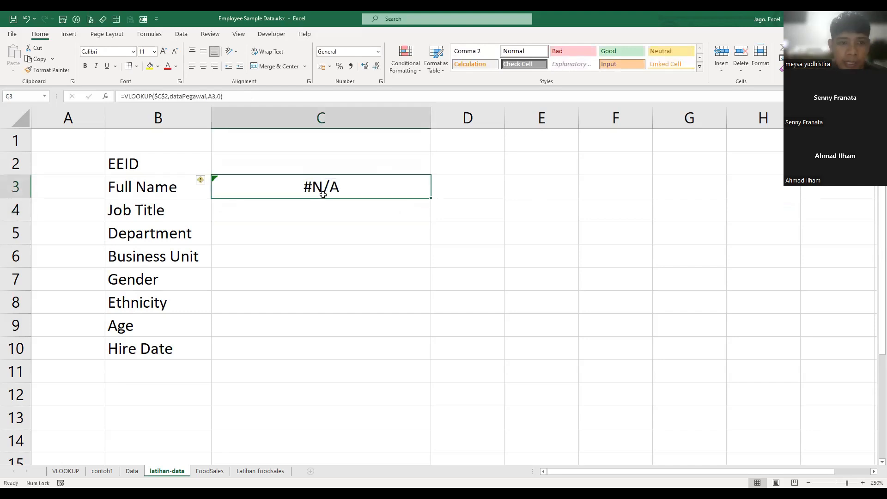
# - Enter the Full Name column number 2 in A3 on the latihan-data sheet and fill it down to A10
pyautogui.click(61, 191)
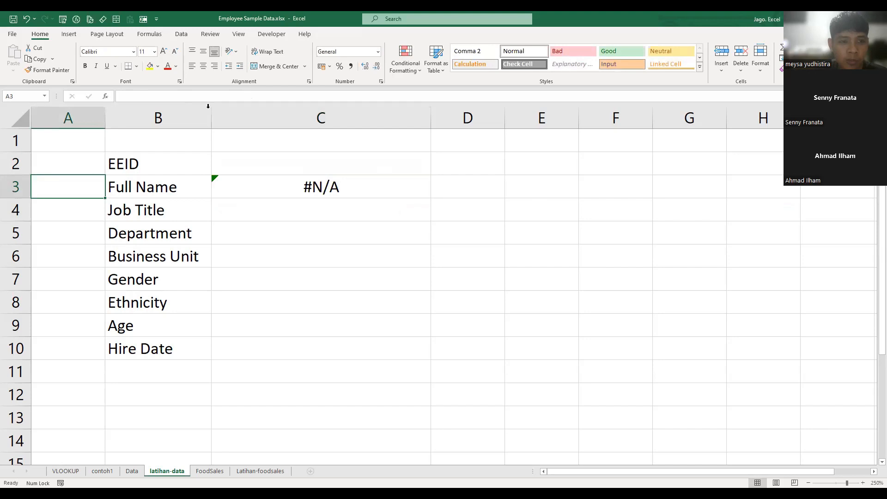
pyautogui.hotkey('ctrl', 'pageup')
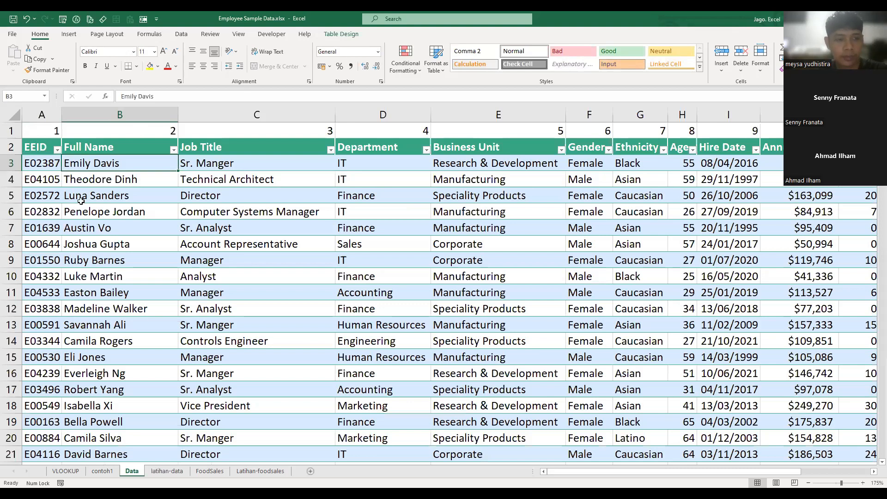
pyautogui.hotkey('ctrl', 'pagedown')
pyautogui.click(87, 182)
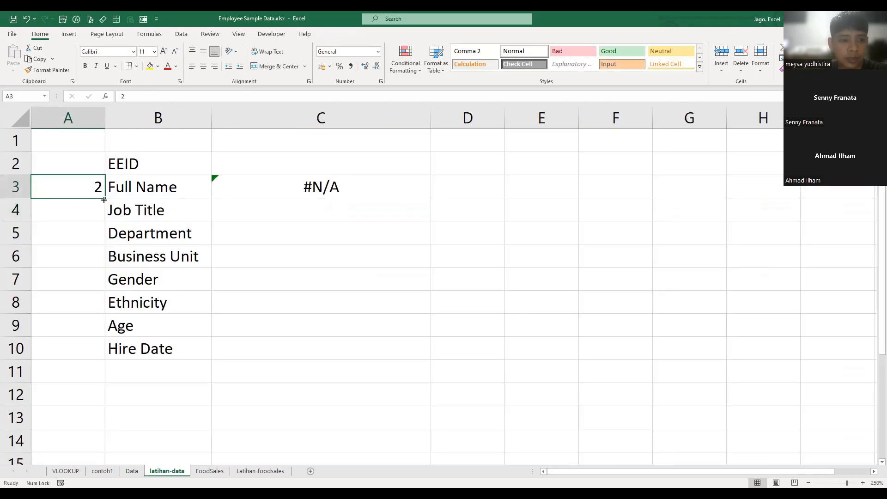
pyautogui.doubleClick(106, 198)
pyautogui.click(292, 214)
pyautogui.click(79, 188)
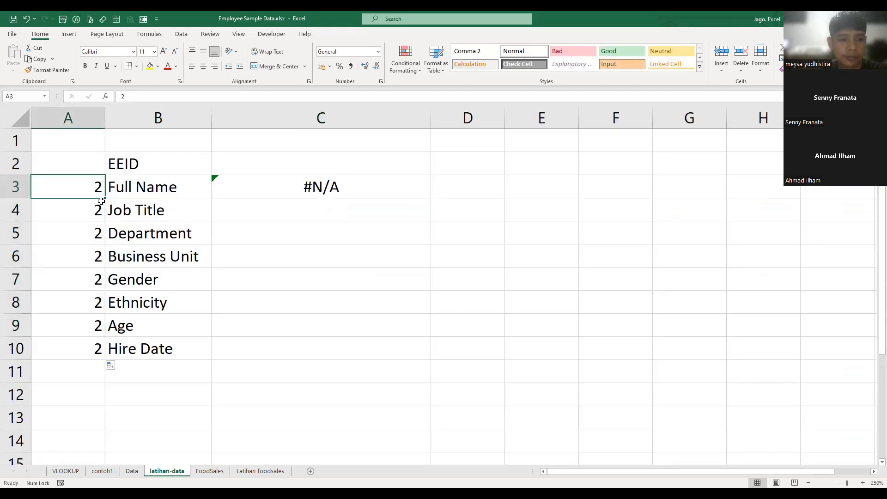
# - Set the column number beside Job Title in A4 to 3
pyautogui.click(100, 211)
pyautogui.write('3')
pyautogui.click(99, 211)
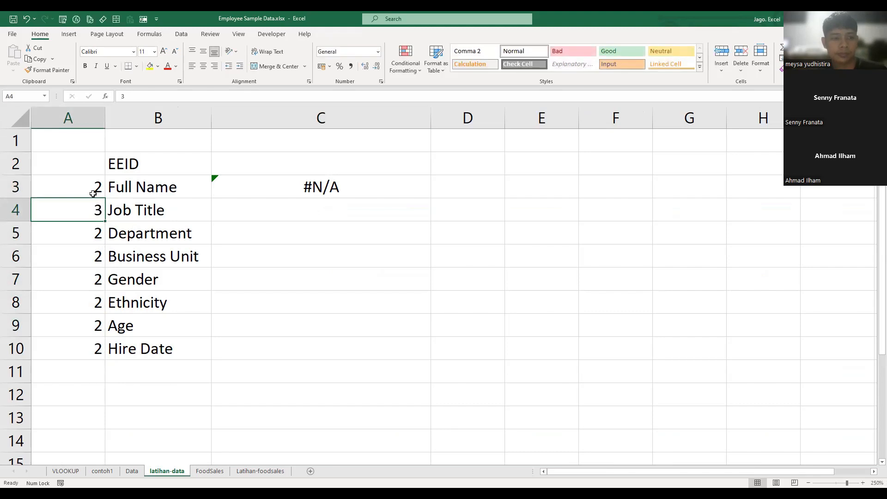
# - Extend the column-number series from A3:A4 down to A10 and review the VLOOKUP formula in C3
pyautogui.moveTo(93, 188); pyautogui.dragTo(99, 206)
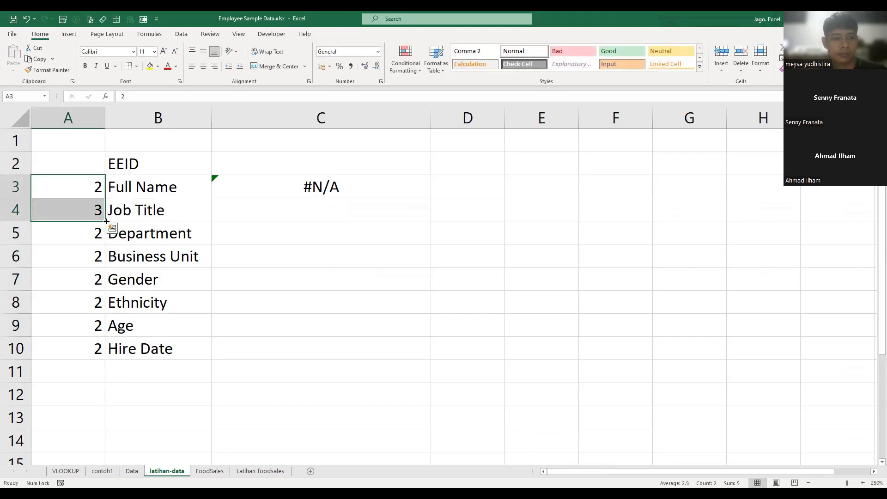
pyautogui.doubleClick(105, 208)
pyautogui.click(267, 275)
pyautogui.click(300, 186)
pyautogui.press('F2')
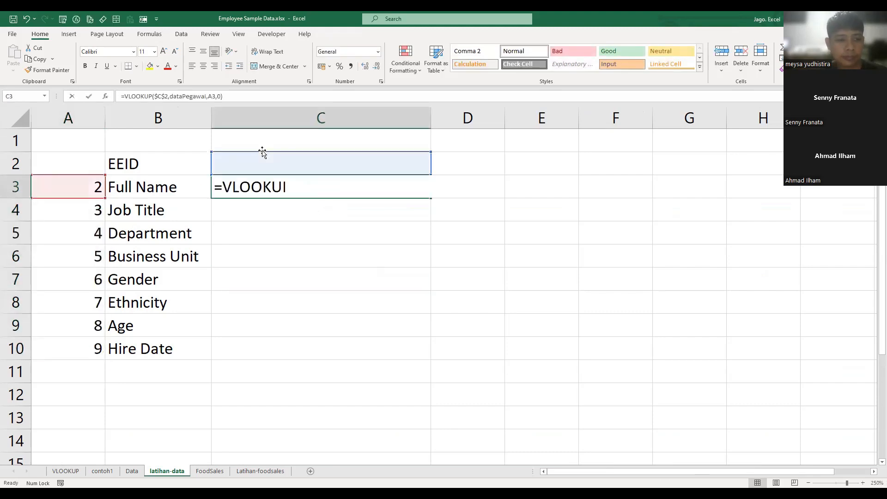
pyautogui.press('Escape')
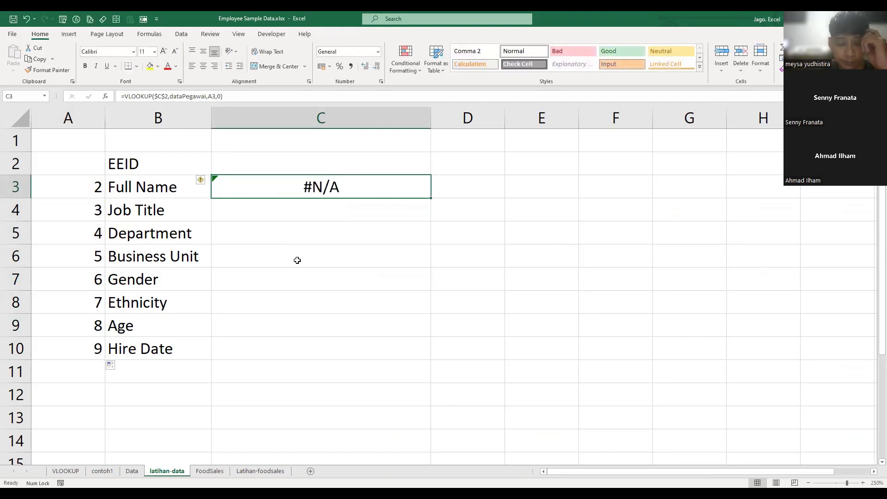
# - Copy the first employee's EEID from the Data sheet into C2 on the latihan-data sheet
pyautogui.click(293, 161)
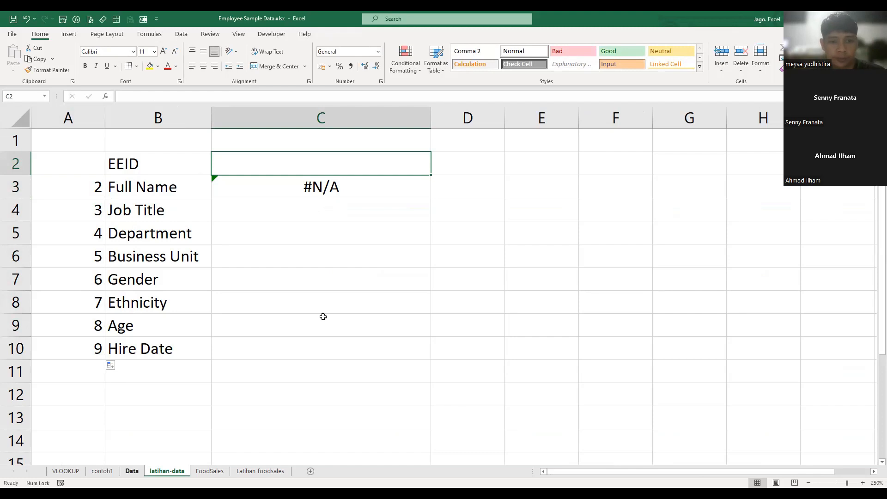
pyautogui.hotkey('ctrl', 'pageup')
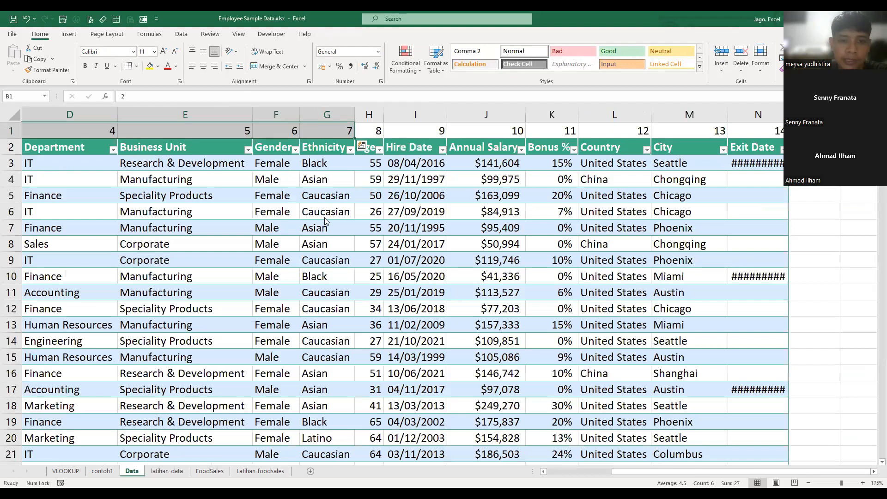
pyautogui.hotkey('ctrl', 'c')
pyautogui.hotkey('ctrl', 'pagedown')
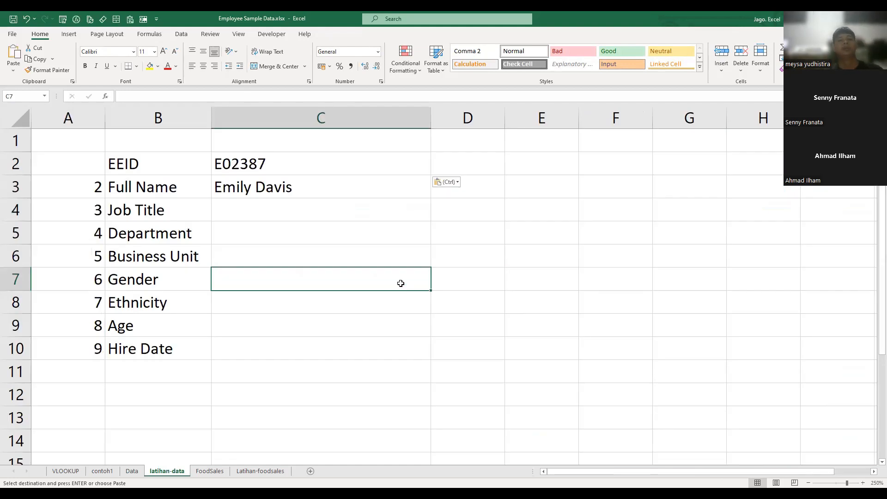
# - Fill the VLOOKUP formula from C3 down to C10 and format the Hire Date result in C10 as Short Date
pyautogui.click(291, 189)
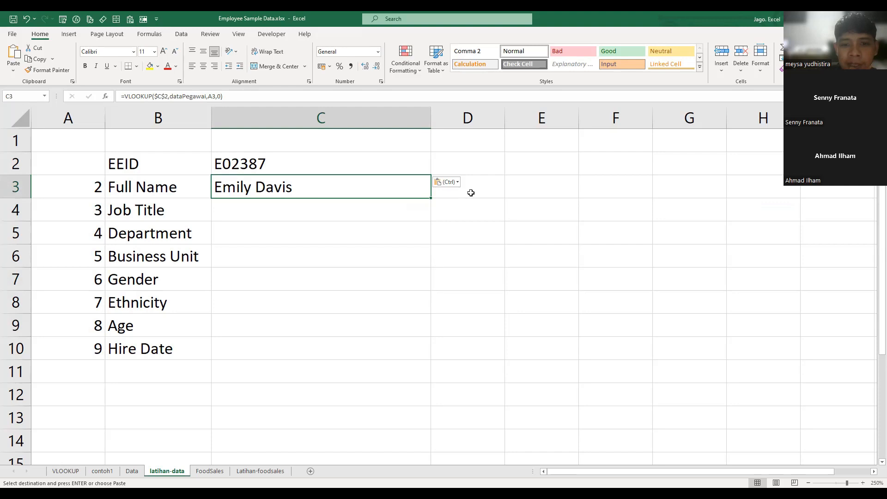
pyautogui.doubleClick(431, 198)
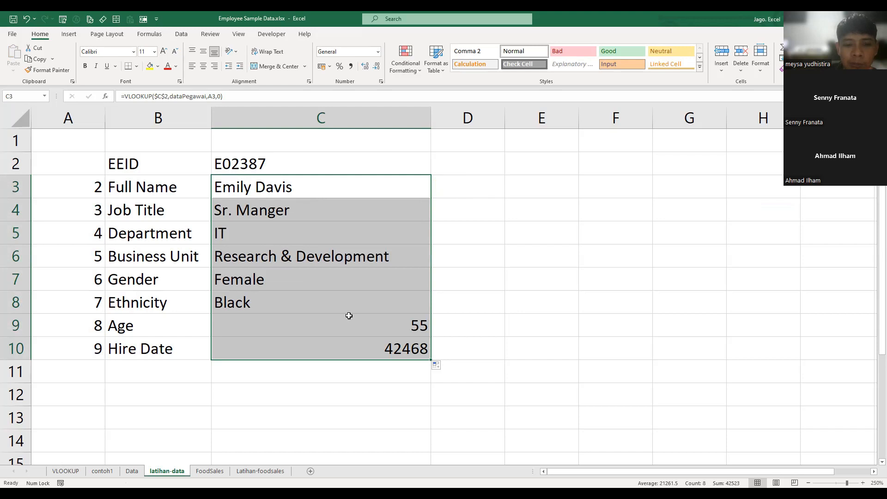
pyautogui.click(150, 348)
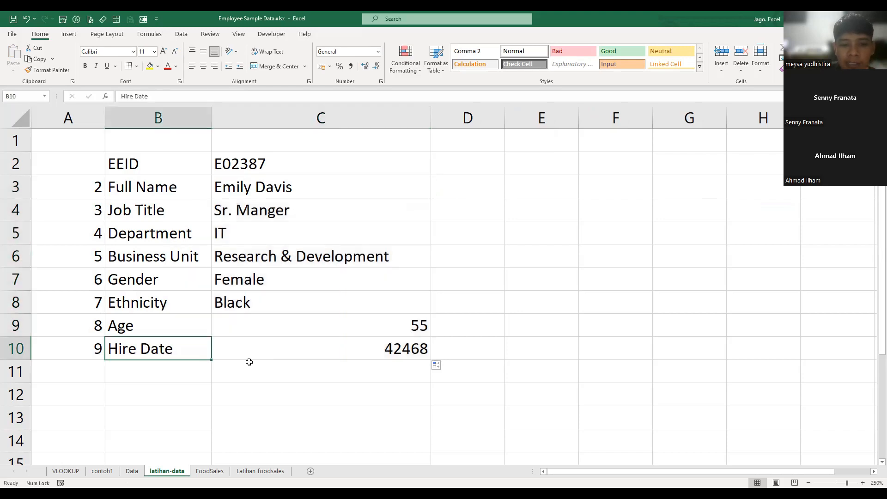
pyautogui.click(409, 350)
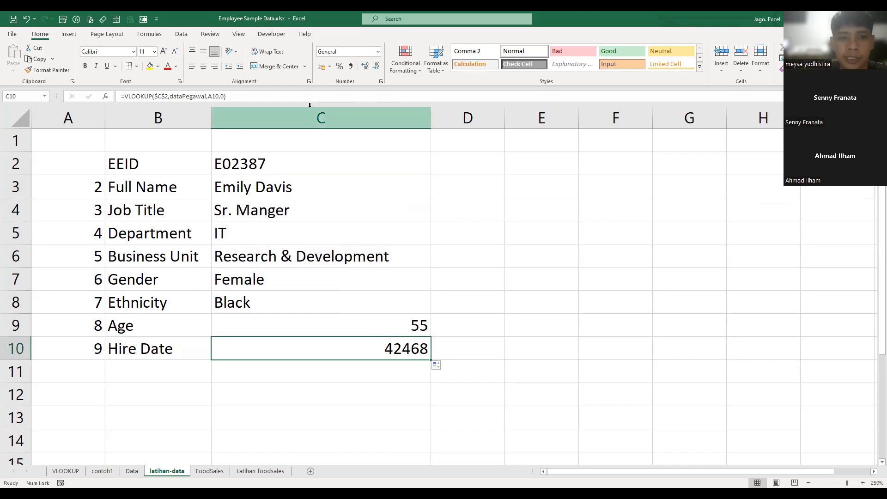
pyautogui.click(378, 51)
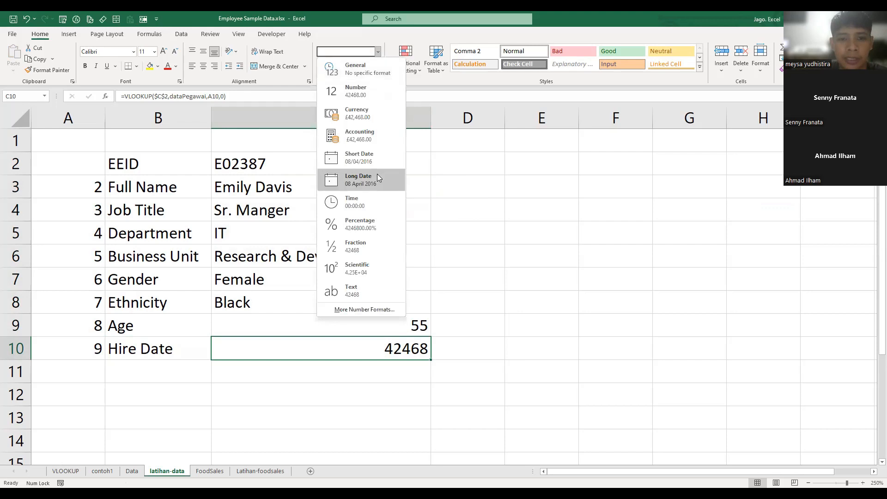
pyautogui.click(375, 164)
pyautogui.click(540, 301)
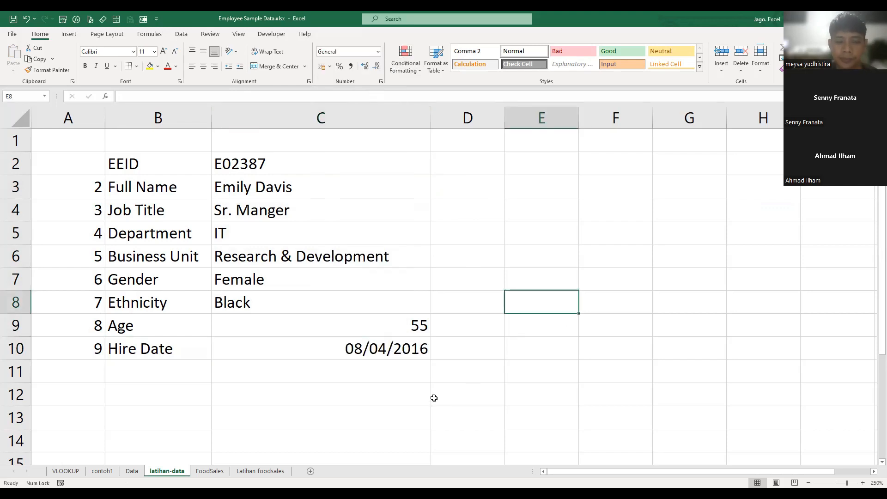
# - Right-align all of column C, after trying centre and left alignment
pyautogui.click(362, 118)
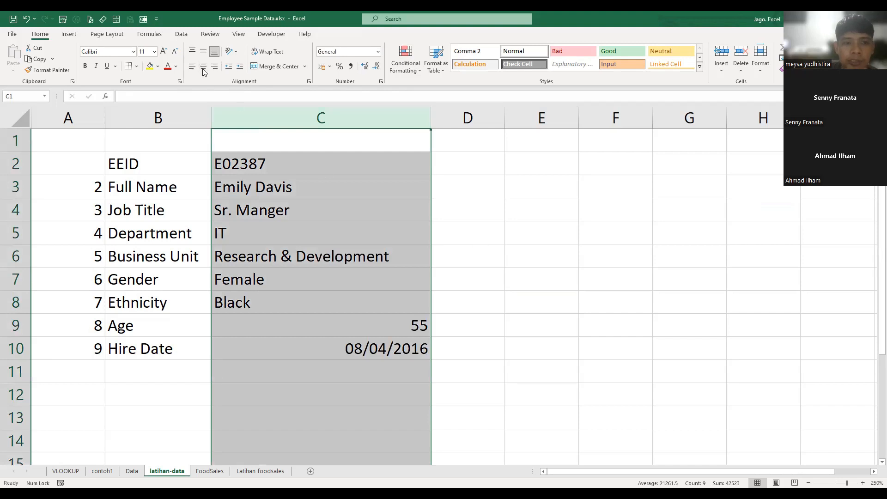
pyautogui.click(203, 67)
pyautogui.click(192, 66)
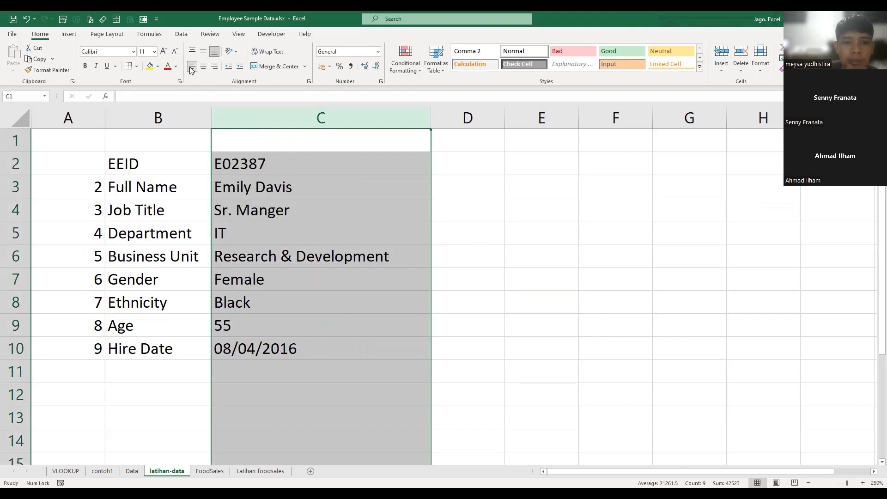
pyautogui.click(215, 66)
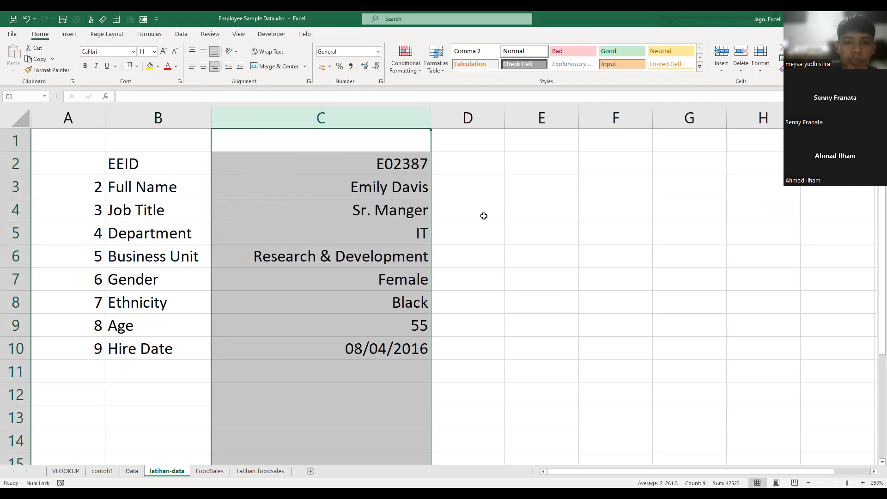
pyautogui.click(478, 225)
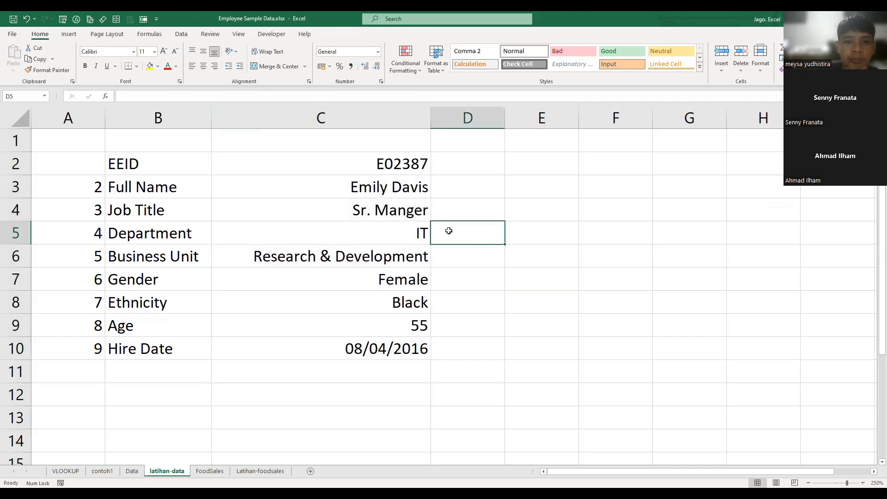
pyautogui.click(374, 169)
pyautogui.click(461, 272)
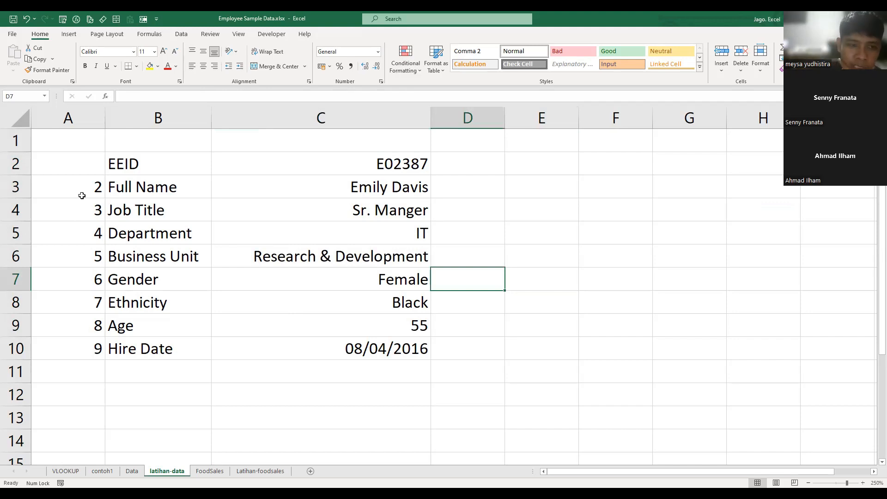
# - Set the font color of the helper numbers in A3:A10 to Blue-Gray, Text 2, Lighter 80% and narrow column A to fit them
pyautogui.moveTo(86, 186); pyautogui.dragTo(73, 340)
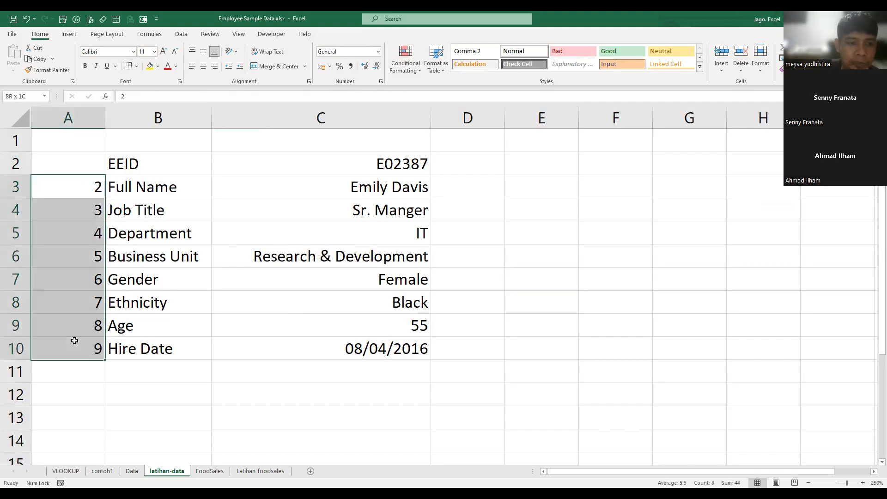
pyautogui.click(177, 67)
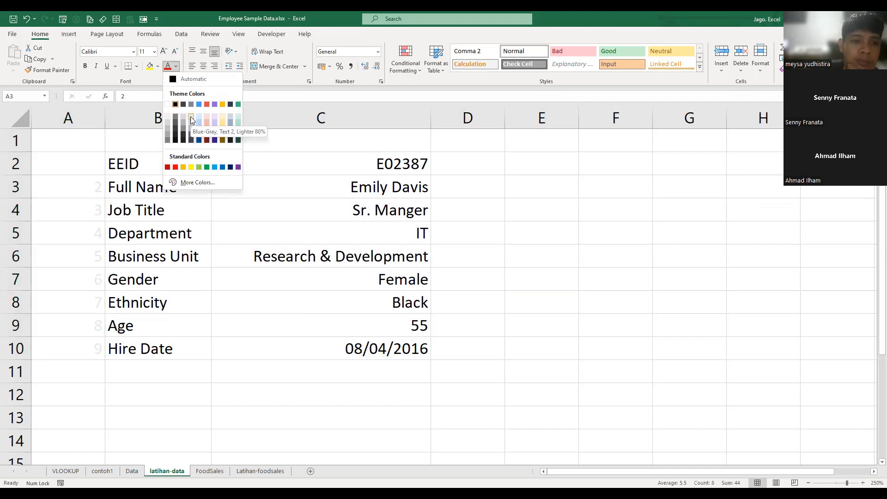
pyautogui.click(191, 117)
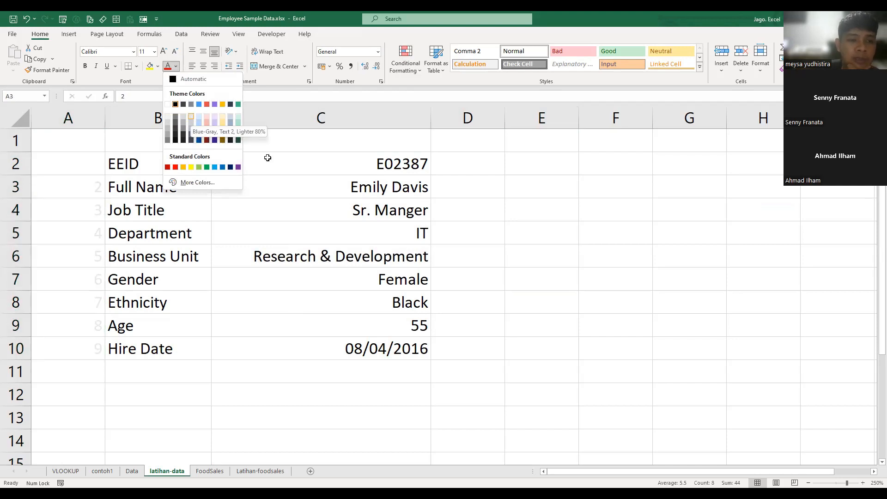
pyautogui.click(147, 184)
pyautogui.moveTo(108, 115); pyautogui.dragTo(48, 172)
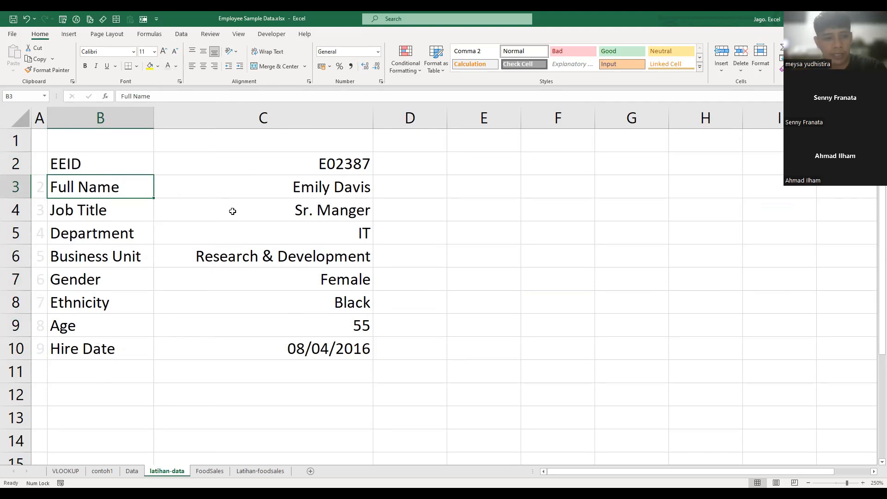
pyautogui.click(454, 270)
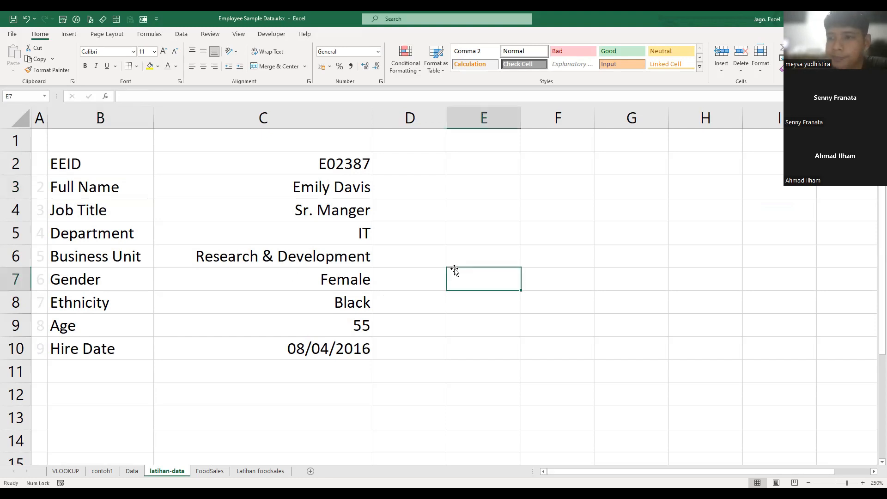
pyautogui.click(440, 162)
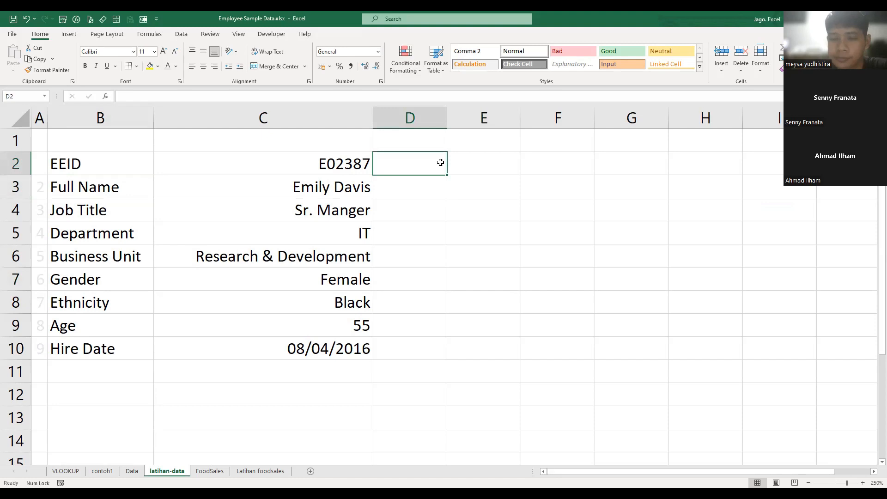
pyautogui.click(425, 262)
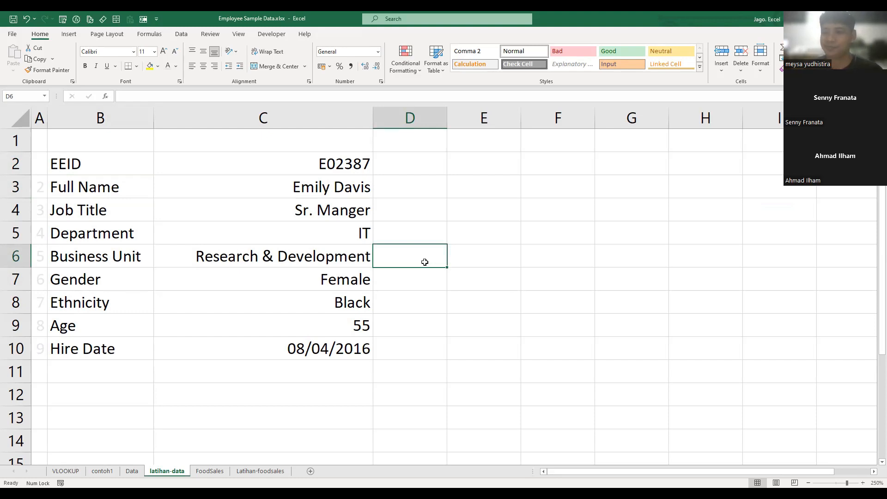
pyautogui.click(369, 215)
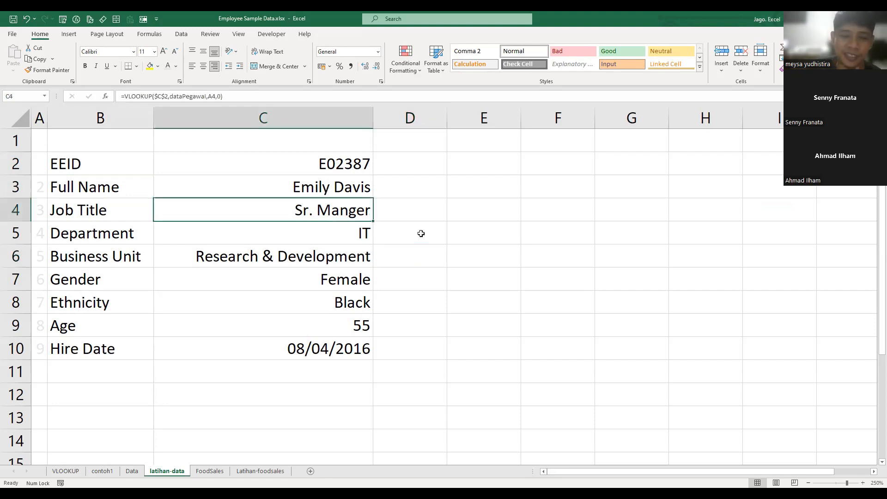
pyautogui.click(462, 254)
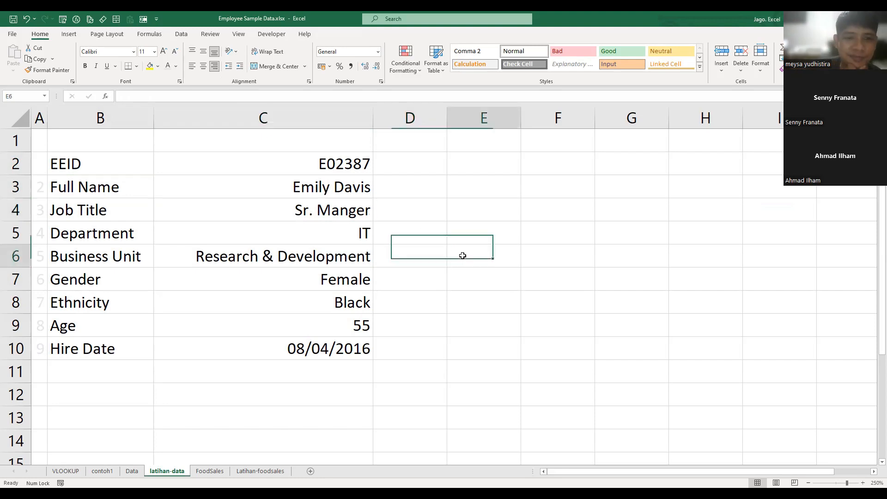
pyautogui.click(405, 201)
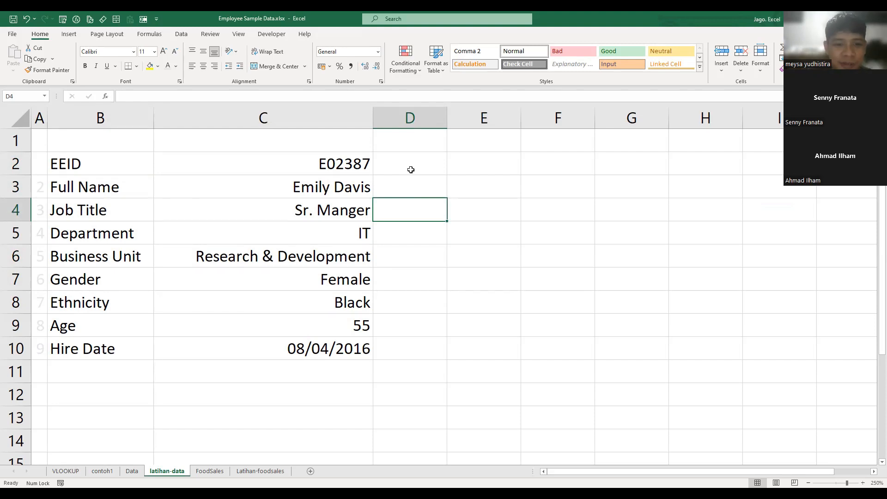
pyautogui.click(510, 184)
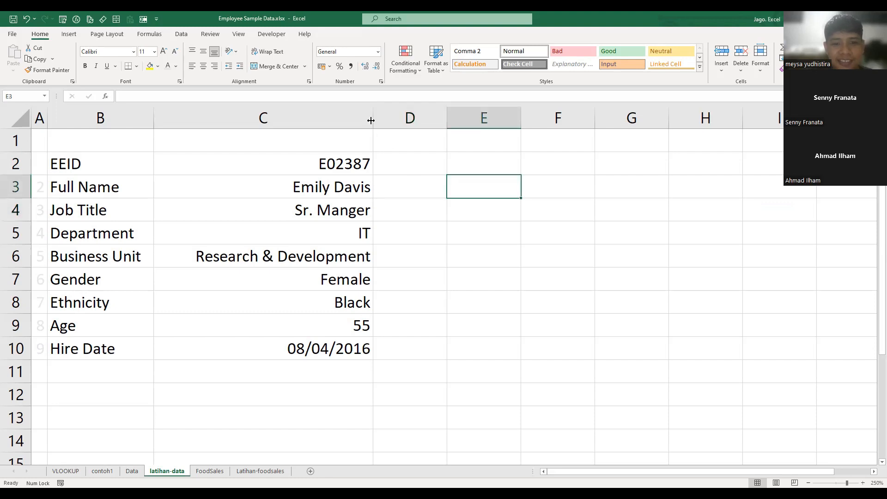
# - Widen column C of the employee lookup form on the latihan-data sheet
pyautogui.moveTo(371, 120); pyautogui.dragTo(440, 121)
pyautogui.click(622, 252)
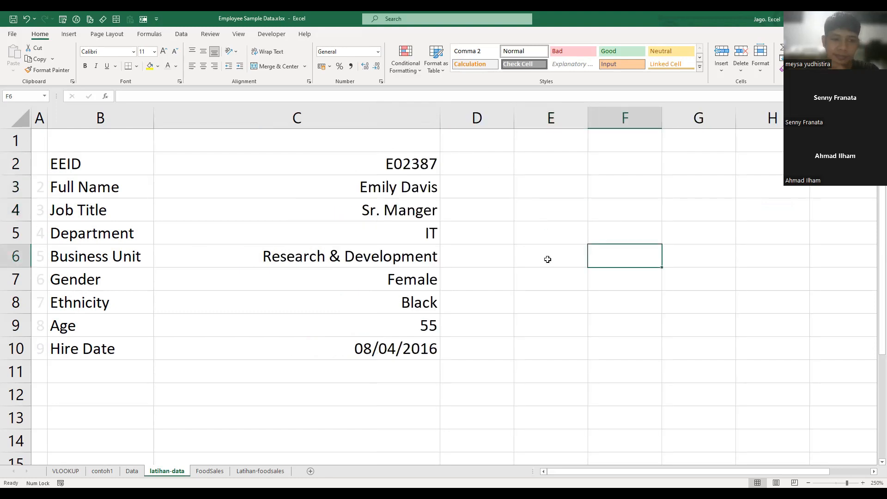
pyautogui.click(522, 260)
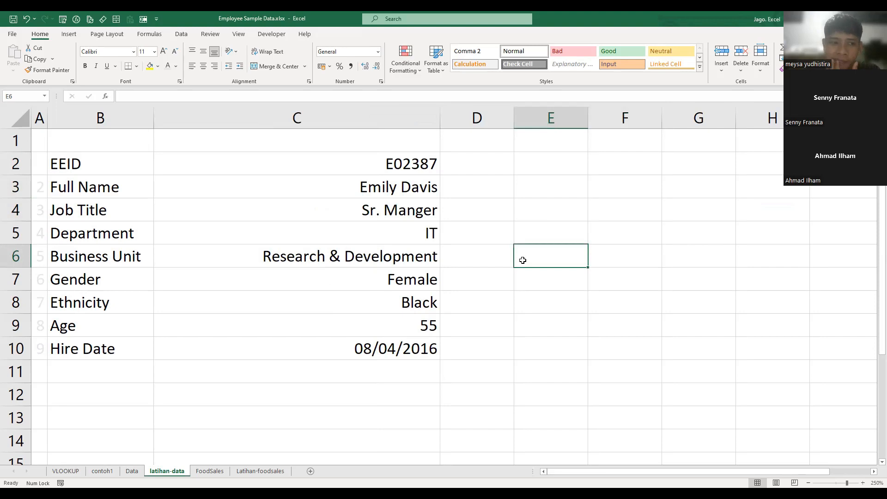
# - Start a data validation rule on the EEID cell C2 of latihan-data that allows only a List
pyautogui.click(395, 164)
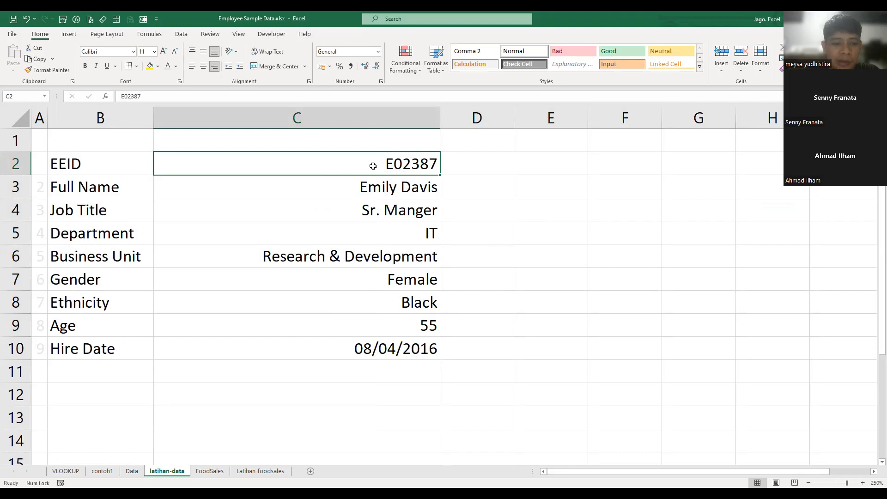
pyautogui.click(132, 471)
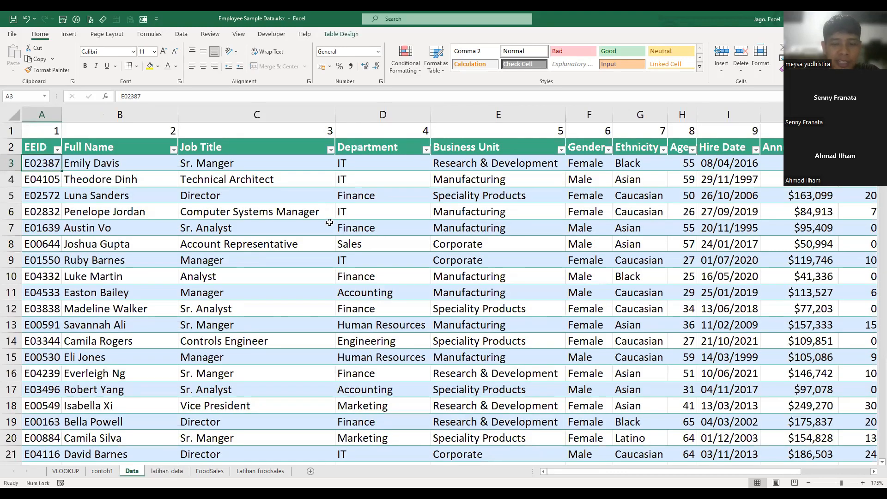
pyautogui.click(182, 34)
pyautogui.hotkey('ctrl', 'pagedown')
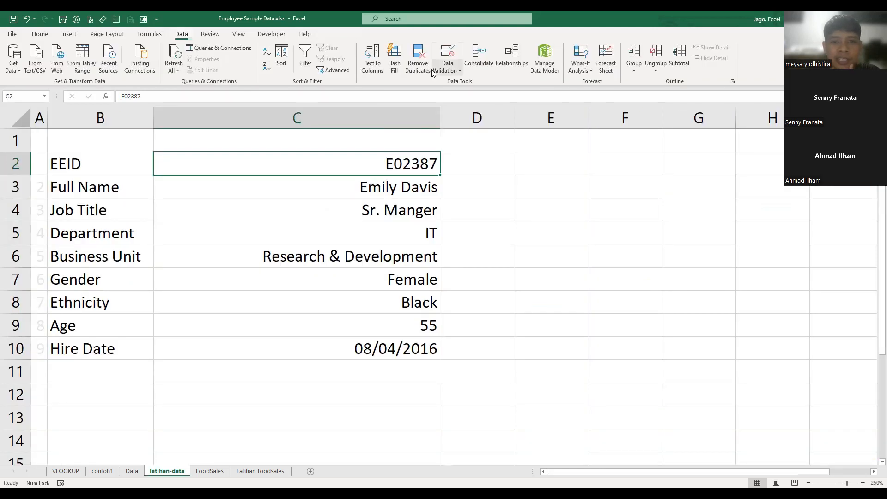
pyautogui.click(448, 52)
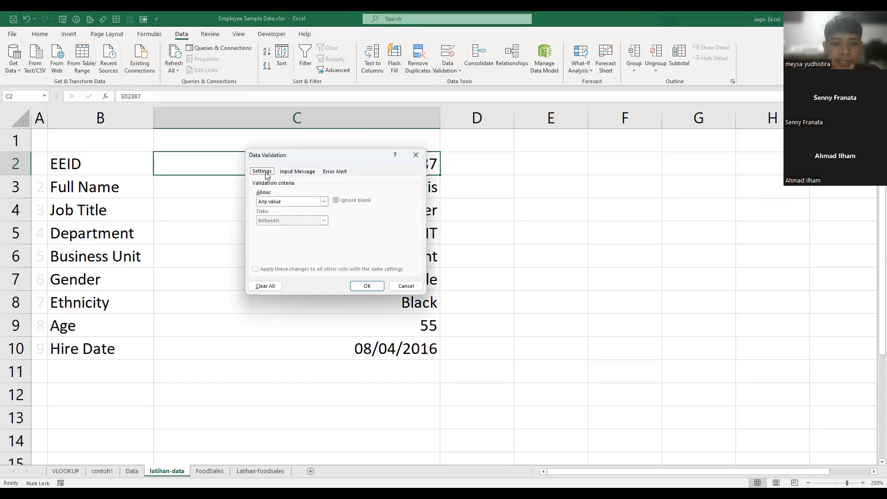
pyautogui.click(274, 204)
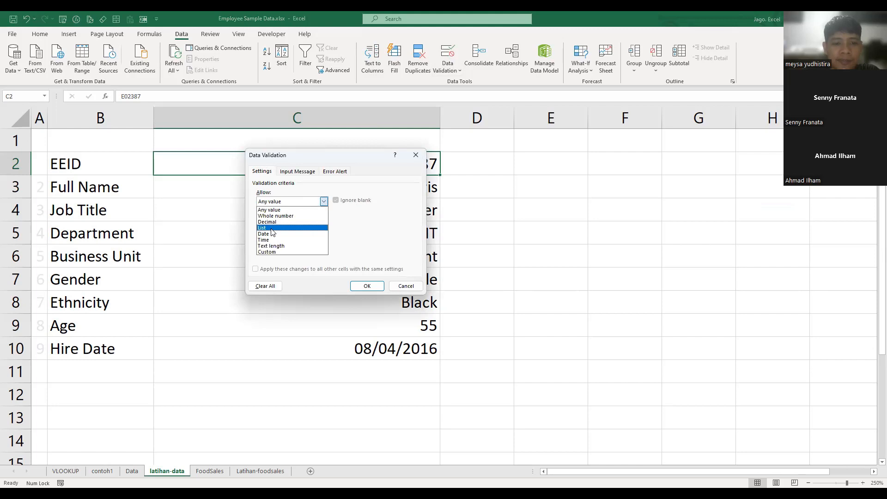
pyautogui.click(272, 229)
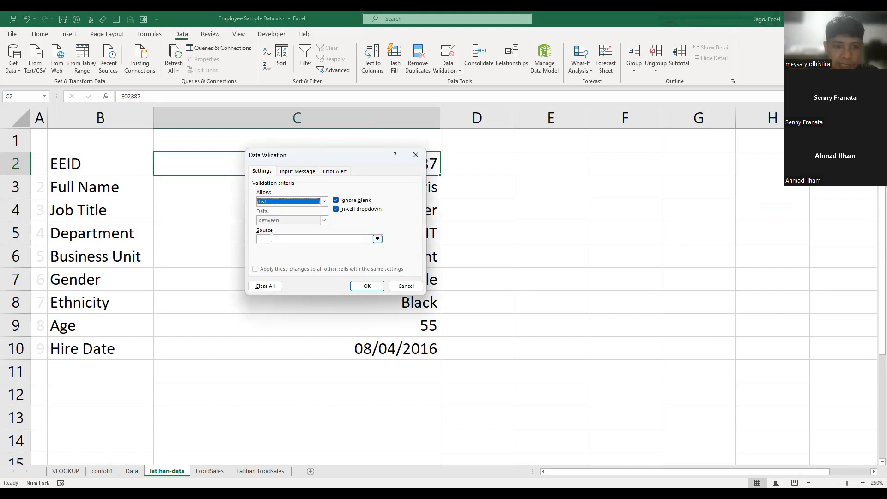
# - Set the list source to =Data!$A$2:$A$1002, the EEID column of the Data sheet, and apply the validation
pyautogui.click(272, 239)
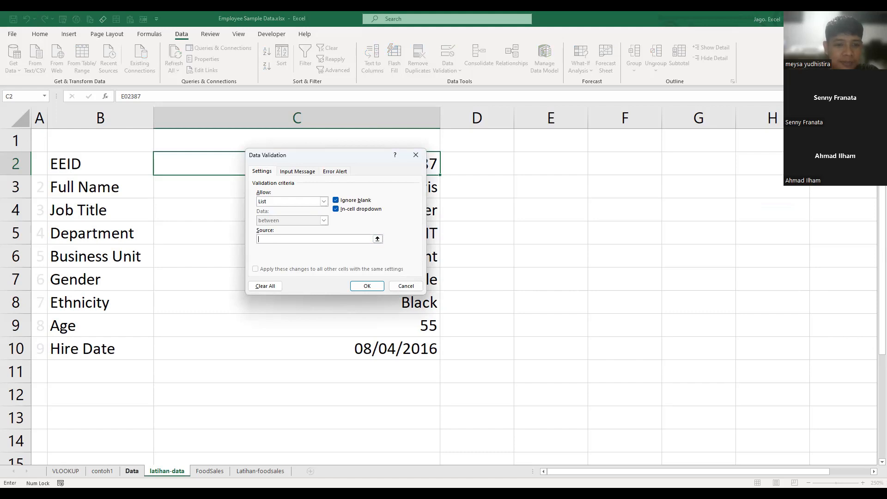
pyautogui.click(132, 471)
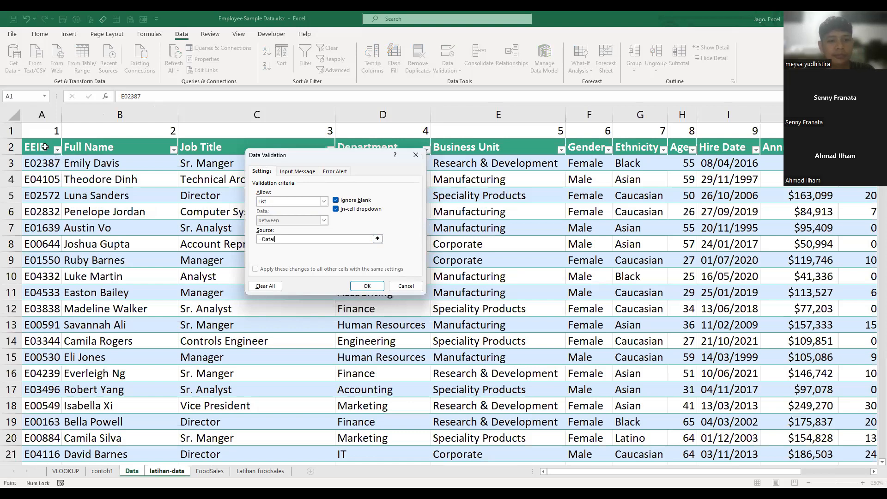
pyautogui.click(44, 147)
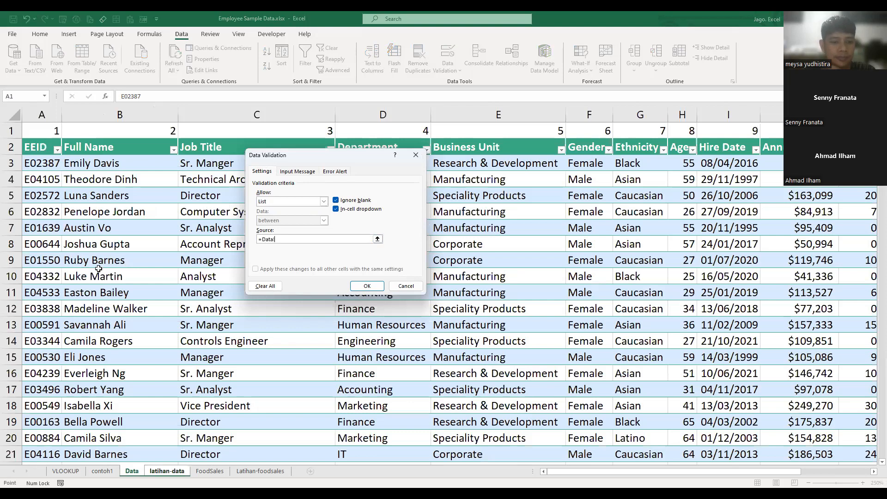
pyautogui.hotkey('ctrl', 'shift', 'Down')
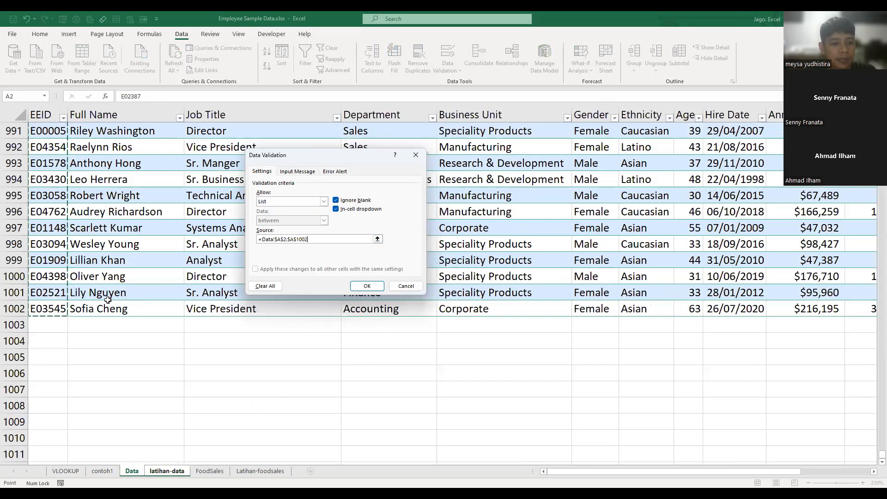
pyautogui.scroll(3, 107, 301)
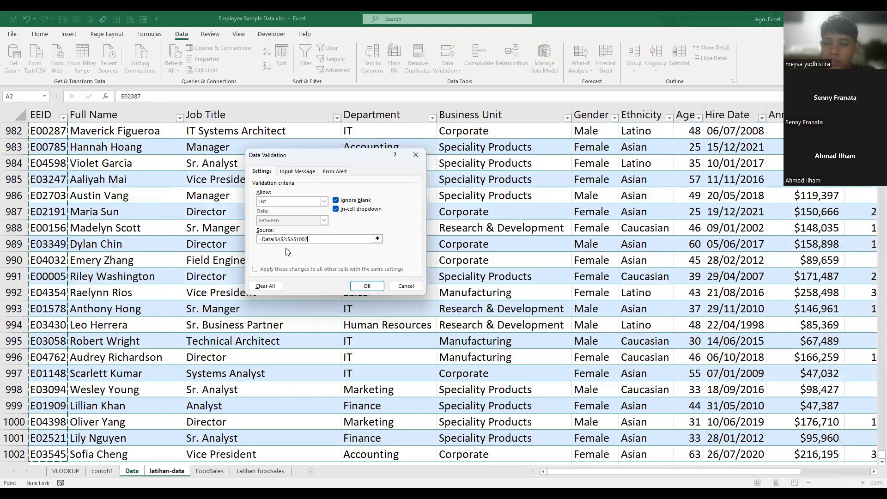
# - Test the EEID dropdown in C2 by choosing several different employee IDs one after another
pyautogui.press('Down')
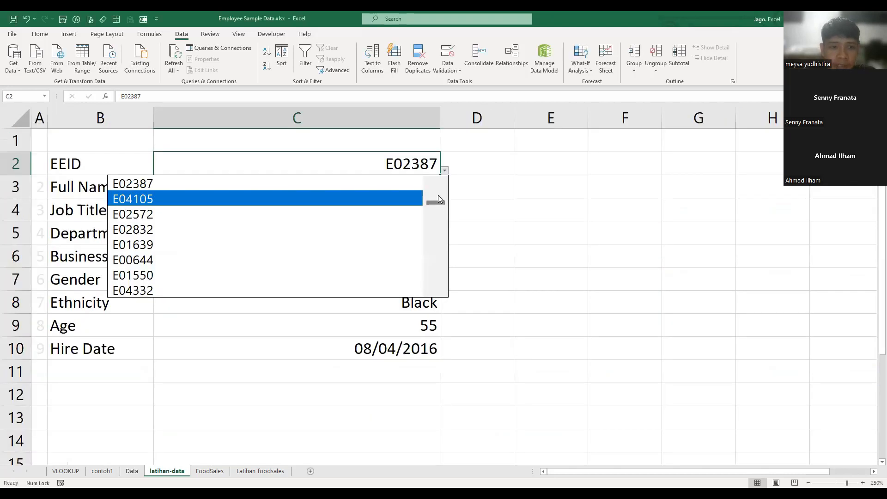
pyautogui.click(295, 248)
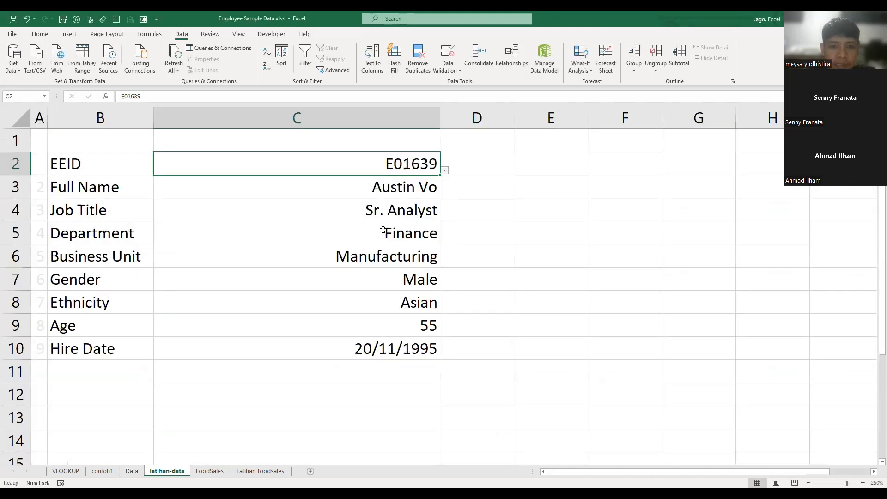
pyautogui.click(444, 171)
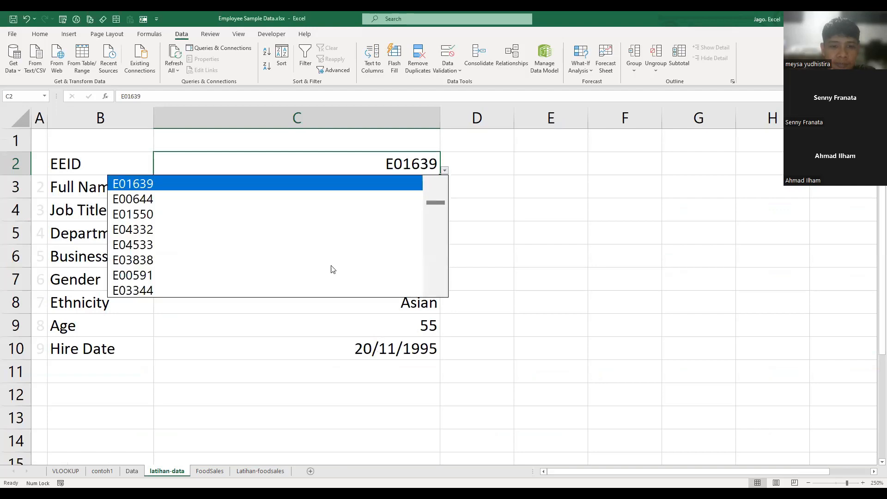
pyautogui.click(348, 256)
pyautogui.click(444, 170)
pyautogui.click(351, 278)
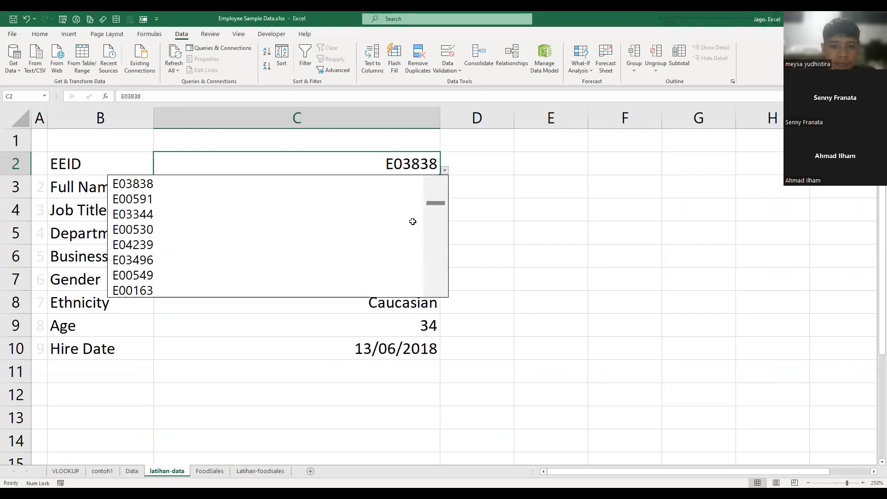
pyautogui.click(444, 170)
pyautogui.click(317, 293)
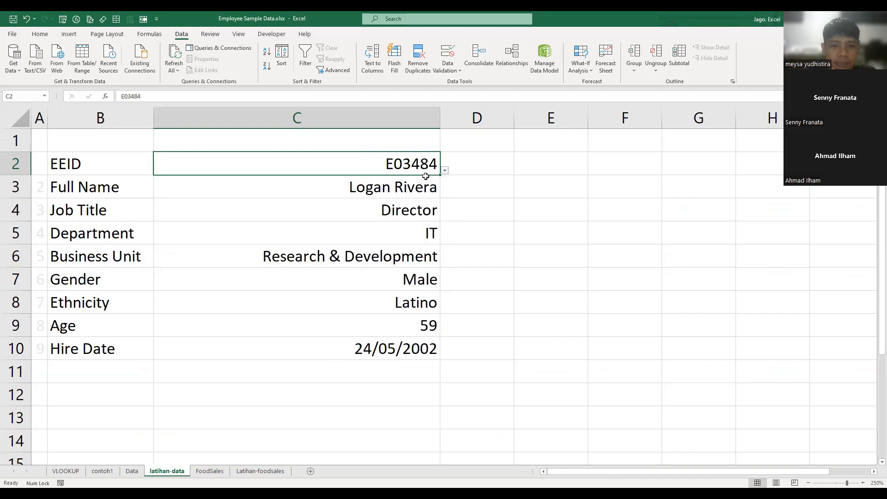
pyautogui.click(444, 171)
pyautogui.scroll(-5, 288, 277)
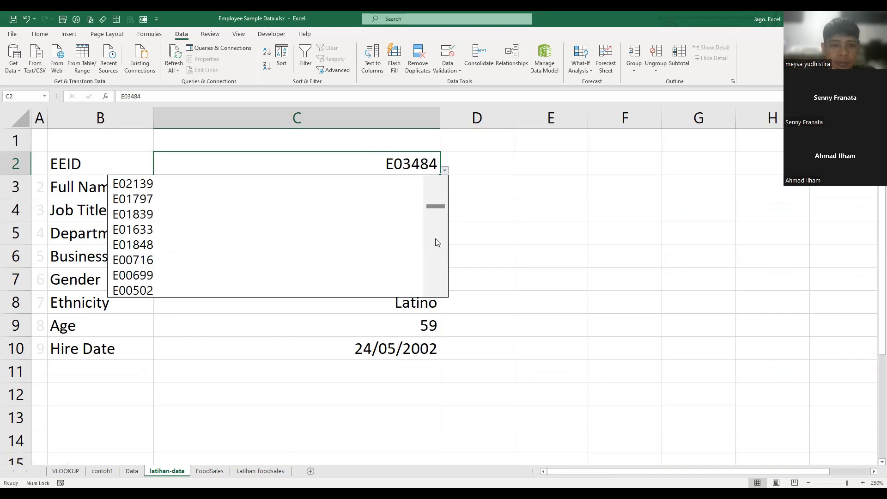
pyautogui.click(288, 274)
# - Autofit the width of column C to its contents on the latihan-data sheet
pyautogui.click(531, 257)
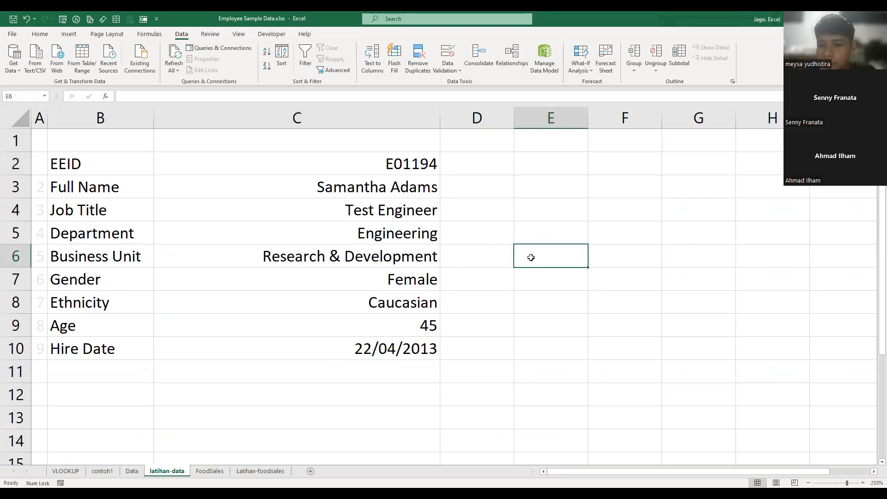
pyautogui.click(469, 216)
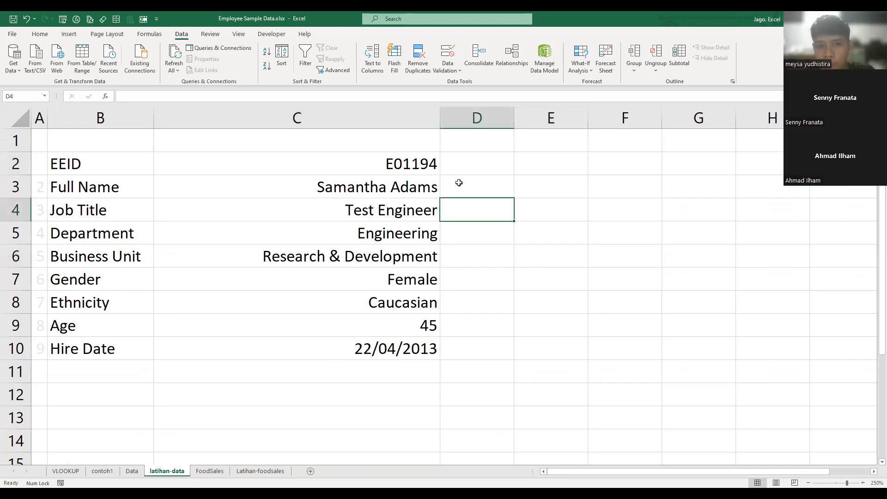
pyautogui.doubleClick(440, 118)
pyautogui.click(550, 255)
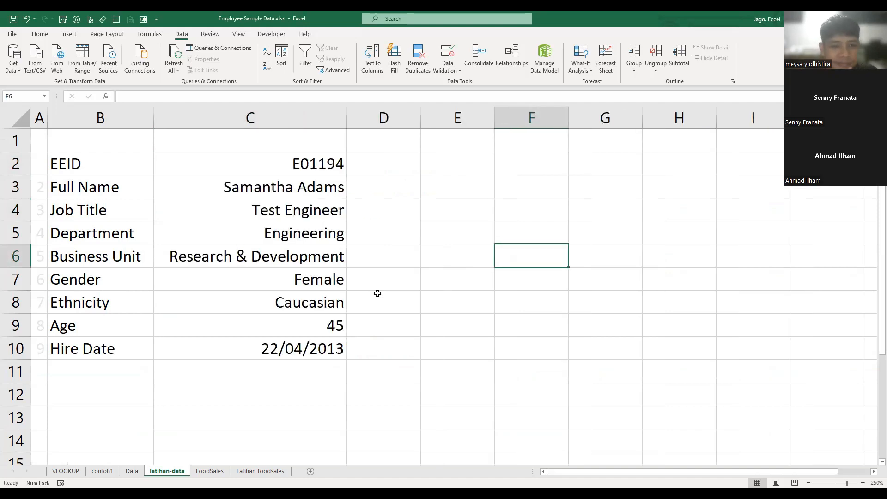
# - Choose two more employee IDs from further down the EEID dropdown in C2 and leave the cell
pyautogui.click(339, 167)
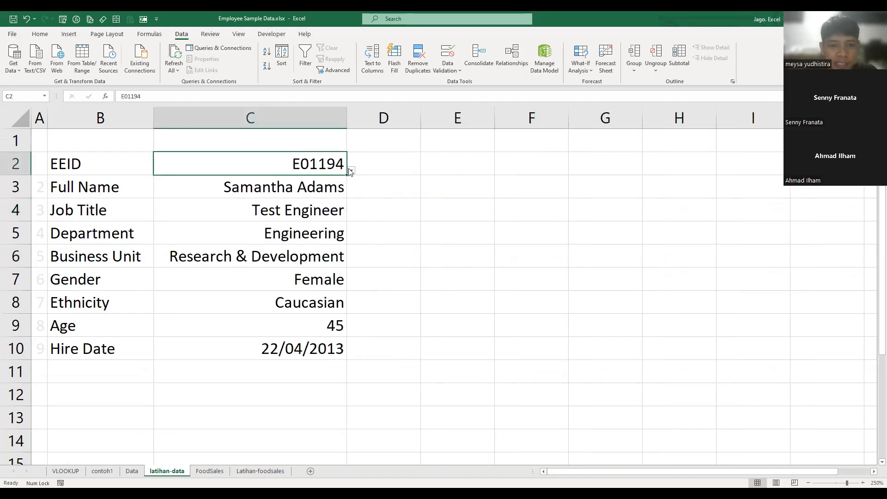
pyautogui.click(351, 170)
pyautogui.moveTo(337, 210); pyautogui.dragTo(339, 235)
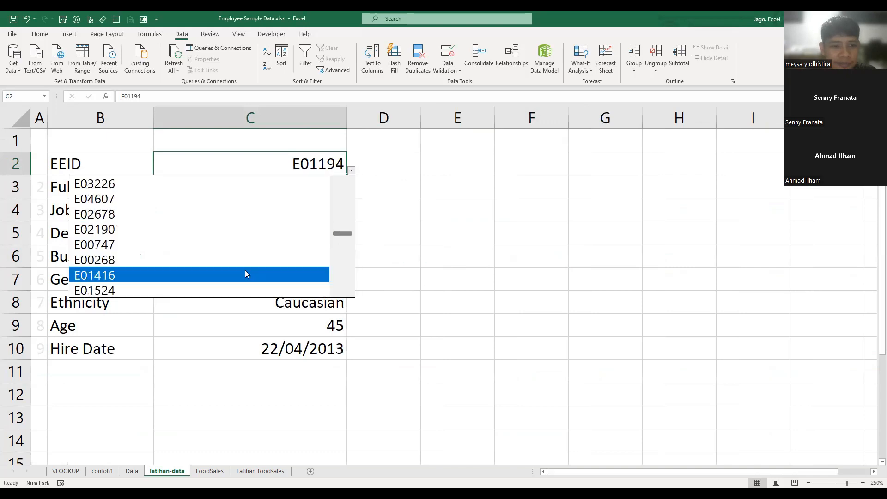
pyautogui.click(245, 261)
pyautogui.click(428, 288)
pyautogui.click(325, 171)
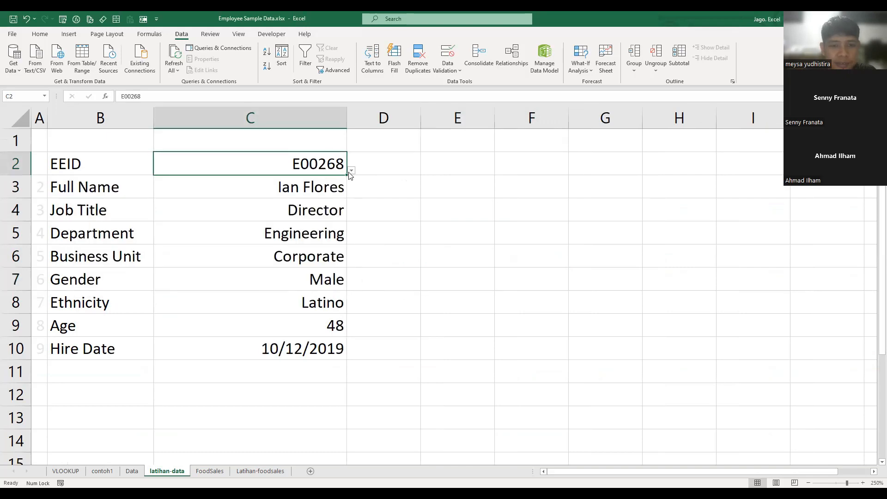
pyautogui.click(351, 171)
pyautogui.click(253, 277)
pyautogui.click(444, 281)
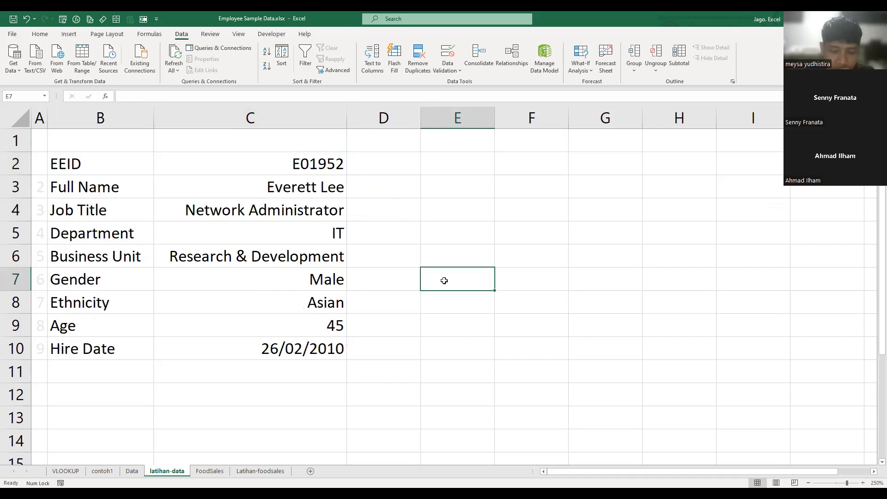
pyautogui.click(380, 181)
pyautogui.click(378, 293)
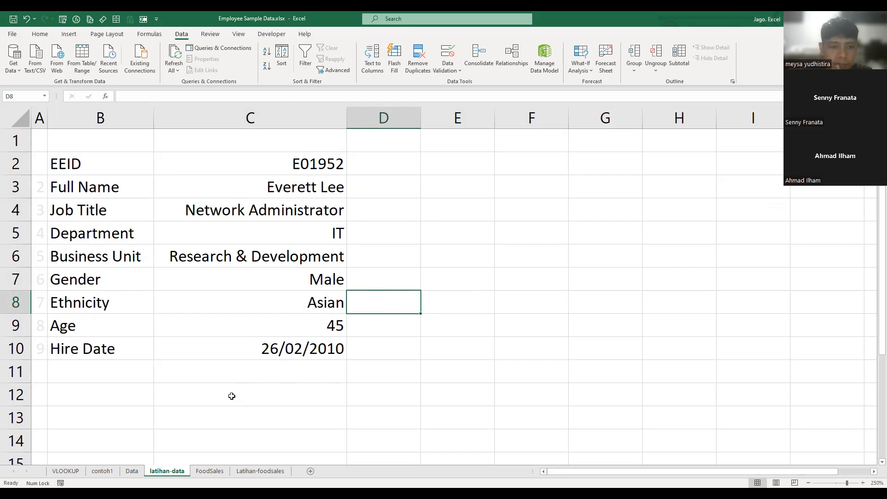
# - Start a note in E1 with the first line "*) buat kolom bantuan untuk memudahkan"
pyautogui.click(446, 151)
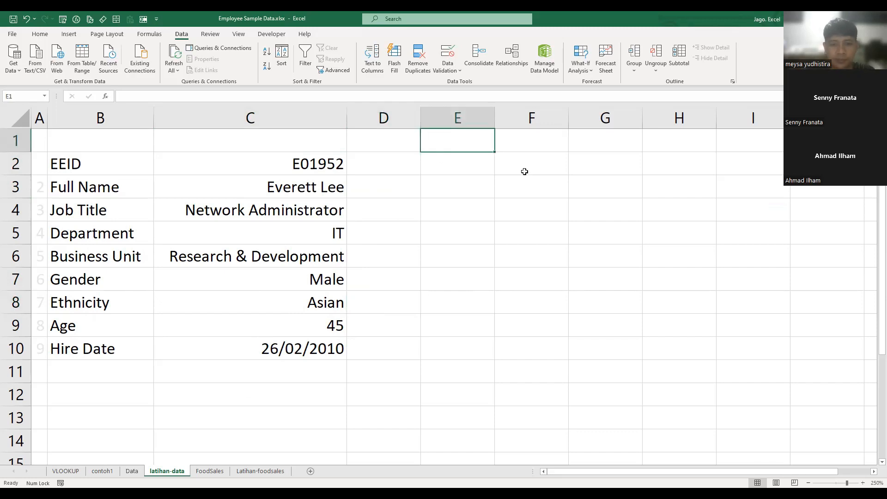
pyautogui.write('*)')
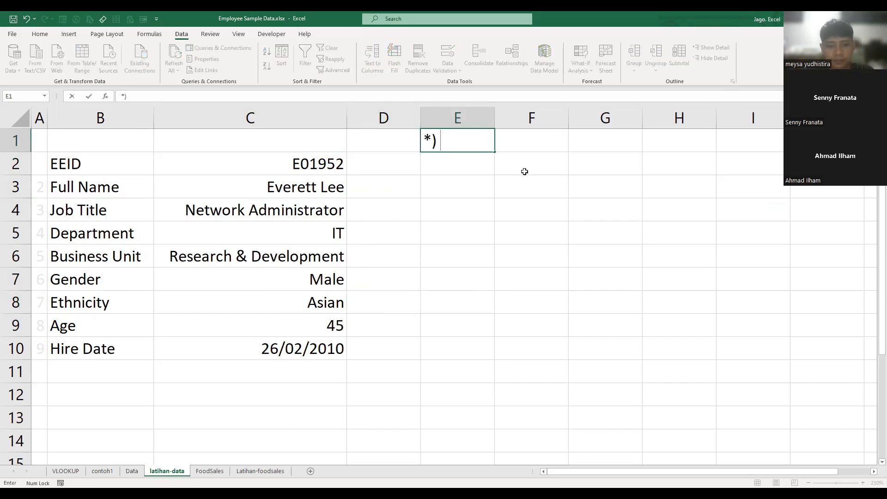
pyautogui.press('F2')
pyautogui.press('Home')
pyautogui.press('End')
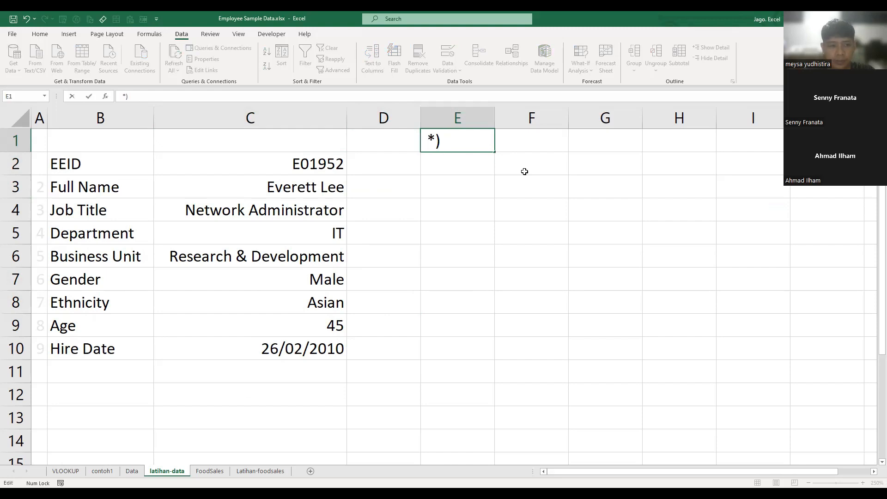
pyautogui.write('buat ')
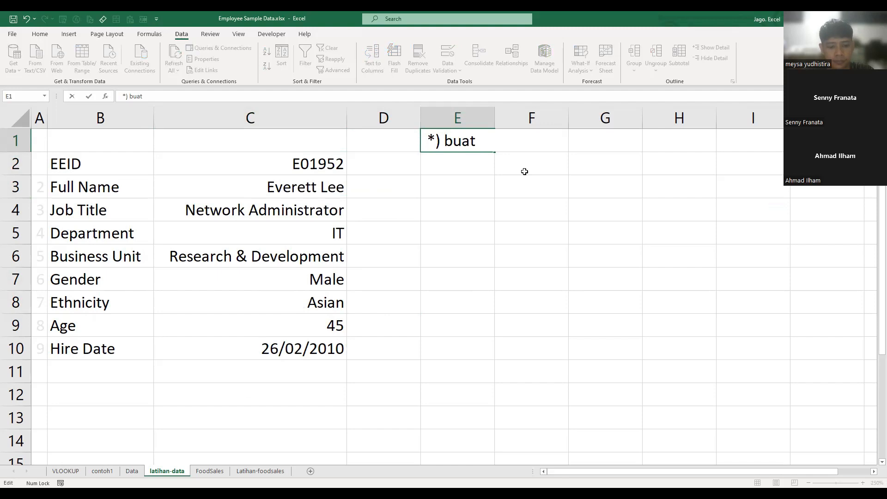
pyautogui.write('kolom ba')
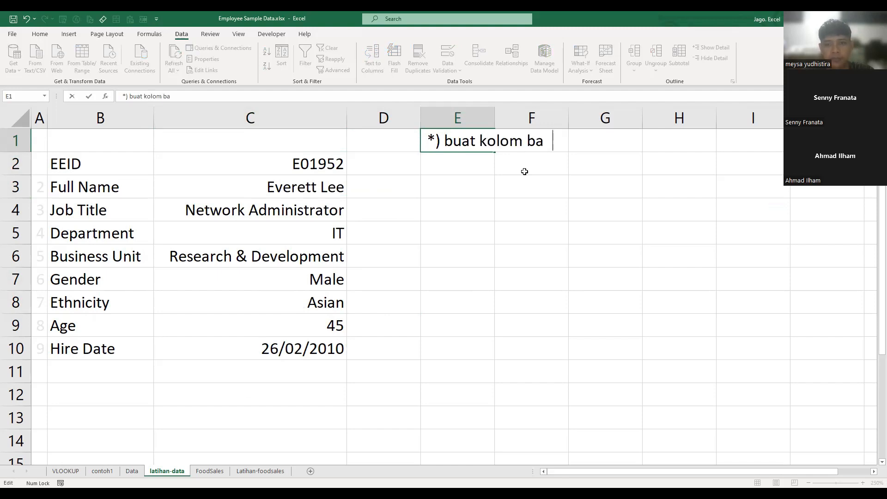
pyautogui.write('ntuan untuk ')
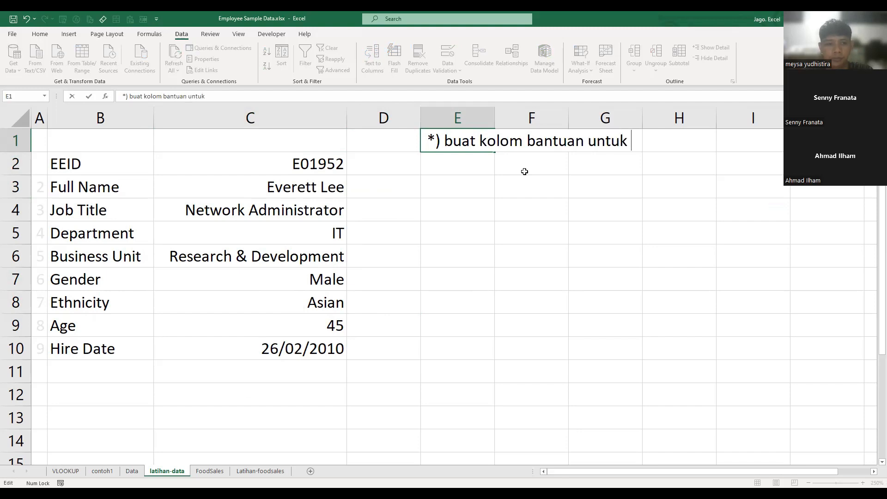
pyautogui.write('em')
pyautogui.press('BackSpace')
pyautogui.press('BackSpace')
pyautogui.write('m')
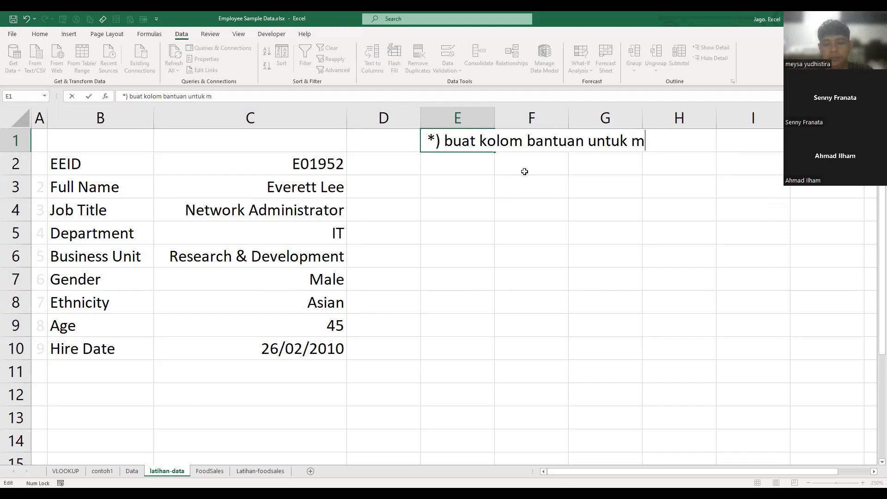
pyautogui.write('emudahkan')
# - Add a second line reading "pengerjaan olah data kalian" within the E1 note and commit the entry
pyautogui.hotkey('alt', 'Return')
pyautogui.write('pekerja')
pyautogui.write('an')
pyautogui.press('BackSpace')
pyautogui.press('BackSpace')
pyautogui.press('BackSpace')
pyautogui.press('BackSpace')
pyautogui.press('BackSpace')
pyautogui.press('BackSpace')
pyautogui.press('BackSpace')
pyautogui.press('BackSpace')
pyautogui.write('ngerjaan ko')
pyautogui.press('BackSpace')
pyautogui.press('BackSpace')
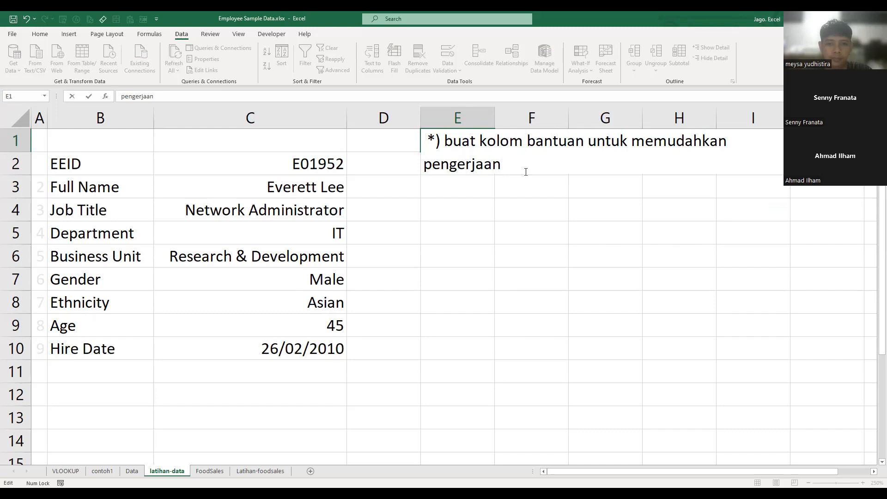
pyautogui.write('olah data kalian')
pyautogui.press('Return')
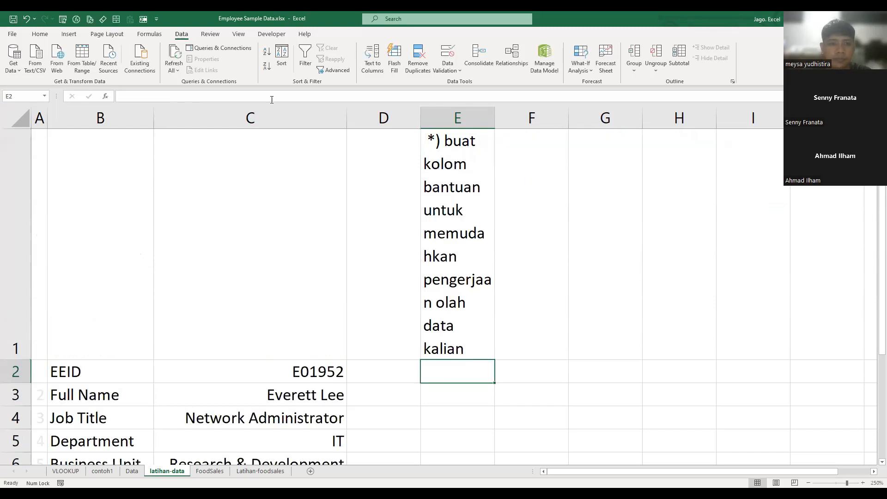
# - Turn off text wrapping for the note in E1 and keep that cell selected
pyautogui.press('Up')
pyautogui.click(35, 35)
pyautogui.click(266, 53)
pyautogui.click(507, 178)
pyautogui.click(459, 142)
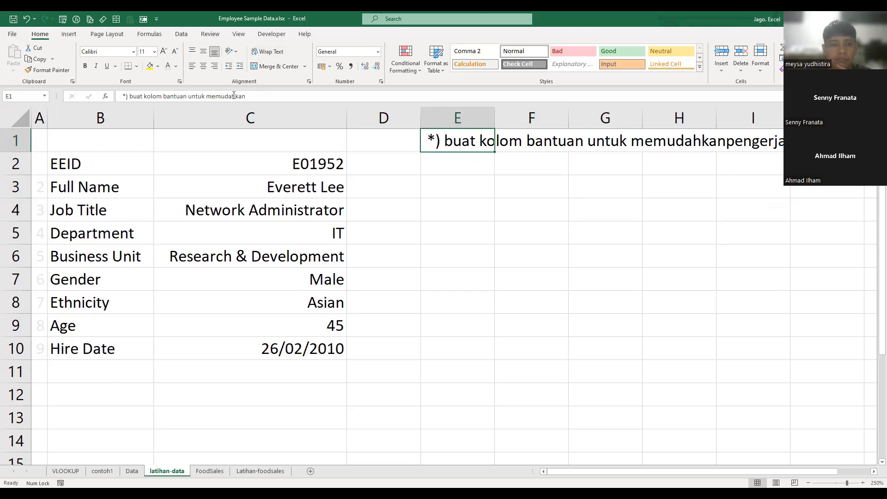
# - Merge E1 with the cell below it and left-align the note
pyautogui.moveTo(464, 138); pyautogui.dragTo(456, 161)
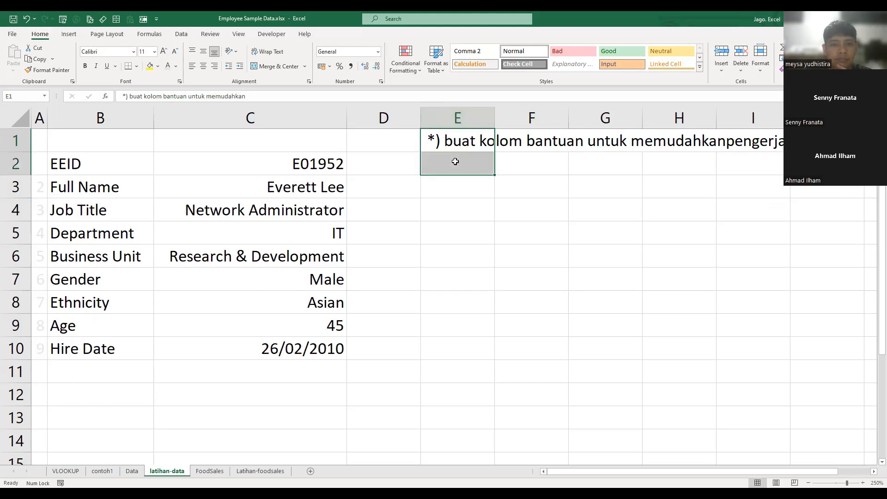
pyautogui.click(272, 66)
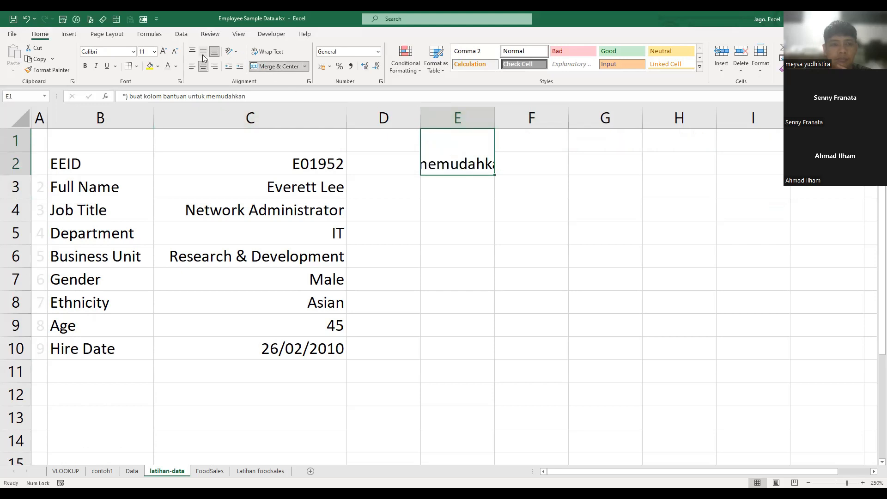
pyautogui.click(192, 66)
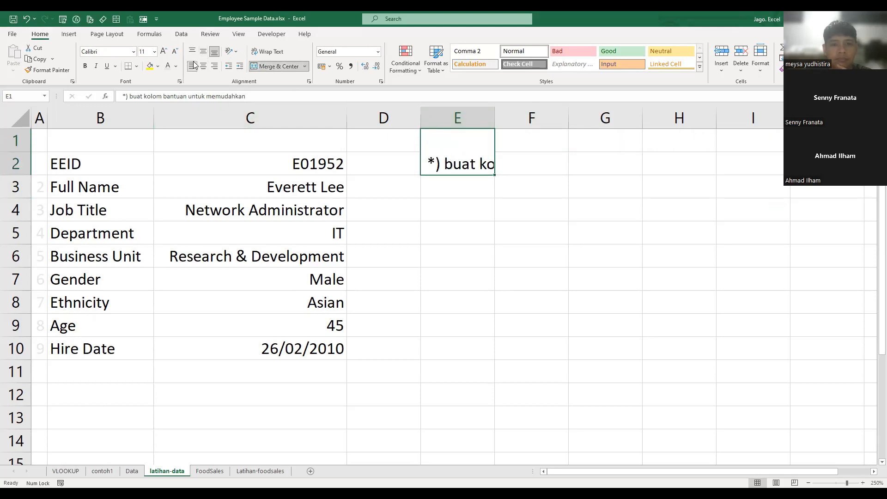
pyautogui.click(269, 52)
pyautogui.moveTo(494, 121); pyautogui.dragTo(492, 121)
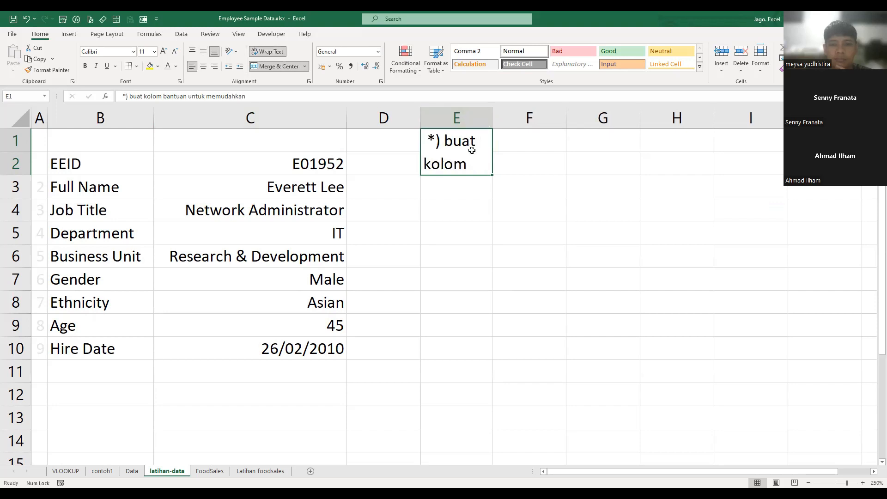
pyautogui.click(270, 51)
# - Align the note in the merged E1:E2 cell to the top
pyautogui.click(192, 51)
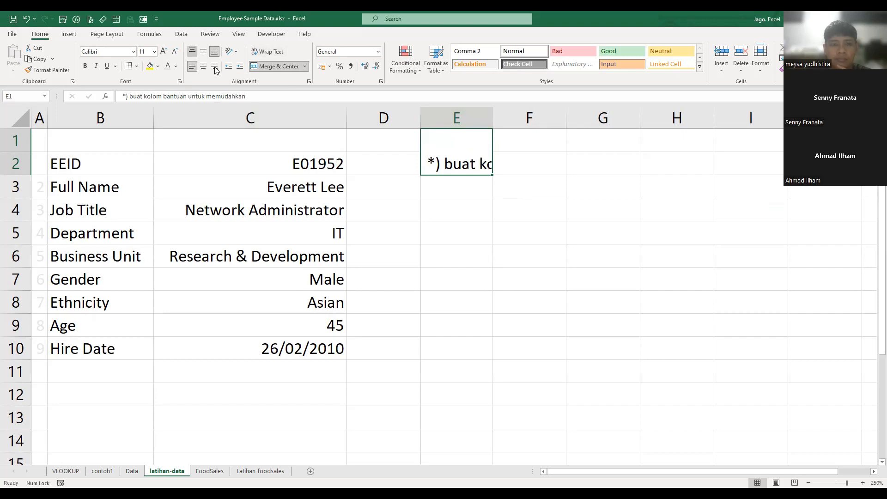
pyautogui.click(531, 184)
pyautogui.click(511, 142)
pyautogui.click(427, 160)
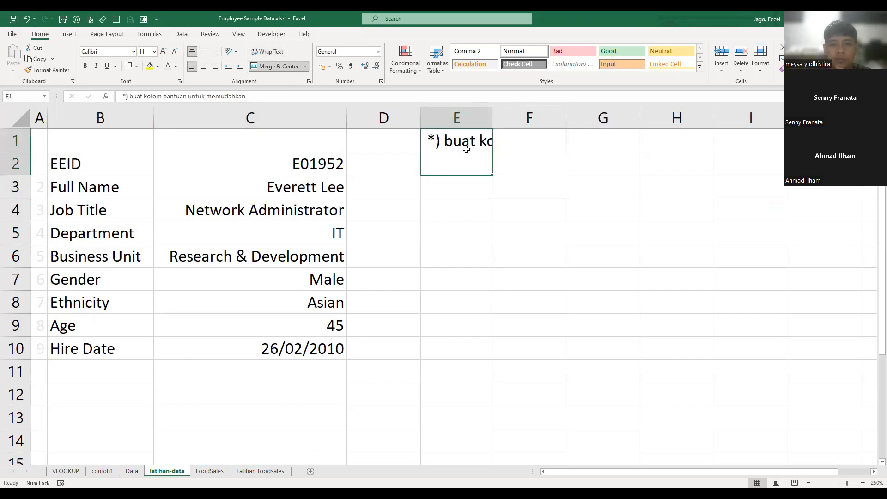
# - Widen column E to fit the note's first line and recommit the E1 note so it shows on two lines
pyautogui.moveTo(491, 115); pyautogui.dragTo(729, 133)
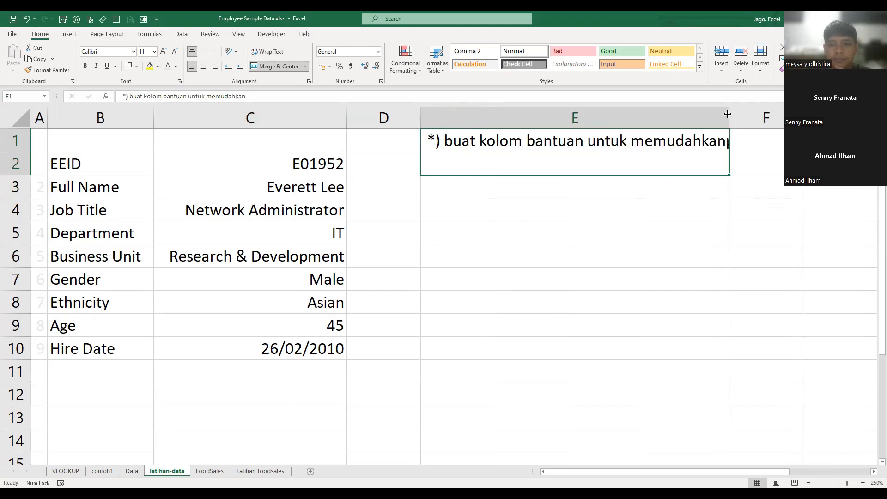
pyautogui.moveTo(728, 114); pyautogui.dragTo(774, 116)
pyautogui.doubleClick(720, 137)
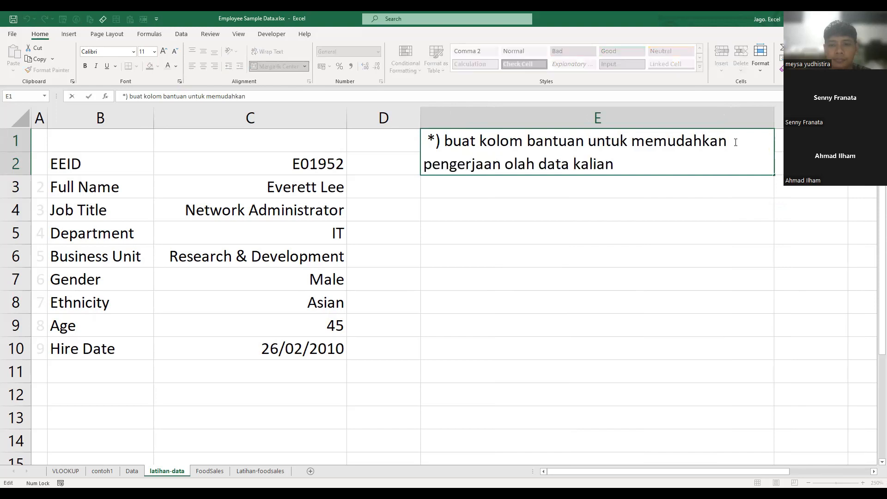
pyautogui.hotkey('alt', 'Return')
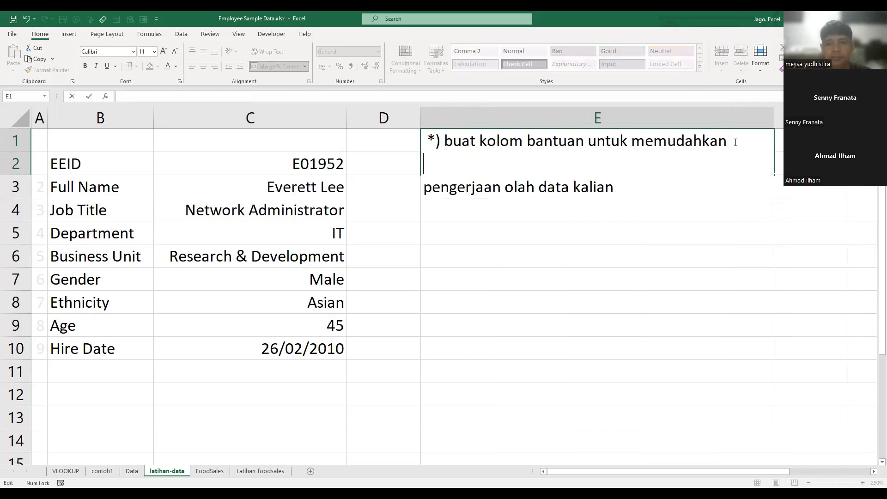
pyautogui.press('BackSpace')
pyautogui.press('Return')
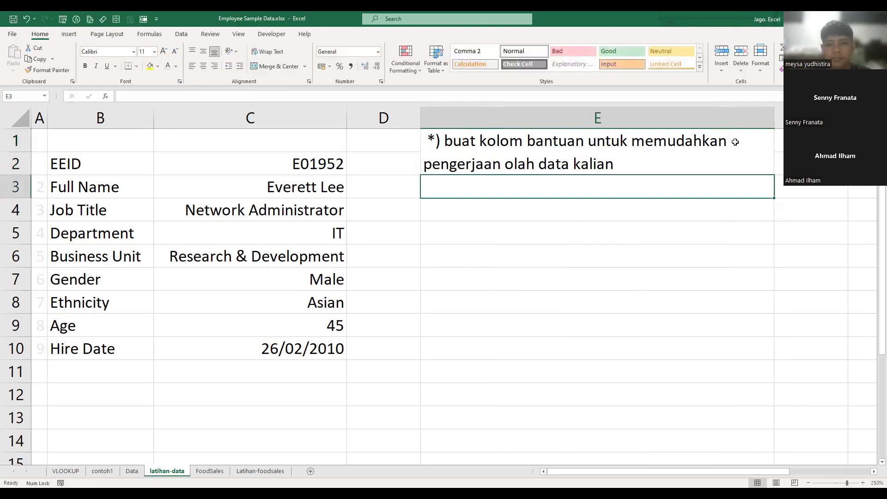
pyautogui.click(720, 267)
pyautogui.click(663, 278)
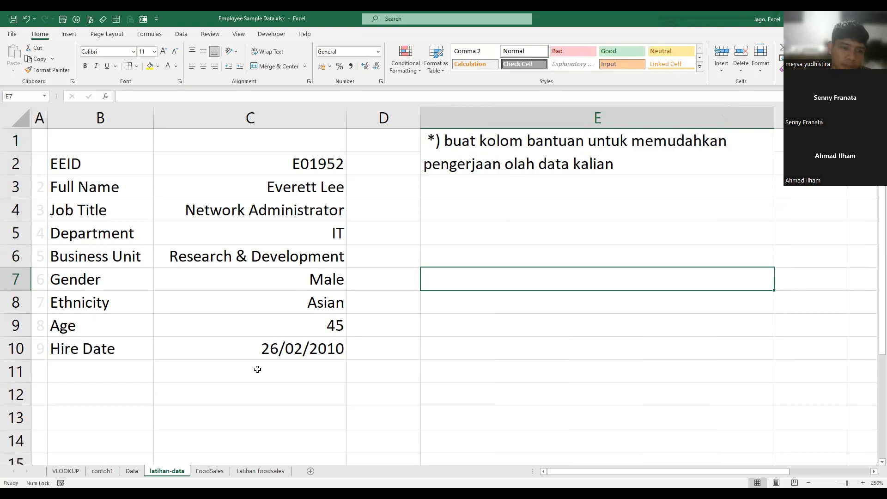
# - Start a second note in E4 with the words "*) perlu di perhatikan"
pyautogui.doubleClick(483, 208)
pyautogui.write('*)')
pyautogui.press('BackSpace')
pyautogui.press('BackSpace')
pyautogui.press('BackSpace')
pyautogui.write('*) pelru di')
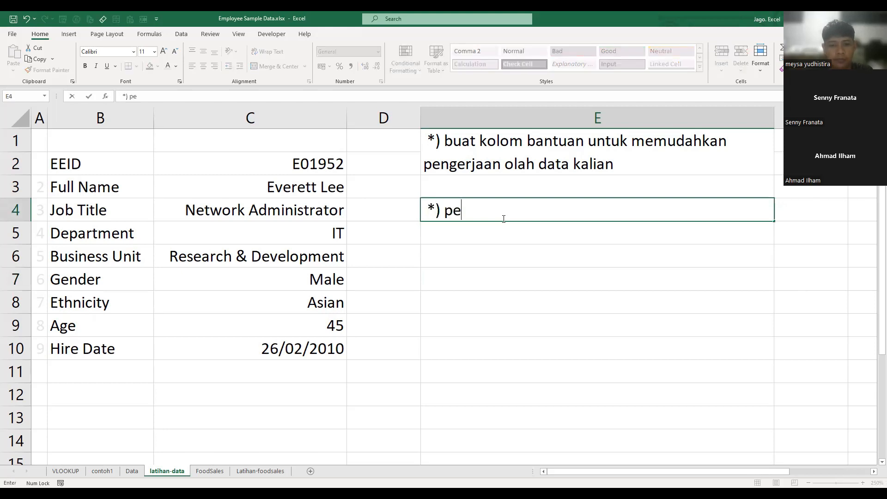
pyautogui.press('BackSpace')
pyautogui.press('BackSpace')
pyautogui.press('BackSpace')
pyautogui.press('BackSpace')
pyautogui.press('BackSpace')
pyautogui.press('BackSpace')
pyautogui.write('relu')
pyautogui.press('BackSpace')
pyautogui.press('BackSpace')
pyautogui.press('BackSpace')
pyautogui.write('lu du')
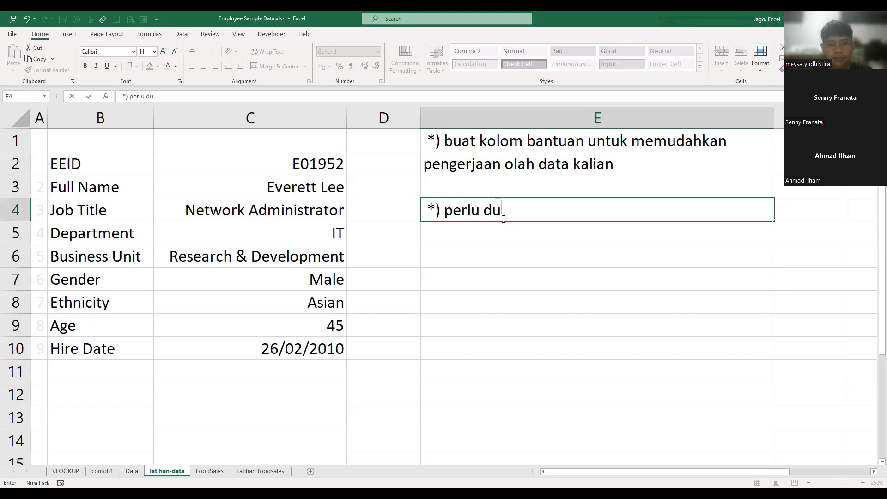
pyautogui.press('BackSpace')
pyautogui.write('i perhatiakan')
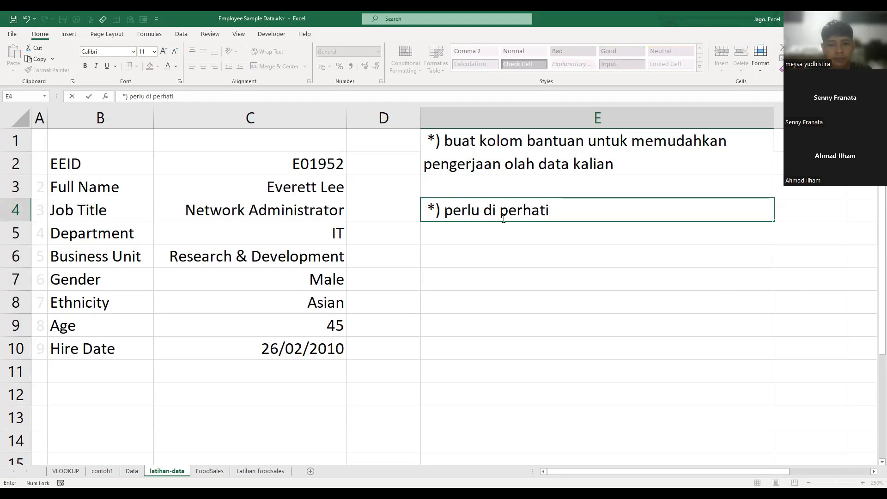
pyautogui.press('BackSpace')
pyautogui.press('BackSpace')
pyautogui.press('BackSpace')
pyautogui.press('BackSpace')
pyautogui.write('kan ')
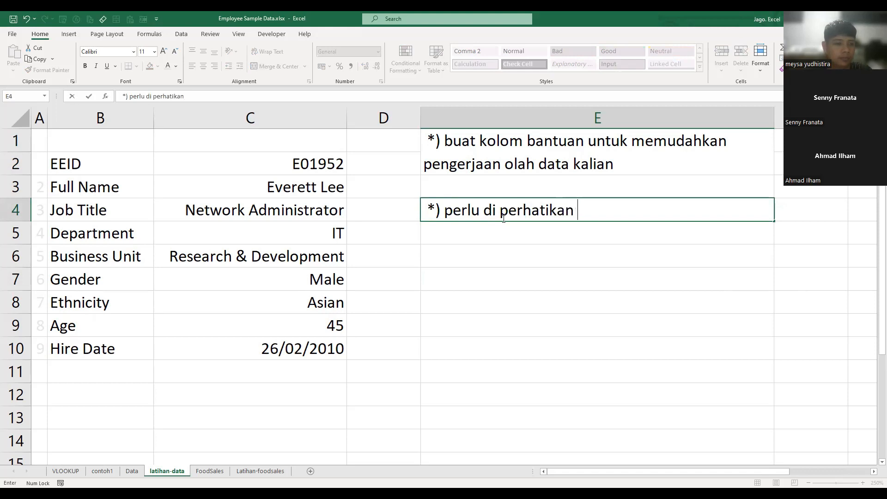
pyautogui.write('adalah ko')
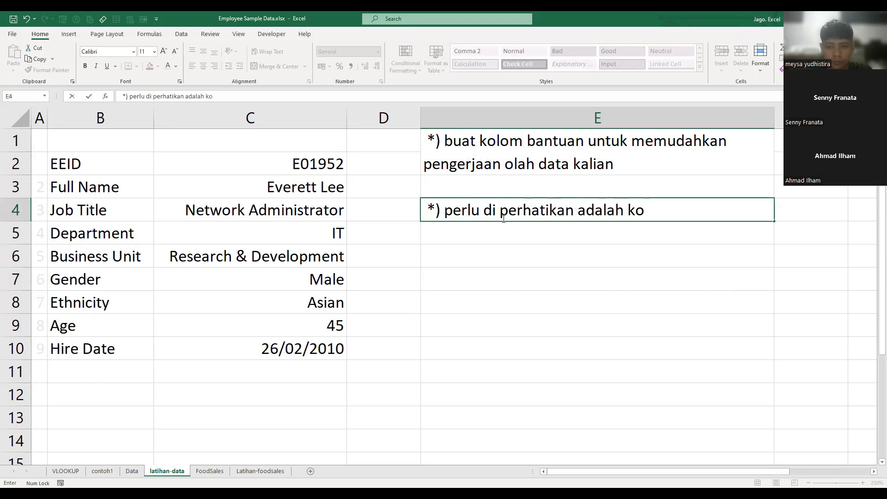
# - Complete the first line of the E4 note with "adalah nomor kolom"
pyautogui.press('BackSpace')
pyautogui.press('BackSpace')
pyautogui.write('nom')
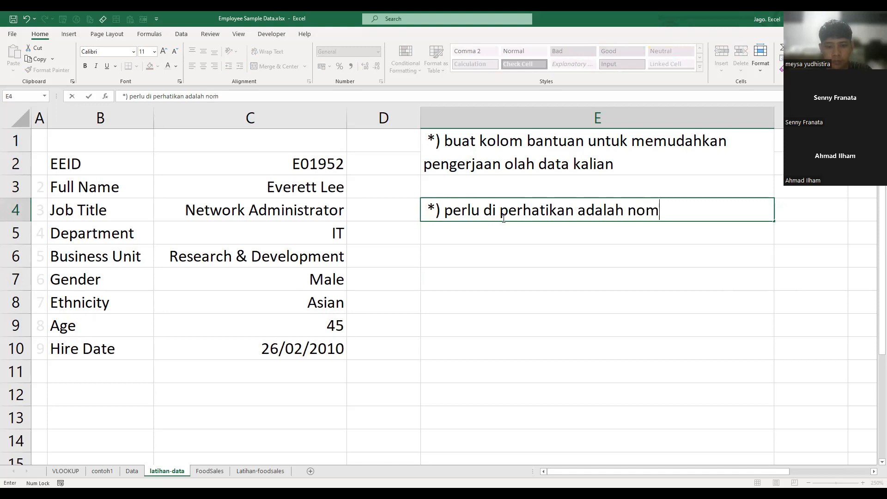
pyautogui.write('or kolom')
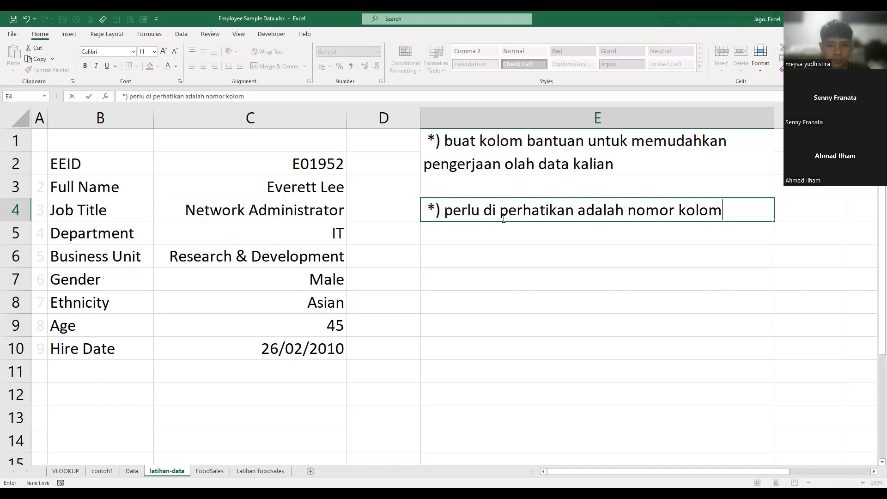
pyautogui.write(' sebagai')
pyautogui.press('BackSpace')
pyautogui.press('BackSpace')
pyautogui.press('BackSpace')
pyautogui.press('BackSpace')
pyautogui.press('BackSpace')
pyautogui.press('BackSpace')
pyautogui.press('BackSpace')
pyautogui.press('BackSpace')
pyautogui.press('BackSpace')
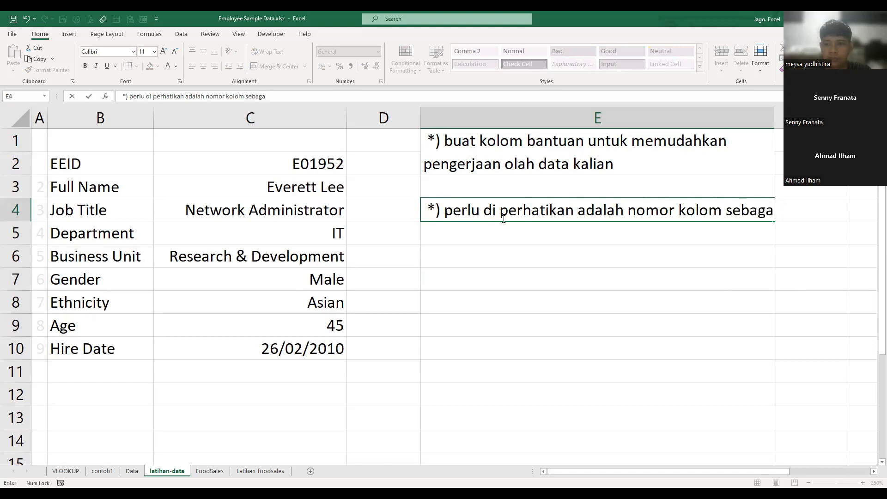
# - Add a second line reading "agar tidak salah saat mengambil data" within the E4 note and commit the entry
pyautogui.hotkey('alt', 'Return')
pyautogui.write('agar')
pyautogui.write(' dit')
pyautogui.press('BackSpace')
pyautogui.press('BackSpace')
pyautogui.press('BackSpace')
pyautogui.write('tidak sla')
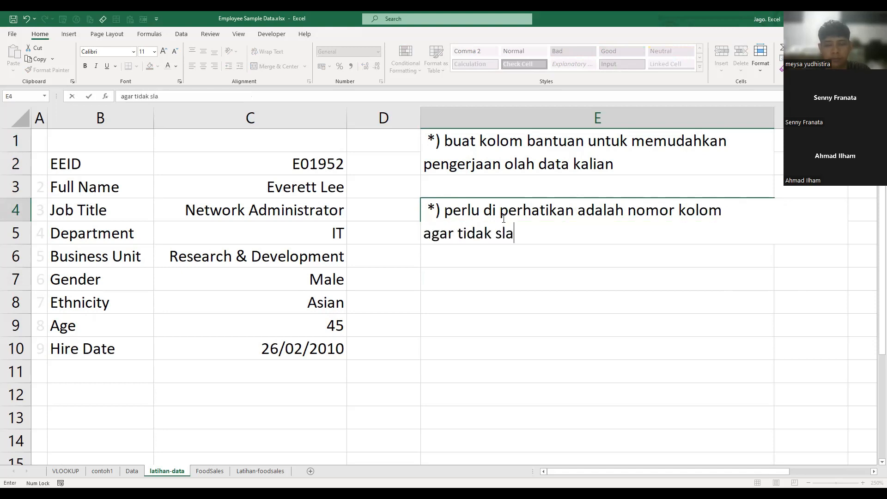
pyautogui.press('BackSpace')
pyautogui.press('BackSpace')
pyautogui.write('alah dalam')
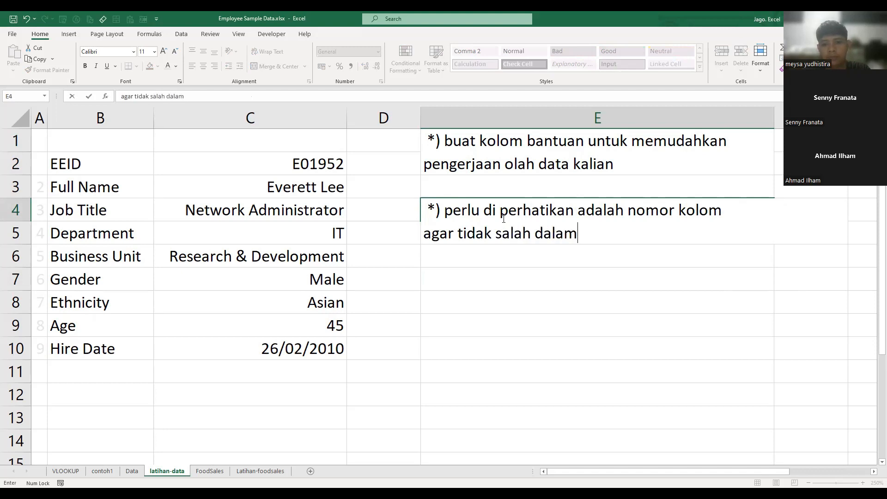
pyautogui.press('BackSpace')
pyautogui.press('BackSpace')
pyautogui.press('BackSpace')
pyautogui.press('BackSpace')
pyautogui.press('BackSpace')
pyautogui.press('BackSpace')
pyautogui.write('saat mengambil data')
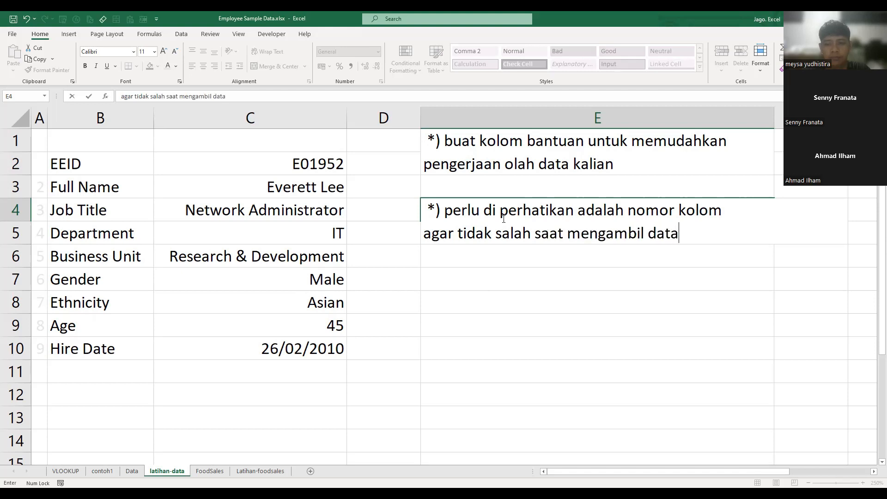
pyautogui.press('Return')
# - Merge E4:E5 with the note aligned top-left and reduce row 4 to the same height as the other rows
pyautogui.click(502, 218)
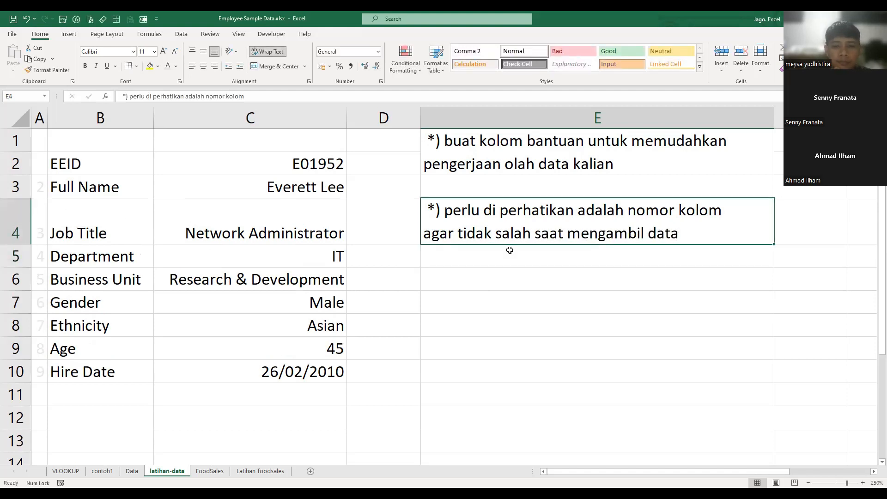
pyautogui.moveTo(480, 230); pyautogui.dragTo(482, 252)
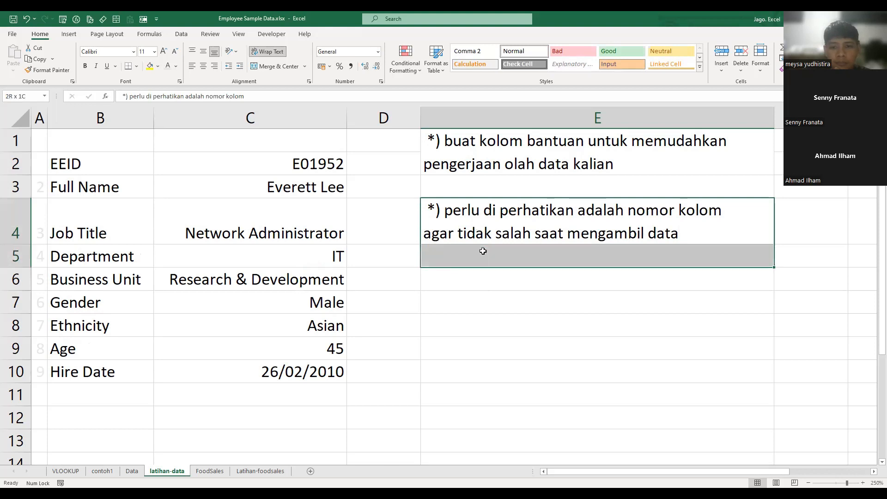
pyautogui.click(278, 66)
pyautogui.click(194, 53)
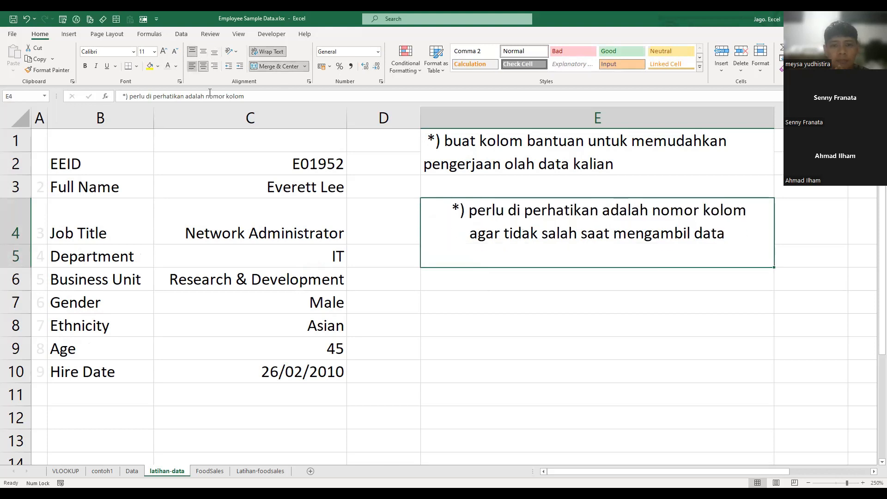
pyautogui.click(193, 67)
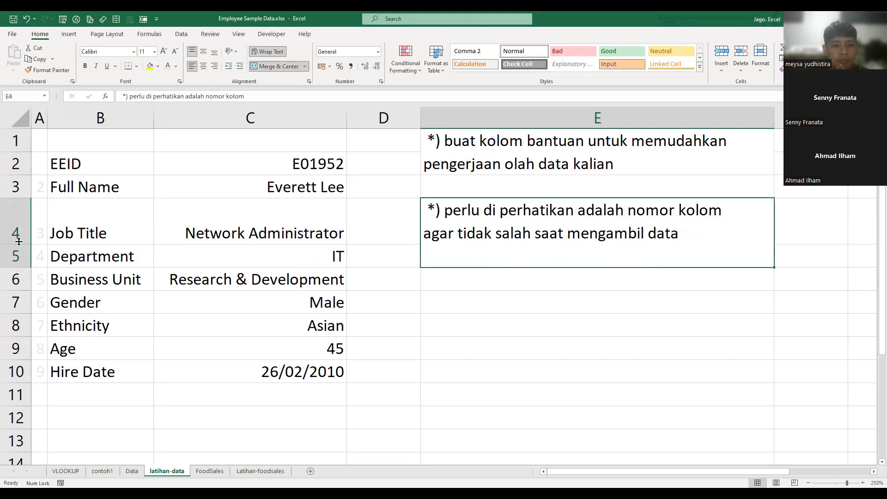
pyautogui.click(491, 341)
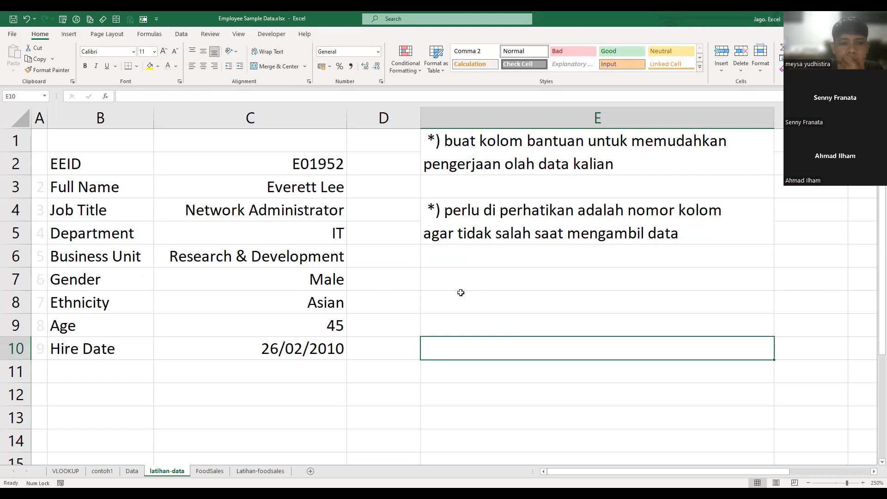
pyautogui.click(625, 277)
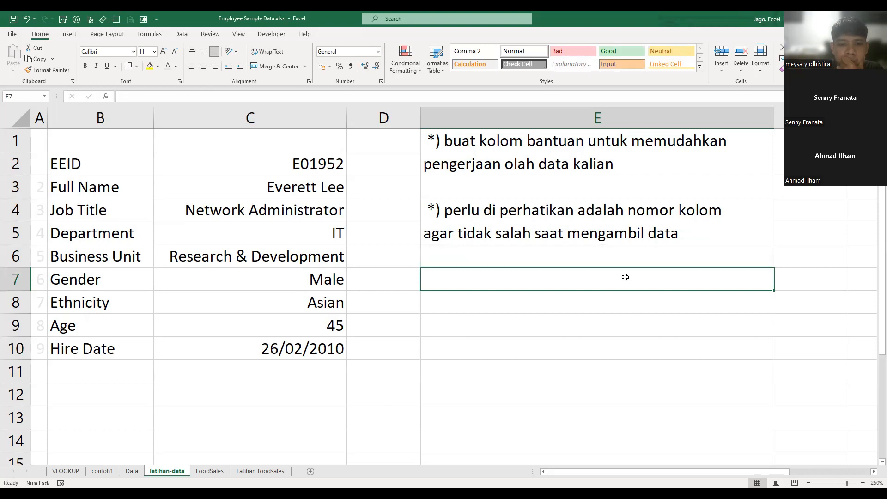
pyautogui.click(239, 400)
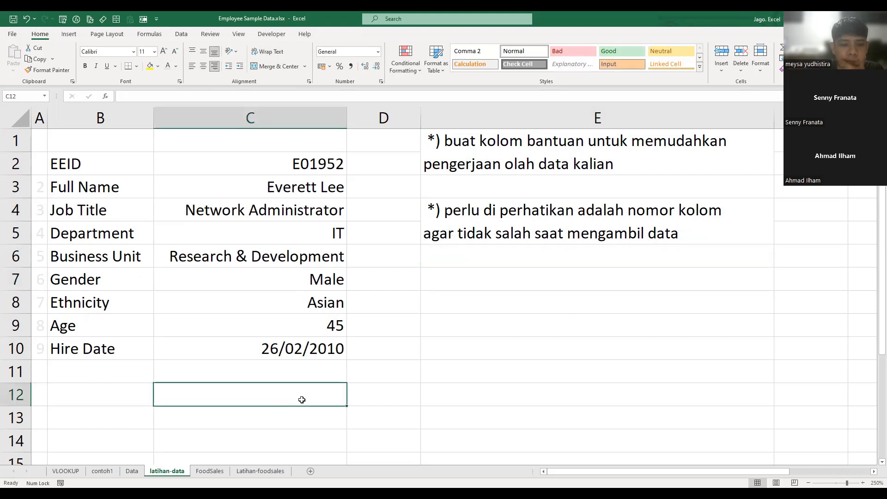
pyautogui.click(316, 358)
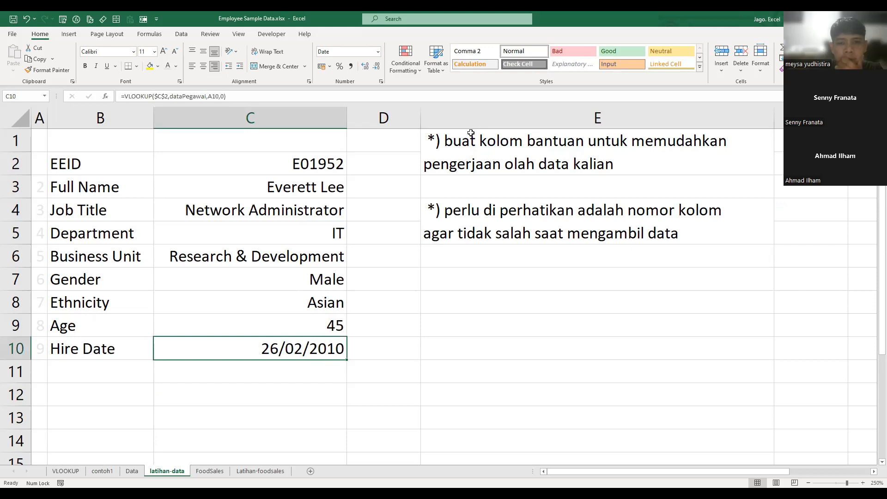
# - Insert a blank column before the notes in column E and enter =FORMULATEXT(C2) in D2
pyautogui.rightClick(461, 112)
pyautogui.click(484, 189)
pyautogui.click(391, 162)
pyautogui.write('=')
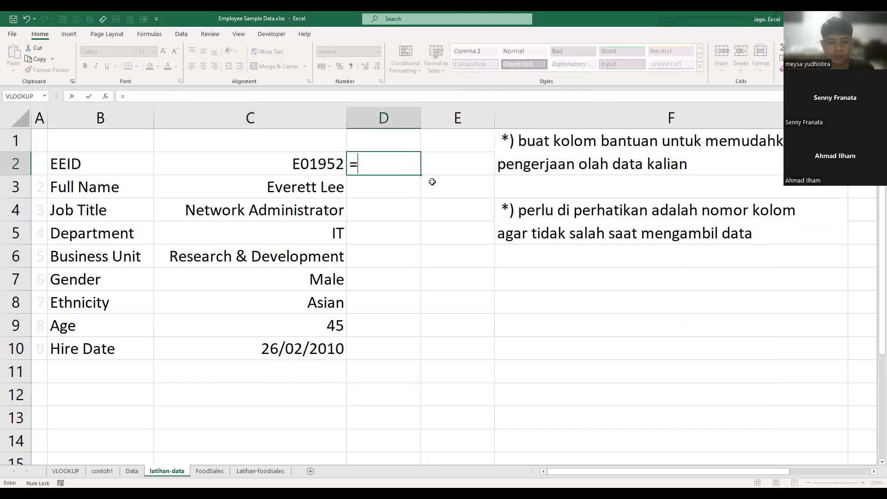
pyautogui.write('fo')
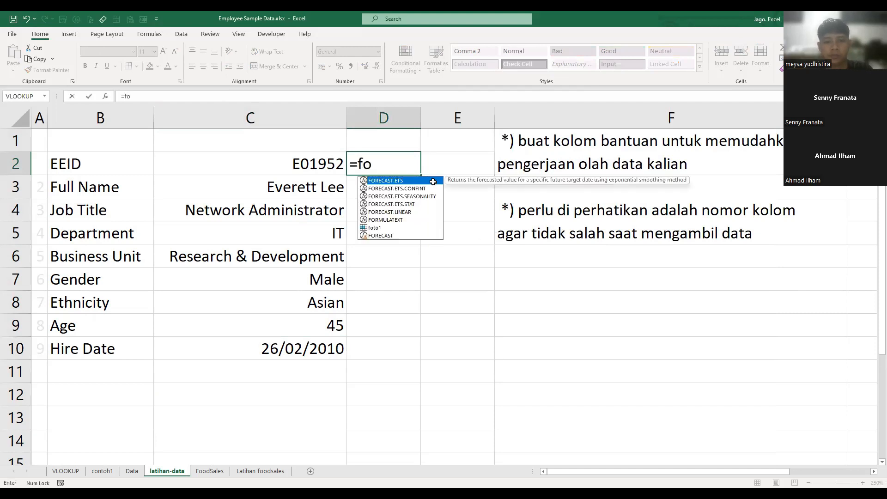
pyautogui.press('Escape')
pyautogui.press('Escape')
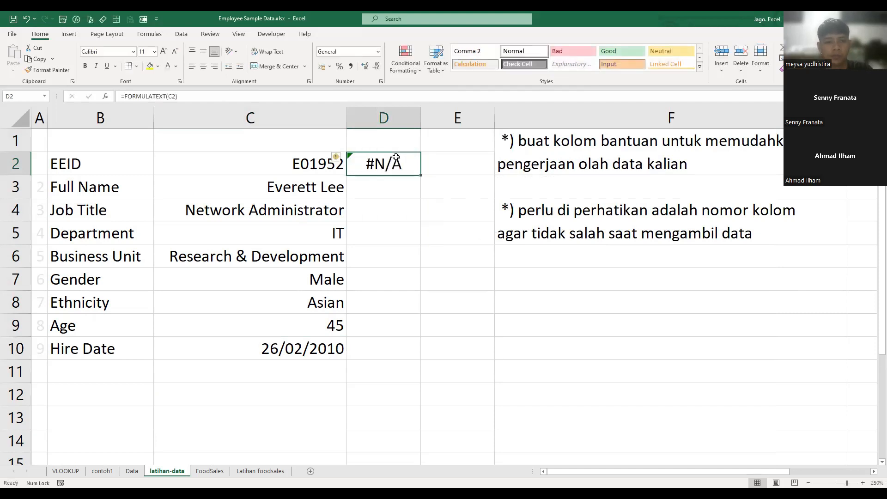
# - Fill the FORMULATEXT formula from D2 down to D10 and clear D2
pyautogui.doubleClick(421, 175)
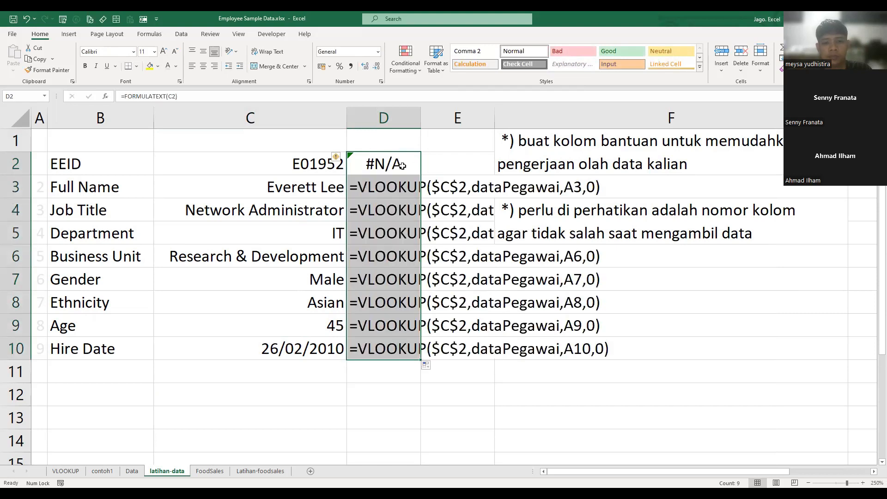
pyautogui.click(403, 165)
pyautogui.press('Delete')
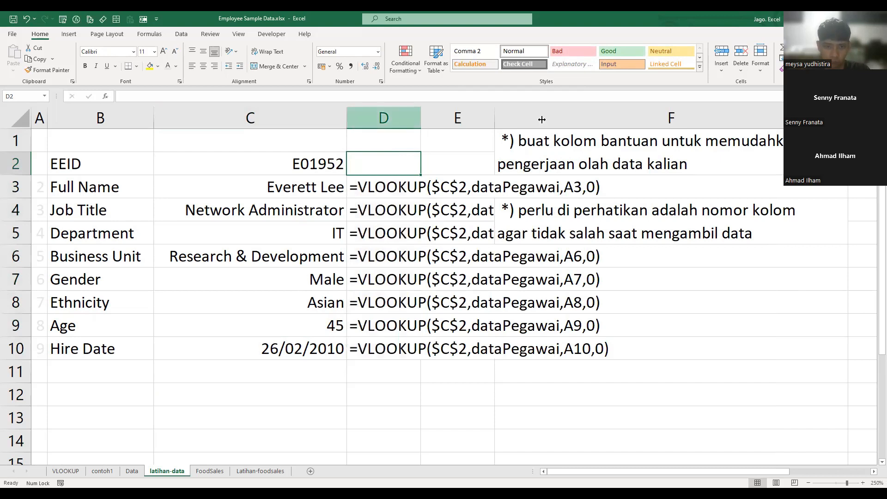
# - Place narrow blank spacer columns D and F around the formula-text column, and widen column E to fit the full formulas
pyautogui.moveTo(542, 119); pyautogui.dragTo(363, 132)
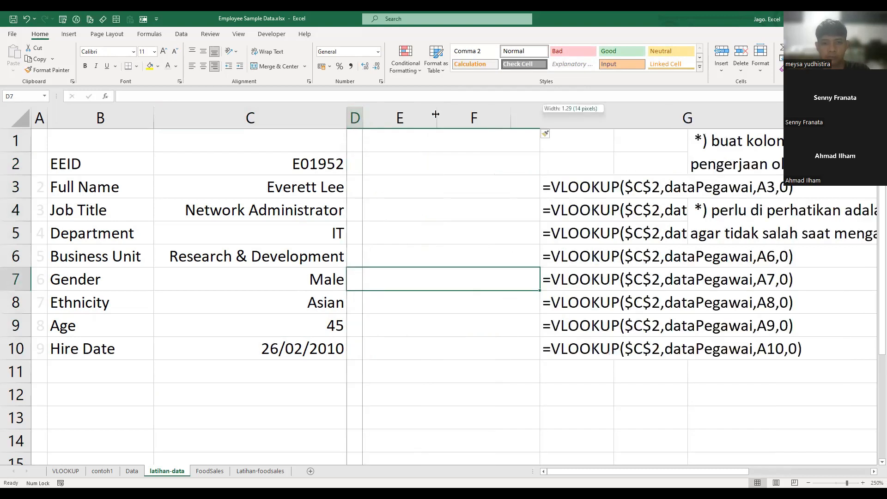
pyautogui.click(602, 164)
pyautogui.moveTo(715, 112); pyautogui.dragTo(653, 119)
pyautogui.click(699, 370)
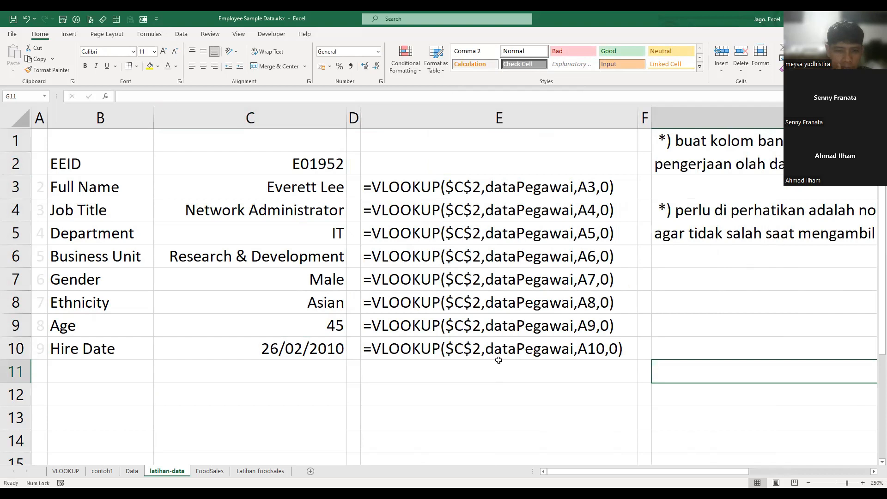
pyautogui.click(460, 410)
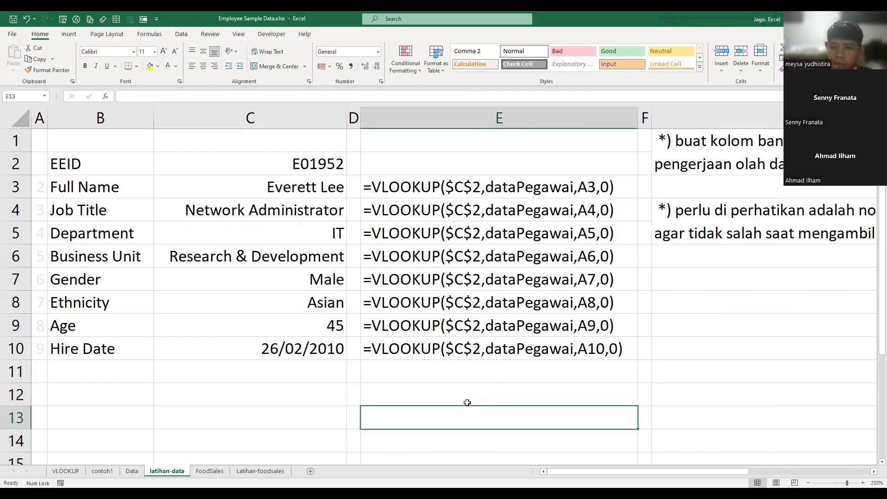
pyautogui.click(704, 298)
pyautogui.click(466, 259)
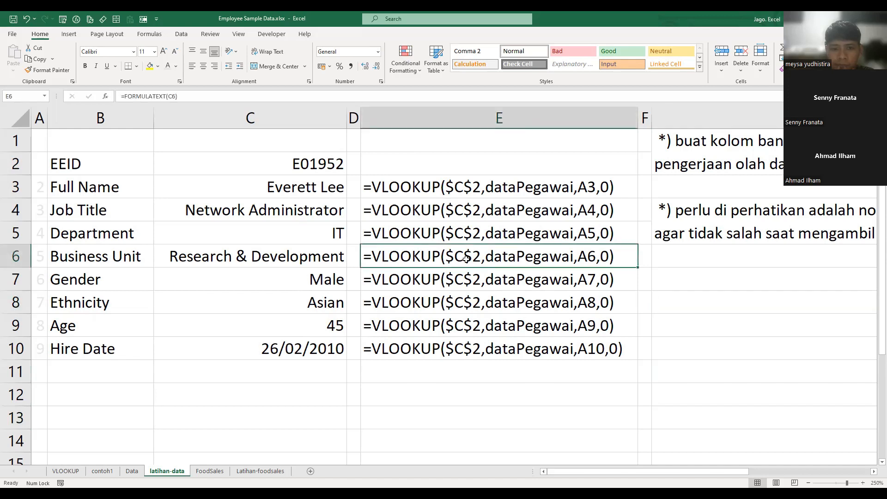
pyautogui.click(556, 353)
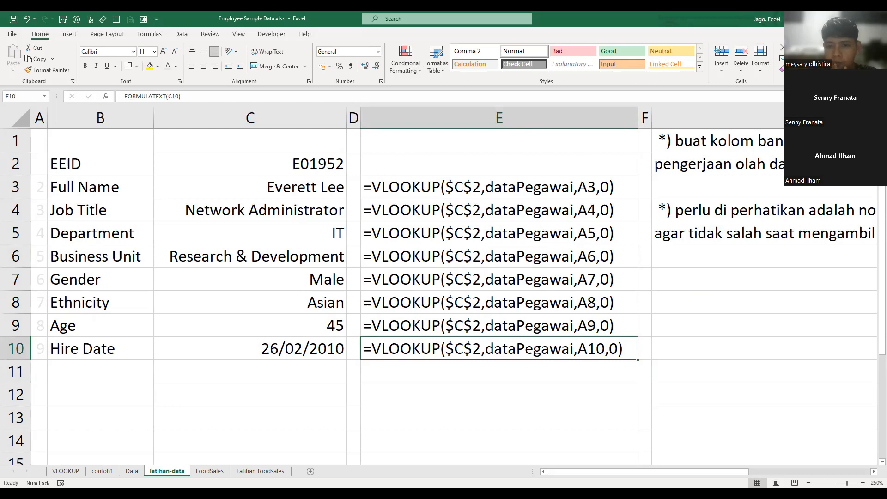
pyautogui.hotkey('alt', 'Tab')
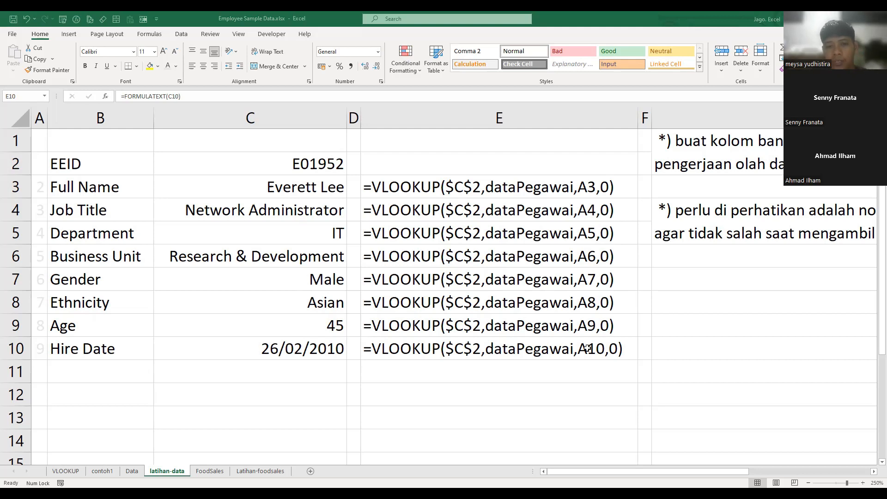
pyautogui.click(680, 324)
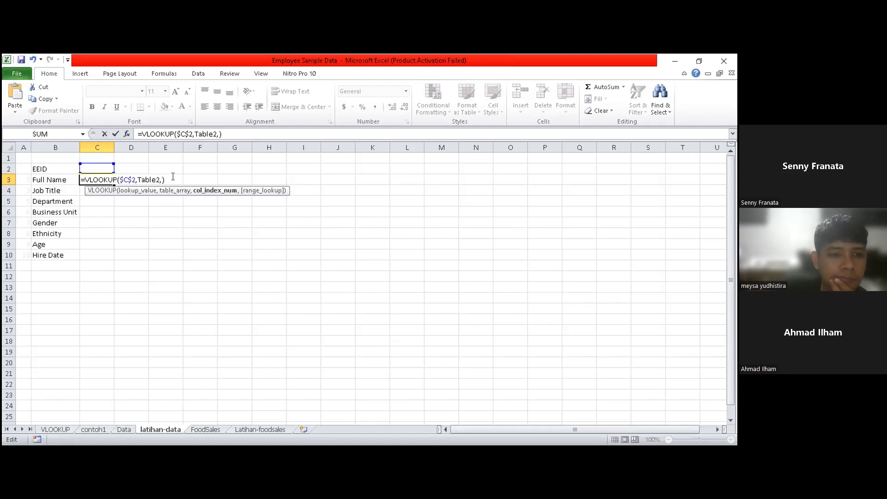
pyautogui.click(123, 429)
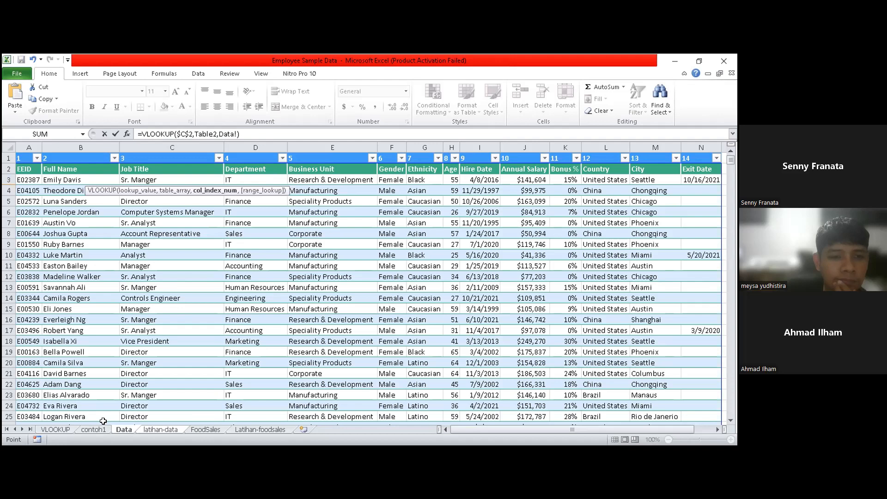
pyautogui.click(161, 429)
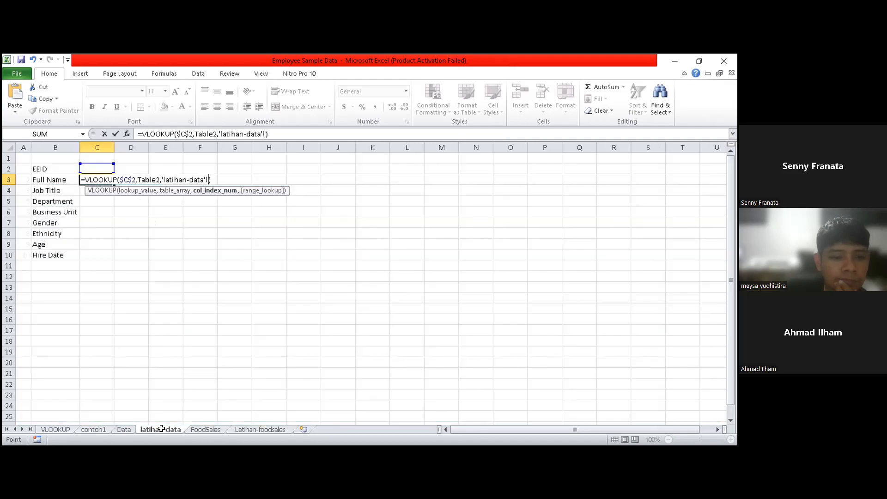
pyautogui.press('BackSpace')
pyautogui.press('BackSpace')
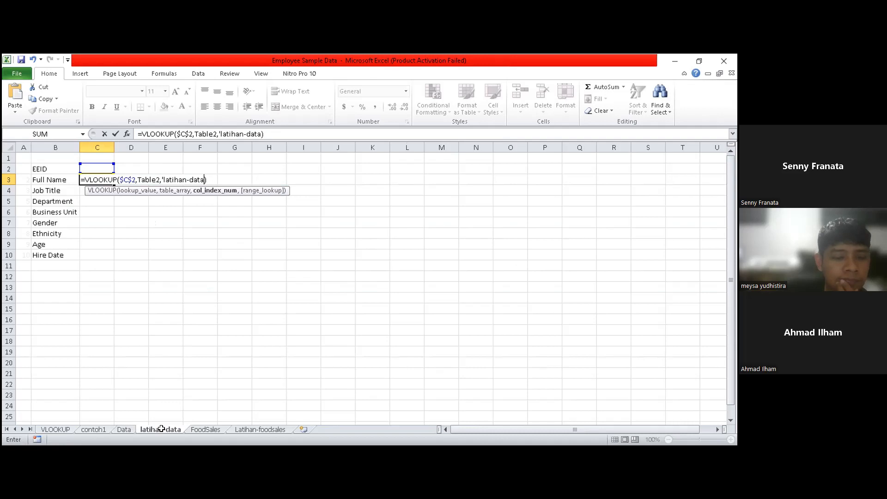
pyautogui.press('BackSpace')
pyautogui.press('BackSpace')
pyautogui.press('BackSpace')
pyautogui.press('BackSpace')
pyautogui.press('BackSpace')
pyautogui.press('BackSpace')
pyautogui.press('BackSpace')
pyautogui.press('BackSpace')
pyautogui.press('BackSpace')
pyautogui.press('BackSpace')
pyautogui.press('BackSpace')
pyautogui.press('BackSpace')
pyautogui.press('BackSpace')
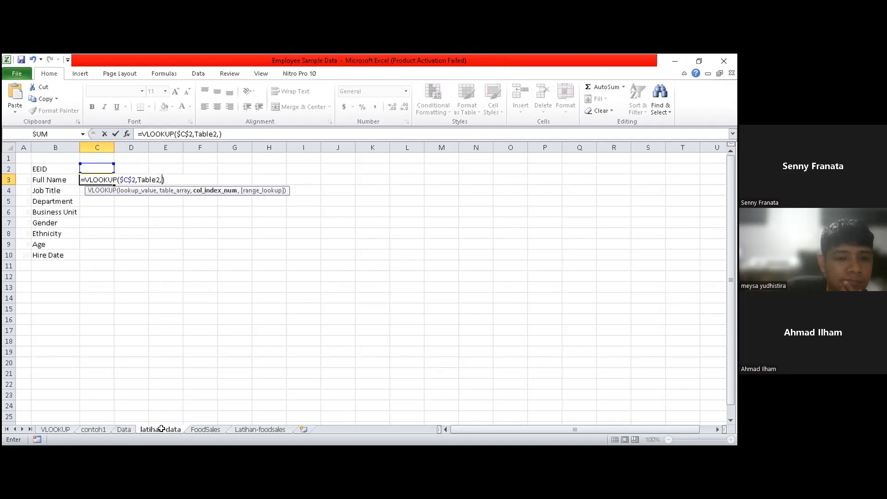
pyautogui.click(162, 429)
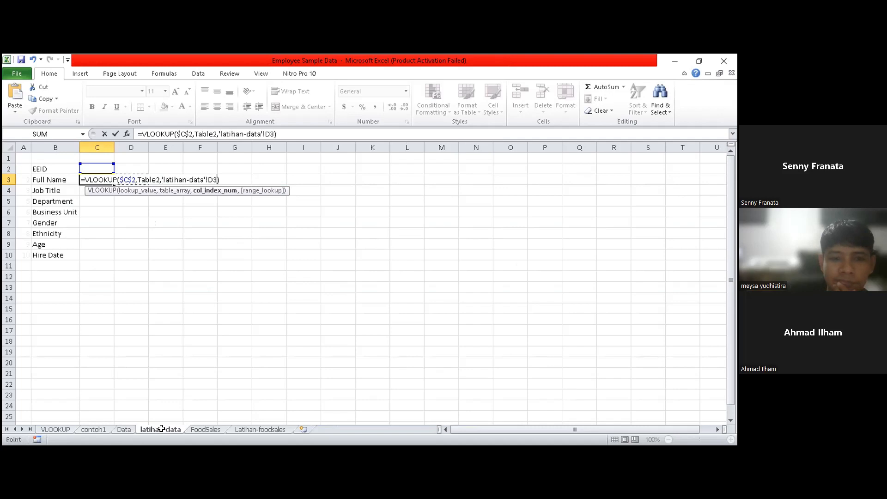
pyautogui.press('BackSpace')
pyautogui.press('BackSpace')
pyautogui.press('BackSpace')
pyautogui.press('BackSpace')
pyautogui.press('BackSpace')
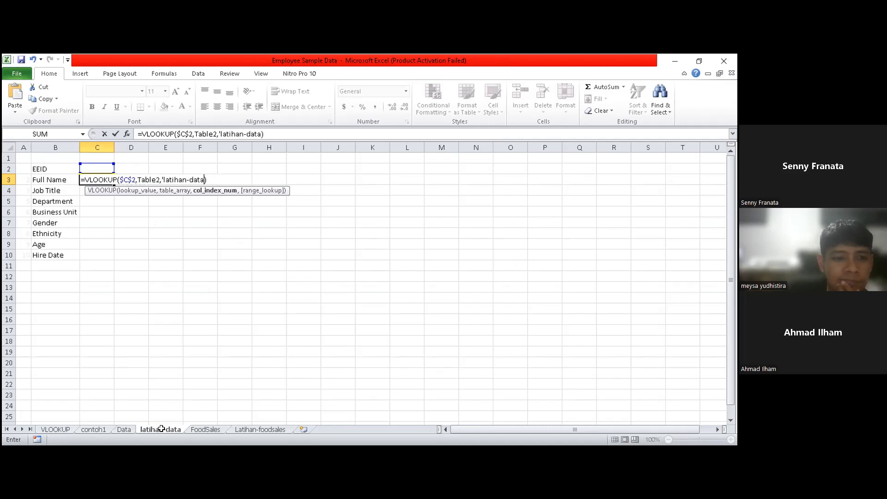
pyautogui.press('BackSpace')
pyautogui.press('BackSpace')
pyautogui.press('BackSpace')
pyautogui.press('BackSpace')
pyautogui.press('BackSpace')
pyautogui.press('BackSpace')
pyautogui.press('BackSpace')
pyautogui.press('BackSpace')
pyautogui.press('BackSpace')
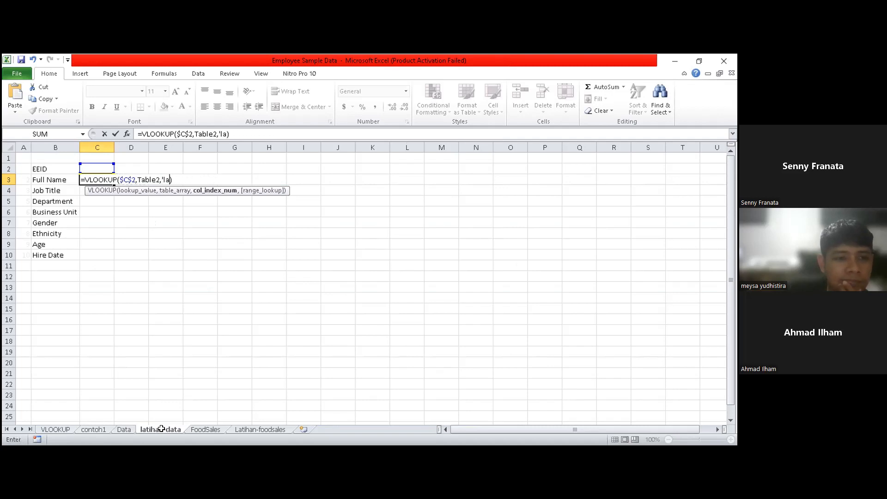
pyautogui.press('BackSpace')
pyautogui.press('BackSpace')
pyautogui.press('BackSpace')
pyautogui.click(161, 430)
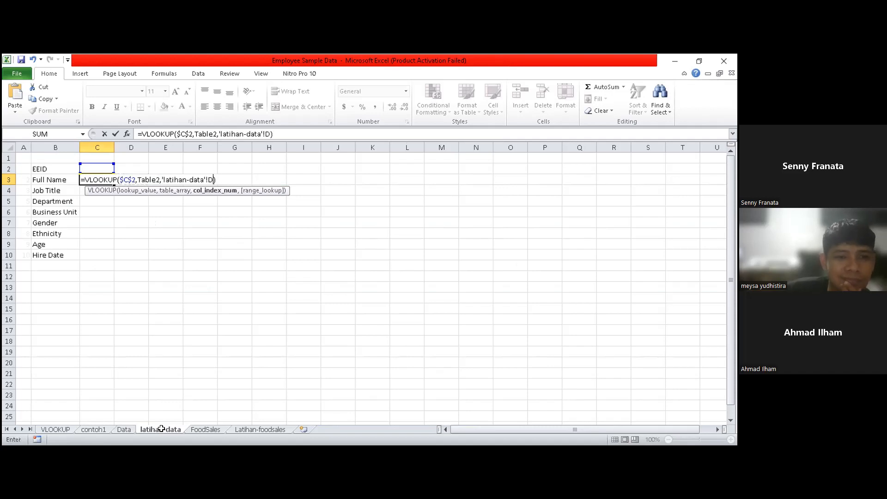
pyautogui.press('BackSpace')
pyautogui.press('BackSpace')
pyautogui.press('BackSpace')
pyautogui.press('BackSpace')
pyautogui.press('BackSpace')
pyautogui.press('BackSpace')
pyautogui.press('BackSpace')
pyautogui.press('BackSpace')
pyautogui.press('BackSpace')
pyautogui.press('BackSpace')
pyautogui.press('BackSpace')
pyautogui.press('BackSpace')
pyautogui.press('BackSpace')
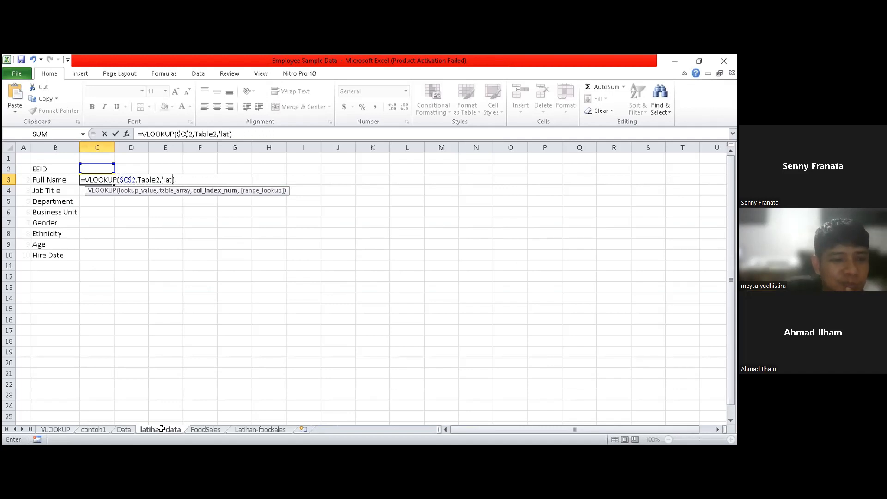
pyautogui.press('BackSpace')
pyautogui.press('BackSpace')
pyautogui.press('BackSpace')
pyautogui.press('BackSpace')
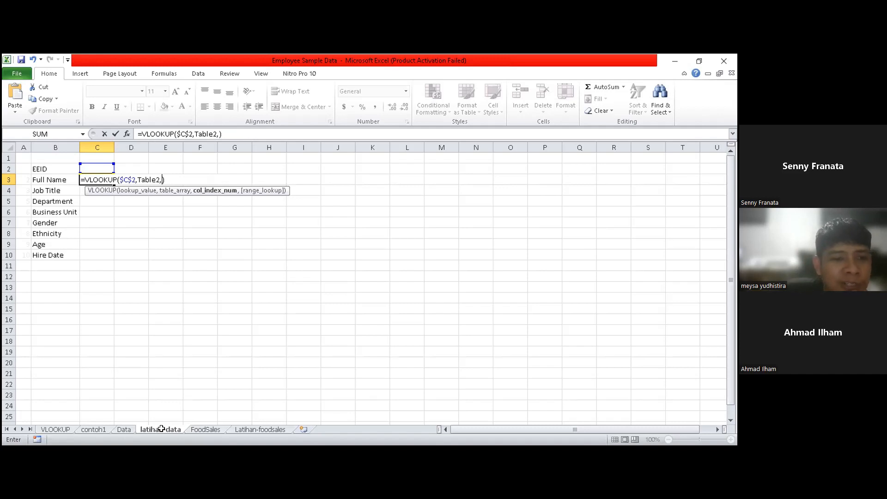
# - Enter a3 as the column index in the Full Name VLOOKUP formula in C3 and commit the formula
pyautogui.write('a3')
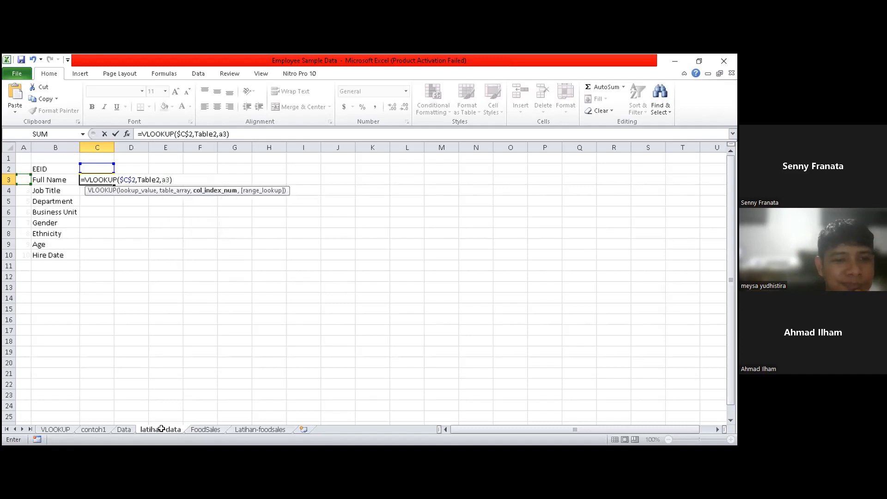
pyautogui.press('Return')
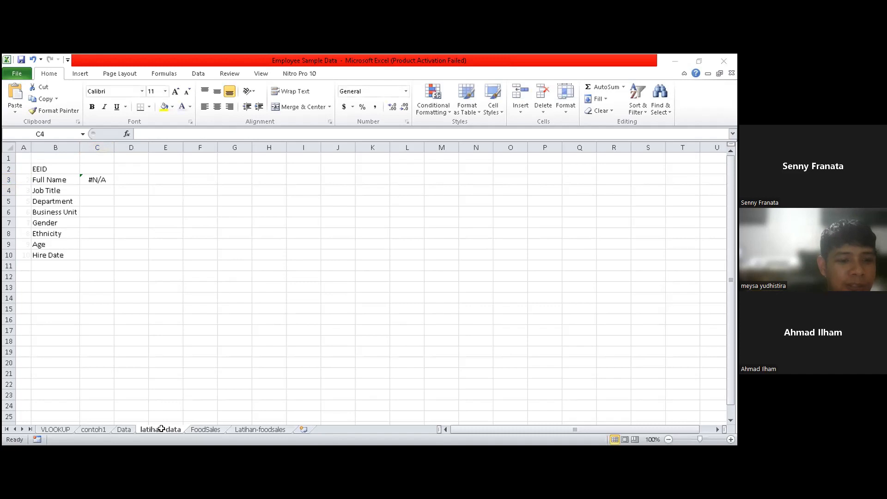
pyautogui.click(162, 428)
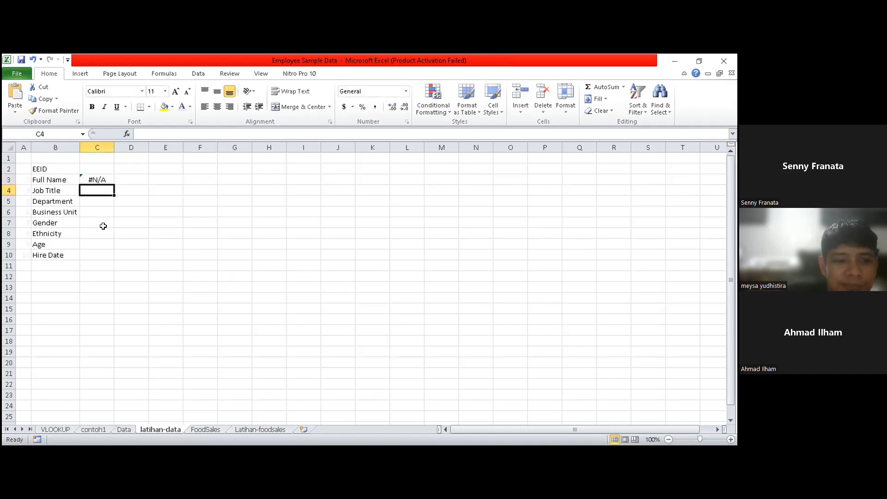
# - Inspect the column index in C3's formula, and check the Full Name filter list and first EEID record on the Data sheet
pyautogui.doubleClick(88, 179)
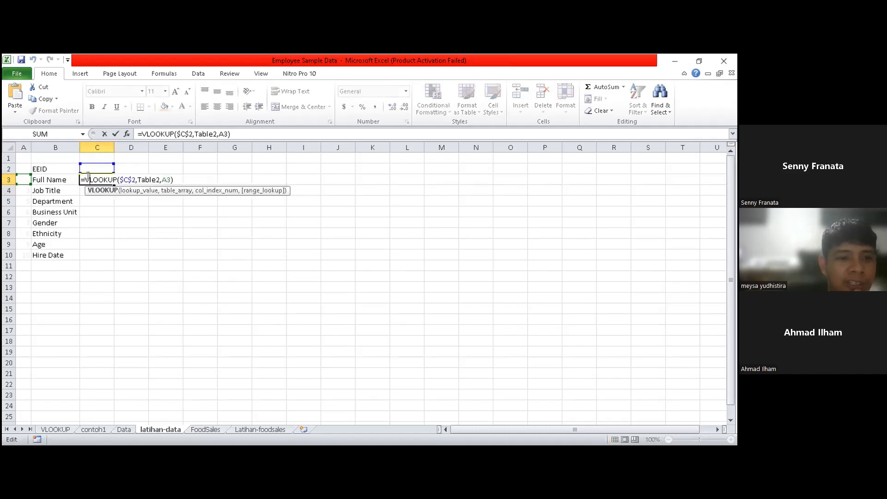
pyautogui.click(167, 180)
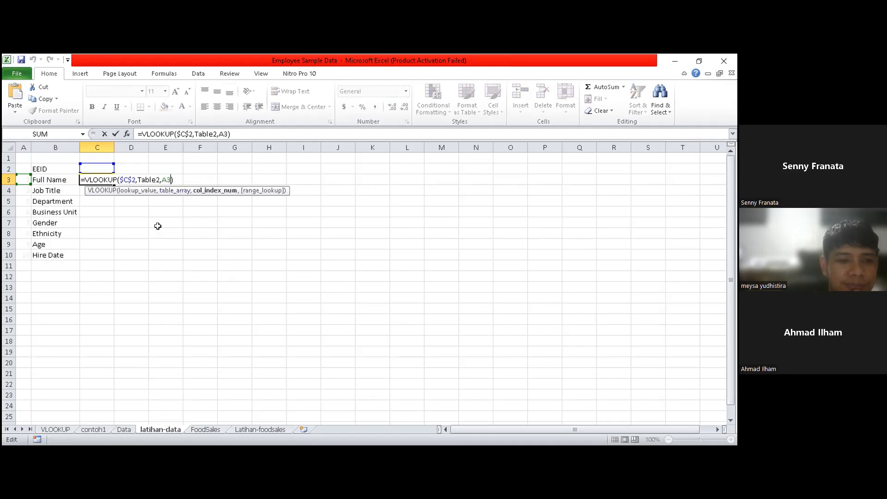
pyautogui.click(124, 430)
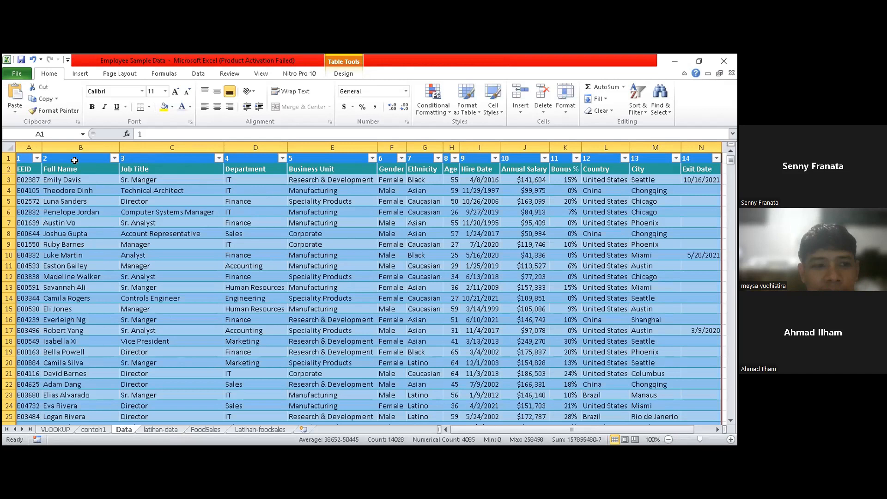
pyautogui.click(114, 158)
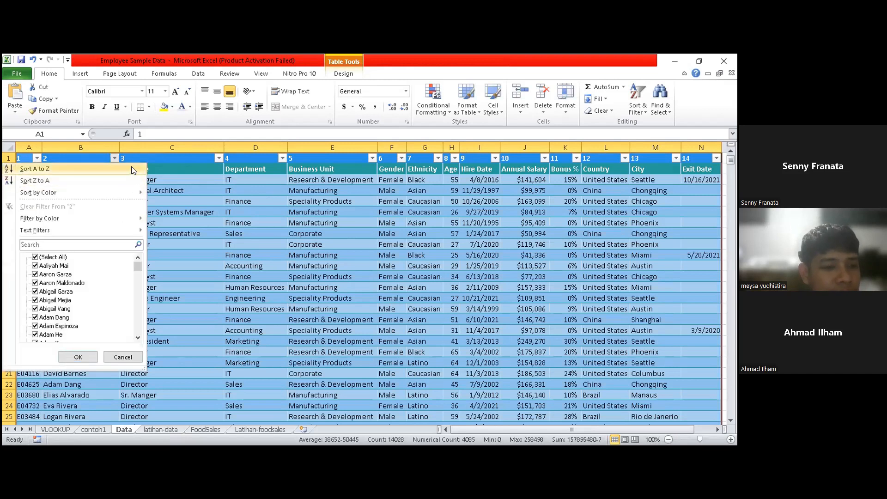
pyautogui.click(196, 156)
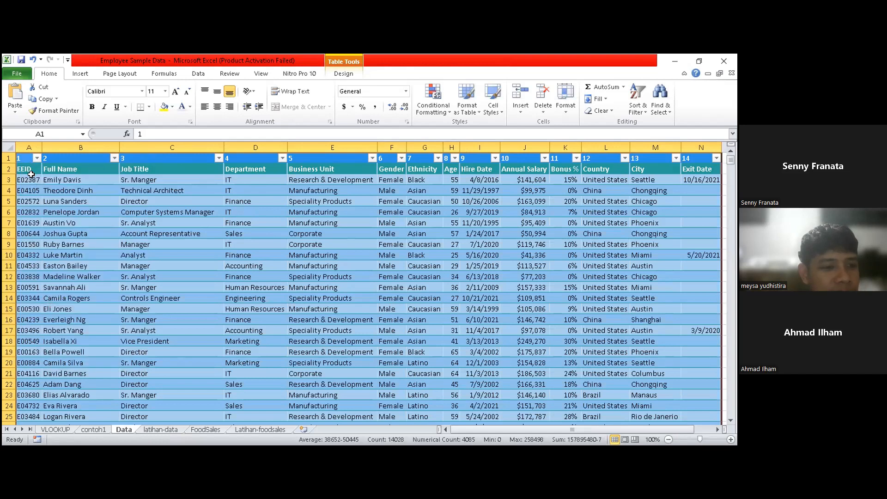
pyautogui.click(29, 184)
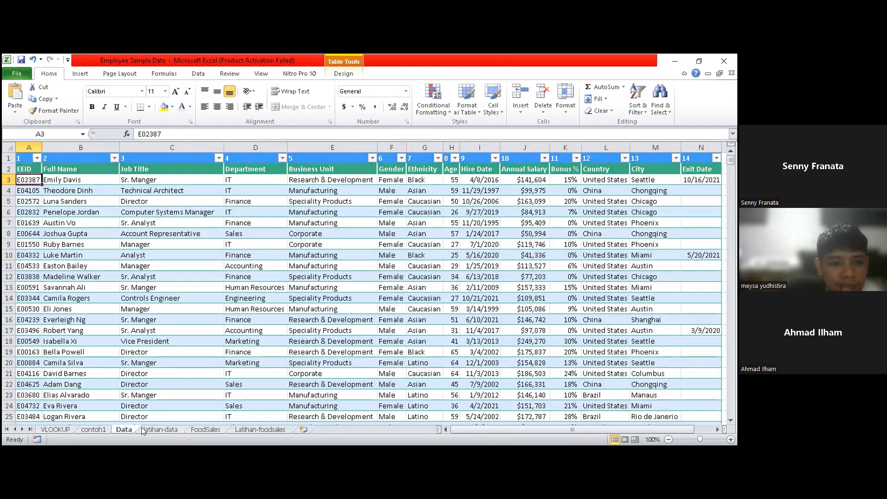
pyautogui.click(160, 429)
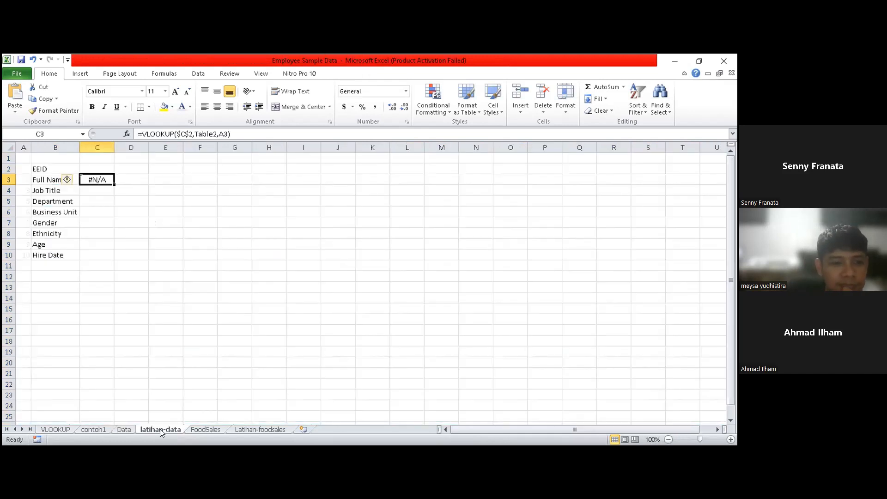
# - Add 0 as the range_lookup argument in C3, making the formula =VLOOKUP($C$2,Table2,A3,0)
pyautogui.doubleClick(104, 174)
pyautogui.click(167, 180)
pyautogui.press('Right')
pyautogui.write(',')
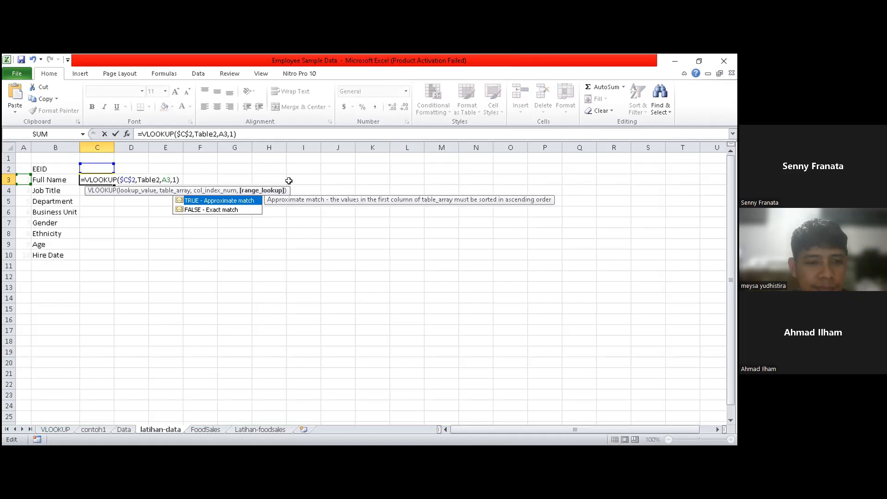
pyautogui.press('BackSpace')
pyautogui.write('0')
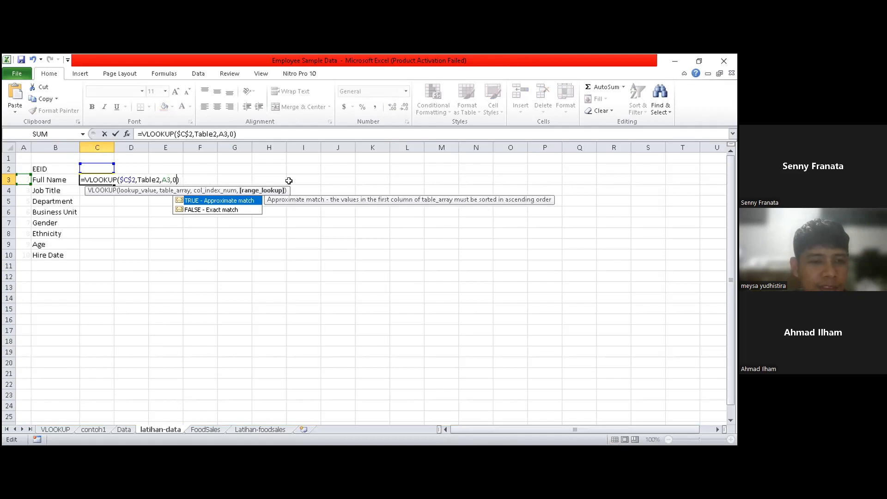
pyautogui.press('Return')
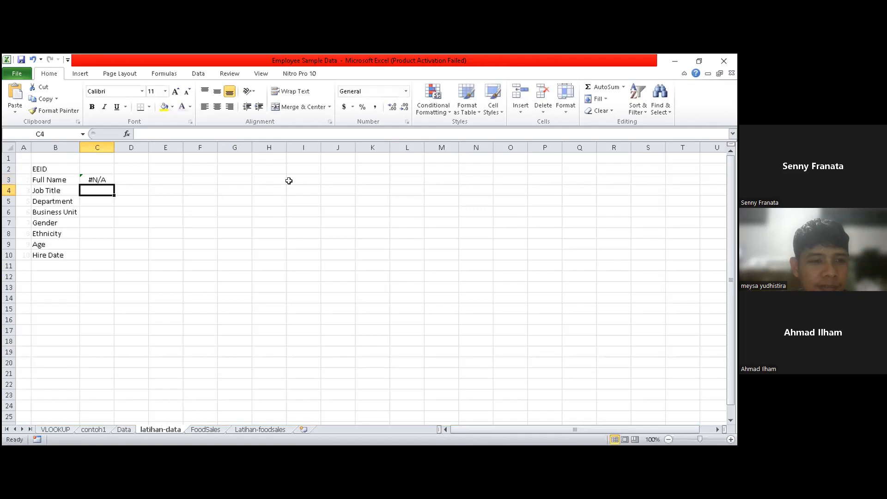
# - Recheck the table and range_lookup arguments of the Full Name VLOOKUP formula in C3
pyautogui.doubleClick(97, 179)
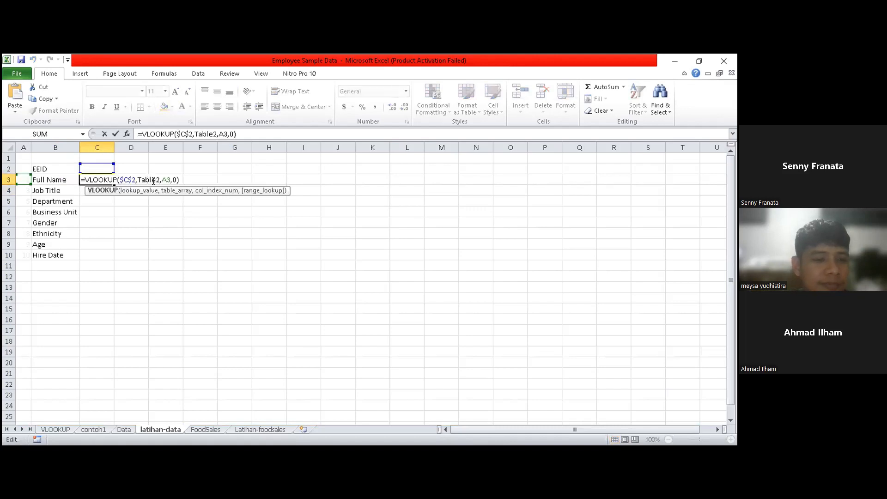
pyautogui.click(176, 180)
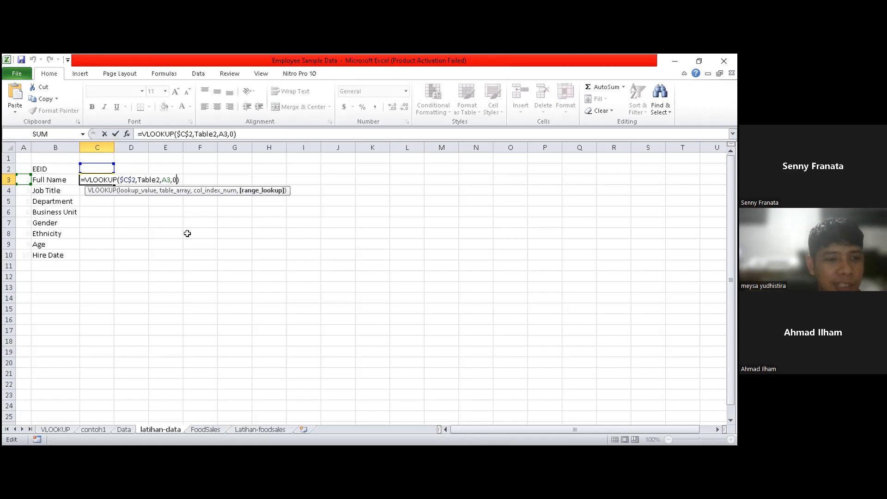
pyautogui.press('Return')
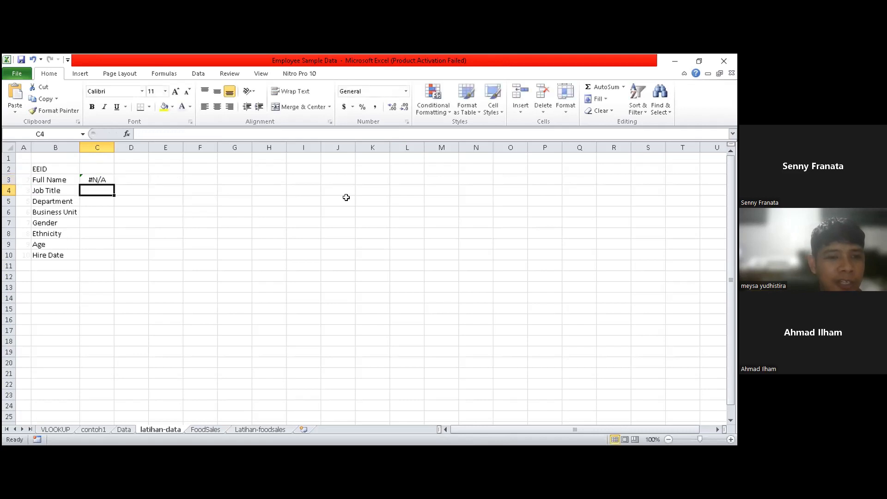
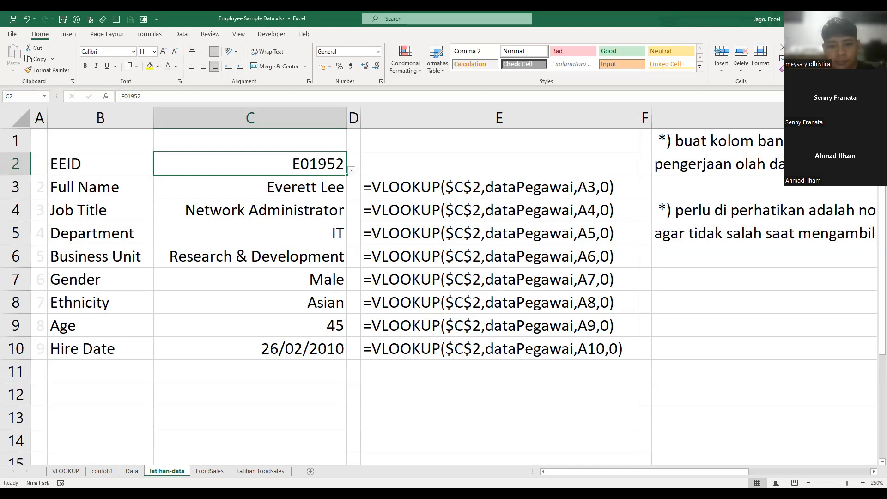
pyautogui.click(382, 395)
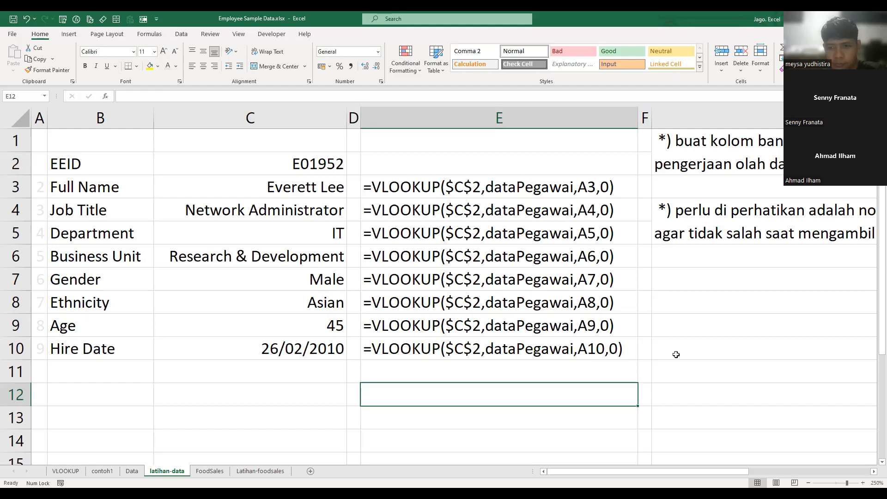
pyautogui.click(673, 324)
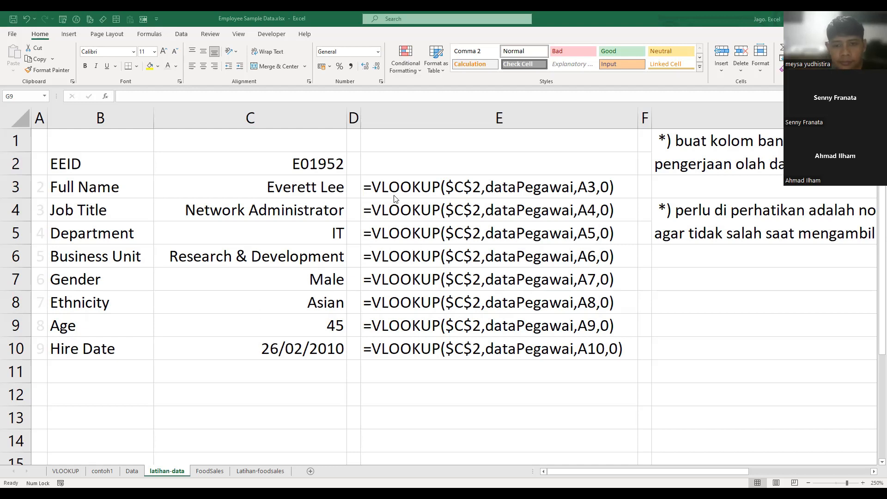
pyautogui.click(716, 287)
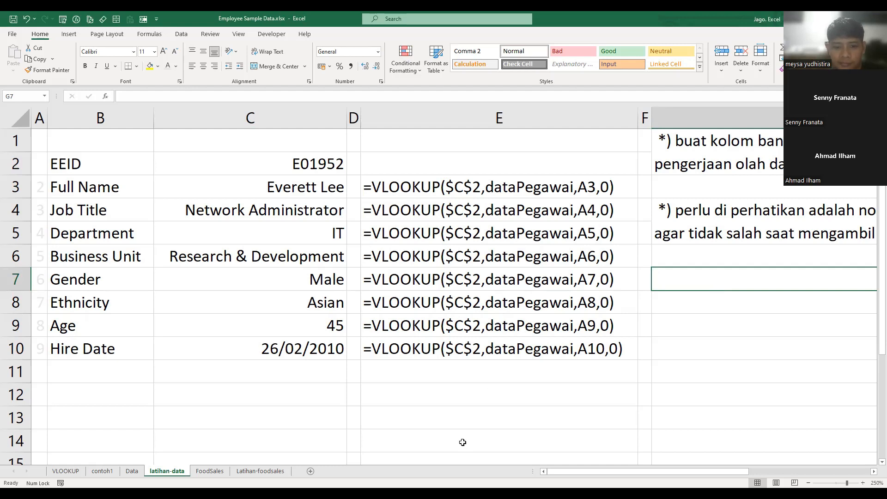
pyautogui.click(444, 372)
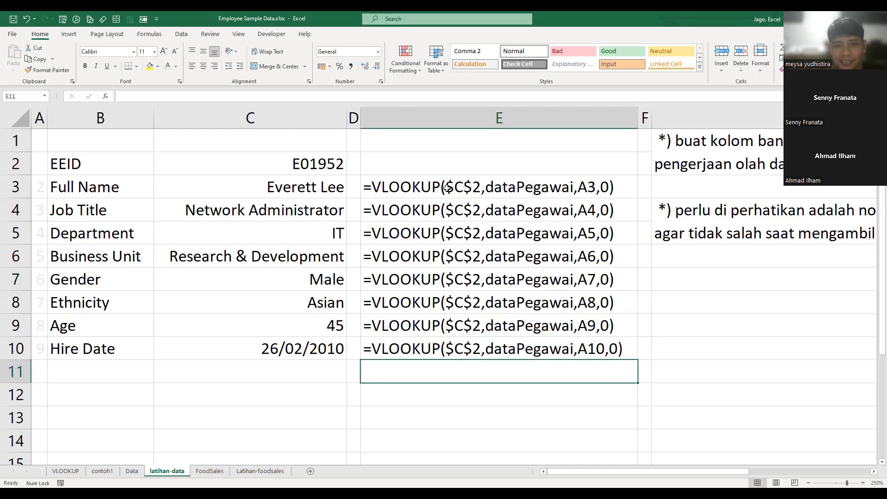
# - Clear the lookup formulas from Full Name through Hire Date in C3:C10 of the latihan-data sheet
pyautogui.moveTo(419, 185); pyautogui.dragTo(451, 349)
pyautogui.moveTo(259, 187); pyautogui.dragTo(307, 347)
pyautogui.press('Delete')
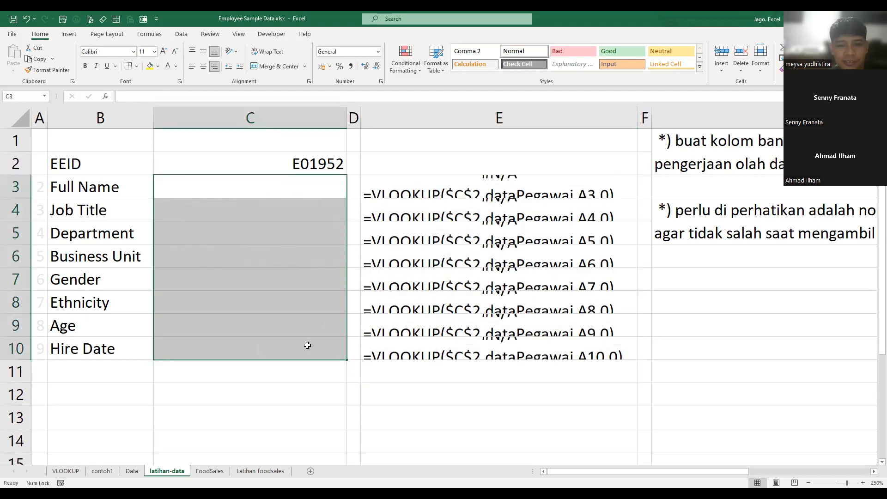
pyautogui.click(327, 254)
pyautogui.click(251, 191)
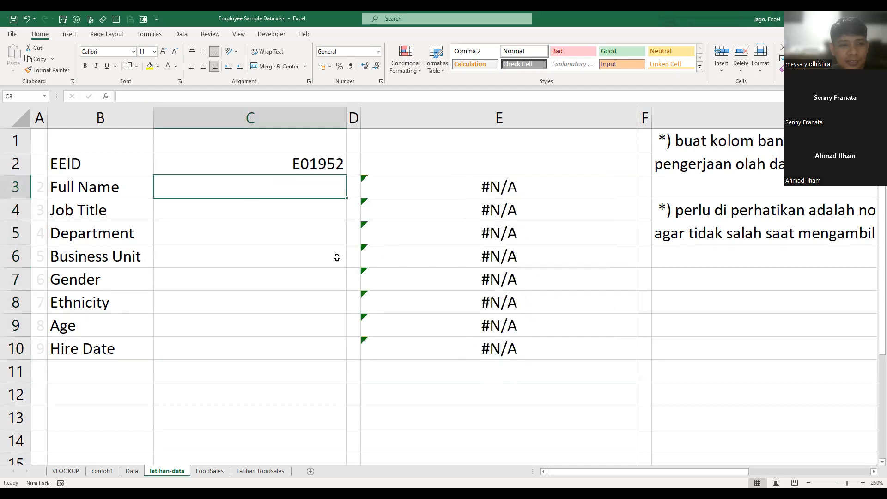
# - Begin a VLOOKUP formula in C3 for Full Name, using the EEID cell as the absolute lookup value $C$2
pyautogui.click(258, 163)
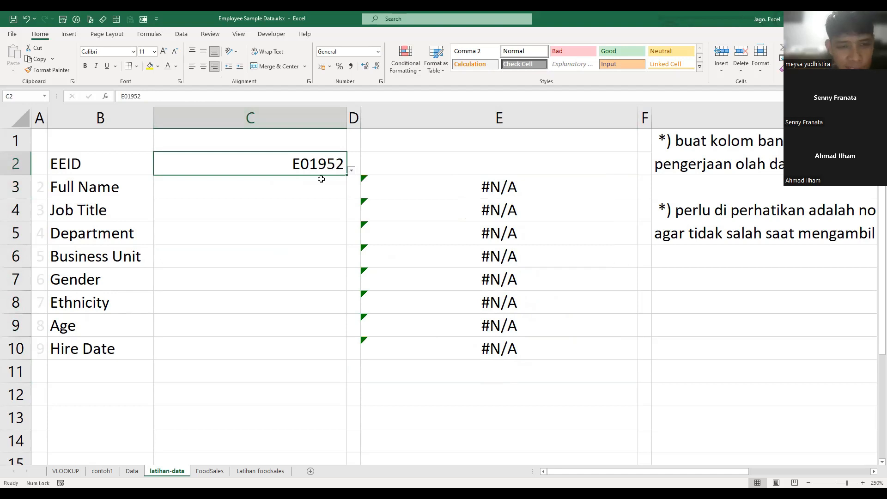
pyautogui.press('Left')
pyautogui.press('Right')
pyautogui.press('Down')
pyautogui.write('=')
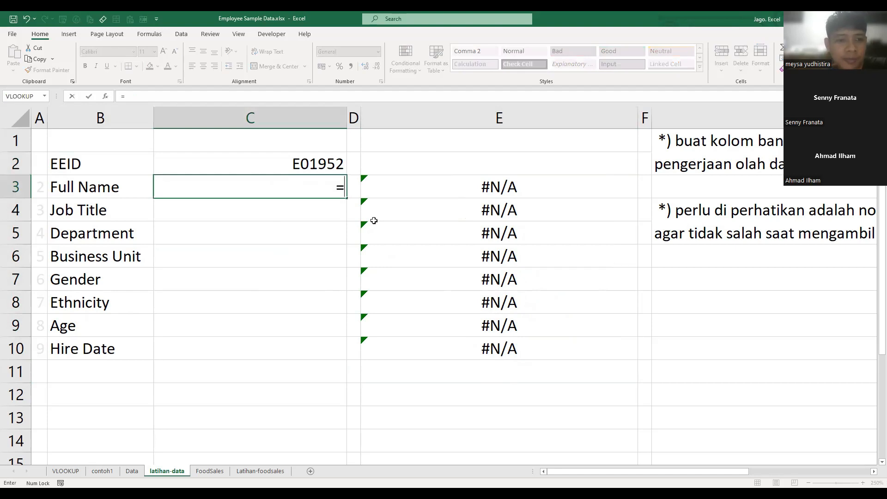
pyautogui.write('VLOOKUP(')
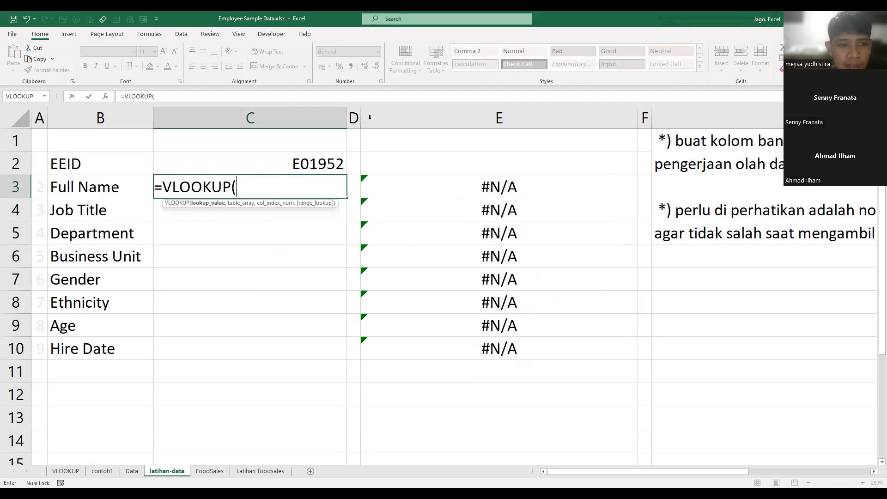
pyautogui.press('Up')
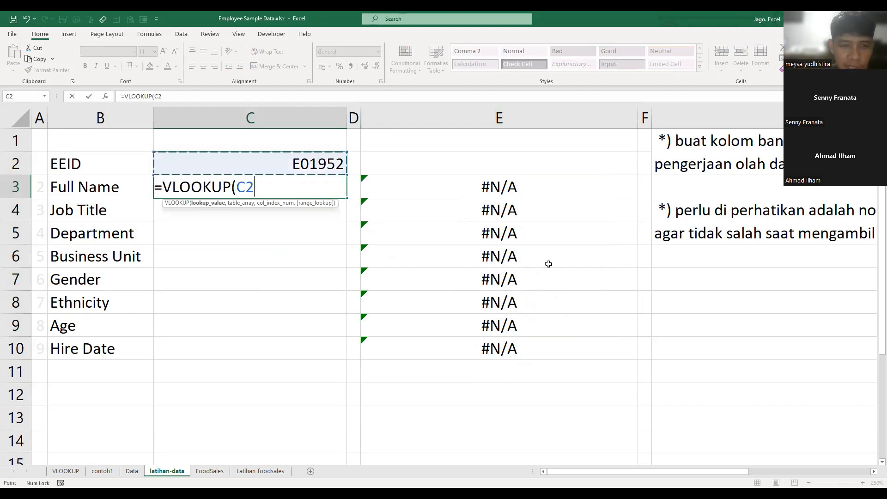
pyautogui.press('F4')
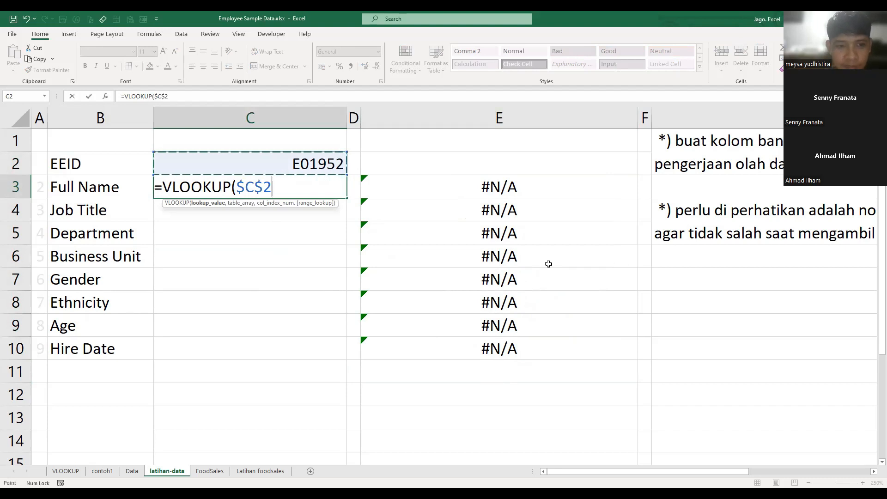
pyautogui.write(',')
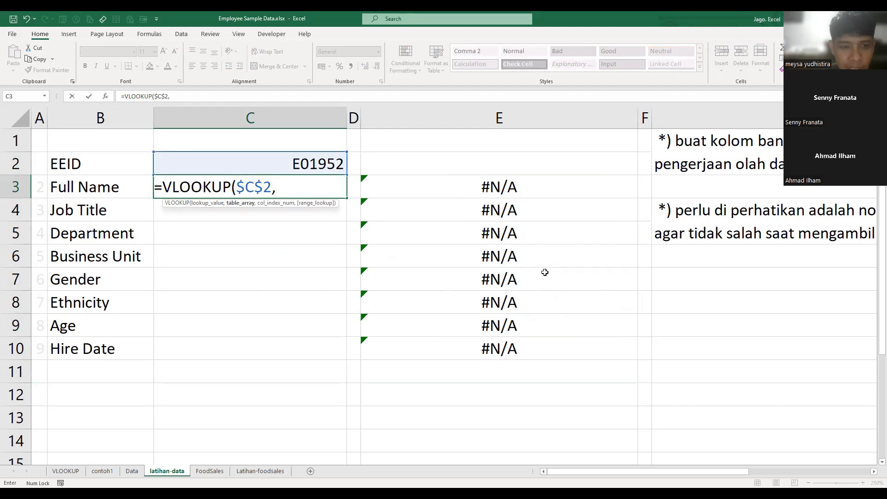
# - Add dataPegawai as the table array and A3 as the column index in the C3 formula
pyautogui.write('s')
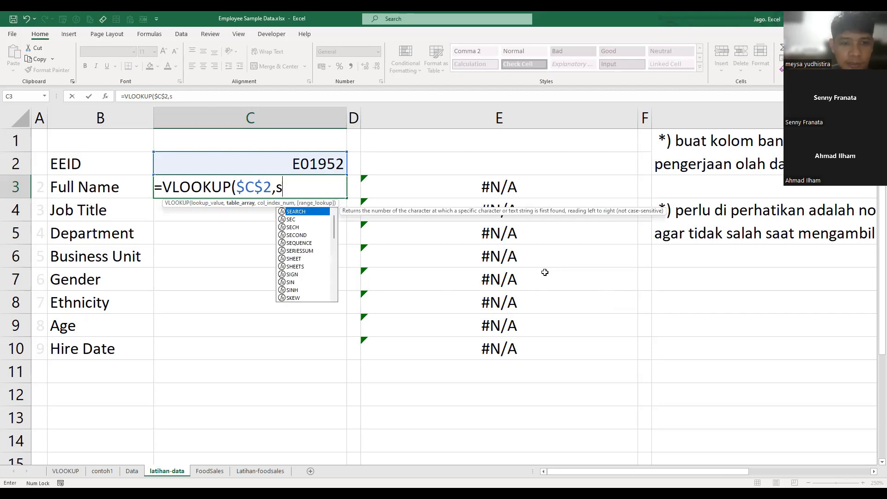
pyautogui.press('BackSpace')
pyautogui.write('dataPegawai')
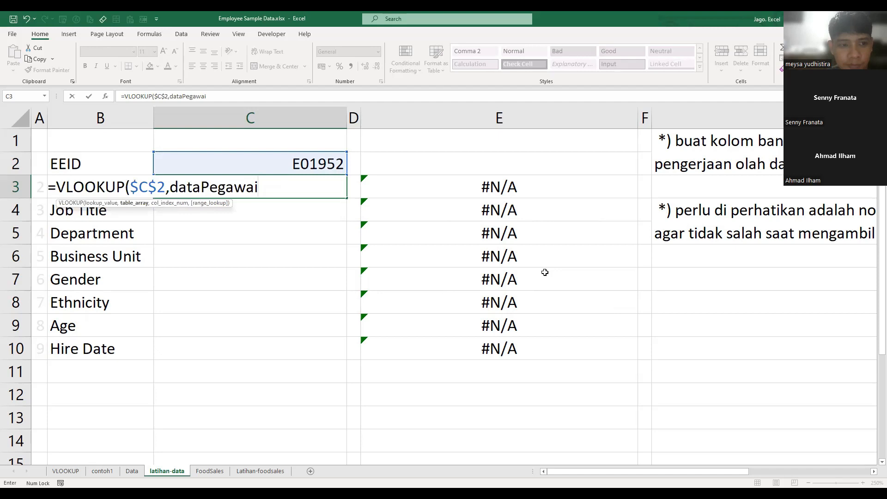
pyautogui.write(',')
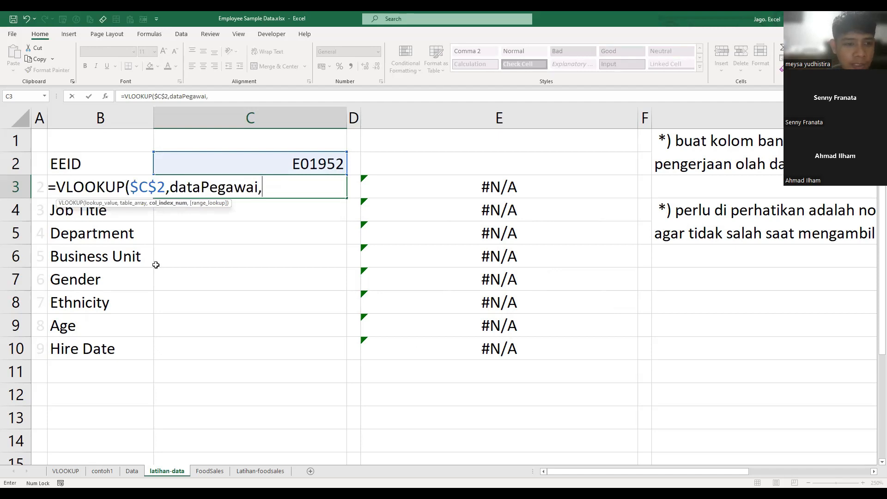
pyautogui.click(105, 213)
pyautogui.press('Left')
pyautogui.press('Up')
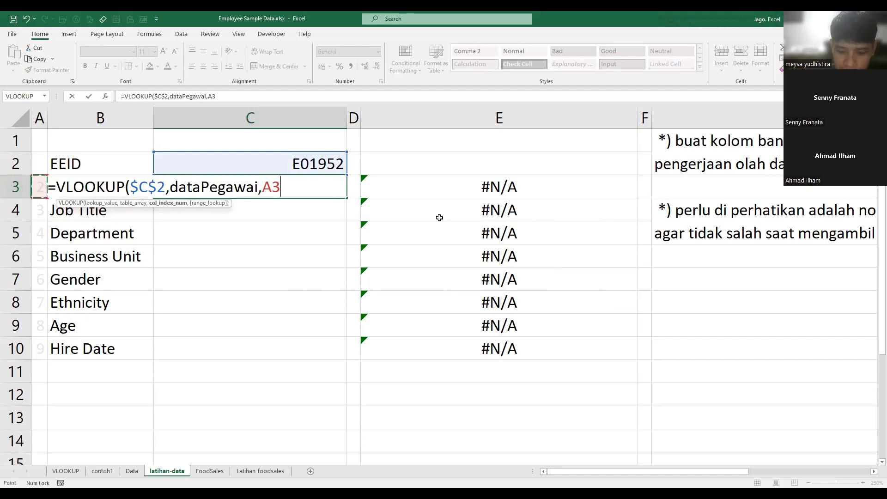
# - Set the range_lookup argument to FALSE for an exact match and commit the Full Name formula in C3
pyautogui.write(',')
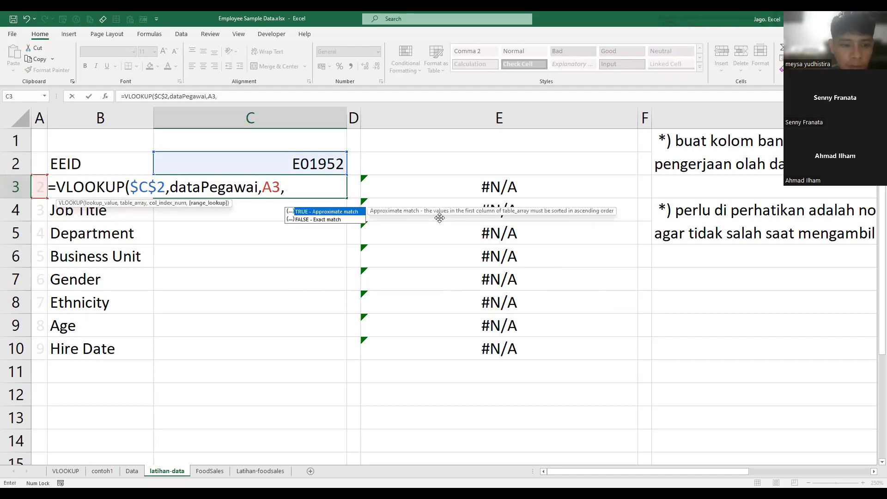
pyautogui.press('Down')
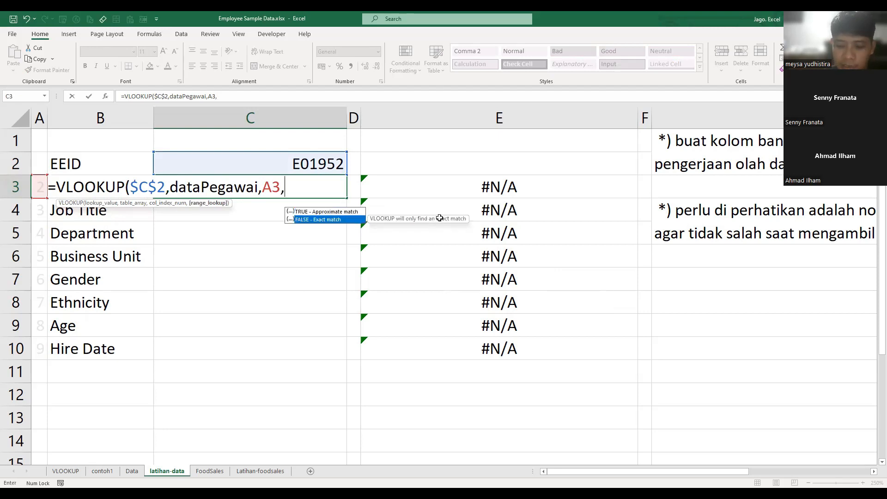
pyautogui.press('Tab')
pyautogui.write(')')
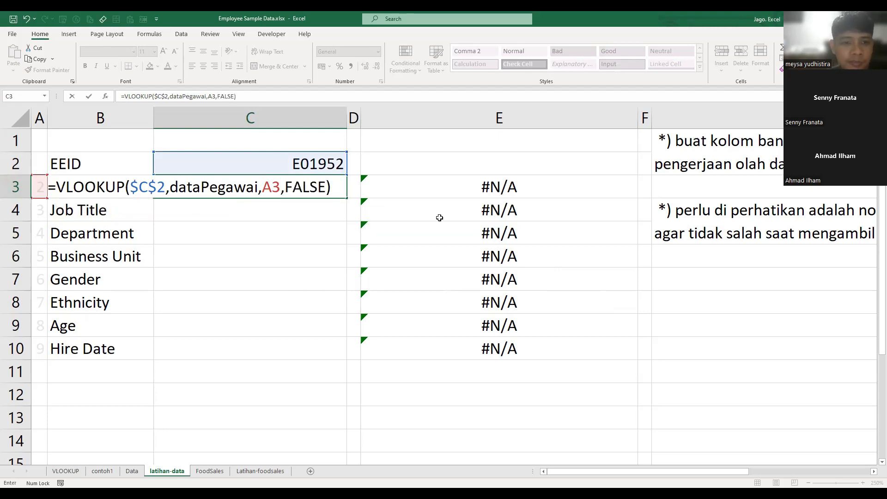
pyautogui.press('Return')
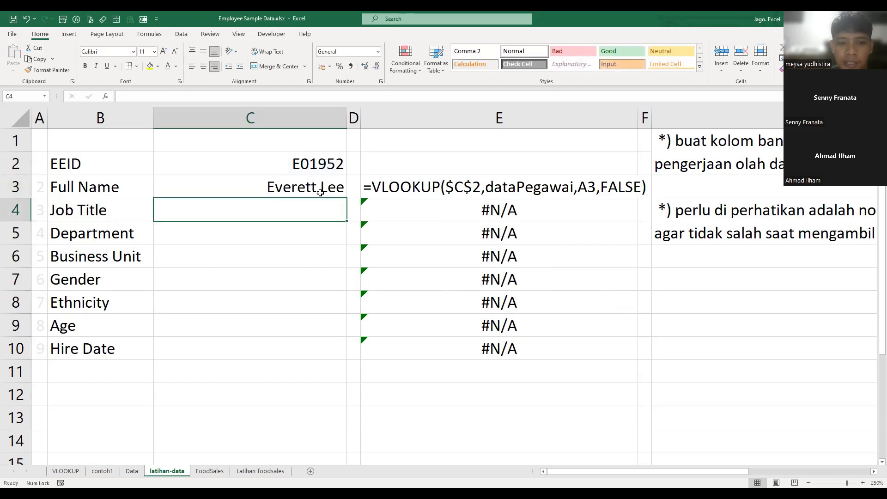
# - Fill the C3 VLOOKUP formula down through Hire Date in C10
pyautogui.click(321, 186)
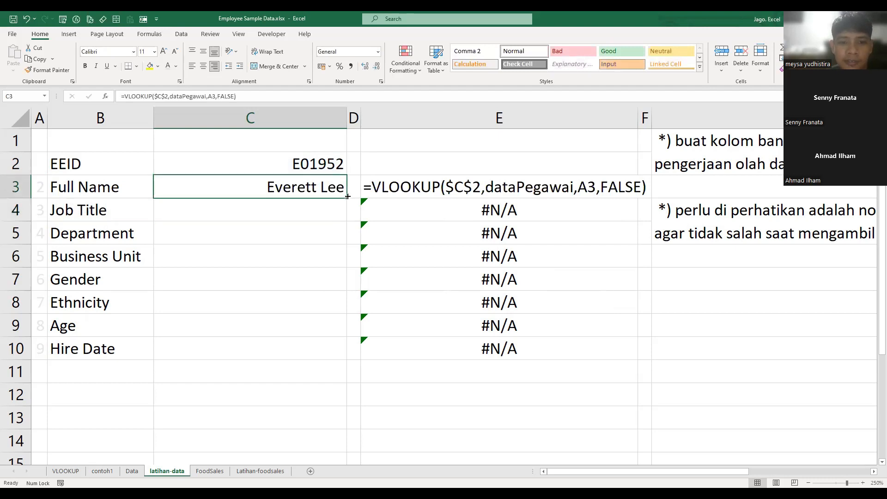
pyautogui.doubleClick(347, 197)
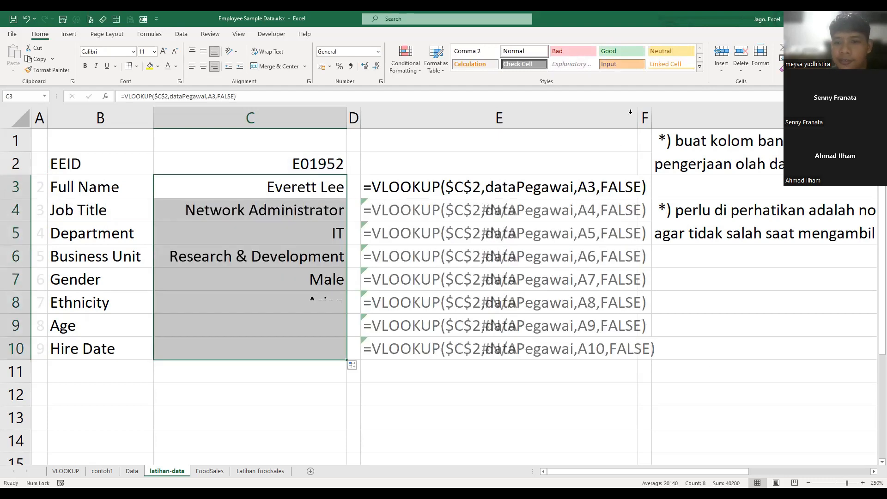
pyautogui.click(735, 343)
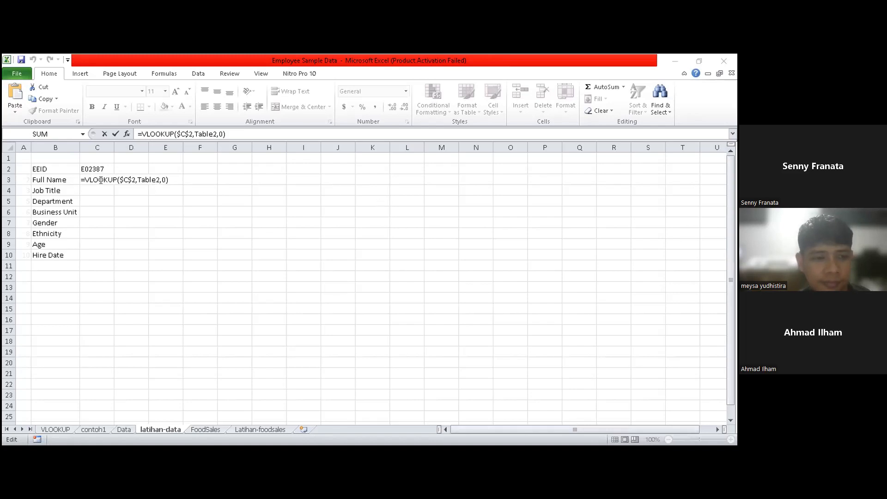
# - In the participant's workbook, check the Table2 argument of C3's VLOOKUP formula and the column number in A3
pyautogui.click(148, 180)
pyautogui.click(171, 180)
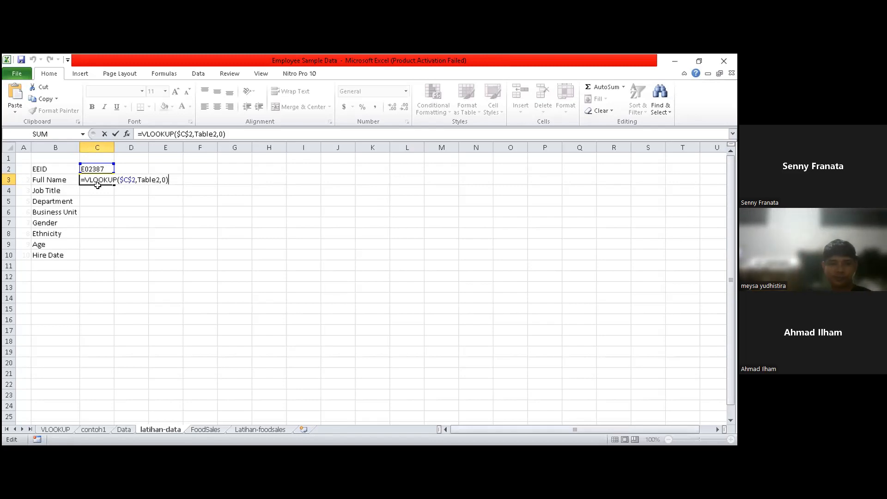
pyautogui.click(159, 179)
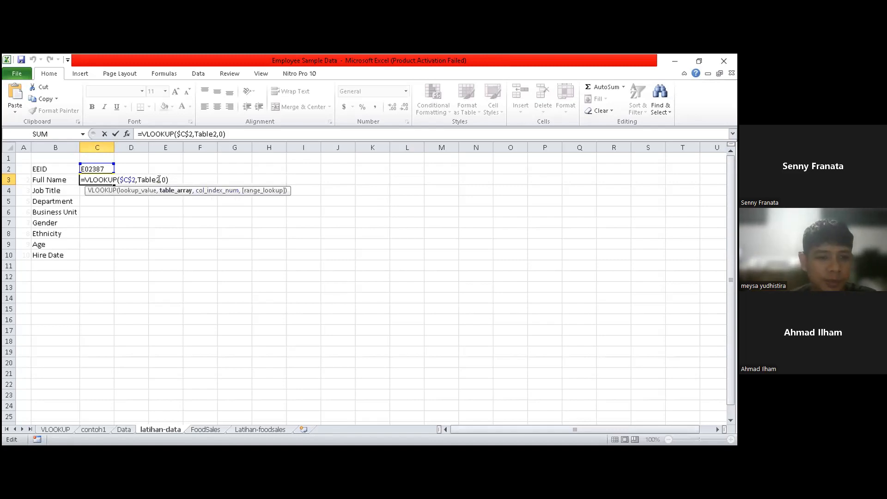
pyautogui.click(25, 180)
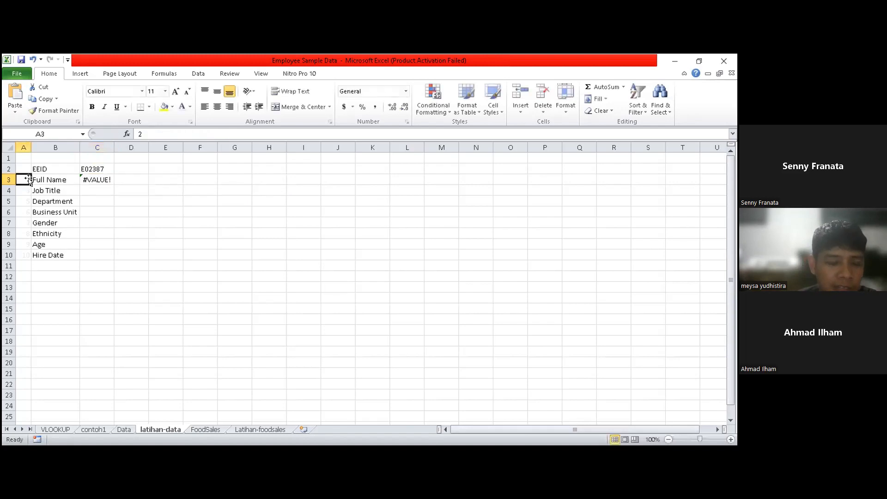
# - Insert A3 as the missing column index so C3 reads =VLOOKUP($C$2,Table2,A3,0), commit it and recheck the formula
pyautogui.click(103, 180)
pyautogui.doubleClick(104, 180)
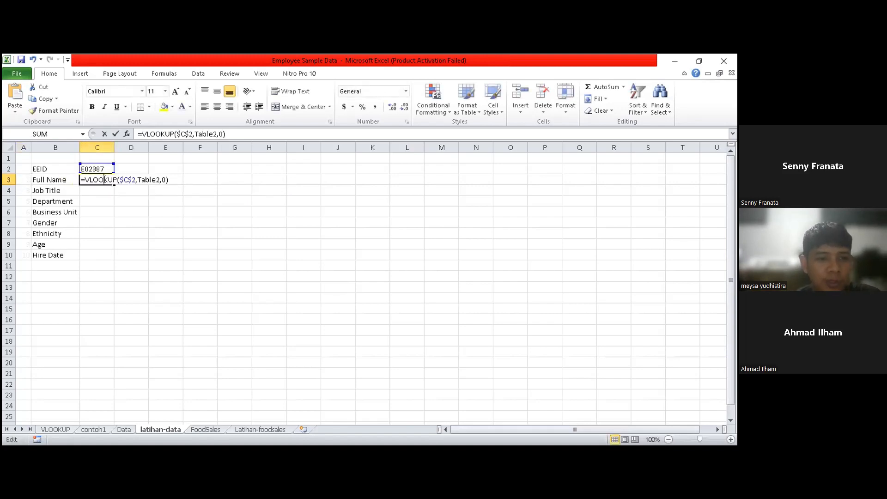
pyautogui.click(171, 179)
pyautogui.press('BackSpace')
pyautogui.press('BackSpace')
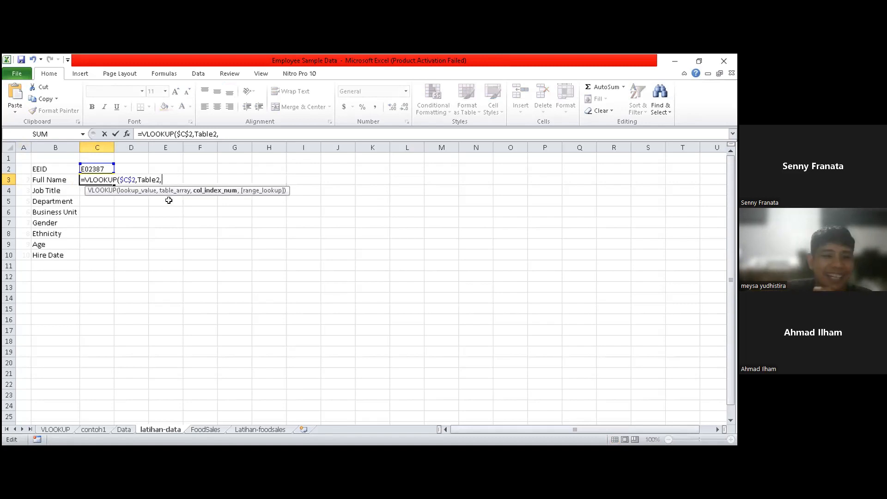
pyautogui.click(25, 179)
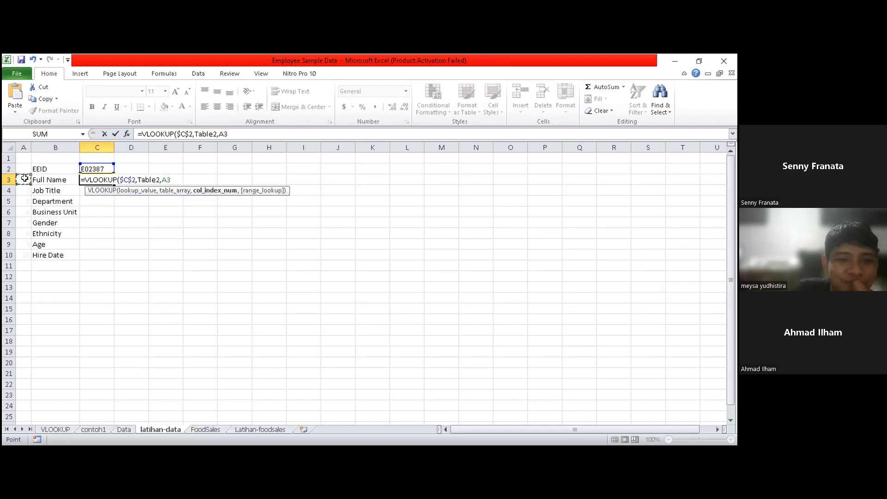
pyautogui.write(',0')
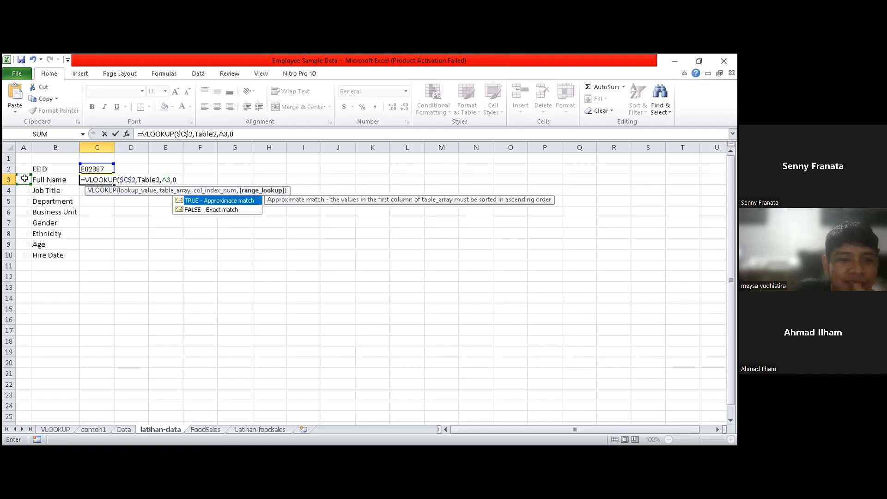
pyautogui.write(')')
pyautogui.press('Return')
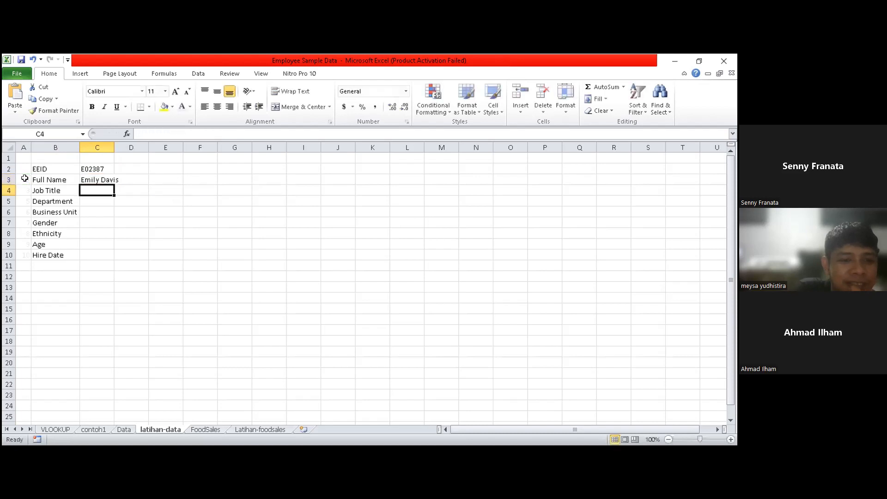
pyautogui.doubleClick(99, 180)
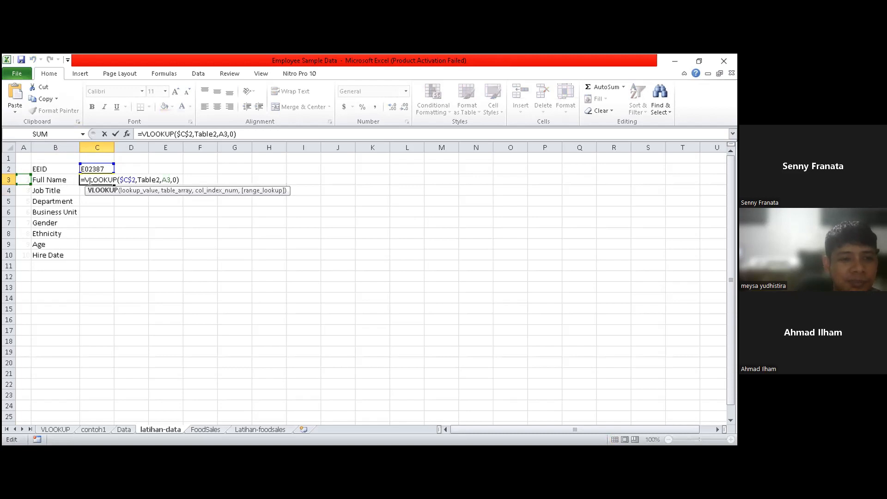
pyautogui.press('Return')
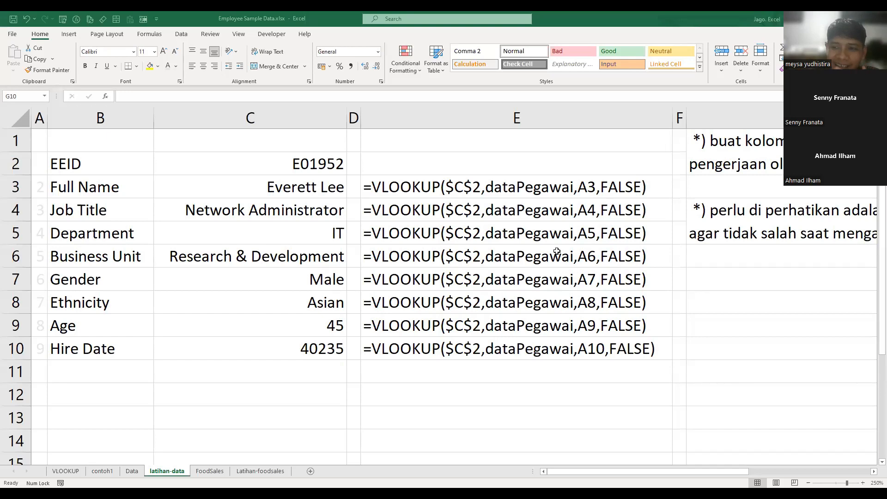
pyautogui.click(541, 240)
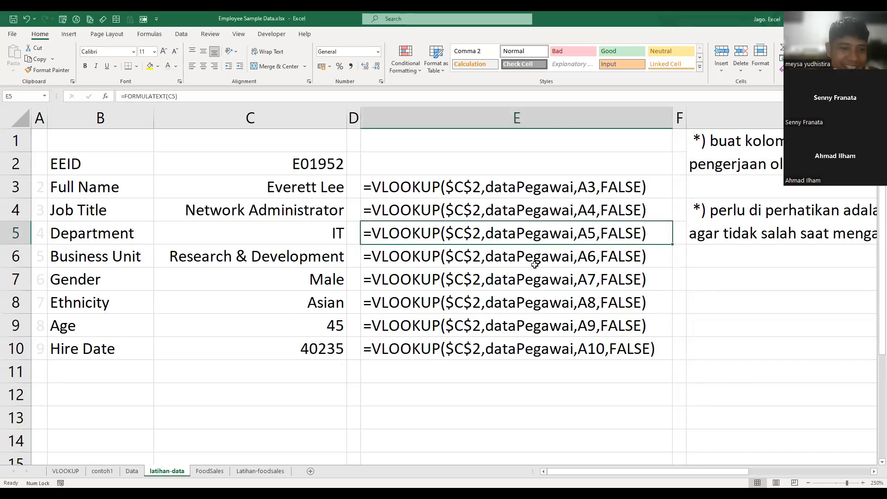
pyautogui.press('Down')
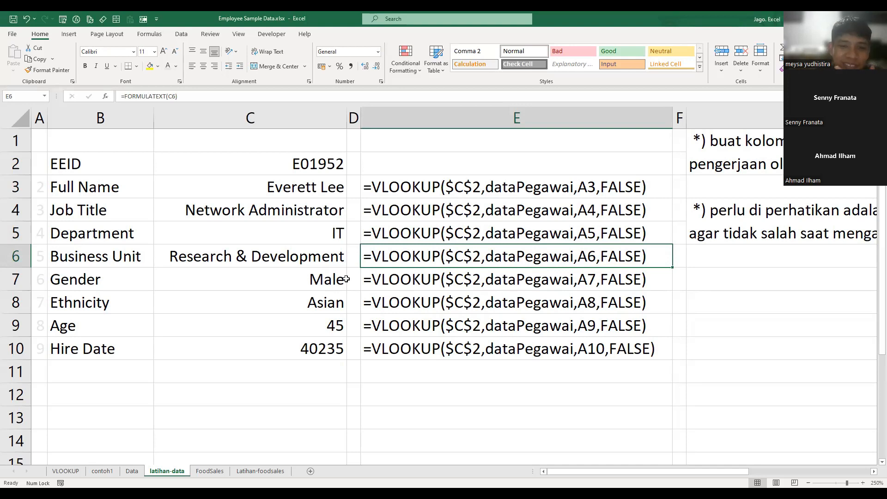
# - Check the helper column numbers in A3 and A4 against the Full Name and Job Title labels and the displayed VLOOKUP formulas
pyautogui.click(390, 217)
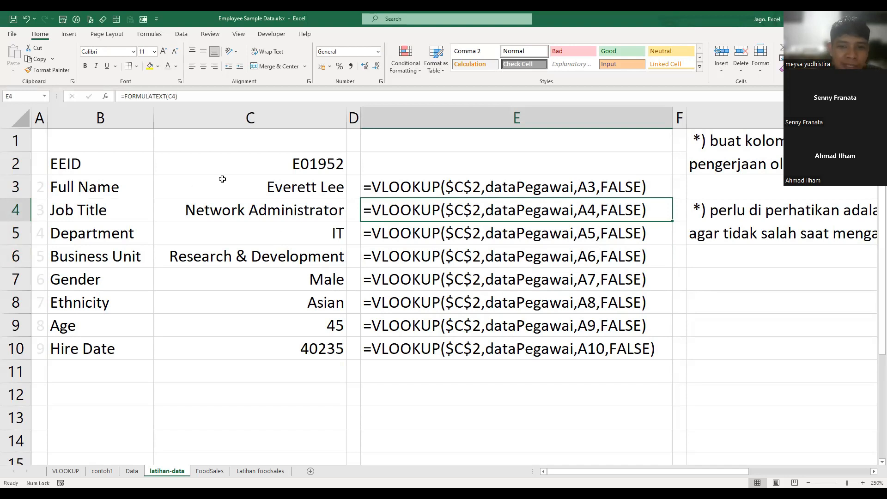
pyautogui.click(43, 181)
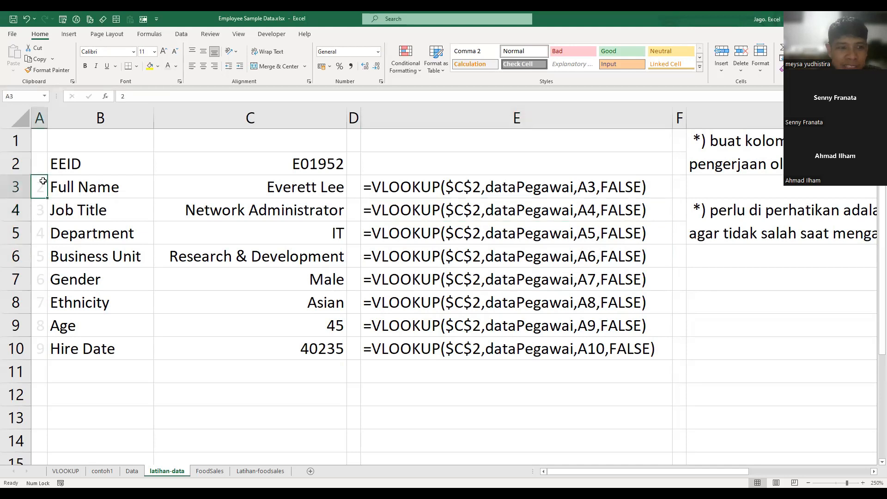
pyautogui.click(40, 113)
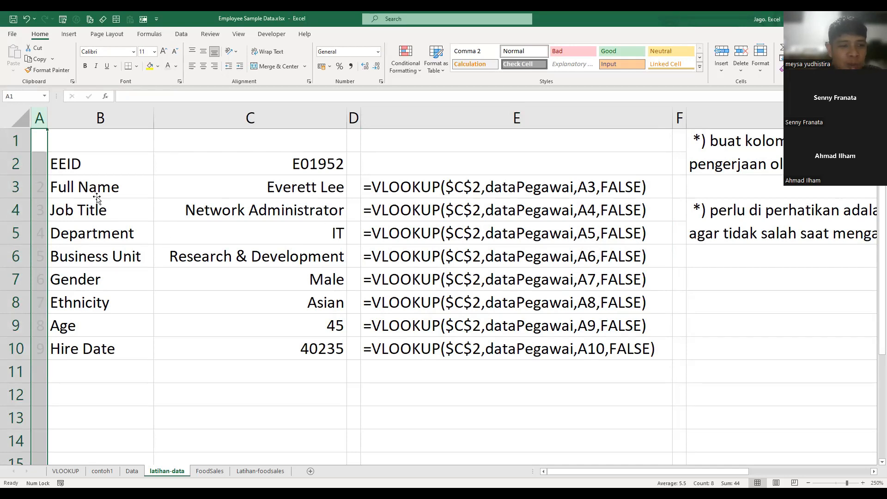
pyautogui.click(88, 182)
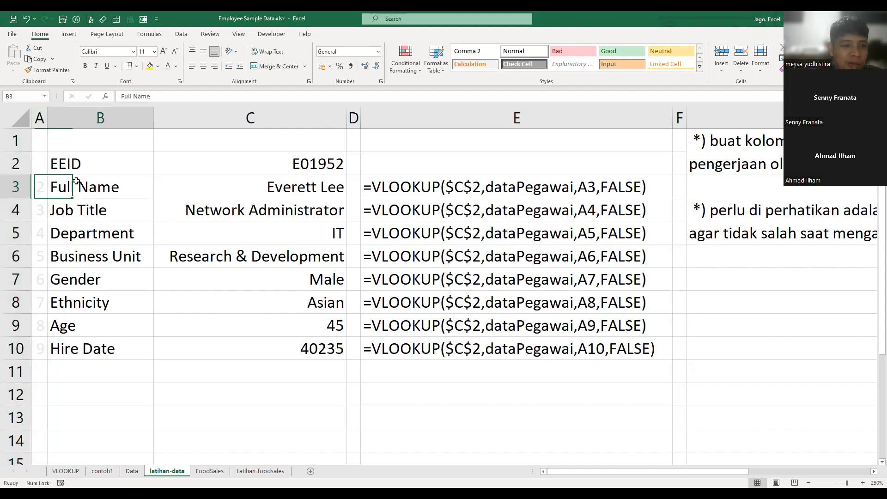
pyautogui.click(94, 207)
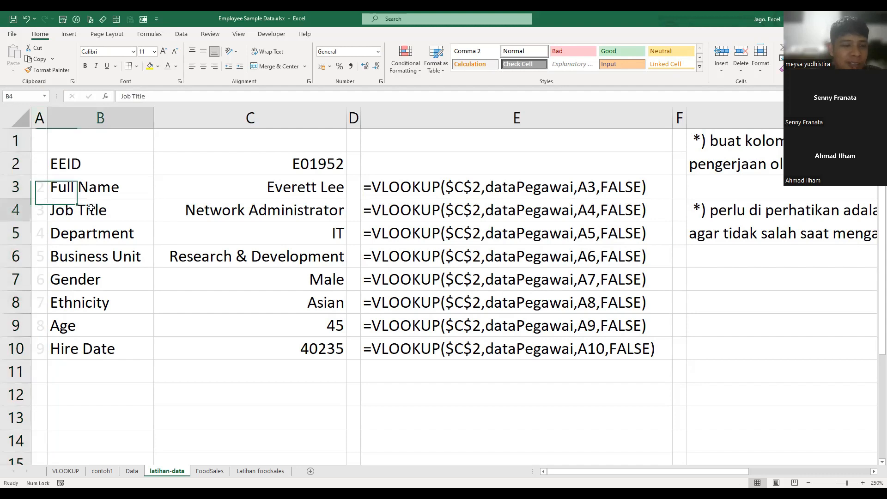
pyautogui.click(42, 212)
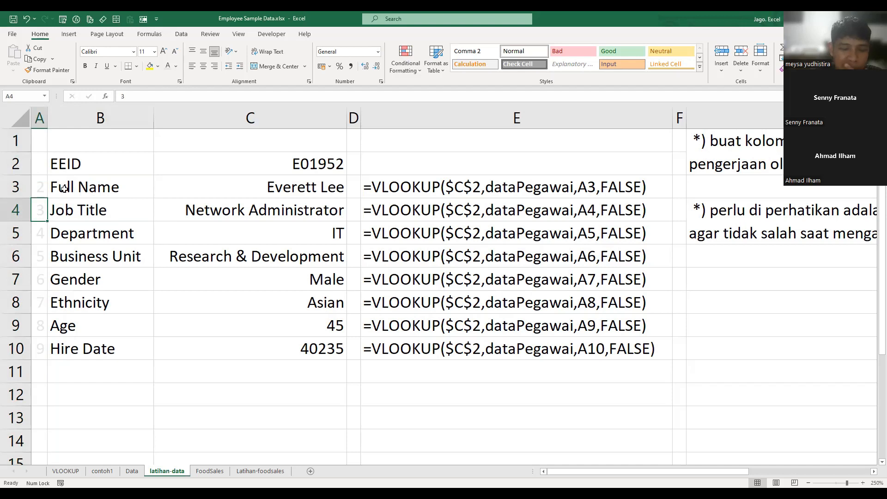
# - Compare the helper numbers in column A with the column order of the Data sheet, and return to latihan-data
pyautogui.click(39, 118)
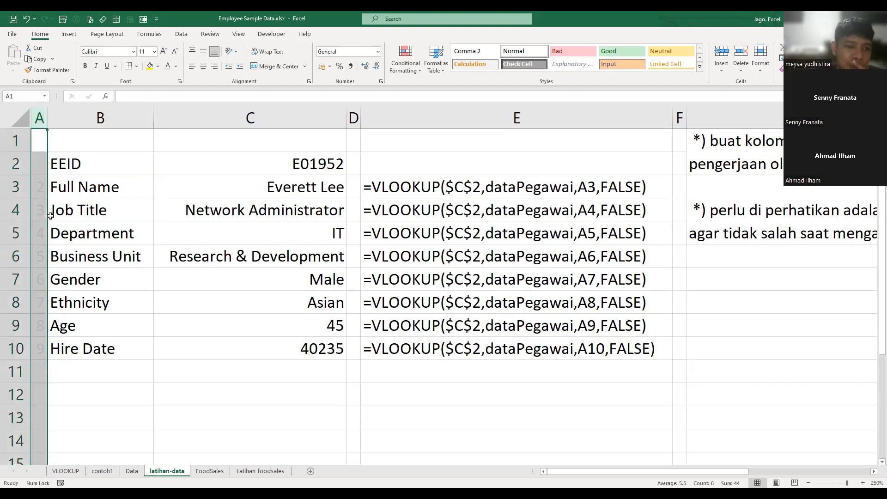
pyautogui.click(131, 471)
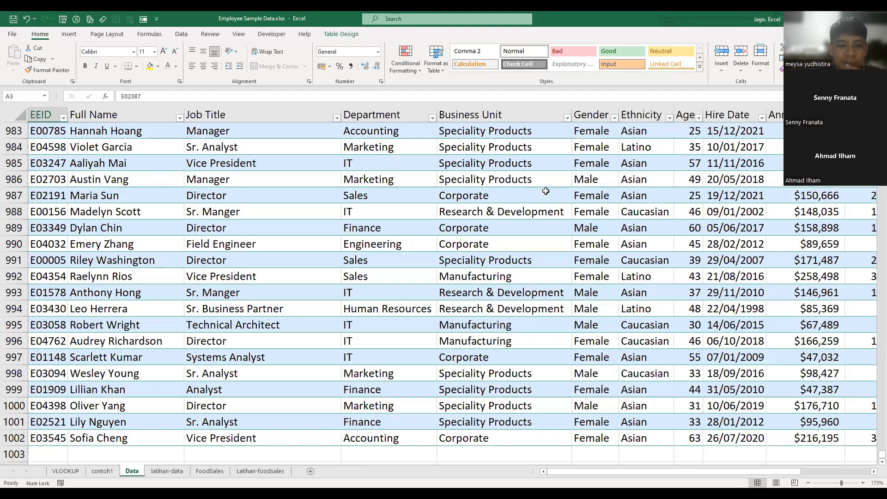
pyautogui.hotkey('ctrl', 'pagedown')
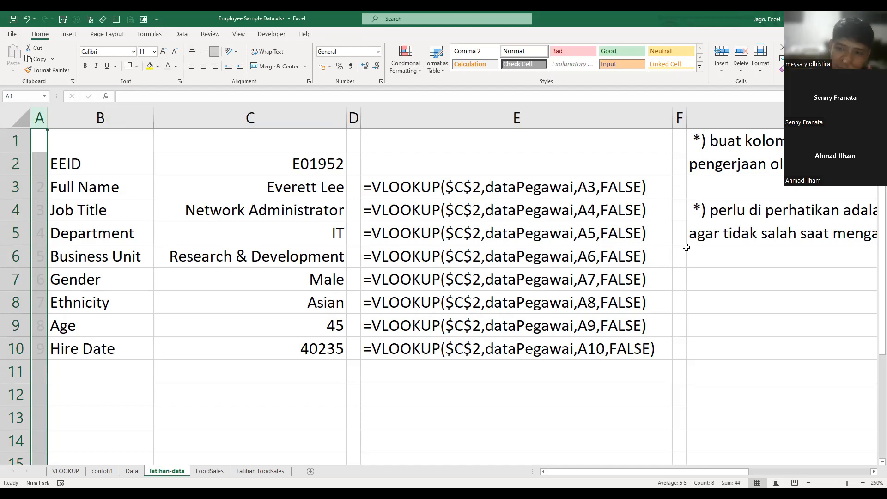
# - Read the column G notes on helper columns and column numbers, and check the Department row's index in A5 and formula in C5
pyautogui.click(703, 300)
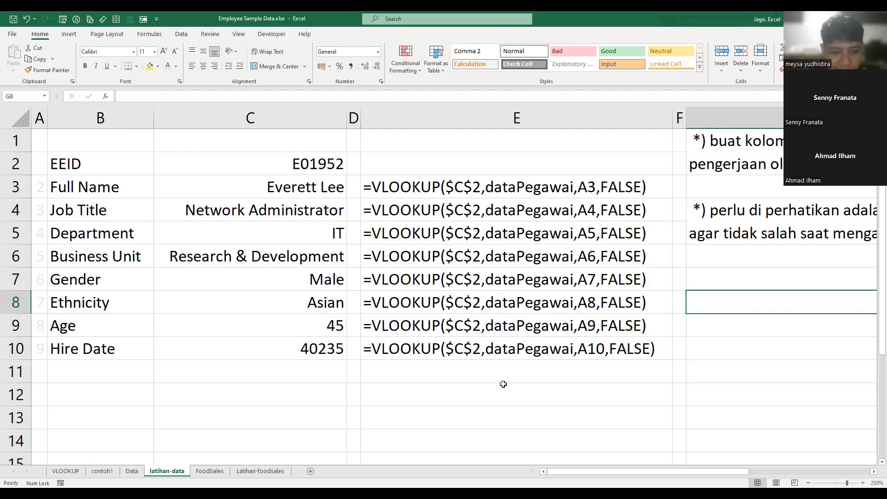
pyautogui.click(480, 321)
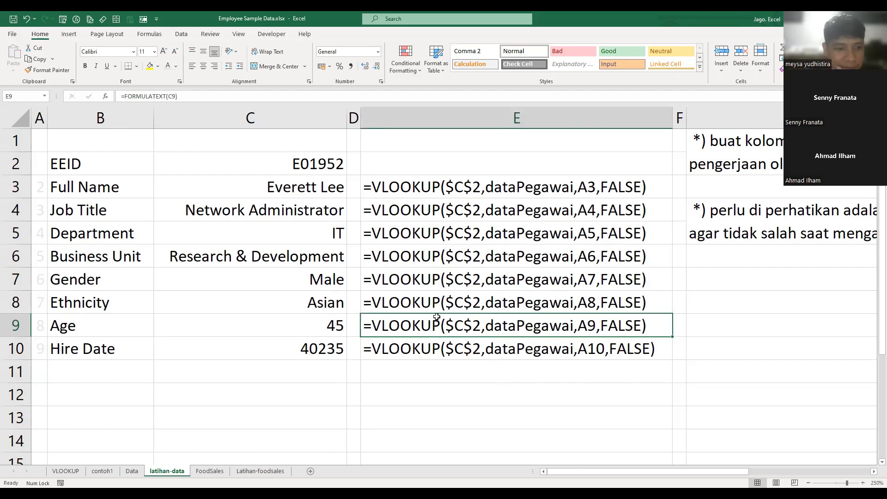
pyautogui.click(467, 370)
pyautogui.click(692, 239)
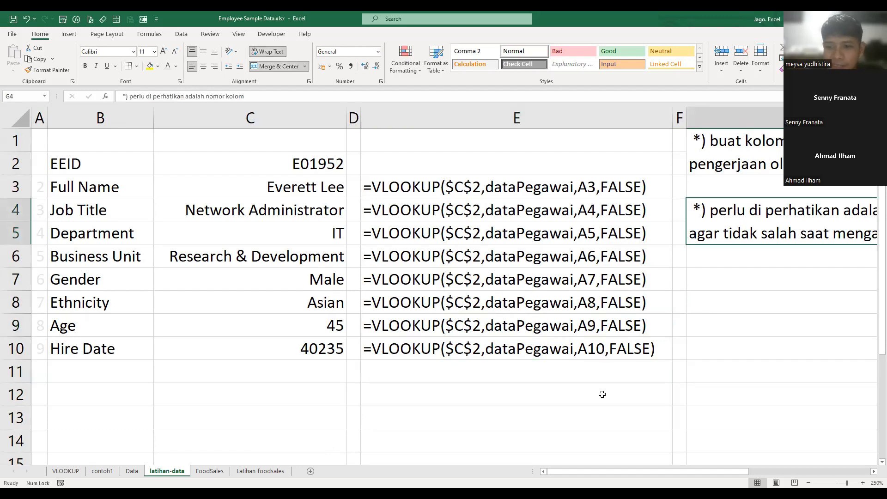
pyautogui.moveTo(591, 471); pyautogui.dragTo(698, 472)
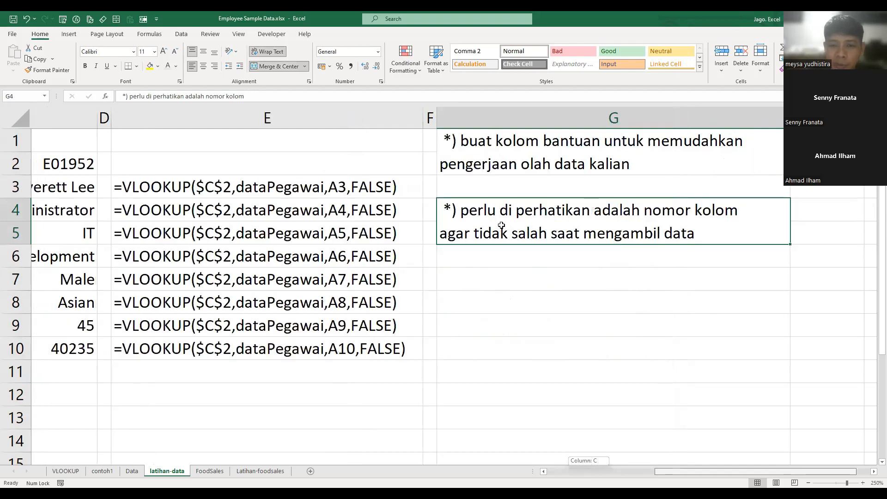
pyautogui.hscroll(1, 579, 235)
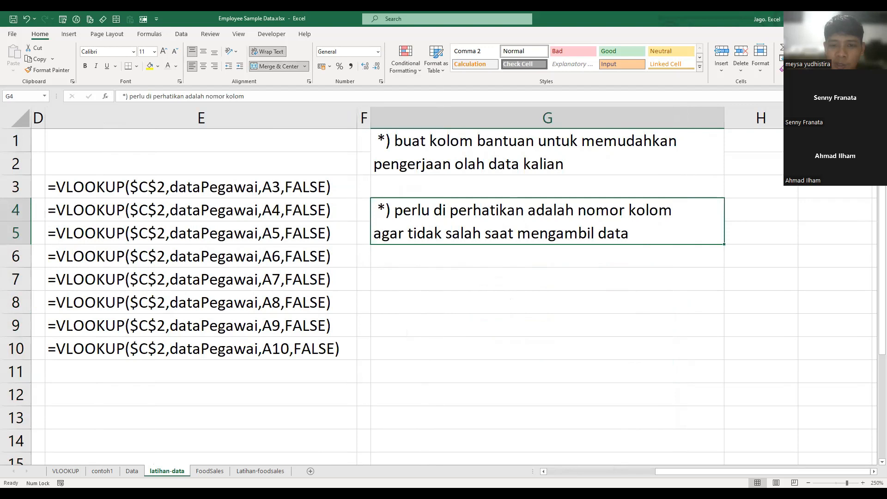
pyautogui.hscroll(-3, 447, 457)
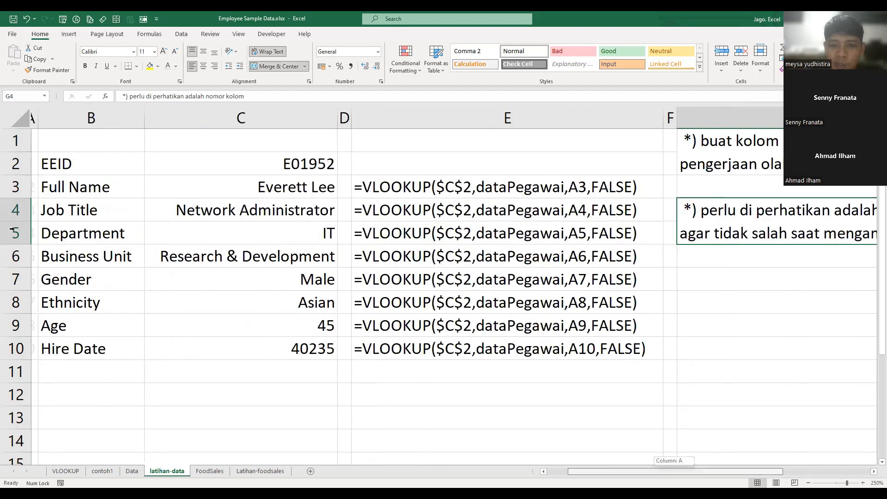
pyautogui.click(39, 233)
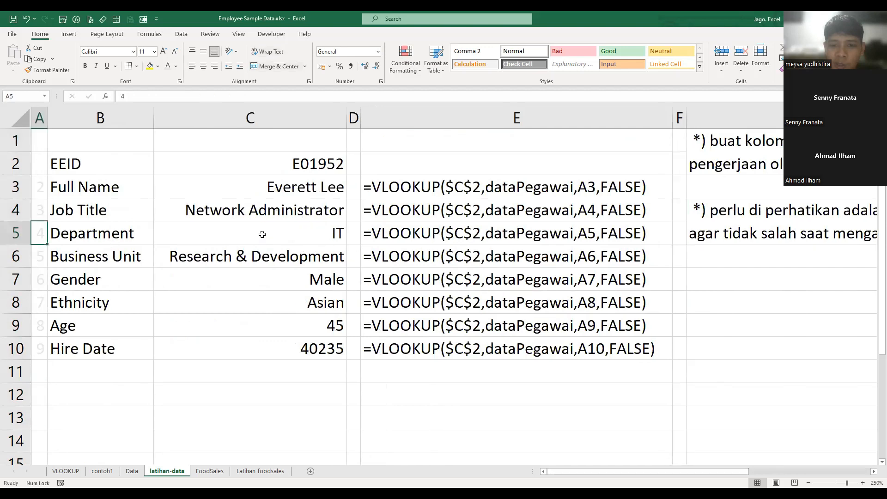
pyautogui.click(324, 233)
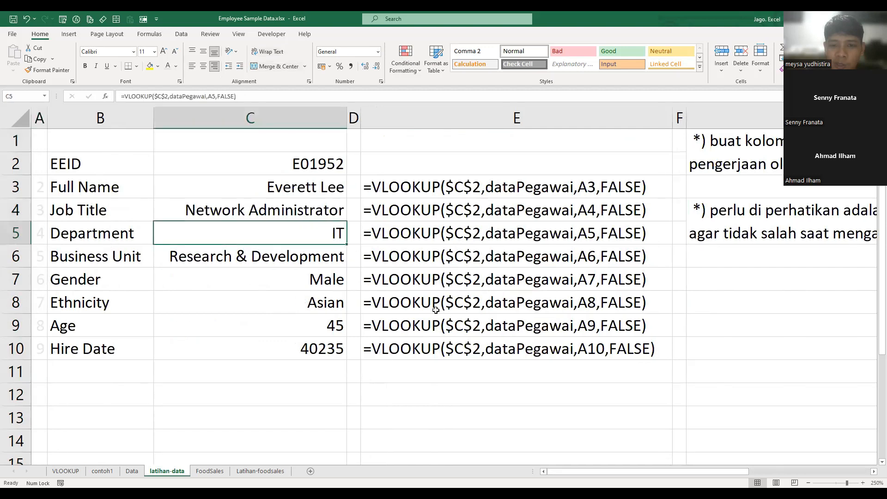
# - Test the lookup form by choosing two different employee IDs in succession for EEID in C2
pyautogui.click(319, 166)
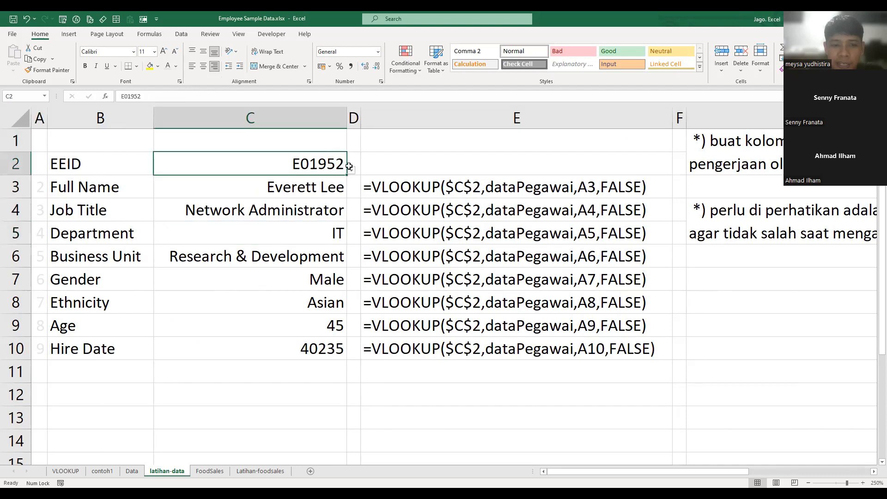
pyautogui.hotkey('alt', 'Down')
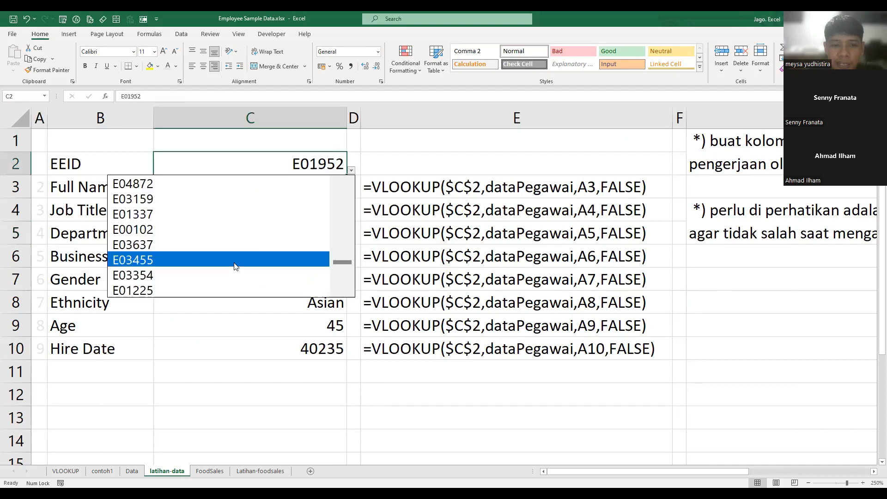
pyautogui.press('Return')
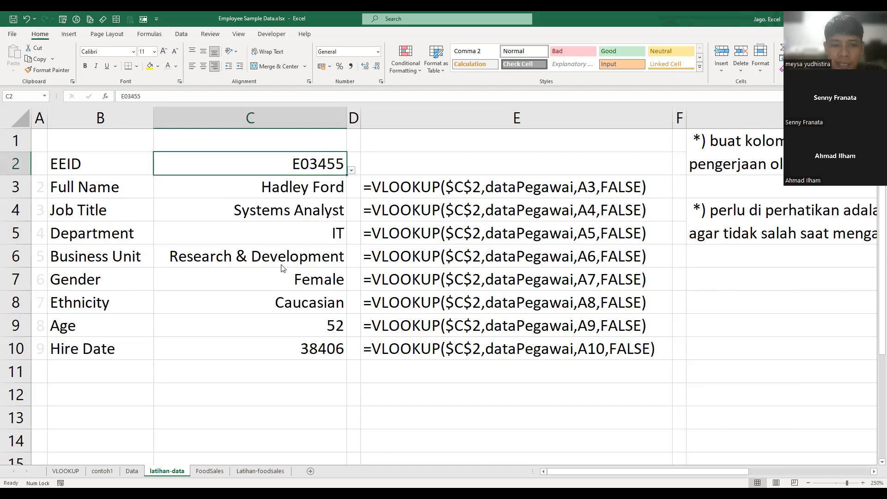
pyautogui.hotkey('alt', 'Down')
pyautogui.press('Down')
pyautogui.press('Down')
pyautogui.press('Down')
pyautogui.scroll(-5, 341, 255)
pyautogui.click(258, 277)
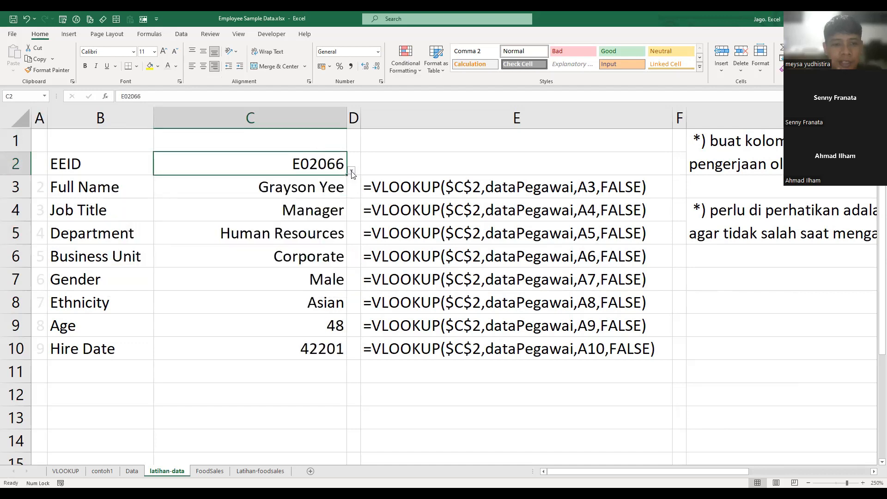
# - Choose the second-to-last employee ID for EEID in C2 and check the Job Title formula in C4
pyautogui.hotkey('alt', 'Down')
pyautogui.moveTo(344, 250); pyautogui.dragTo(342, 275)
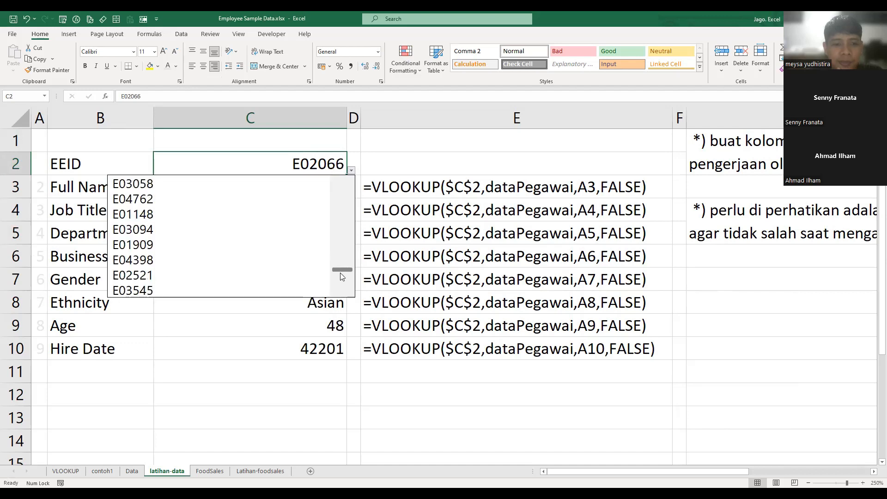
pyautogui.click(231, 277)
pyautogui.click(364, 211)
pyautogui.click(283, 213)
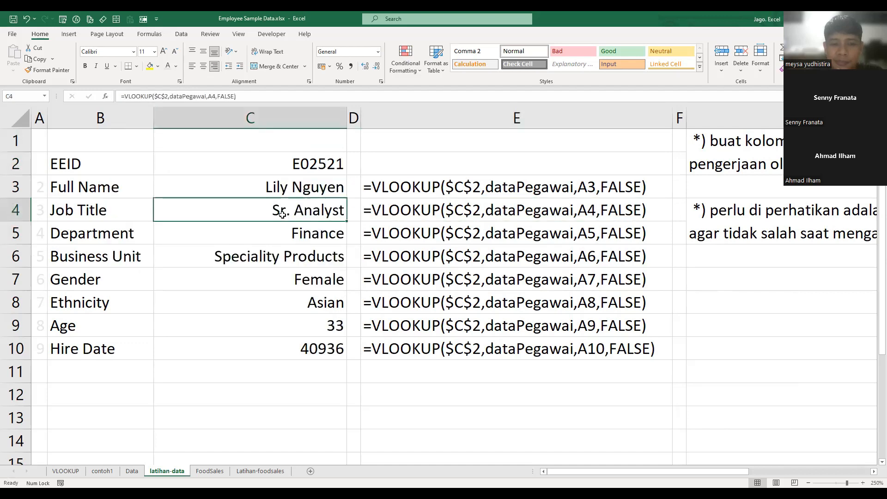
pyautogui.press('Up')
pyautogui.press('Up')
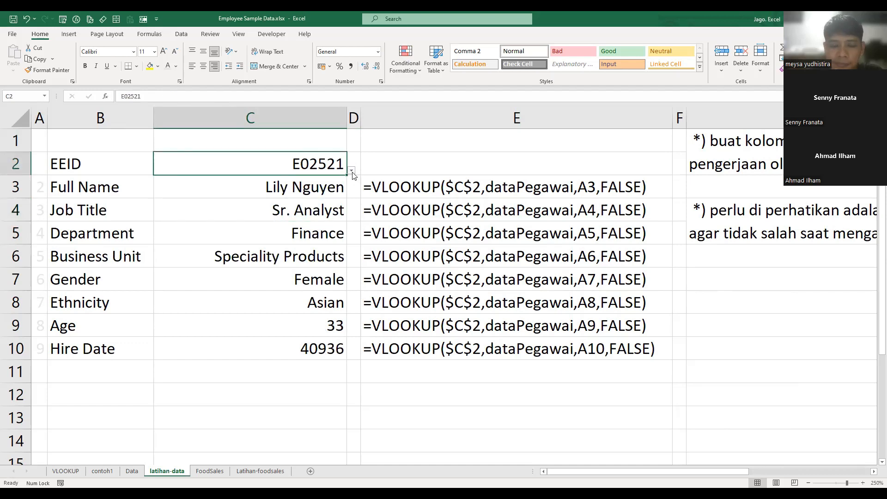
pyautogui.click(352, 171)
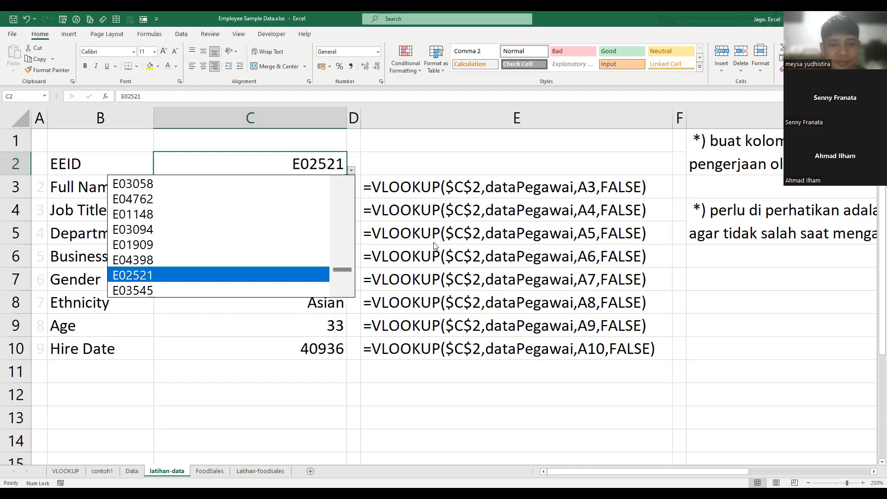
pyautogui.click(406, 233)
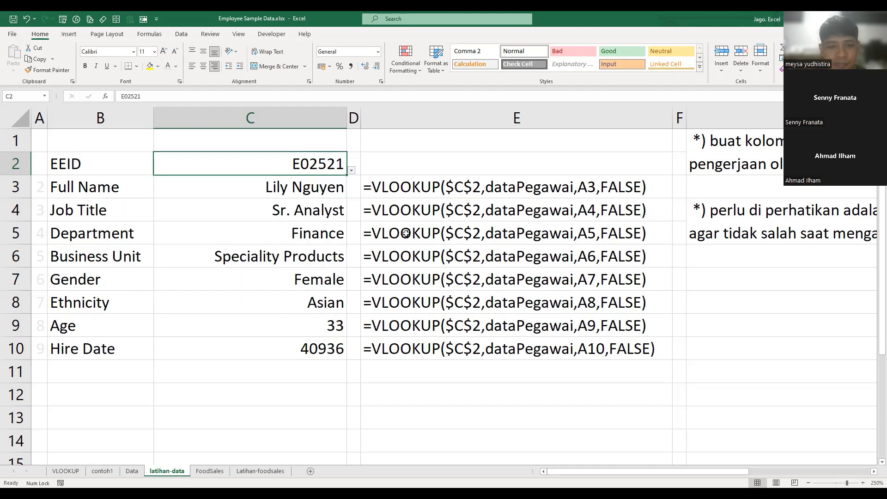
pyautogui.click(286, 219)
pyautogui.click(311, 158)
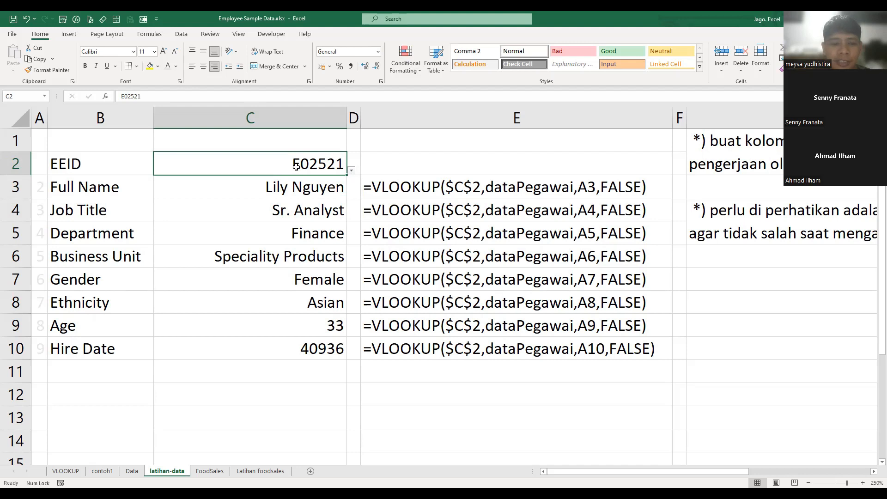
# - Try several more employee IDs near the end of the EEID list in C2 to demonstrate the lookup formulas
pyautogui.click(352, 170)
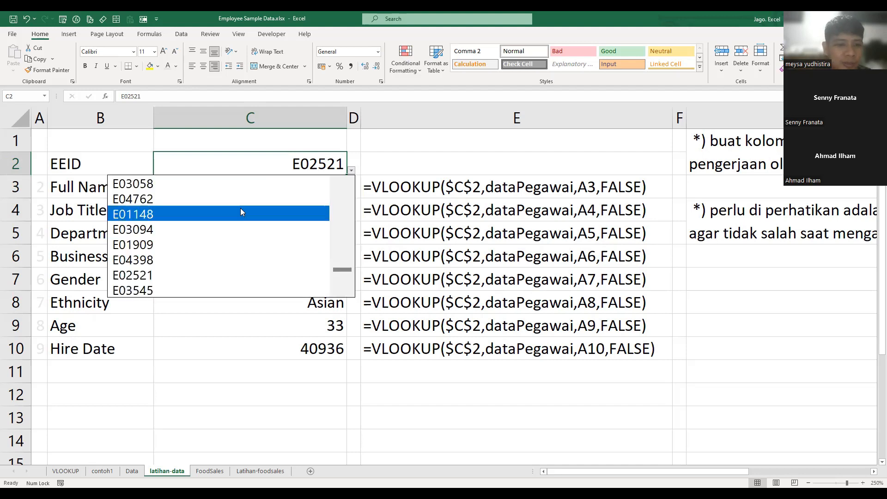
pyautogui.click(240, 208)
pyautogui.click(351, 170)
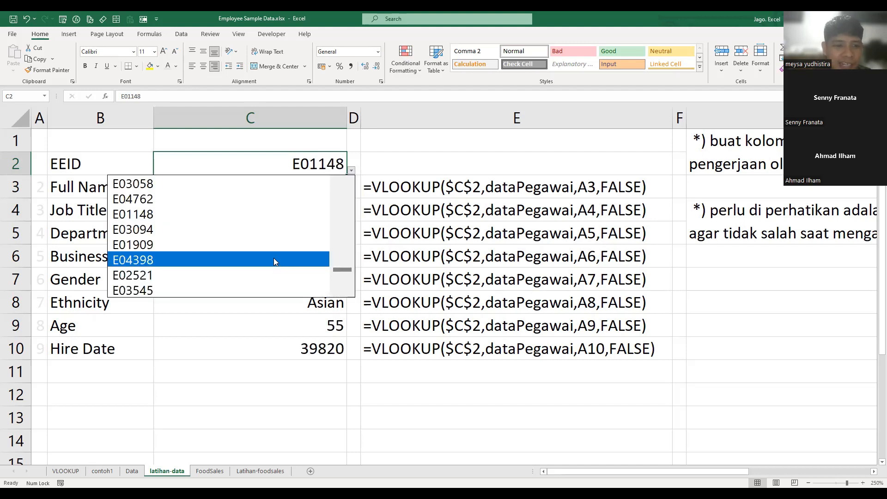
pyautogui.click(273, 257)
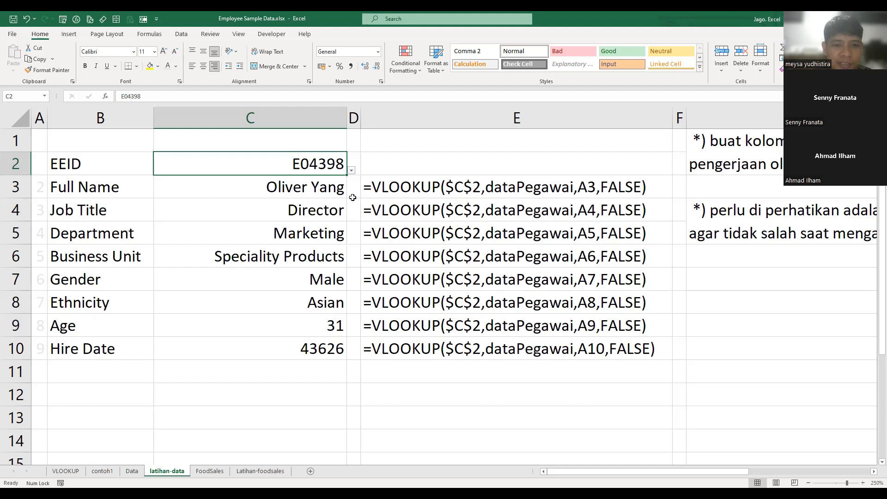
pyautogui.click(351, 170)
pyautogui.click(284, 198)
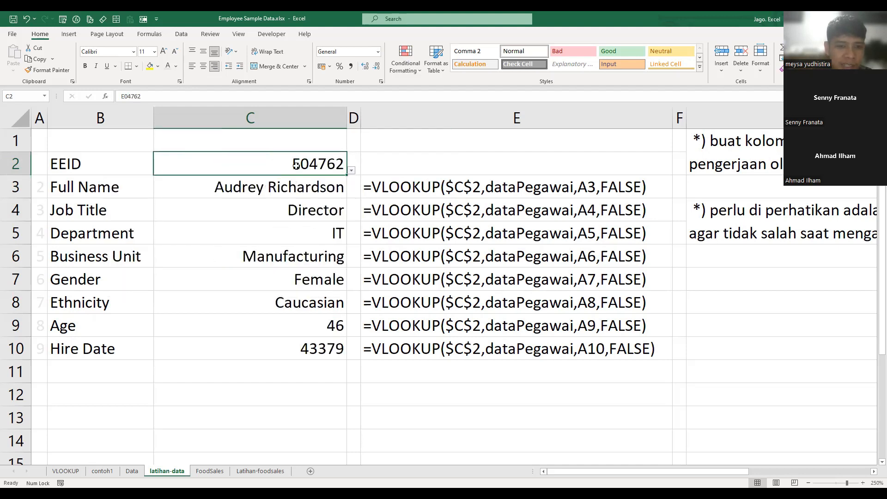
pyautogui.click(352, 170)
pyautogui.click(306, 214)
# - Set EEID in C2 to the fourth-from-last employee ID and check the Full Name and Gender formulas in C3 and C7
pyautogui.click(352, 170)
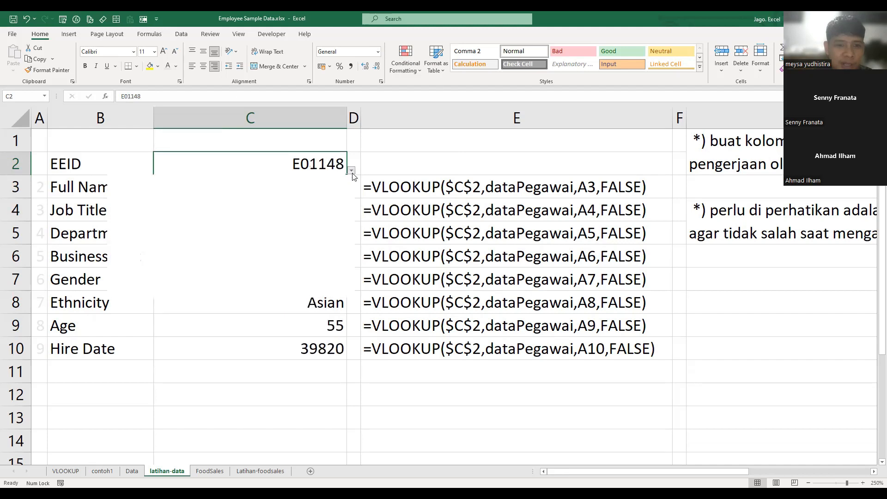
pyautogui.click(300, 244)
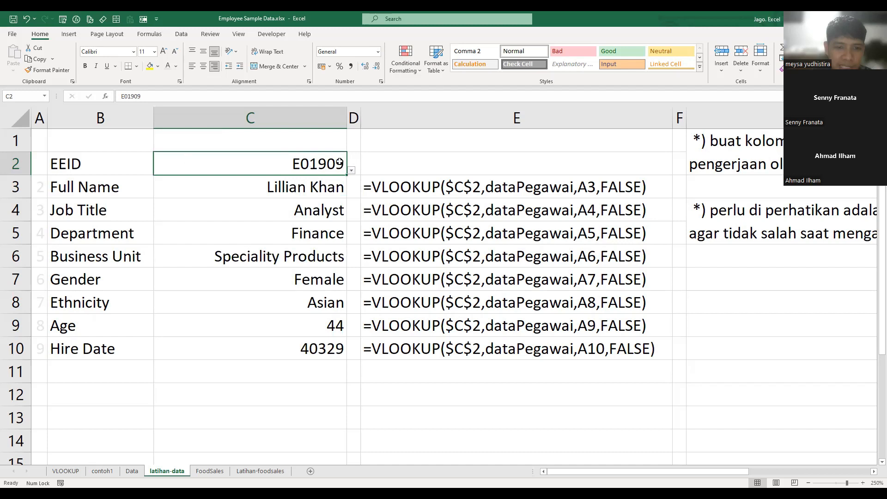
pyautogui.click(308, 189)
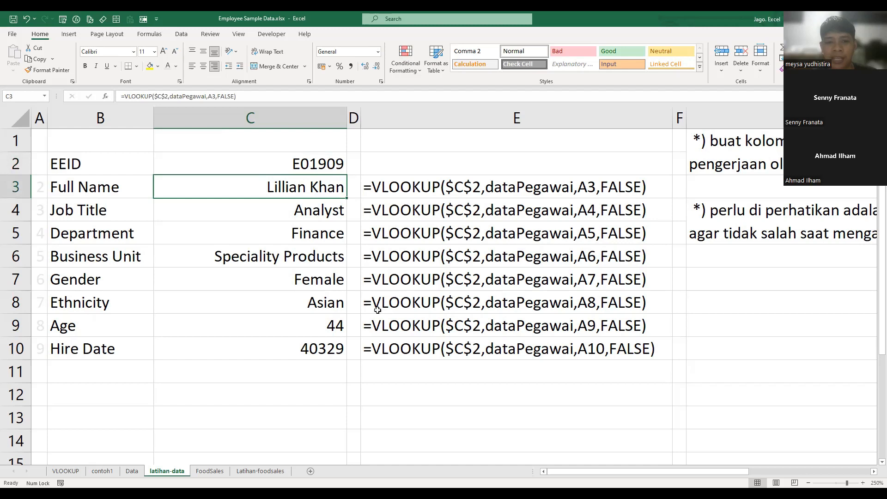
pyautogui.click(341, 280)
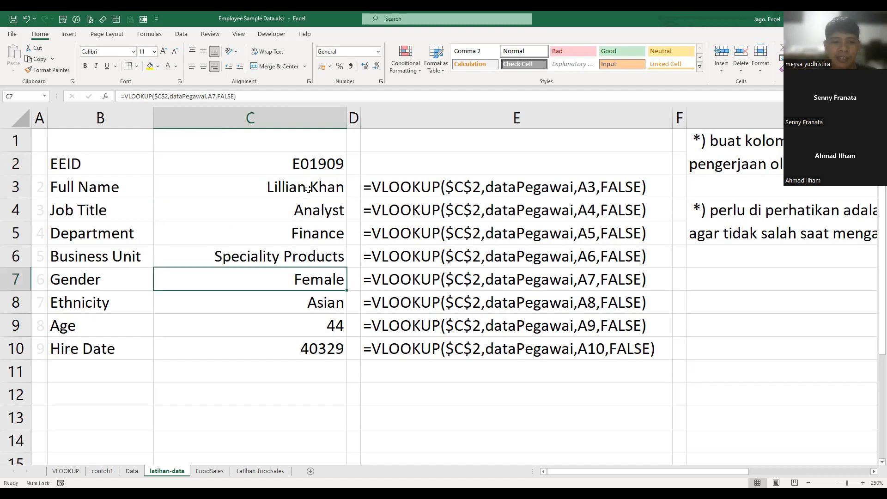
# - Review how the EEID in C2 feeds the lookup formulas in C3 and C6 and their formula texts in E3 and E9
pyautogui.click(303, 187)
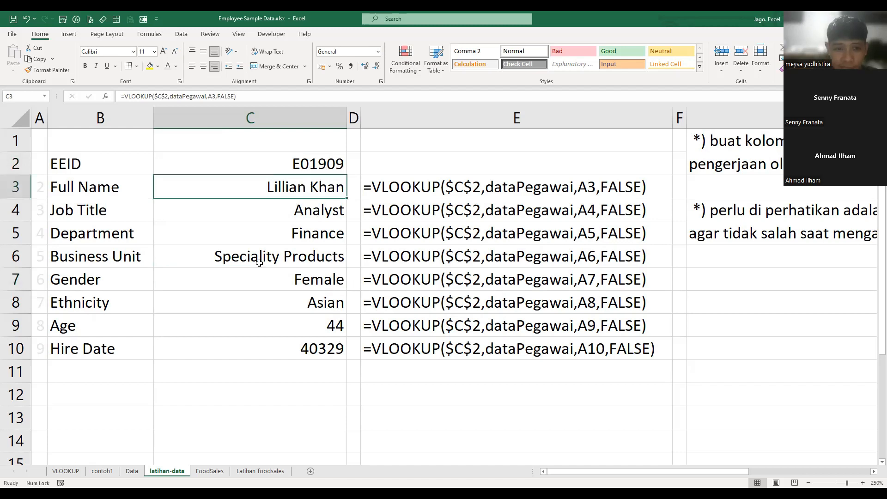
pyautogui.click(298, 158)
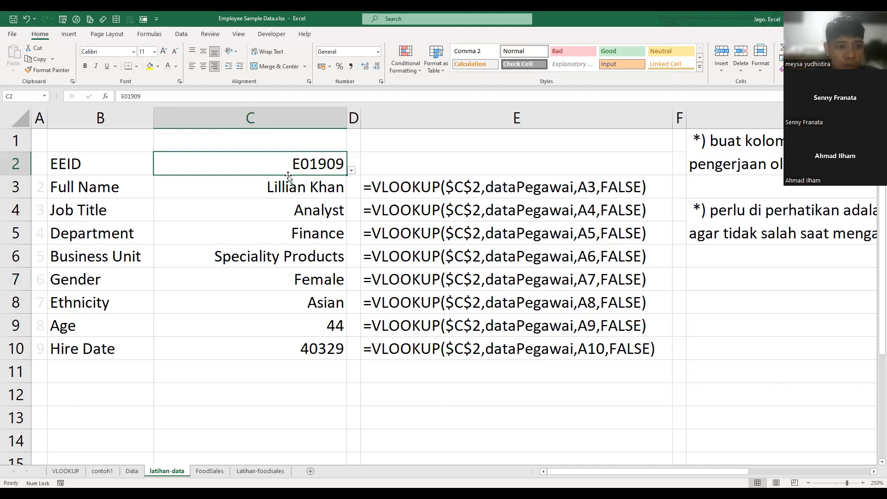
pyautogui.click(321, 191)
pyautogui.click(323, 167)
pyautogui.click(248, 184)
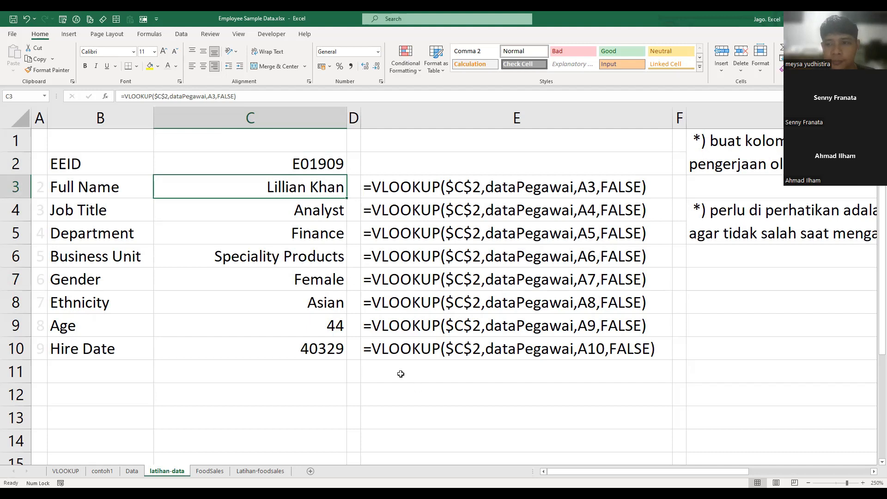
pyautogui.click(381, 329)
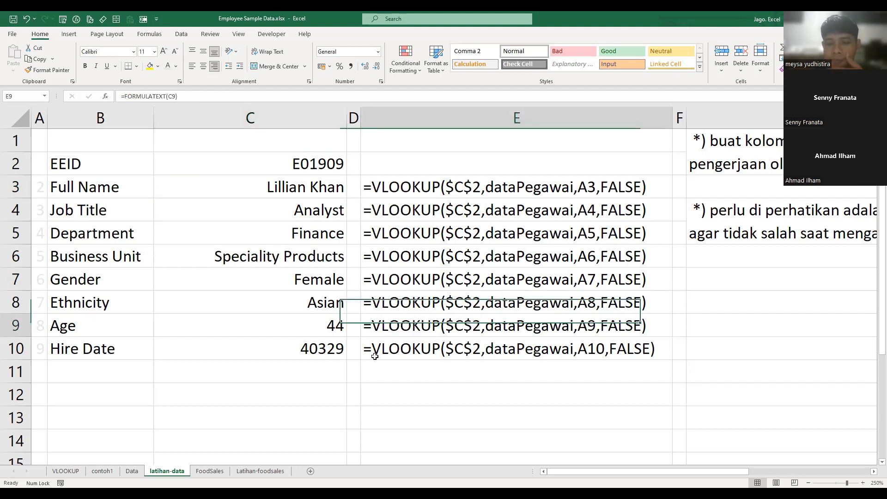
pyautogui.click(284, 192)
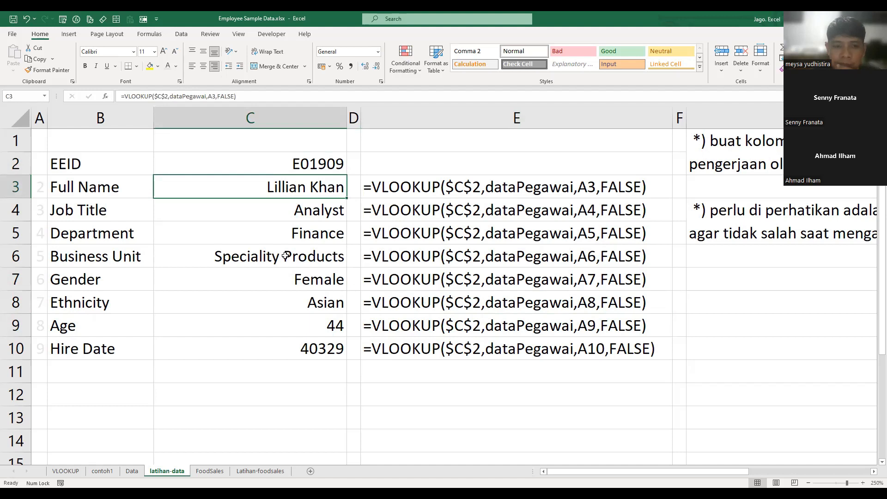
pyautogui.click(420, 188)
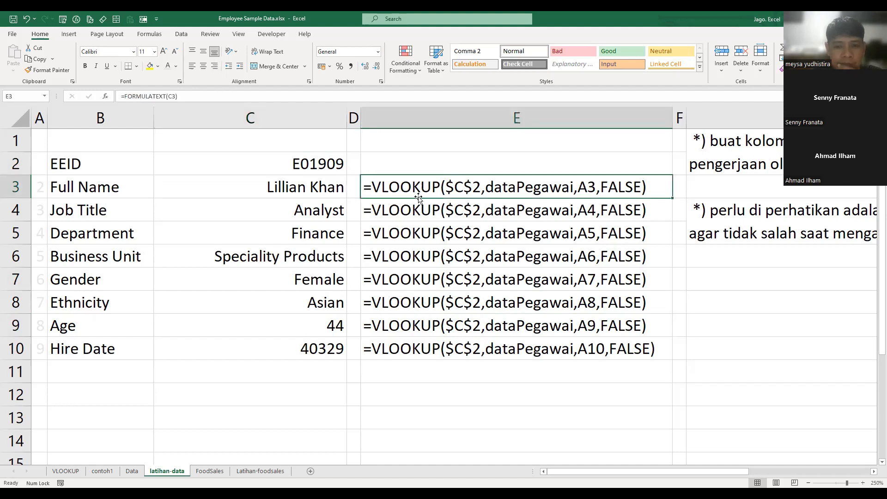
pyautogui.click(323, 250)
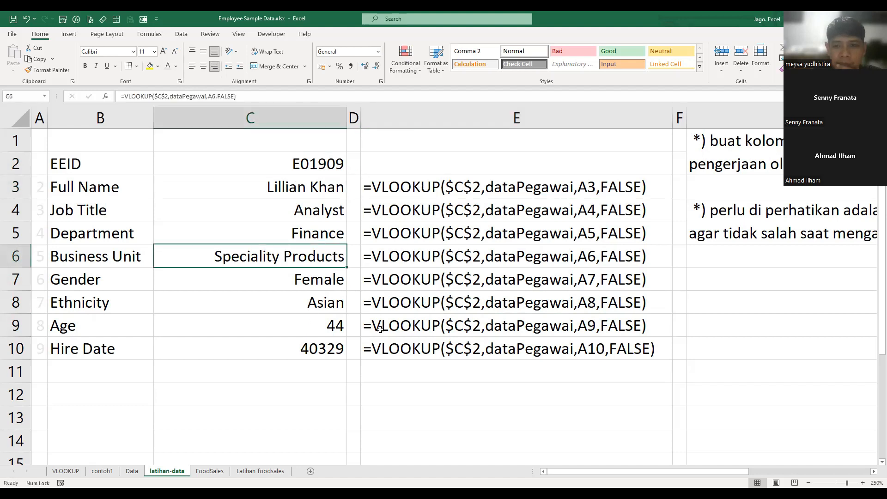
pyautogui.click(345, 189)
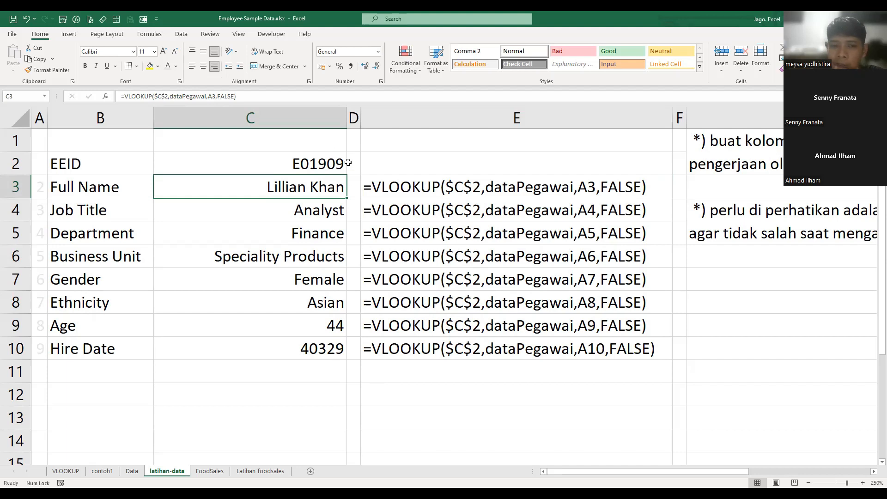
# - Browse the available employee IDs for EEID in C2 without changing the selection
pyautogui.click(315, 157)
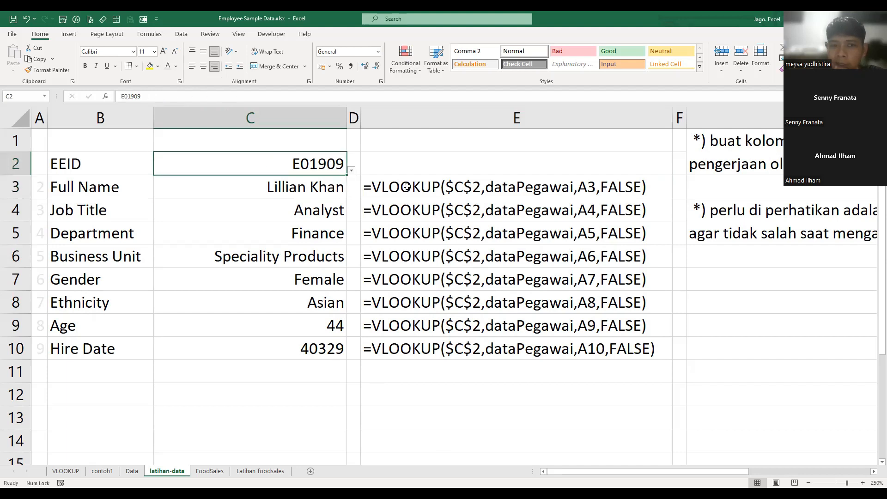
pyautogui.click(352, 171)
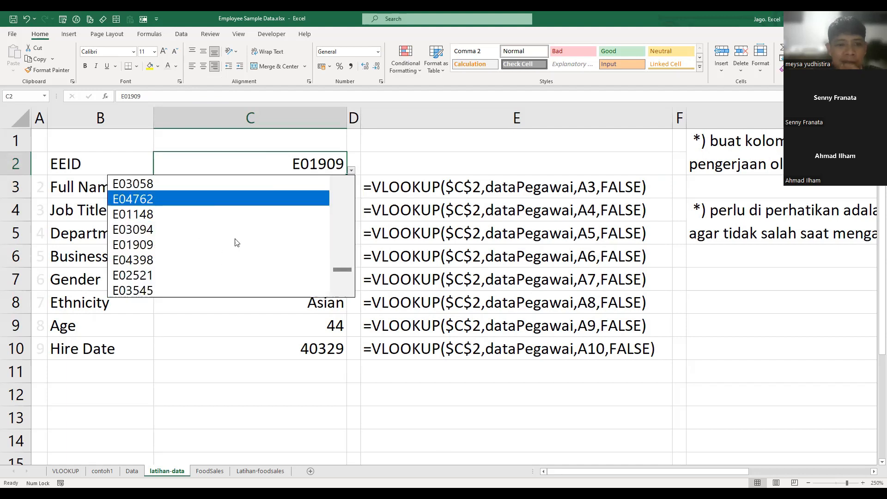
pyautogui.click(422, 173)
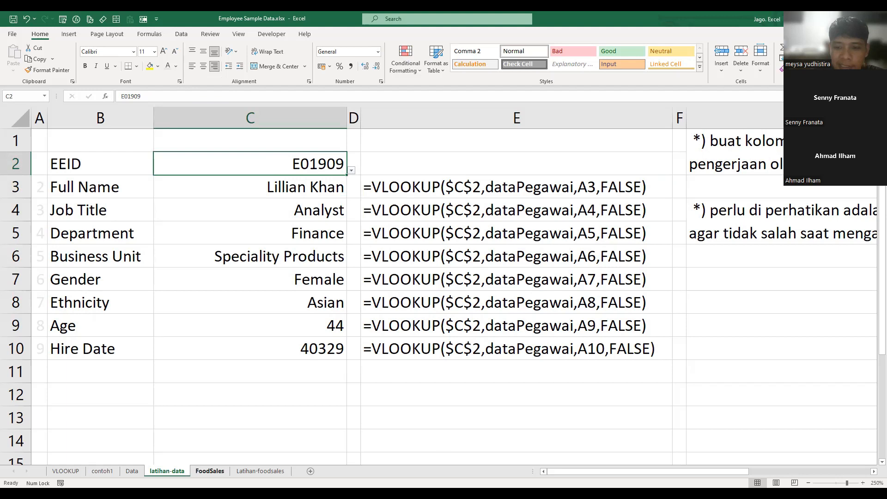
# - Examine the repeated EastBo1 invoice rows on the FoodSales sheet, comparing their Product, Quantity, UnitPrice and TotalPrice entries
pyautogui.click(210, 471)
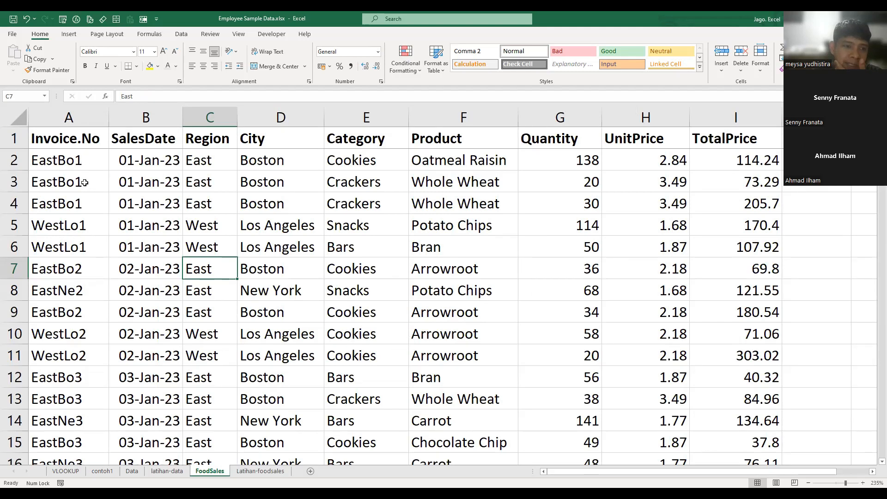
pyautogui.moveTo(83, 161); pyautogui.dragTo(85, 200)
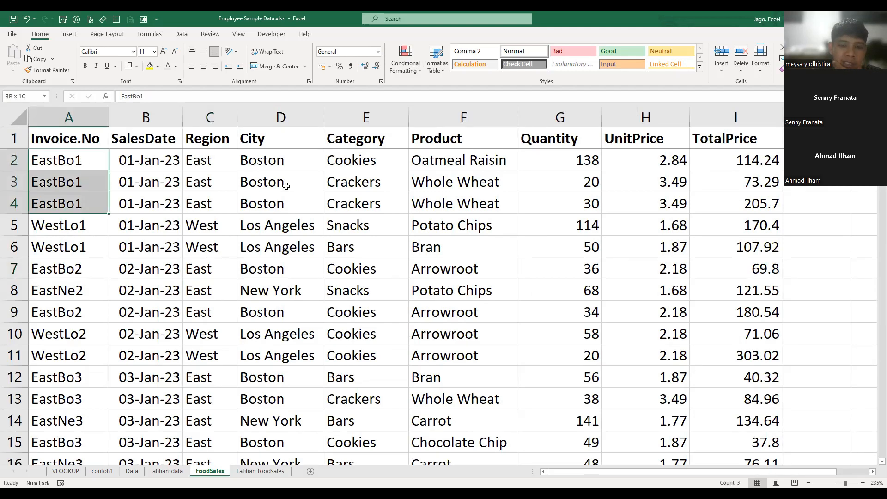
pyautogui.click(158, 189)
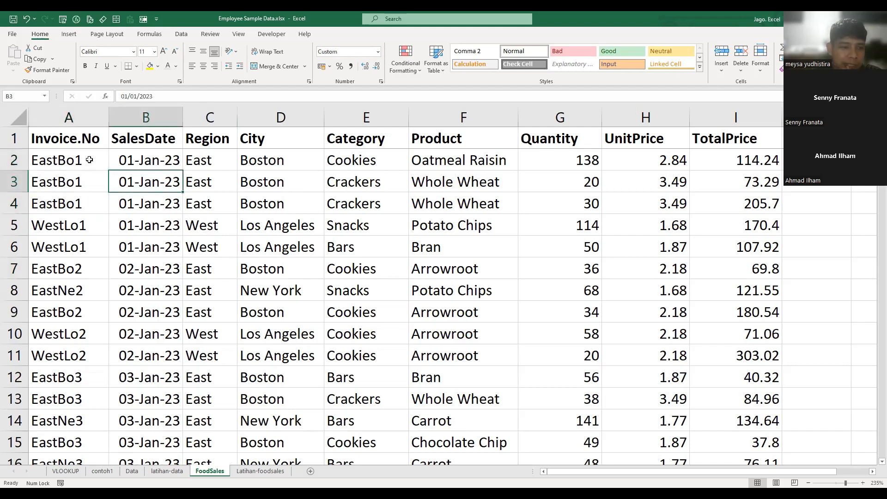
pyautogui.click(89, 161)
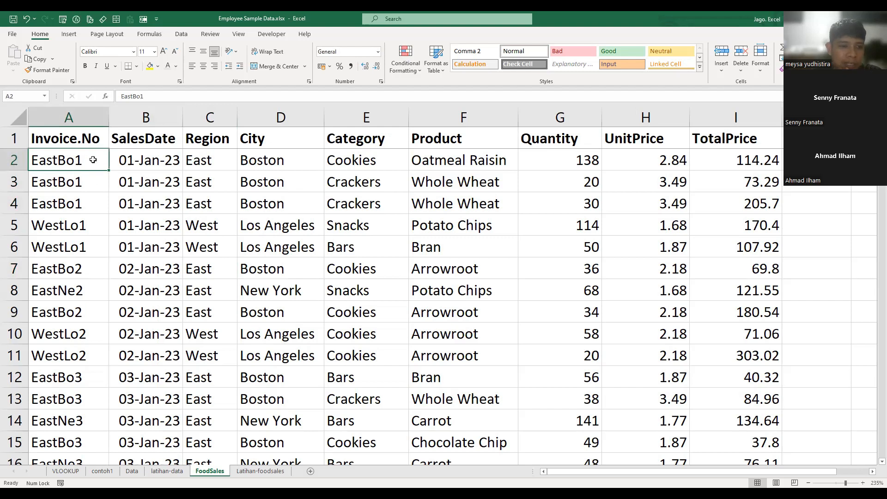
pyautogui.moveTo(93, 159); pyautogui.dragTo(98, 210)
pyautogui.moveTo(470, 159); pyautogui.dragTo(479, 203)
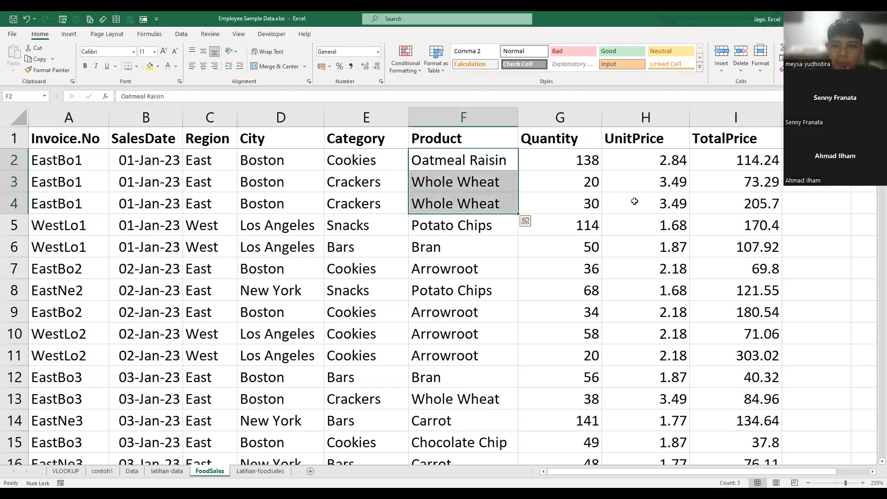
pyautogui.moveTo(597, 203); pyautogui.dragTo(584, 162)
pyautogui.moveTo(674, 163); pyautogui.dragTo(687, 204)
pyautogui.moveTo(729, 161); pyautogui.dragTo(739, 195)
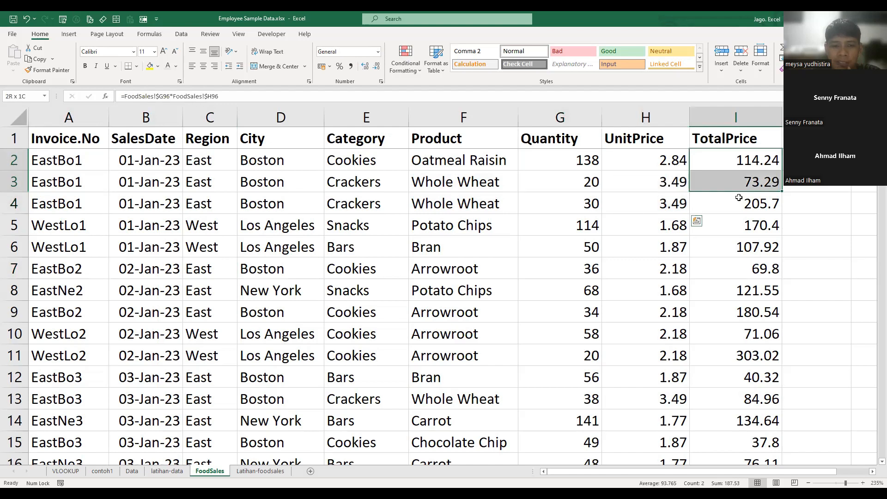
pyautogui.click(228, 288)
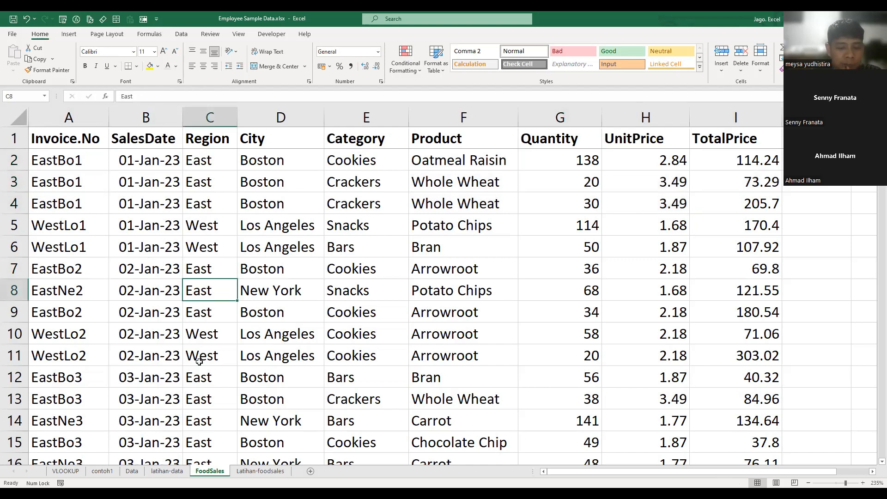
# - Insert two blank rows above the header row on the Latihan-foodsales sheet
pyautogui.click(247, 469)
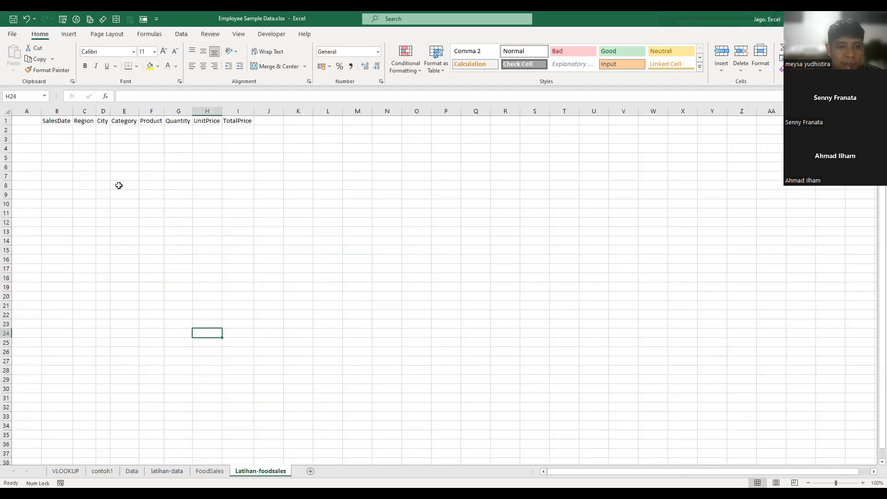
pyautogui.keyDown('ctrl'); pyautogui.scroll(1, 294, 218); pyautogui.keyUp('ctrl')
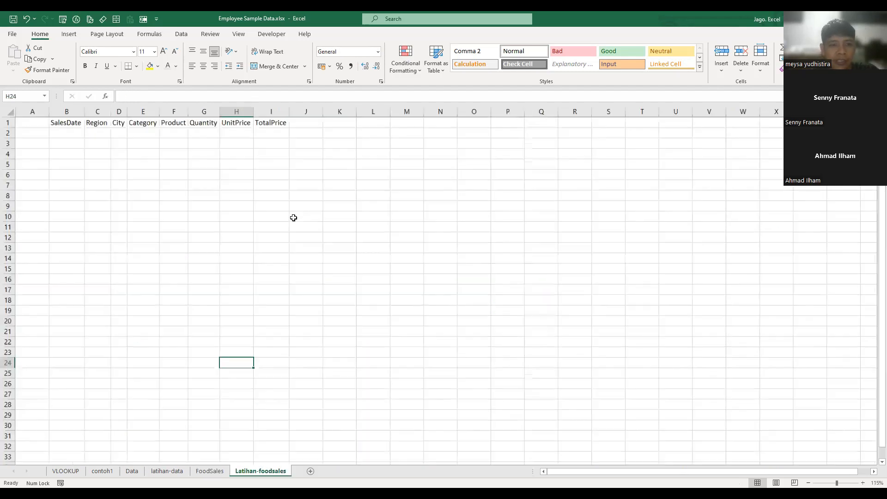
pyautogui.keyDown('ctrl'); pyautogui.scroll(3, 380, 206); pyautogui.keyUp('ctrl')
pyautogui.click(329, 216)
pyautogui.click(8, 129)
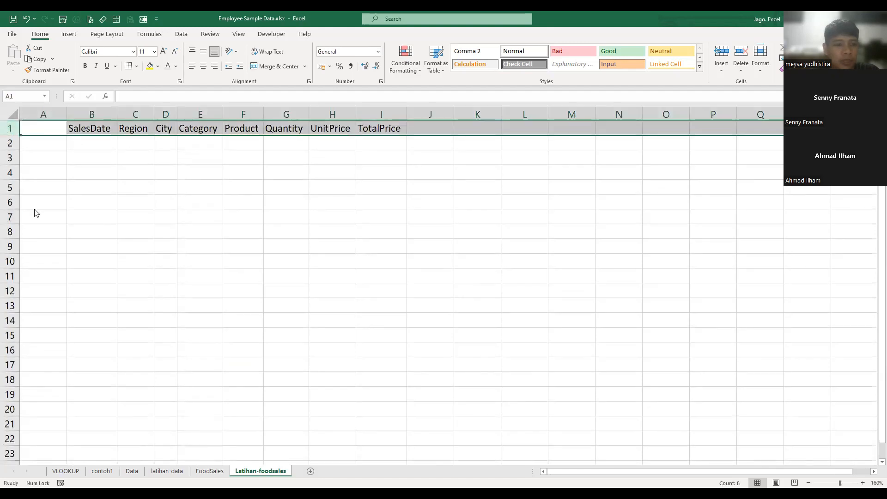
pyautogui.hotkey('ctrl', 'shift', '=')
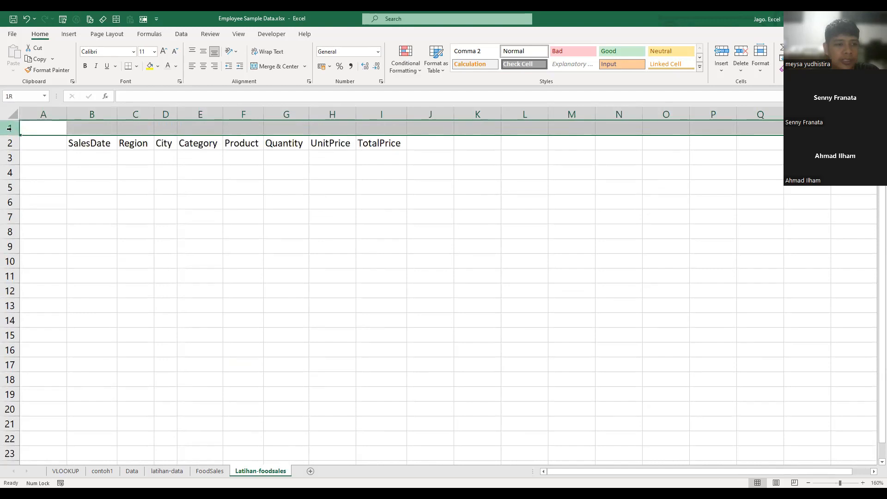
pyautogui.hotkey('ctrl', 'shift', '=')
pyautogui.click(424, 213)
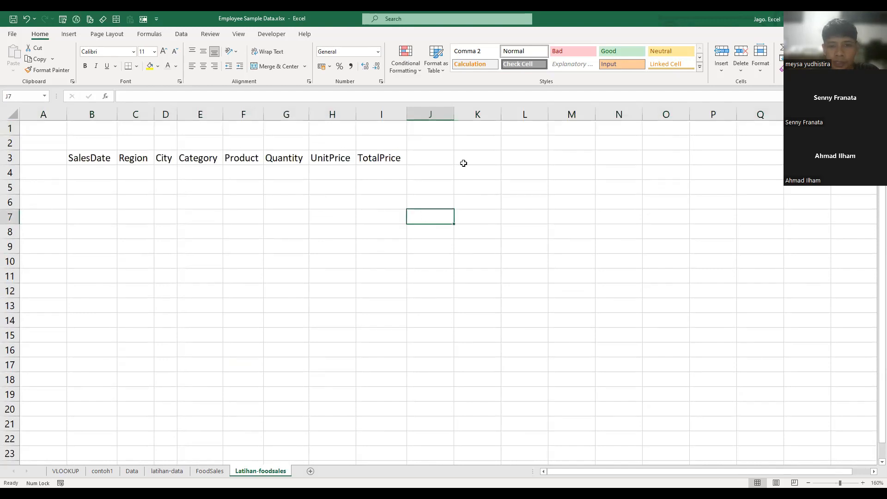
# - Enter the label "No. Invoice" in K1 and fit column K's width to it
pyautogui.click(474, 132)
pyautogui.write('No')
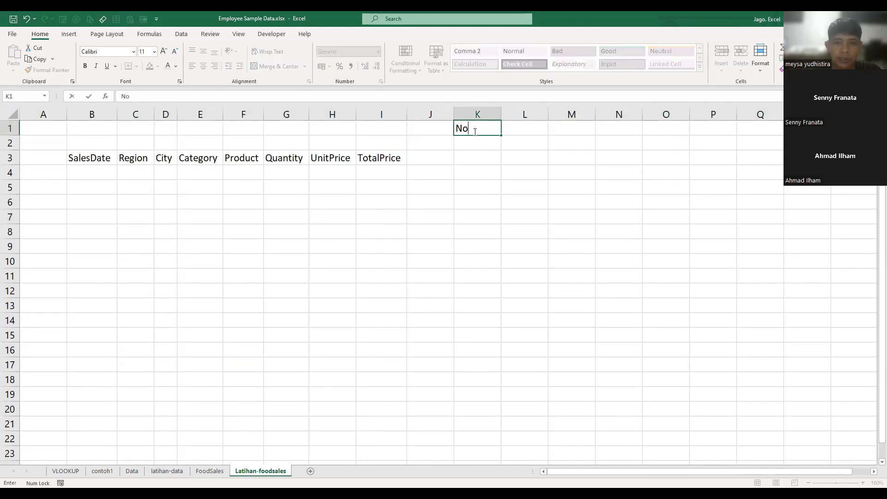
pyautogui.write('. Invoice')
pyautogui.press('Return')
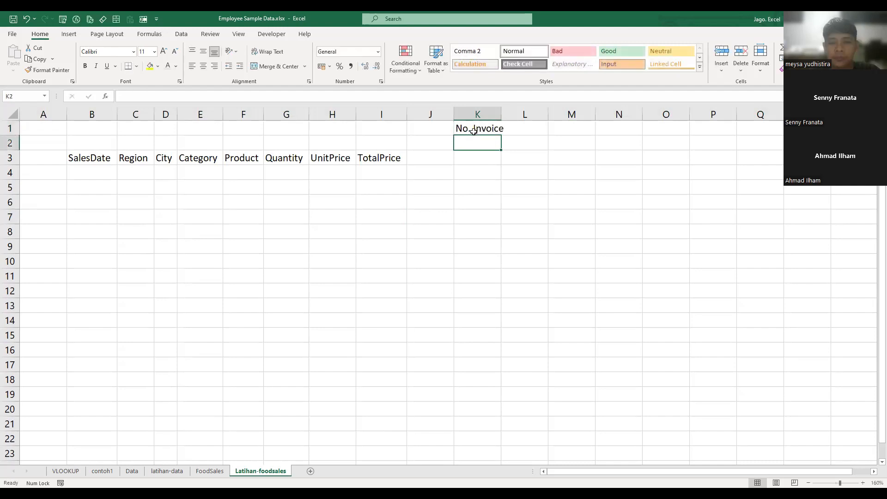
pyautogui.click(561, 171)
pyautogui.doubleClick(499, 115)
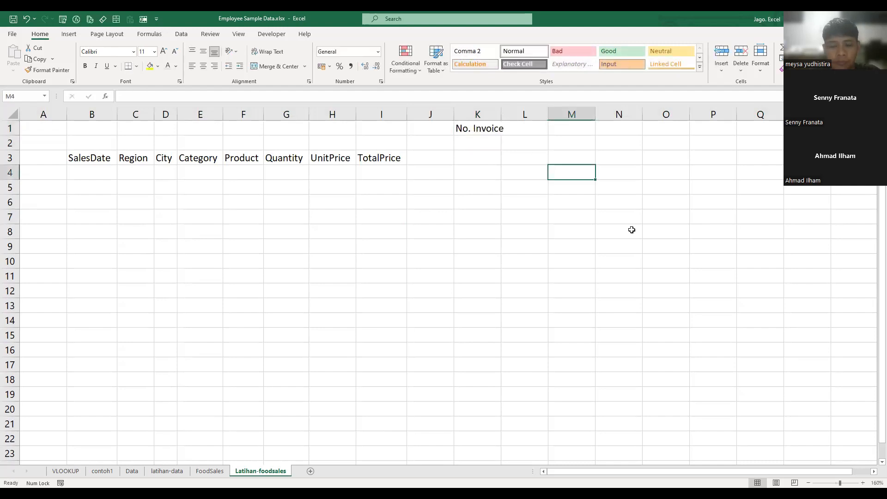
pyautogui.click(629, 189)
pyautogui.click(566, 198)
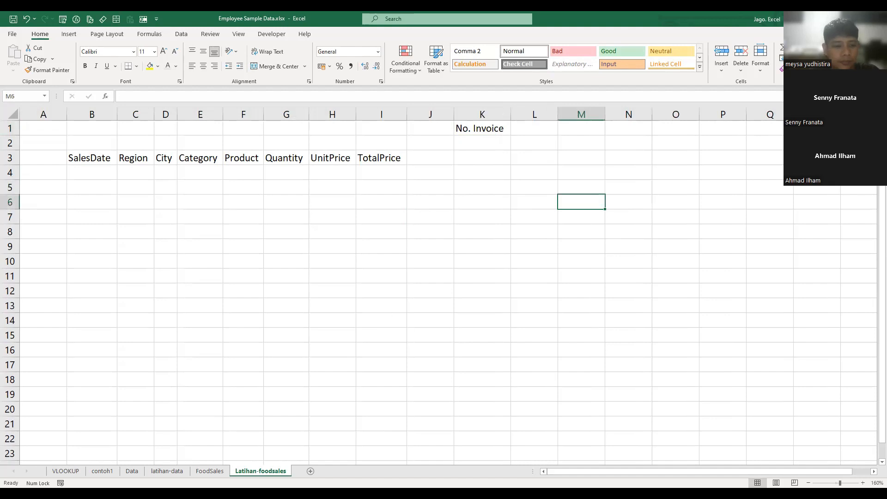
pyautogui.click(209, 472)
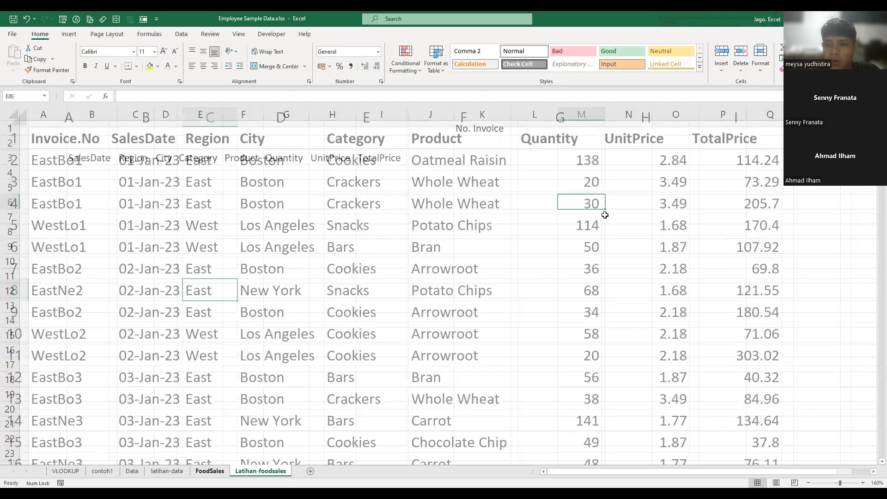
pyautogui.hotkey('ctrl', 'pageup')
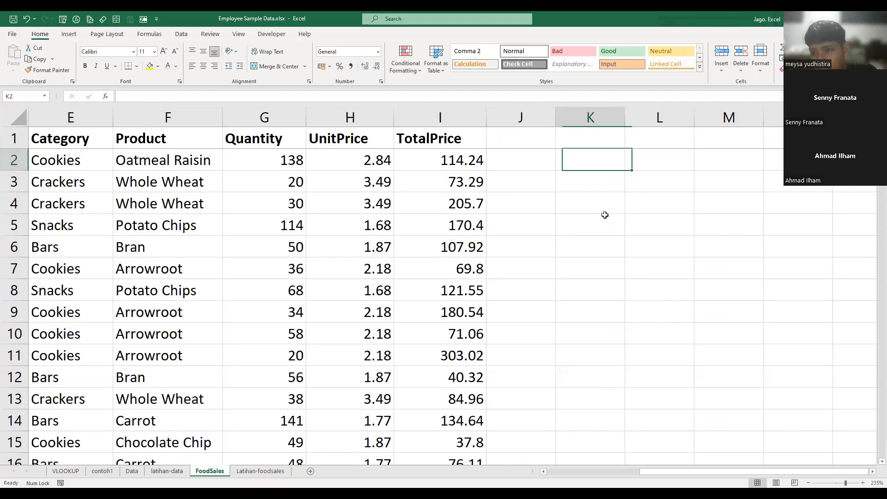
pyautogui.write('=uni')
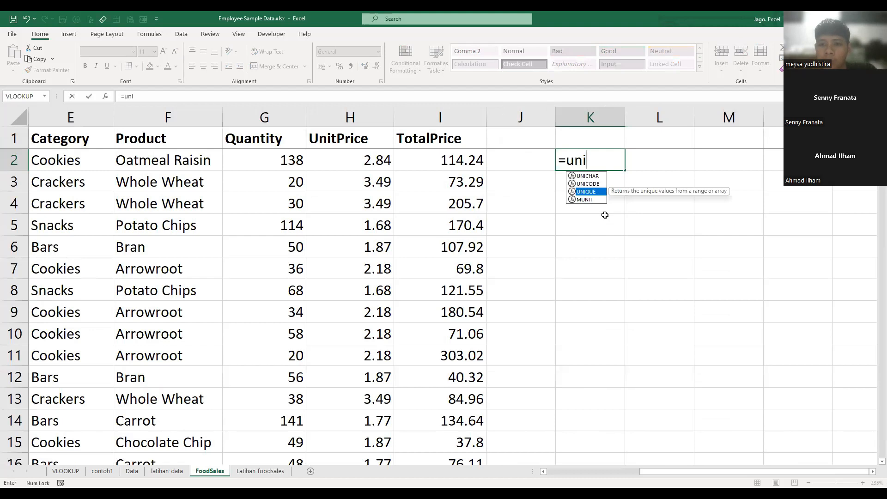
pyautogui.press('Tab')
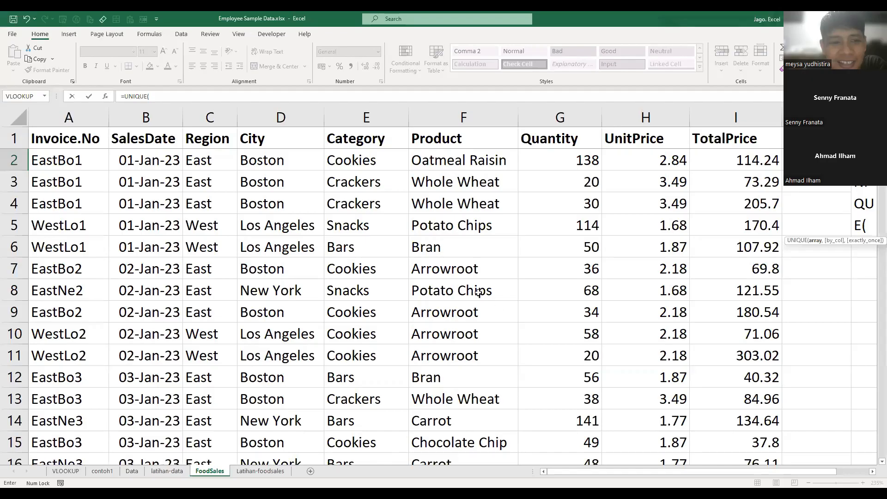
pyautogui.click(474, 271)
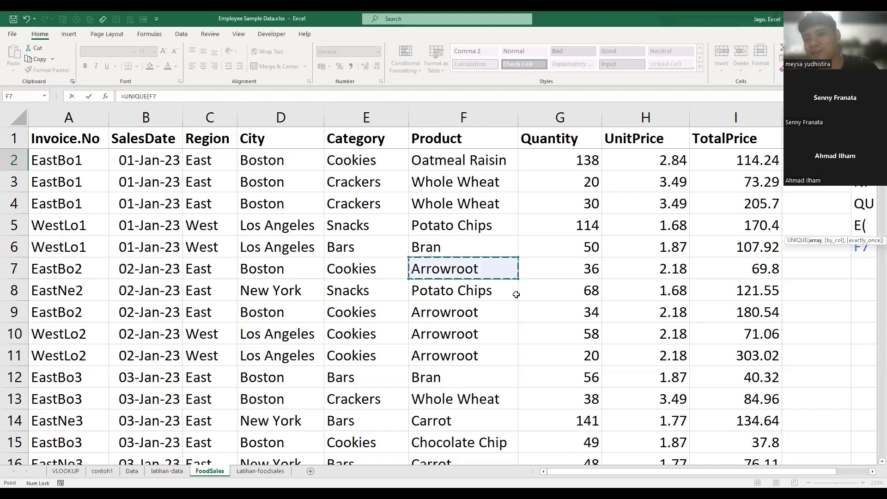
pyautogui.press('Escape')
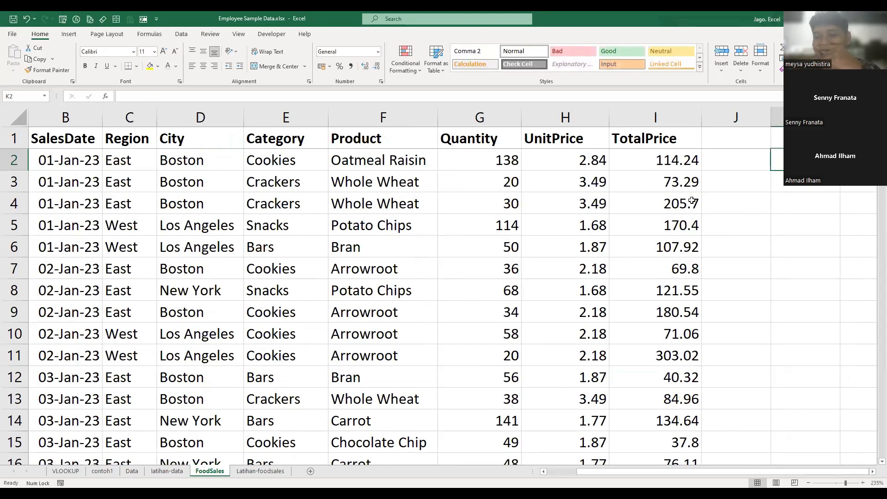
pyautogui.press('Down')
pyautogui.press('Down')
pyautogui.press('Right')
pyautogui.press('Right')
pyautogui.press('Right')
pyautogui.press('Right')
pyautogui.press('Left')
pyautogui.press('Left')
pyautogui.press('Left')
pyautogui.press('Left')
pyautogui.press('Left')
pyautogui.press('Up')
pyautogui.press('Up')
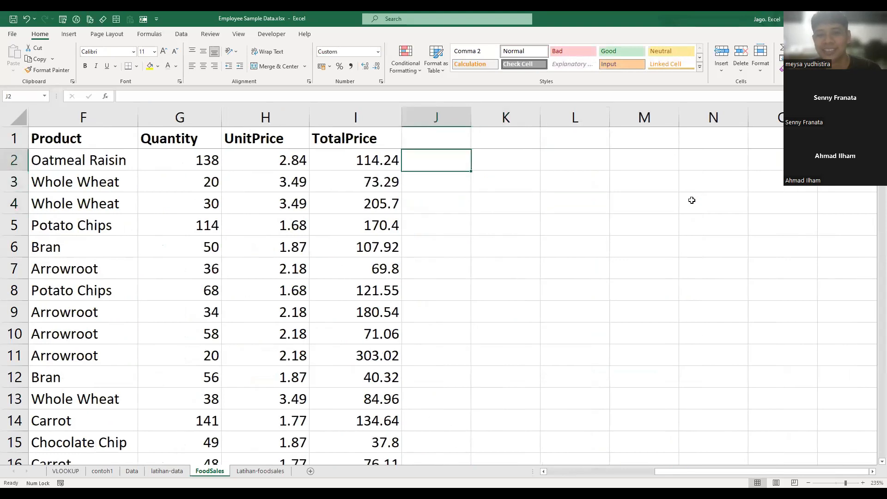
pyautogui.press('Right')
pyautogui.press('Right')
pyautogui.press('Up')
pyautogui.press('Down')
pyautogui.press('Down')
pyautogui.press('Down')
pyautogui.press('Left')
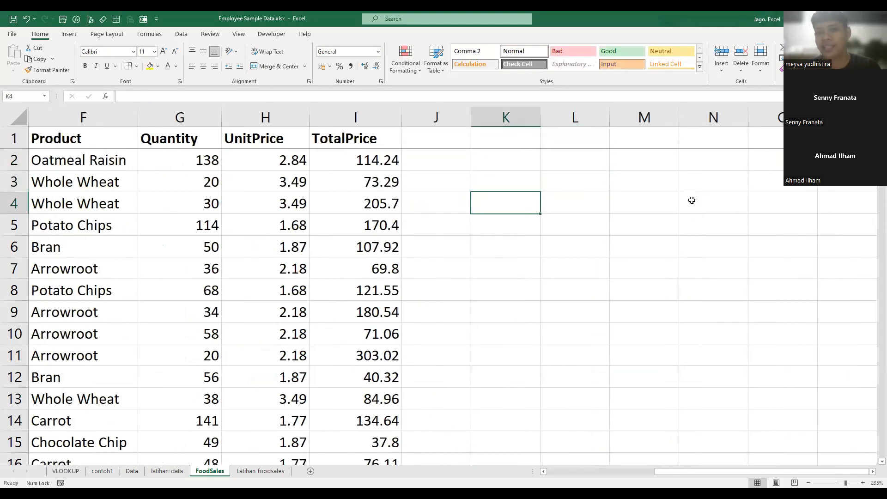
# - List the unique invoice numbers from column A of the FoodSales sheet by entering =UNIQUE(A:A) in K2
pyautogui.press('Up')
pyautogui.press('Up')
pyautogui.press('Up')
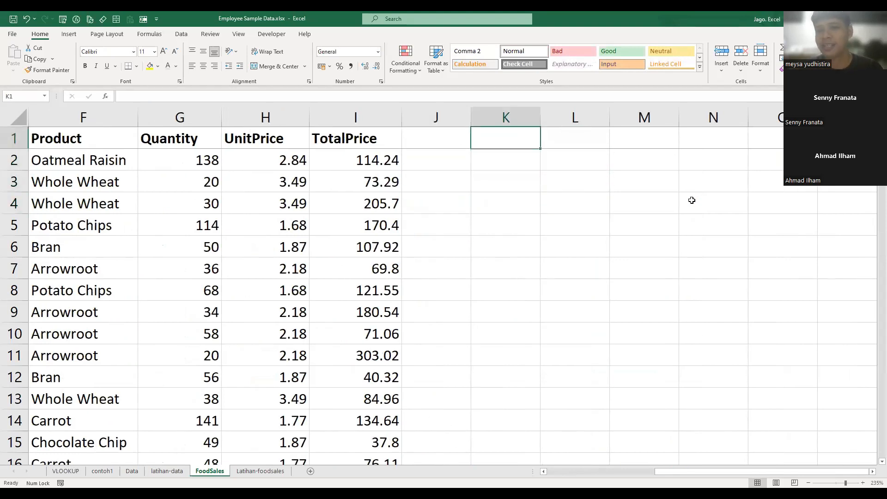
pyautogui.press('Down')
pyautogui.press('Down')
pyautogui.press('Right')
pyautogui.press('Up')
pyautogui.press('Left')
pyautogui.write('=')
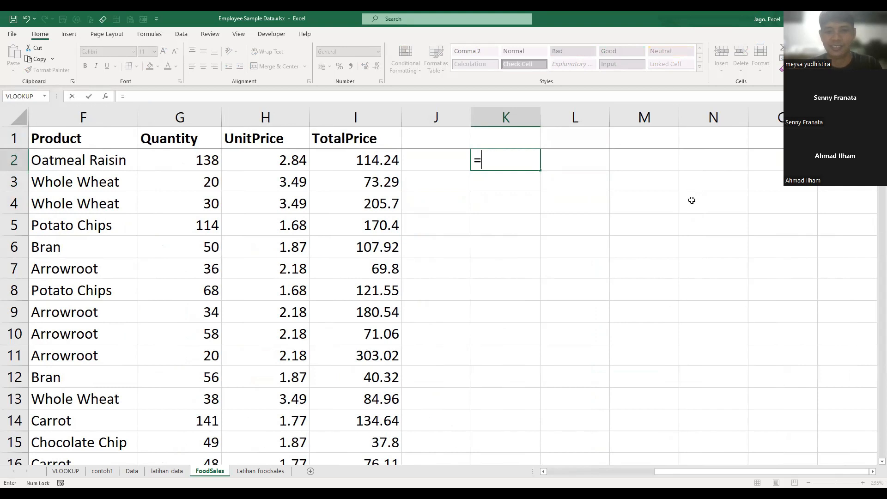
pyautogui.write('UNIQUE(')
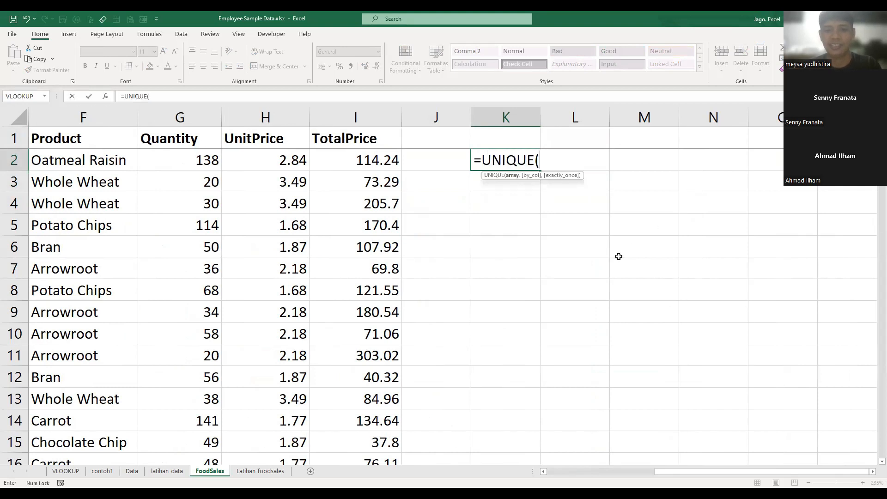
pyautogui.moveTo(786, 472); pyautogui.dragTo(693, 472)
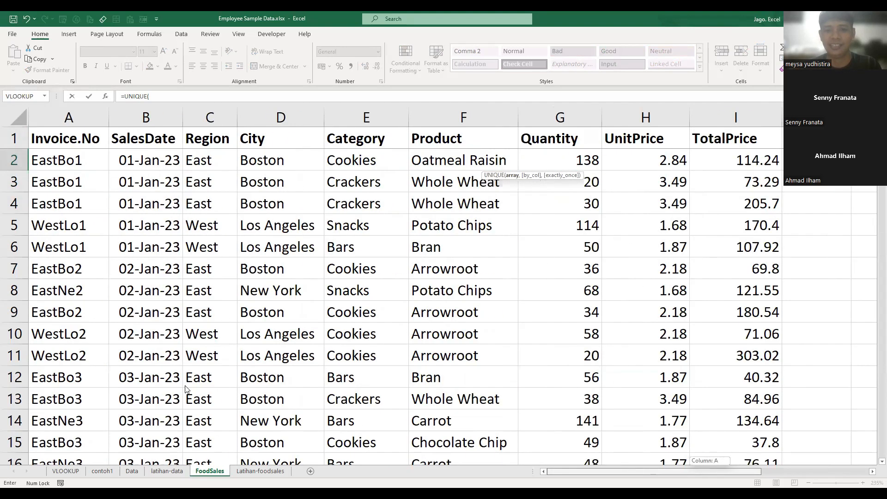
pyautogui.click(67, 118)
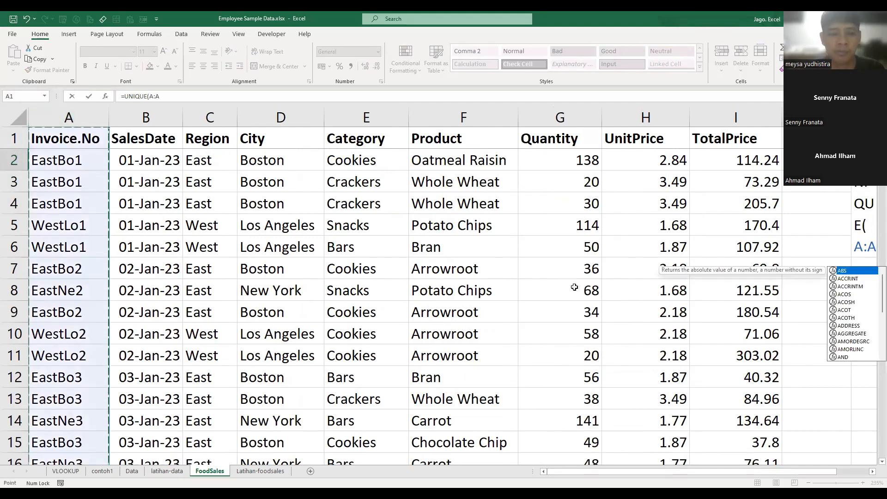
pyautogui.press('Return')
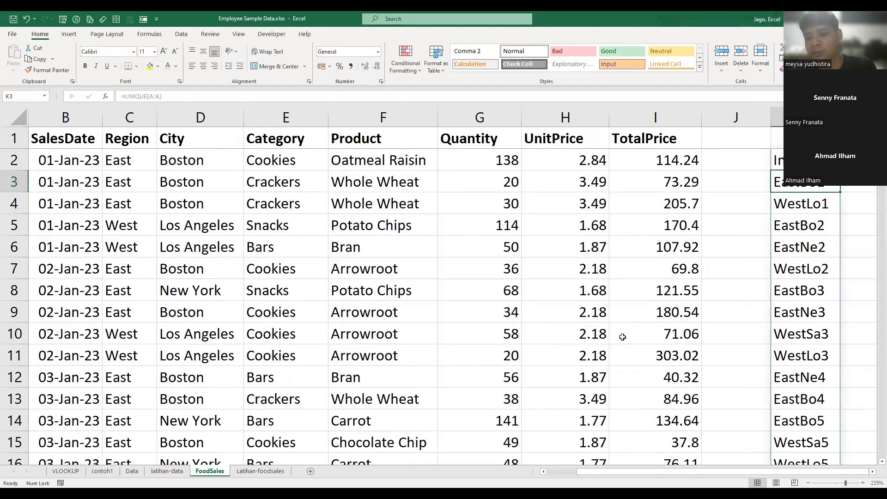
# - Fit the width of column K on the FoodSales sheet to the unique invoice list
pyautogui.click(872, 471)
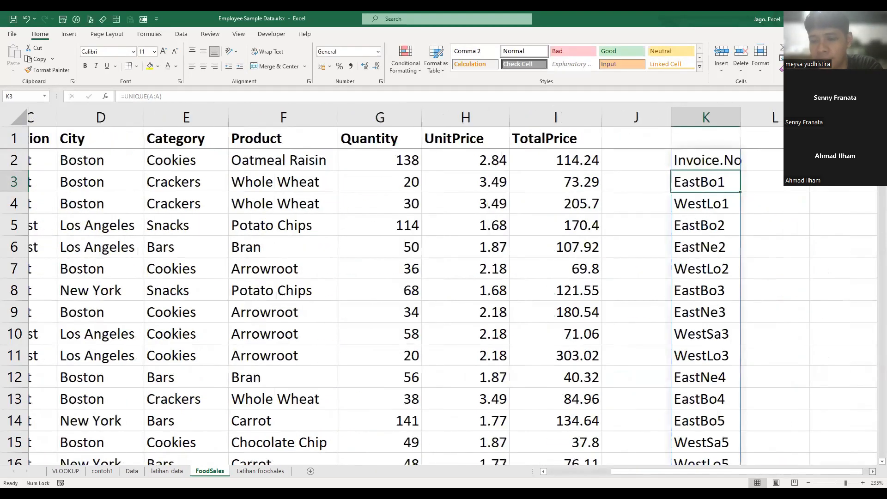
pyautogui.hscroll(4, 529, 213)
pyautogui.click(604, 289)
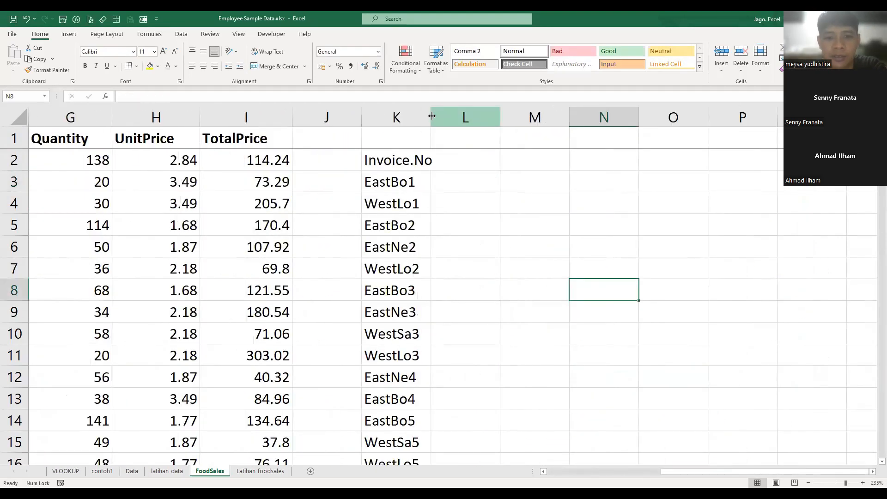
pyautogui.doubleClick(432, 117)
# - Examine the unique invoice list in column K against the original FoodSales records
pyautogui.click(477, 182)
pyautogui.click(389, 182)
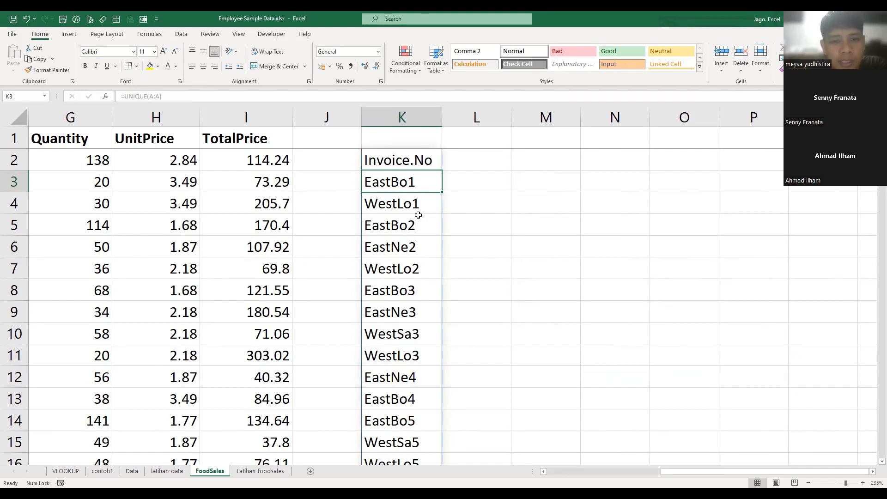
pyautogui.scroll(-5, 420, 224)
pyautogui.scroll(4, 420, 223)
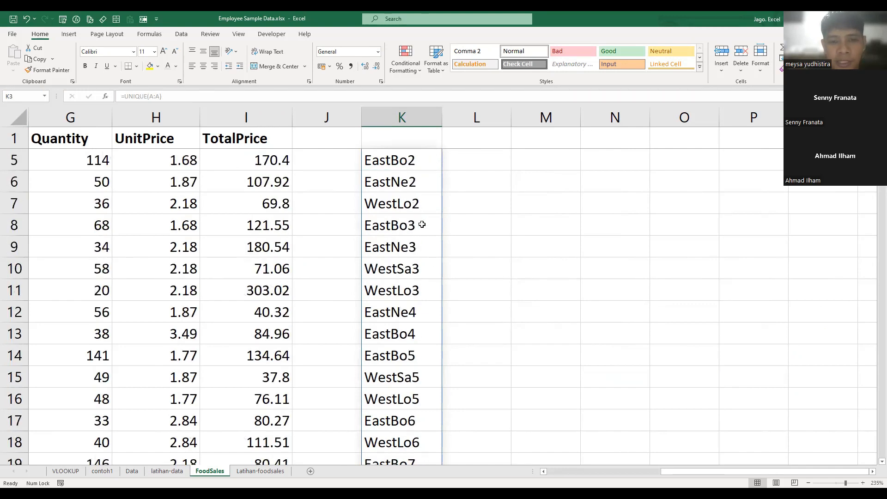
pyautogui.scroll(1, 422, 225)
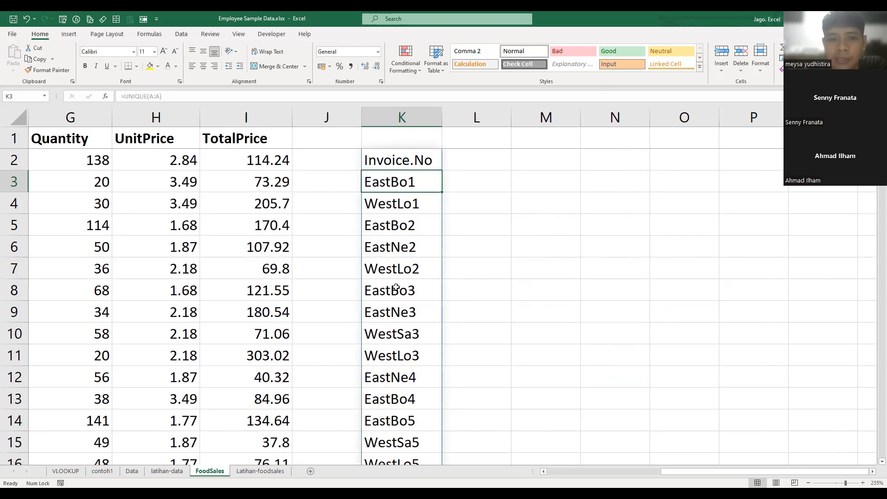
pyautogui.click(476, 234)
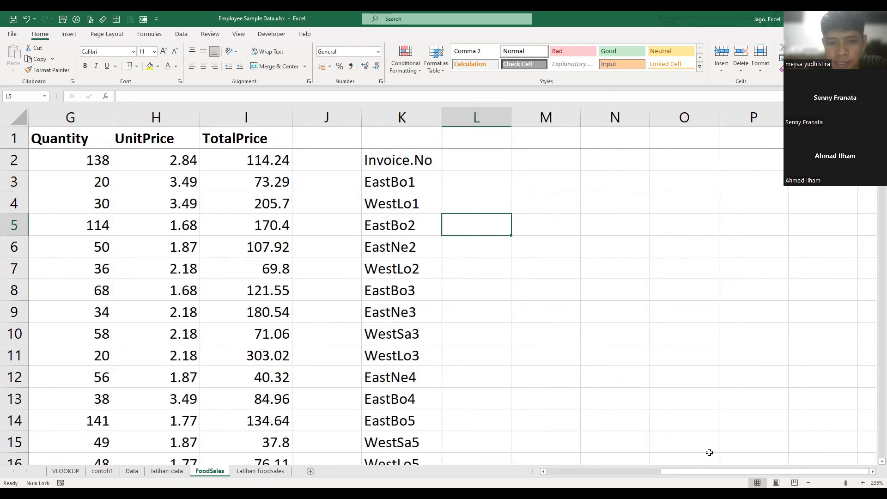
pyautogui.moveTo(709, 472); pyautogui.dragTo(596, 472)
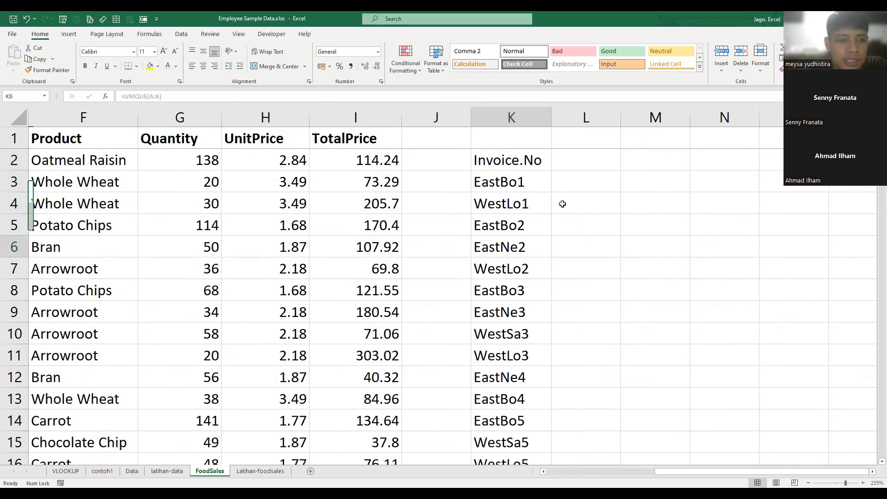
pyautogui.click(514, 168)
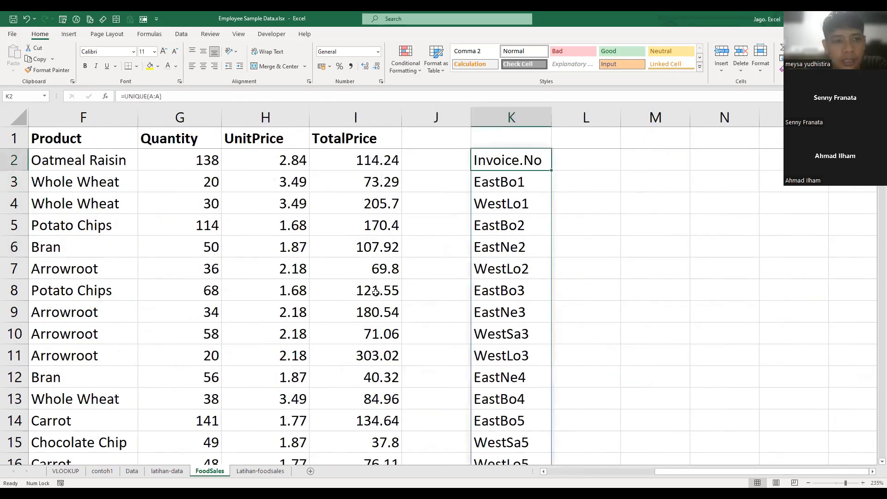
pyautogui.press('Down')
# - Set the data validation of L1 on the Latihan-foodsales sheet to allow a List
pyautogui.click(260, 471)
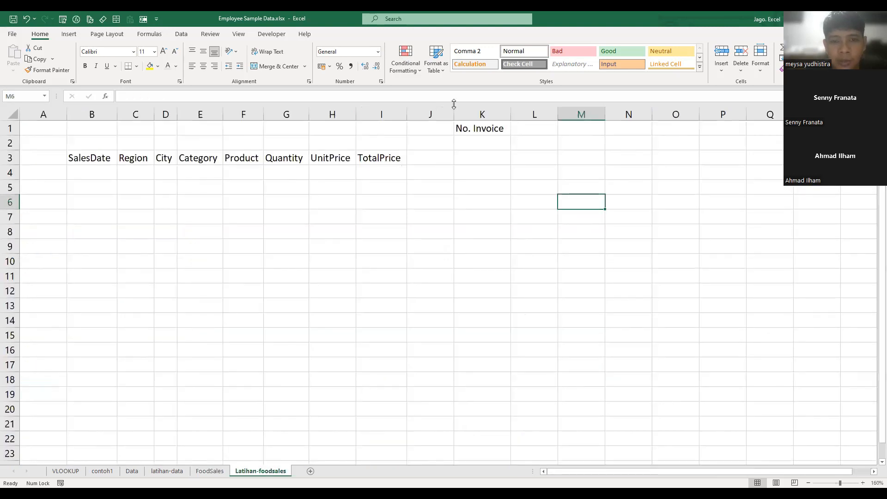
pyautogui.click(531, 128)
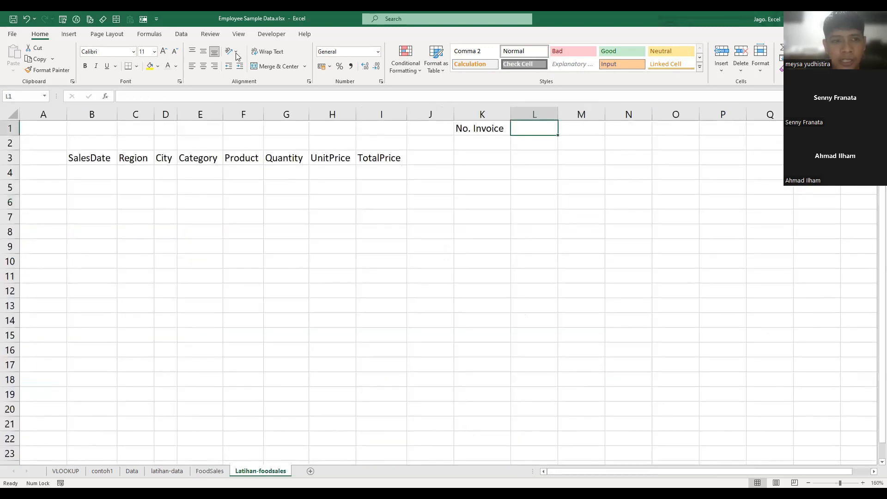
pyautogui.click(182, 35)
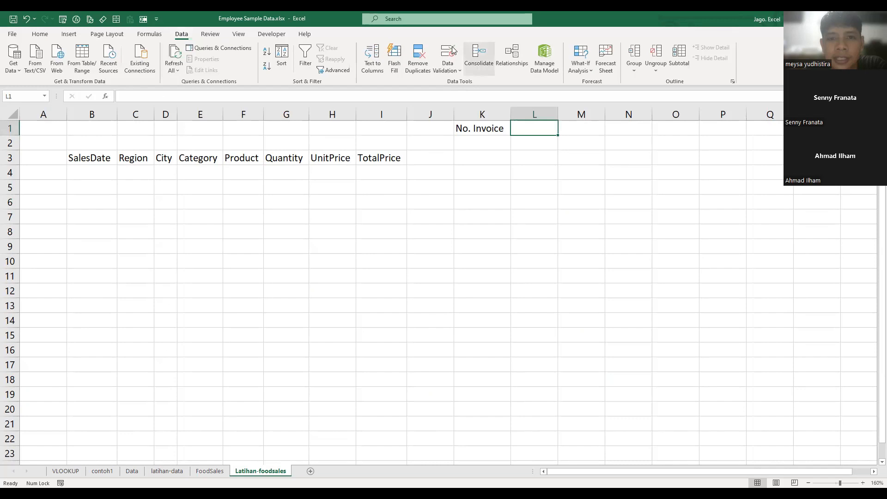
pyautogui.click(311, 203)
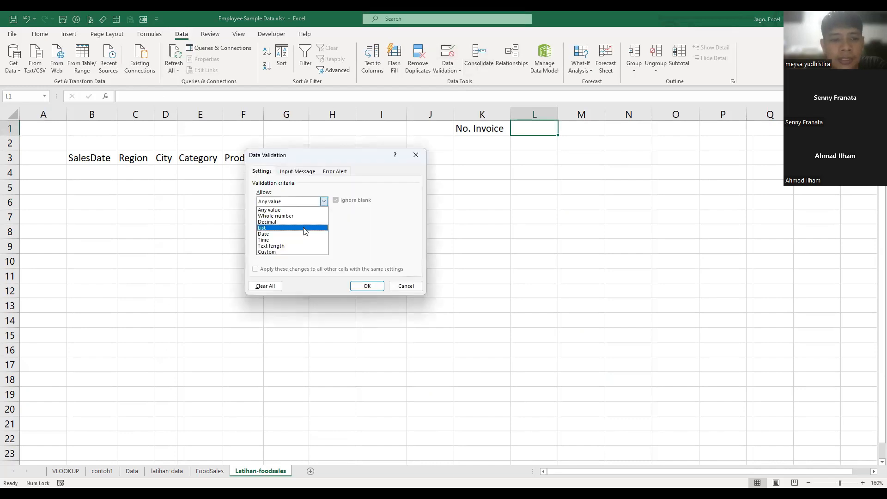
pyautogui.press('Return')
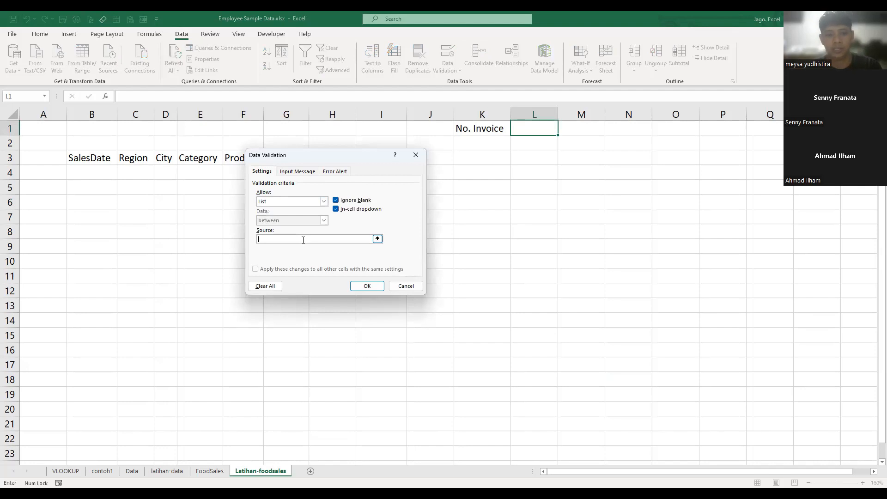
# - Try to use =UNIQUE(FoodSales!$A:$A) as the source of L1's validation list
pyautogui.click(304, 240)
pyautogui.write('=unique(')
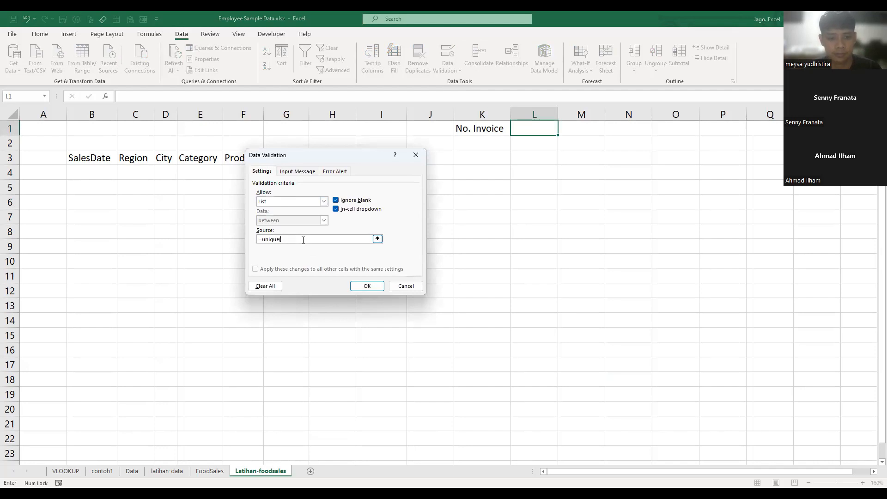
pyautogui.click(210, 471)
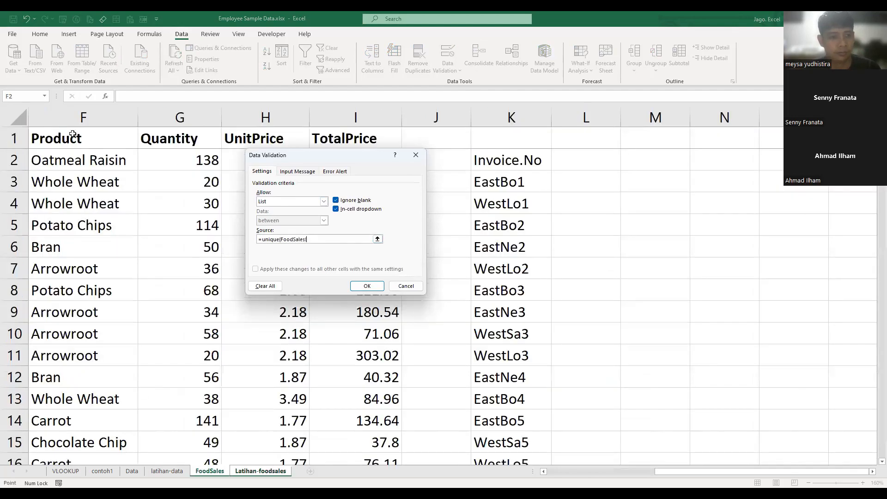
pyautogui.moveTo(763, 472); pyautogui.dragTo(654, 471)
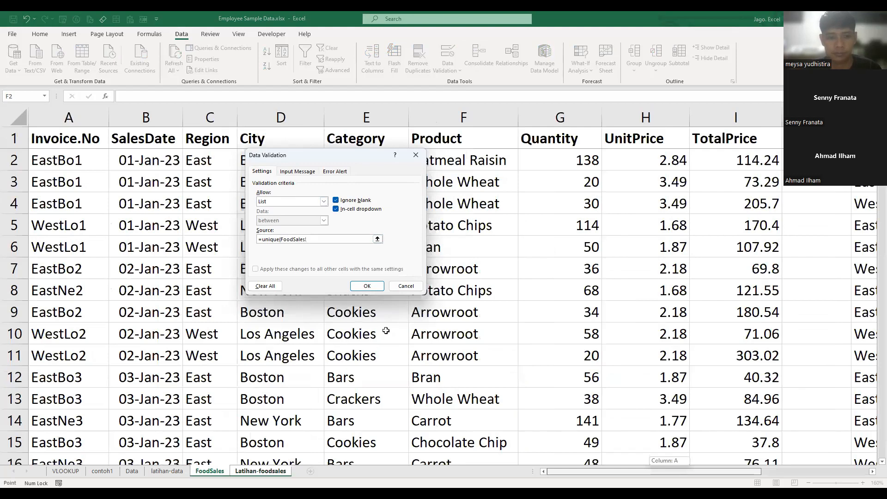
pyautogui.click(366, 286)
pyautogui.click(432, 280)
# - Set the source of L1's validation list to the FoodSales unique invoice numbers from K3 through WestLo30 in K104, excluding the trailing 0
pyautogui.click(536, 131)
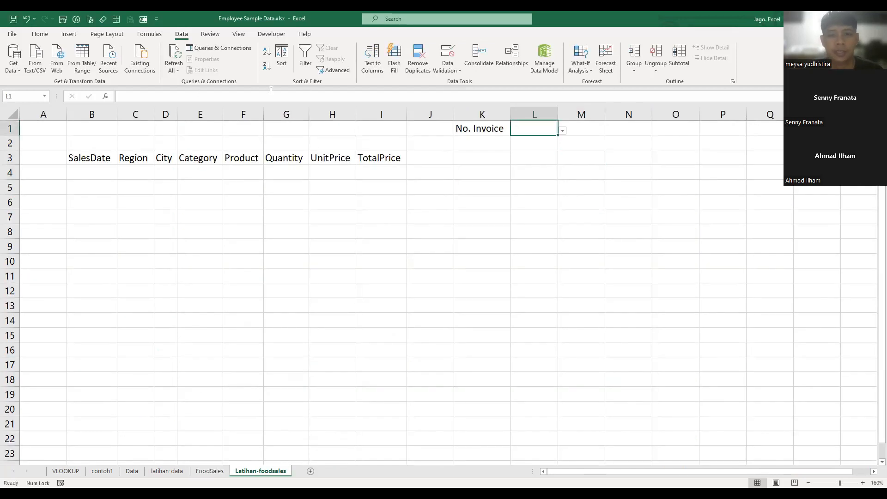
pyautogui.click(443, 54)
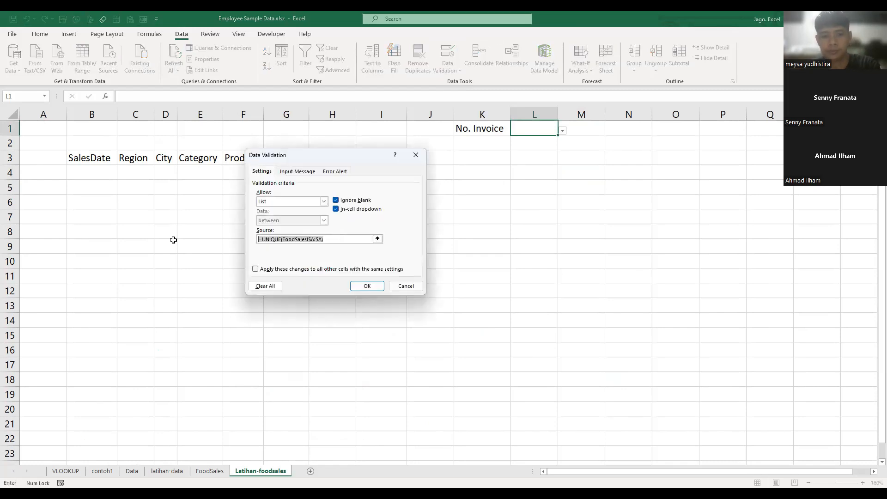
pyautogui.click(209, 471)
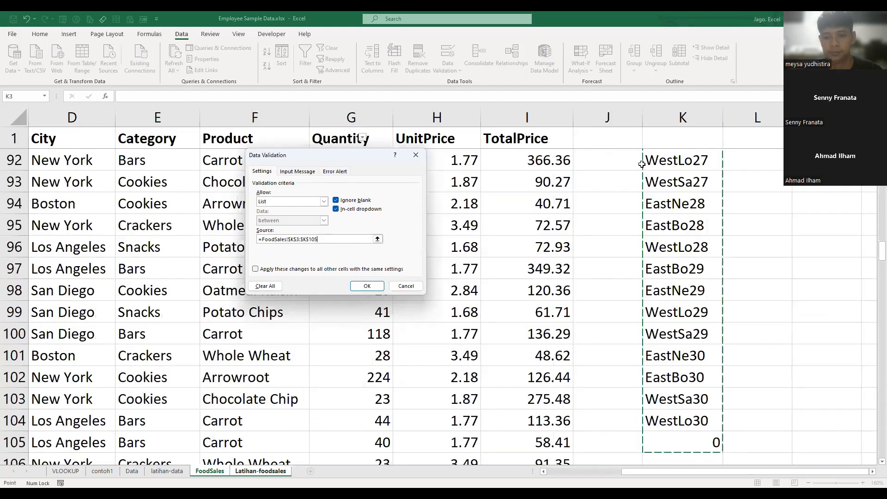
pyautogui.hotkey('shift', 'Up')
pyautogui.press('Return')
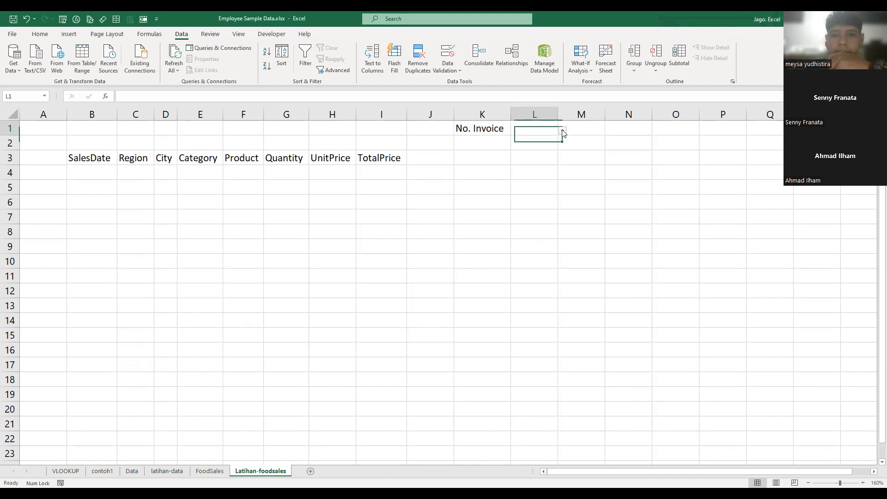
# - Choose EastBo1 from L1's invoice dropdown list, and switch the selection to WestLo1
pyautogui.click(562, 130)
pyautogui.press('Return')
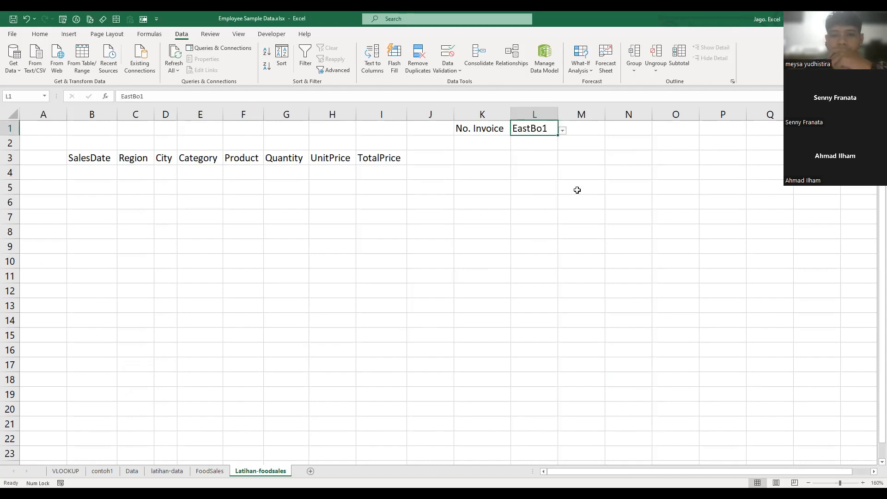
pyautogui.click(575, 188)
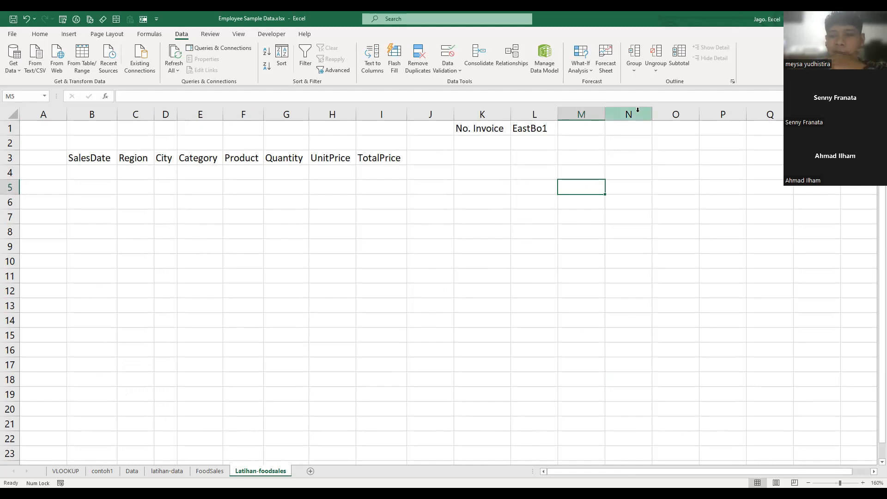
pyautogui.click(537, 132)
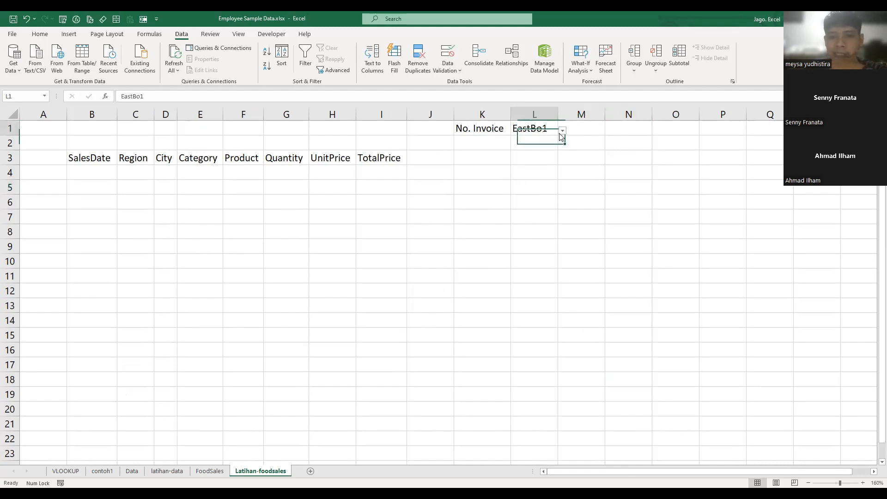
pyautogui.click(563, 130)
pyautogui.click(531, 151)
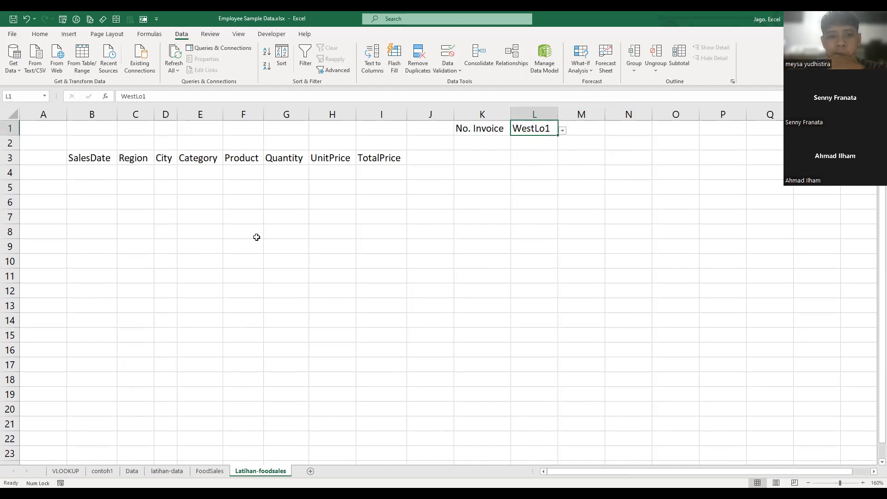
pyautogui.click(141, 202)
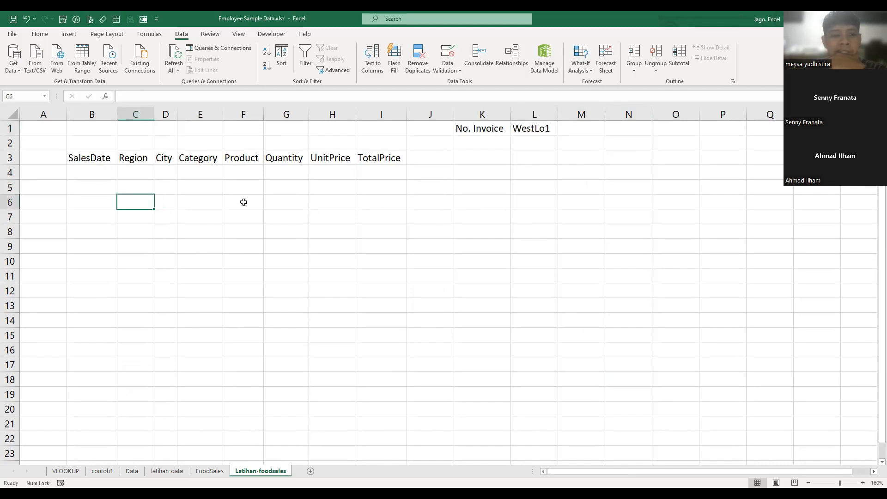
pyautogui.click(91, 115)
pyautogui.click(467, 223)
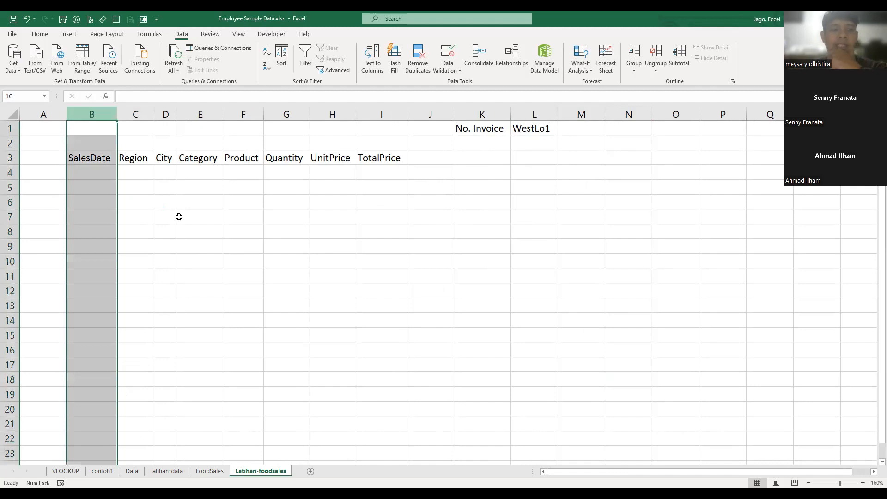
# - Enter the header No in A3 of the Latihan-foodsales sheet, beside SalesDate
pyautogui.click(43, 158)
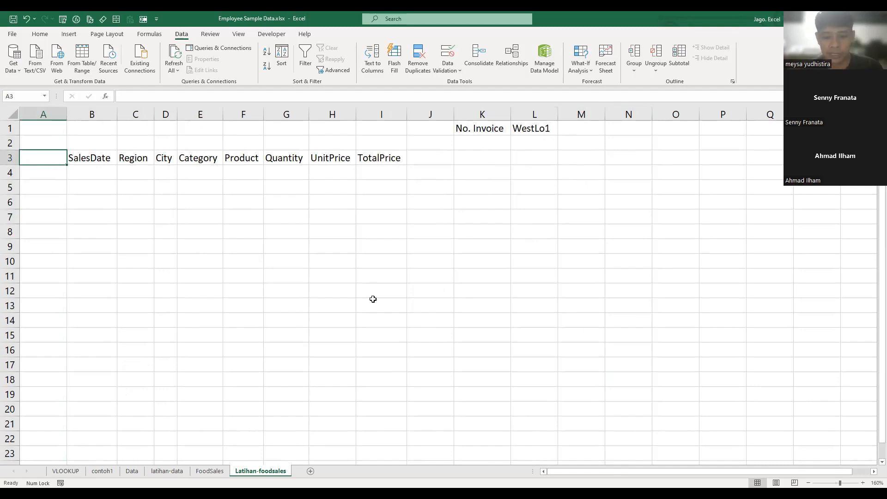
pyautogui.write('No')
pyautogui.press('Return')
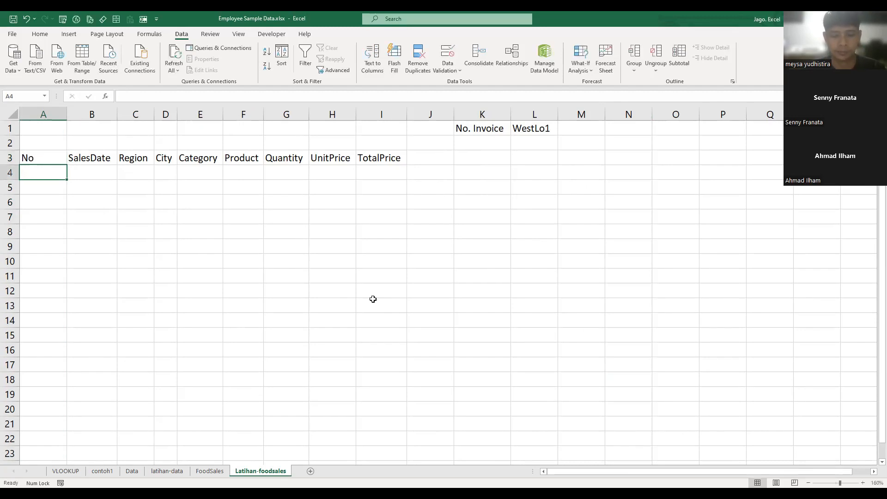
# - Fill A4:A11 below the No header with the sequence numbers 1 to 8
pyautogui.write('1')
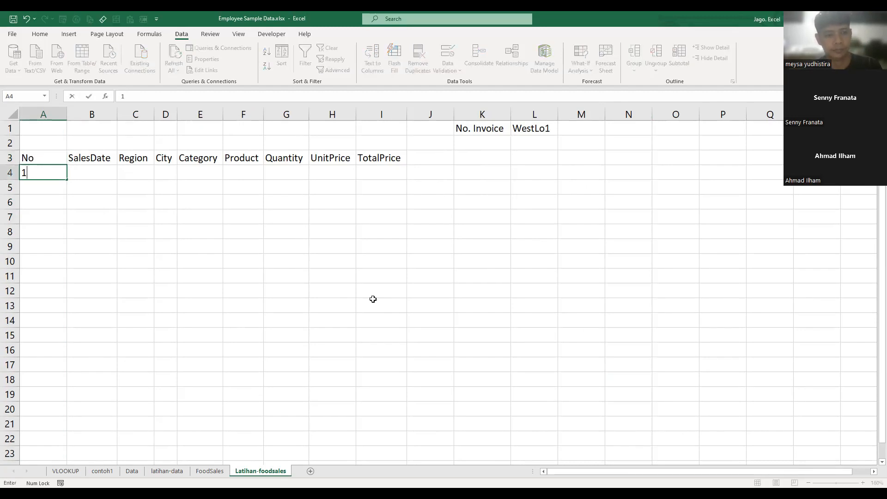
pyautogui.press('Return')
pyautogui.write('2')
pyautogui.press('Return')
pyautogui.write('3')
pyautogui.press('Return')
pyautogui.write('4')
pyautogui.press('Return')
pyautogui.write('5')
pyautogui.press('Return')
pyautogui.press('Down')
pyautogui.press('Right')
pyautogui.press('Left')
pyautogui.press('Up')
pyautogui.write('6')
pyautogui.press('Return')
pyautogui.write('7')
pyautogui.press('Return')
pyautogui.write('8')
pyautogui.press('Tab')
pyautogui.press('Left')
pyautogui.press('Up')
pyautogui.press('Up')
pyautogui.press('Up')
pyautogui.press('Up')
pyautogui.press('Right')
pyautogui.press('Up')
pyautogui.press('Up')
pyautogui.press('Up')
pyautogui.press('Down')
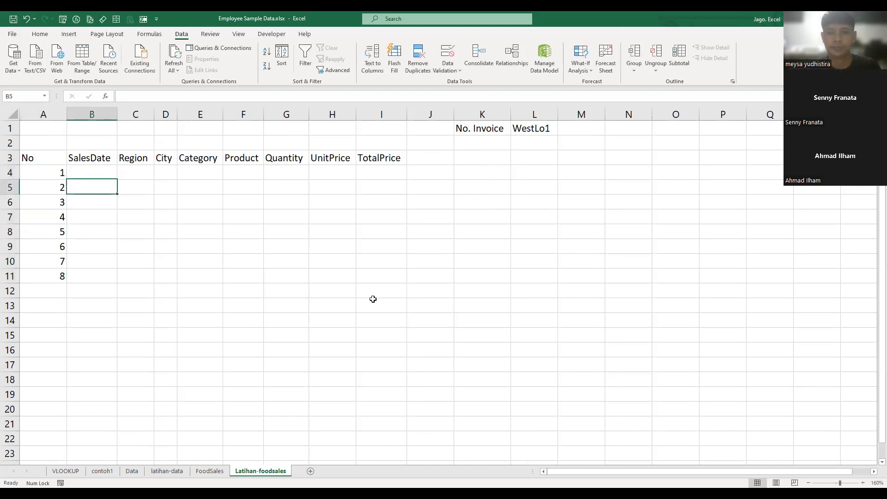
pyautogui.press('Up')
pyautogui.press('Left')
pyautogui.press('Right')
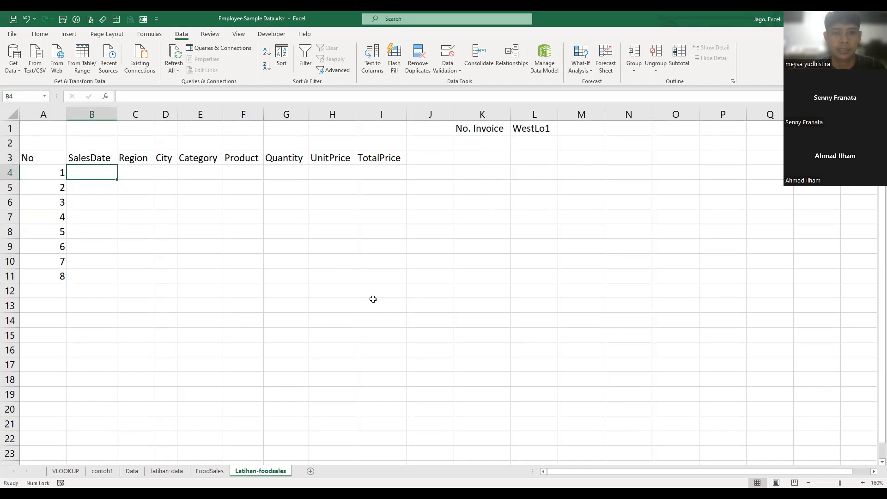
pyautogui.click(535, 133)
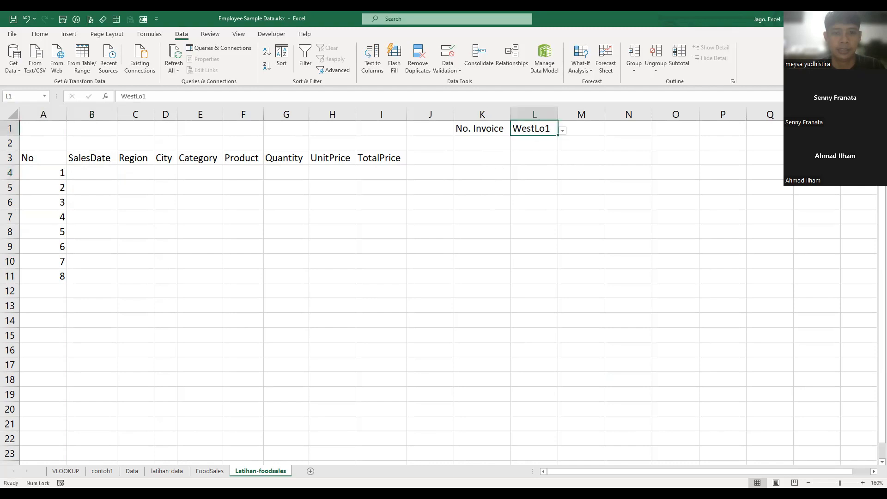
pyautogui.click(210, 471)
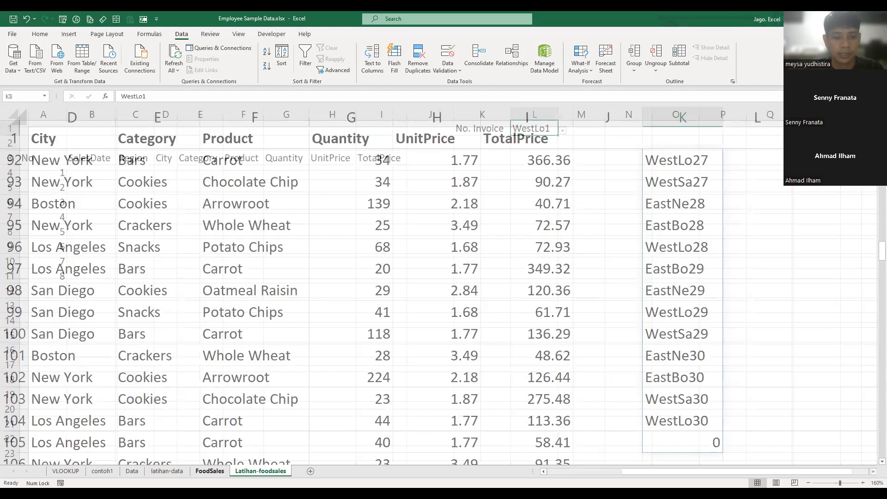
pyautogui.click(92, 173)
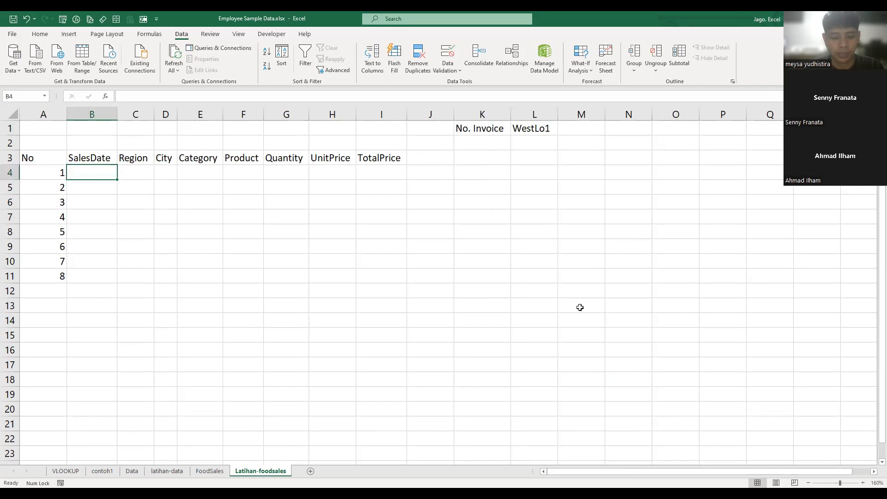
pyautogui.write('=')
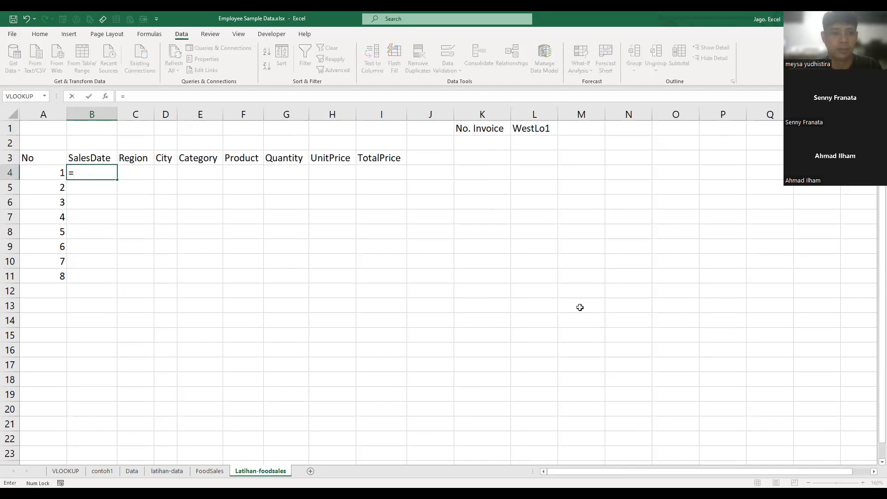
pyautogui.write('VLOOKUP(')
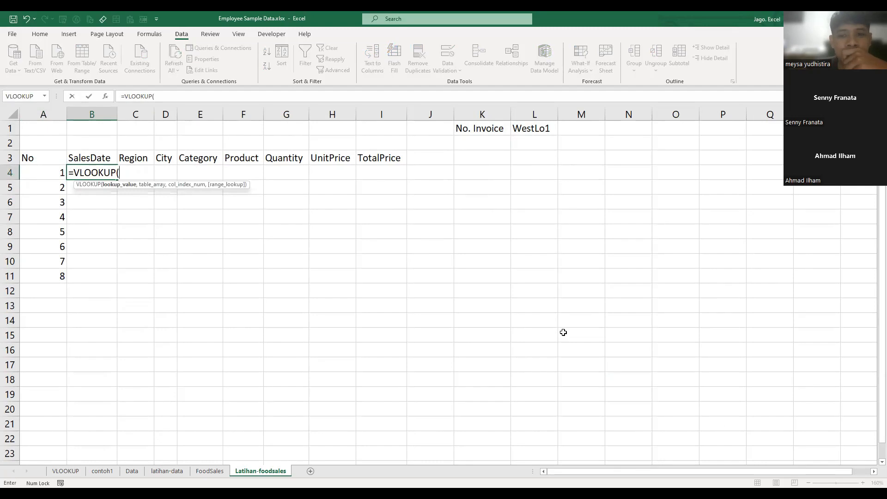
pyautogui.click(539, 130)
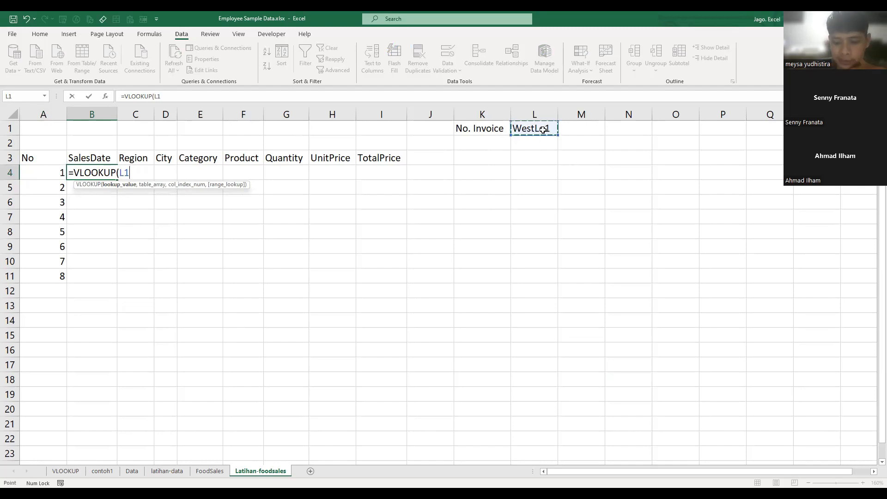
pyautogui.press('F4')
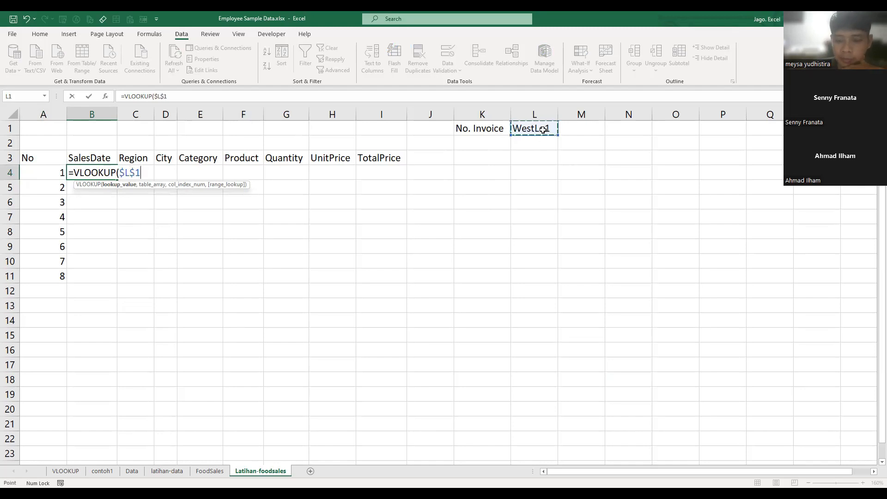
pyautogui.write('&')
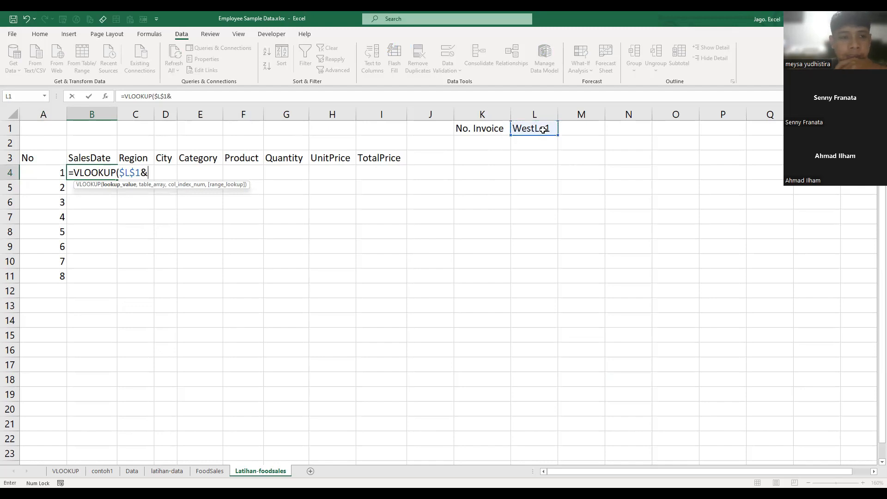
pyautogui.click(51, 172)
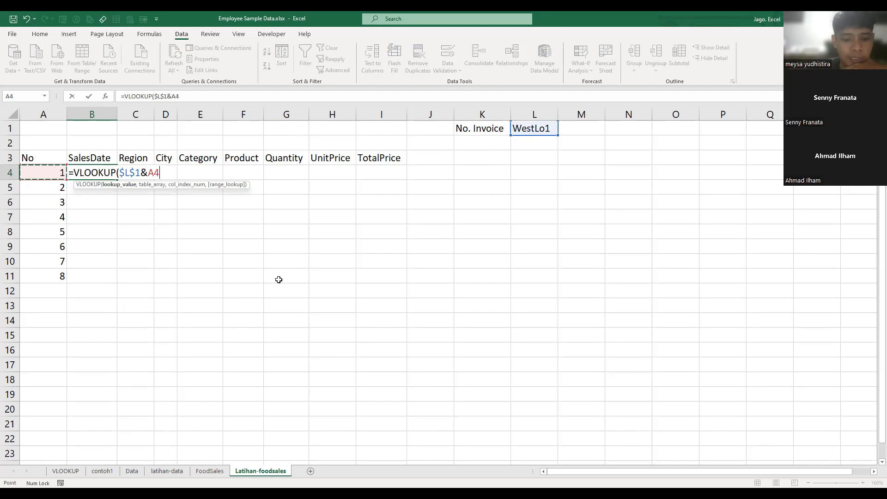
pyautogui.press('F4')
pyautogui.press('F4')
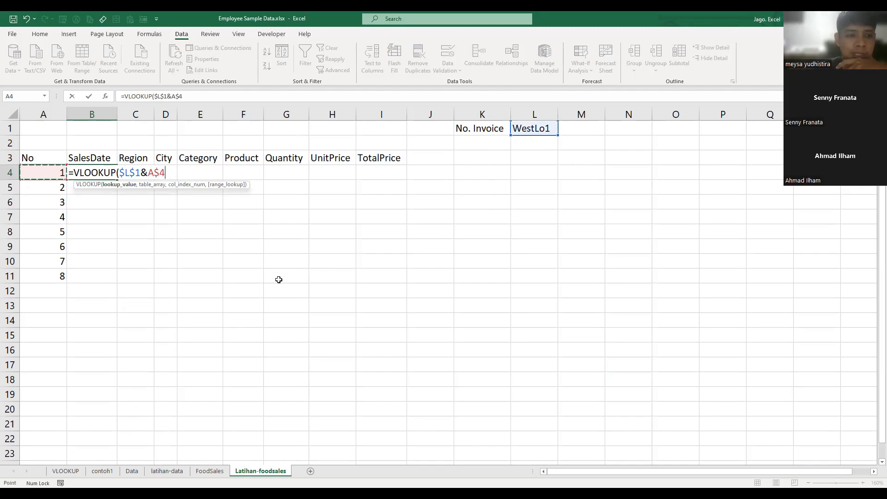
pyautogui.press('F4')
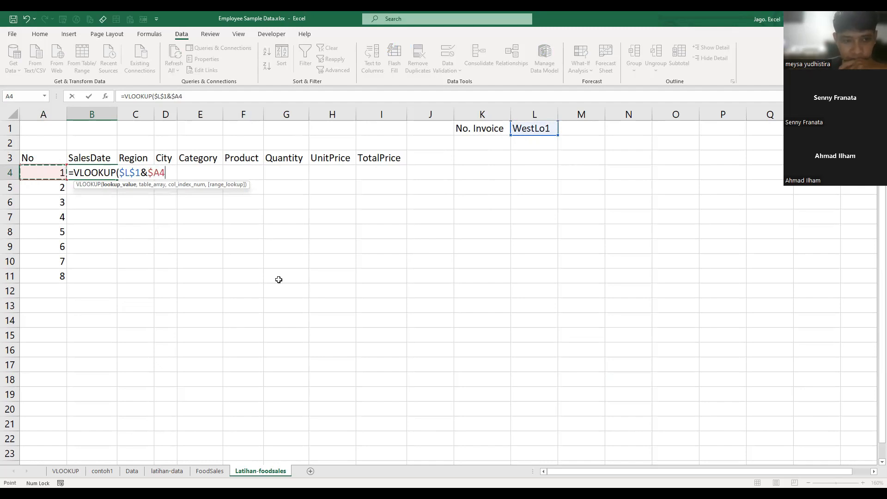
pyautogui.write(',')
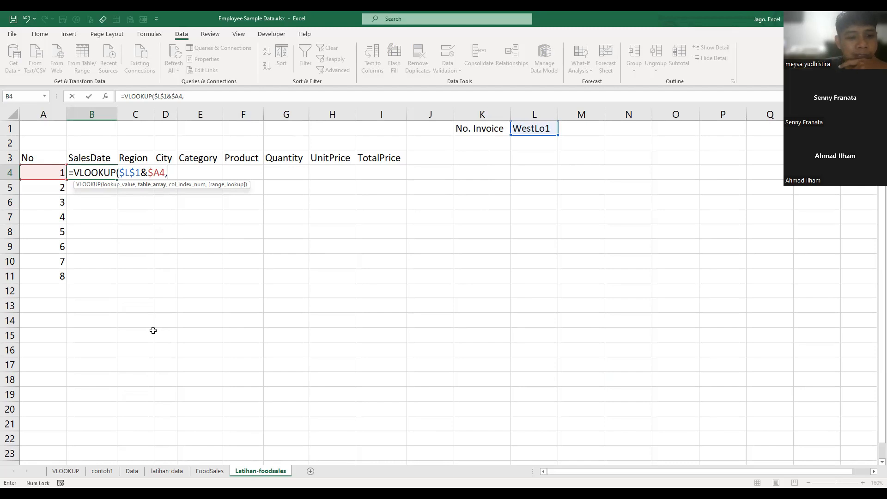
pyautogui.click(210, 471)
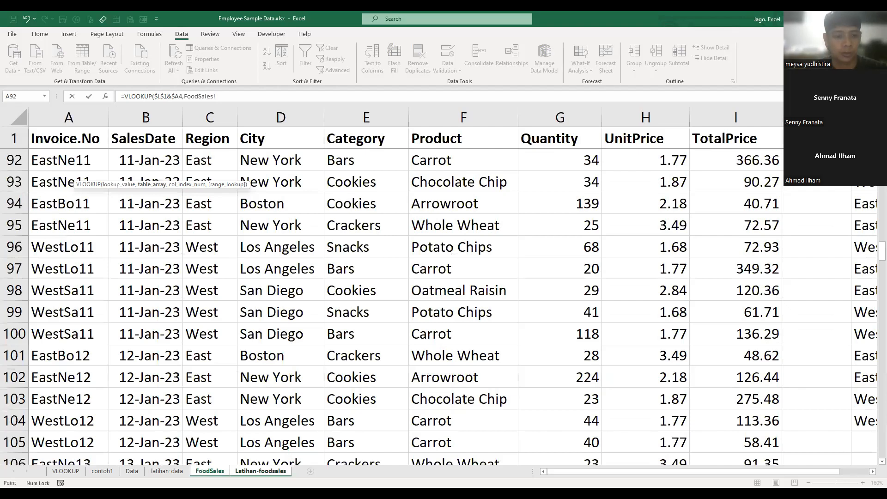
pyautogui.press('Escape')
# - Look over the FoodSales table from its first record across to TotalPrice and the unique invoice list in column K
pyautogui.hotkey('ctrl', 'pageup')
pyautogui.click(173, 229)
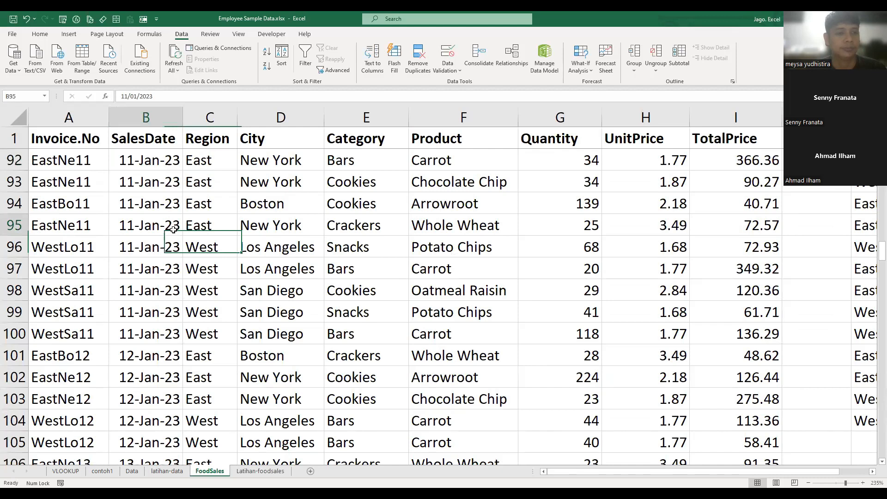
pyautogui.hotkey('ctrl', 'Home')
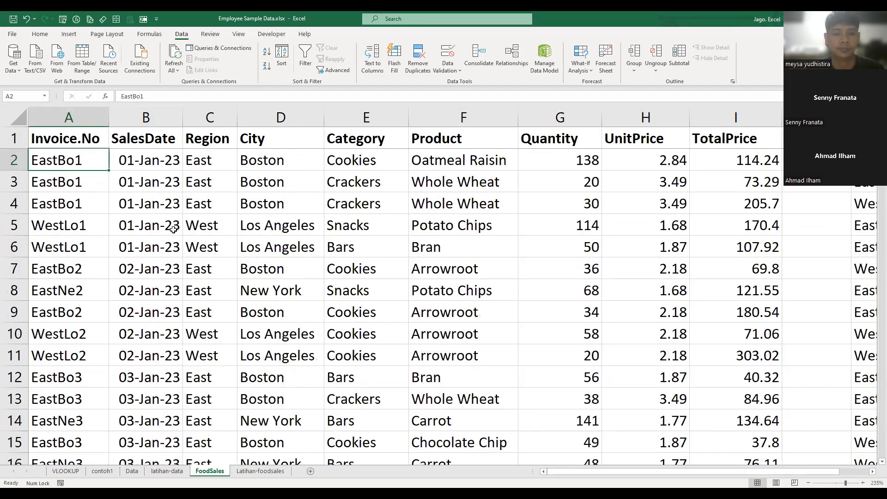
pyautogui.hotkey('ctrl', 'Right')
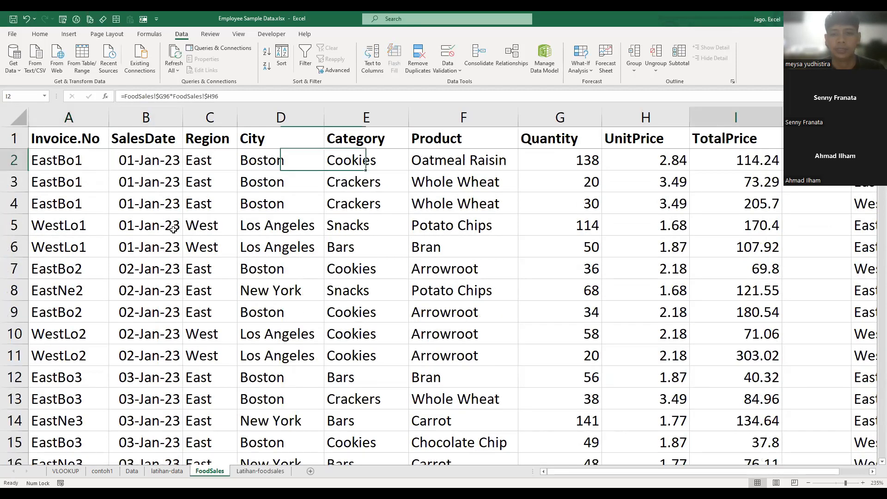
pyautogui.press('Right')
pyautogui.press('Right')
pyautogui.press('Right')
pyautogui.press('Right')
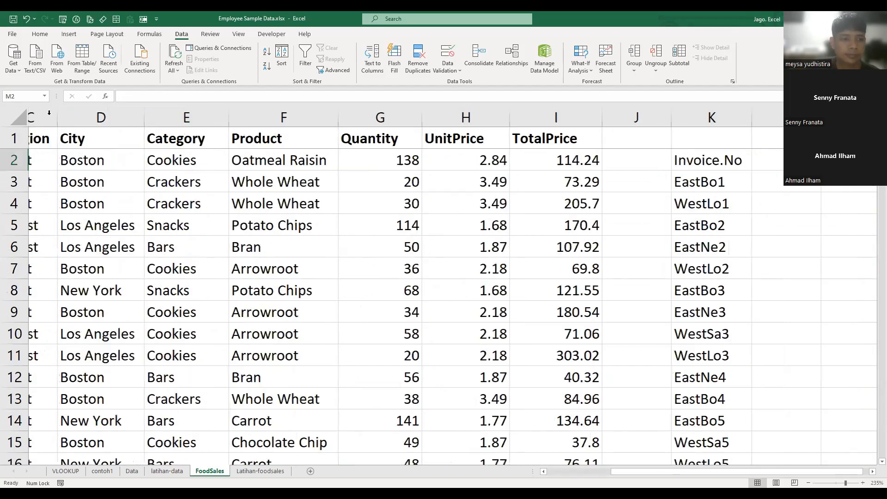
pyautogui.hotkey('ctrl', 'Home')
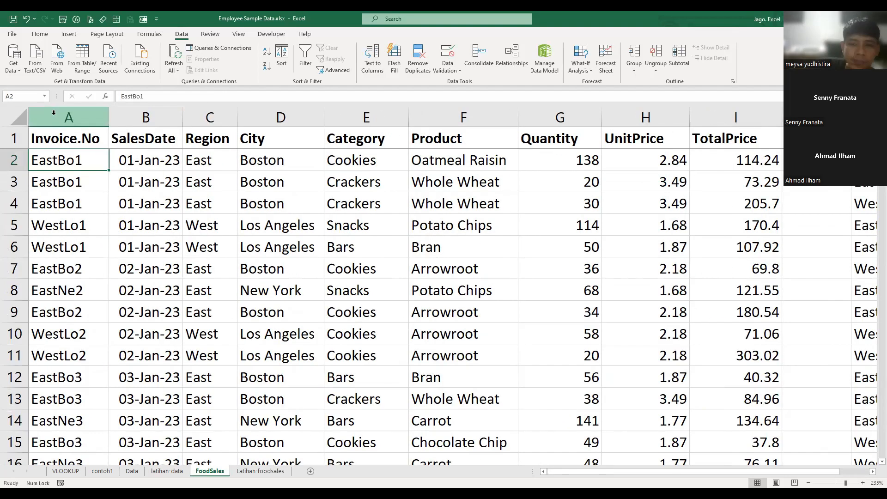
pyautogui.rightClick(86, 116)
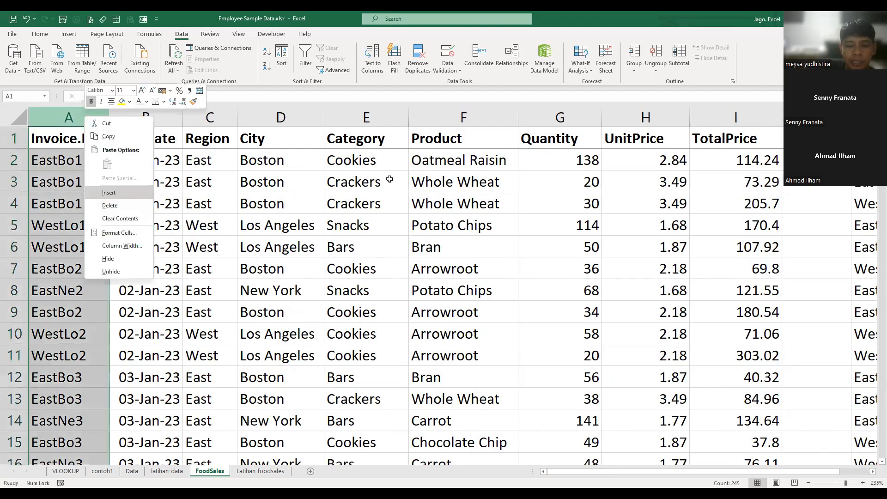
pyautogui.click(353, 316)
pyautogui.click(350, 311)
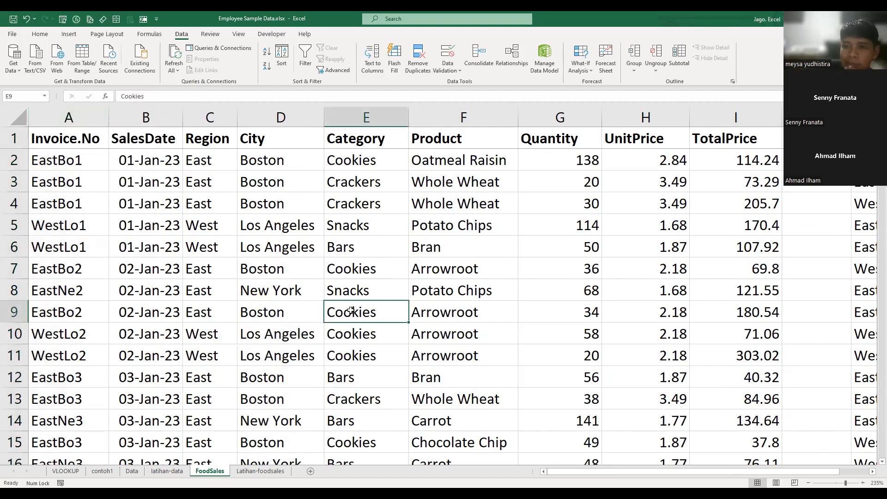
pyautogui.click(310, 275)
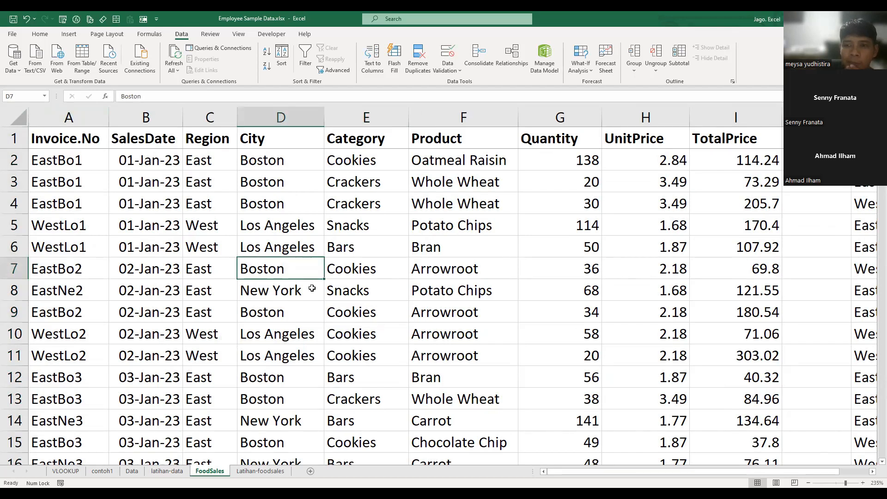
pyautogui.click(233, 254)
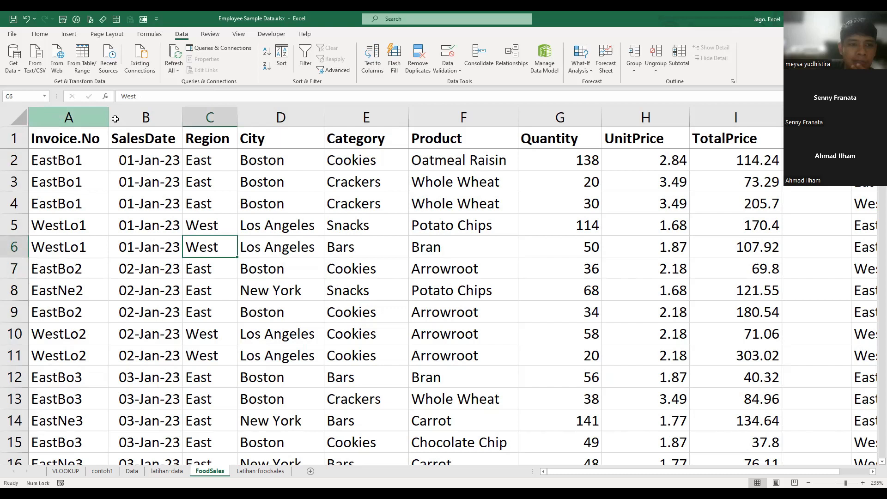
# - Insert two blank columns before the Invoice.No column on the FoodSales sheet
pyautogui.moveTo(56, 116); pyautogui.dragTo(136, 121)
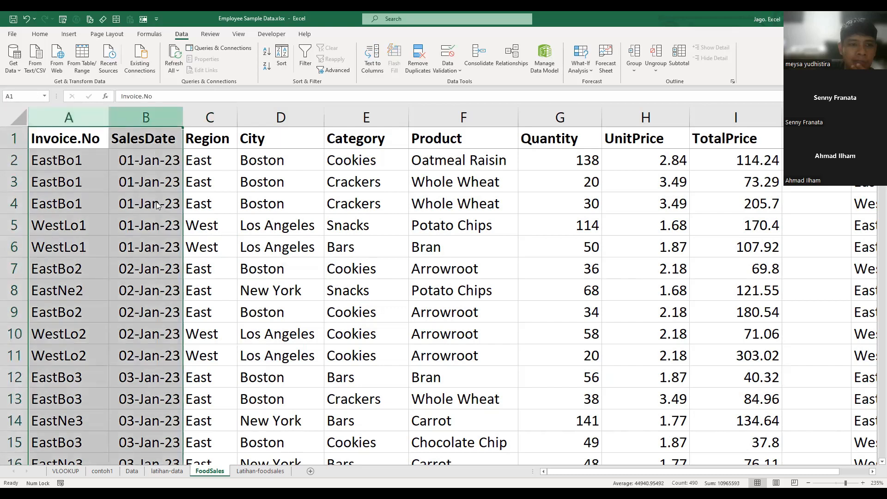
pyautogui.rightClick(138, 120)
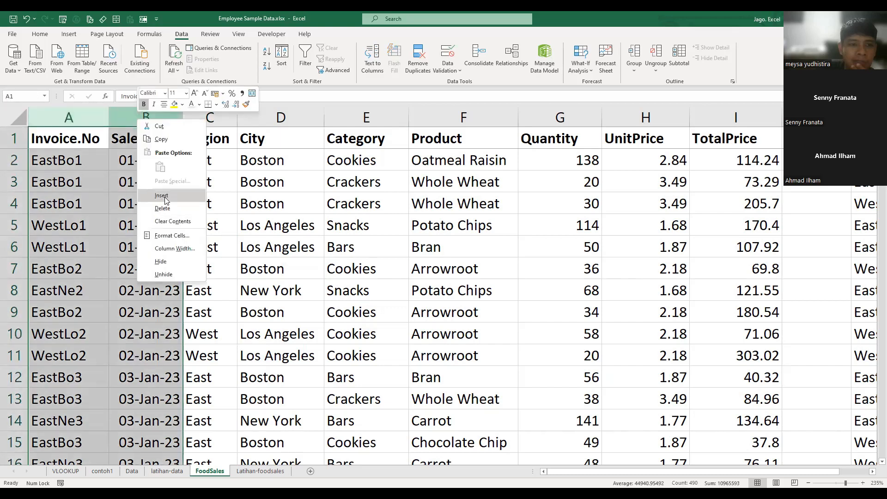
pyautogui.click(165, 199)
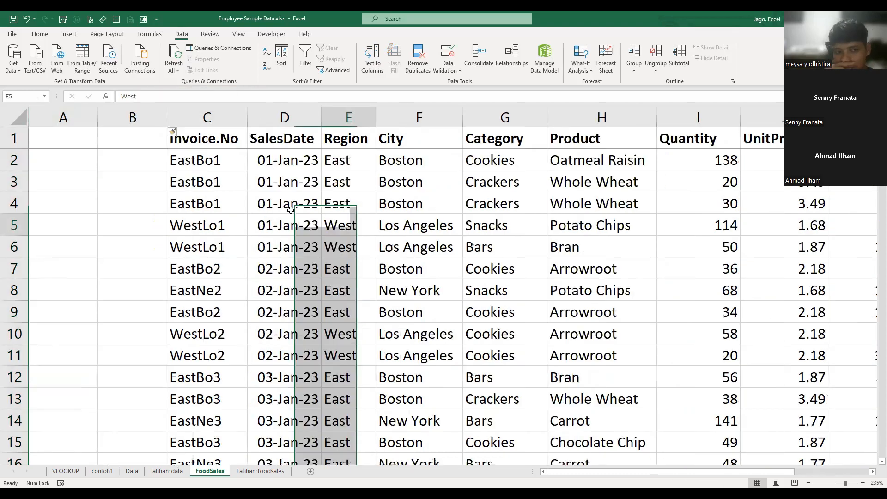
# - Enter the headers nourut in A1 and kodeunik in B1 of the FoodSales sheet
pyautogui.hotkey('ctrl', 'Home')
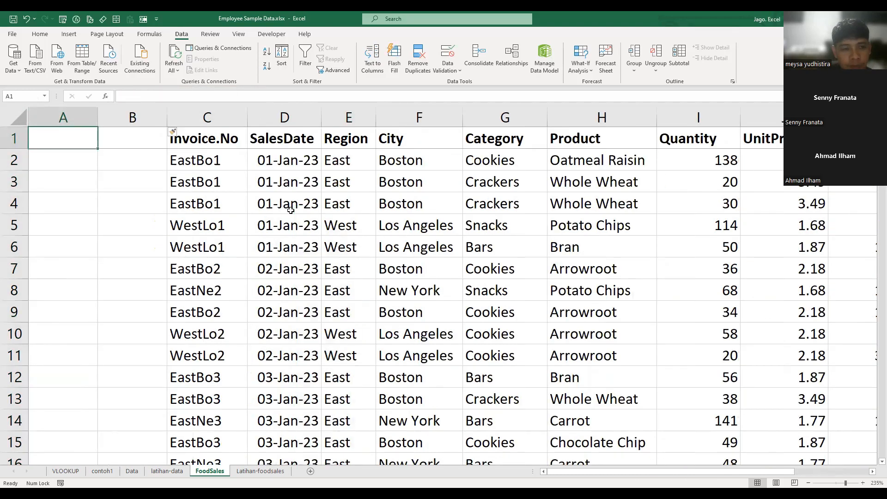
pyautogui.write('no')
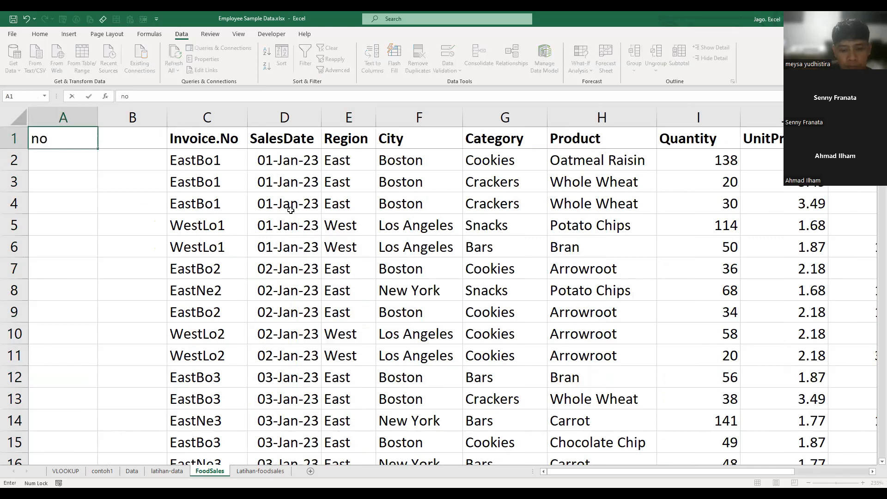
pyautogui.write('urut')
pyautogui.press('Tab')
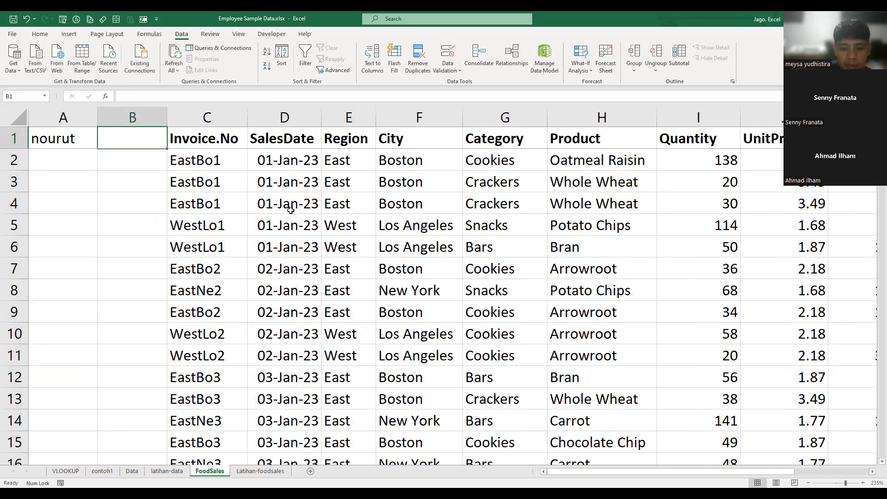
pyautogui.write('kodeunik')
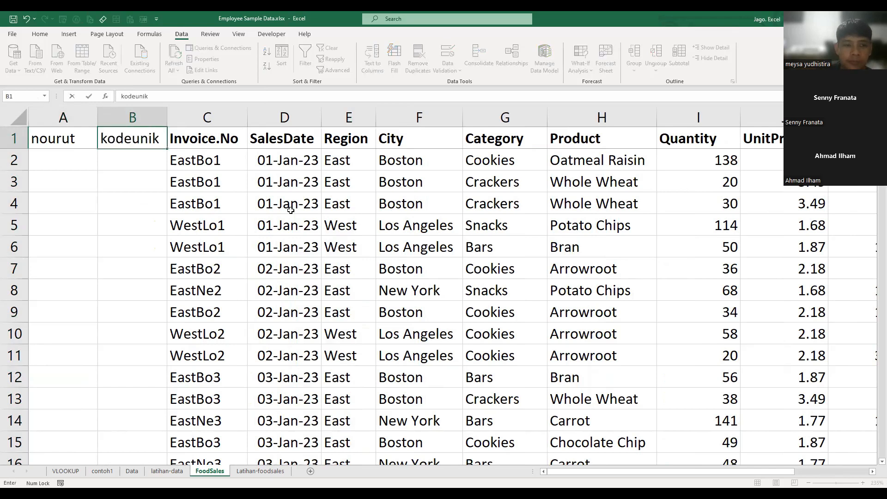
pyautogui.press('Return')
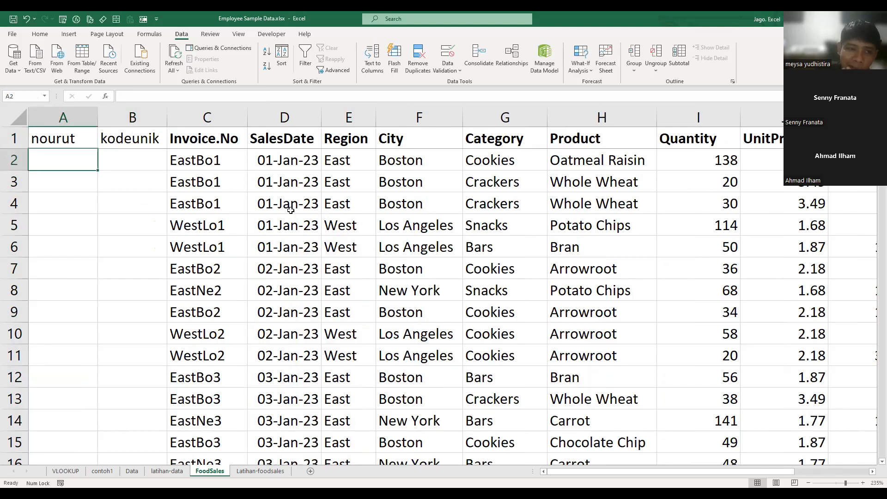
# - Swap the two helper headers on the FoodSales sheet so kodeunik is in A1 and nourut in B1
pyautogui.press('Up')
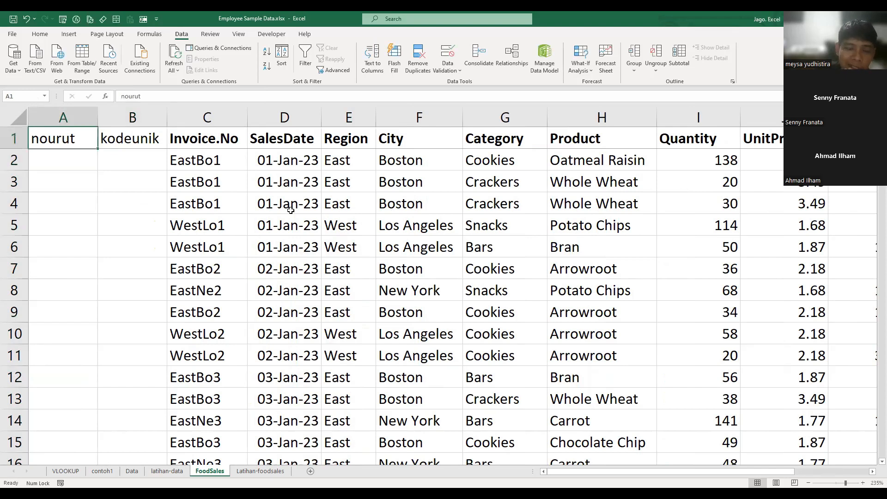
pyautogui.press('Right')
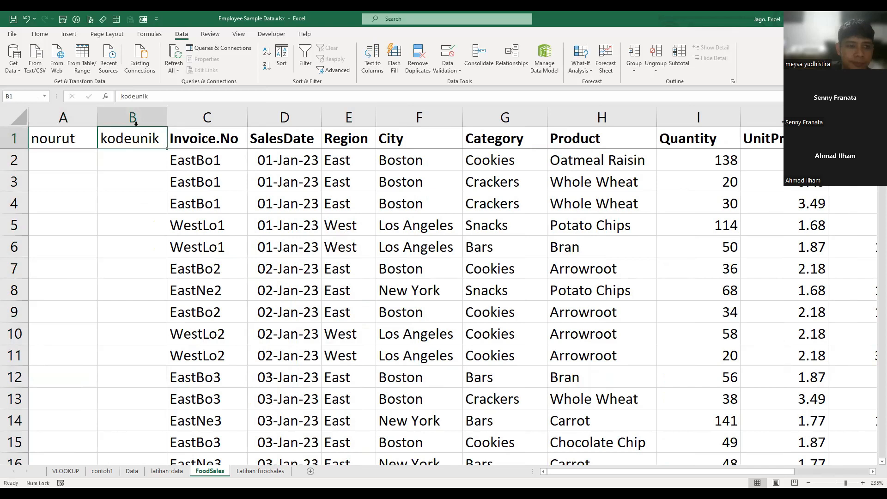
pyautogui.hotkey('ctrl', 'c')
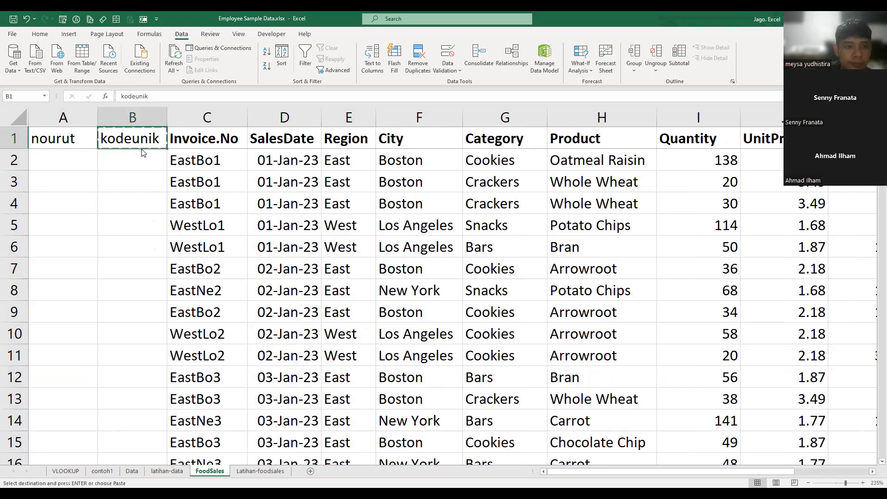
pyautogui.click(37, 144)
pyautogui.hotkey('ctrl', '+')
pyautogui.click(174, 231)
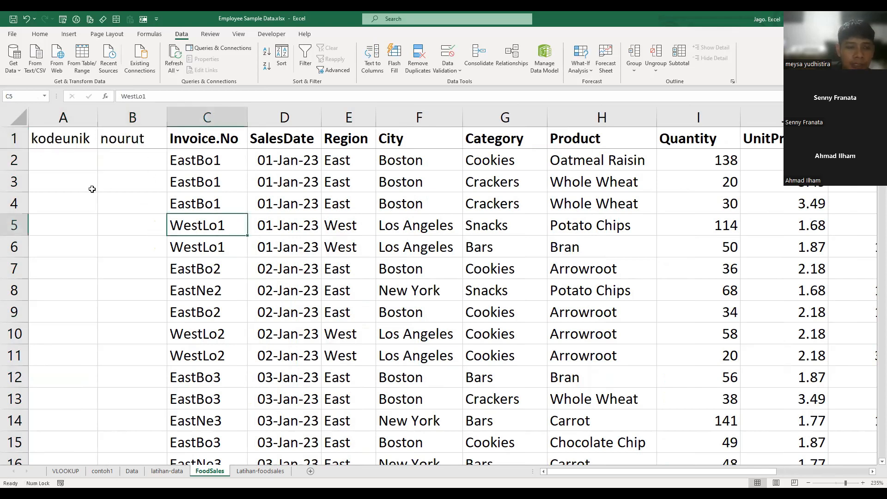
# - Build the formula =COUNTIF(C2:C2,C2) in B2 under nourut to count each invoice number's occurrences
pyautogui.click(93, 143)
pyautogui.click(136, 143)
pyautogui.press('Down')
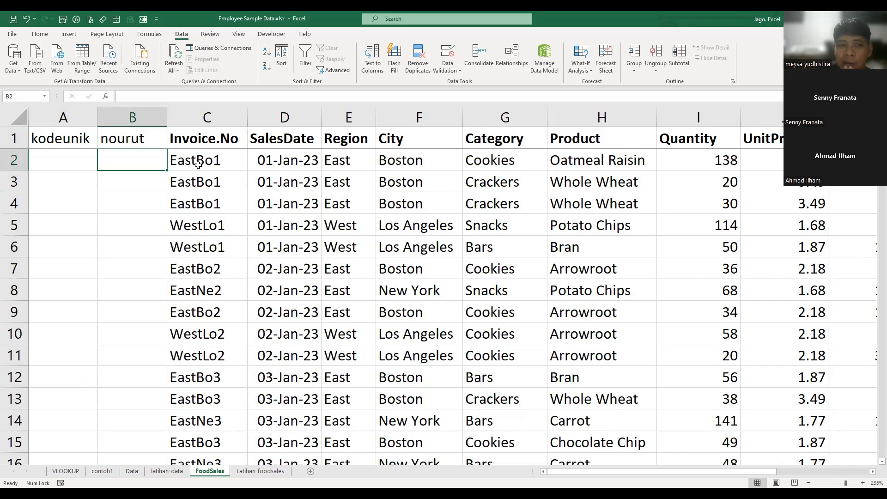
pyautogui.write('=')
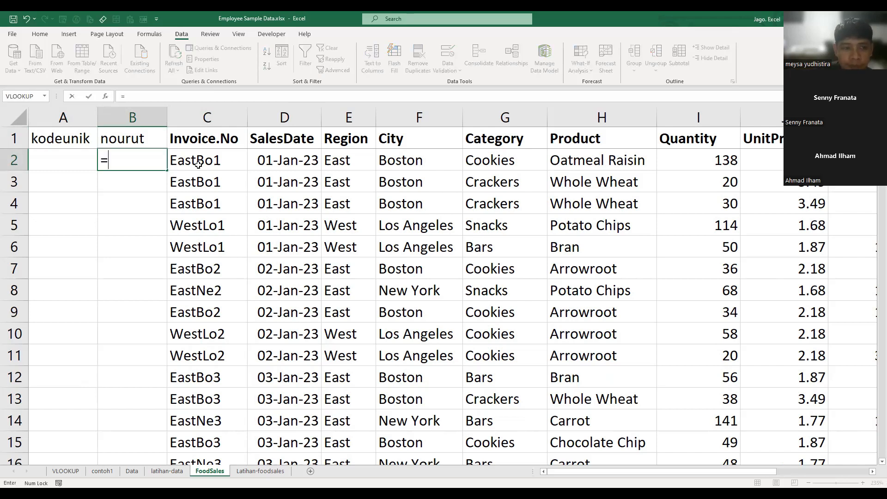
pyautogui.write('coun')
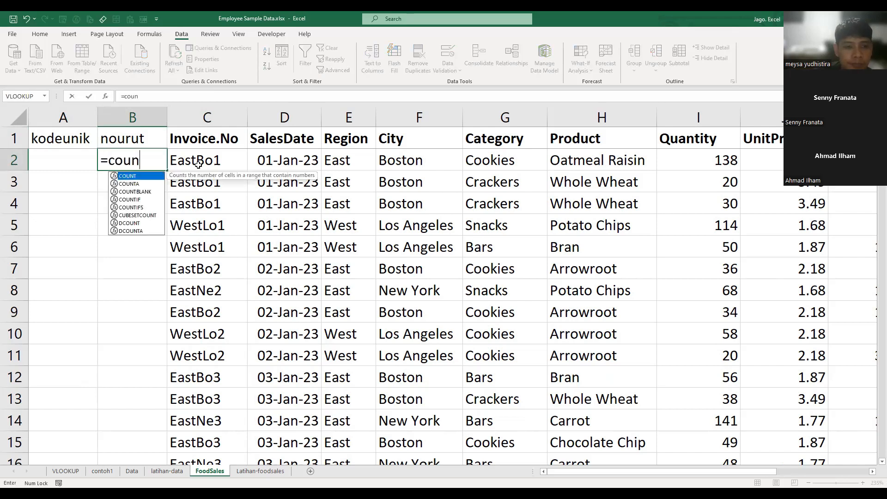
pyautogui.press('Down')
pyautogui.press('Down')
pyautogui.press('Down')
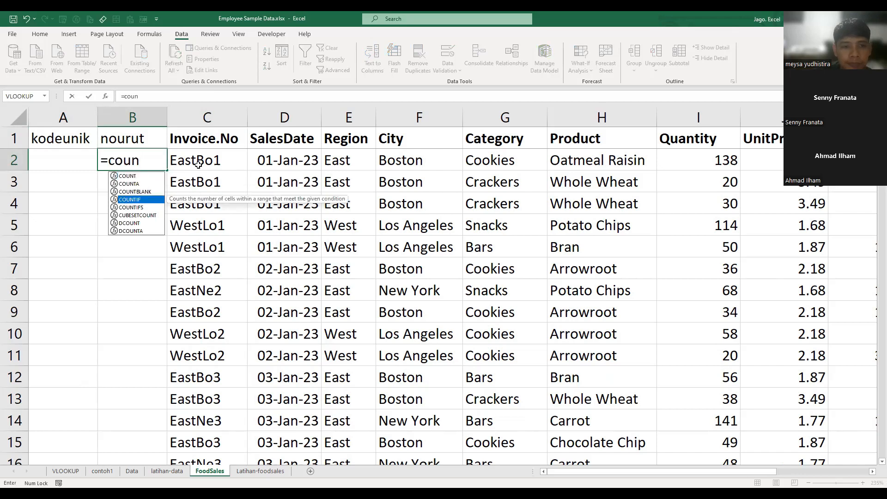
pyautogui.press('Tab')
pyautogui.click(199, 166)
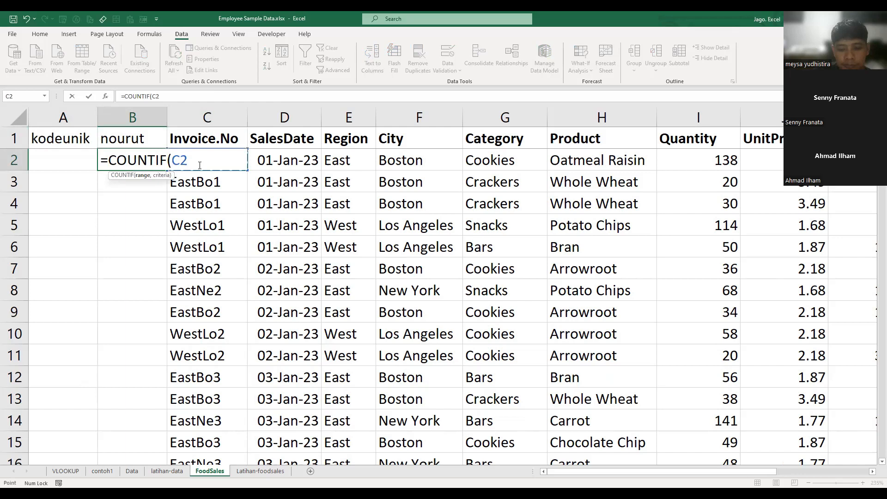
pyautogui.press('F8')
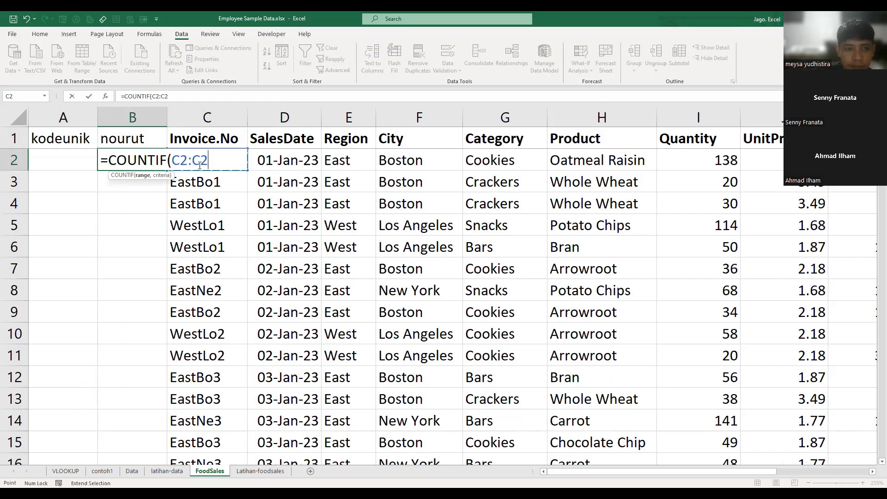
pyautogui.write(',')
pyautogui.press('Right')
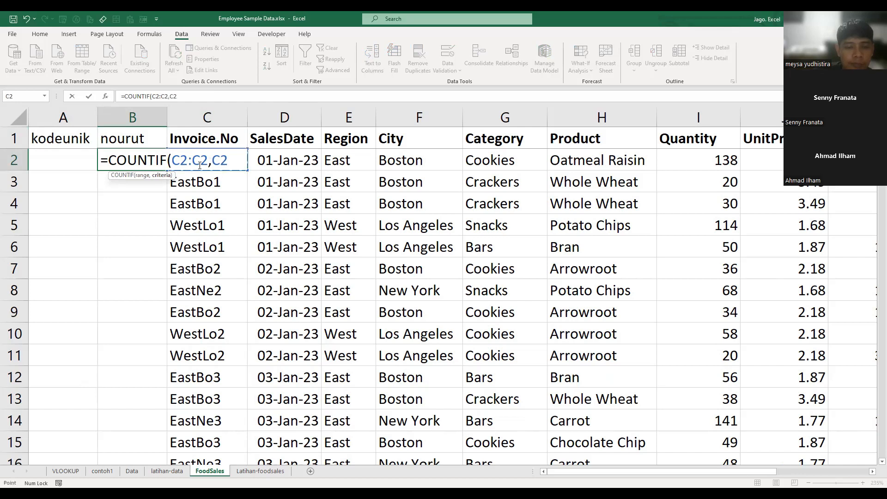
# - Anchor the range start as $C$2, complete =COUNTIF($C$2:C2,C2) and fill it down the nourut column
pyautogui.click(183, 162)
pyautogui.press('F4')
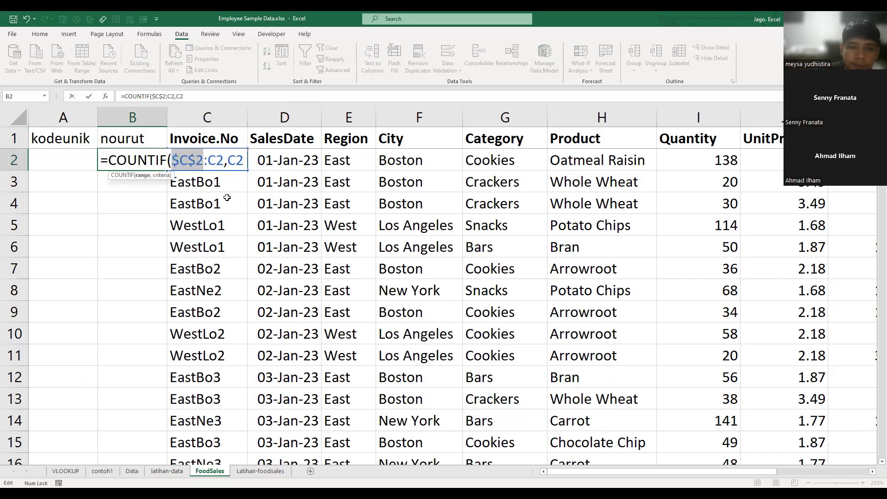
pyautogui.press('Return')
pyautogui.press('Up')
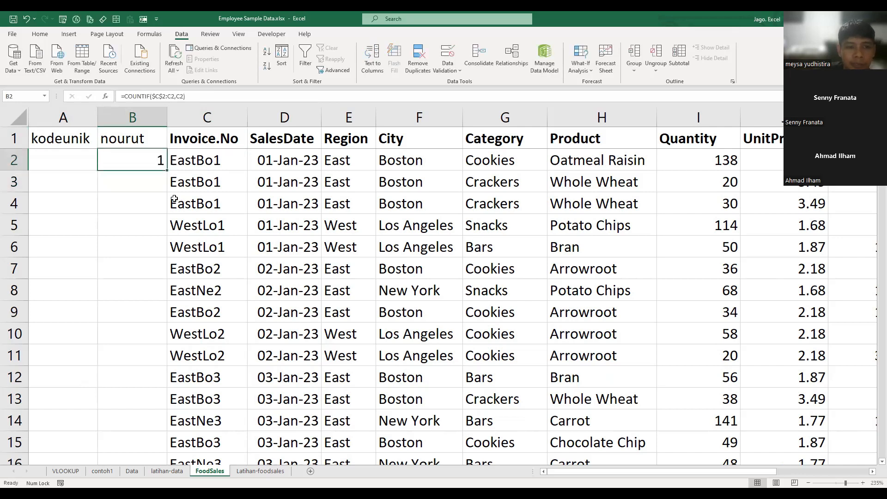
pyautogui.doubleClick(167, 170)
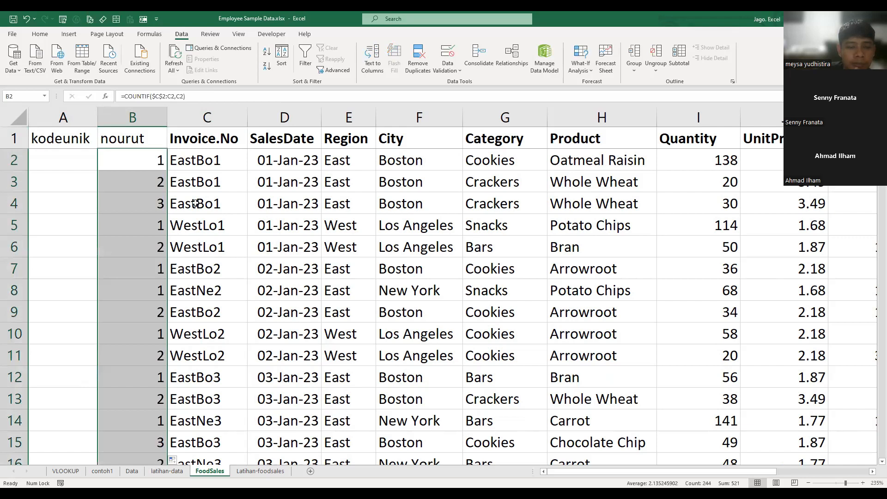
# - Review the nourut formula beside the EastBo1 invoices and narrow column B to fit its header
pyautogui.click(197, 204)
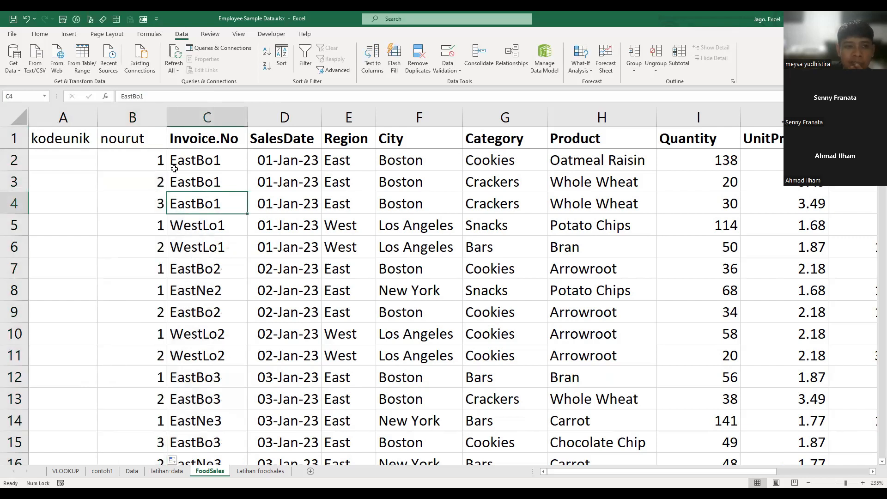
pyautogui.click(163, 159)
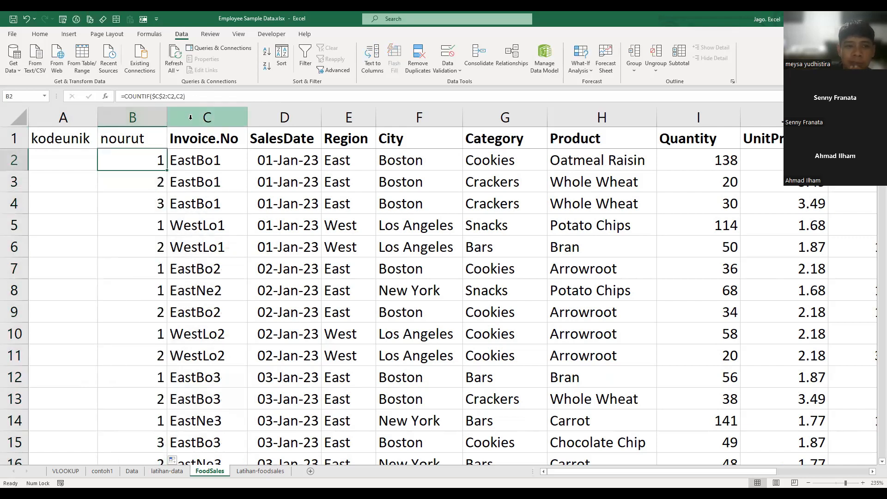
pyautogui.click(199, 162)
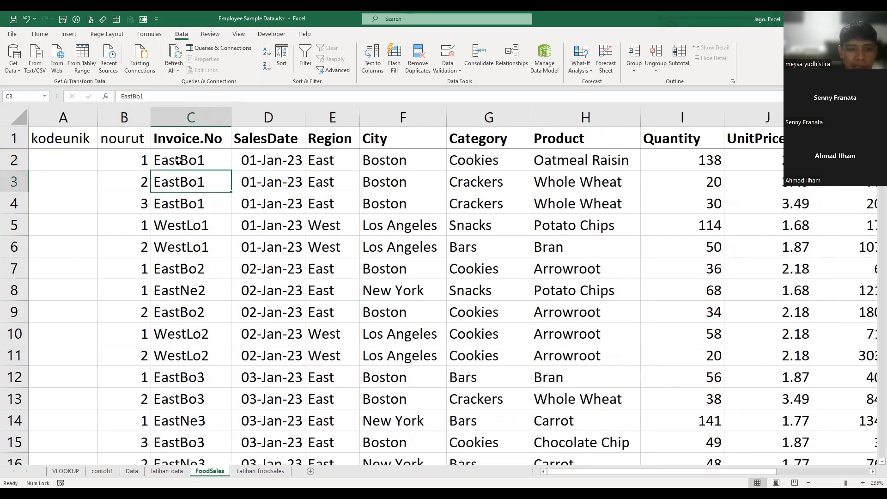
pyautogui.click(179, 161)
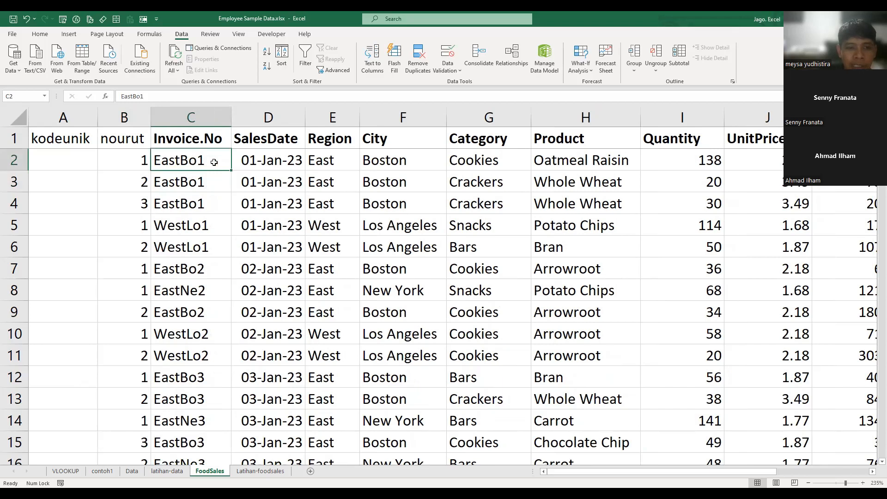
# - Check the nourut sequence against the invoice numbers row by row from EastBo1 through WestLo1, EastBo2 and EastNe2
pyautogui.click(132, 166)
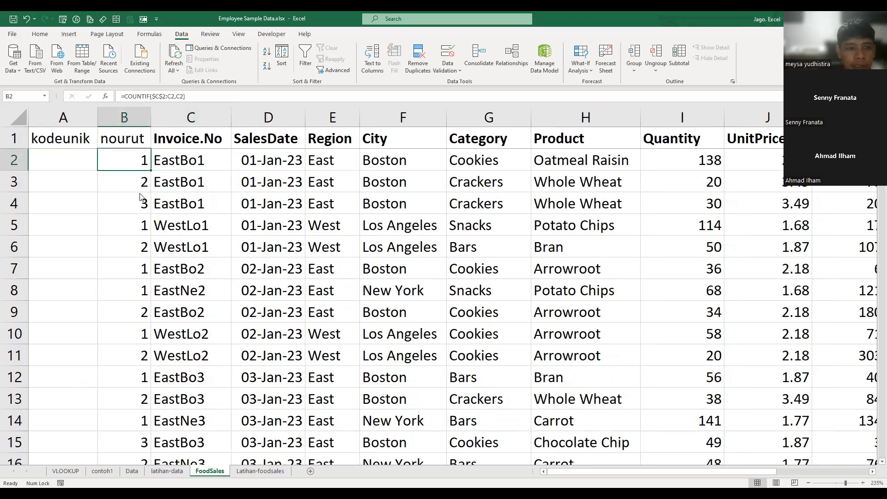
pyautogui.click(138, 183)
pyautogui.click(185, 231)
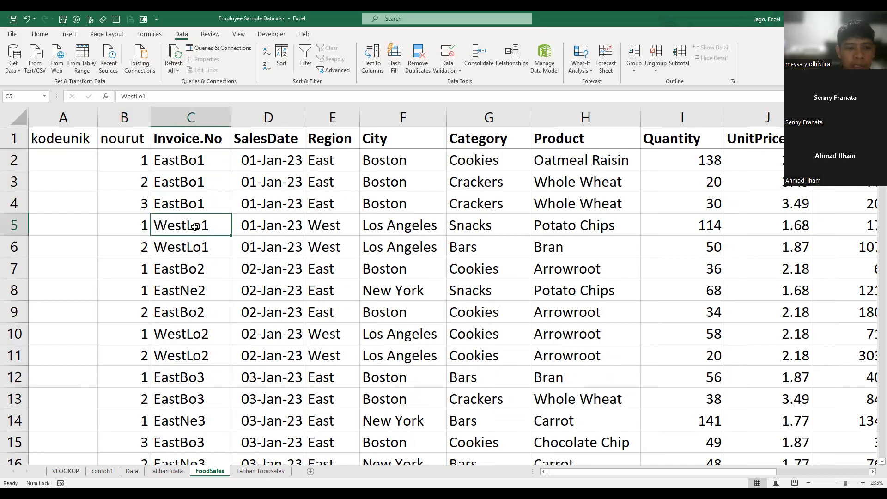
pyautogui.click(132, 227)
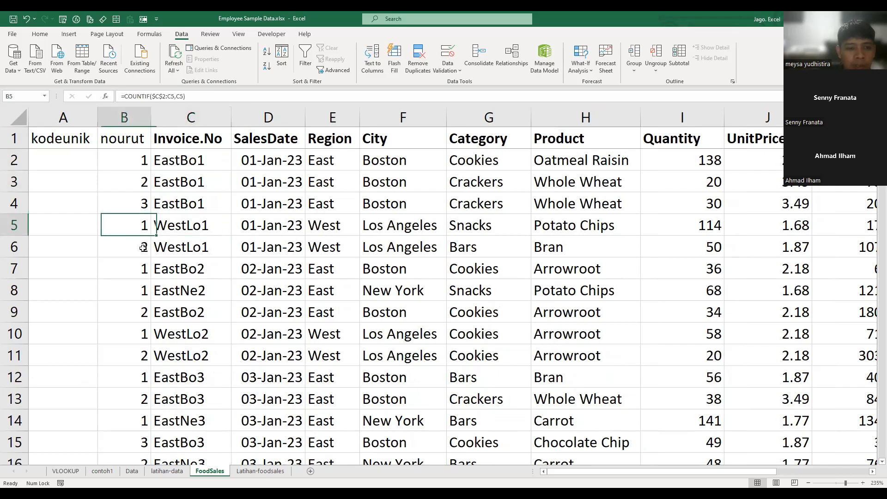
pyautogui.click(143, 248)
pyautogui.click(197, 272)
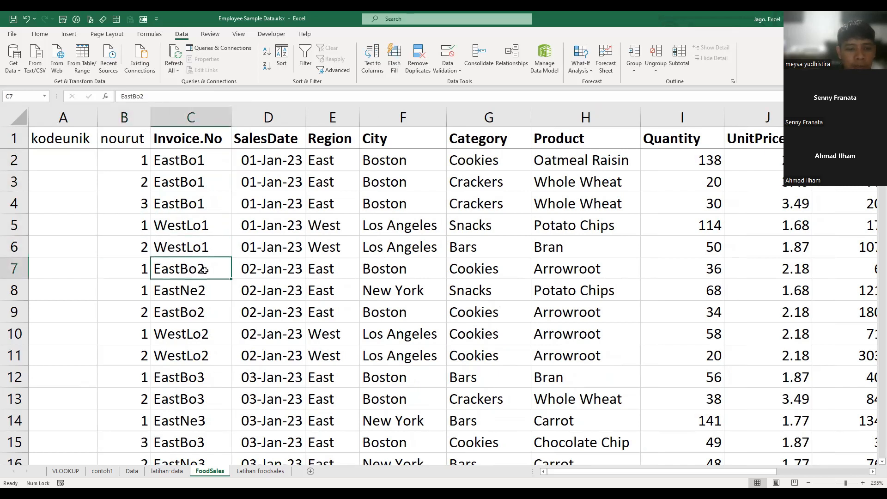
pyautogui.click(144, 276)
pyautogui.click(207, 295)
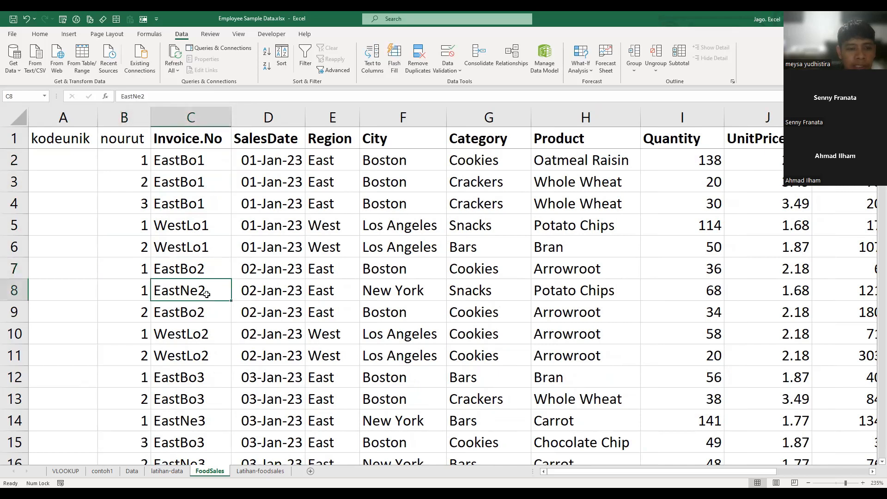
pyautogui.click(137, 297)
# - Enter =B2&C2 in A2 to join nourut with Invoice.No, and fill it down the kodeunik column
pyautogui.click(68, 161)
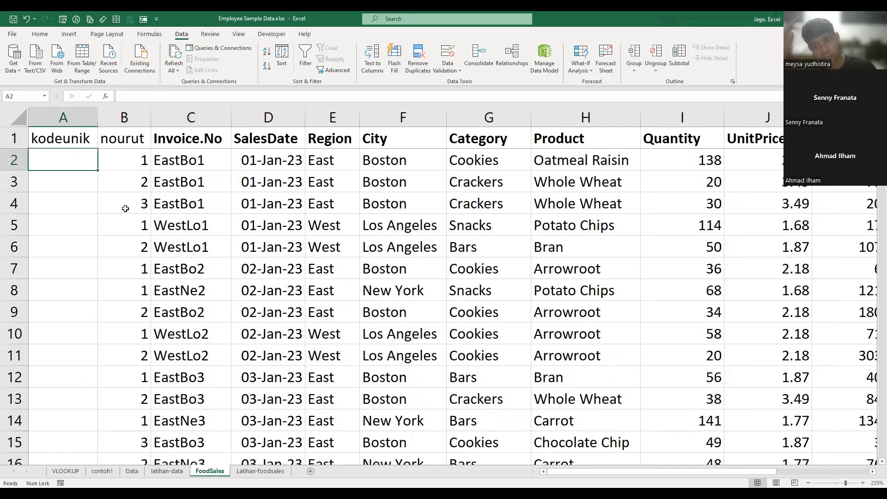
pyautogui.write('=')
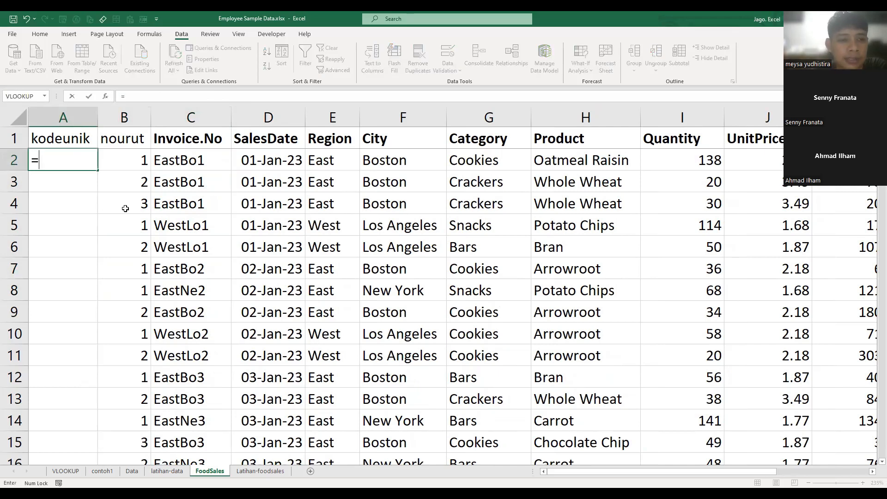
pyautogui.press('Right')
pyautogui.press('Right')
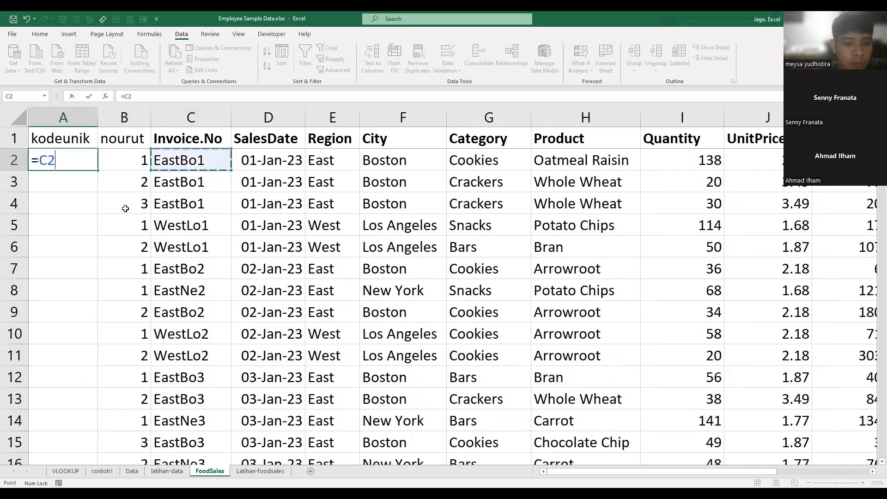
pyautogui.press('Left')
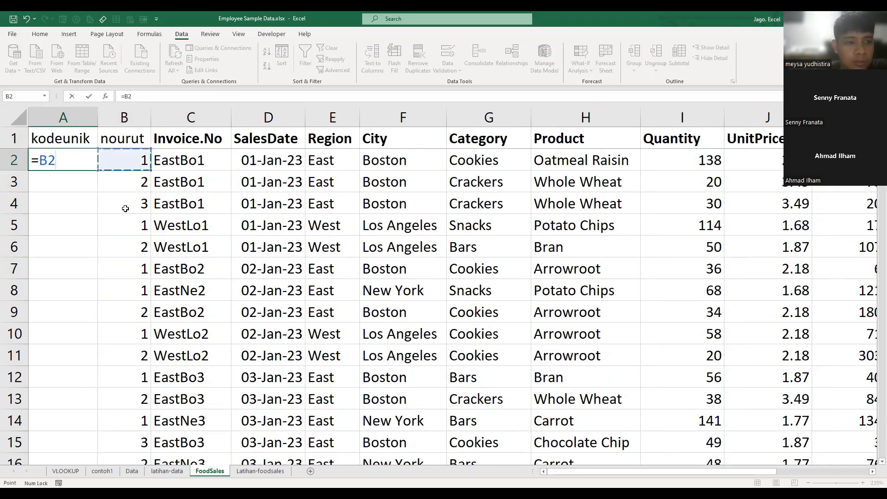
pyautogui.write('&')
pyautogui.press('Right')
pyautogui.press('Right')
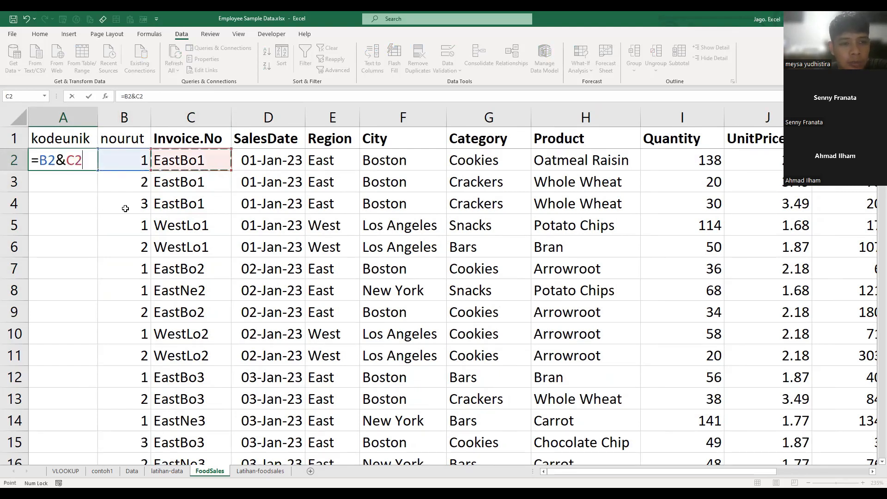
pyautogui.press('Return')
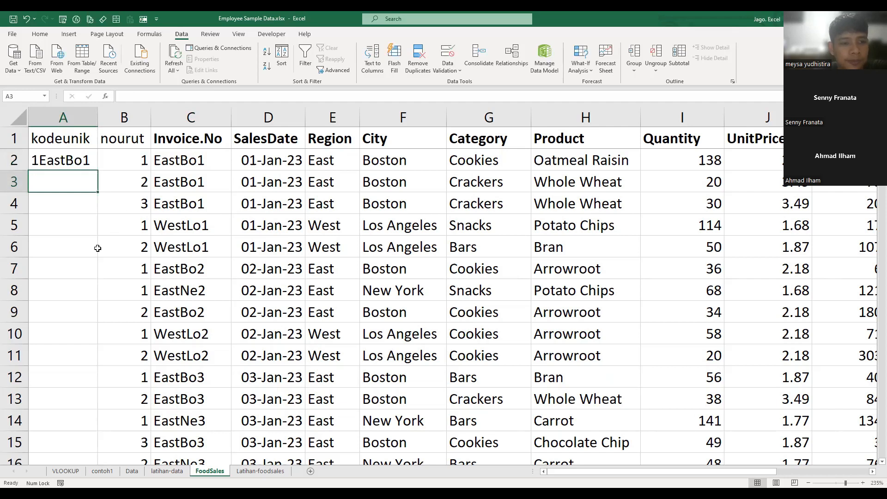
pyautogui.click(71, 163)
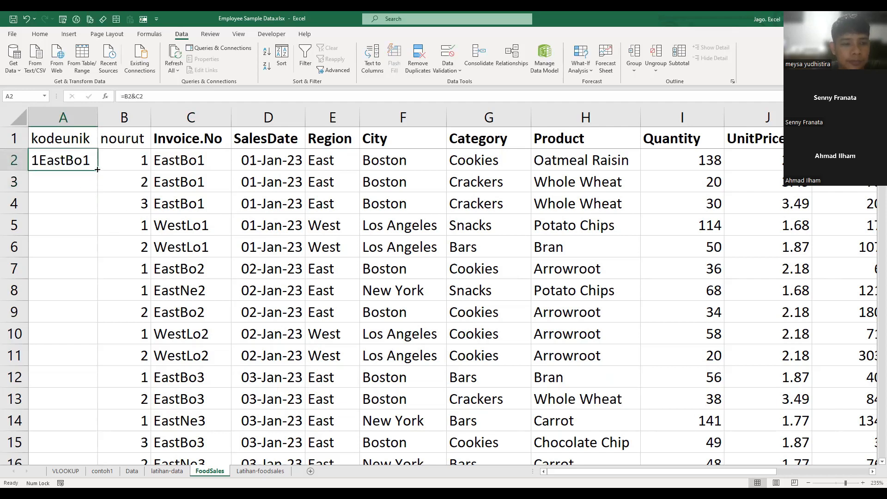
pyautogui.doubleClick(97, 170)
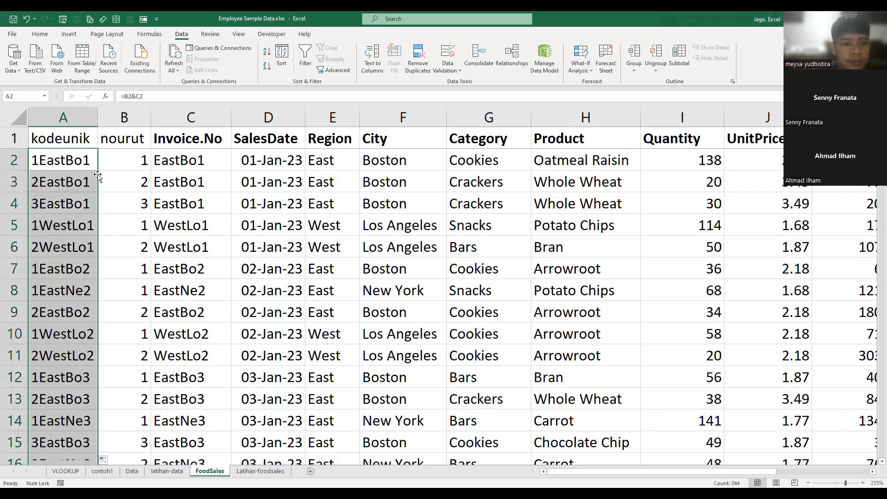
# - Compare the combined kodeunik codes with the original values in the Invoice.No column
pyautogui.click(61, 229)
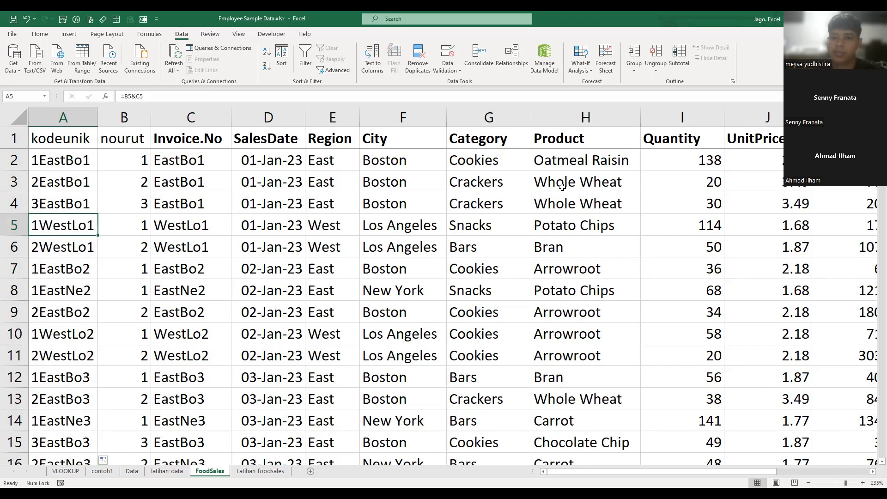
pyautogui.click(179, 162)
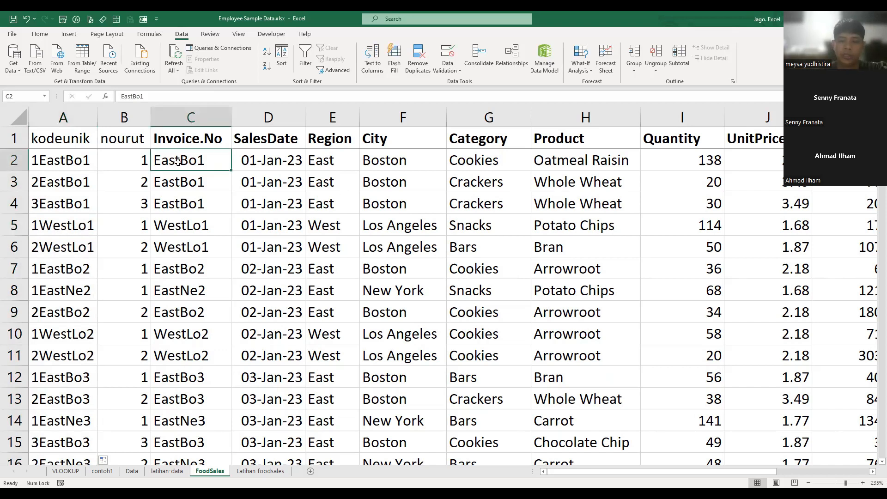
pyautogui.click(64, 138)
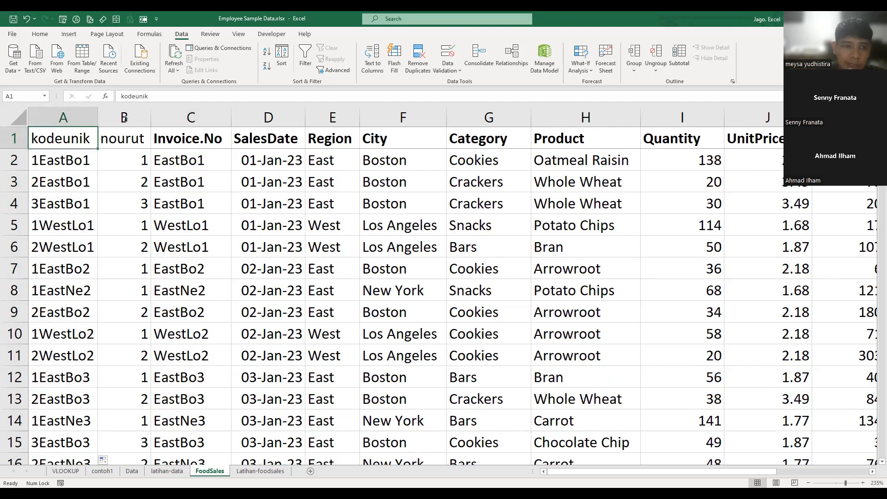
# - Convert the FoodSales data range A1:K245 into a table with headers
pyautogui.click(114, 143)
pyautogui.hotkey('ctrl', 'shift', 'Down')
pyautogui.hotkey('shift', 'Left')
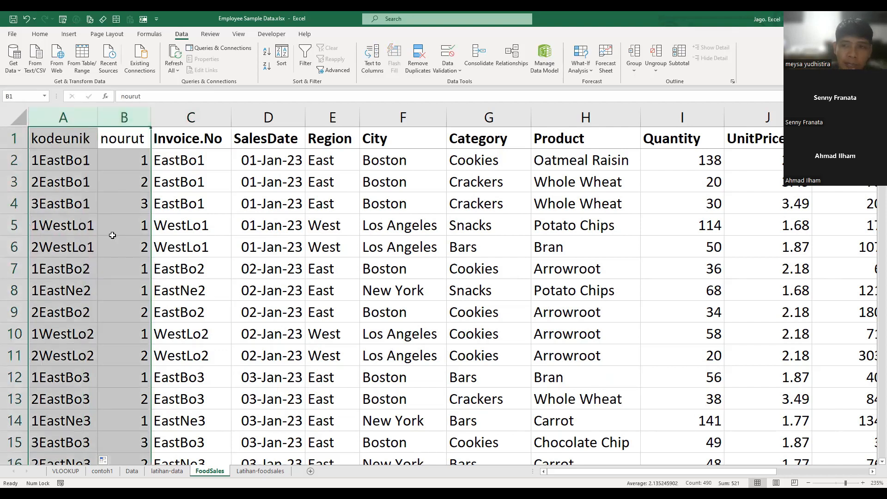
pyautogui.click(64, 140)
pyautogui.hotkey('ctrl', 'shift', 'Right')
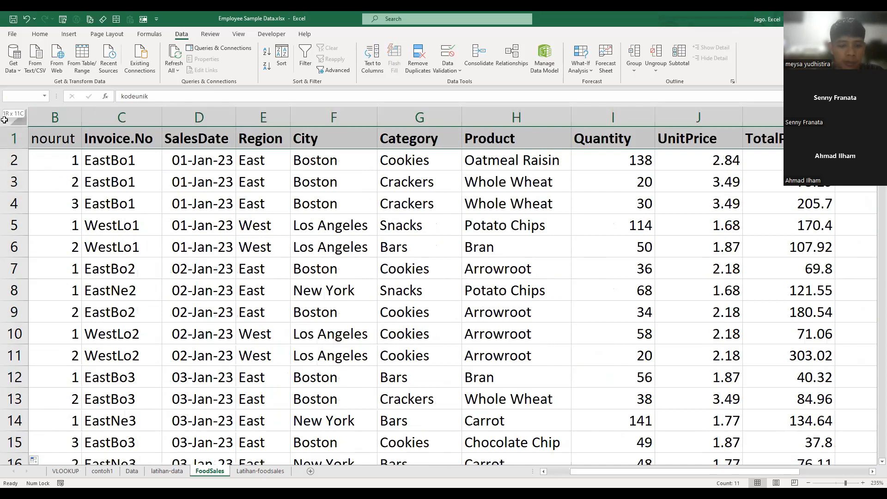
pyautogui.hotkey('ctrl', 'shift', 'Down')
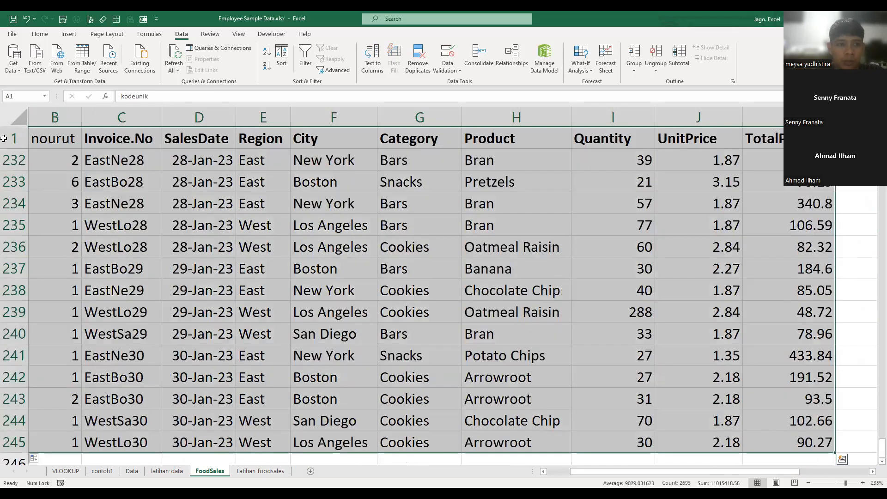
pyautogui.click(81, 57)
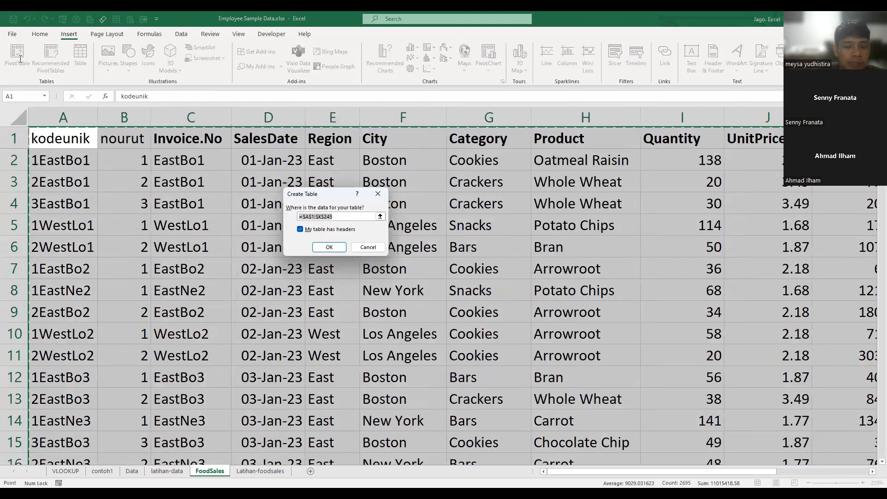
pyautogui.click(329, 247)
# - Name the new FoodSales table penjualan
pyautogui.write('penjualan')
pyautogui.press('Return')
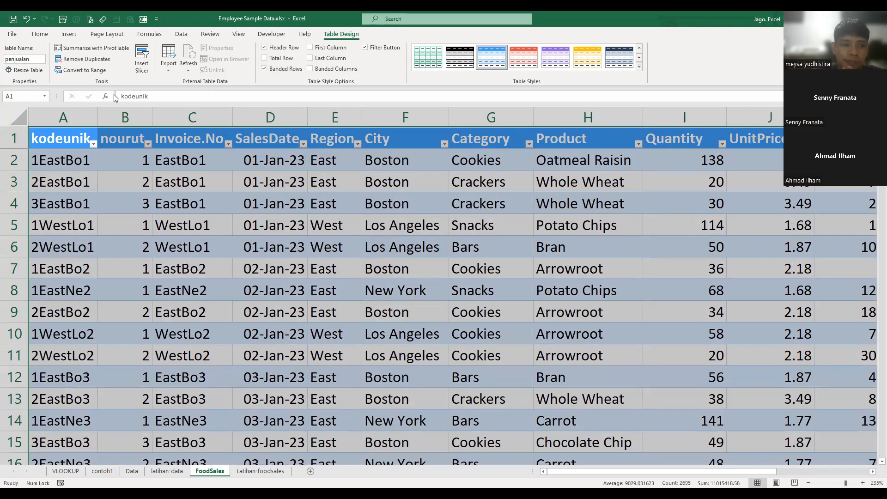
pyautogui.click(112, 185)
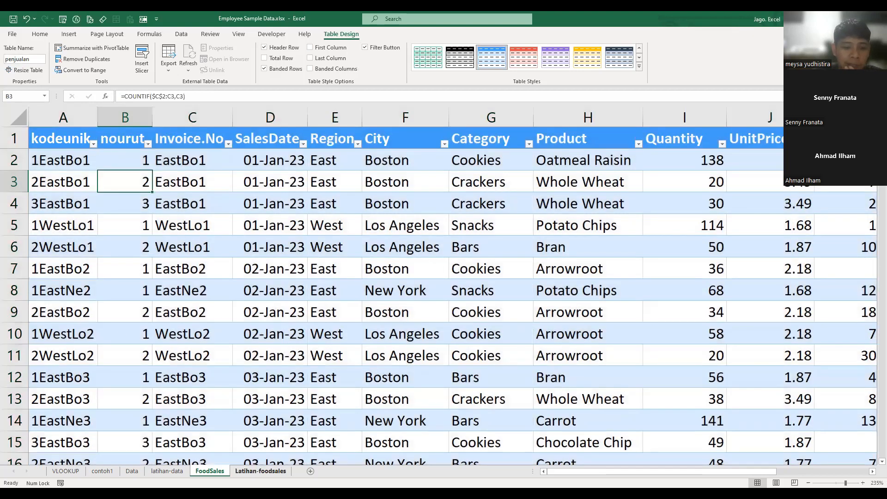
# - Start a VLOOKUP in the first SalesDate cell, B4, of Latihan-foodsales with $A4&$L$1 as the lookup value
pyautogui.click(261, 471)
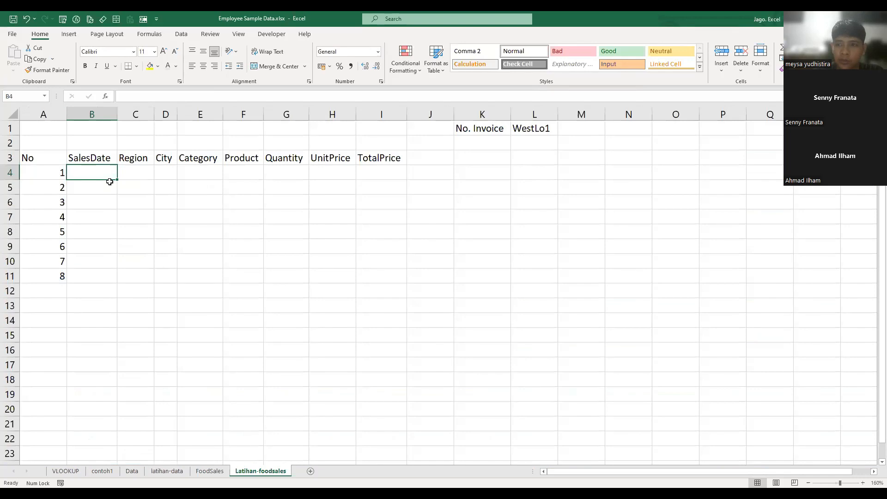
pyautogui.write('=')
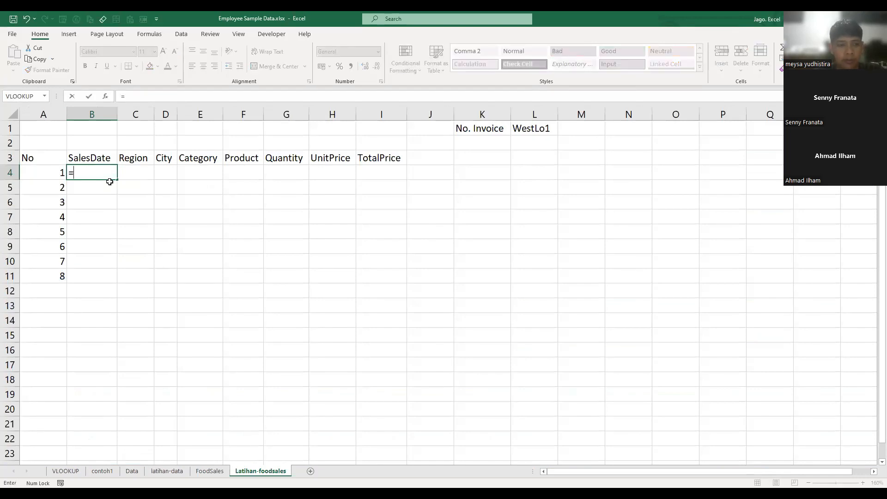
pyautogui.write('vlo')
pyautogui.press('Tab')
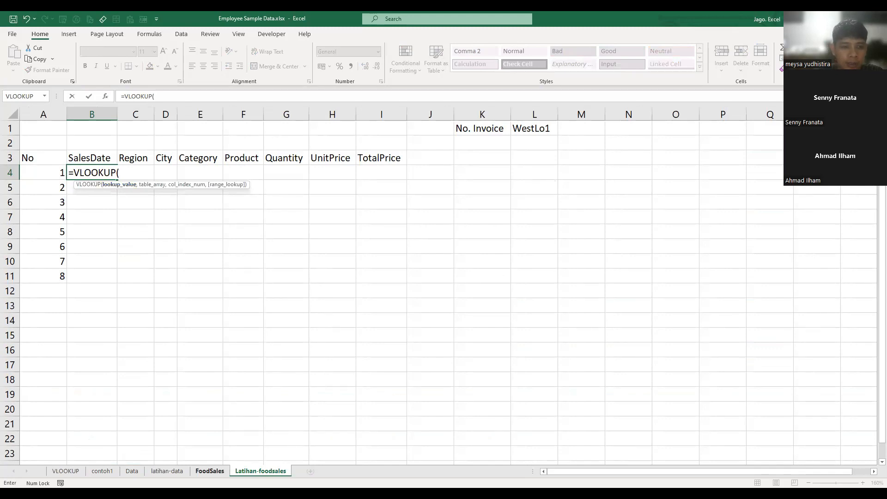
pyautogui.click(209, 471)
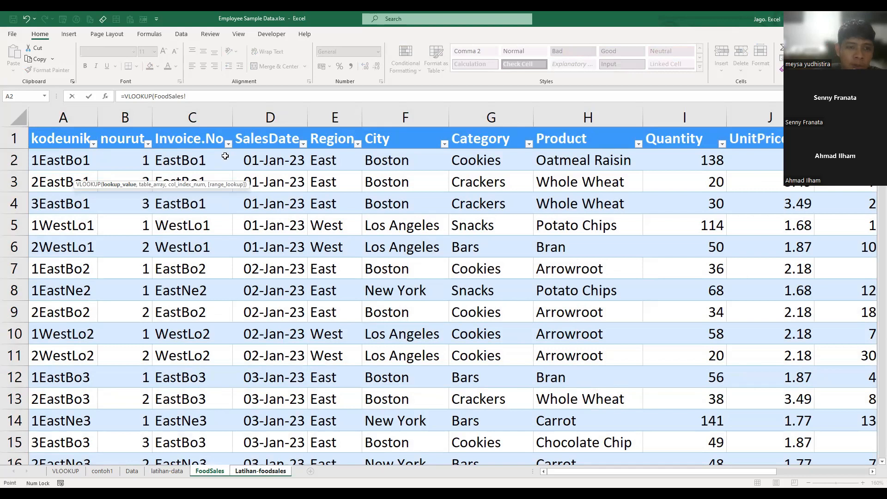
pyautogui.click(249, 471)
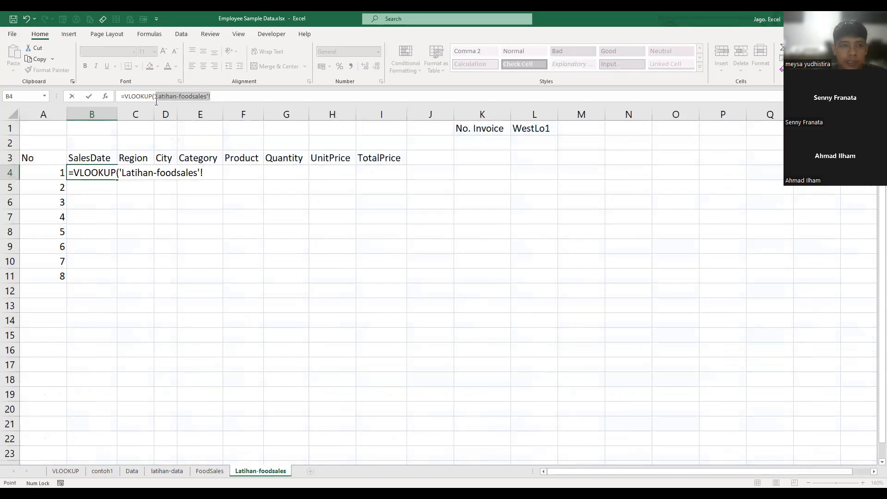
pyautogui.press('BackSpace')
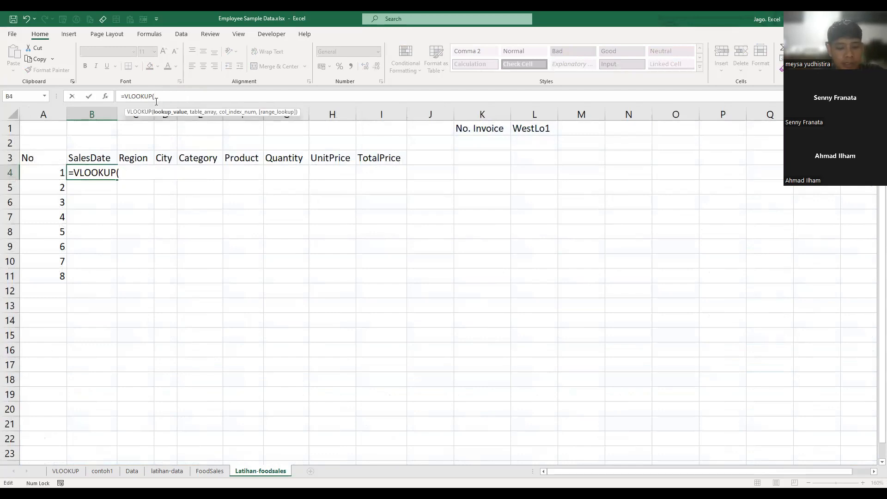
pyautogui.write('a4')
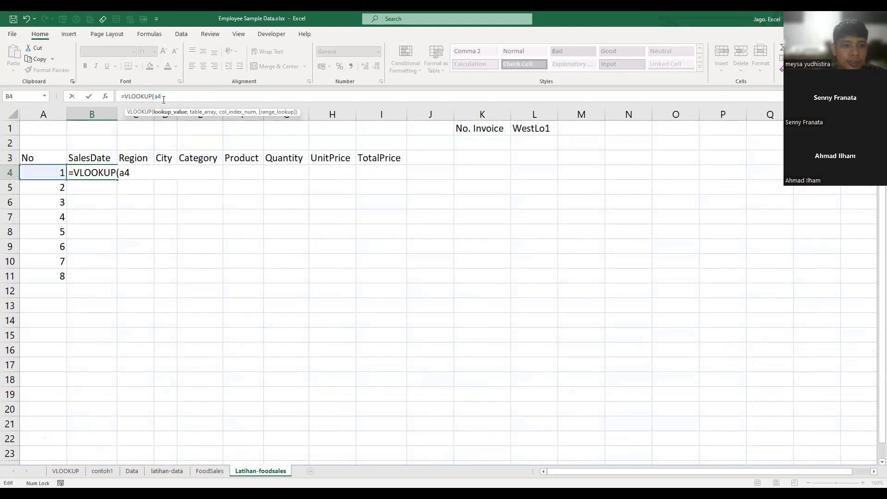
pyautogui.write('$')
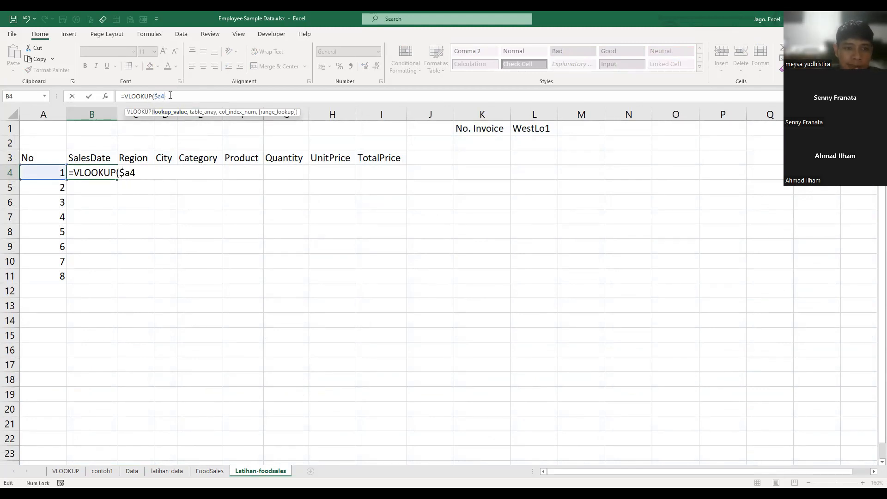
pyautogui.write('&')
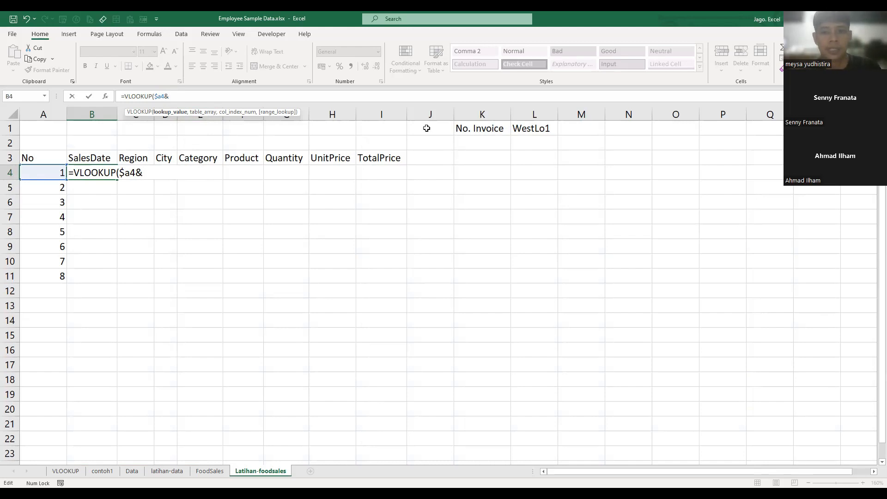
pyautogui.write('l1')
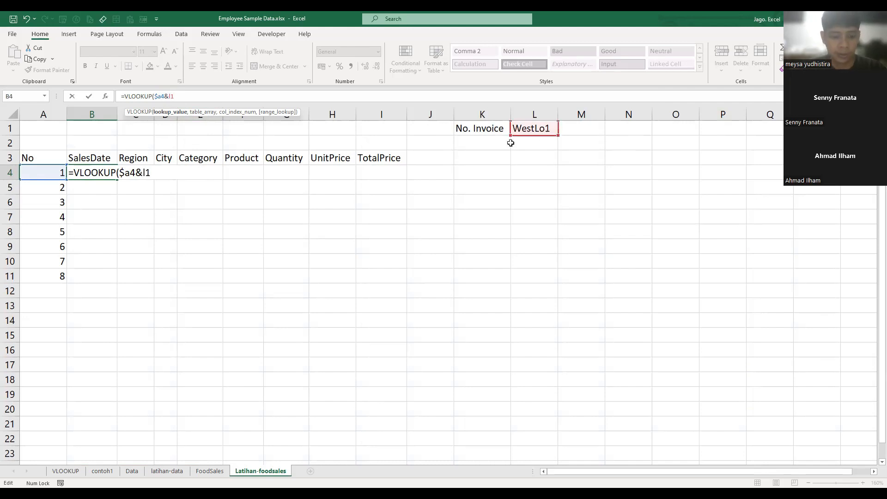
pyautogui.press('F4')
pyautogui.write(',')
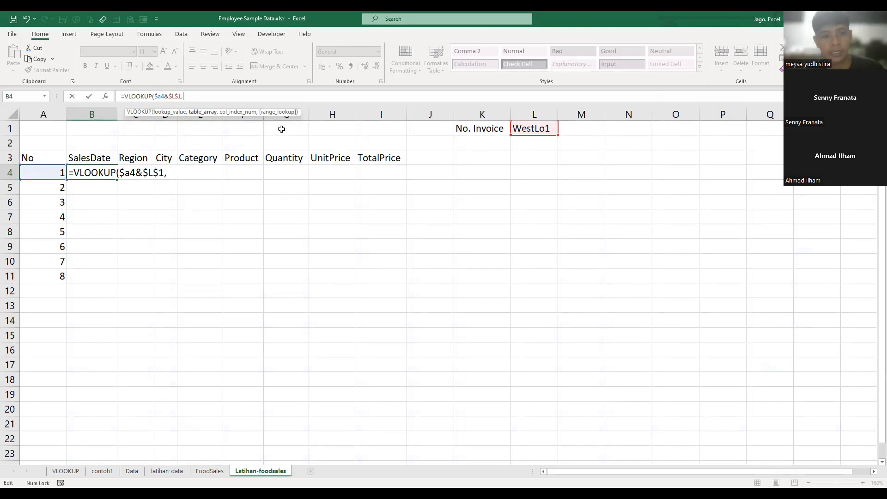
pyautogui.write('penjualan')
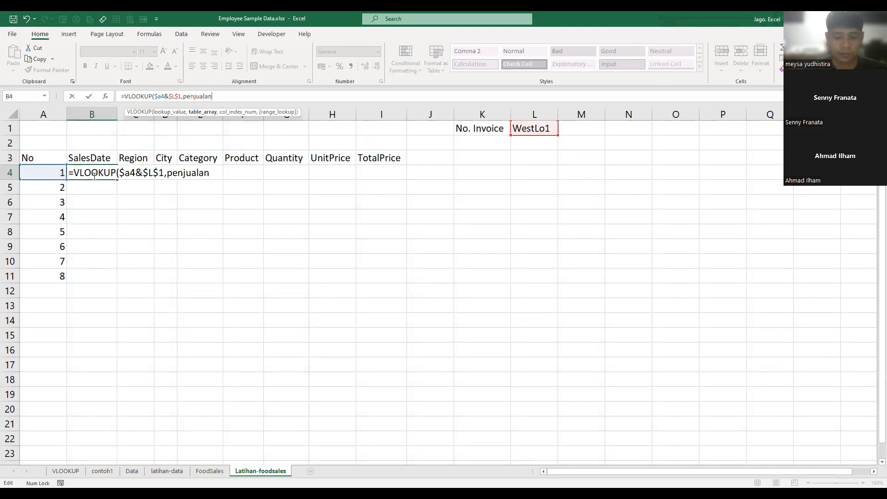
pyautogui.write(',')
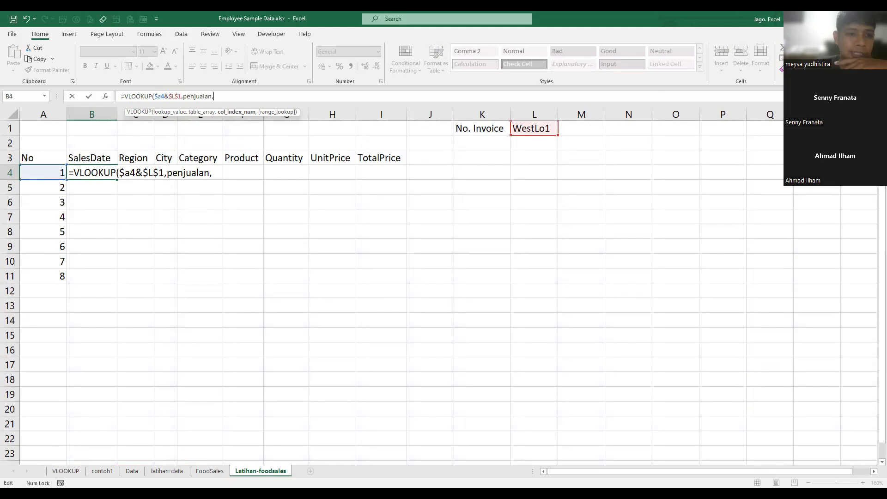
# - Complete the B4 VLOOKUP with penjualan as the table array, column index 4 from FoodSales, and FALSE for exact match
pyautogui.hotkey('ctrl', 'pageup')
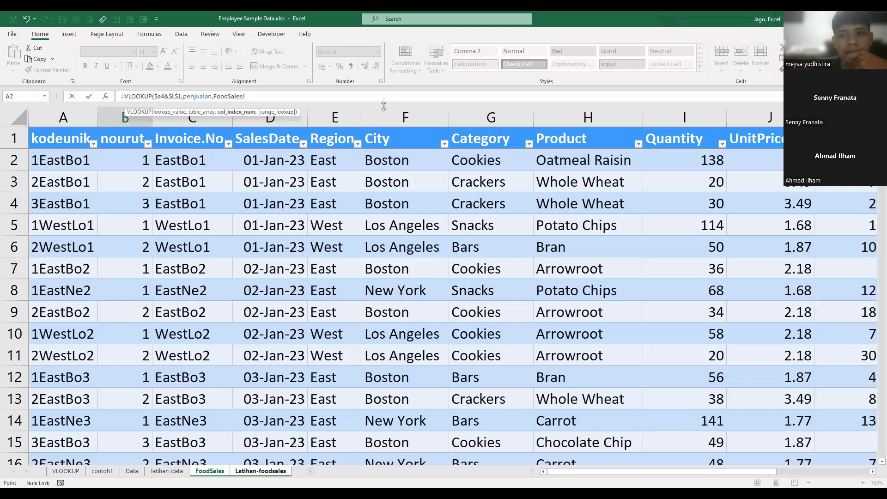
pyautogui.click(375, 118)
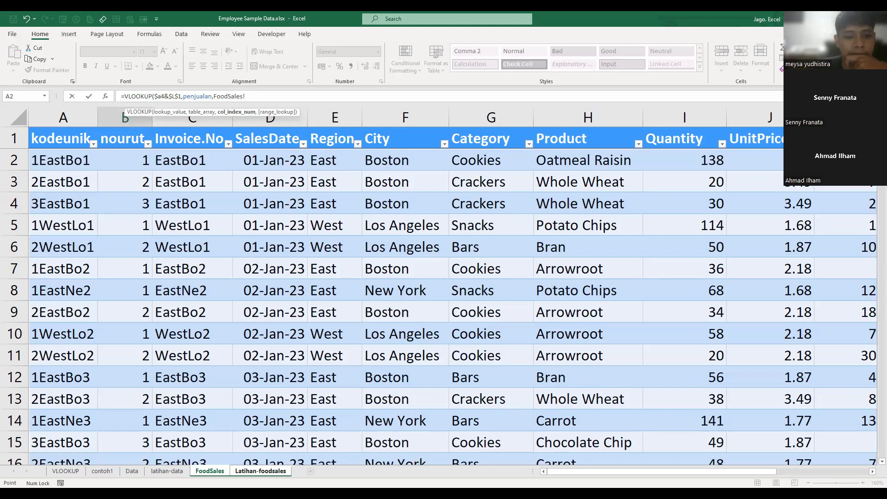
pyautogui.hotkey('ctrl', 'pagedown')
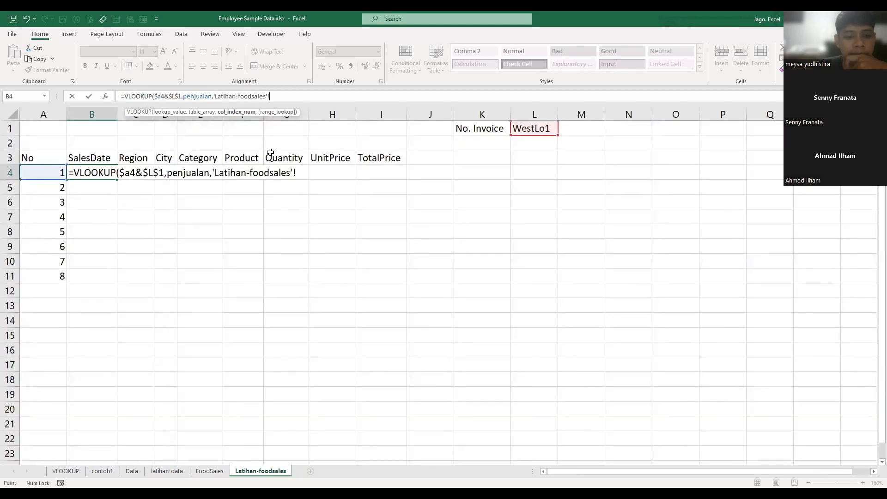
pyautogui.moveTo(270, 97); pyautogui.dragTo(216, 100)
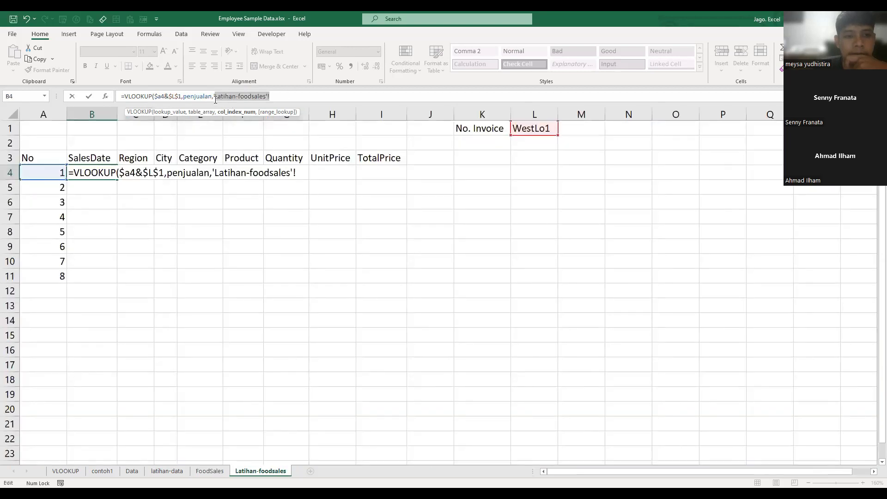
pyautogui.press('BackSpace')
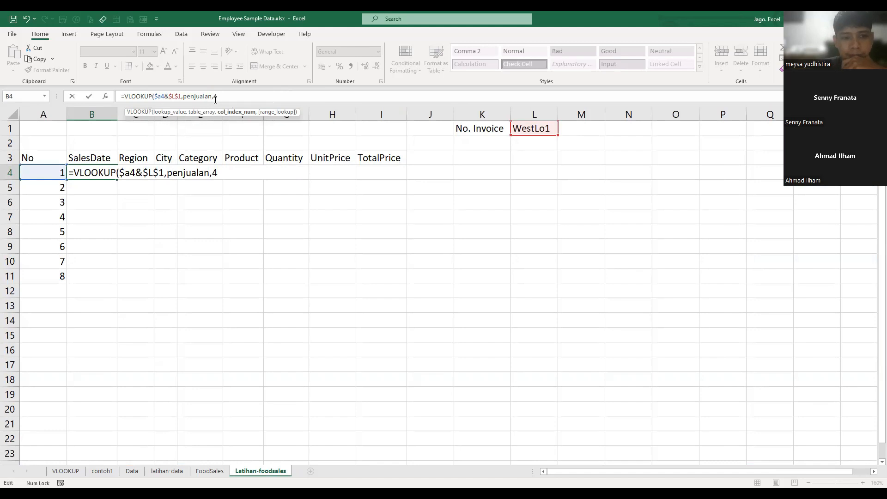
pyautogui.write('4')
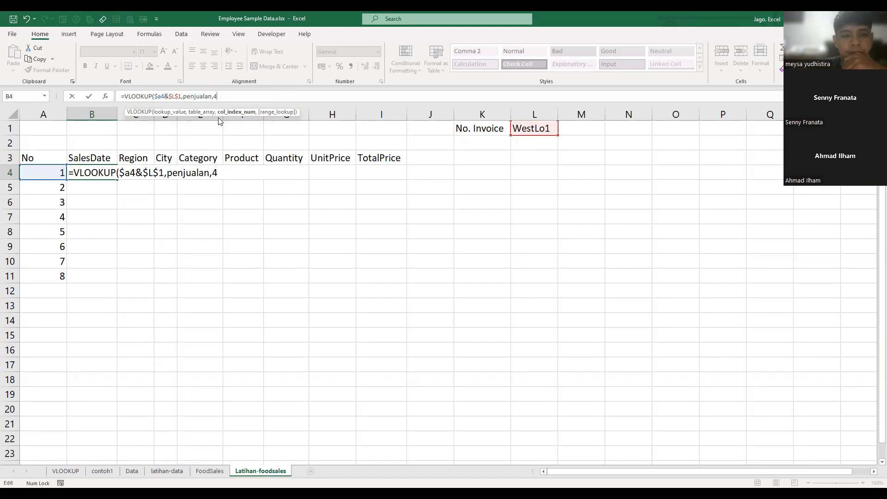
pyautogui.write(',')
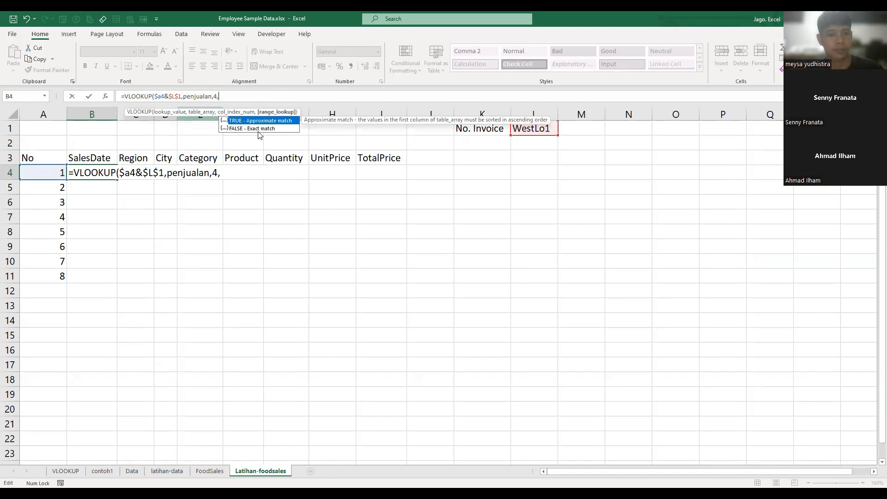
pyautogui.doubleClick(258, 129)
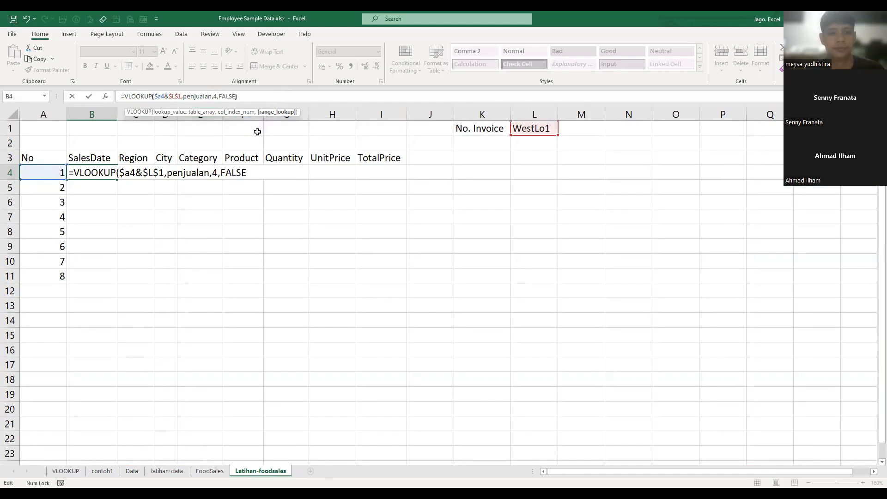
pyautogui.write(')')
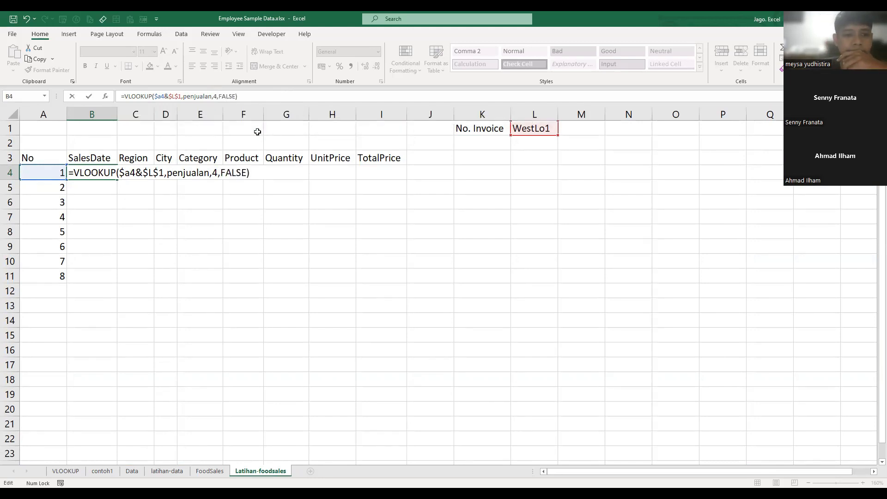
pyautogui.press('Return')
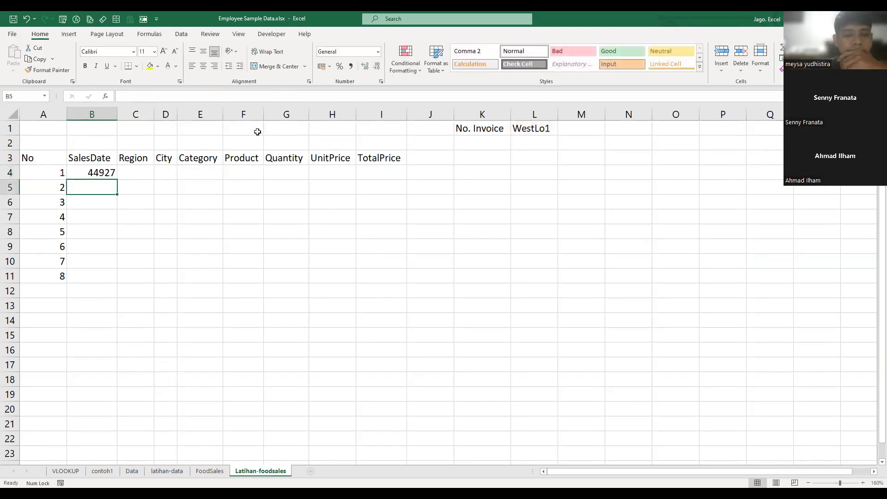
# - Format the SalesDate result in B4 as Short Date
pyautogui.click(84, 174)
pyautogui.click(378, 51)
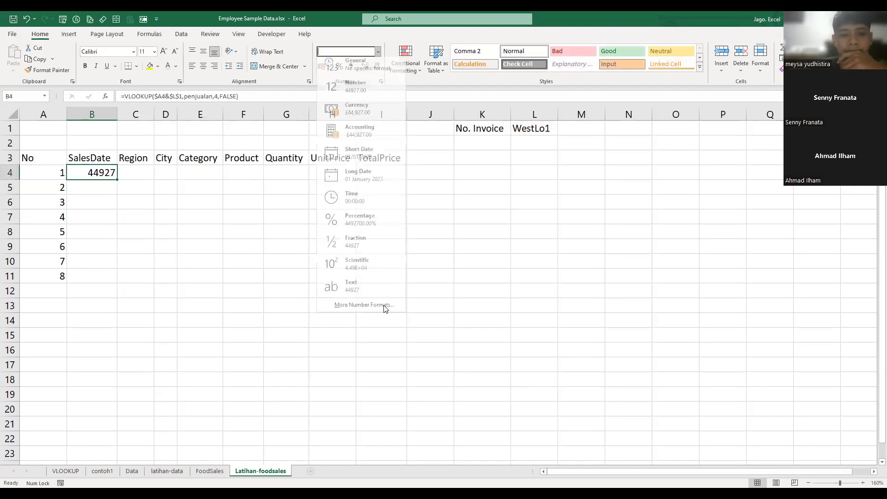
pyautogui.click(369, 160)
pyautogui.click(277, 280)
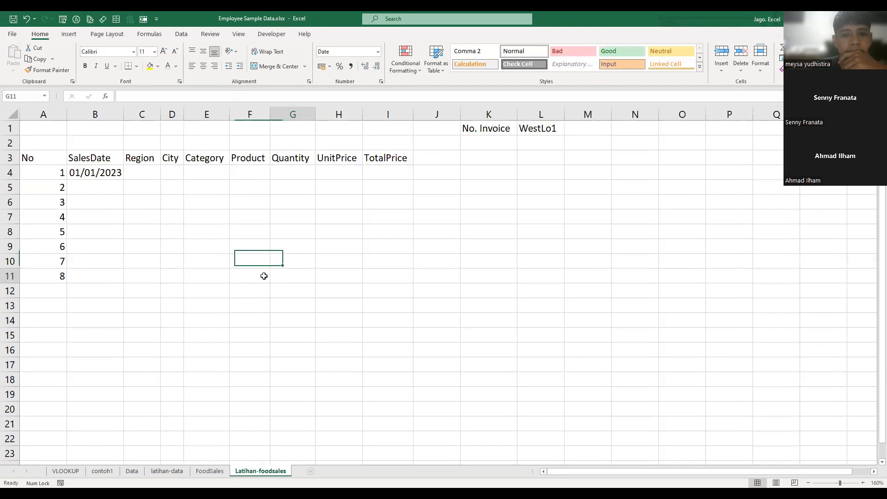
pyautogui.click(296, 232)
# - Copy the B4 formula across to TotalPrice in I4 and autofit columns C to I
pyautogui.click(120, 178)
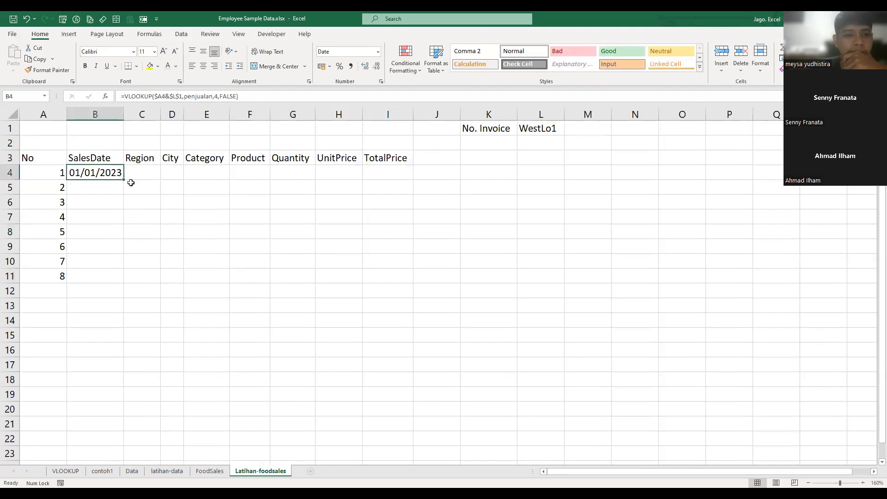
pyautogui.moveTo(304, 184); pyautogui.dragTo(410, 183)
pyautogui.click(381, 277)
pyautogui.moveTo(135, 118); pyautogui.dragTo(414, 114)
pyautogui.doubleClick(415, 114)
pyautogui.click(481, 245)
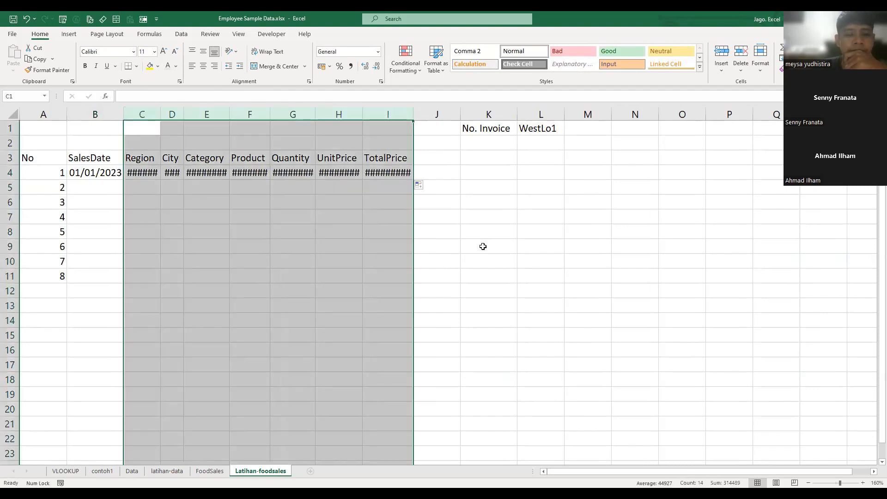
pyautogui.click(193, 216)
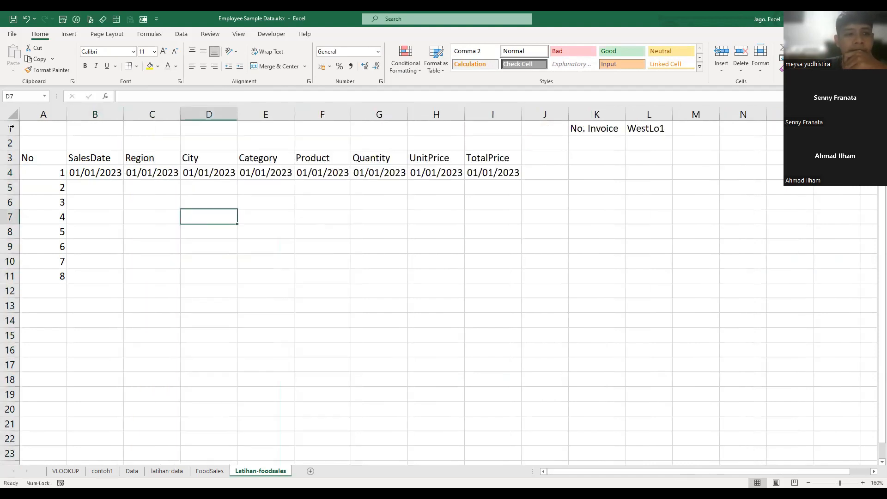
# - Insert two blank rows above the first row of the Latihan-foodsales sheet
pyautogui.click(11, 128)
pyautogui.rightClick(11, 128)
pyautogui.click(295, 270)
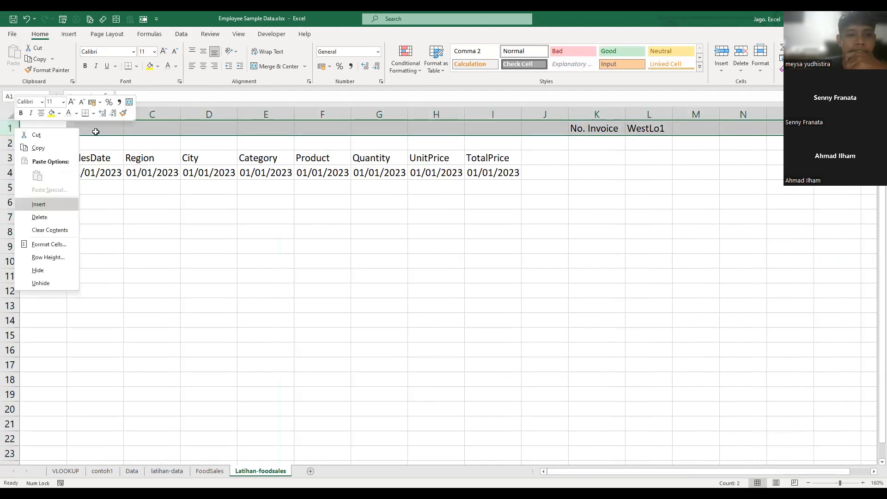
pyautogui.click(96, 132)
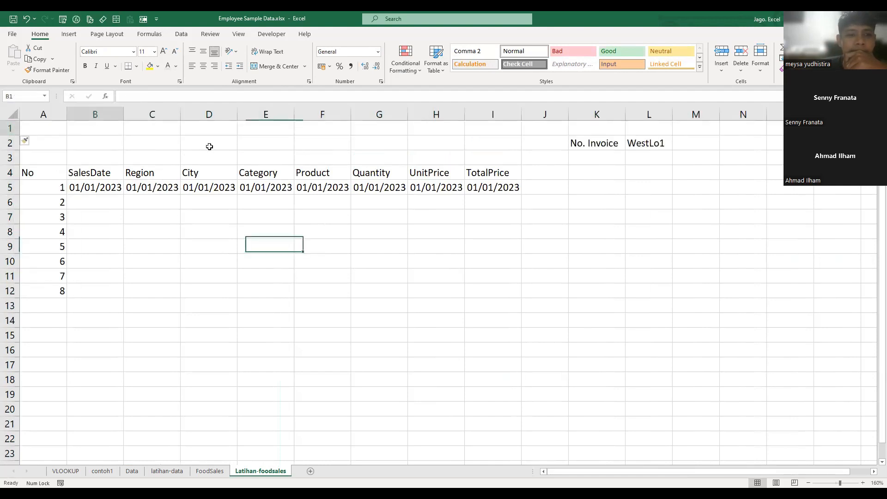
pyautogui.click(10, 131)
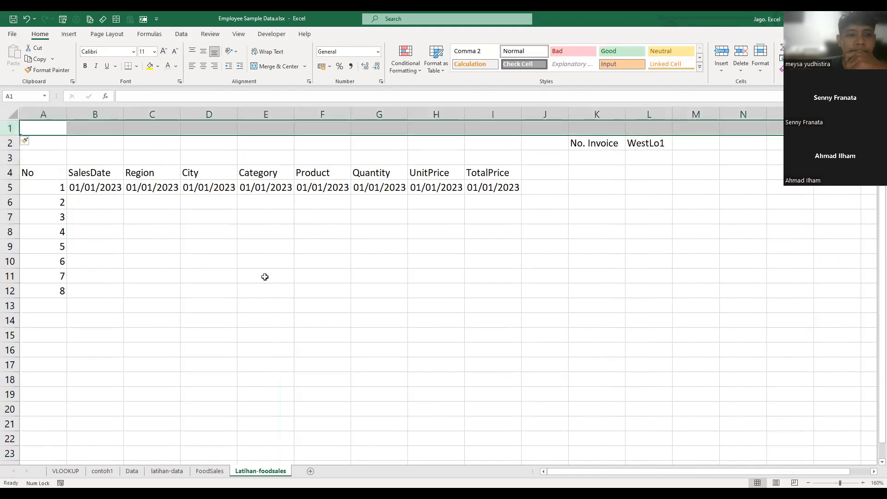
pyautogui.hotkey('ctrl', 'shift', '=')
pyautogui.click(91, 134)
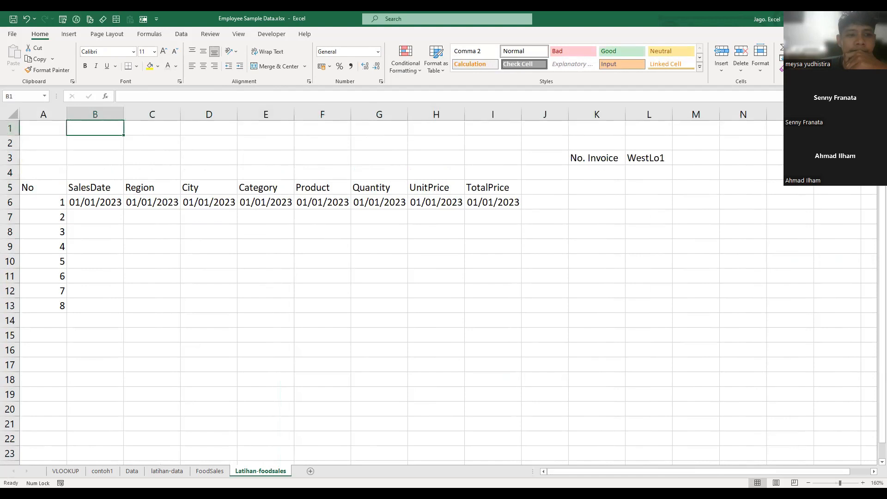
# - Return to the FoodSales sheet with the penjualan table
pyautogui.hotkey('ctrl', 'pageup')
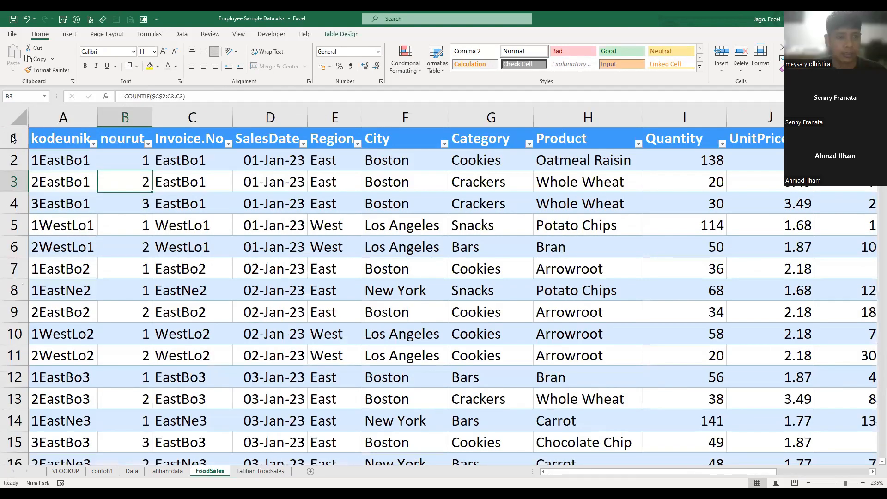
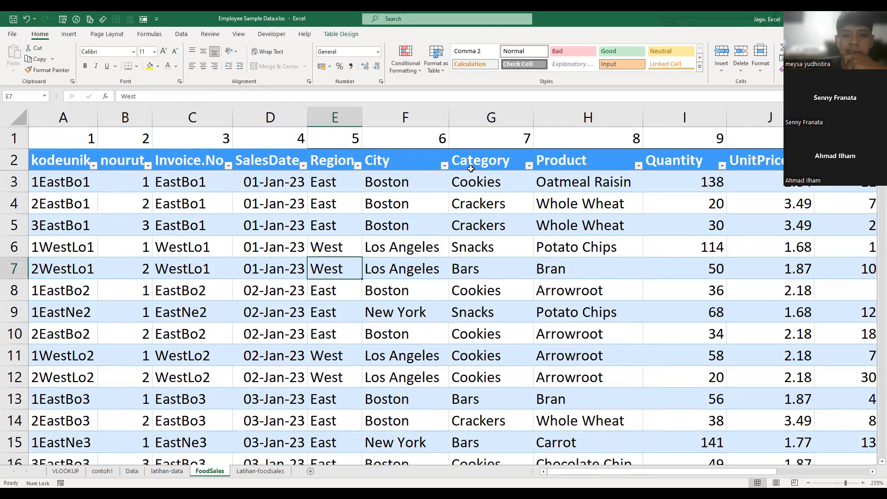
# - Compare the column numbers above the penjualan headers in FoodSales with the headers on the Latihan-foodsales sheet
pyautogui.click(397, 162)
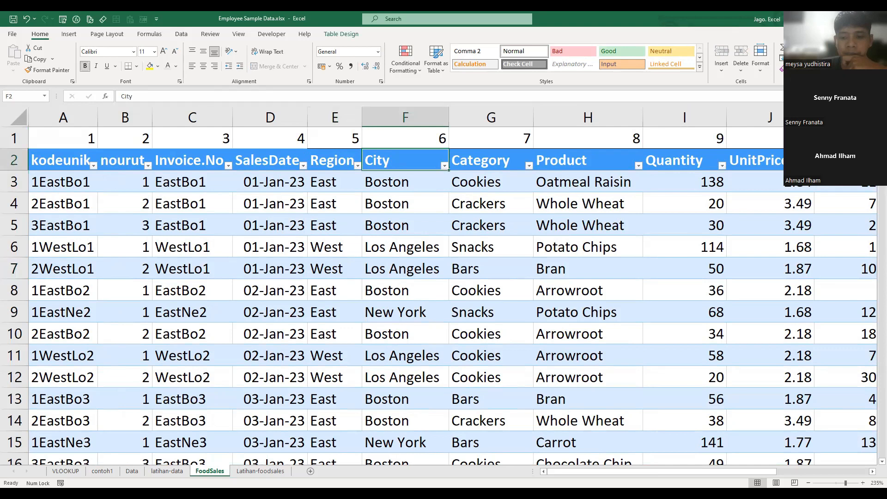
pyautogui.press('Right')
pyautogui.press('Right')
pyautogui.click(258, 471)
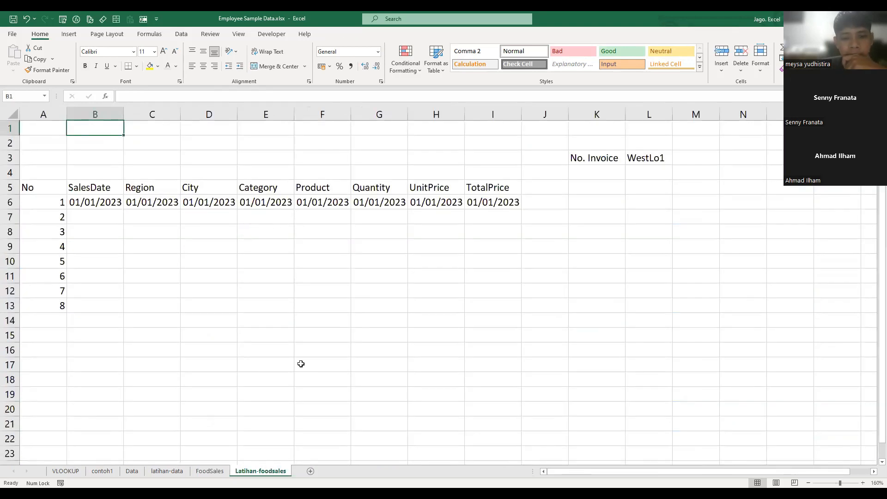
pyautogui.hotkey('ctrl', 'pageup')
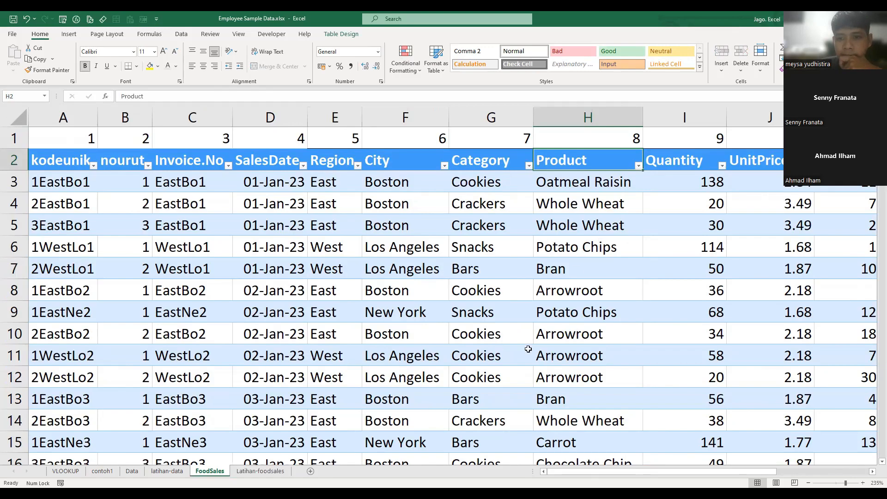
pyautogui.hotkey('ctrl', 'pagedown')
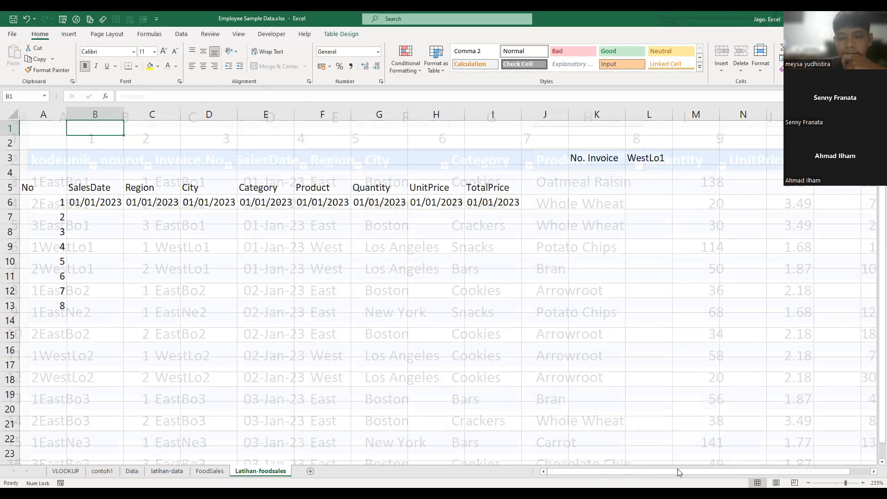
pyautogui.hotkey('ctrl', 'pageup')
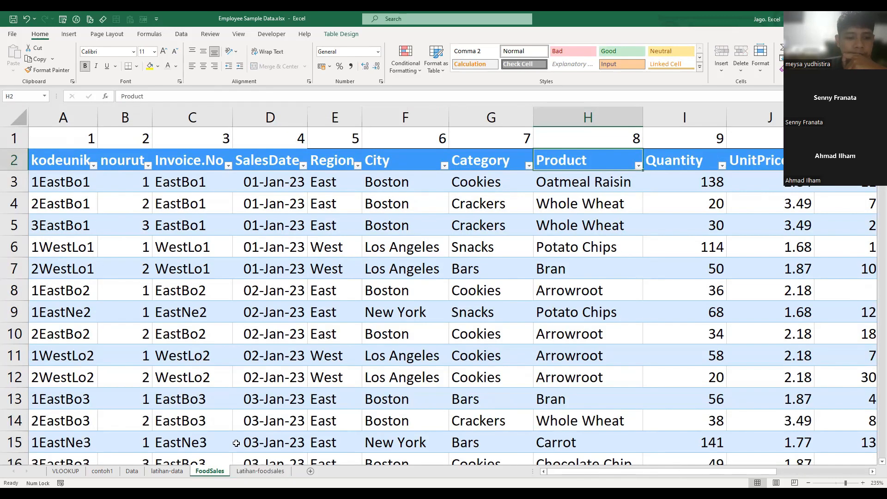
pyautogui.hotkey('ctrl', 'pagedown')
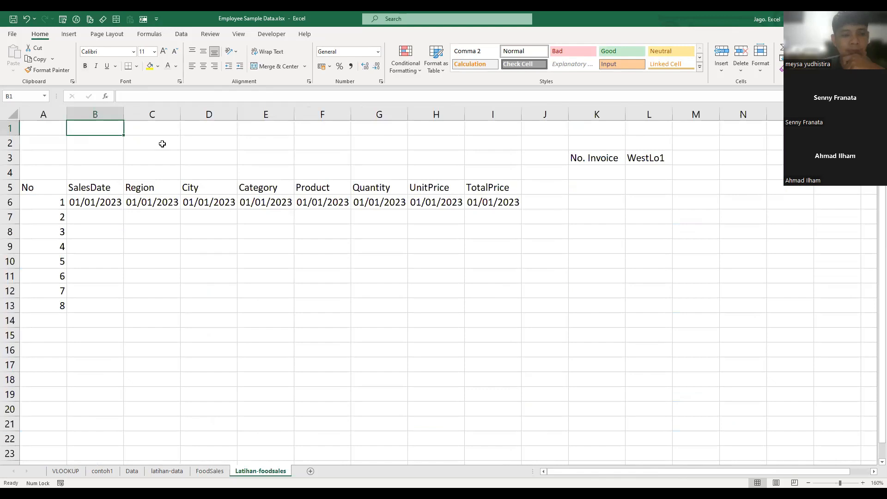
# - Number cells B1 to I1 above the SalesDate to TotalPrice headers from 4 to 11 and check them against the FoodSales column numbers
pyautogui.write('4')
pyautogui.press('Tab')
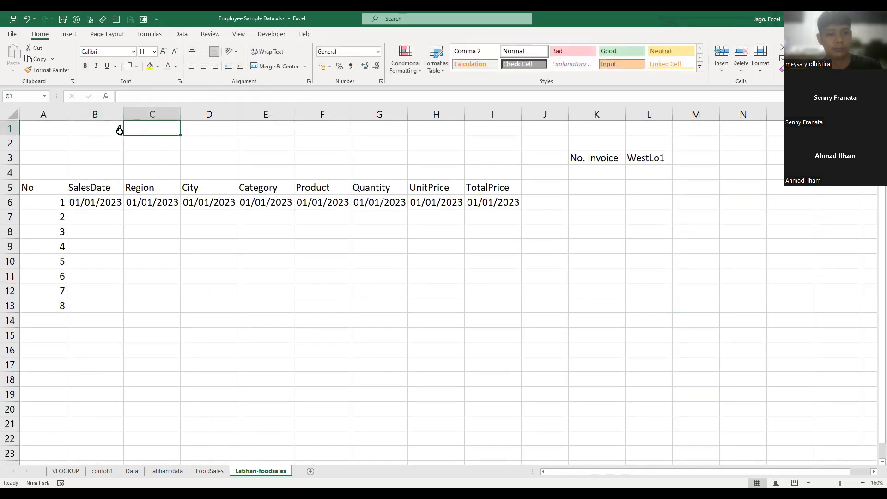
pyautogui.write('4')
pyautogui.press('Return')
pyautogui.click(166, 126)
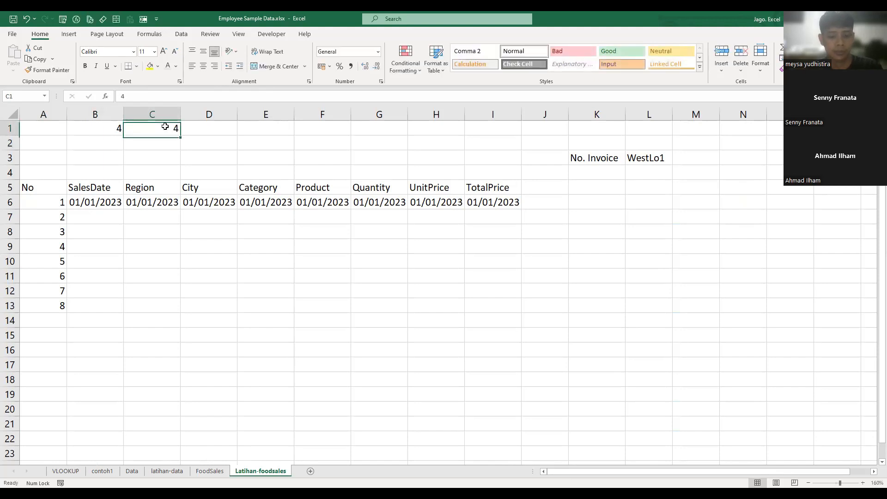
pyautogui.click(181, 171)
pyautogui.click(111, 128)
pyautogui.moveTo(123, 135); pyautogui.dragTo(180, 137)
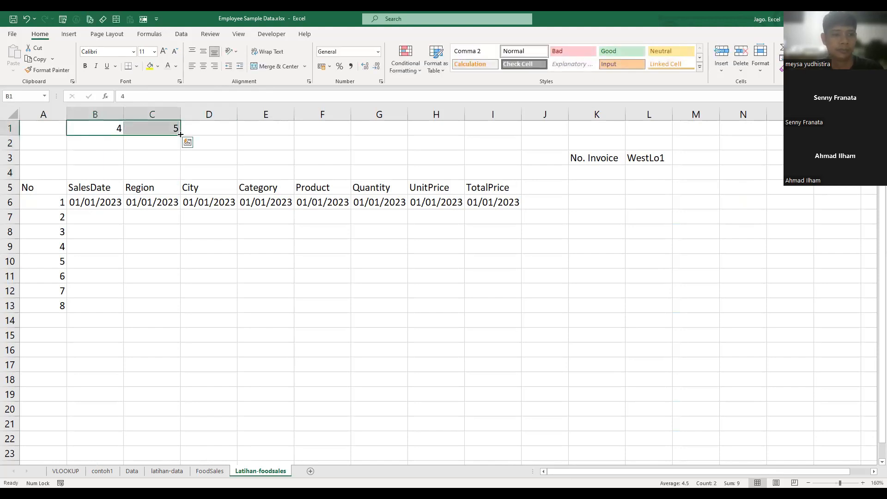
pyautogui.moveTo(507, 127); pyautogui.dragTo(506, 128)
pyautogui.click(507, 262)
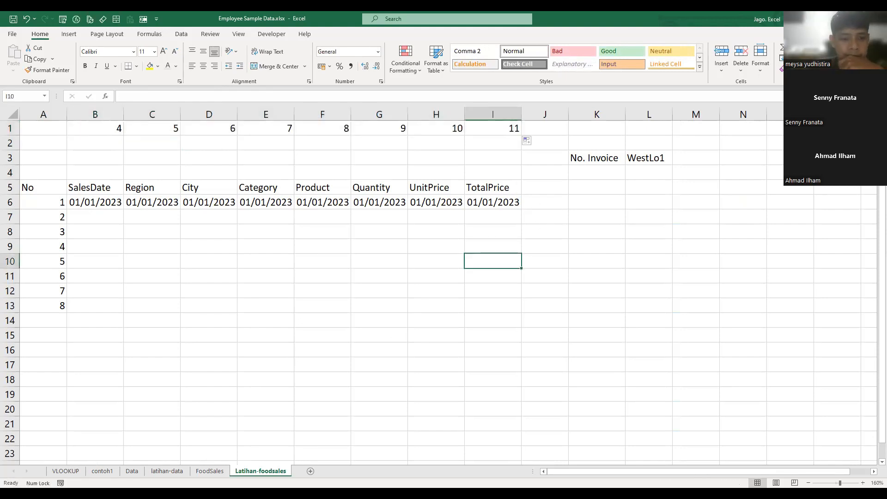
pyautogui.click(209, 471)
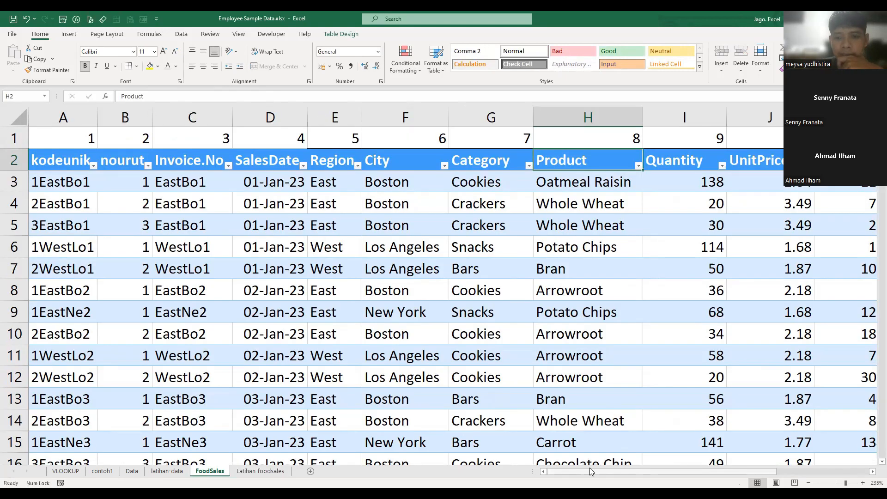
pyautogui.moveTo(643, 472); pyautogui.dragTo(724, 465)
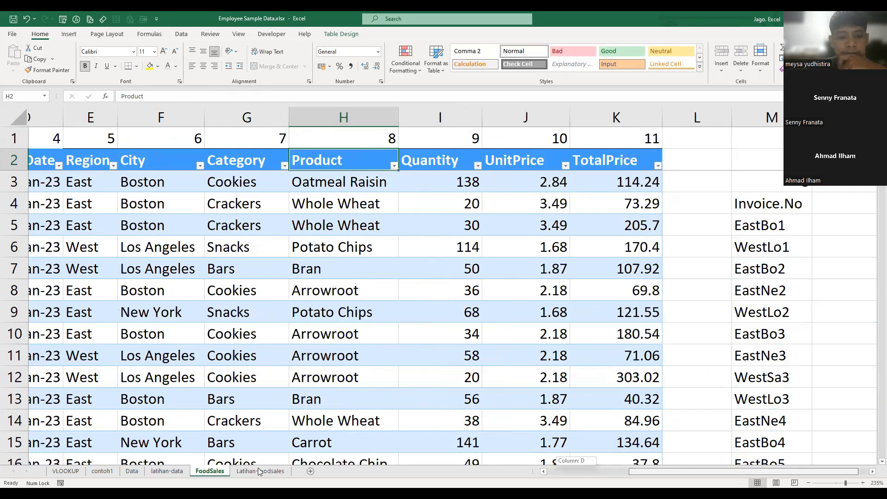
pyautogui.hotkey('ctrl', 'pagedown')
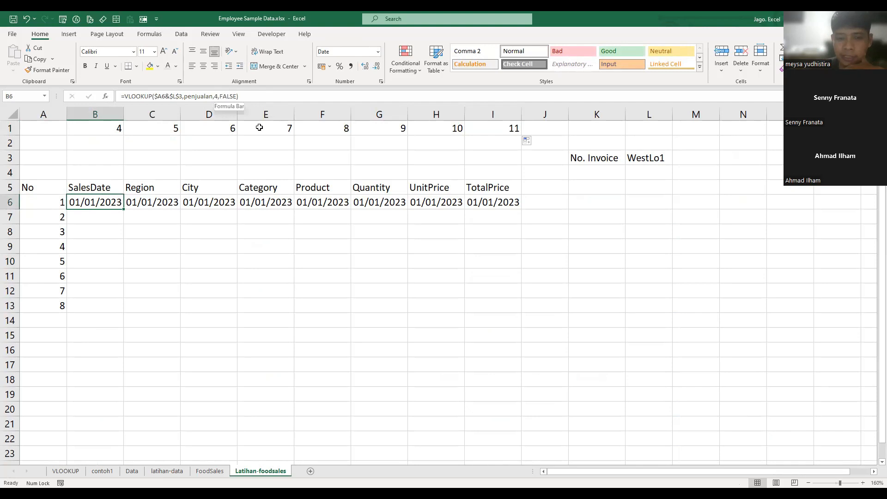
# - Replace the column index in the B6 VLOOKUP formula with the row-locked reference B$1
pyautogui.click(218, 96)
pyautogui.press('BackSpace')
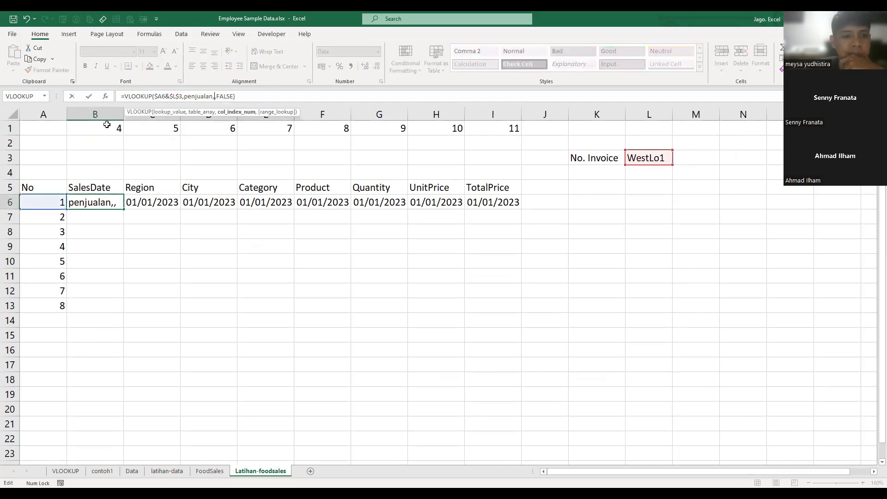
pyautogui.click(109, 126)
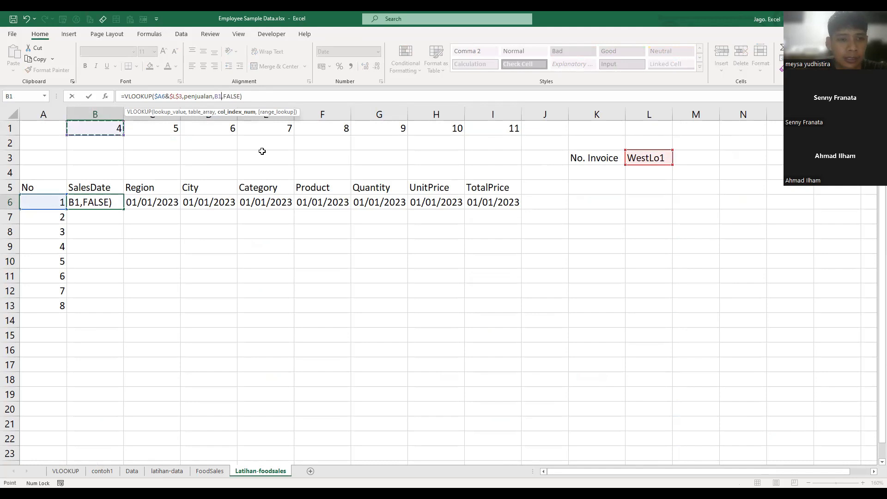
pyautogui.press('F4')
pyautogui.press('F4')
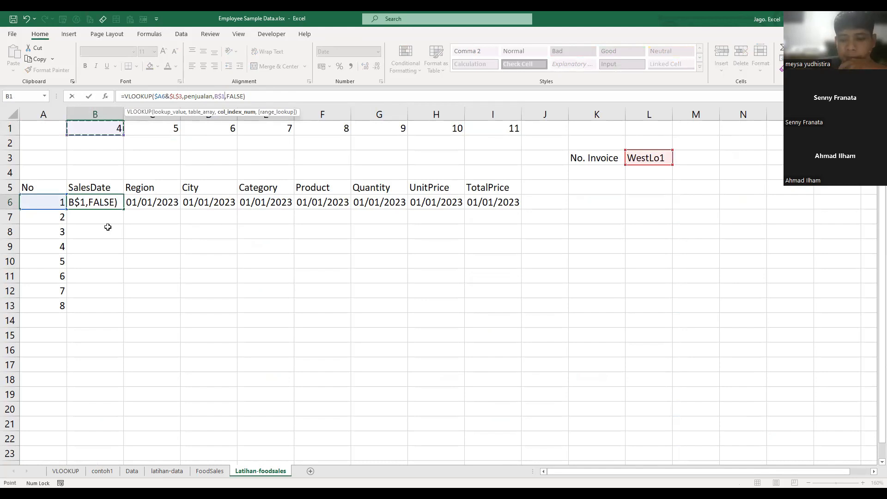
pyautogui.press('Return')
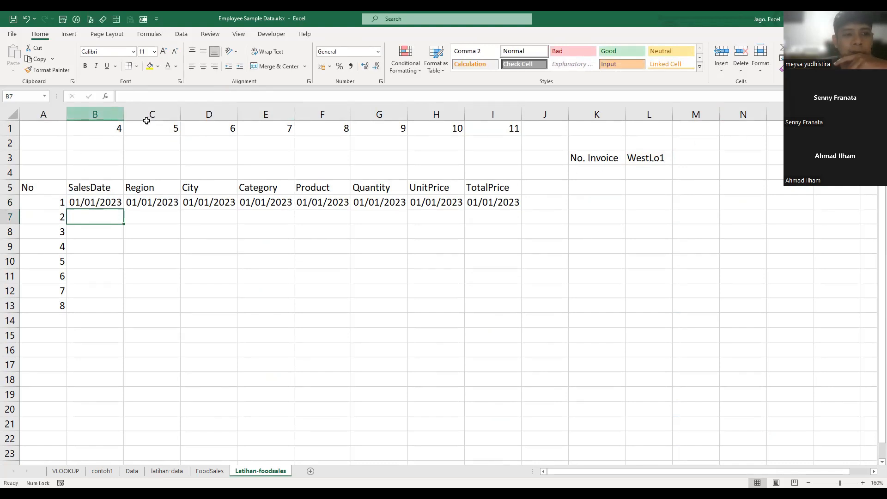
# - Copy the B6 formula across the first record row to TotalPrice in I6
pyautogui.click(92, 204)
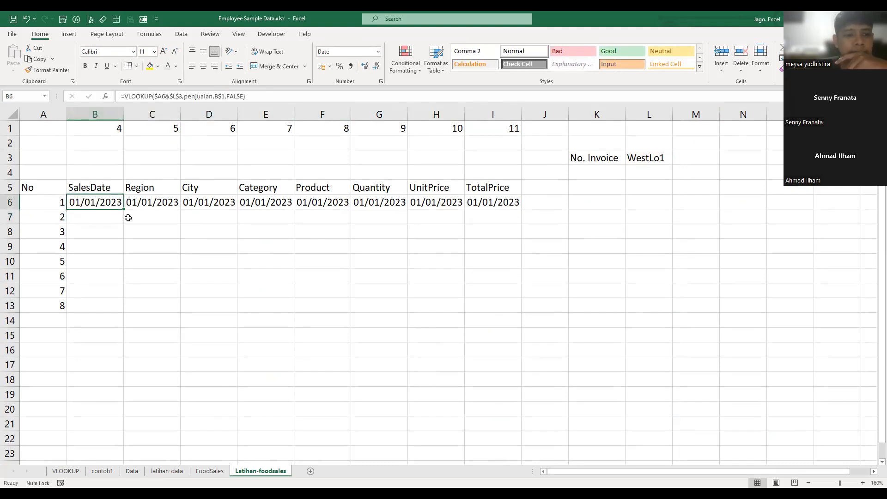
pyautogui.moveTo(123, 210); pyautogui.dragTo(521, 222)
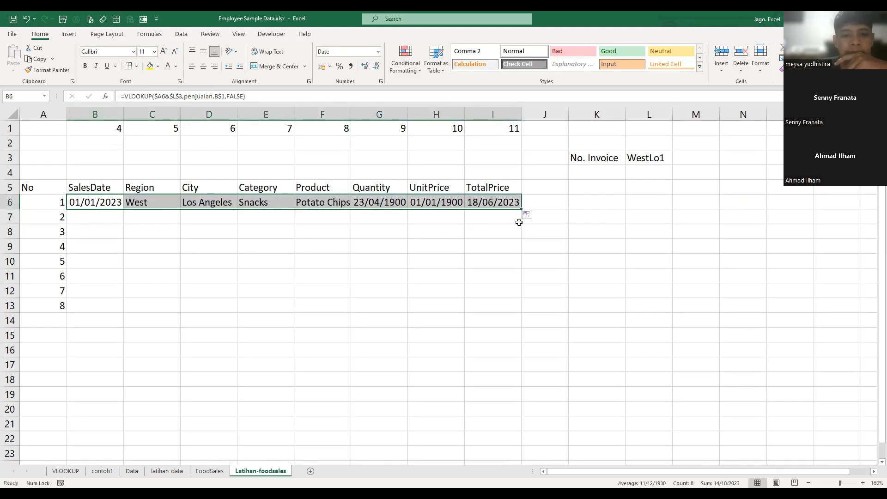
pyautogui.click(322, 250)
# - Format Quantity, UnitPrice and TotalPrice in G6:I6 as comma-style numbers without decimals
pyautogui.moveTo(374, 202); pyautogui.dragTo(500, 203)
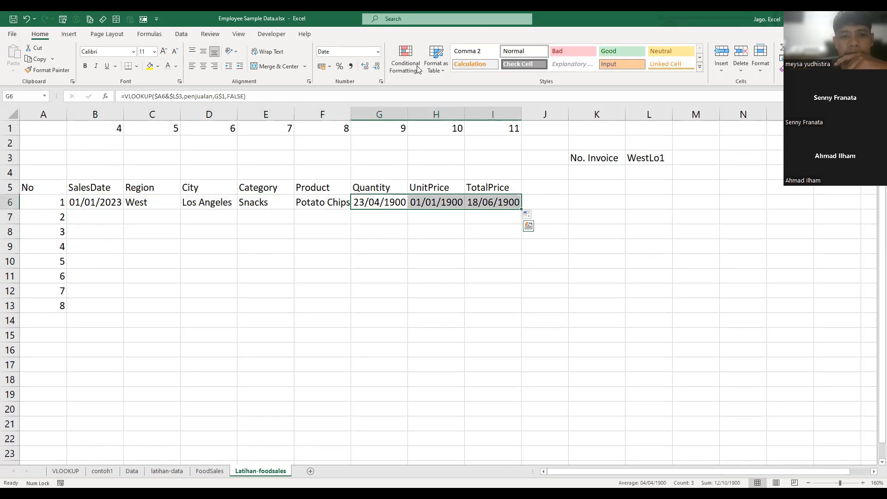
pyautogui.click(353, 67)
pyautogui.click(377, 66)
pyautogui.click(377, 66)
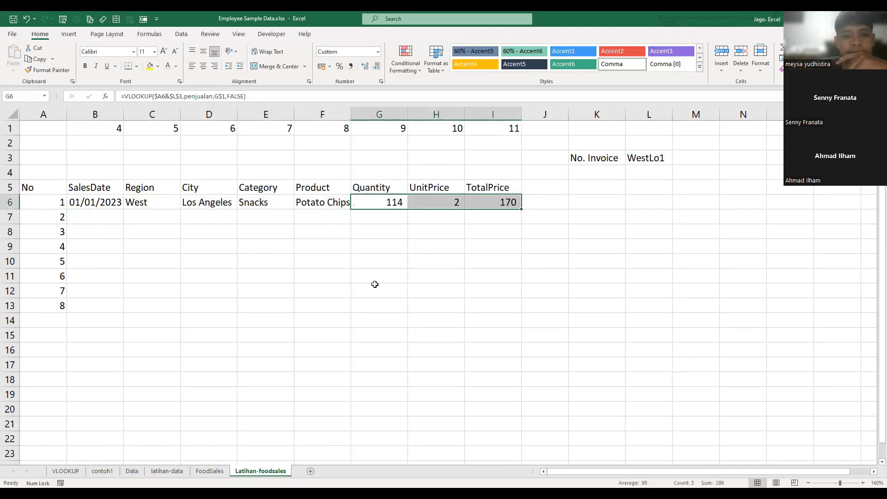
pyautogui.click(375, 285)
# - Fill the formulas in B6:I6 down to row 13
pyautogui.moveTo(96, 202); pyautogui.dragTo(514, 312)
pyautogui.click(621, 291)
pyautogui.click(158, 300)
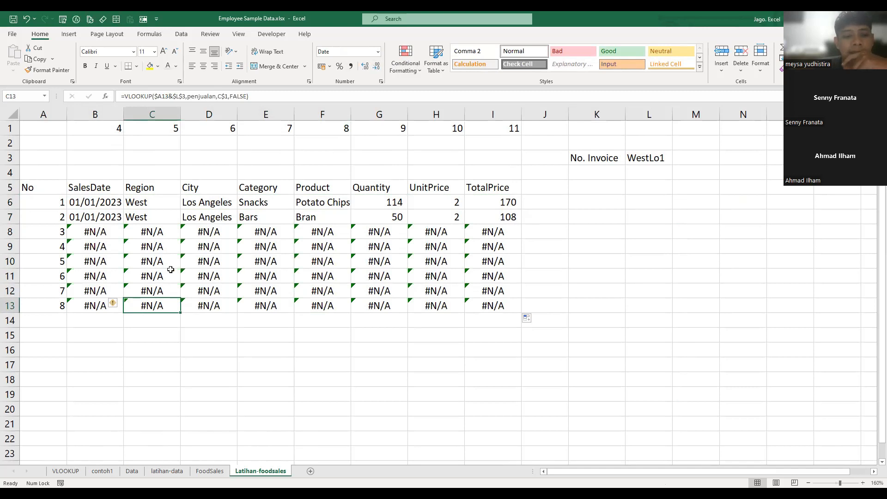
# - Wrap the B8 VLOOKUP formula in IFERROR with an empty string "" as the error value
pyautogui.click(86, 205)
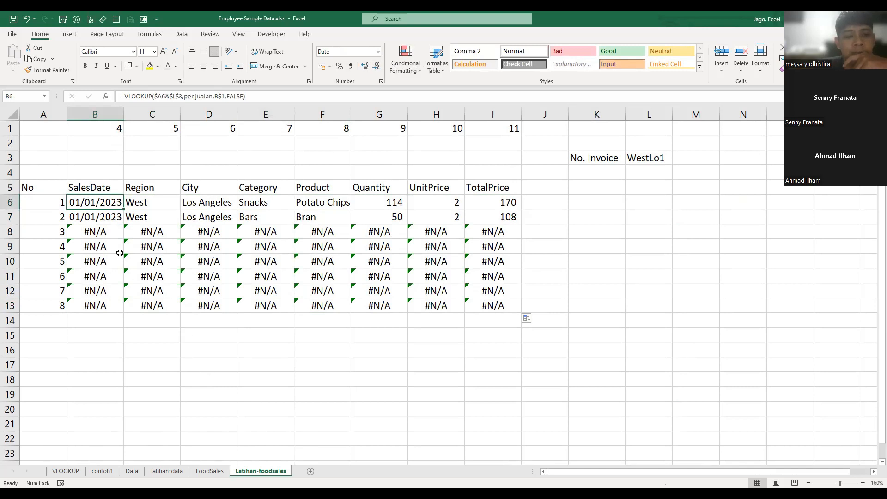
pyautogui.click(80, 236)
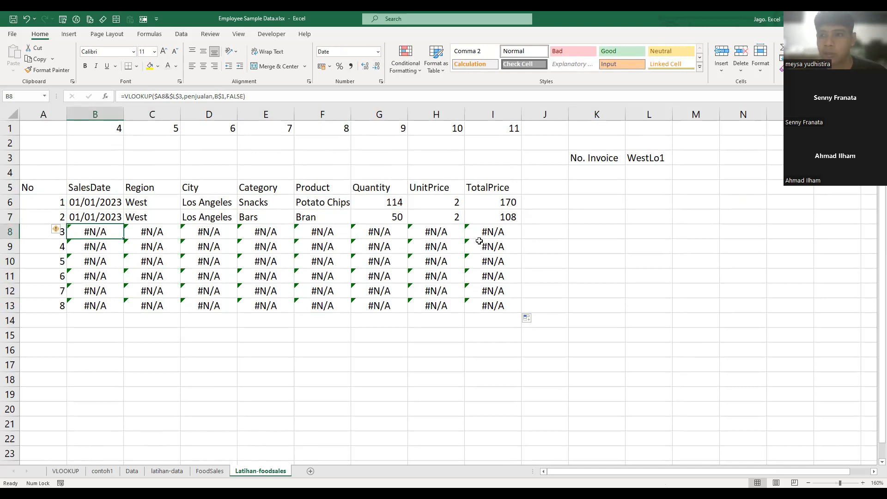
pyautogui.click(131, 96)
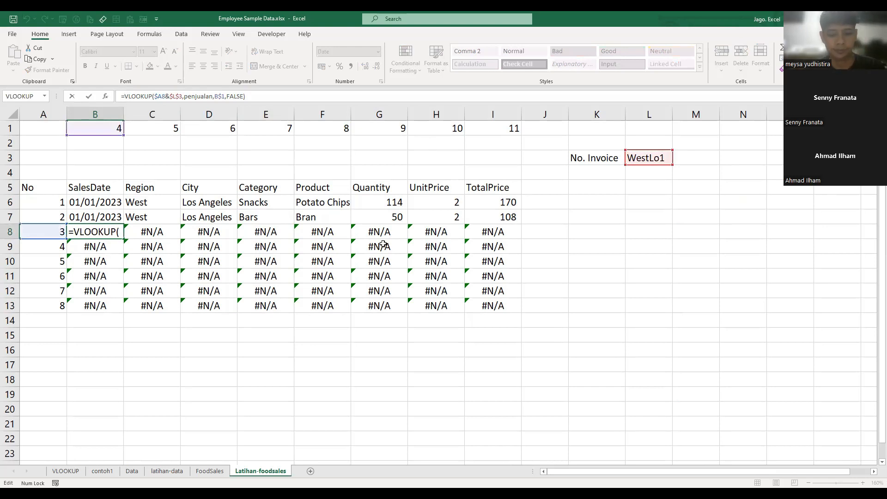
pyautogui.write('if')
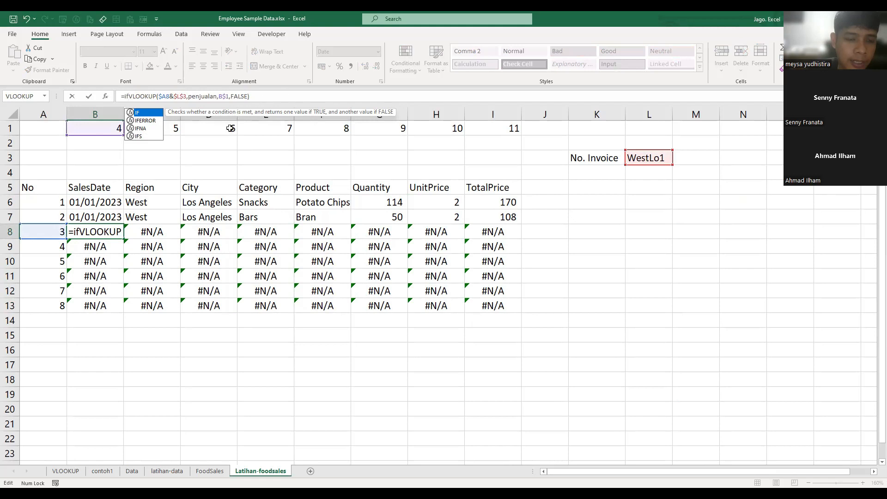
pyautogui.press('Down')
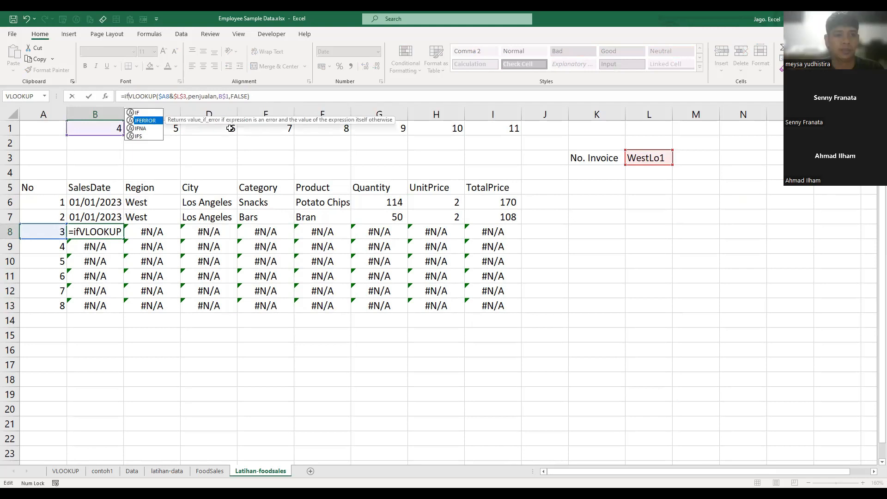
pyautogui.press('Tab')
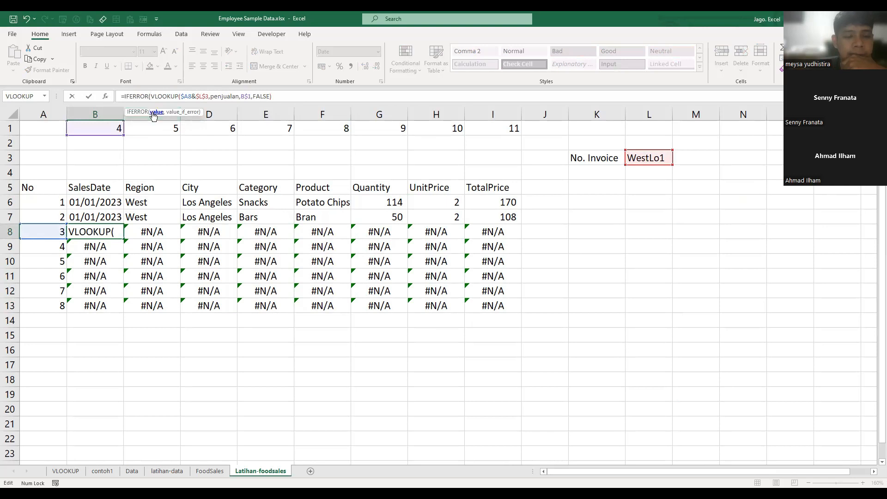
pyautogui.click(276, 97)
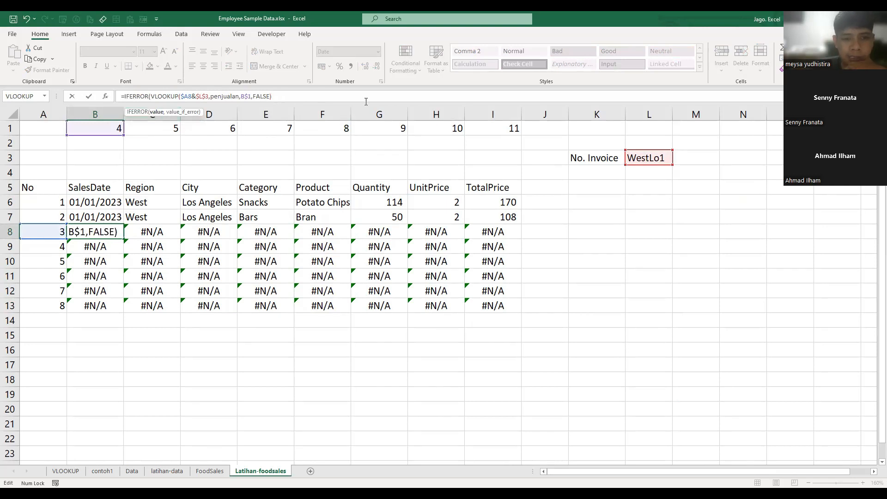
pyautogui.write(',')
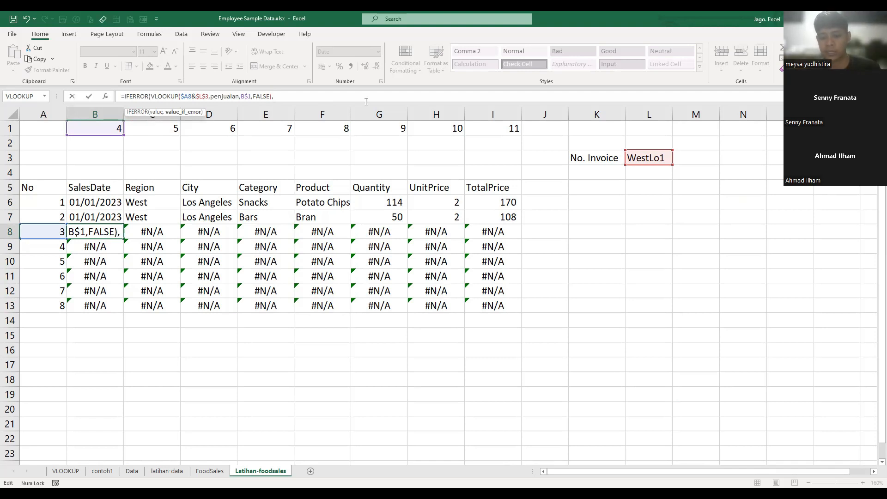
pyautogui.write('"")')
pyautogui.press('Return')
# - Copy the IFERROR formula from B8 into the range B8:I13 and clear the copy selection
pyautogui.press('Up')
pyautogui.hotkey('ctrl', 'c')
pyautogui.hotkey('ctrl', 'shift', 'Right')
pyautogui.hotkey('ctrl', 'shift', 'Down')
pyautogui.hotkey('ctrl', 'v')
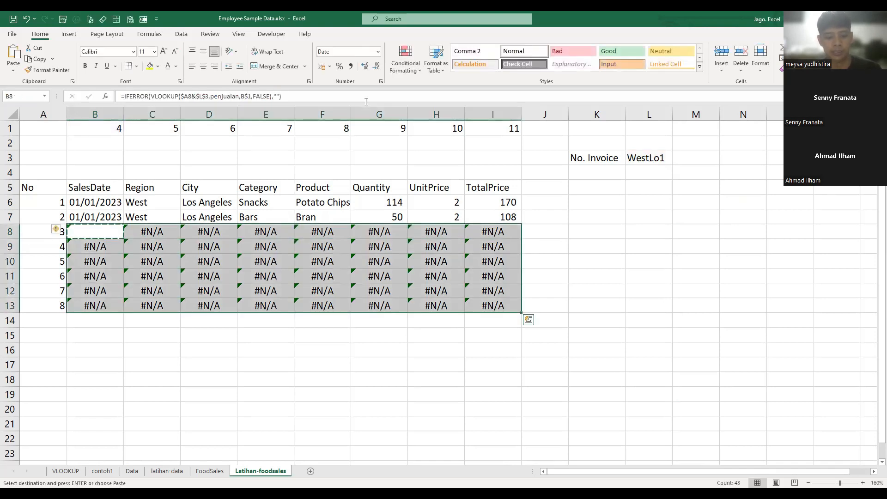
pyautogui.click(562, 229)
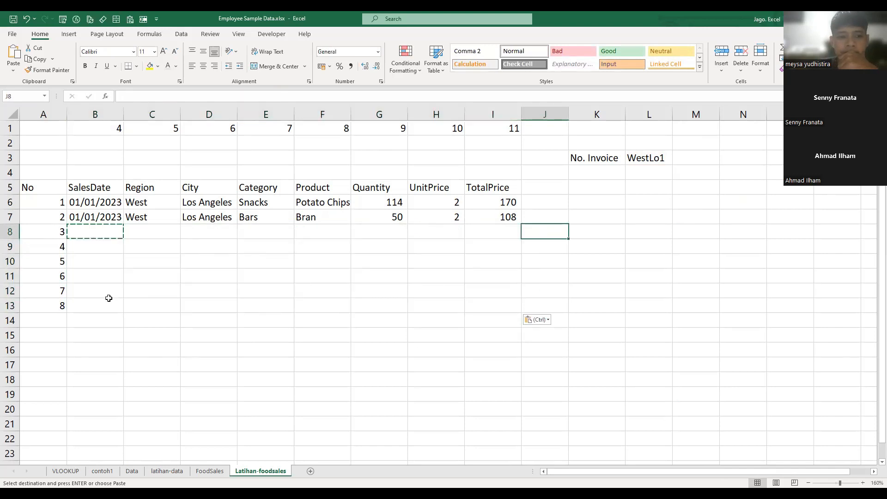
pyautogui.click(249, 359)
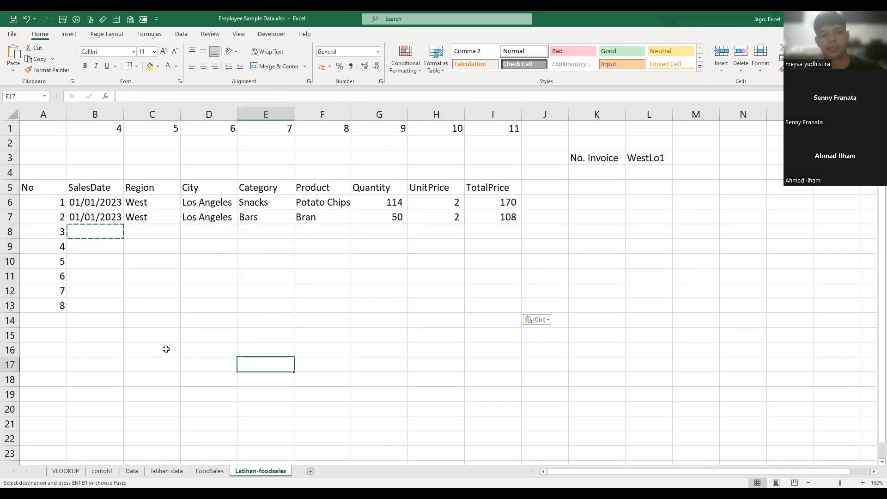
pyautogui.press('Escape')
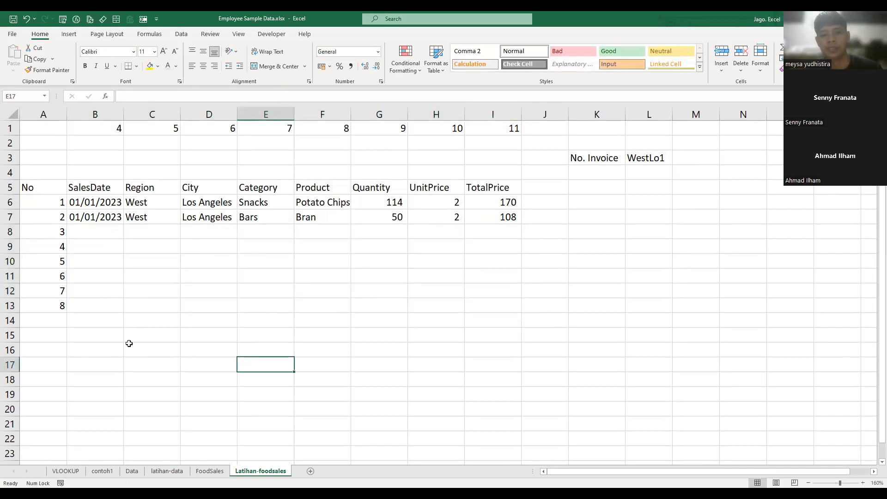
pyautogui.click(98, 320)
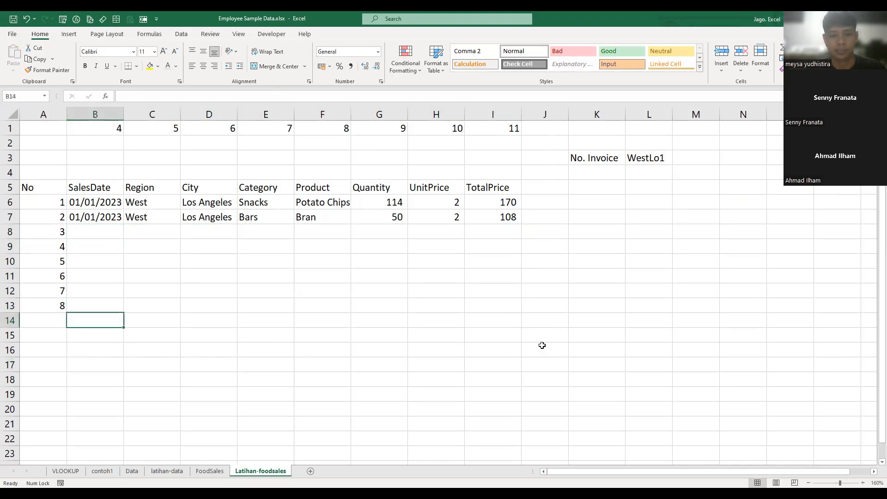
# - Label B14 "Total", sum G6:G13 in G14, and copy the SUM formula across to I14
pyautogui.write('Total')
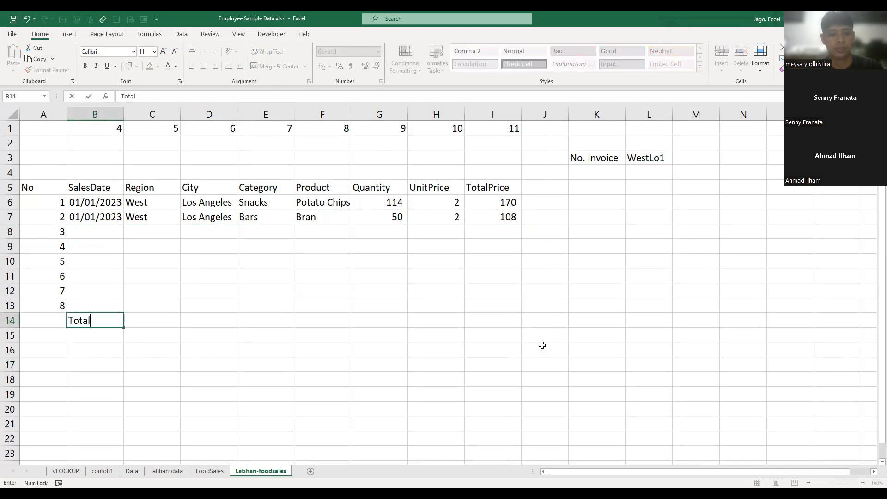
pyautogui.press('Right')
pyautogui.press('Right')
pyautogui.press('Right')
pyautogui.press('Right')
pyautogui.press('Right')
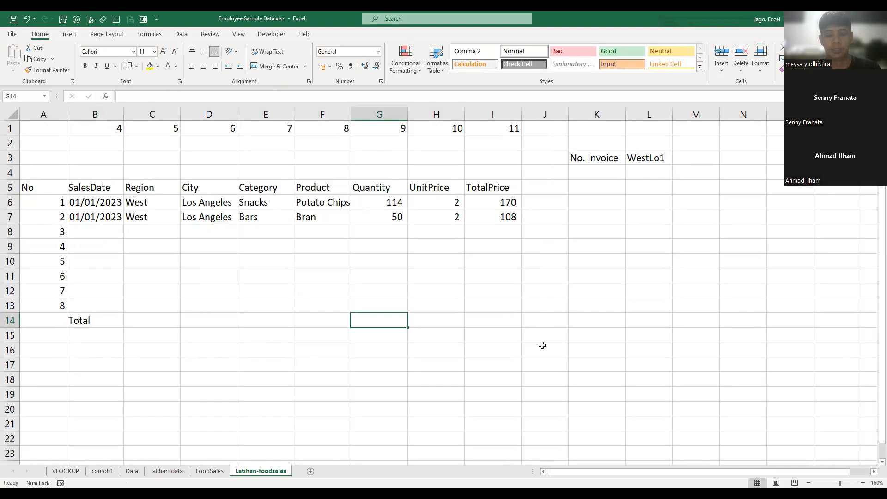
pyautogui.hotkey('alt', '=')
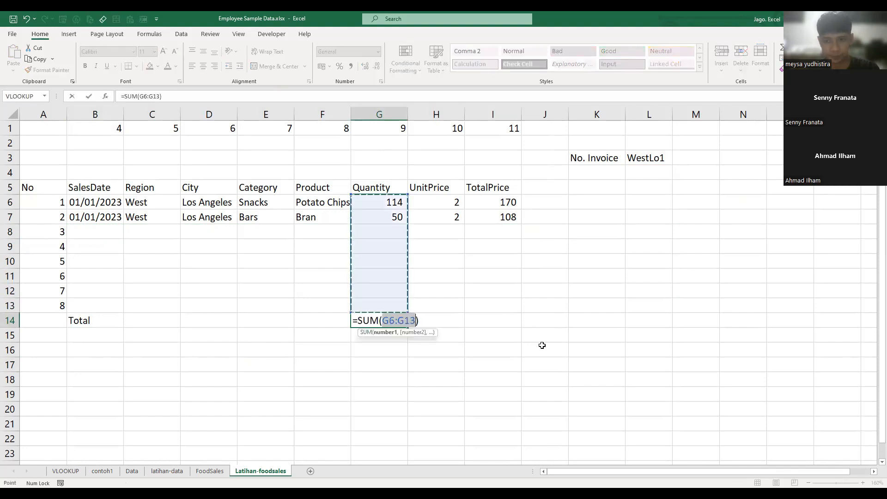
pyautogui.hotkey('ctrl', 'Return')
pyautogui.hotkey('ctrl', 'c')
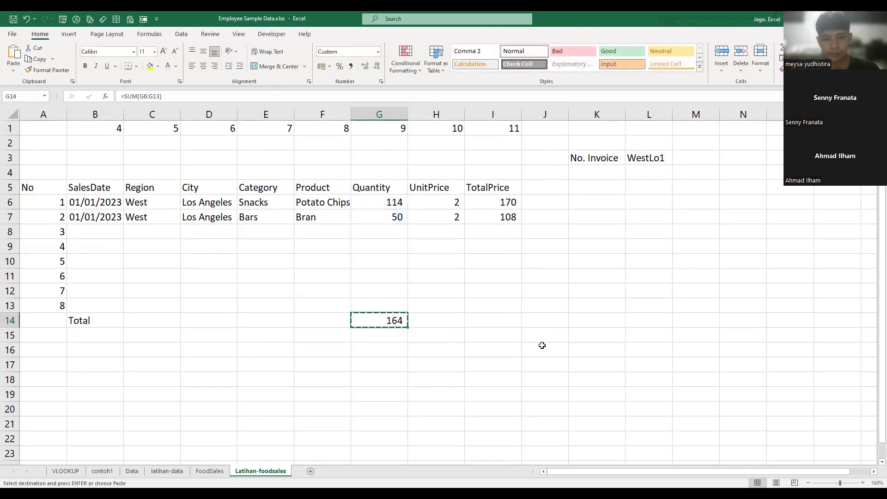
pyautogui.hotkey('shift', 'Right')
# - Make the three column totals in G14:I14 bold
pyautogui.hotkey('shift', 'Right')
pyautogui.hotkey('ctrl', 'v')
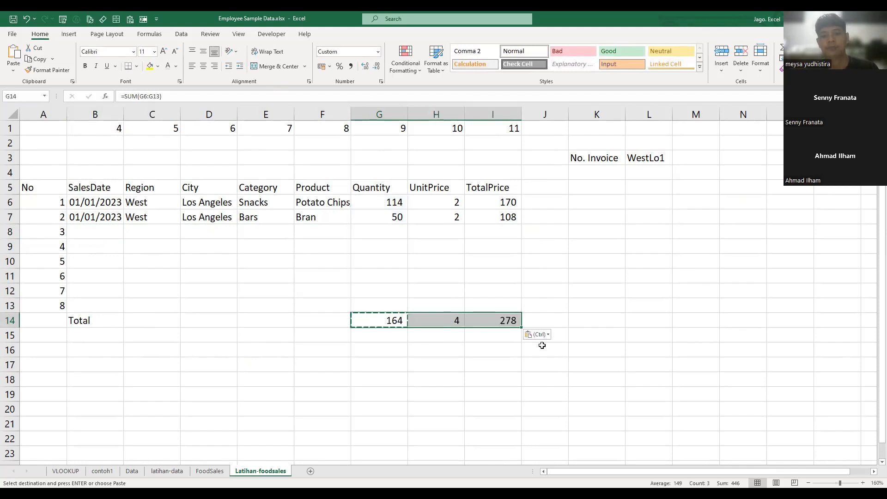
pyautogui.press('Up')
pyautogui.press('Down')
pyautogui.hotkey('shift', 'Right')
pyautogui.hotkey('shift', 'Right')
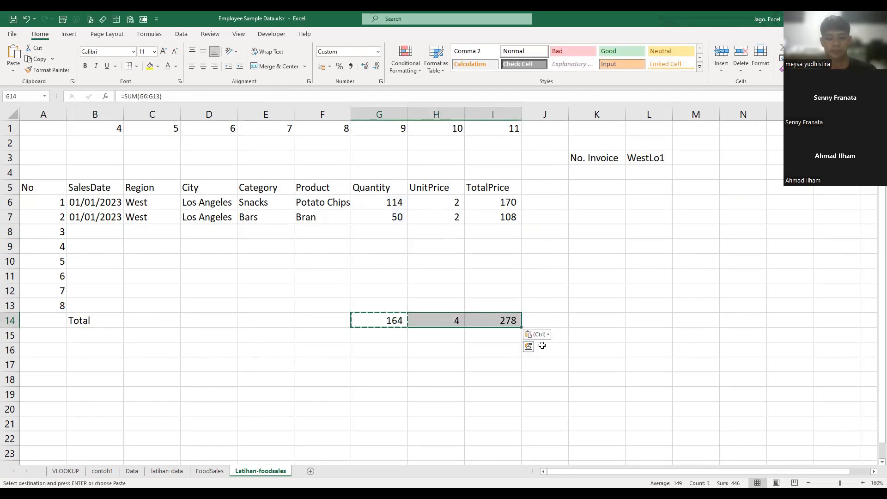
pyautogui.hotkey('ctrl', 'b')
# - Merge and center the Total label across B14:F14
pyautogui.press('Left')
pyautogui.hotkey('shift', 'Left')
pyautogui.hotkey('shift', 'Left')
pyautogui.hotkey('shift', 'Left')
pyautogui.hotkey('shift', 'Left')
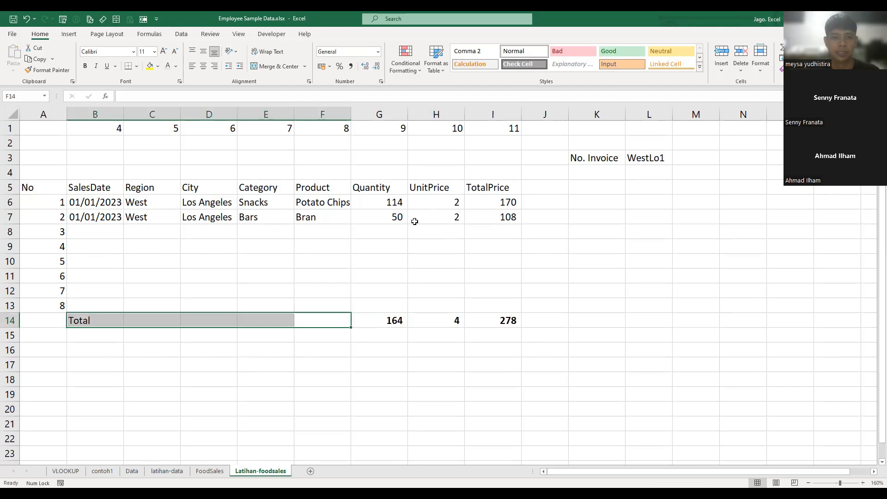
pyautogui.click(264, 67)
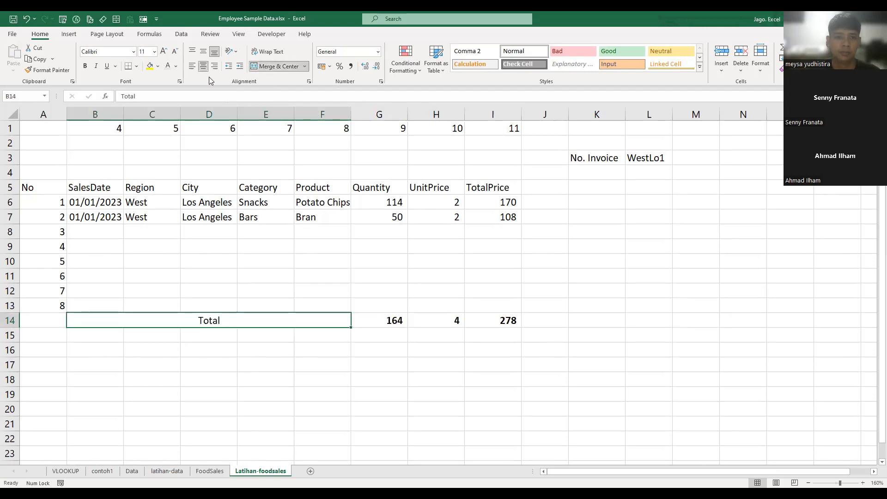
pyautogui.click(514, 405)
# - Apply all borders to the table range A5:I13
pyautogui.moveTo(40, 188); pyautogui.dragTo(511, 303)
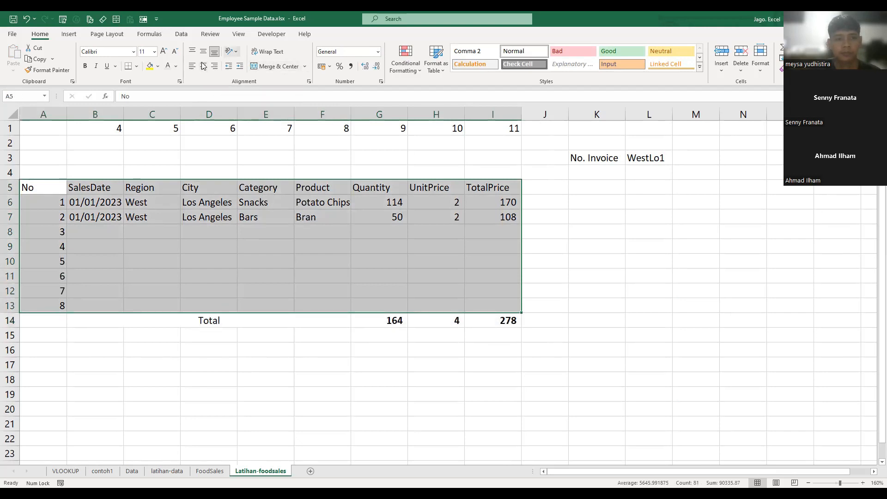
pyautogui.click(137, 66)
pyautogui.click(164, 160)
pyautogui.click(534, 261)
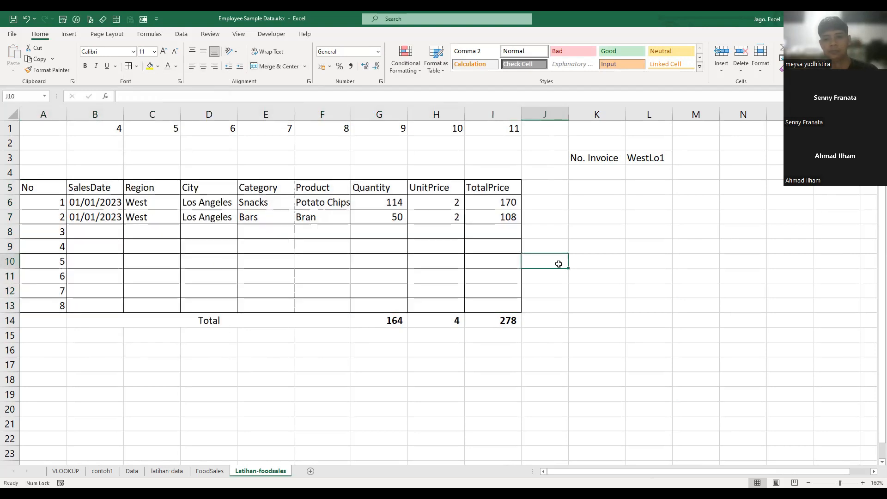
# - Autofit the widths of columns B to I to their contents
pyautogui.click(627, 220)
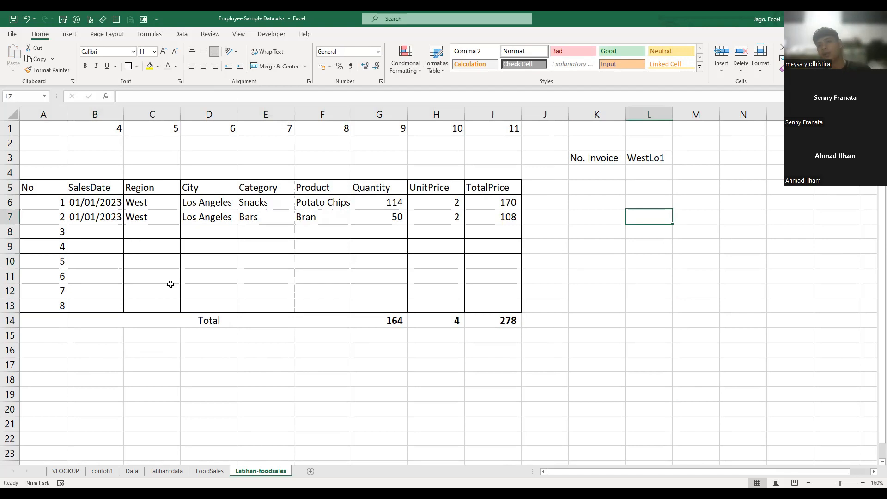
pyautogui.click(581, 271)
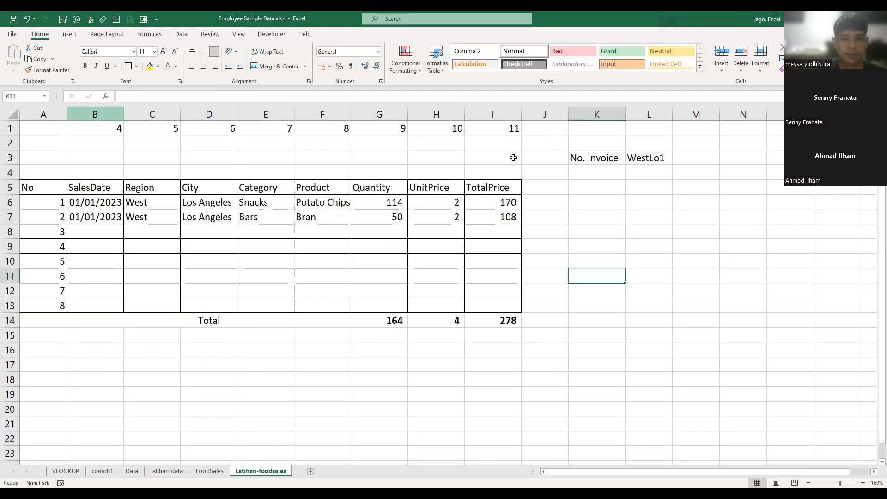
pyautogui.click(590, 260)
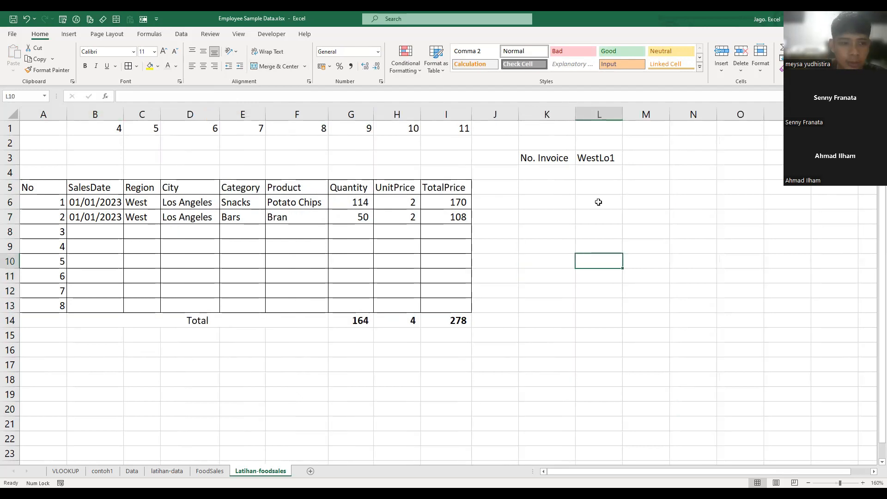
# - Choose invoice WestLo2 and then EastNe4 as the No. Invoice value in L3
pyautogui.click(600, 159)
pyautogui.click(627, 159)
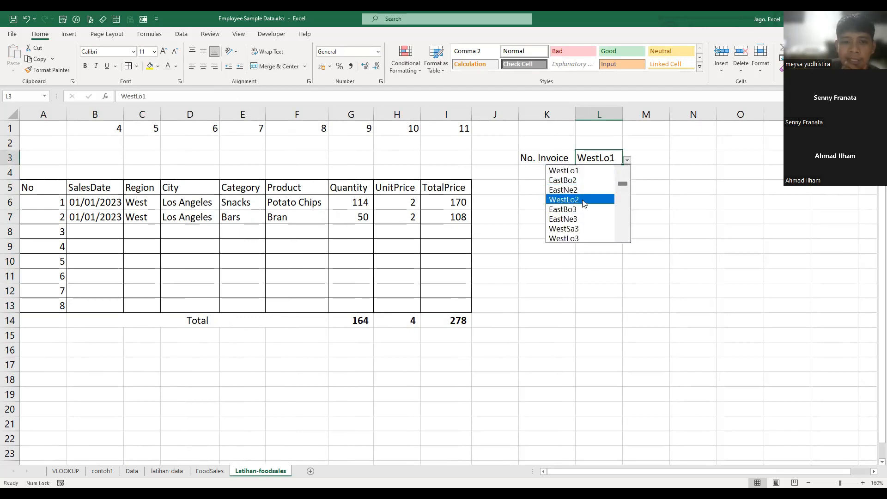
pyautogui.click(585, 200)
pyautogui.click(628, 161)
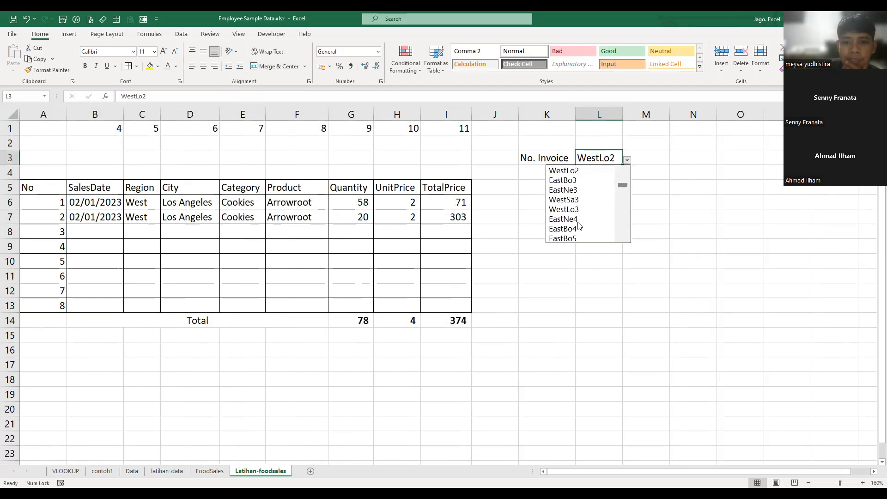
pyautogui.click(581, 227)
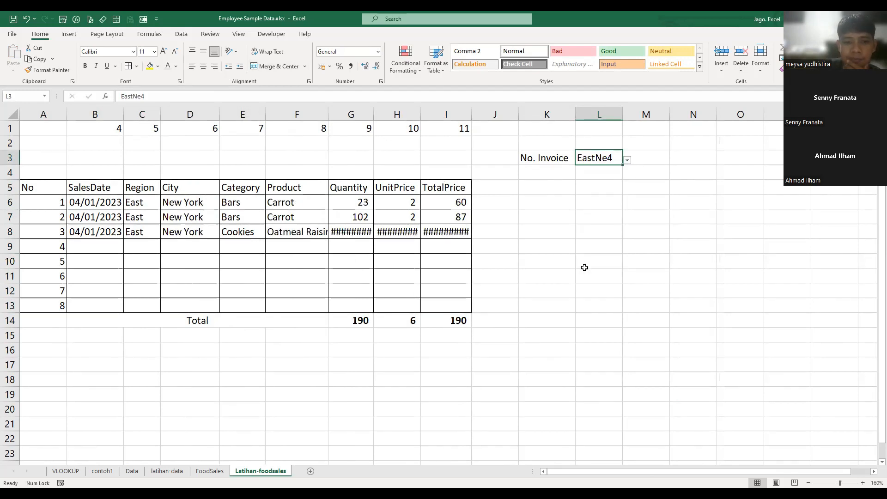
# - Autofit columns F to I so the product names and numeric columns fit their contents
pyautogui.click(628, 273)
pyautogui.doubleClick(329, 114)
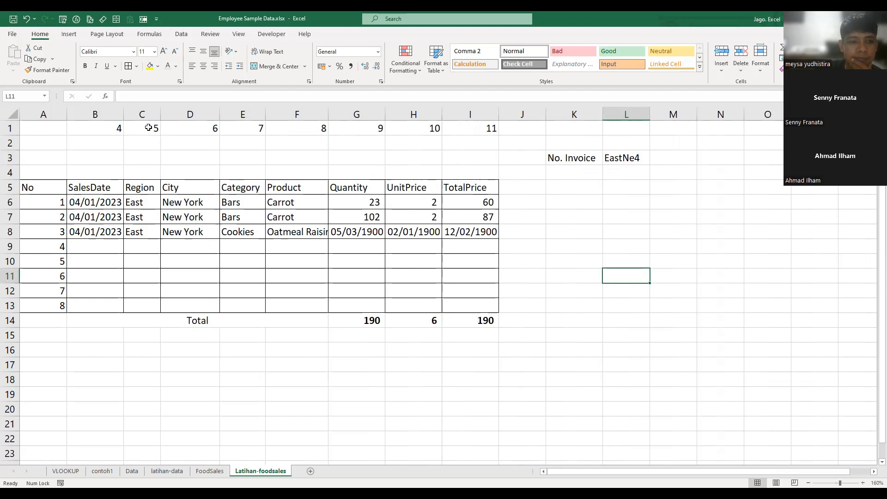
pyautogui.click(325, 265)
pyautogui.click(370, 276)
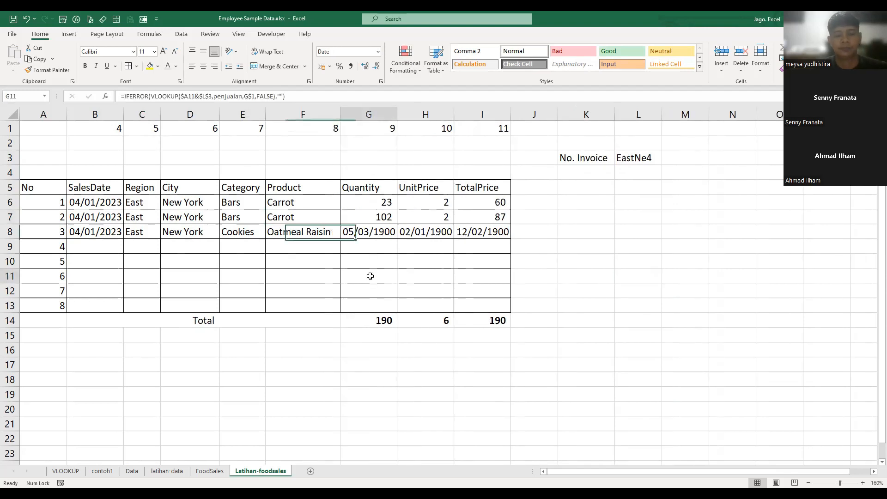
pyautogui.click(651, 249)
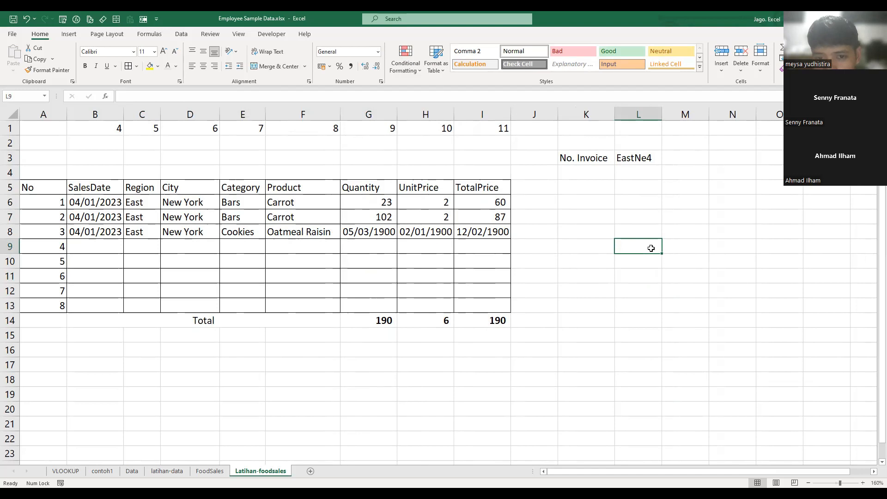
# - Apply only the formatting of G7:I7 to the Quantity, UnitPrice and TotalPrice cells in the rows below
pyautogui.moveTo(376, 217); pyautogui.dragTo(476, 216)
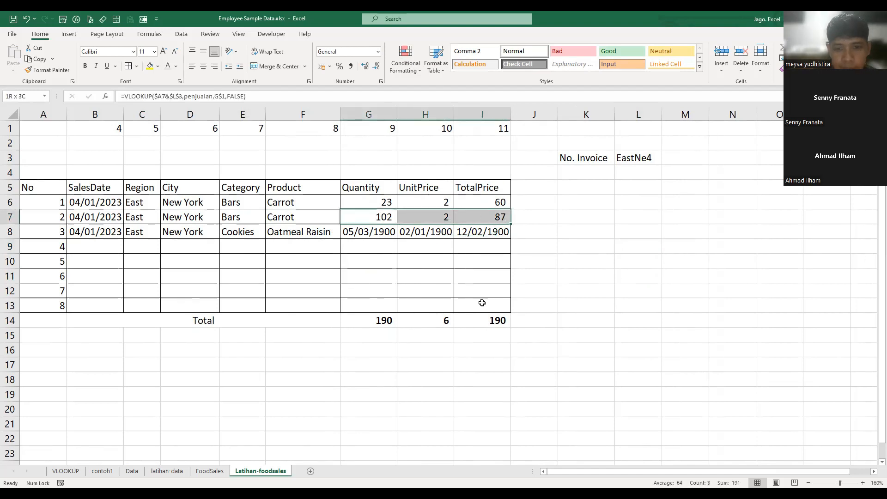
pyautogui.hotkey('ctrl', 'c')
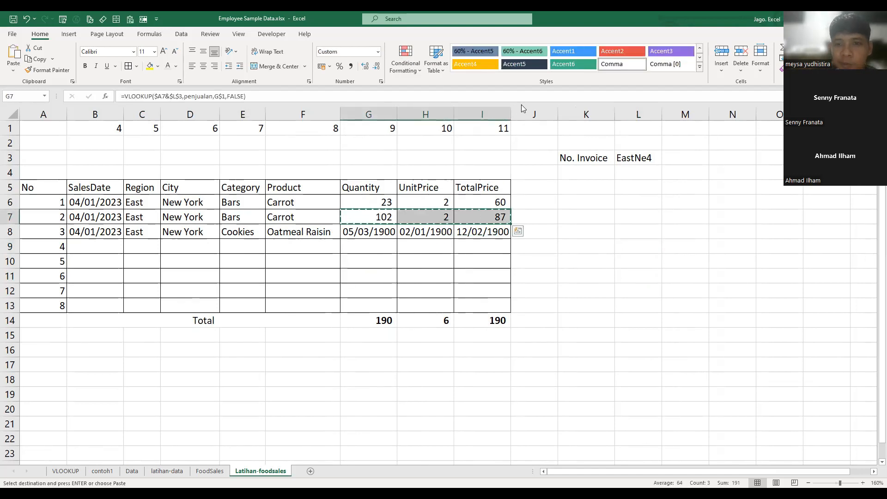
pyautogui.click(577, 276)
pyautogui.click(577, 244)
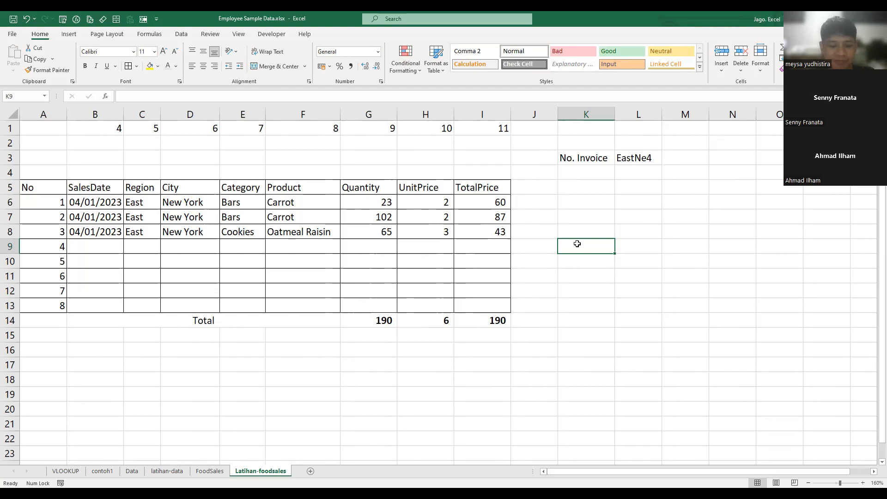
pyautogui.click(580, 324)
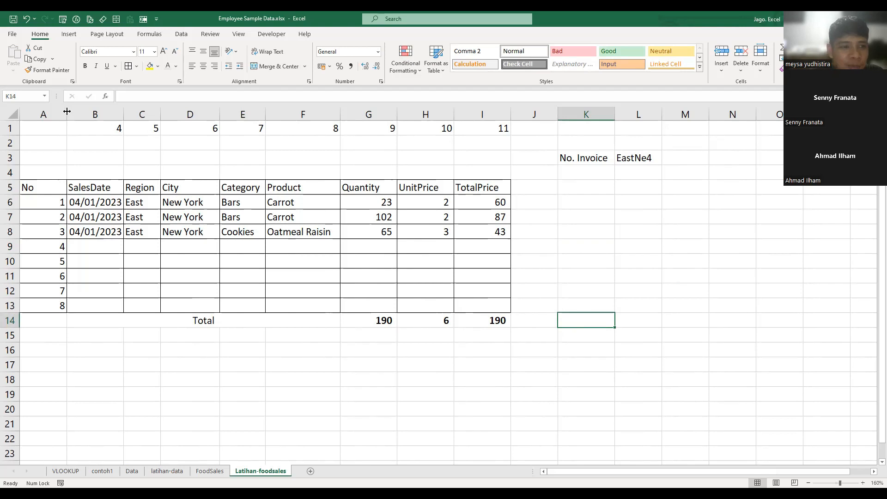
# - Narrow the No column and insert an empty column before it
pyautogui.moveTo(67, 112); pyautogui.dragTo(38, 114)
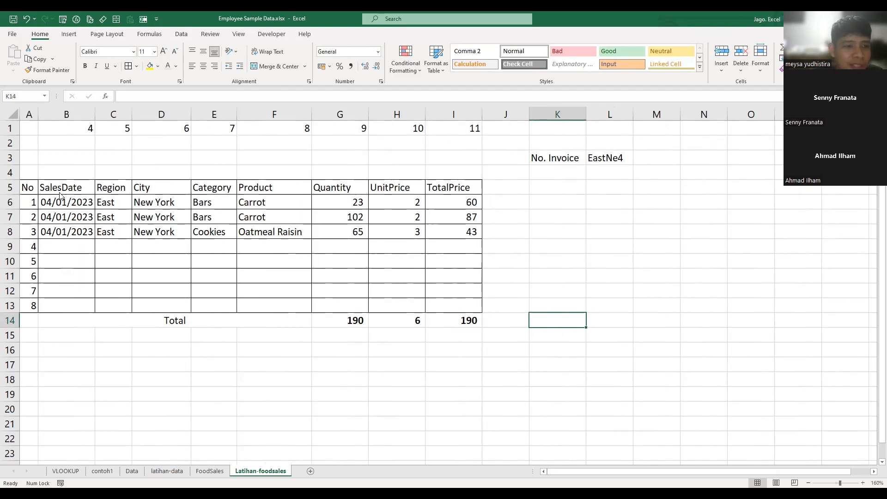
pyautogui.rightClick(28, 114)
pyautogui.click(60, 187)
pyautogui.click(600, 337)
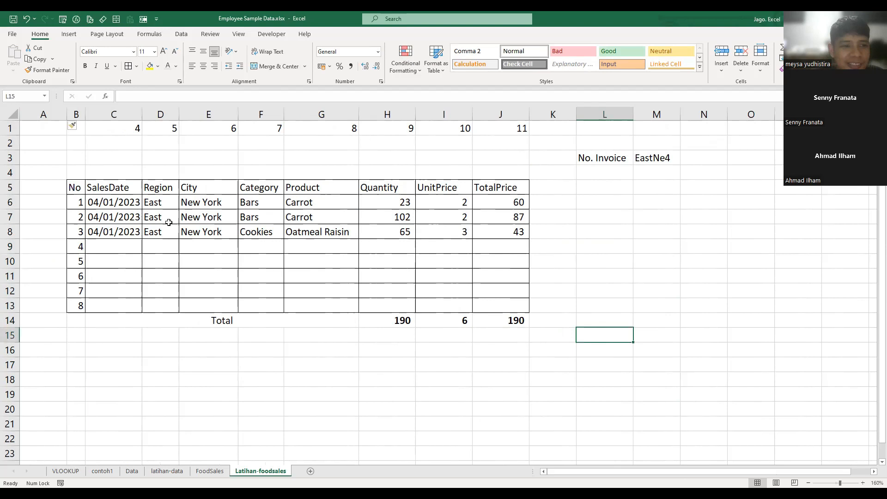
pyautogui.click(610, 260)
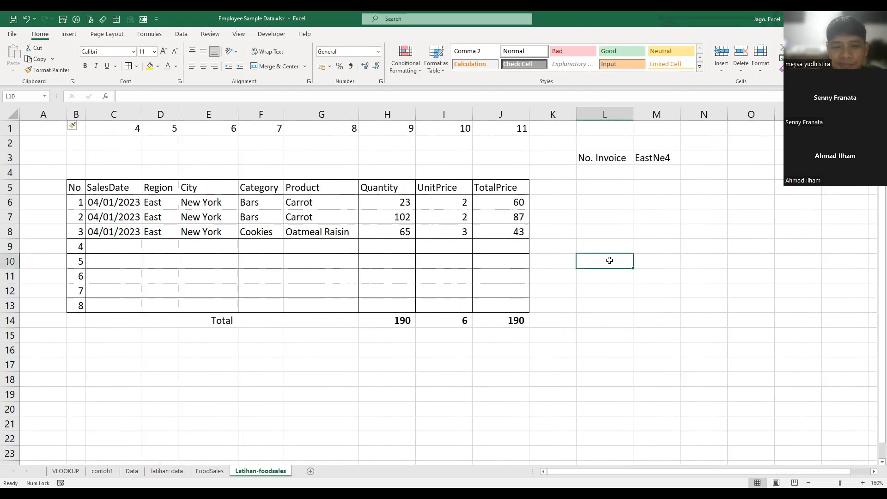
# - Choose invoice EastBo6 as the No. Invoice value in M3
pyautogui.click(675, 160)
pyautogui.click(685, 160)
pyautogui.click(643, 237)
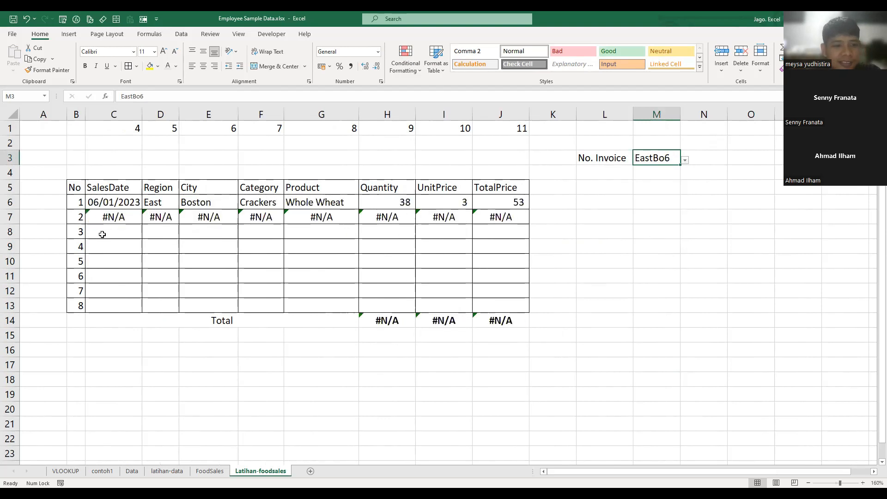
# - Copy the IFERROR lookup formulas from a lower table row over the plain VLOOKUP formulas in rows 6 and 7
pyautogui.moveTo(99, 232); pyautogui.dragTo(435, 237)
pyautogui.moveTo(106, 250); pyautogui.dragTo(491, 242)
pyautogui.hotkey('ctrl', 'c')
pyautogui.moveTo(109, 207); pyautogui.dragTo(502, 234)
pyautogui.rightClick(502, 234)
pyautogui.click(554, 283)
pyautogui.click(586, 375)
pyautogui.press('Escape')
pyautogui.click(552, 350)
# - Test the lookup table by choosing invoice EastBo24 and then WestSa30 in M3
pyautogui.click(668, 157)
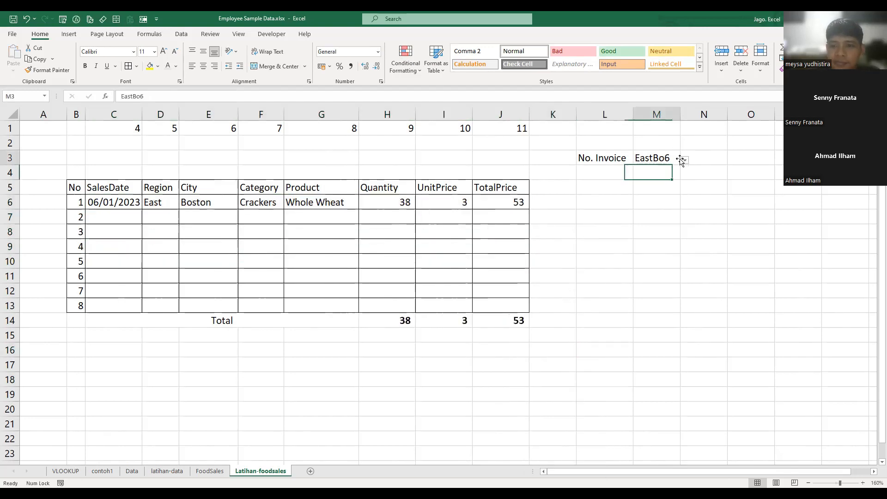
pyautogui.click(685, 160)
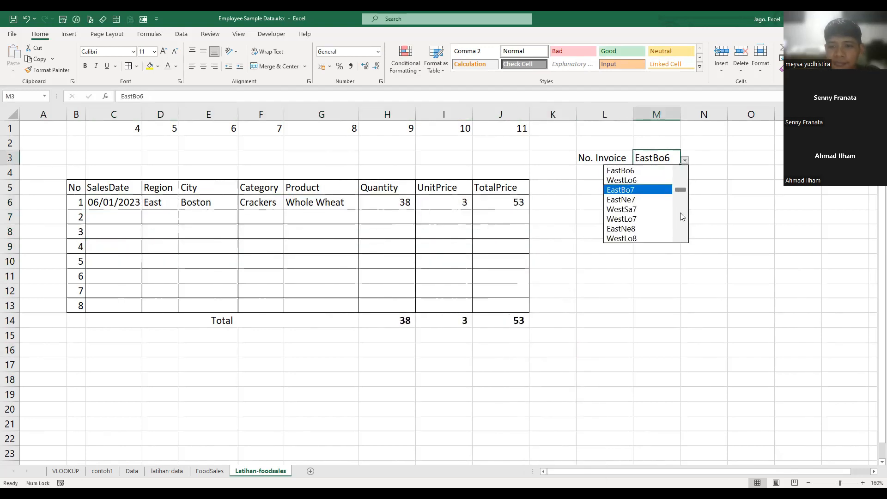
pyautogui.scroll(-5, 660, 231)
pyautogui.click(660, 231)
pyautogui.click(684, 161)
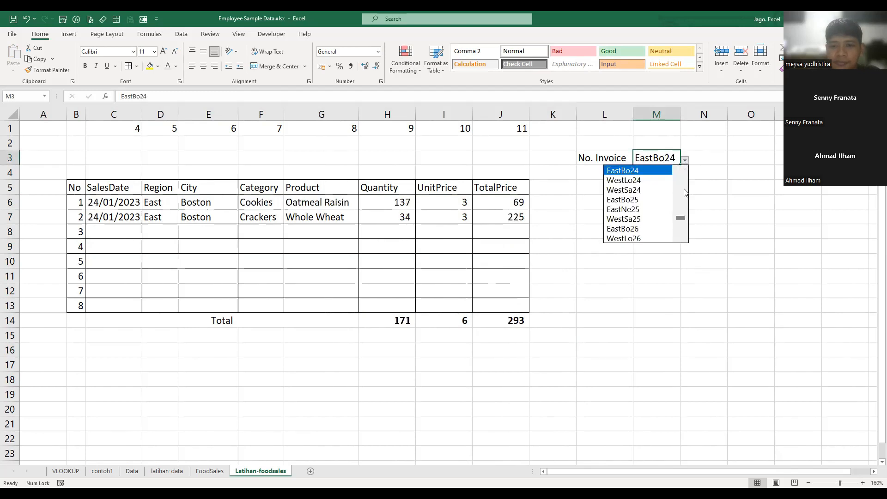
pyautogui.scroll(-5, 663, 239)
pyautogui.click(662, 239)
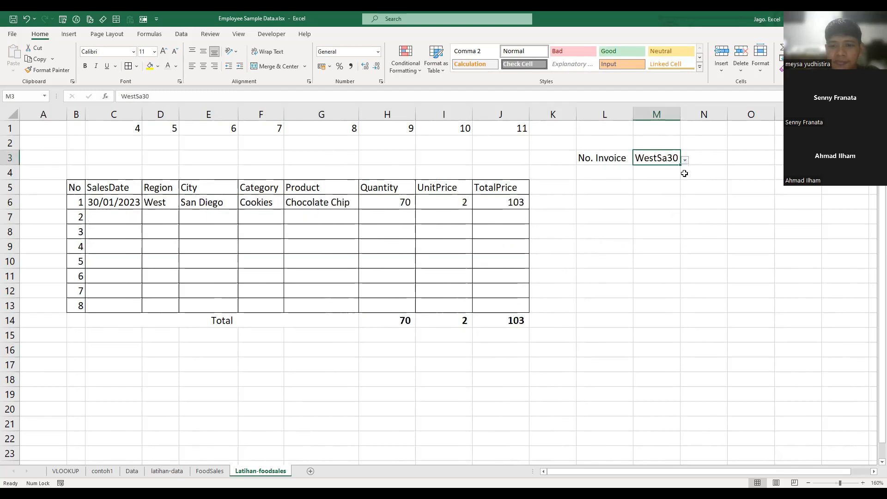
# - Choose invoice EastBo1 and then EastBo2 as the No. Invoice value in M3
pyautogui.click(685, 160)
pyautogui.moveTo(680, 225); pyautogui.dragTo(675, 163)
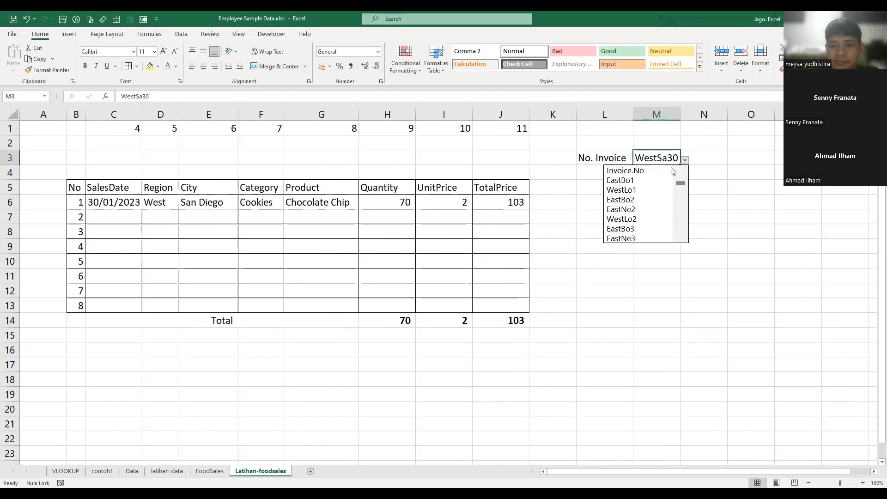
pyautogui.click(660, 180)
pyautogui.click(686, 160)
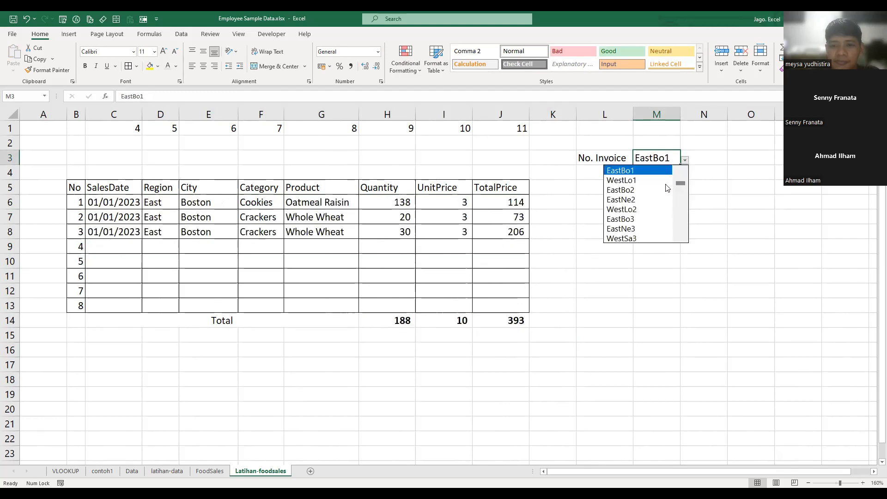
pyautogui.click(666, 190)
pyautogui.click(684, 230)
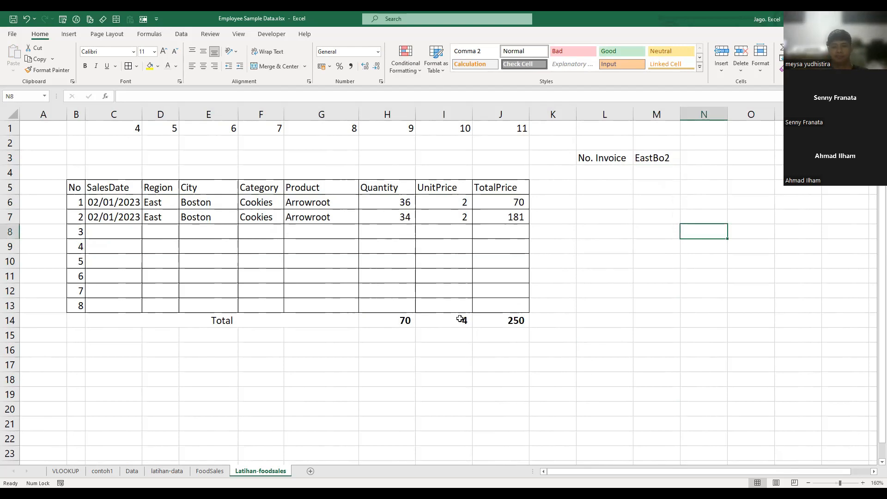
# - Move the No. Invoice label and its value from L3:M3 to D3:E3, and widen column D to fit the label
pyautogui.moveTo(616, 153); pyautogui.dragTo(660, 152)
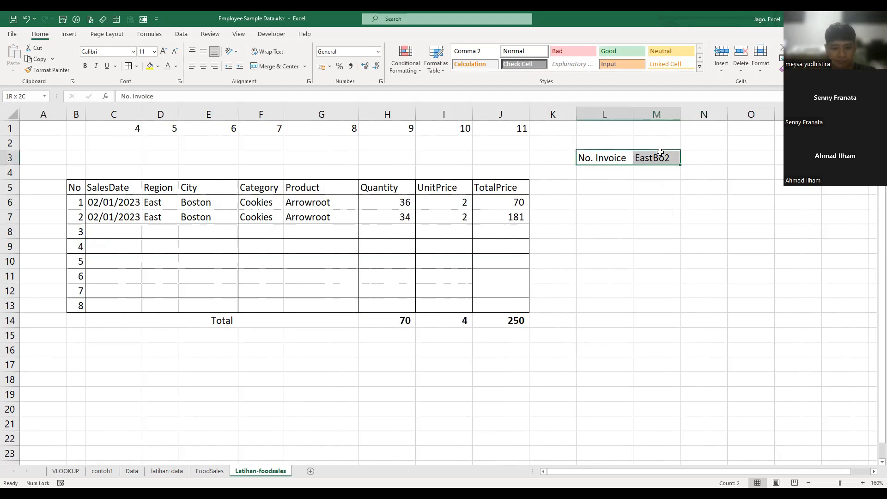
pyautogui.hotkey('ctrl', 'c')
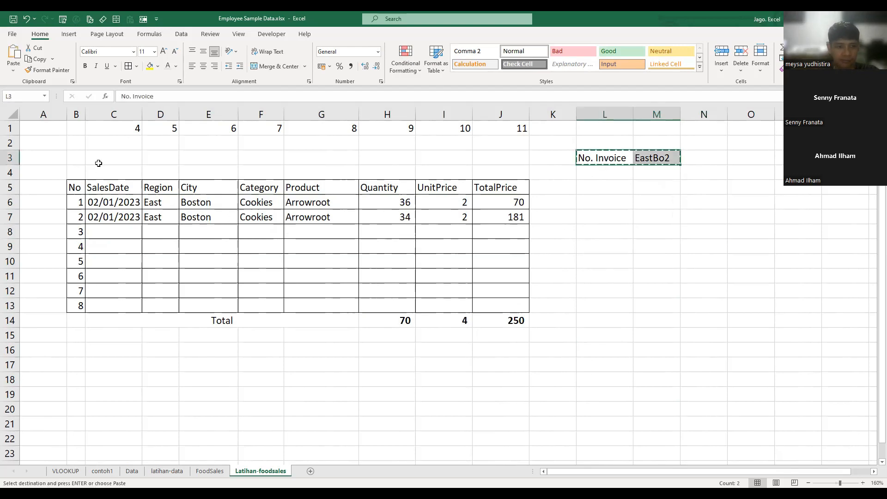
pyautogui.click(164, 158)
pyautogui.hotkey('ctrl', 'v')
pyautogui.hotkey('ctrl', 'q')
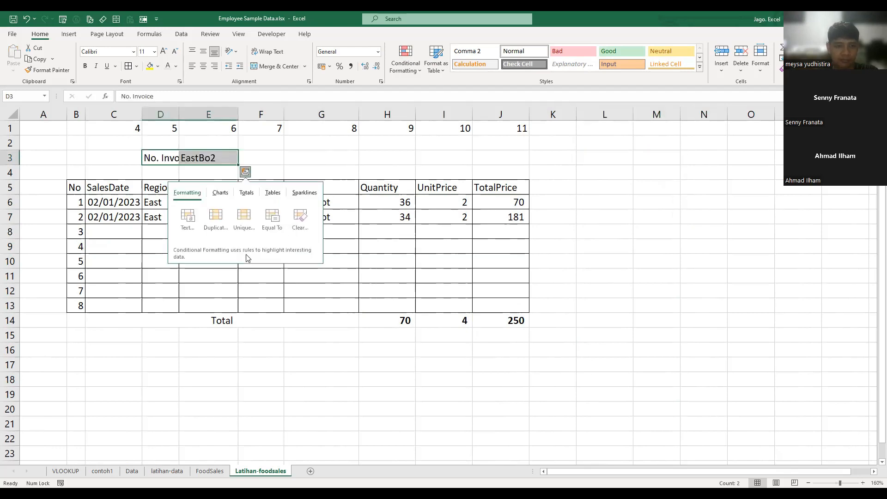
pyautogui.click(415, 273)
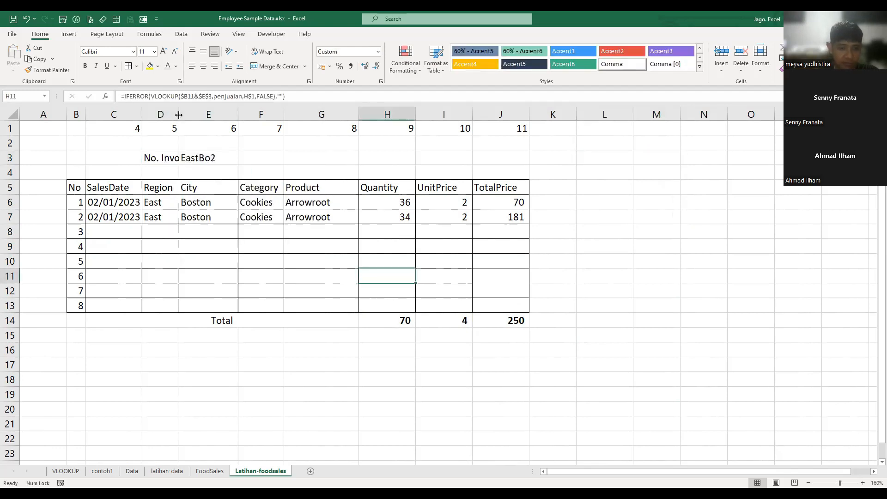
pyautogui.click(318, 239)
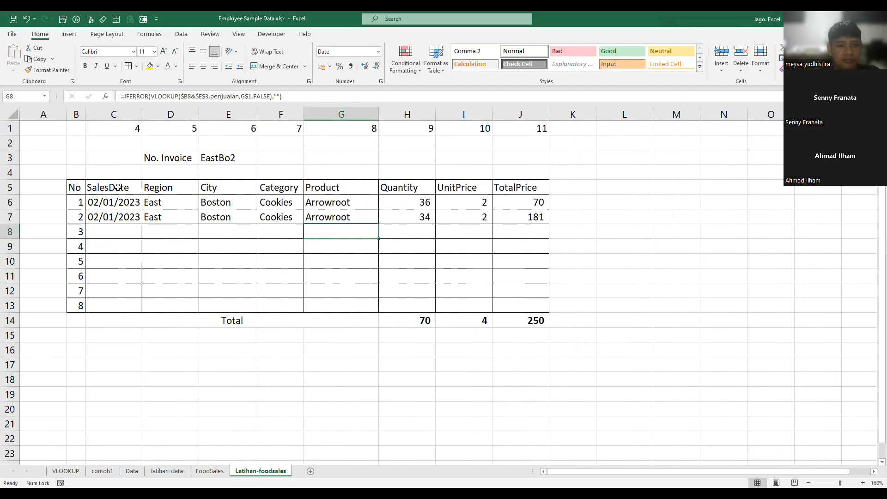
# - Enter the label Sales Date in H3 above the invoice table
pyautogui.click(418, 155)
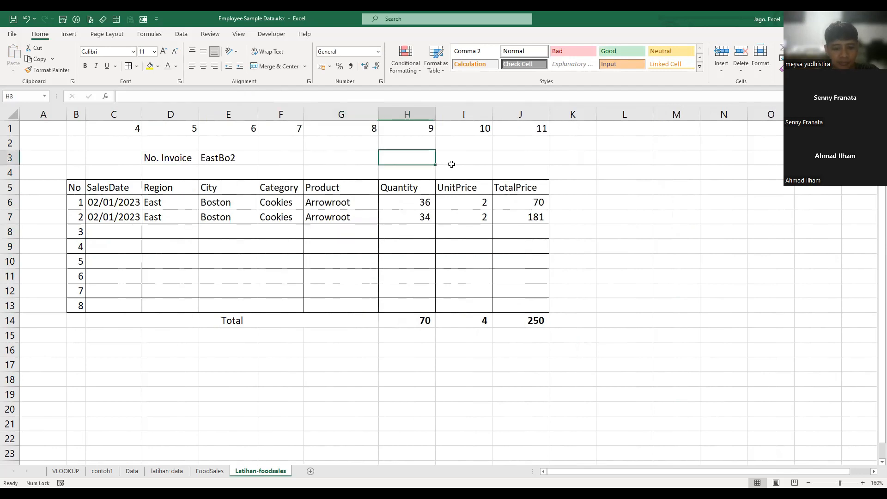
pyautogui.write('Sales Date')
pyautogui.press('Return')
# - Copy the text of the IFERROR VLOOKUP formula in C6 and enter it unchanged in I3, next to the Sales Date label
pyautogui.press('Left')
pyautogui.press('Left')
pyautogui.press('Left')
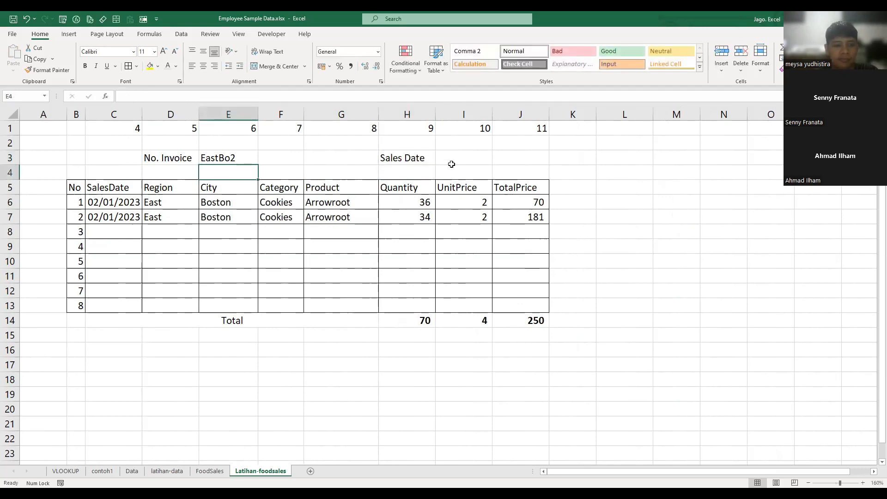
pyautogui.press('Left')
pyautogui.press('Left')
pyautogui.press('Down')
pyautogui.press('Down')
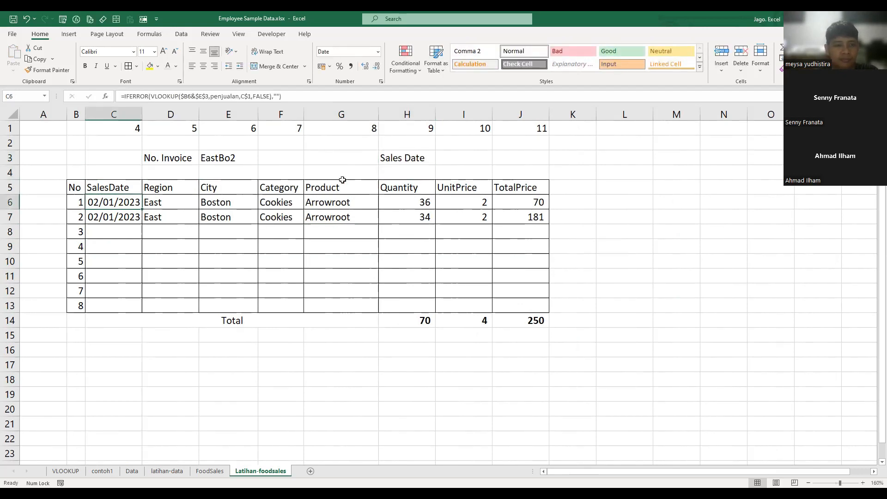
pyautogui.click(297, 98)
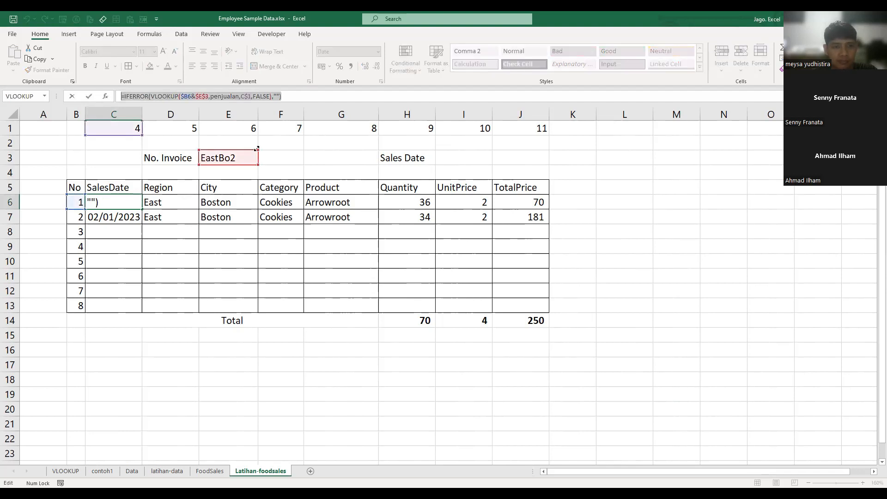
pyautogui.click(458, 158)
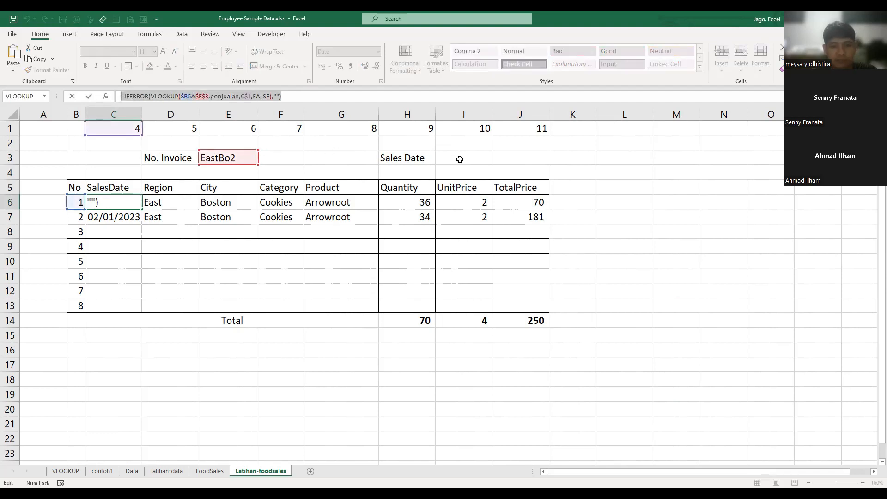
pyautogui.click(257, 97)
pyautogui.hotkey('ctrl', 'v')
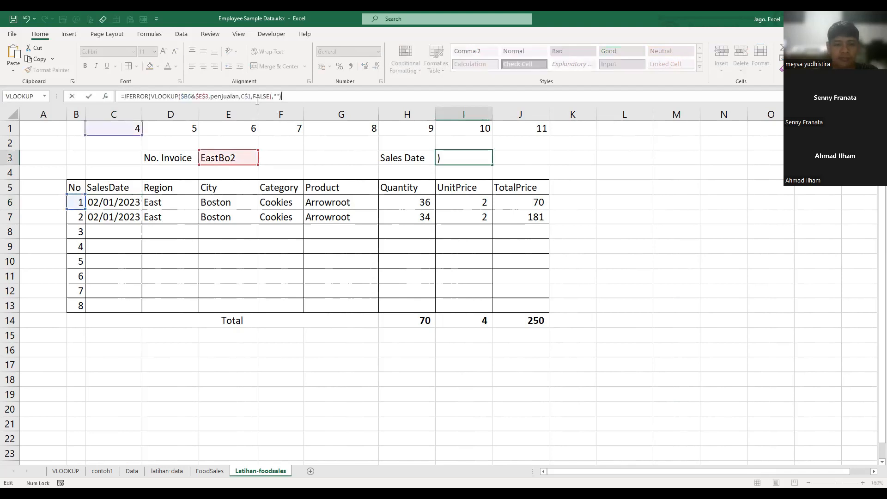
pyautogui.press('Return')
# - Format the Sales Date value in I3 as Short Date
pyautogui.click(125, 203)
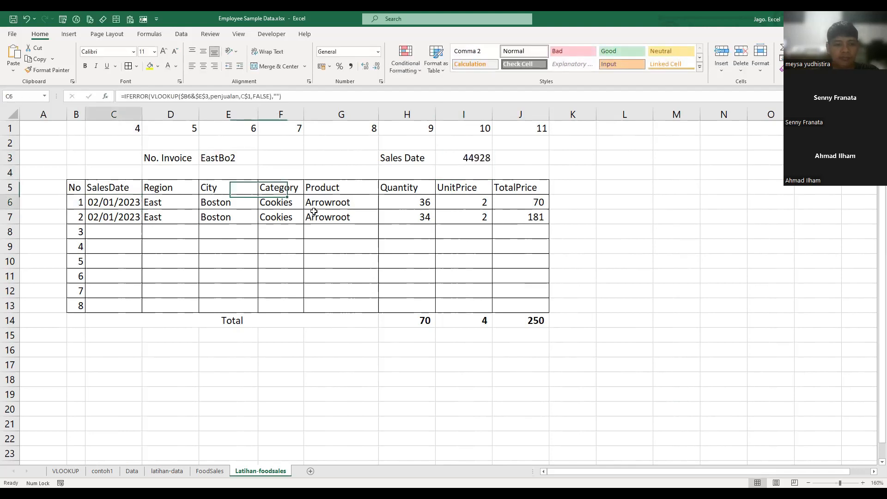
pyautogui.click(468, 162)
pyautogui.click(378, 52)
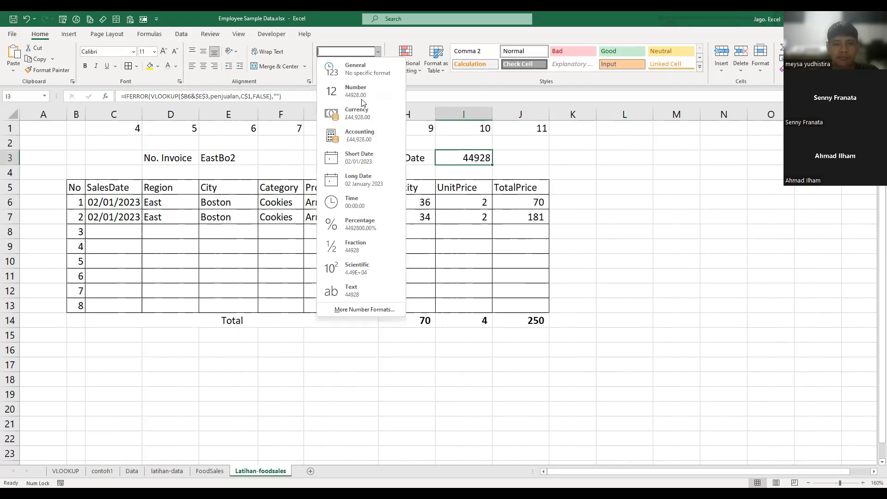
pyautogui.click(372, 162)
pyautogui.click(323, 265)
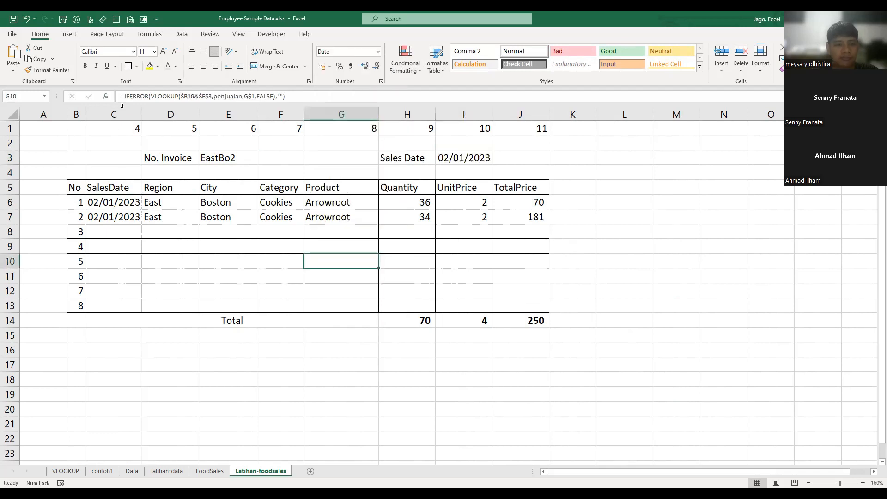
# - Delete the SalesDate column C and replace the broken column reference in the H3 VLOOKUP formula with 4
pyautogui.click(124, 114)
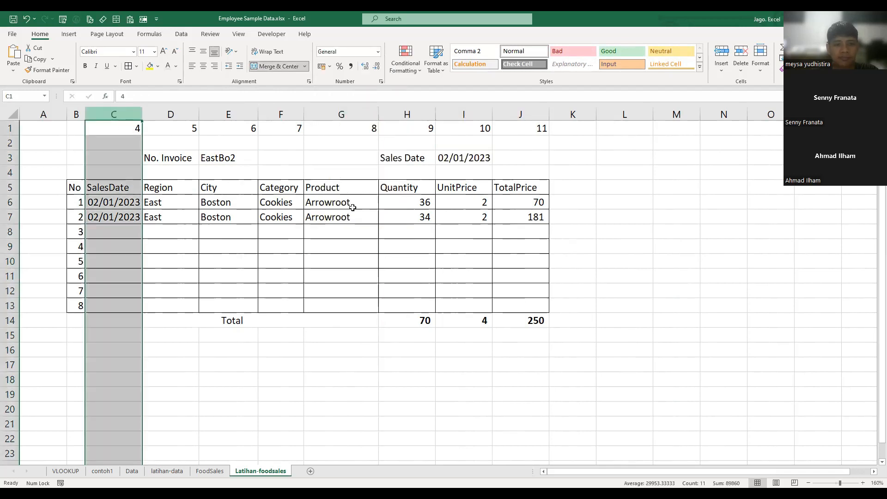
pyautogui.hotkey('ctrl', '-')
pyautogui.click(413, 160)
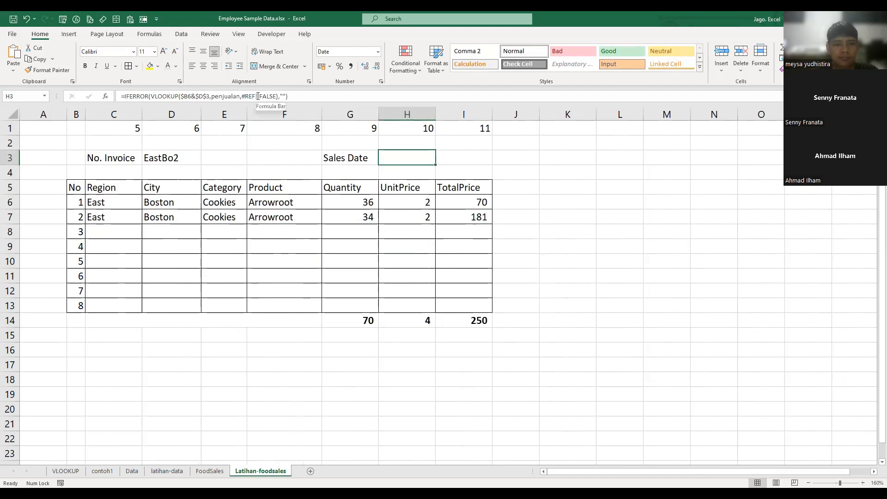
pyautogui.moveTo(258, 97); pyautogui.dragTo(240, 98)
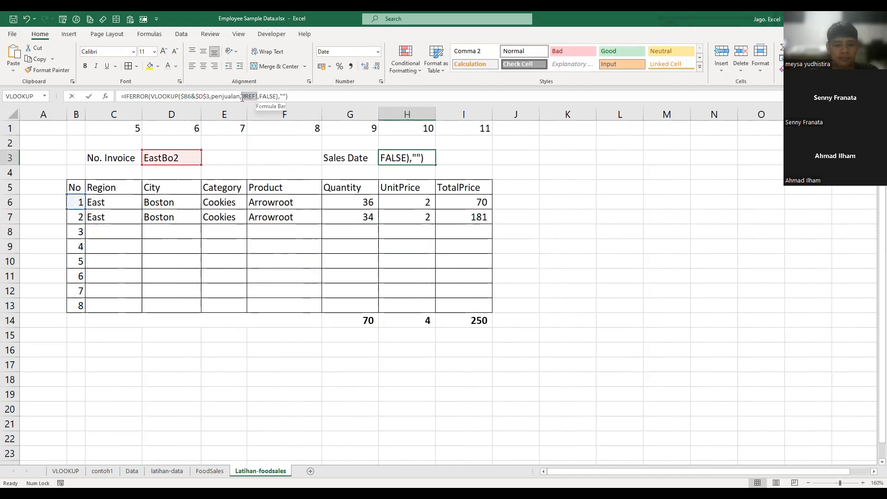
pyautogui.write('4')
pyautogui.press('Return')
pyautogui.click(612, 261)
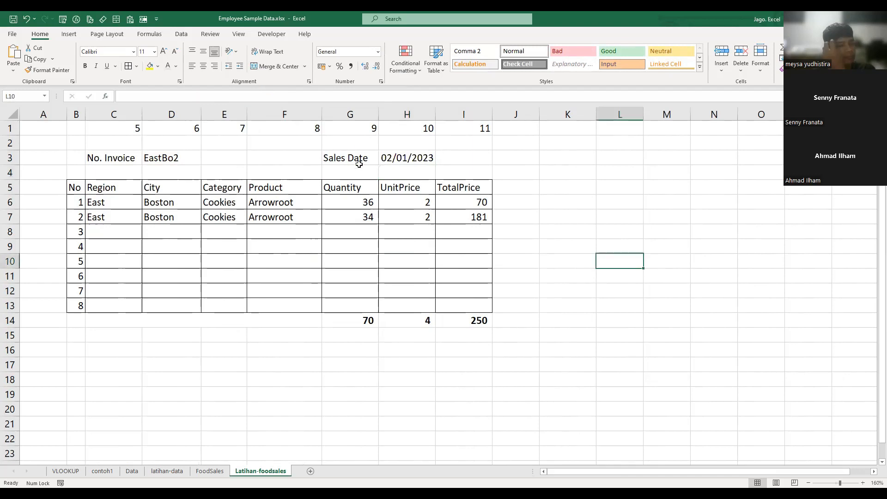
# - Format the Sales Date value in H3 as Long Date
pyautogui.click(408, 160)
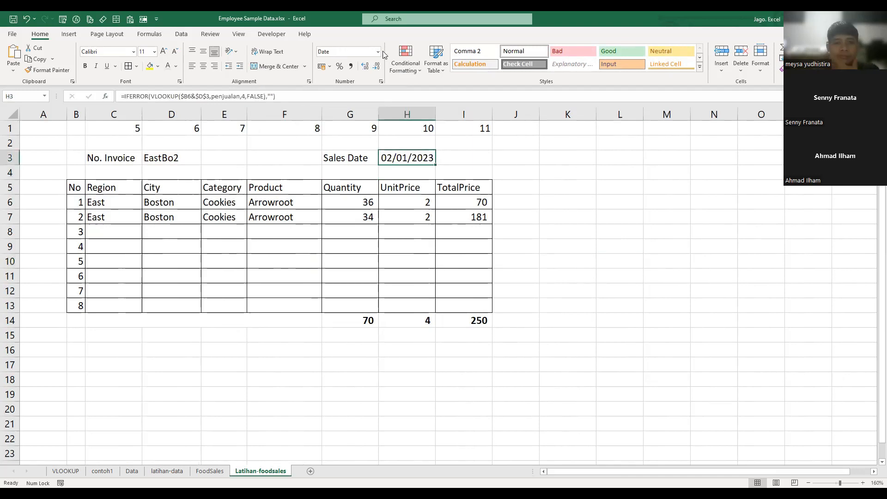
pyautogui.click(378, 52)
pyautogui.click(365, 172)
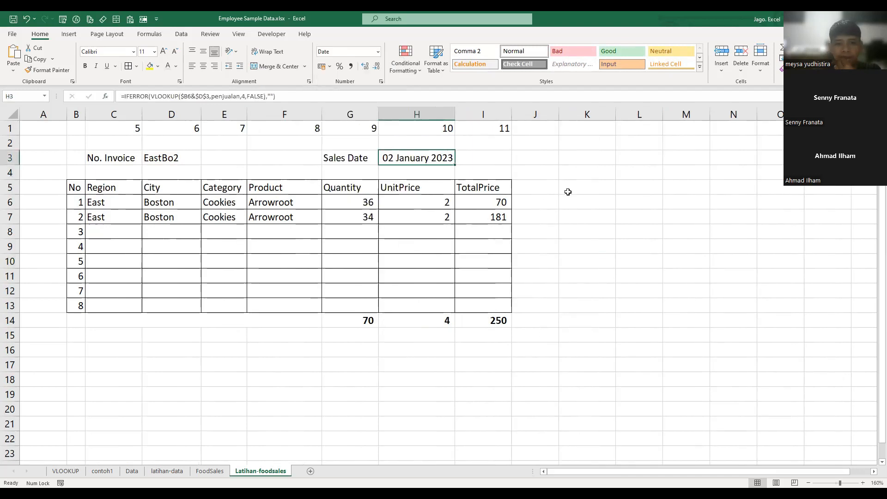
pyautogui.click(568, 191)
# - Try merging and centering the Sales Date value across H3:I3, and undo the merge
pyautogui.moveTo(436, 159); pyautogui.dragTo(484, 157)
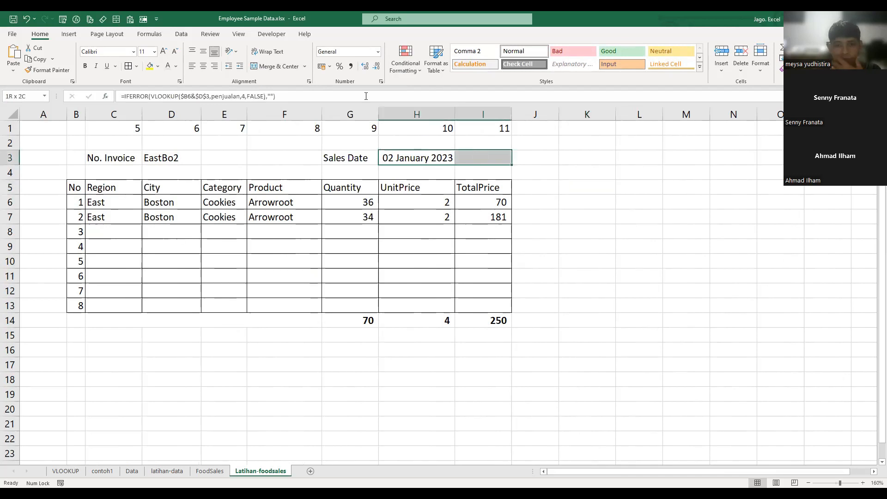
pyautogui.click(276, 66)
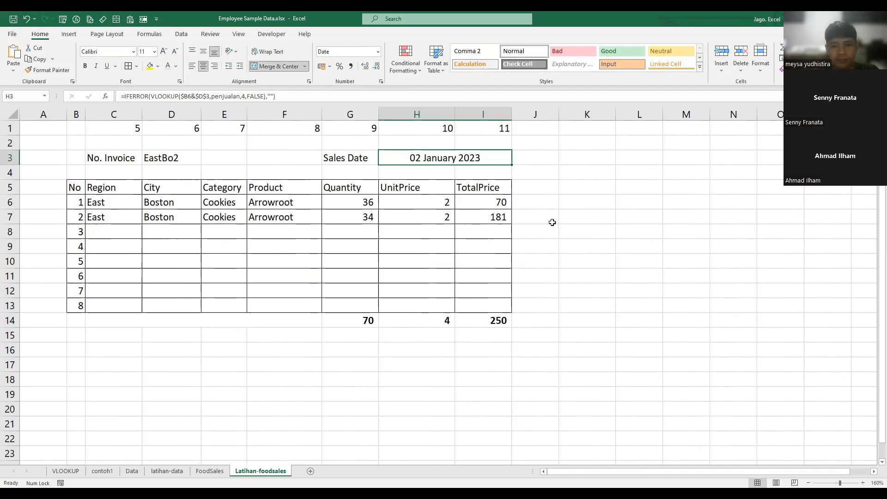
pyautogui.hotkey('ctrl', 'z')
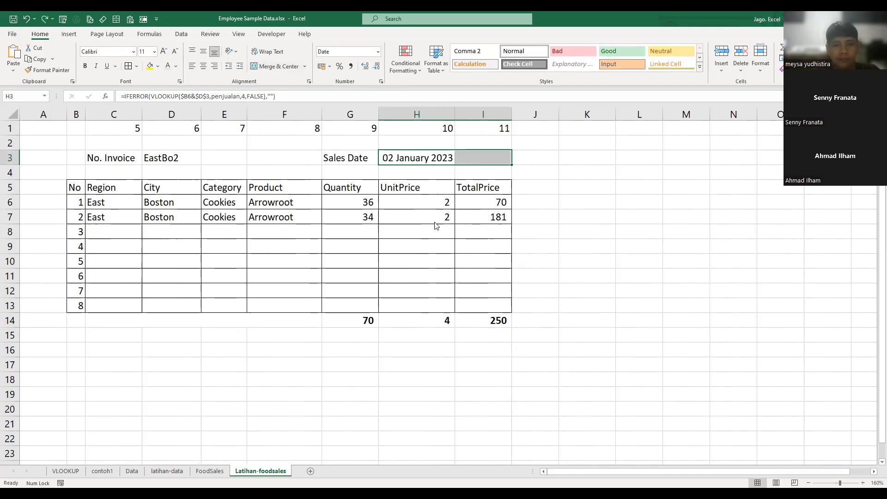
# - Set the horizontal alignment of H3:I3 to Center Across Selection
pyautogui.hotkey('ctrl', '1')
pyautogui.click(339, 133)
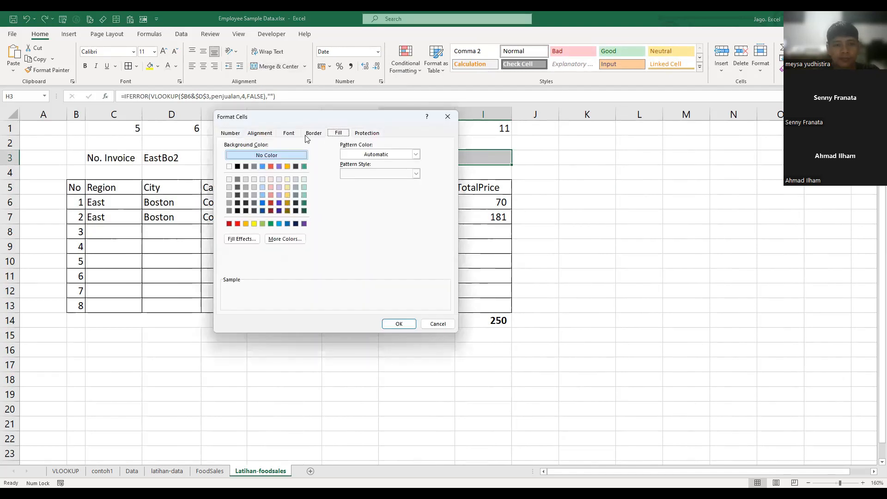
pyautogui.click(259, 133)
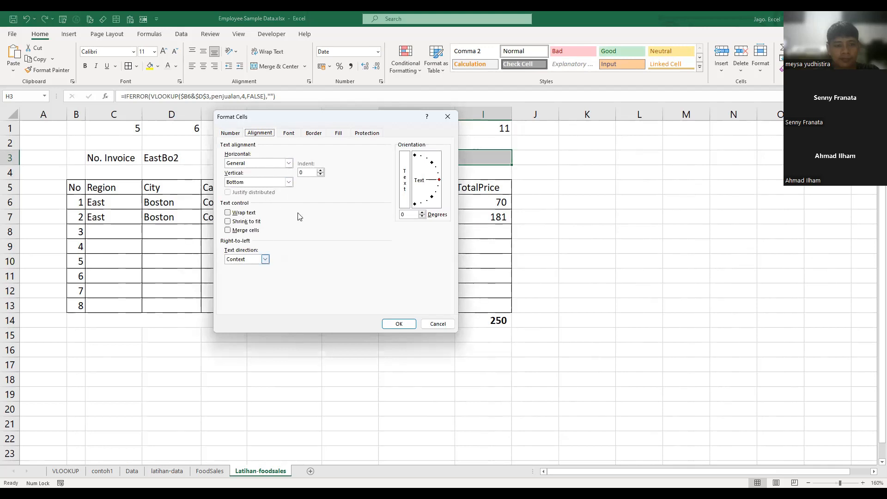
pyautogui.click(265, 259)
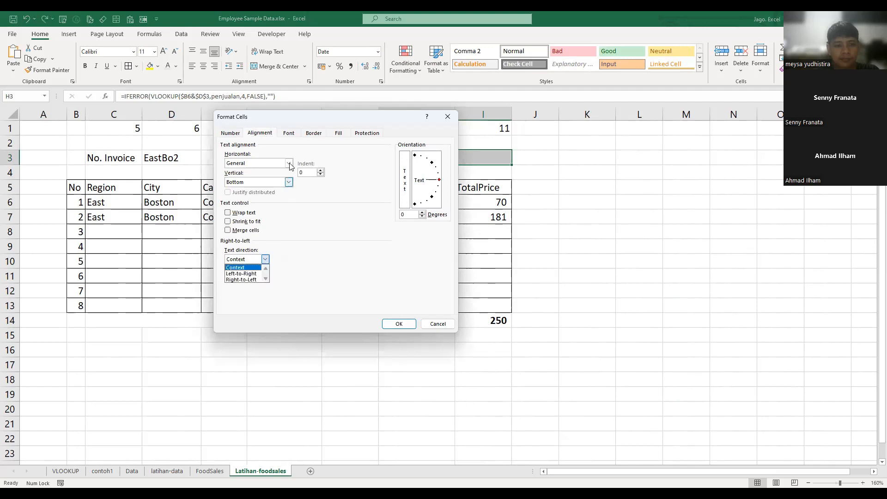
pyautogui.click(289, 164)
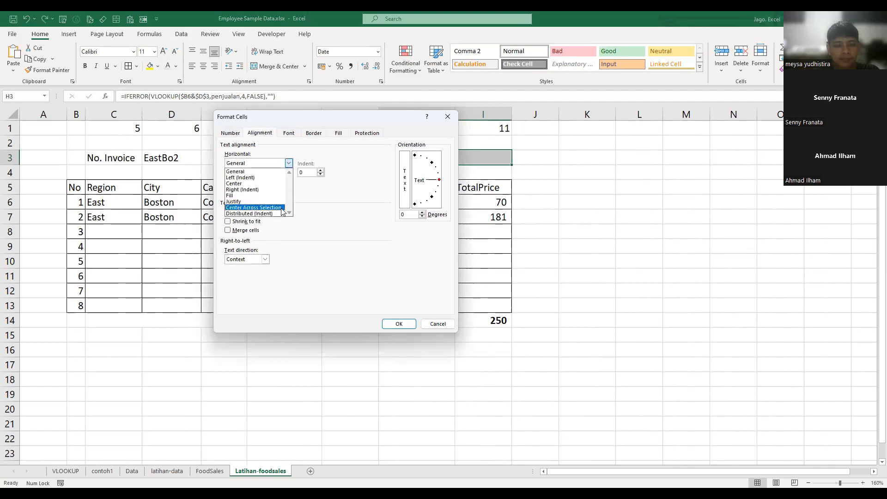
pyautogui.click(280, 209)
pyautogui.click(407, 325)
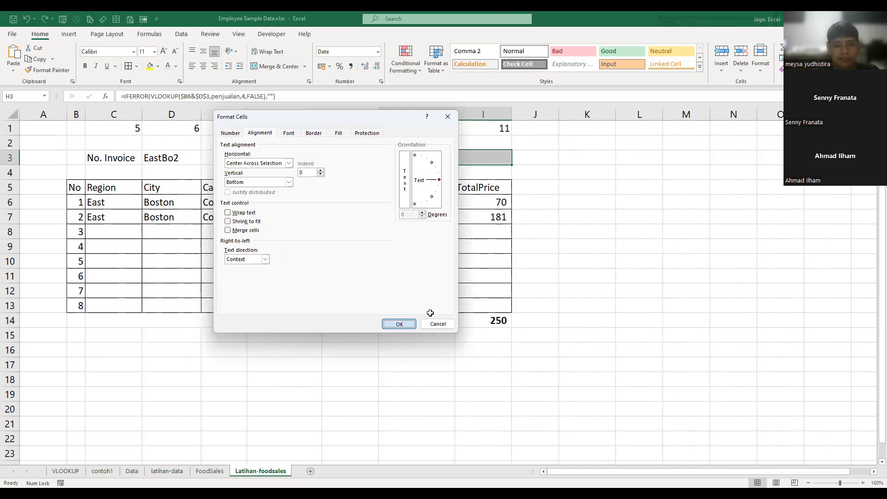
pyautogui.click(584, 261)
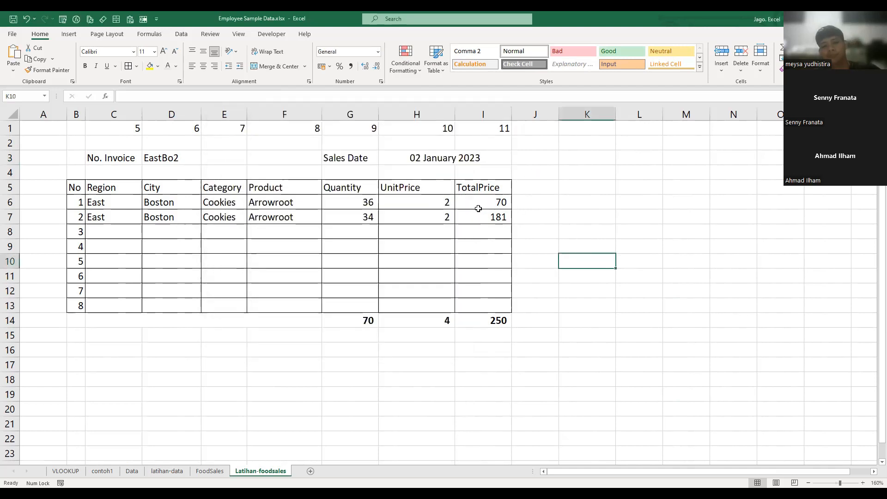
# - Autofit the width of the UnitPrice column H and italicize the Sales Date label in G3
pyautogui.doubleClick(455, 106)
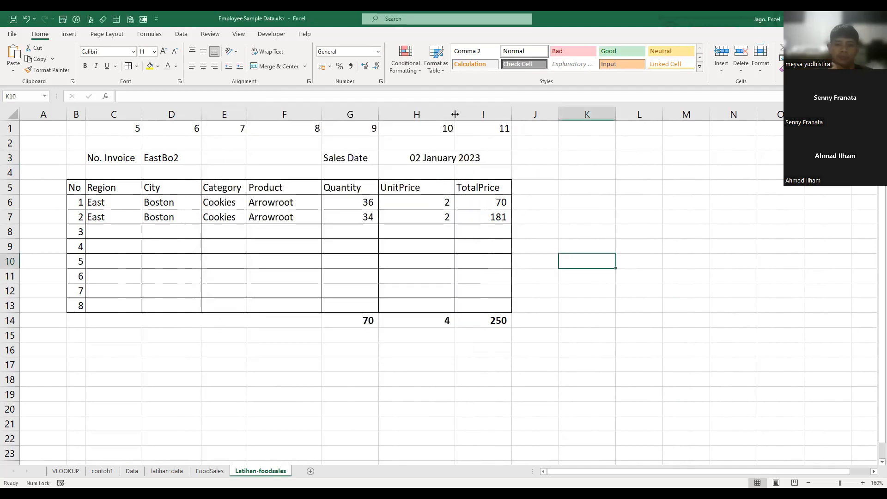
pyautogui.click(561, 220)
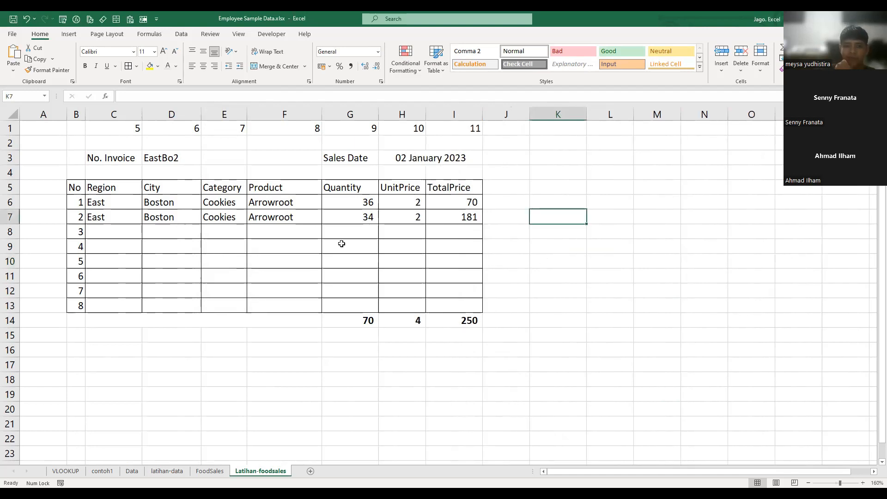
pyautogui.click(350, 158)
pyautogui.hotkey('ctrl', 'i')
pyautogui.click(627, 251)
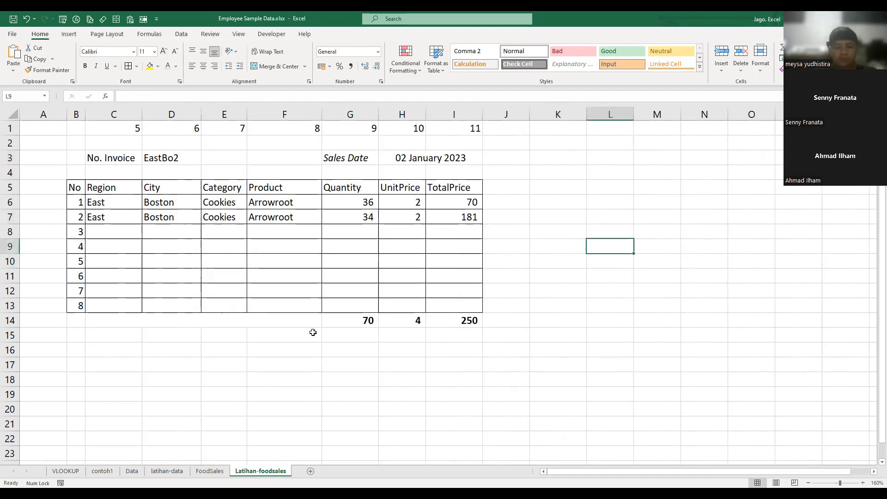
pyautogui.click(557, 221)
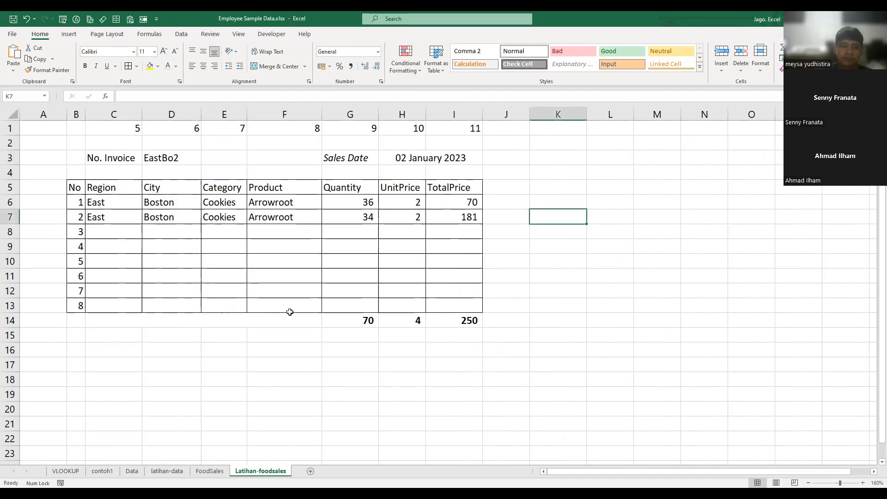
# - Make the No. Invoice value in D3 and the Sales Date value in H3 bold
pyautogui.click(171, 156)
pyautogui.hotkey('ctrl', 'b')
pyautogui.click(455, 159)
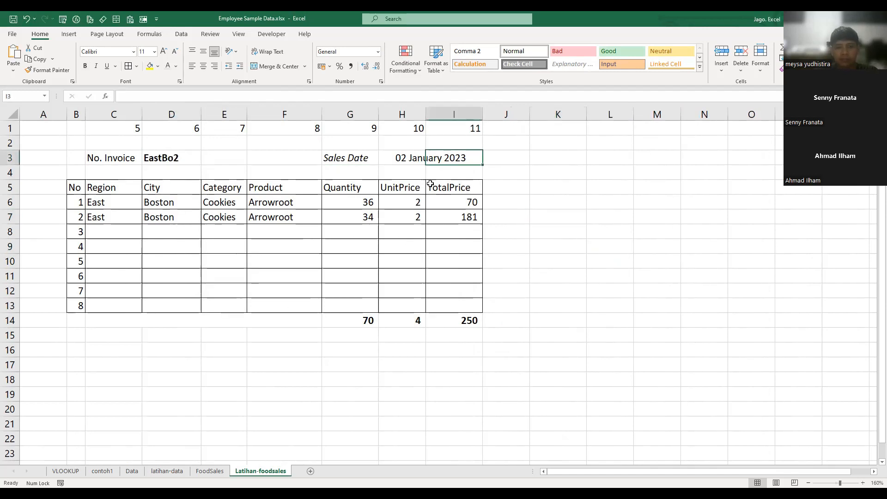
pyautogui.click(424, 156)
pyautogui.hotkey('ctrl', 'b')
pyautogui.click(544, 234)
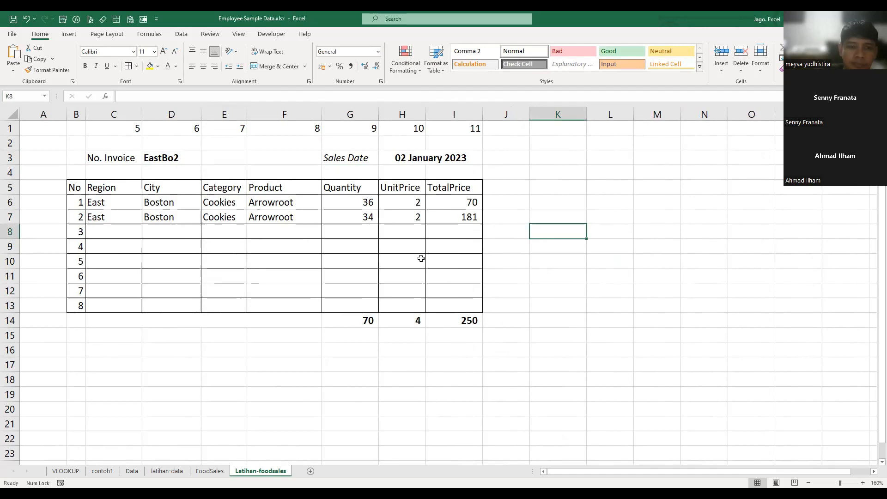
# - Make the header row B5:I5 of the invoice table bold
pyautogui.moveTo(72, 187); pyautogui.dragTo(456, 187)
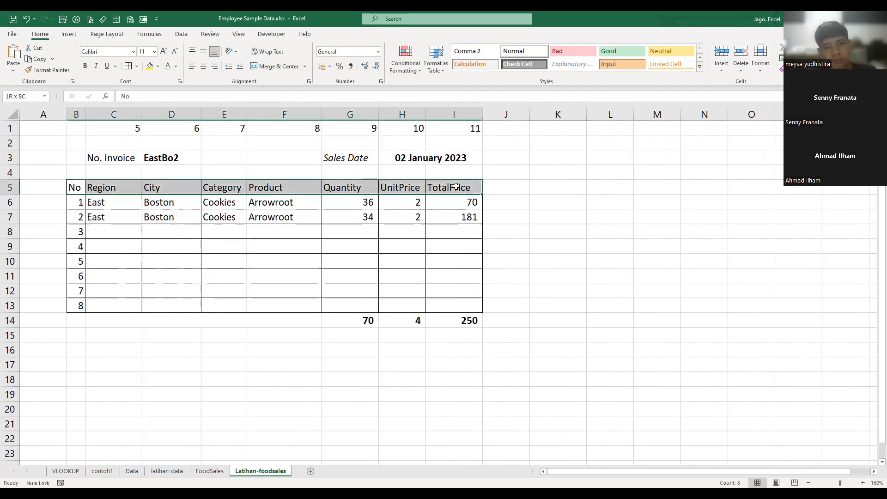
pyautogui.hotkey('ctrl', 'b')
pyautogui.click(580, 277)
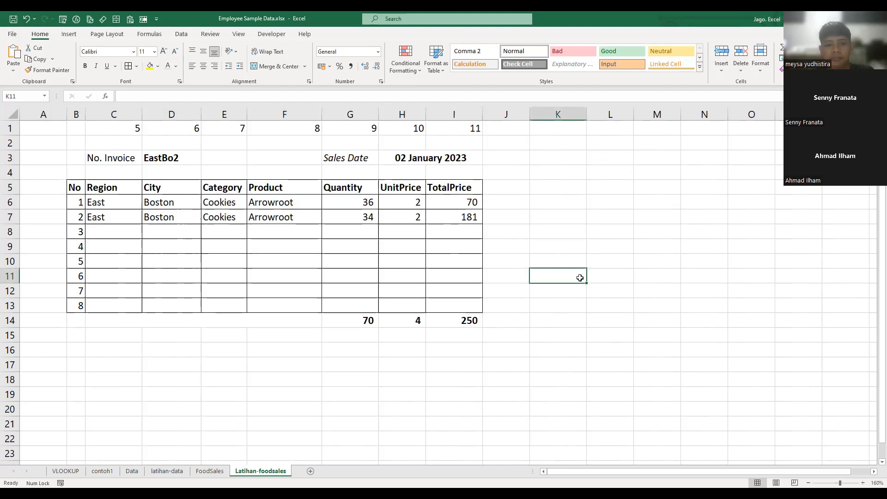
# - Test the invoice lookup by choosing WestSa3, EastBo6 and finally EastBo17 as the No. Invoice in D3
pyautogui.click(170, 156)
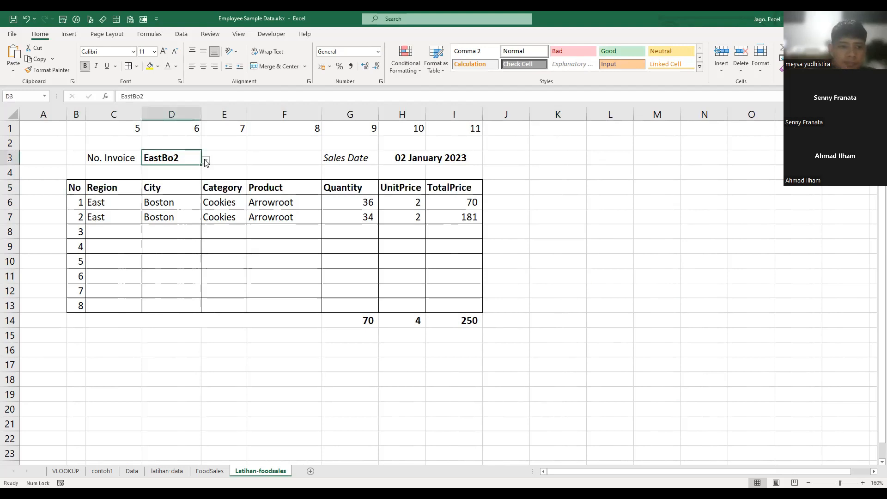
pyautogui.click(206, 160)
pyautogui.click(186, 224)
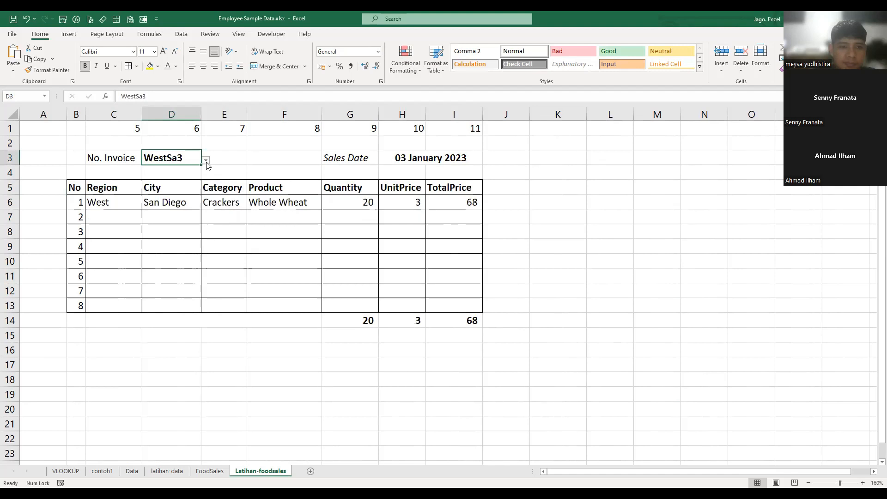
pyautogui.click(206, 160)
pyautogui.click(156, 238)
pyautogui.click(206, 160)
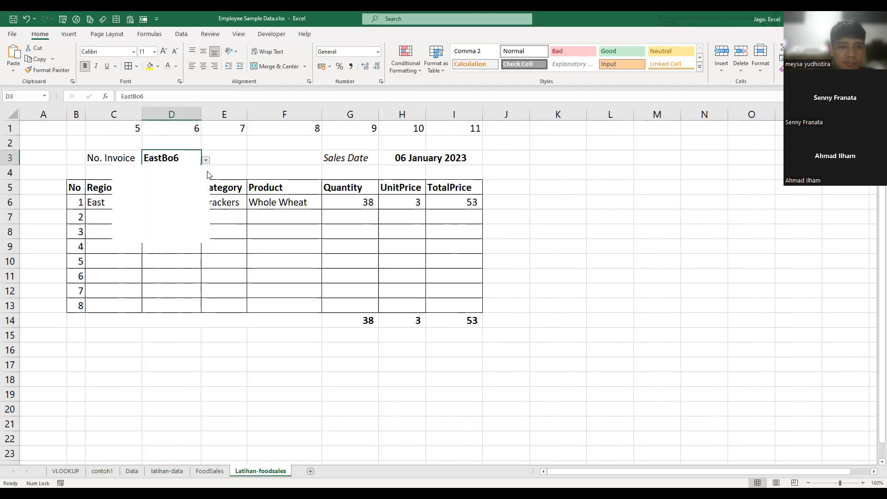
pyautogui.scroll(-5, 201, 203)
pyautogui.scroll(-7, 175, 217)
pyautogui.click(174, 218)
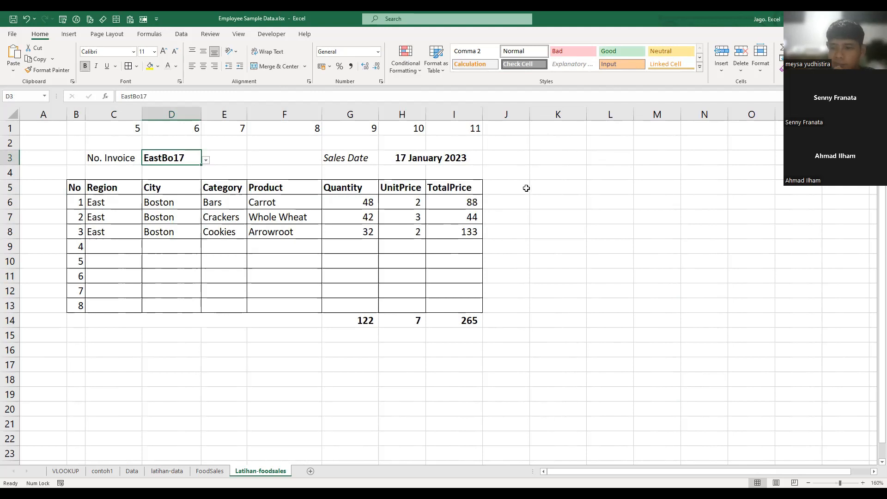
pyautogui.click(512, 195)
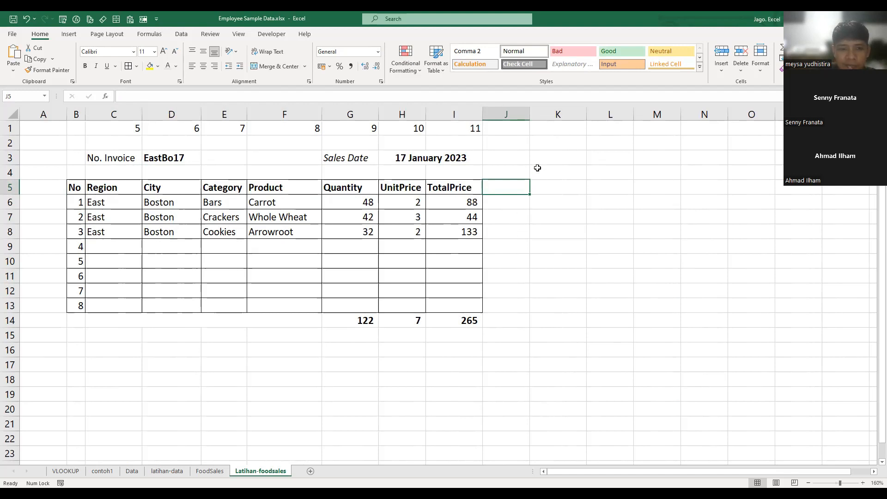
pyautogui.click(529, 154)
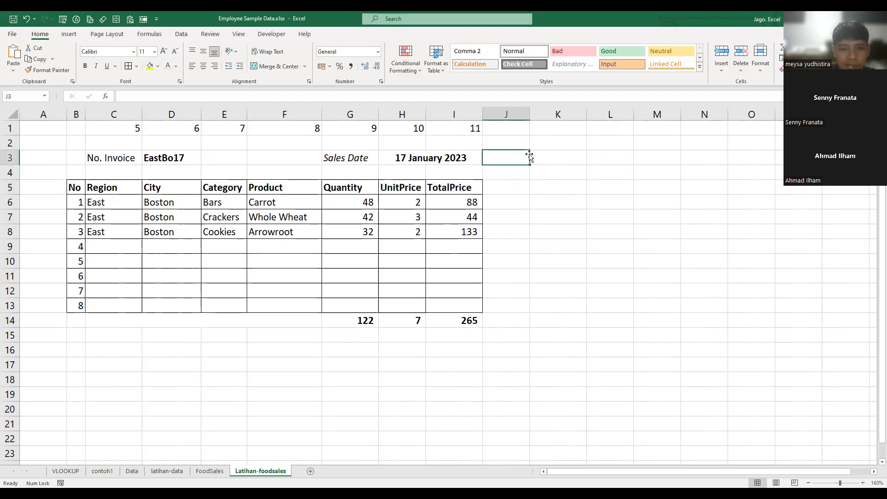
pyautogui.click(571, 247)
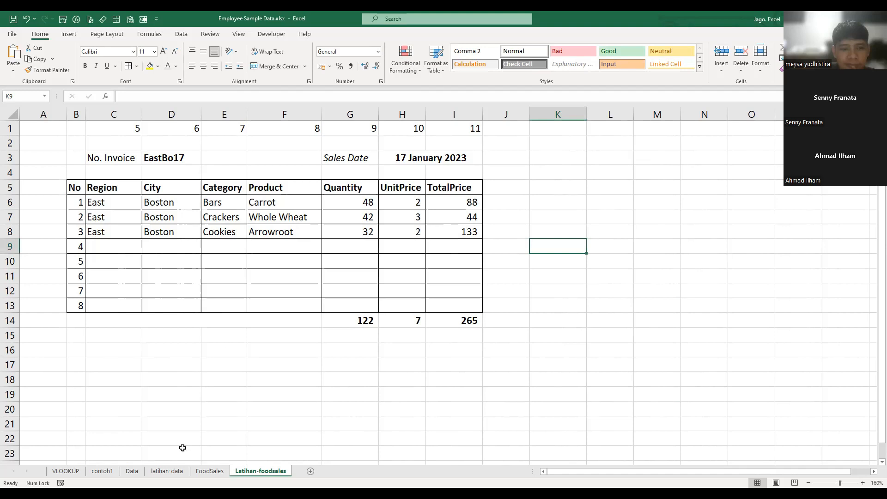
# - Enter the heading "note :" in cell K2
pyautogui.click(550, 144)
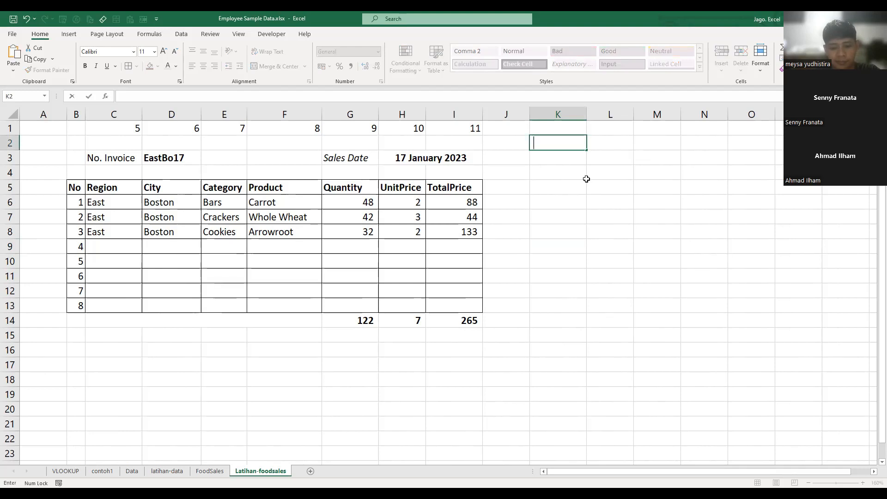
pyautogui.write('nt')
pyautogui.press('BackSpace')
pyautogui.press('BackSpace')
pyautogui.press('BackSpace')
pyautogui.write('noter')
pyautogui.press('BackSpace')
pyautogui.write(':')
pyautogui.press('Return')
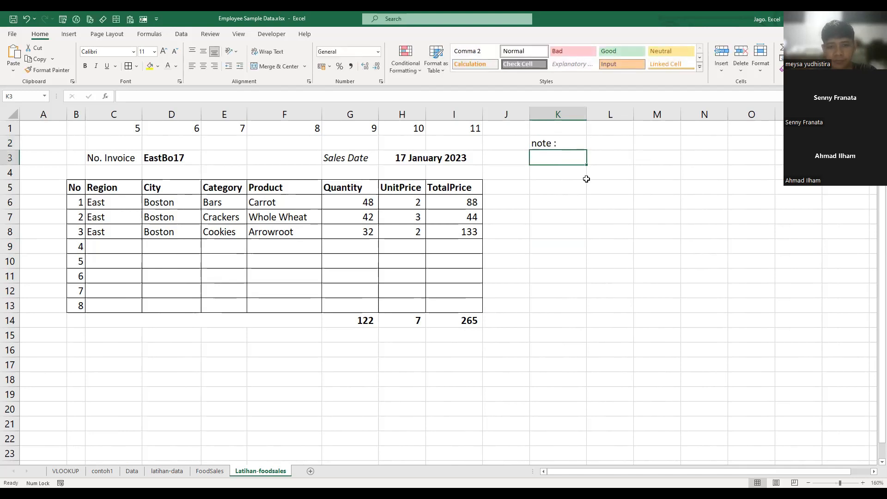
# - Enter the first note "*) ingat selalu untuk membuat baris/kolom bantuan" in K3
pyautogui.write('*)')
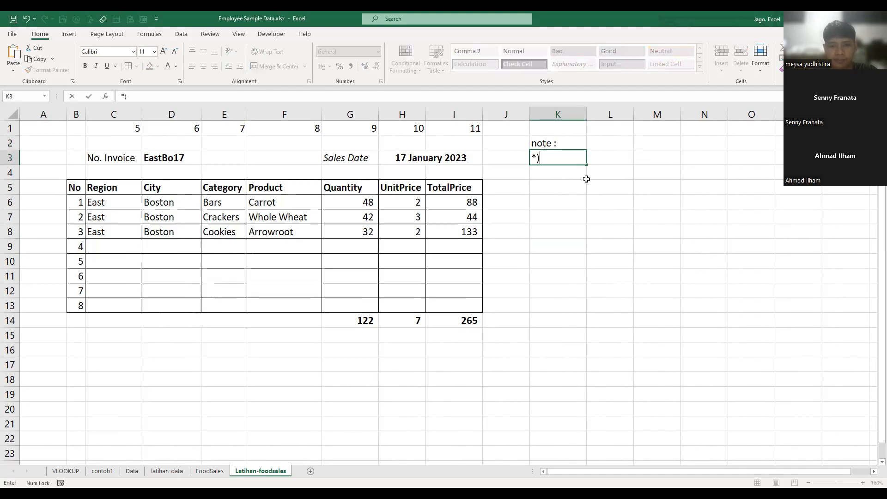
pyautogui.press('BackSpace')
pyautogui.press('BackSpace')
pyautogui.write('*) mem')
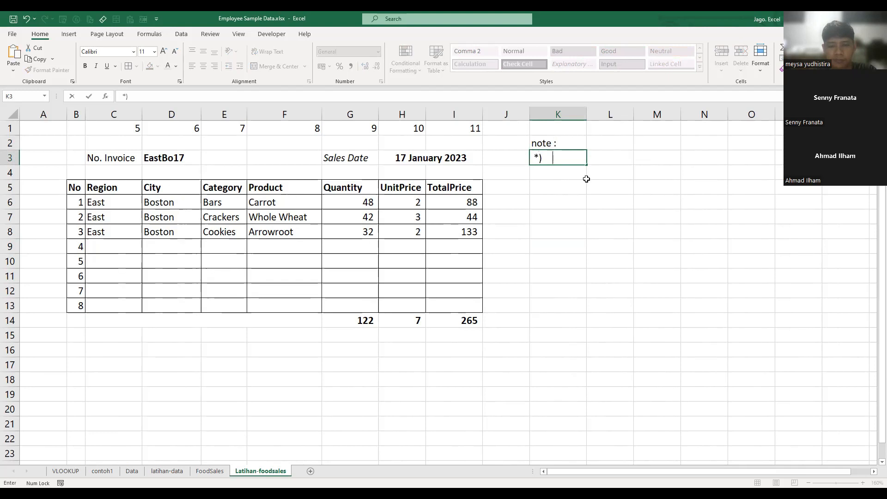
pyautogui.press('BackSpace')
pyautogui.press('BackSpace')
pyautogui.press('BackSpace')
pyautogui.write('ingat selal')
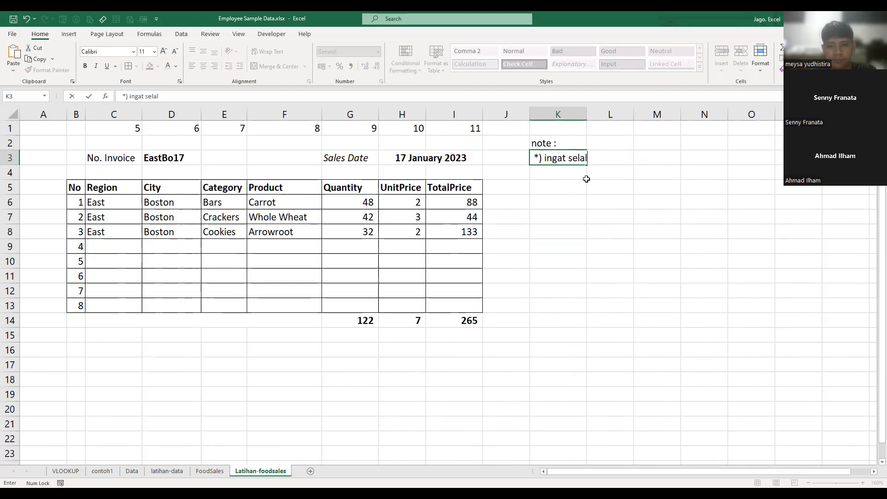
pyautogui.write('u untuk membuat')
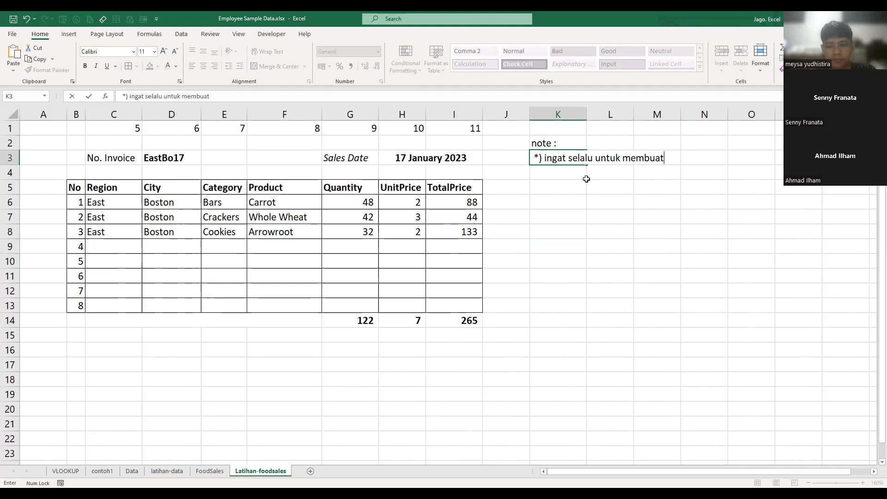
pyautogui.write(' baris/kolom bantuan')
pyautogui.press('Return')
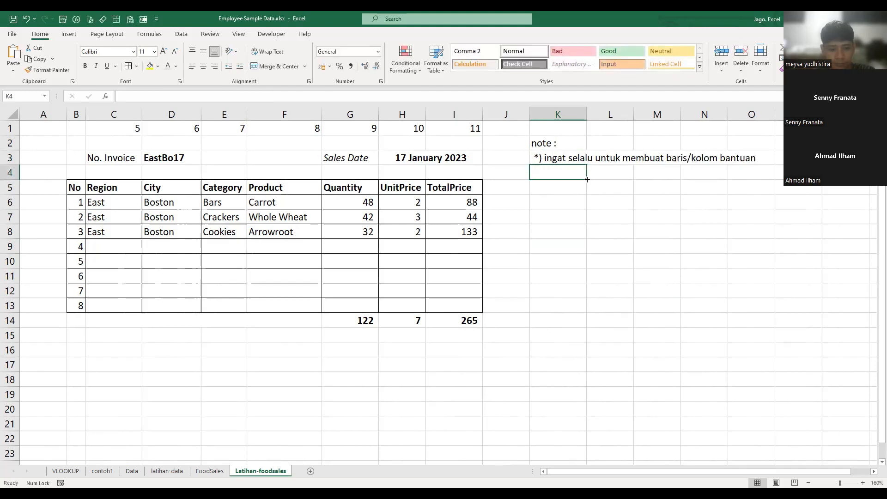
# - Enter the second note "*) kode unik diperlukan untuk kategori lebih dari 1" in K4
pyautogui.write('*')
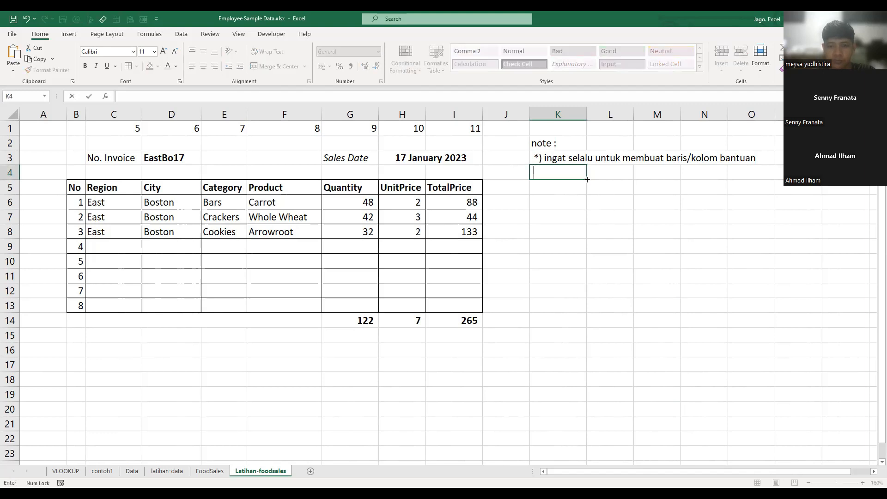
pyautogui.write(')')
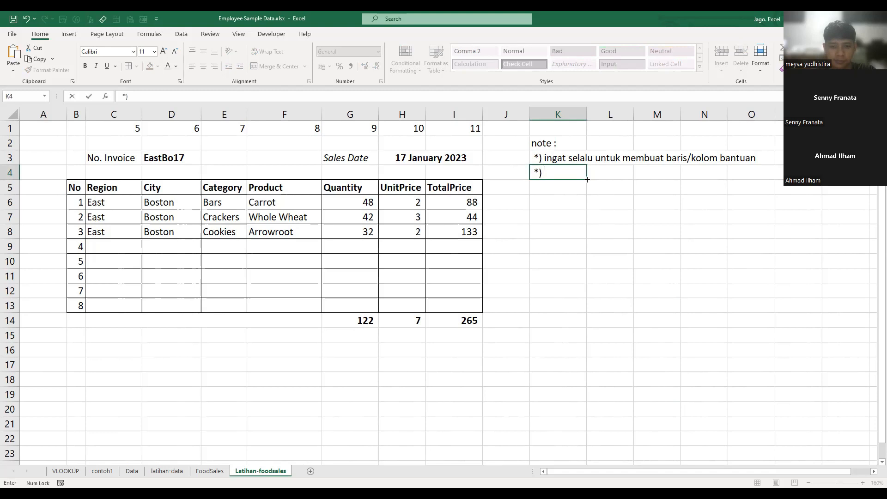
pyautogui.write(' kode unit')
pyautogui.write(' diperlukan')
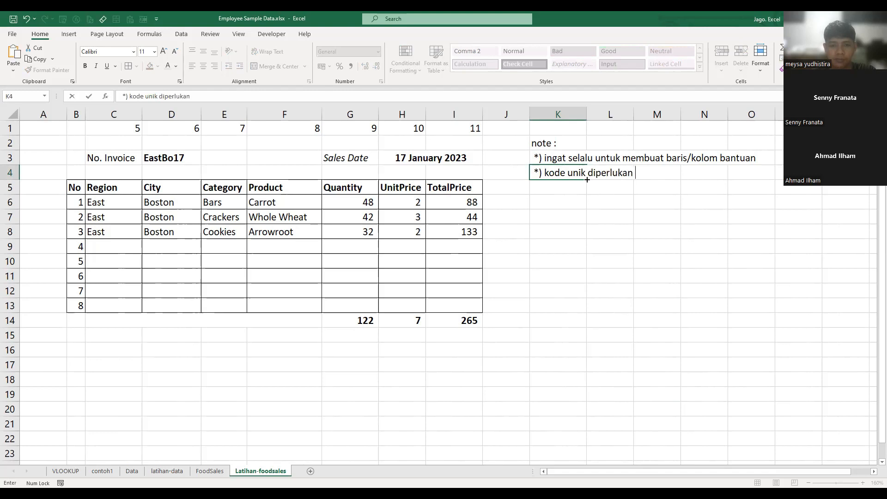
pyautogui.write(' untuk kate')
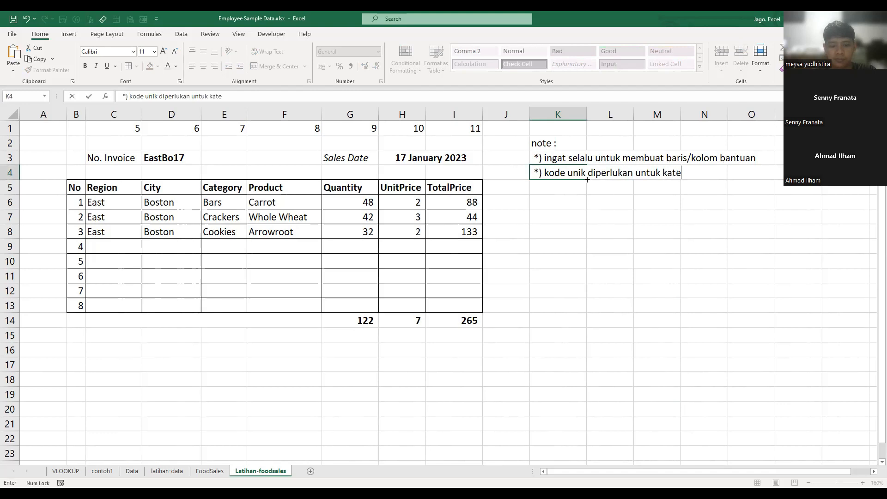
pyautogui.write('gori lebi')
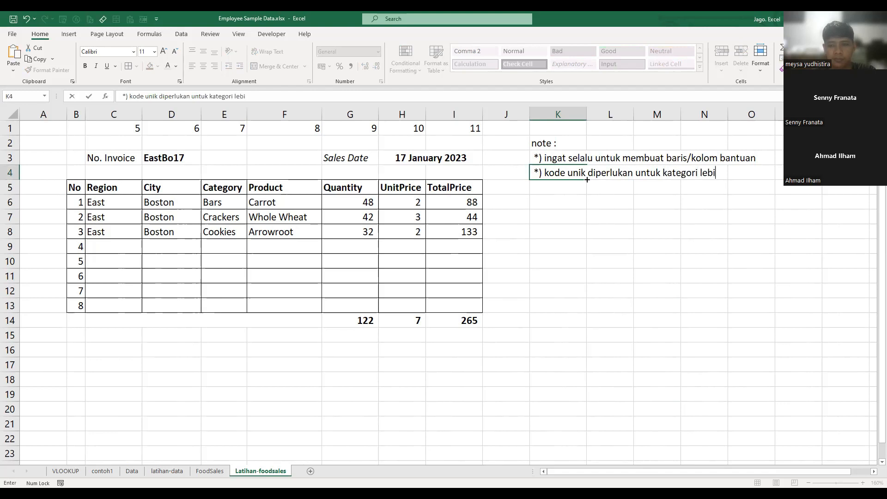
pyautogui.write('h dari 1')
pyautogui.press('Return')
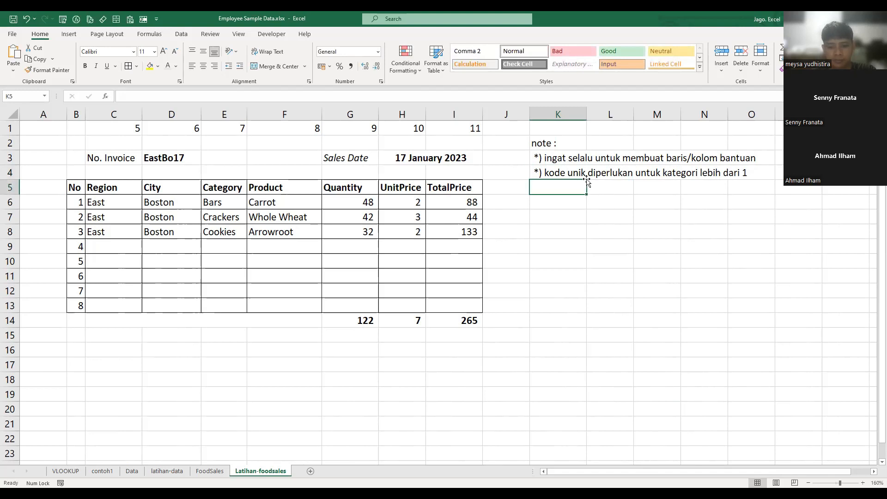
pyautogui.write('*) usahaka')
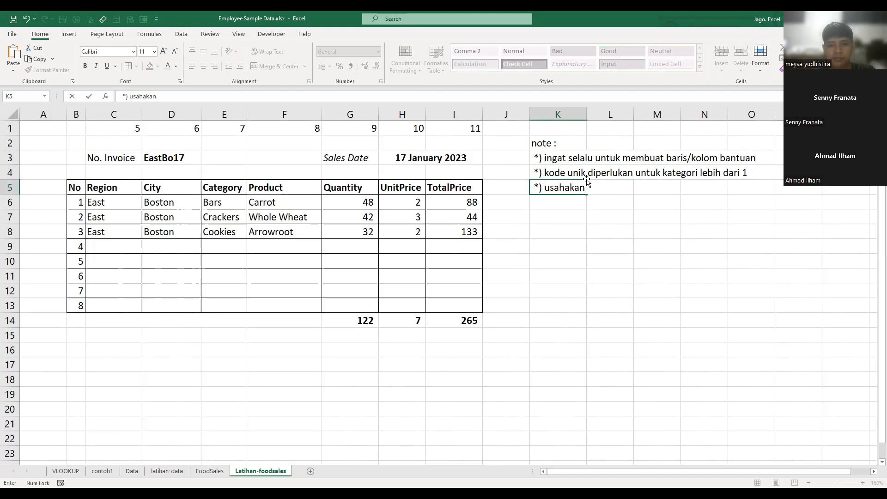
pyautogui.write('n')
pyautogui.press('Escape')
# - Center the contents of column B and set the font of the helper numbers in C1:I1 to pale grey
pyautogui.click(76, 115)
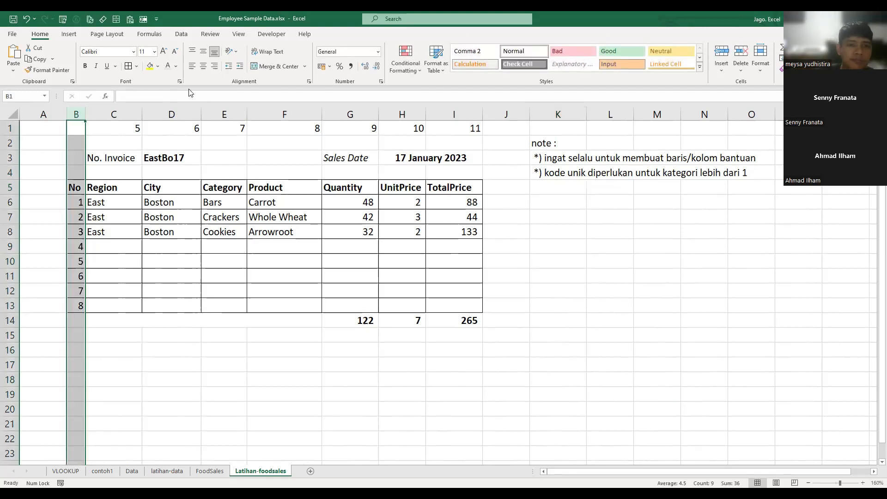
pyautogui.moveTo(128, 131); pyautogui.dragTo(461, 134)
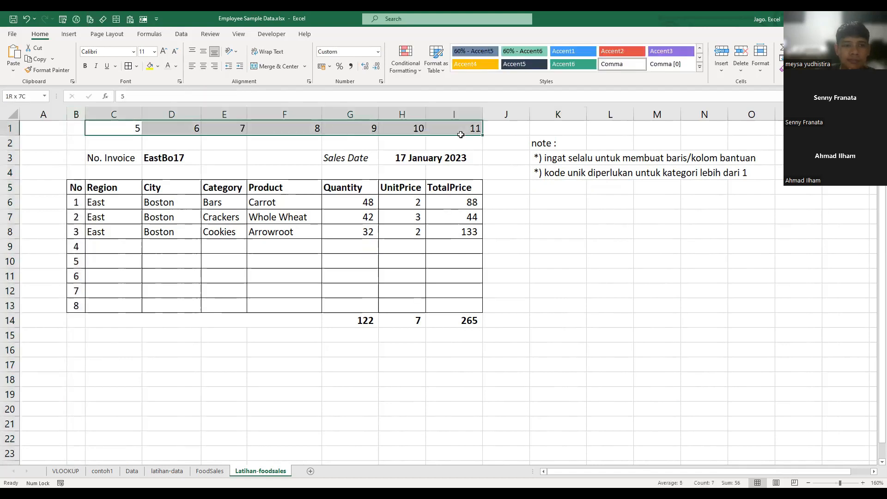
pyautogui.click(595, 285)
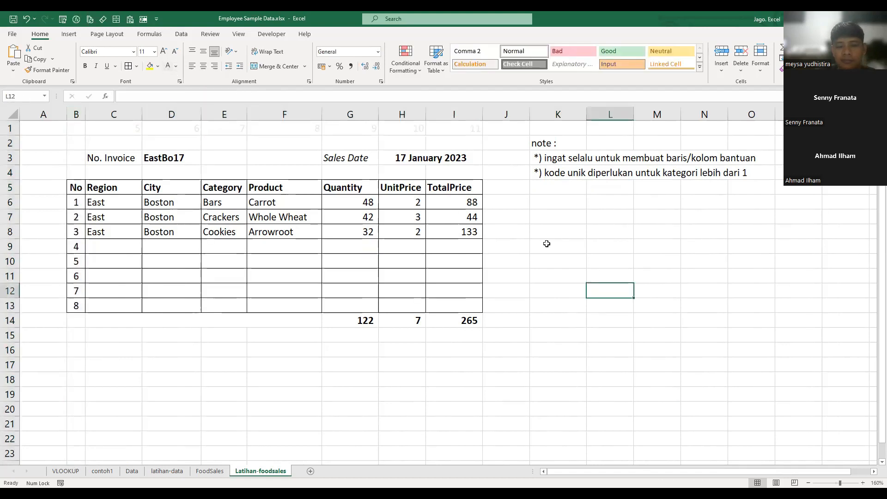
# - Enter the third note "*) usahakan menyamarkan baris/kolom bantuan agar rapih" in K5
pyautogui.click(540, 186)
pyautogui.press('F2')
pyautogui.write('*) usahakan menyamarkan baris/kolom banu')
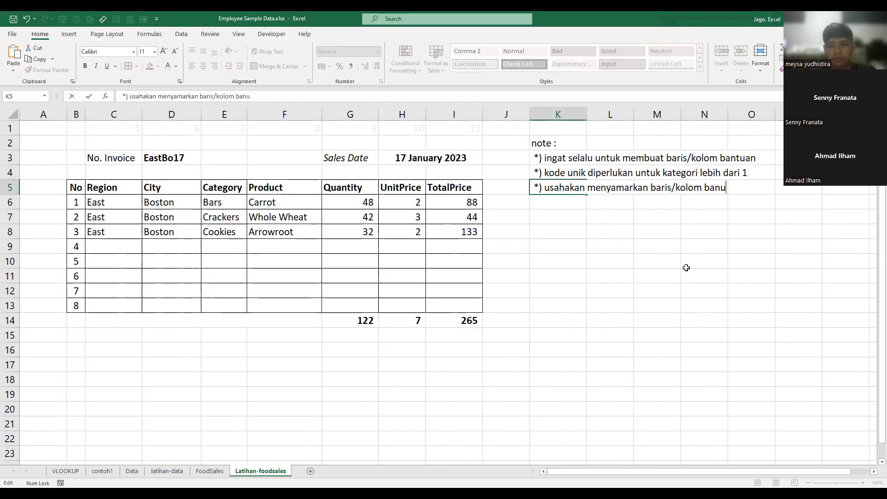
pyautogui.write('tan aar')
pyautogui.press('BackSpace')
pyautogui.press('BackSpace')
pyautogui.press('BackSpace')
pyautogui.write('gar rapih')
pyautogui.hotkey('ctrl', 'Return')
# - Try making the note in K5 bold, and undo the bold formatting
pyautogui.hotkey('ctrl', 'b')
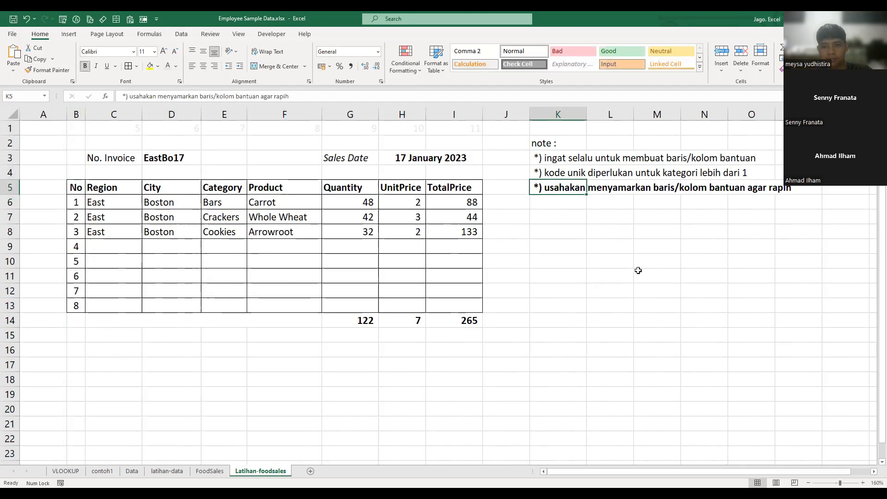
pyautogui.hotkey('ctrl', 'z')
pyautogui.click(647, 283)
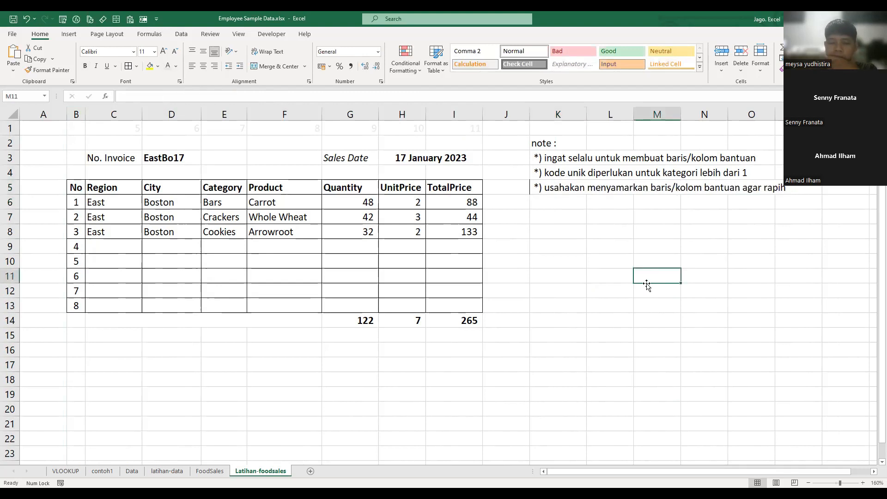
pyautogui.click(264, 323)
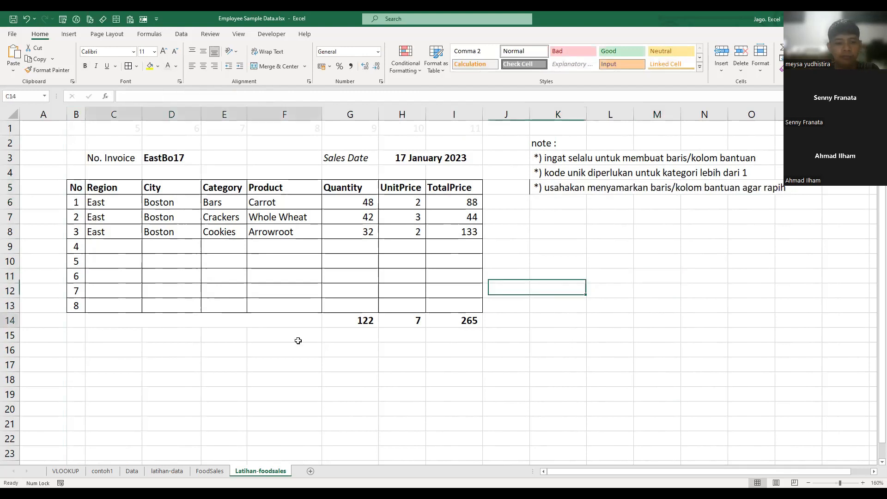
pyautogui.click(280, 67)
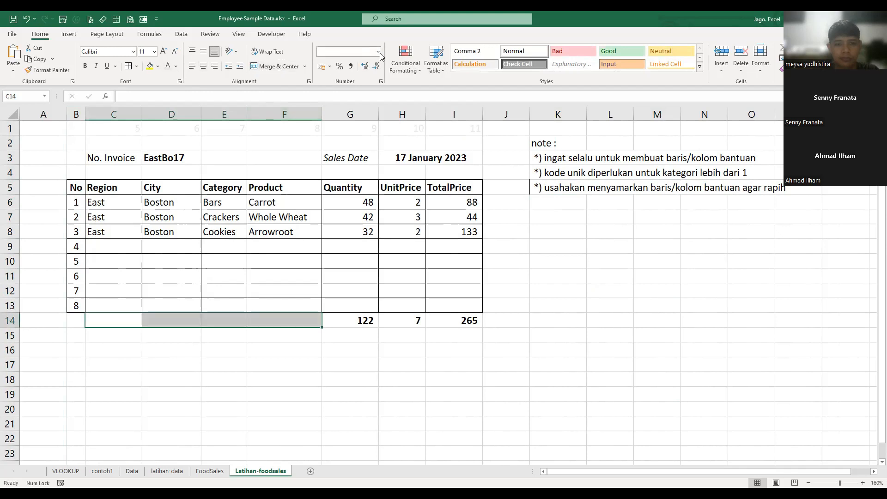
pyautogui.click(378, 54)
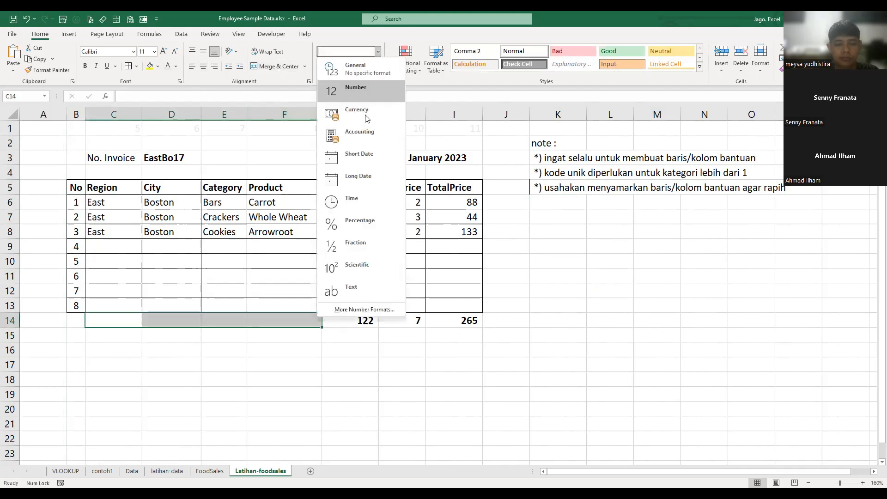
pyautogui.click(630, 358)
# - Enter the label "Total" in F14, beside the sums under the invoice table
pyautogui.click(296, 321)
pyautogui.write('Total')
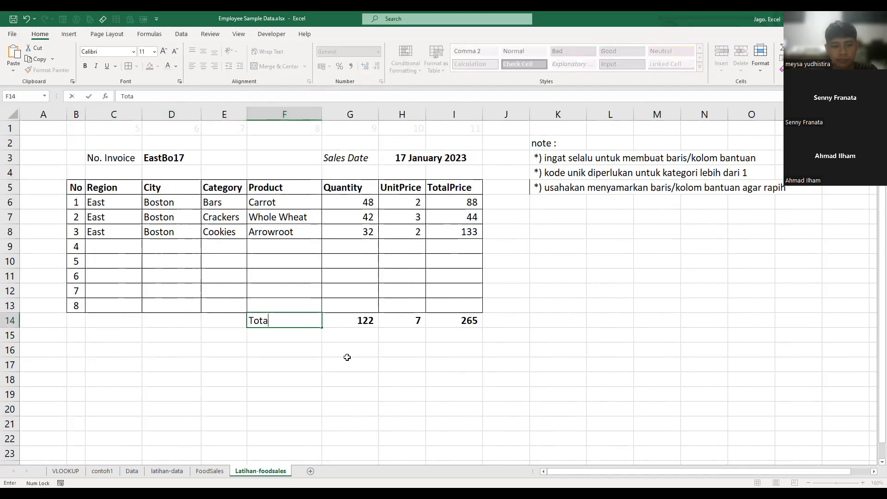
pyautogui.press('Tab')
pyautogui.press('Left')
pyautogui.hotkey('ctrl', 'shift', 'Right')
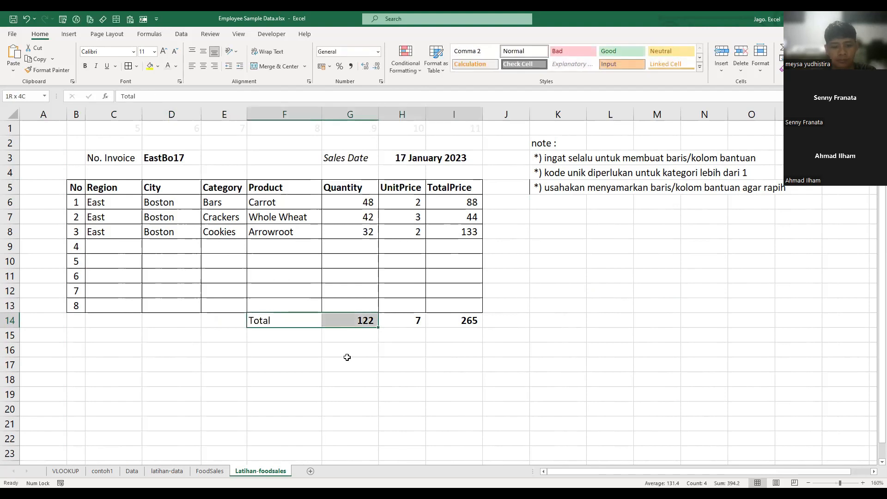
pyautogui.press('Right')
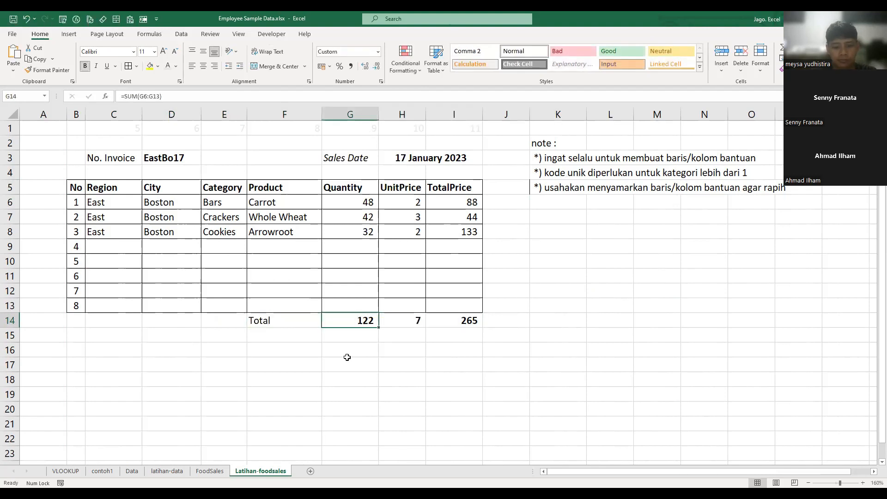
pyautogui.hotkey('ctrl', 'shift', 'Right')
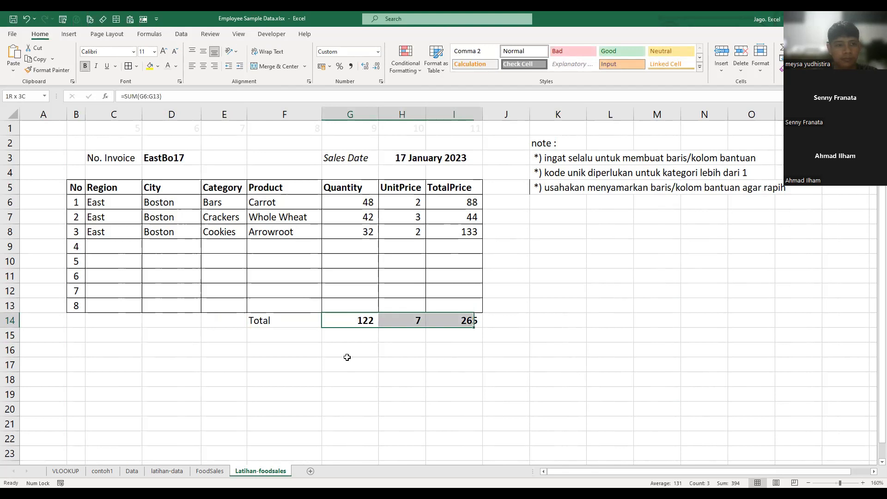
pyautogui.click(590, 348)
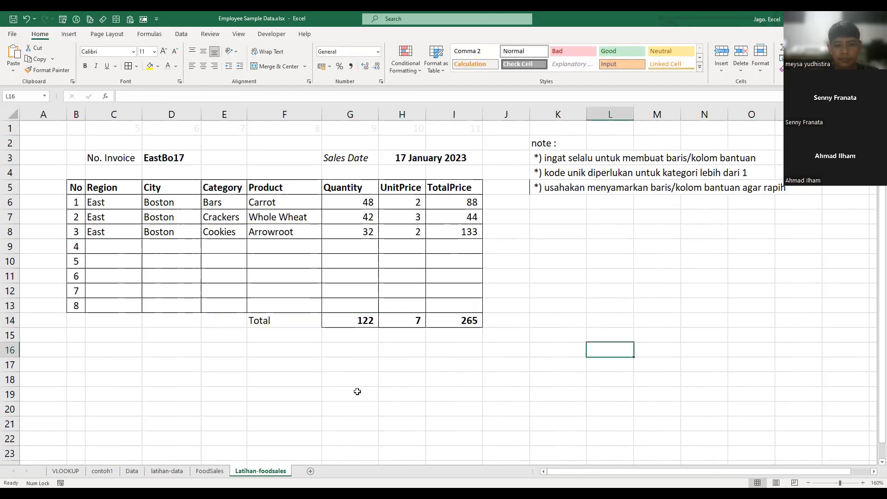
pyautogui.click(347, 381)
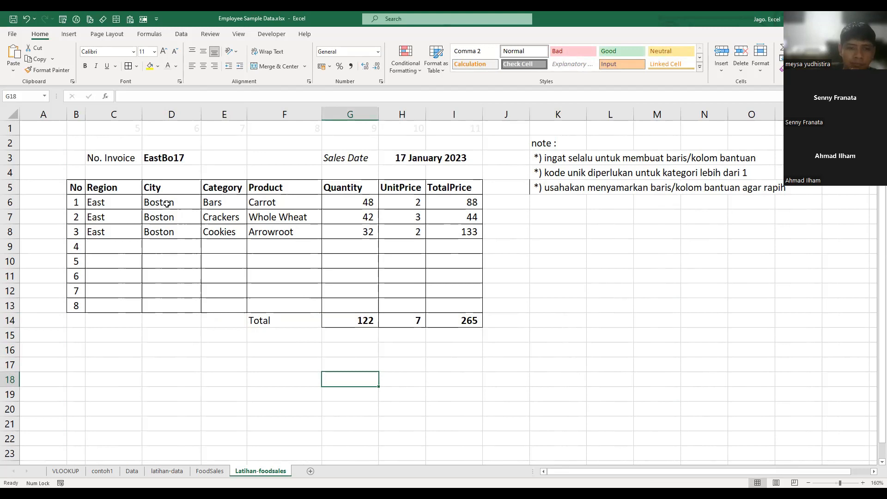
# - Choose invoice EastBo28 from the No. Invoice list in D3
pyautogui.click(171, 161)
pyautogui.click(206, 161)
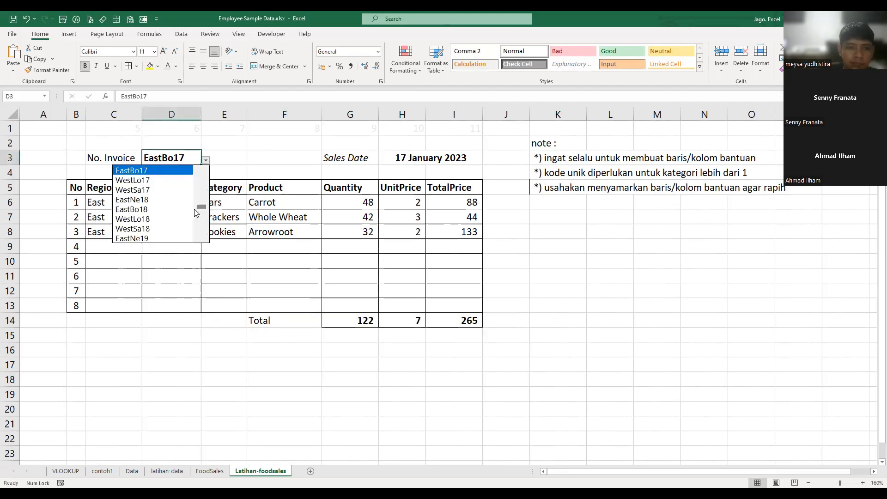
pyautogui.moveTo(196, 213); pyautogui.dragTo(196, 227)
pyautogui.click(168, 224)
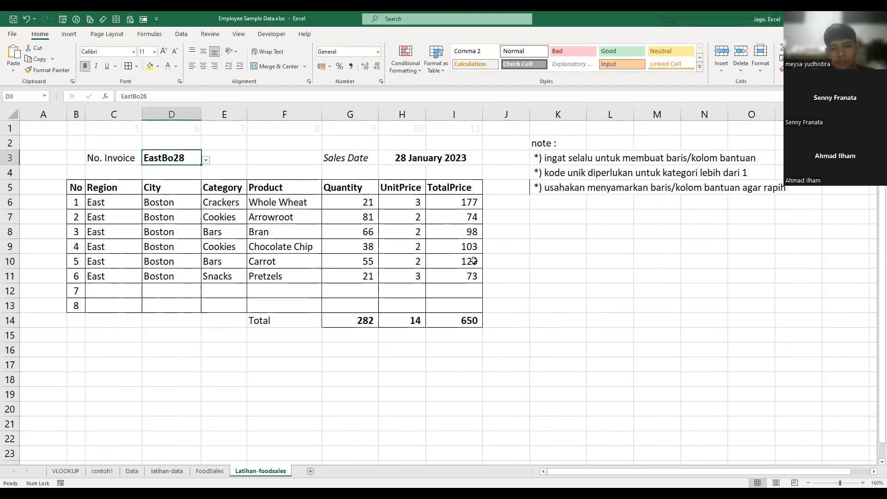
# - Show the UnitPrice values in H6:H11 with two decimal places
pyautogui.click(449, 205)
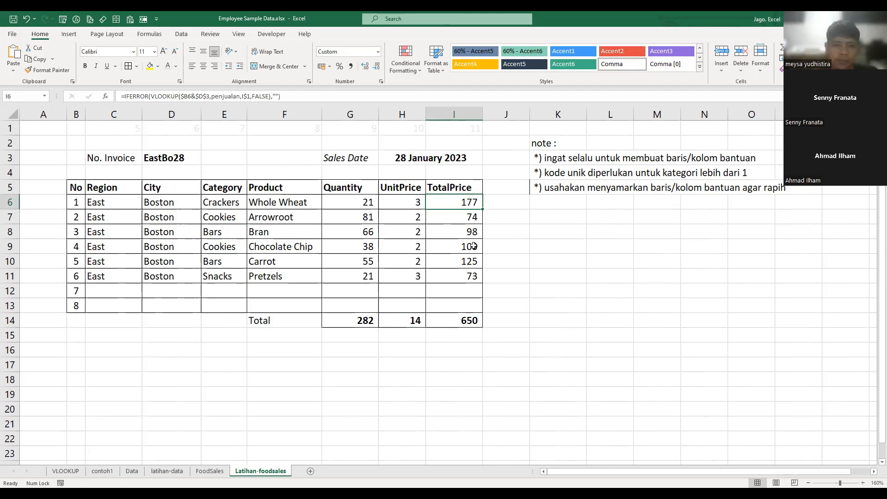
pyautogui.click(414, 201)
pyautogui.moveTo(414, 201); pyautogui.dragTo(413, 274)
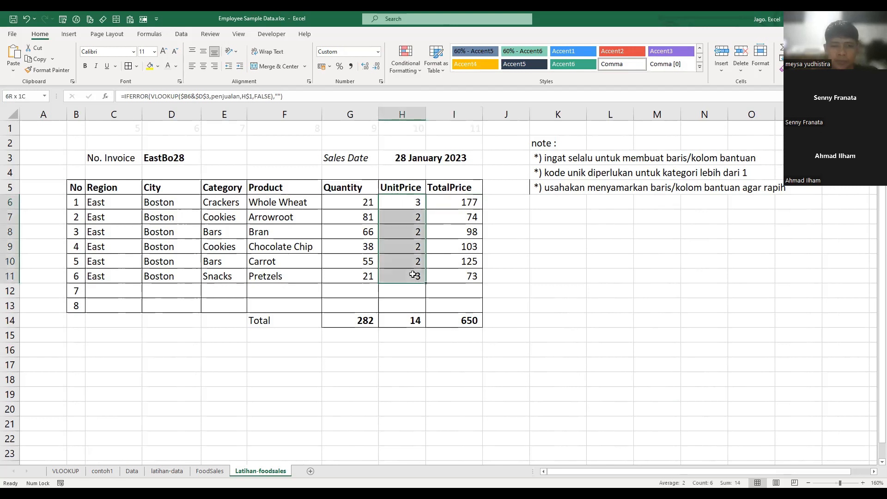
pyautogui.click(366, 68)
pyautogui.click(365, 67)
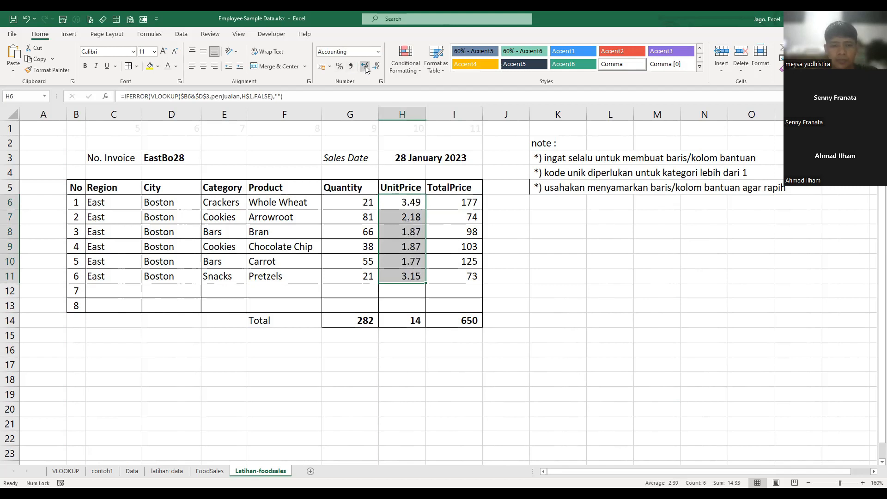
pyautogui.click(366, 68)
pyautogui.click(376, 66)
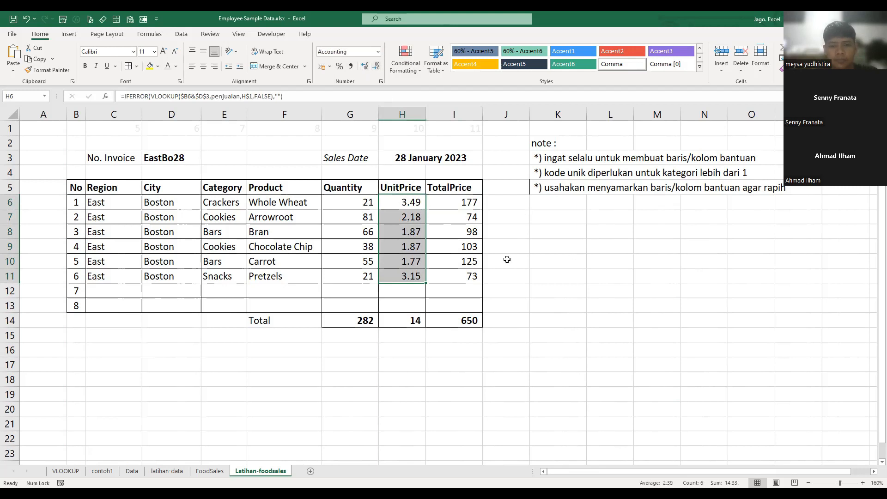
# - Try adding a decimal place to the Quantity values in G6:G11, and remove it again
pyautogui.moveTo(355, 202); pyautogui.dragTo(372, 264)
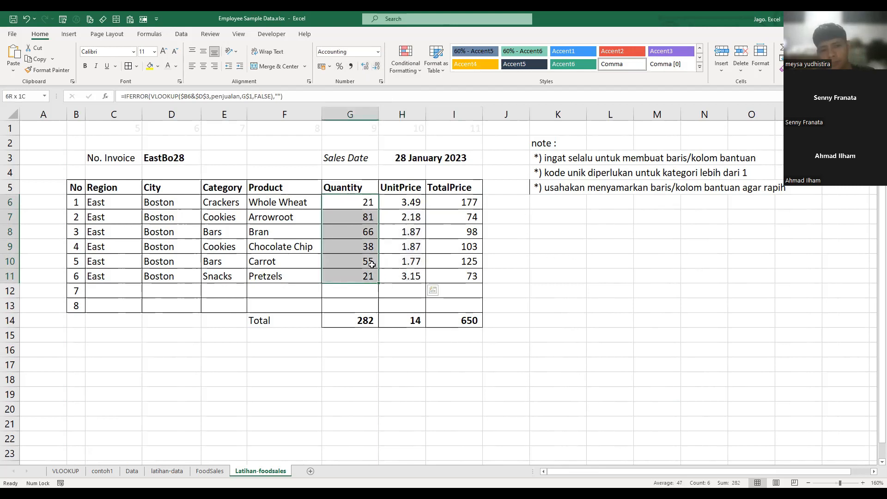
pyautogui.click(365, 66)
pyautogui.click(377, 66)
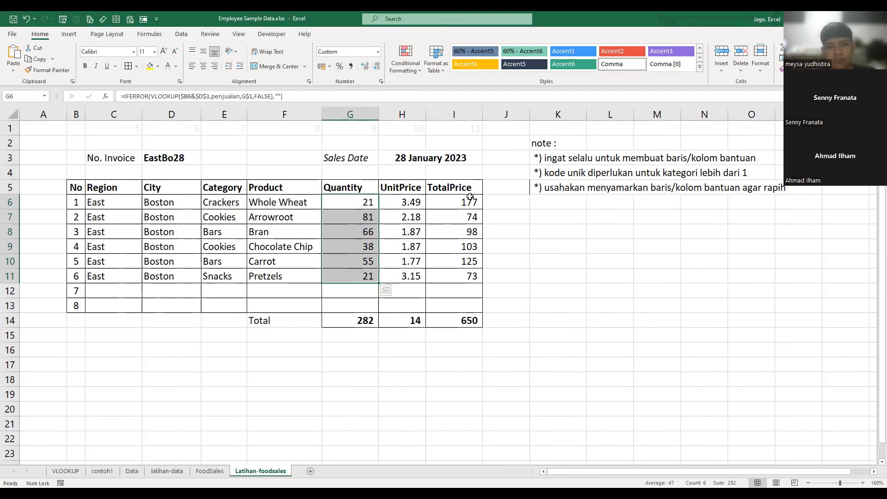
# - Show the TotalPrice values in I6:I11 and their sum in I14 with one decimal place, and the UnitPrice sum in H14 with two
pyautogui.moveTo(470, 203); pyautogui.dragTo(461, 260)
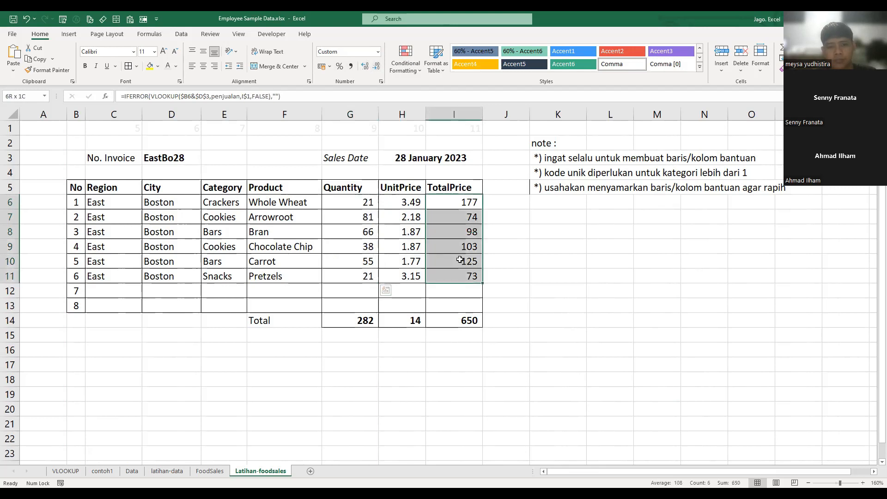
pyautogui.click(366, 66)
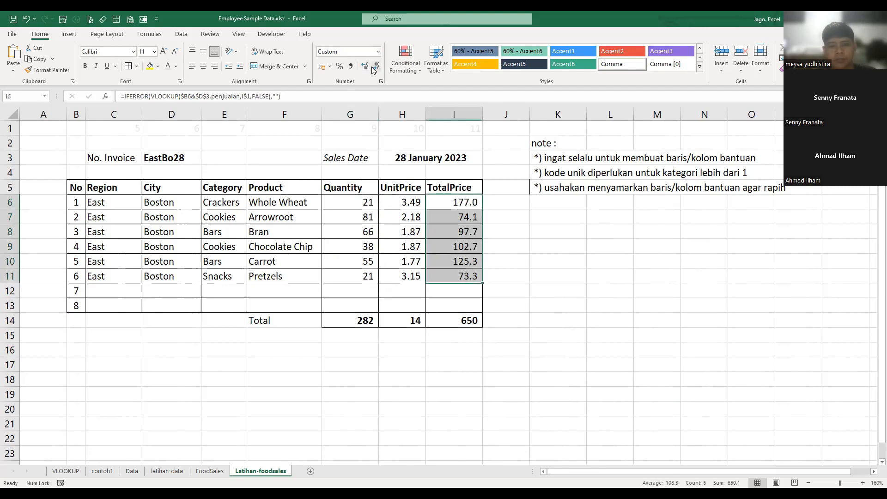
pyautogui.moveTo(364, 322); pyautogui.dragTo(453, 322)
pyautogui.click(370, 321)
pyautogui.click(415, 323)
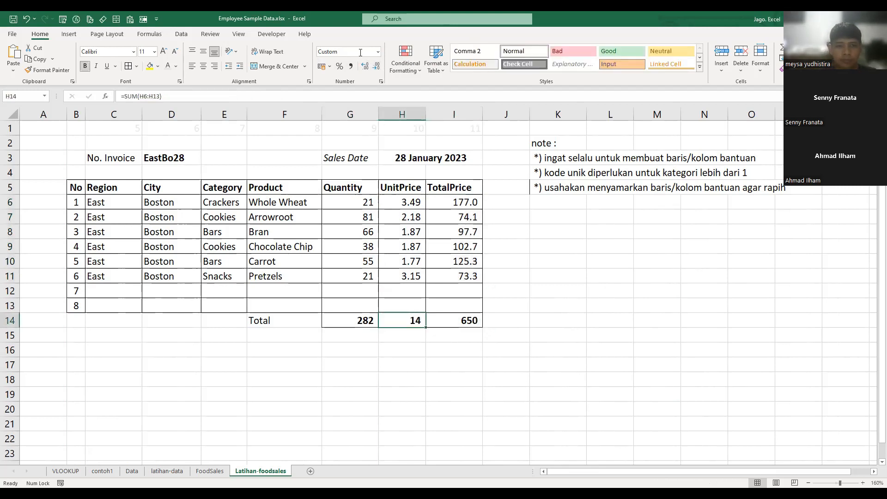
pyautogui.click(366, 66)
pyautogui.click(365, 66)
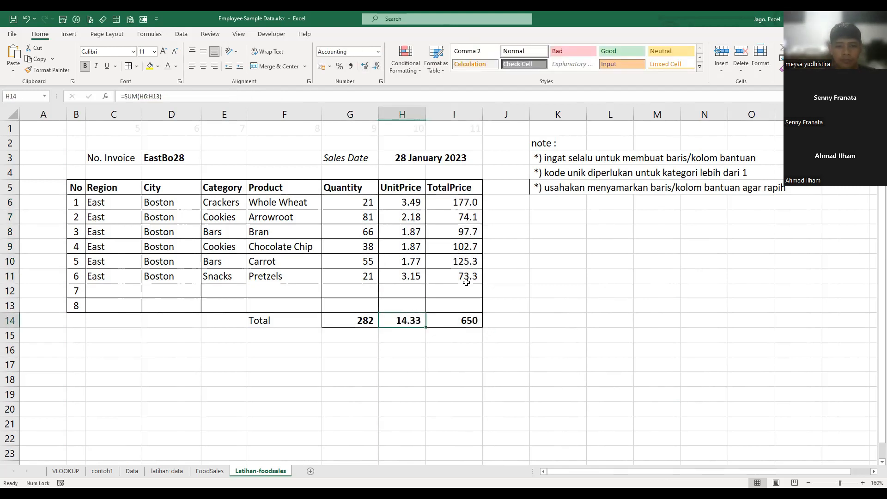
pyautogui.click(472, 320)
pyautogui.click(365, 66)
pyautogui.click(561, 268)
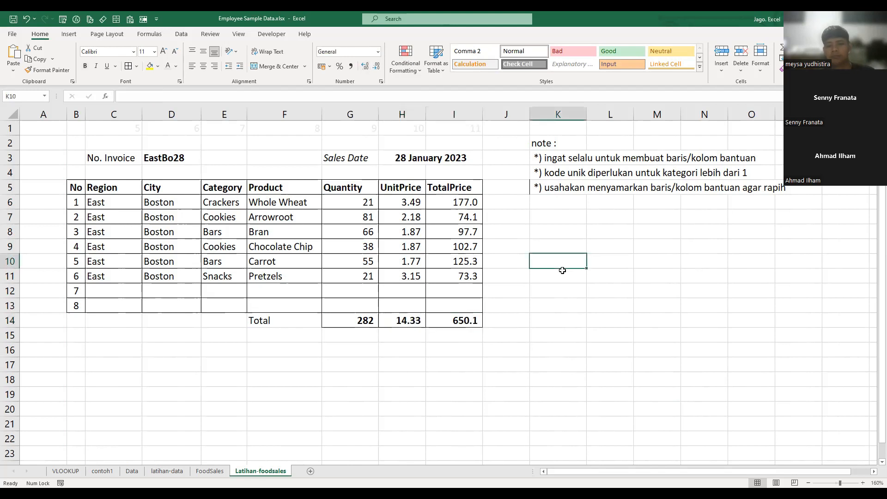
# - Narrow the Quantity column G slightly
pyautogui.click(591, 259)
pyautogui.click(643, 258)
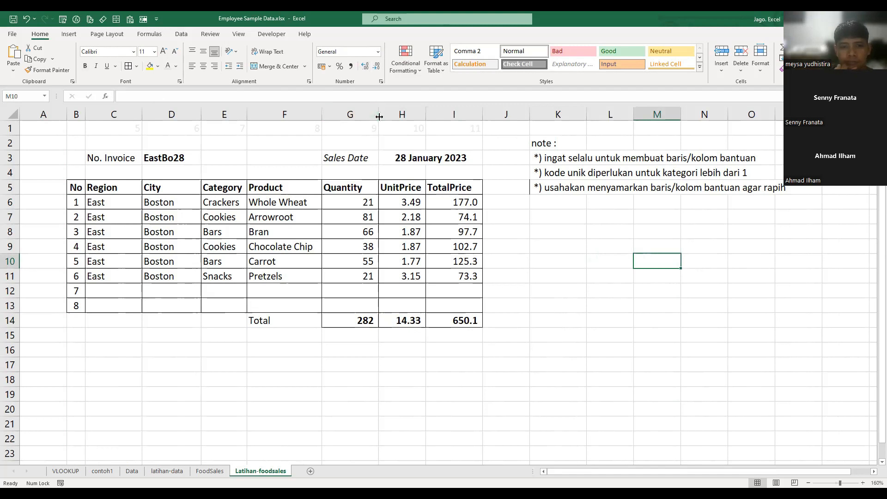
pyautogui.moveTo(379, 117); pyautogui.dragTo(377, 116)
pyautogui.click(538, 310)
pyautogui.moveTo(355, 203); pyautogui.dragTo(444, 277)
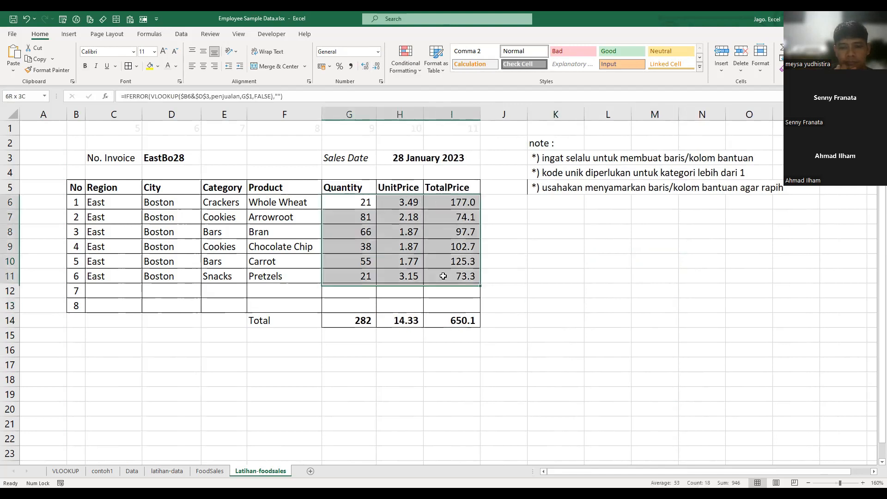
pyautogui.click(593, 291)
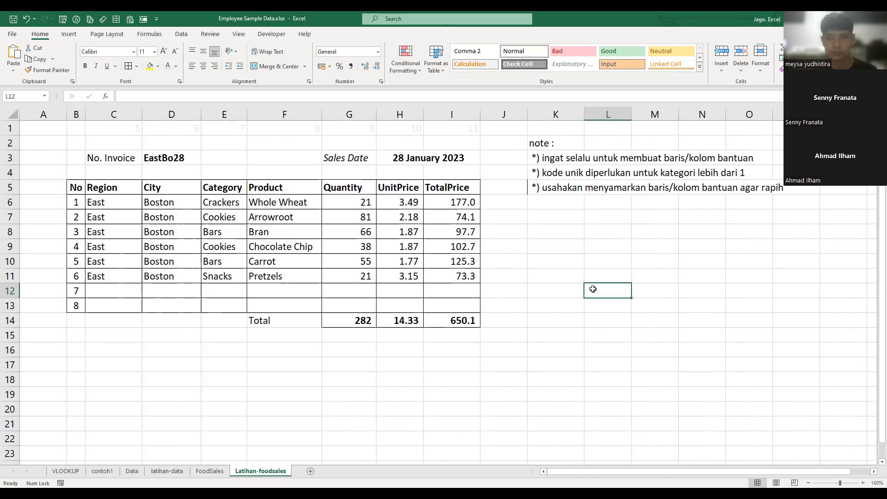
# - Enter the fourth note "*) gunakan IFERROR untuk menangani hasil yang eror" in K6 of Latihan-foodsales
pyautogui.click(167, 471)
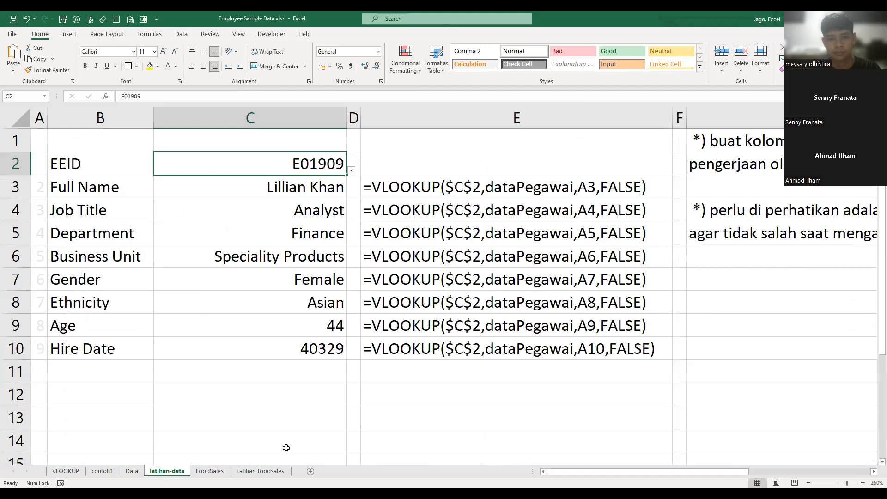
pyautogui.hotkey('ctrl', 'pagedown')
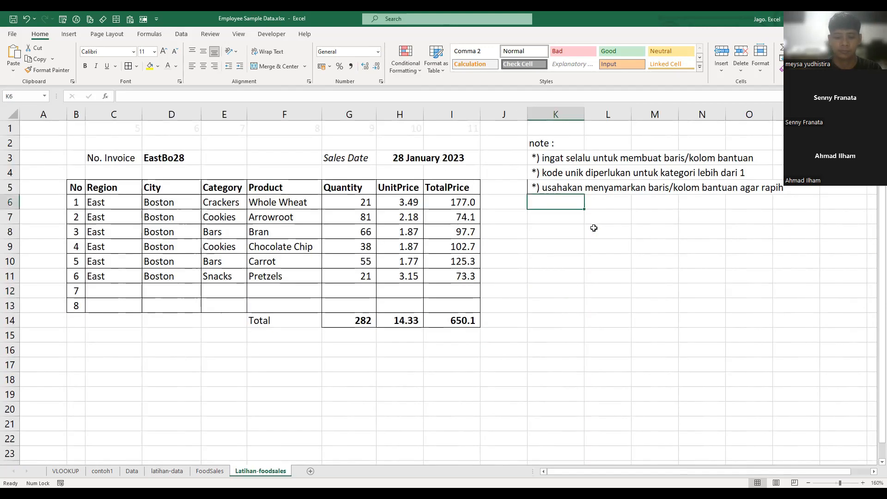
pyautogui.write('*) gunakan IFERROR untuk')
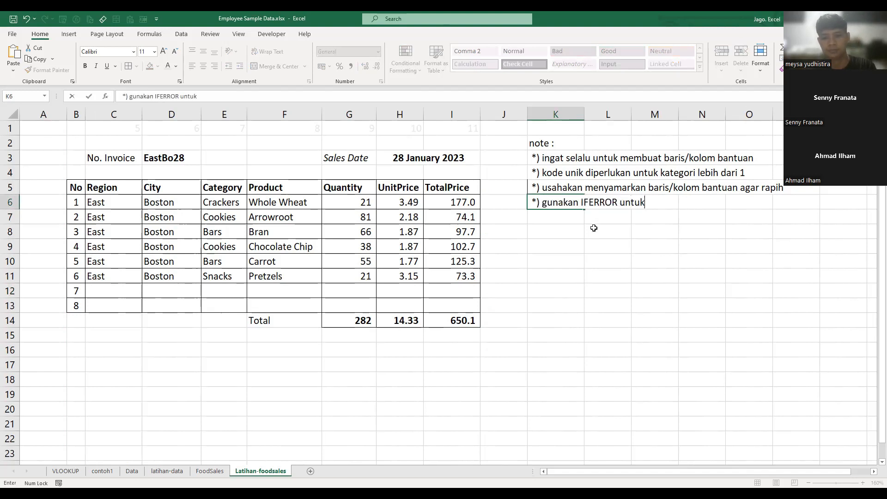
pyautogui.write(' menangani ')
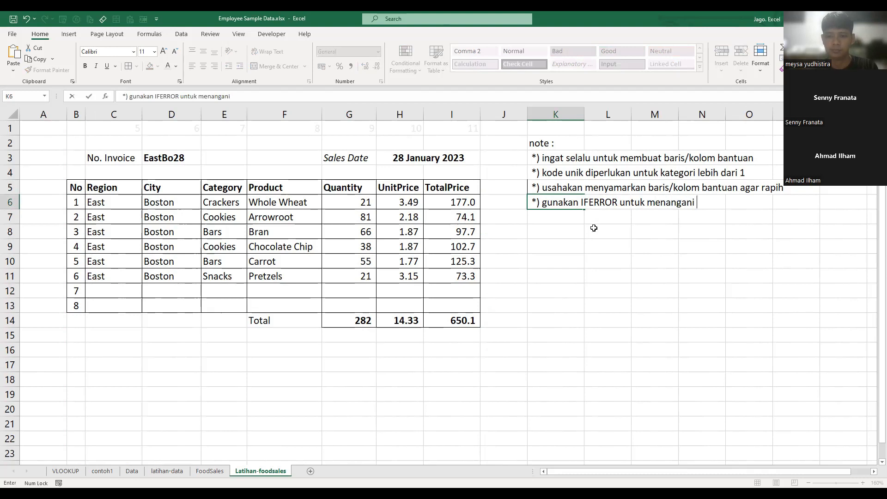
pyautogui.write('err')
pyautogui.press('BackSpace')
pyautogui.press('BackSpace')
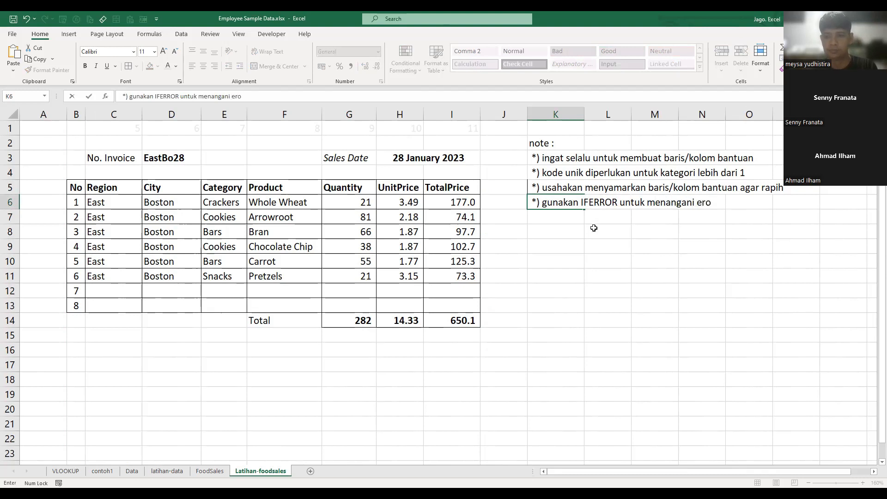
pyautogui.press('BackSpace')
pyautogui.write('hasil yang ')
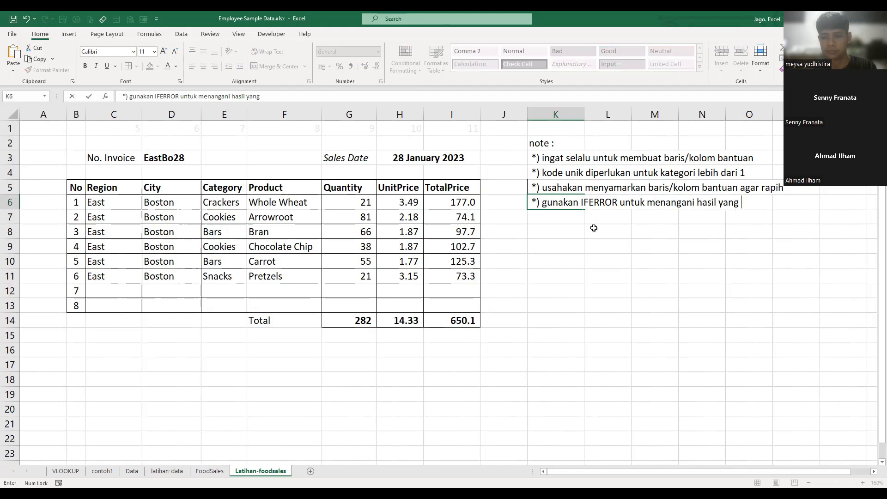
pyautogui.write('eror')
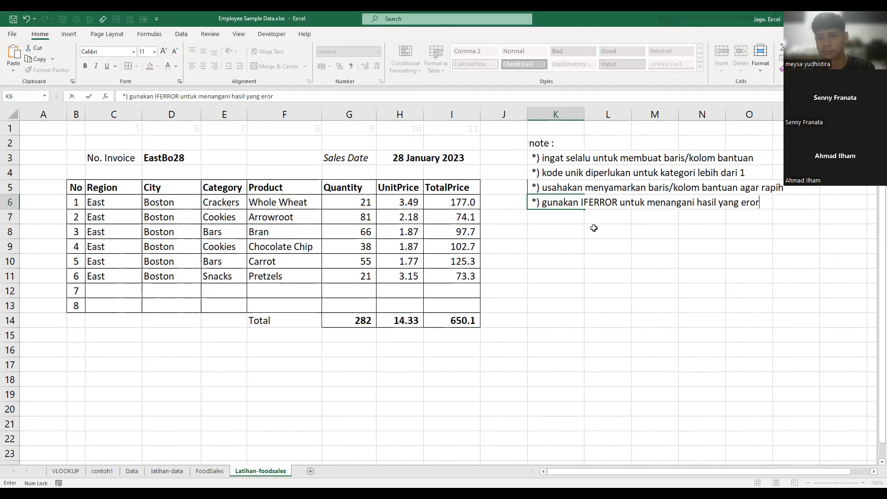
pyautogui.press('Return')
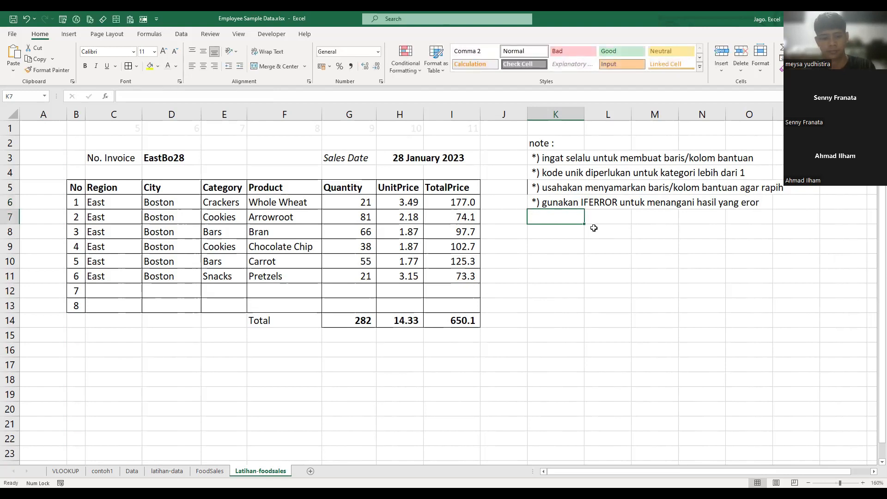
# - Enter the fifth note "*) gunakan count untuk membantu membuat kode unik" in K7
pyautogui.press('F2')
pyautogui.write('*')
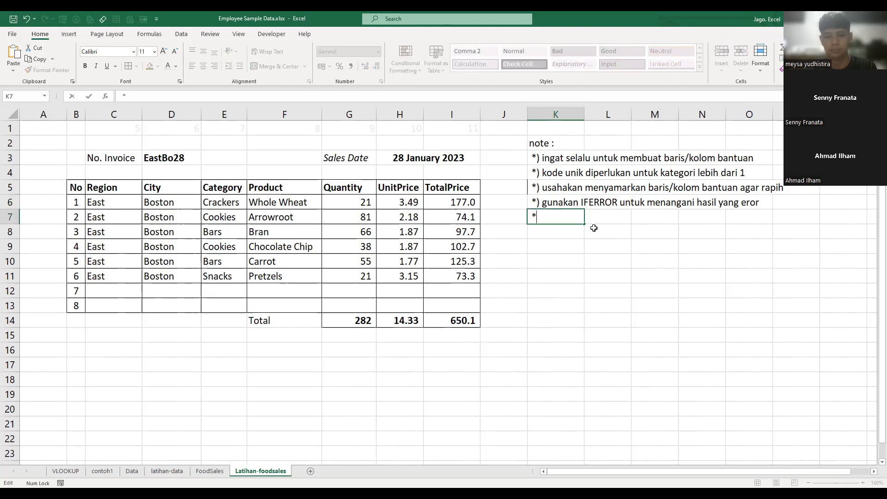
pyautogui.write(') gunakan ')
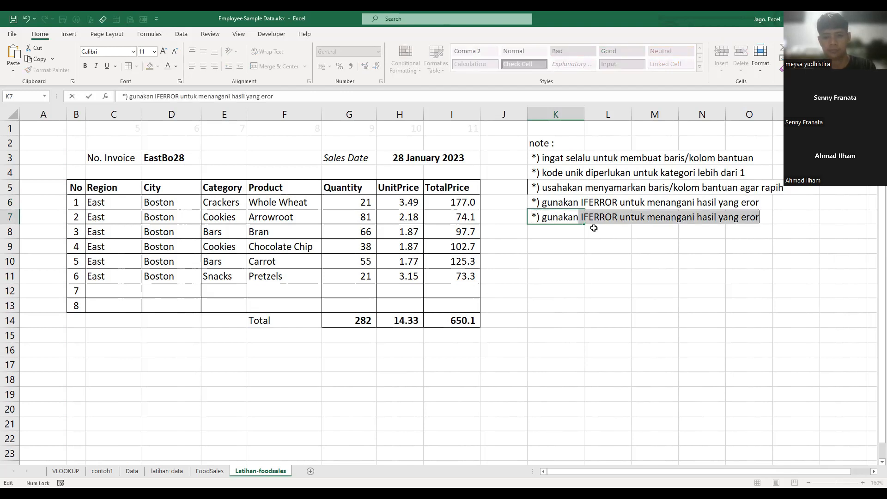
pyautogui.write('count unt')
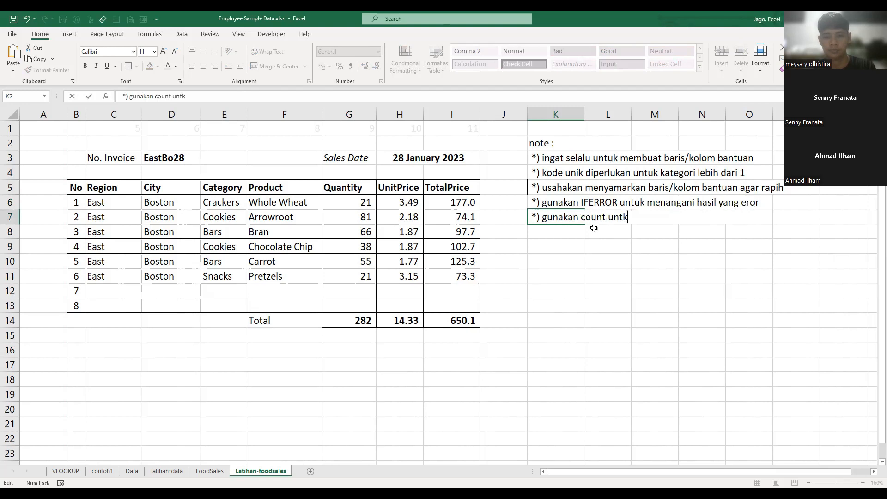
pyautogui.write('uk membantu membuat ')
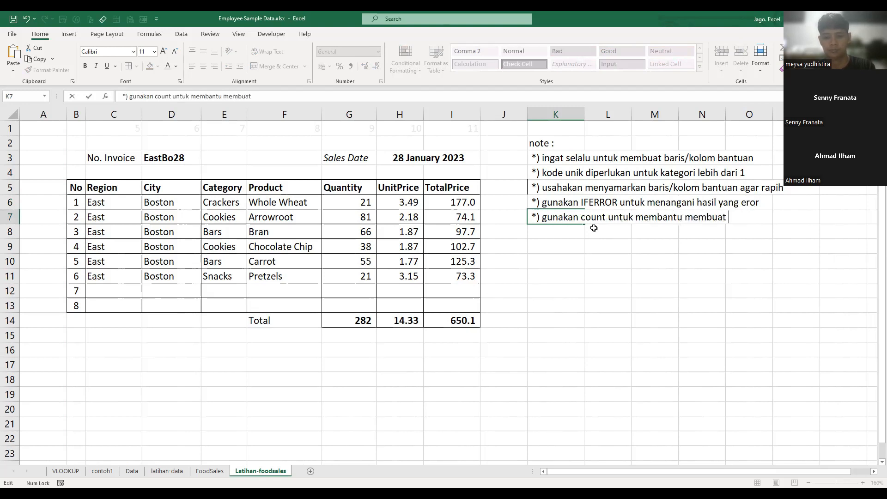
pyautogui.write('kode unik')
pyautogui.press('Return')
# - Change the ending of the fifth note in K7 from "membuat kode unik" to "menghitung jumlah data"
pyautogui.press('Up')
pyautogui.press('F2')
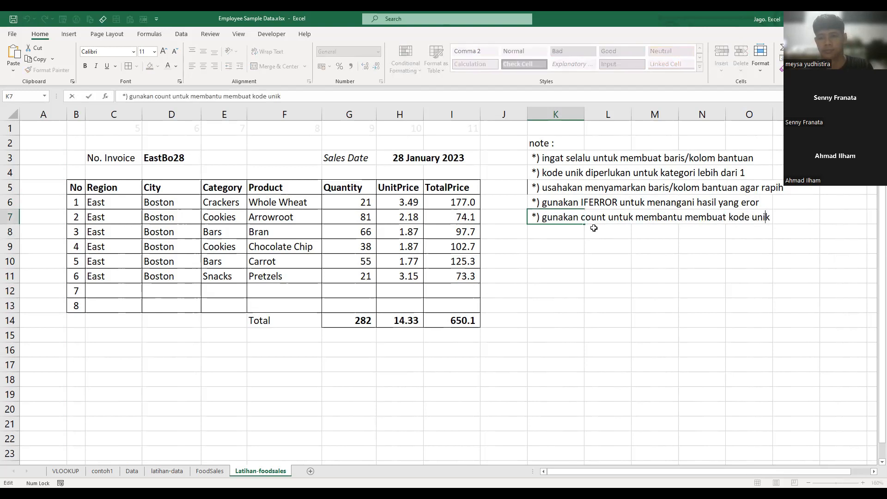
pyautogui.press('BackSpace')
pyautogui.press('BackSpace')
pyautogui.press('BackSpace')
pyautogui.press('BackSpace')
pyautogui.press('BackSpace')
pyautogui.press('BackSpace')
pyautogui.press('BackSpace')
pyautogui.press('BackSpace')
pyautogui.press('BackSpace')
pyautogui.press('BackSpace')
pyautogui.press('BackSpace')
pyautogui.press('BackSpace')
pyautogui.press('BackSpace')
pyautogui.press('BackSpace')
pyautogui.press('BackSpace')
pyautogui.press('BackSpace')
pyautogui.press('BackSpace')
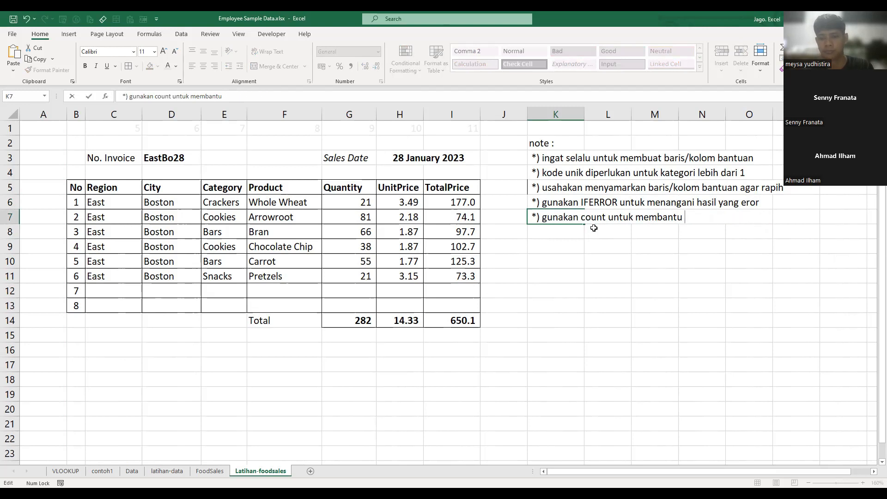
pyautogui.write('menghit')
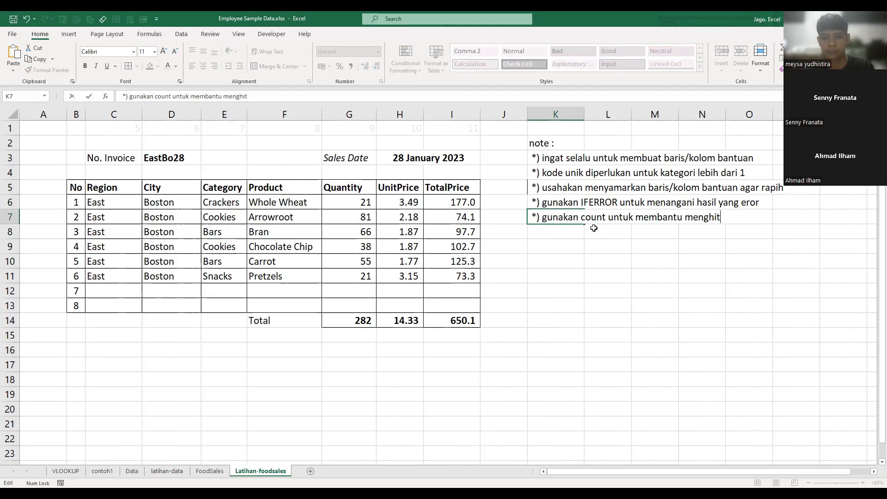
pyautogui.write('ung jumlah')
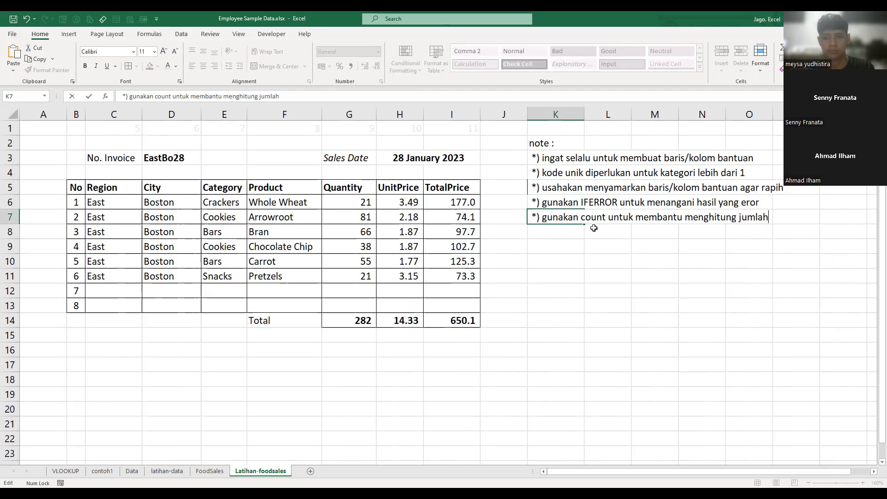
pyautogui.write(' data')
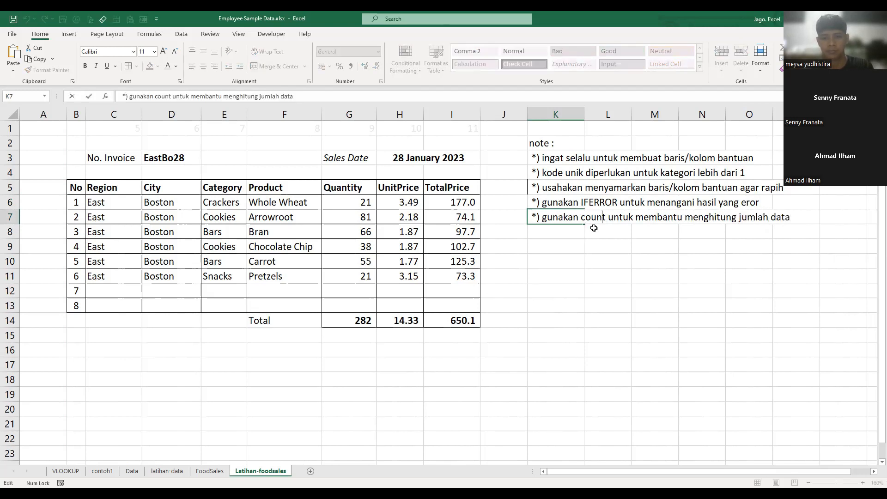
# - Replace the word "count" with "COUNTIF" in the K7 note
pyautogui.press('BackSpace')
pyautogui.press('BackSpace')
pyautogui.press('BackSpace')
pyautogui.press('BackSpace')
pyautogui.press('BackSpace')
pyautogui.write('COUNT')
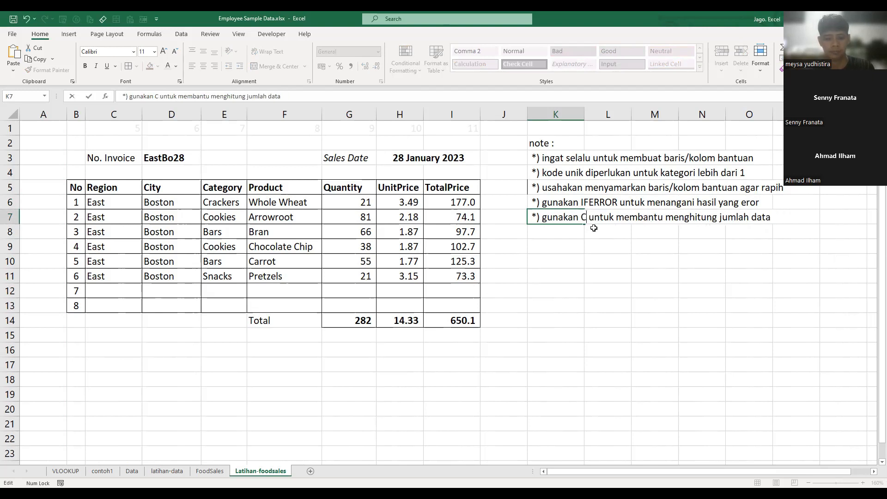
pyautogui.write('IF')
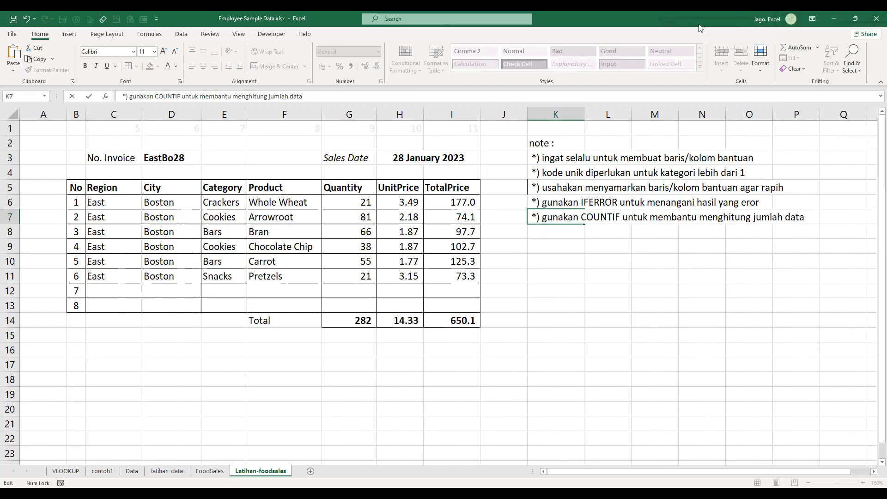
# - Enter the sixth note "*) gunakan & untuk menggabungkan jumlah data & nomer invoice" in K8
pyautogui.click(581, 233)
pyautogui.write('*) gunakan')
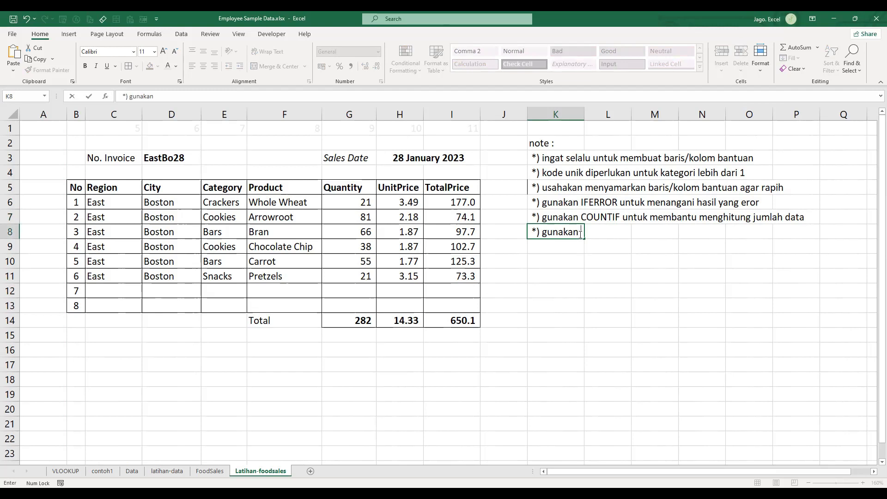
pyautogui.write(' & unu')
pyautogui.press('BackSpace')
pyautogui.write('tuk mengg')
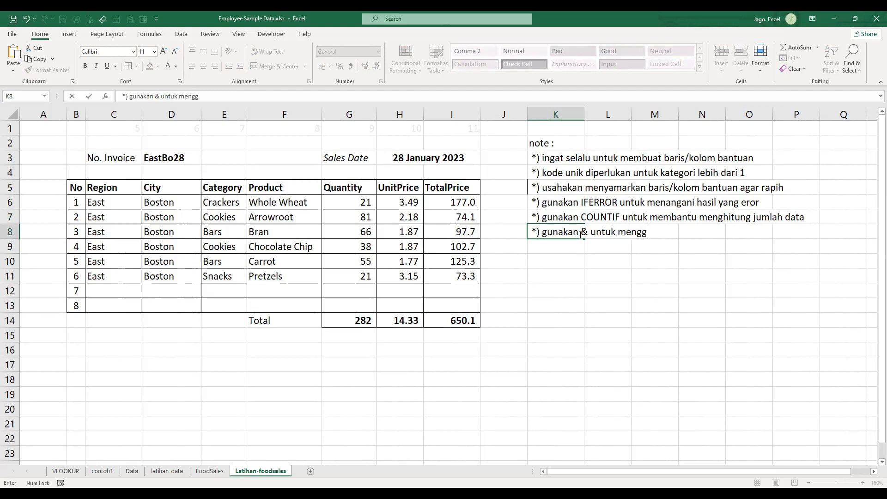
pyautogui.write('abungkan jumlah data & nomer invoice')
pyautogui.press('Return')
pyautogui.press('Down')
pyautogui.press('Down')
pyautogui.press('Up')
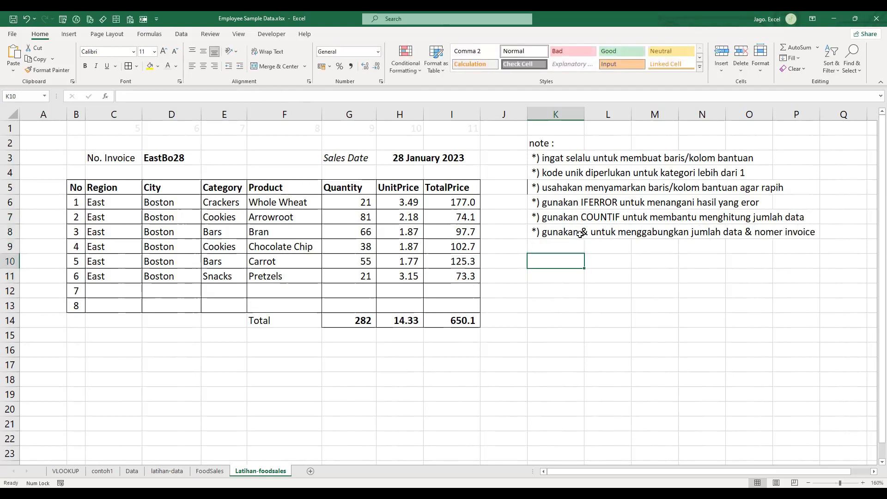
pyautogui.hotkey('ctrl', 'pageup')
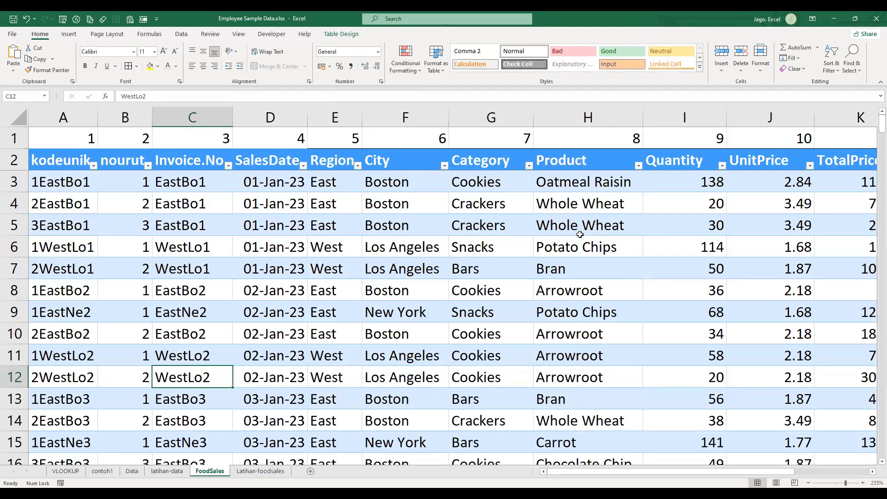
pyautogui.hotkey('ctrl', 'Home')
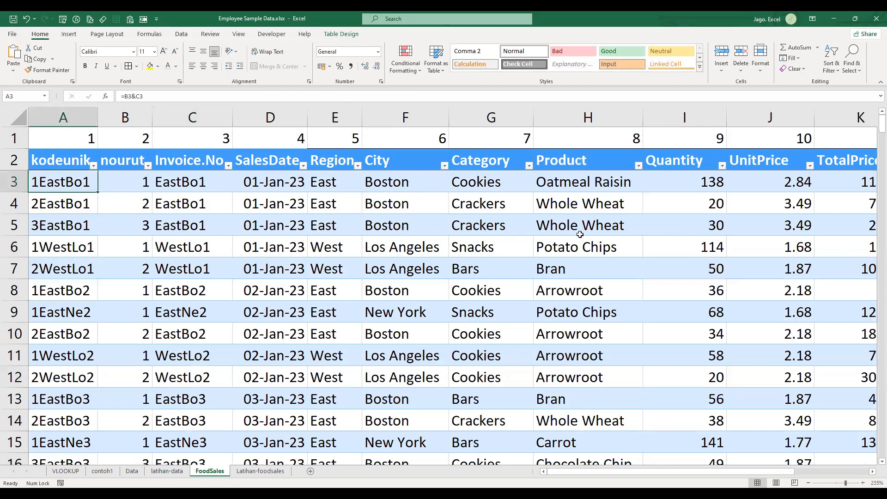
pyautogui.hotkey('ctrl', 'pageup')
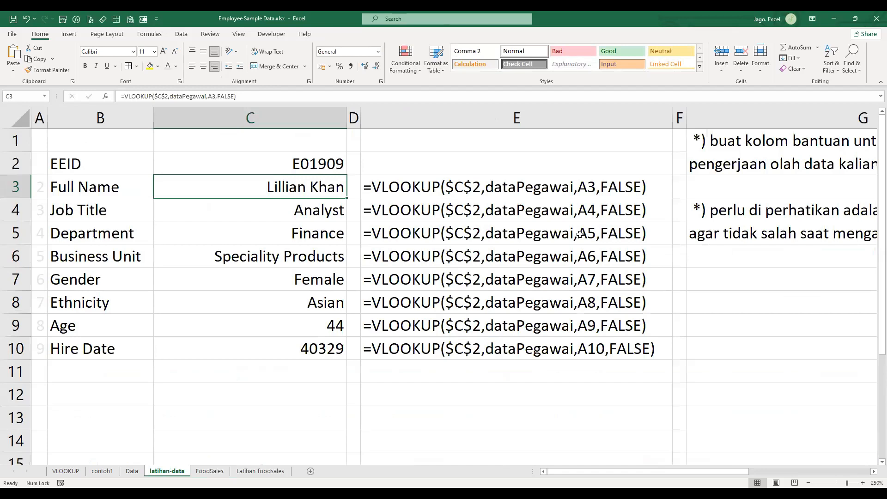
pyautogui.hotkey('ctrl', 'pagedown')
pyautogui.hotkey('ctrl', 'pagedown')
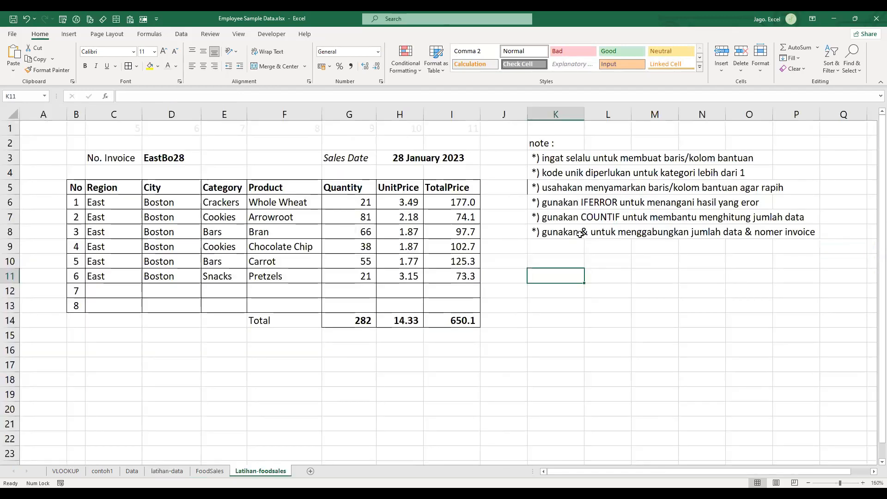
# - Enter the heading "tips membuat dropdown menu :" in K11 of Latihan-foodsales
pyautogui.write('tips :')
pyautogui.press('Return')
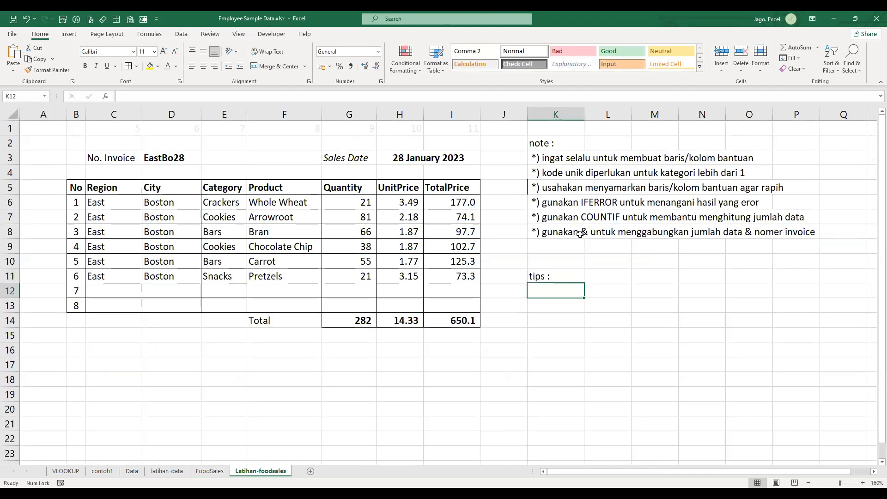
pyautogui.press('Up')
pyautogui.press('F2')
pyautogui.press('BackSpace')
pyautogui.write('membuat dropdown')
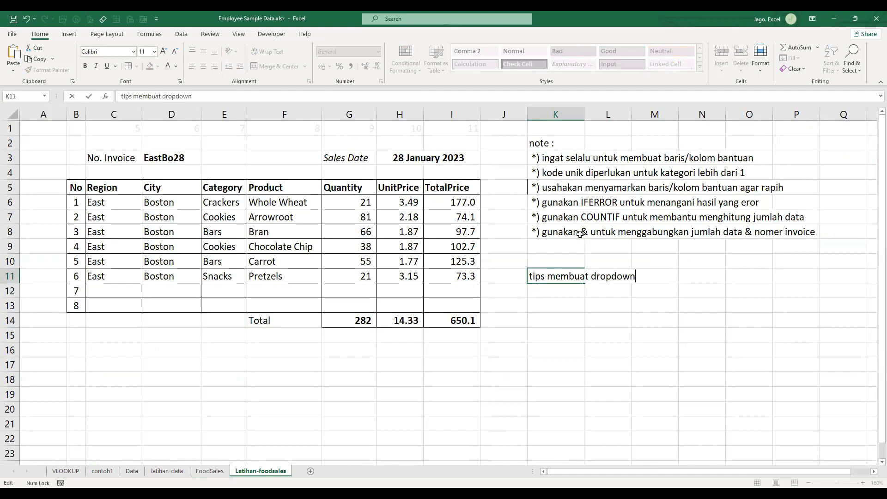
pyautogui.write(' menu :')
pyautogui.press('Return')
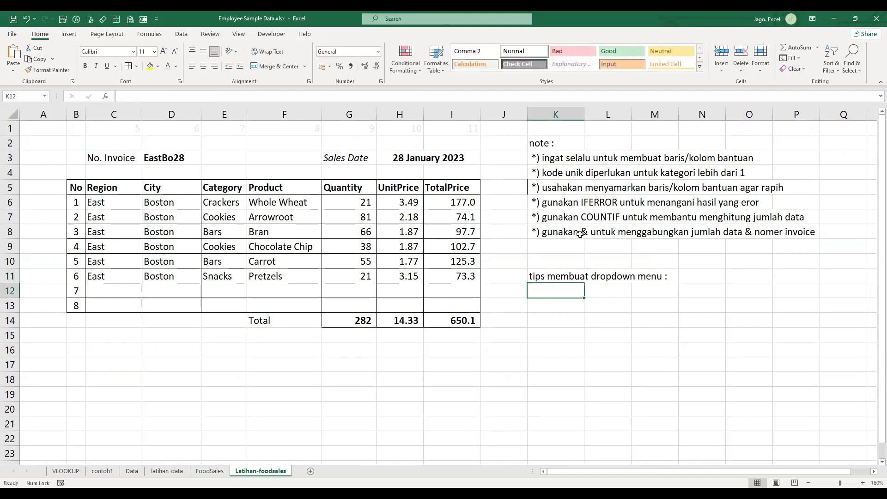
# - Enter the first dropdown tip "masuk ke menu "DATA" kemudian pilih data validation" in K12
pyautogui.write('masuk ke')
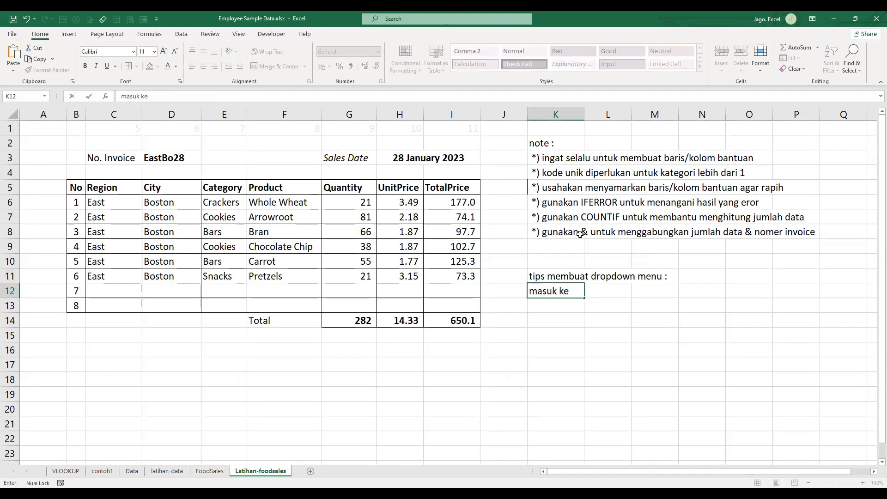
pyautogui.write(' menu "DATA" kemudian')
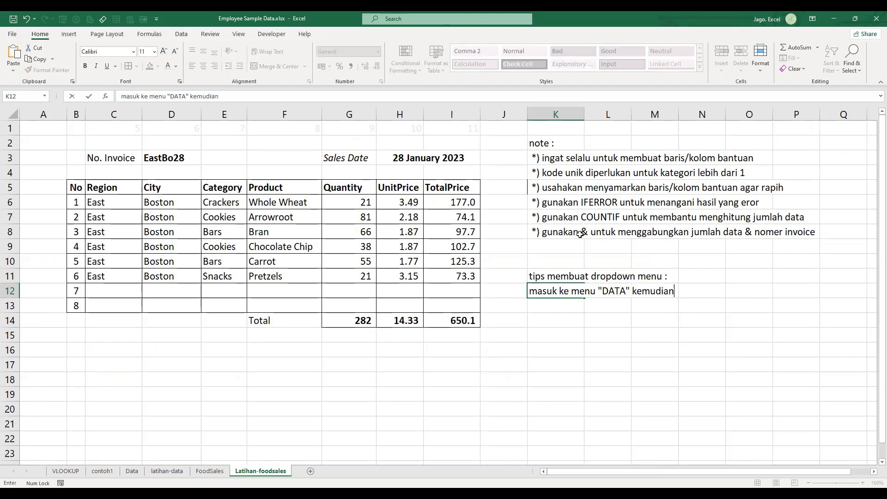
pyautogui.write(' pilih data valida')
pyautogui.write('si')
pyautogui.press('BackSpace')
pyautogui.press('BackSpace')
pyautogui.press('BackSpace')
pyautogui.write('ation,')
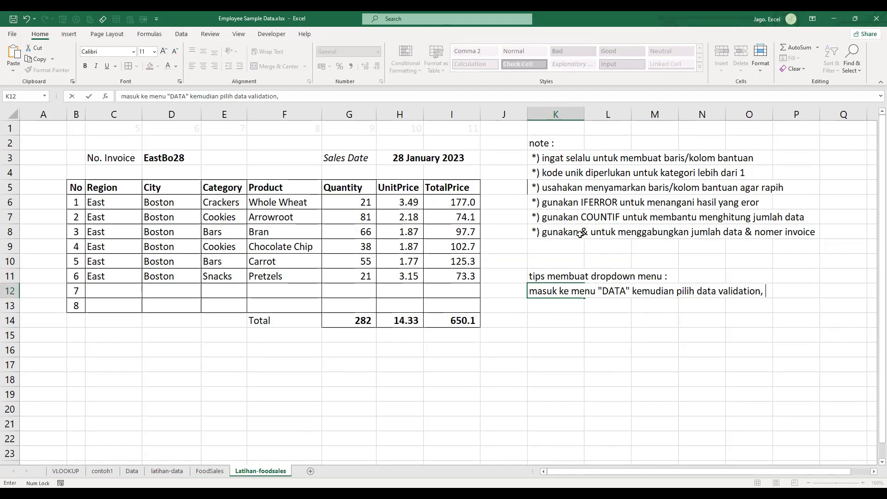
pyautogui.press('BackSpace')
pyautogui.press('Return')
# - Enter the second dropdown tip "pilih setting, kemudian pilih allow > list" in K13
pyautogui.write('pil')
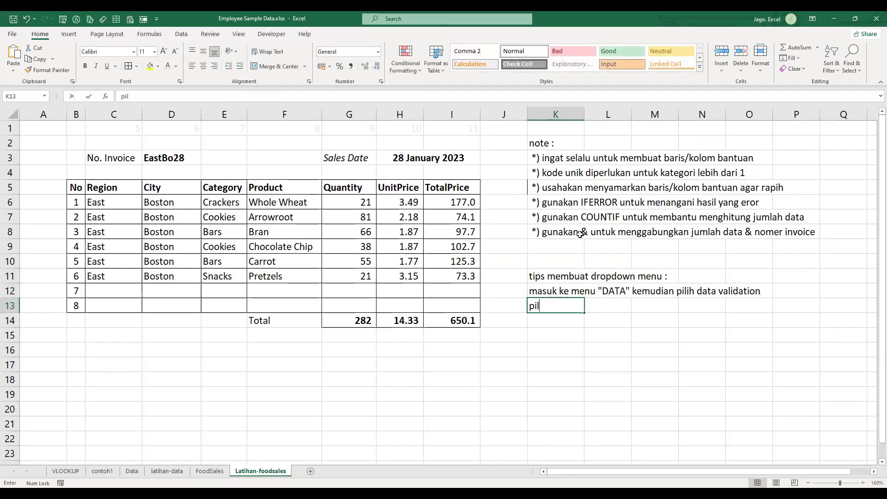
pyautogui.write('ih settt')
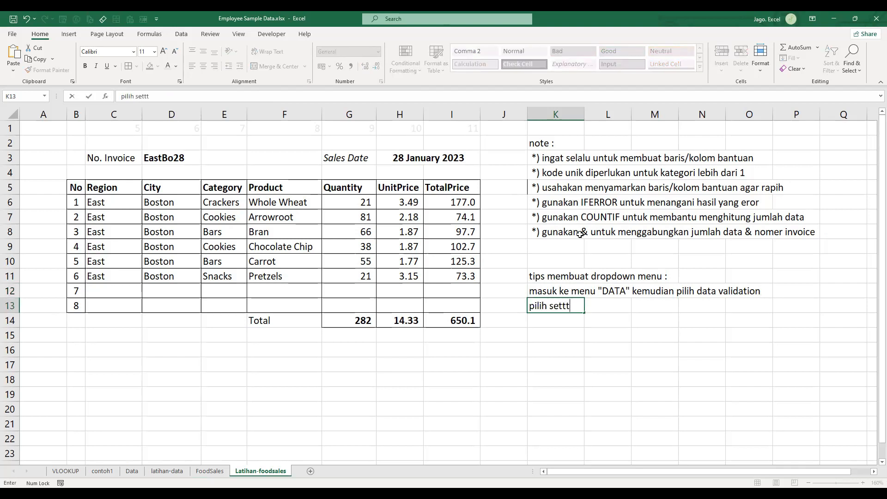
pyautogui.press('BackSpace')
pyautogui.write('ing, kemudian pilih al')
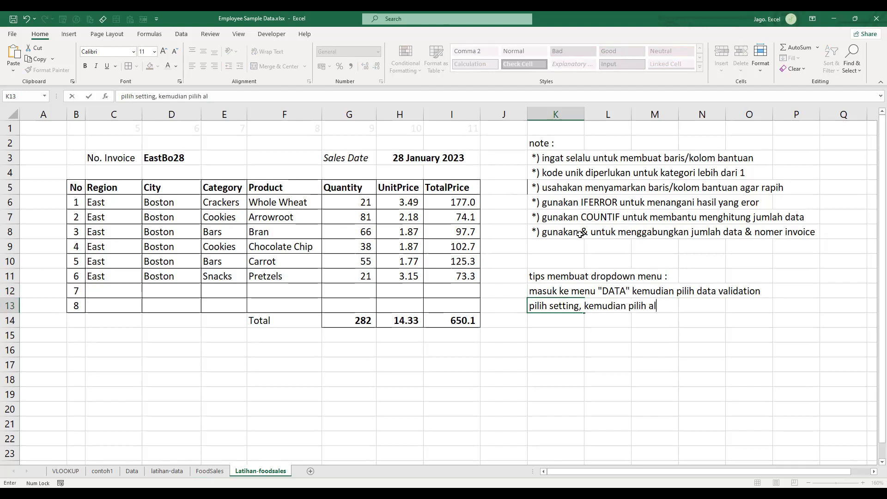
pyautogui.write('low > list')
pyautogui.press('Return')
# - Enter the third dropdown tip "lalu pilih data yang ingin ditampilkan menjadi pilihan" in K14
pyautogui.write('lalu pilih data')
pyautogui.press('BackSpace')
pyautogui.press('BackSpace')
pyautogui.press('BackSpace')
pyautogui.press('BackSpace')
pyautogui.write('data ya')
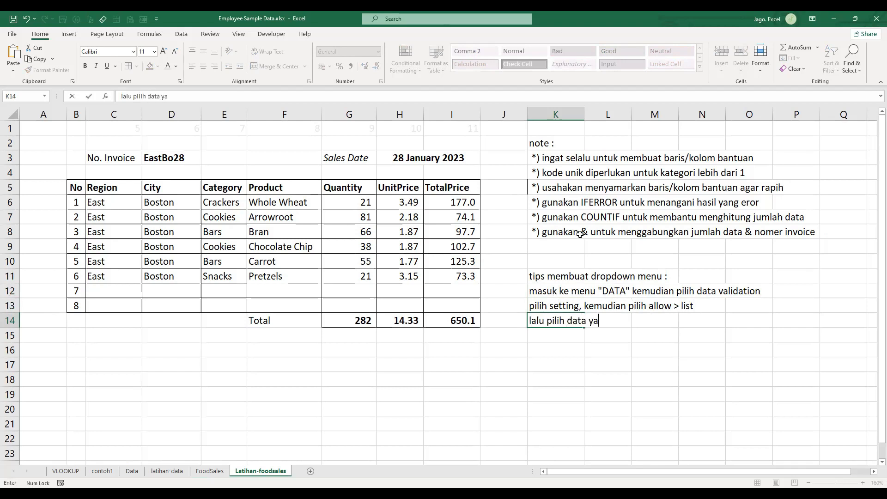
pyautogui.write('ng ingin ditampi')
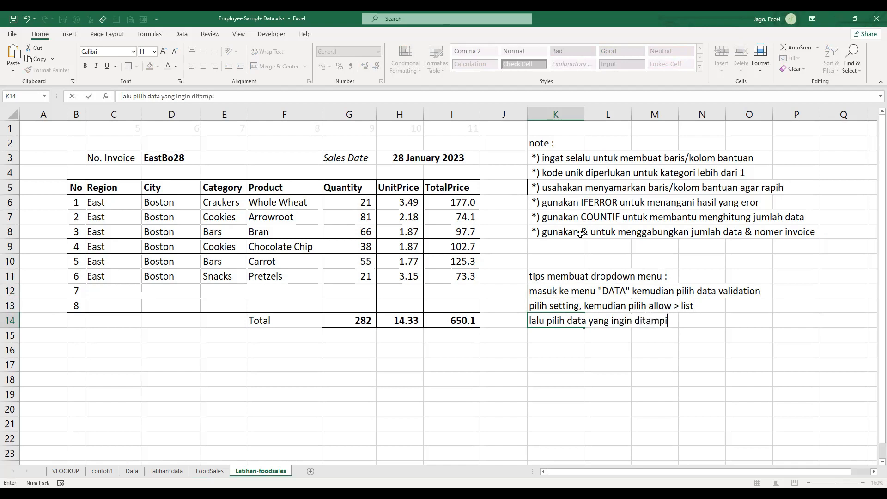
pyautogui.write('lkan menjadi pilihan')
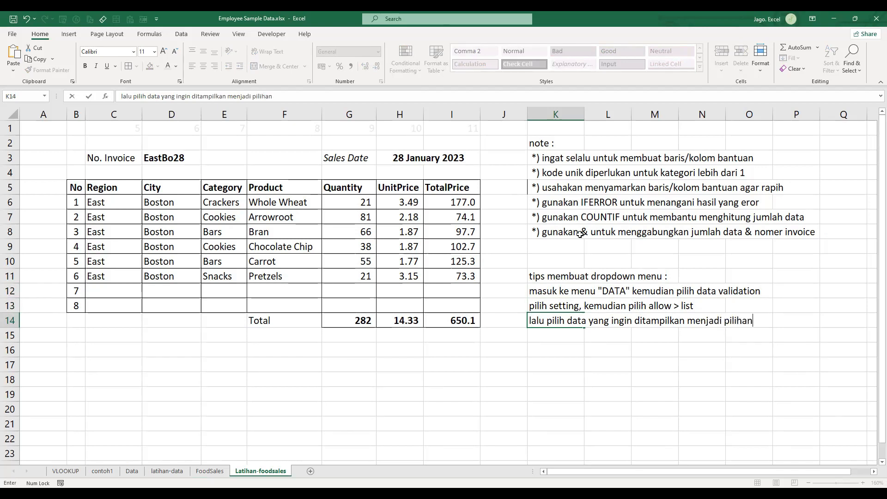
pyautogui.press('Return')
pyautogui.click(645, 411)
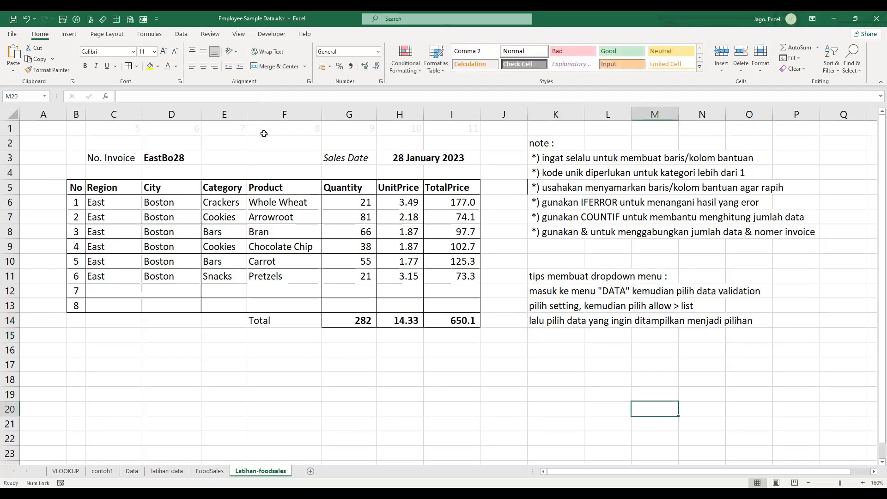
# - View the allowed value types in the Data Validation settings, leaving the validation unchanged
pyautogui.click(187, 38)
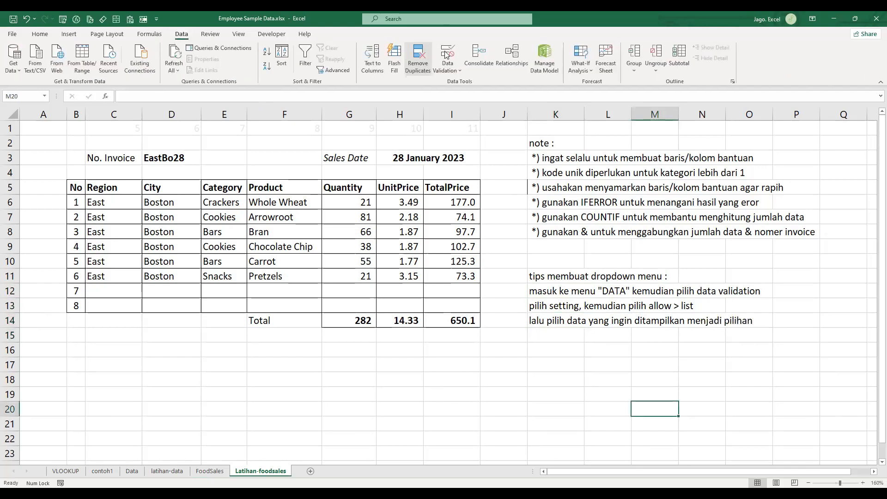
pyautogui.click(308, 200)
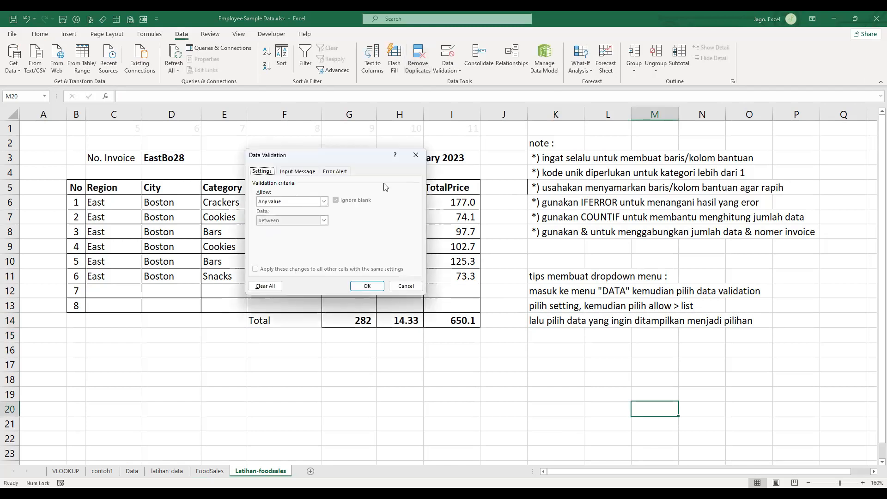
pyautogui.click(411, 158)
pyautogui.click(415, 156)
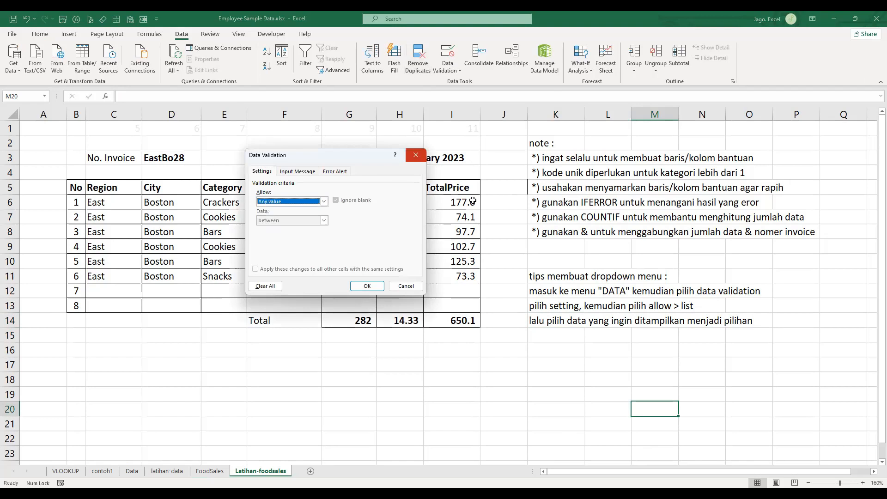
pyautogui.click(529, 172)
# - Examine the kodeunik formula in A3 and the nourut COUNTIF formulas in B3 and B4 on the FoodSales sheet
pyautogui.click(210, 472)
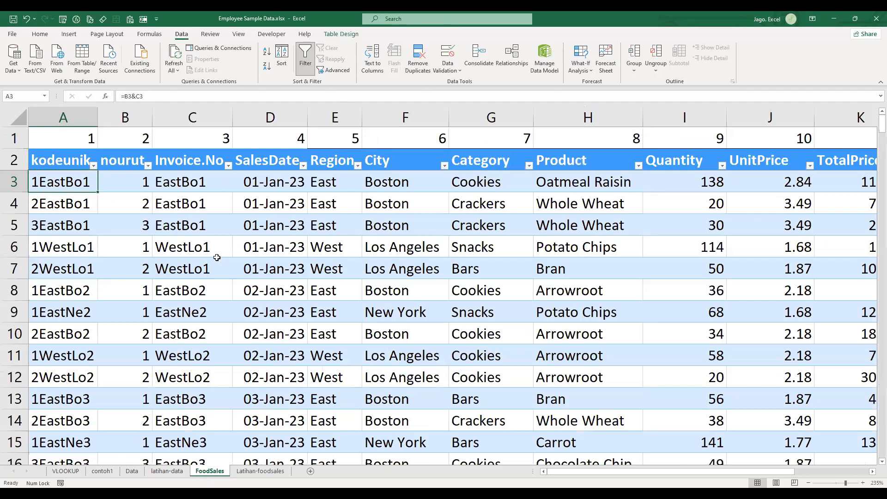
pyautogui.scroll(1, 212, 264)
pyautogui.press('F2')
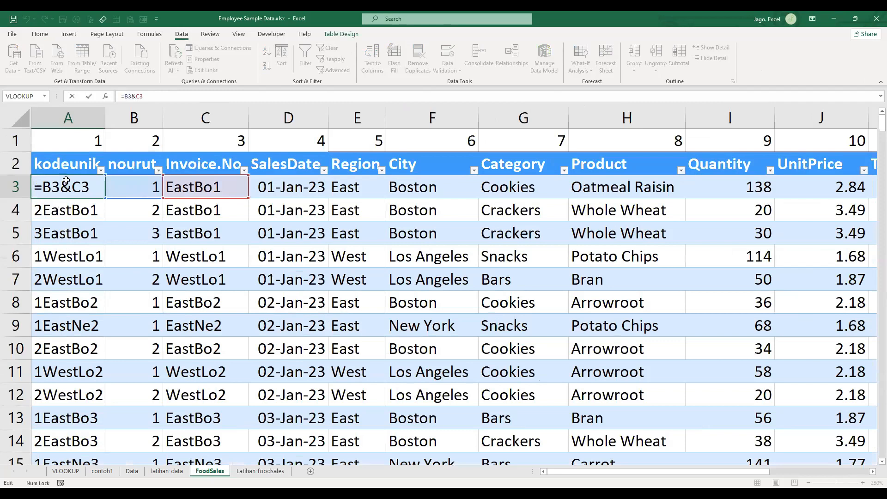
pyautogui.press('Tab')
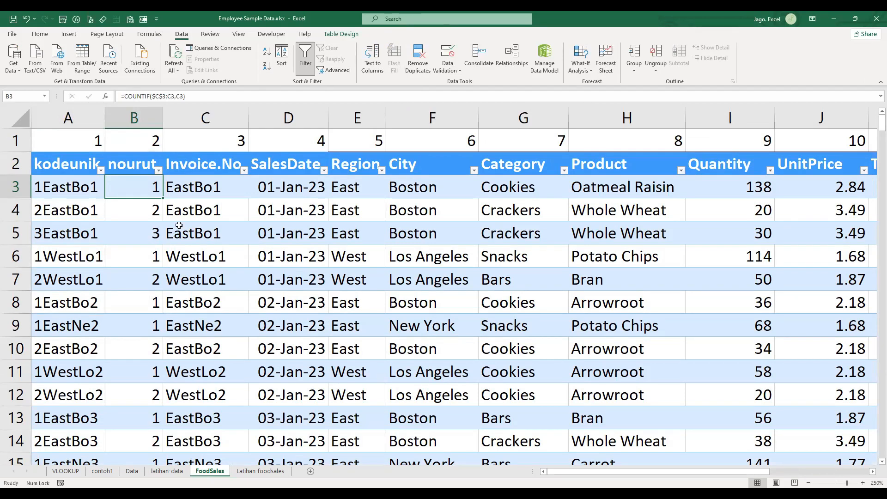
pyautogui.click(163, 96)
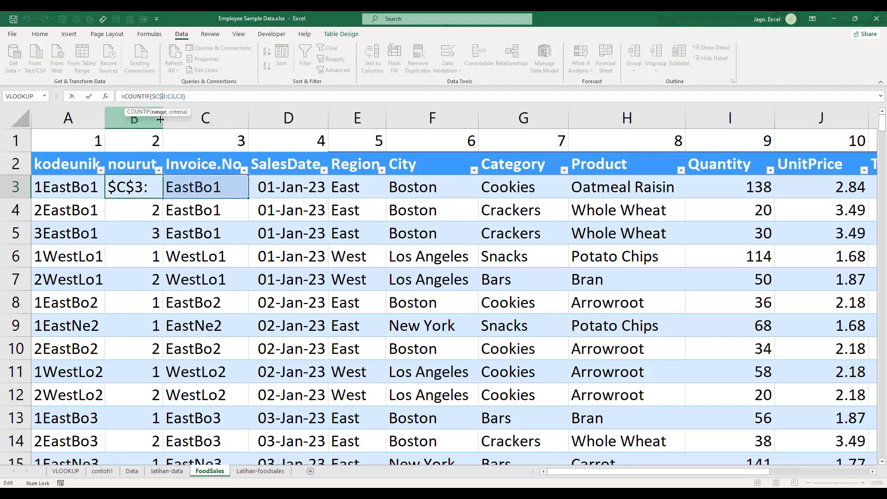
pyautogui.press('Escape')
pyautogui.press('Down')
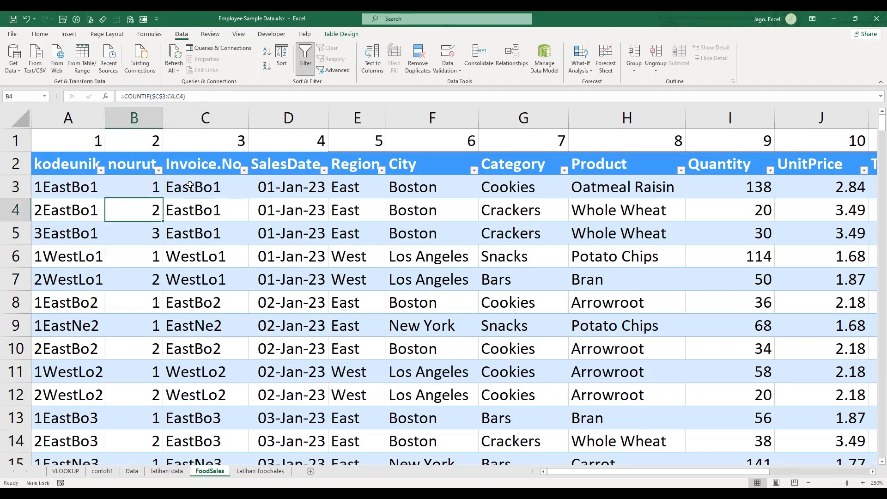
# - Examine the range reference in the nourut COUNTIF formula in B3, leaving it unchanged, and return to the Latihan-foodsales sheet
pyautogui.press('Up')
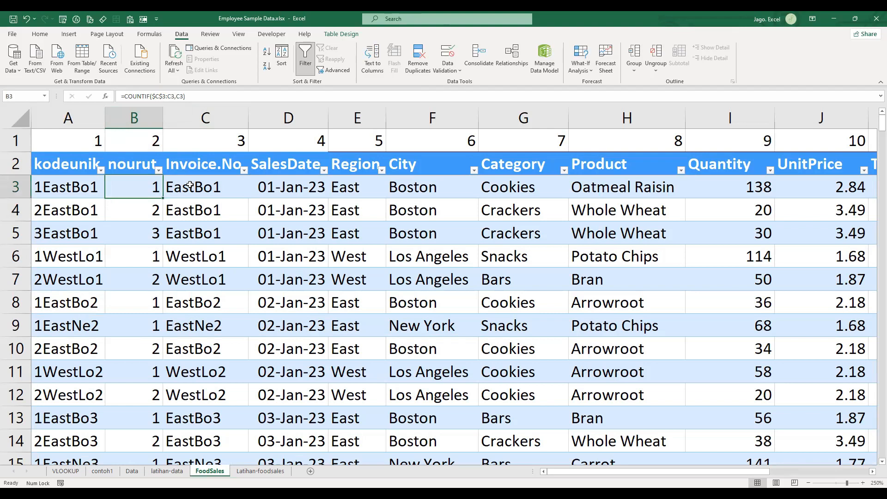
pyautogui.click(170, 95)
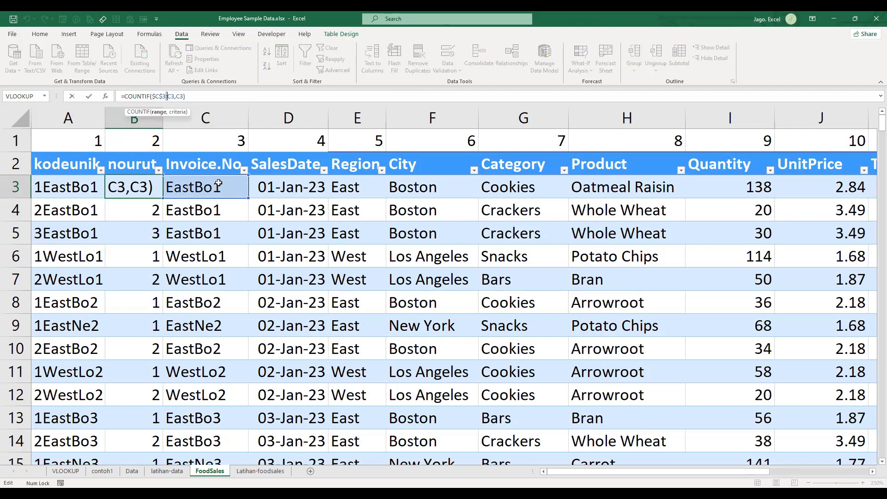
pyautogui.hotkey('ctrl', 'Return')
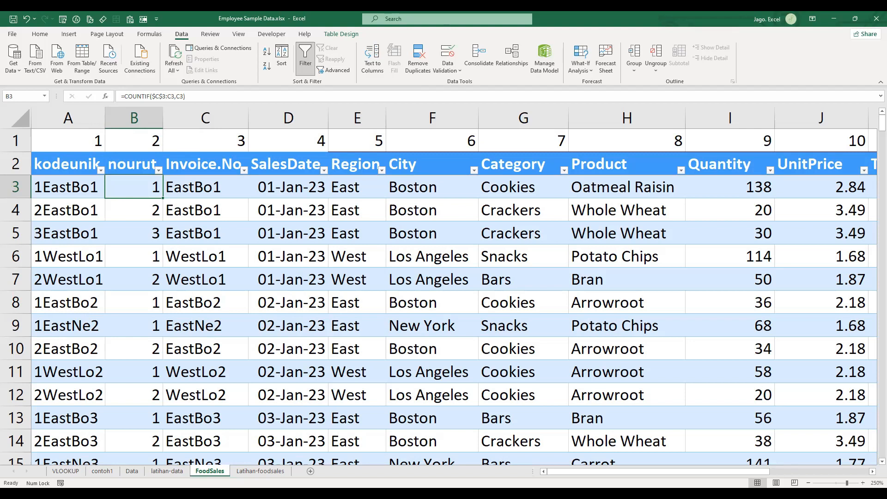
pyautogui.click(261, 471)
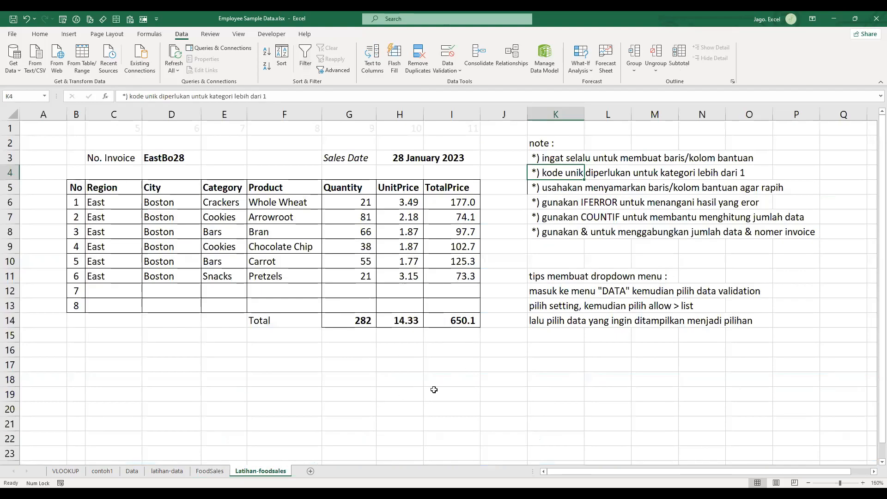
pyautogui.click(418, 393)
pyautogui.write('=')
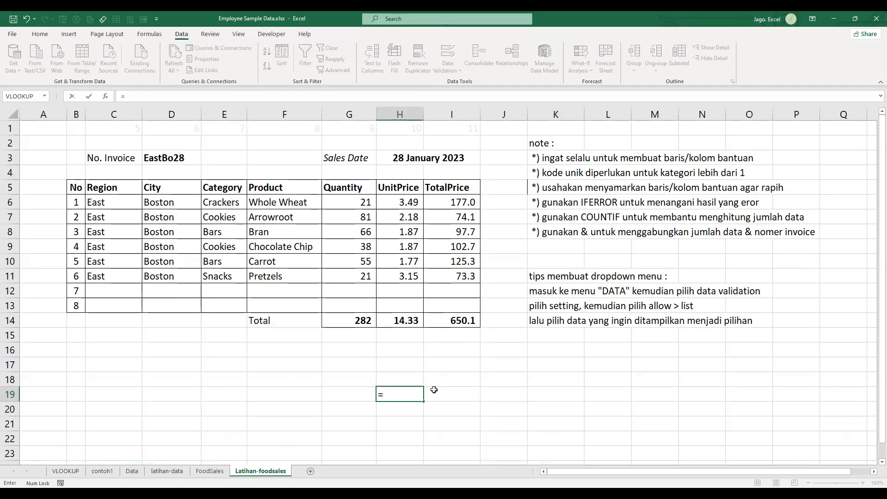
pyautogui.press('Escape')
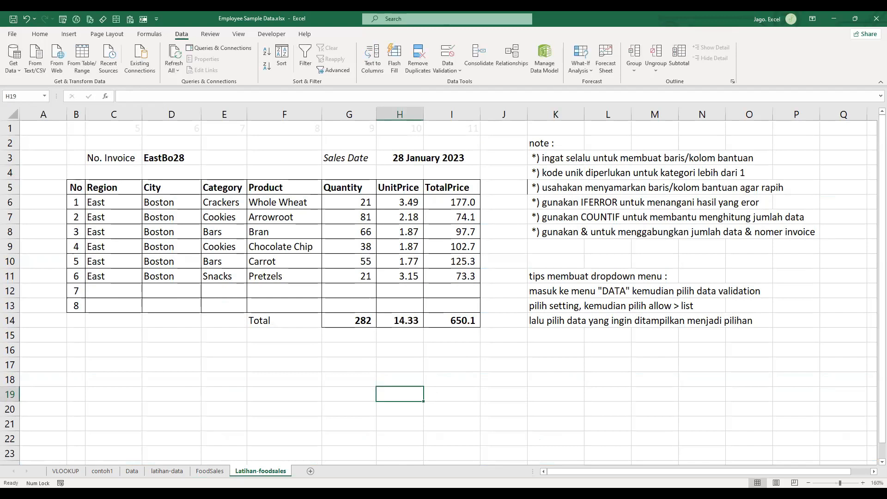
pyautogui.click(521, 429)
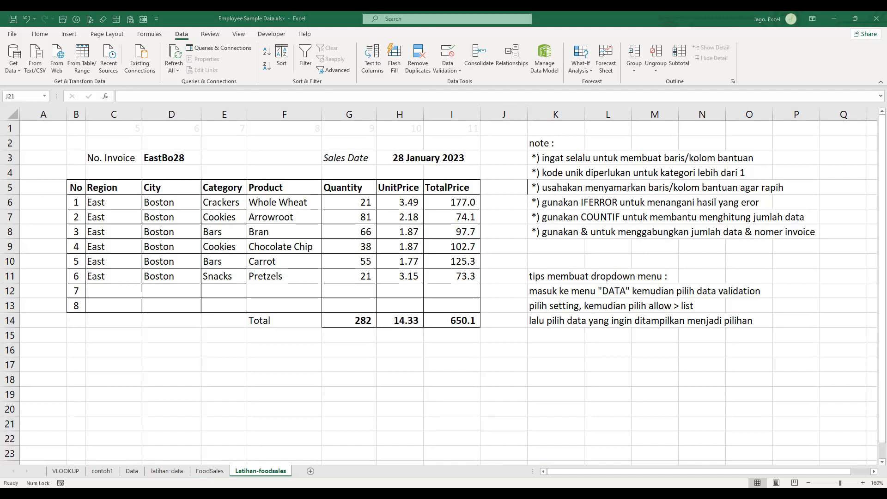
# - Show the lookup formula of C13 as text below the invoice table by entering a FORMULATEXT formula in C16
pyautogui.click(127, 203)
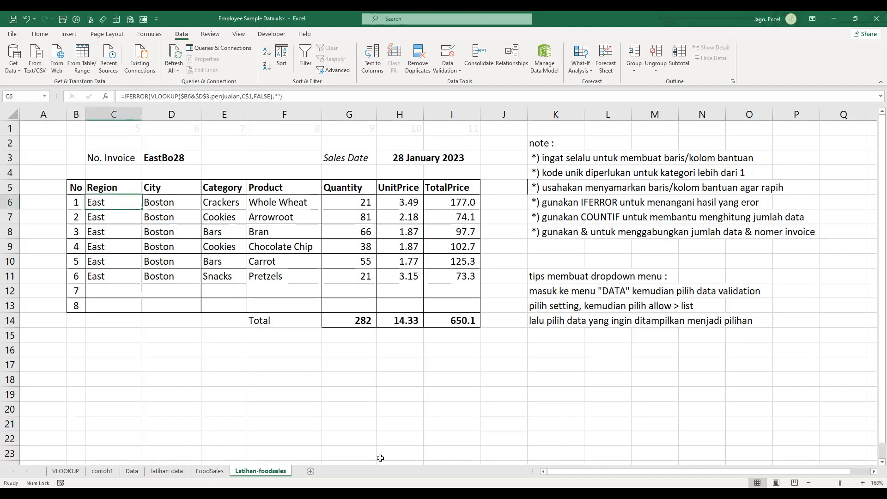
pyautogui.click(129, 357)
pyautogui.write('=')
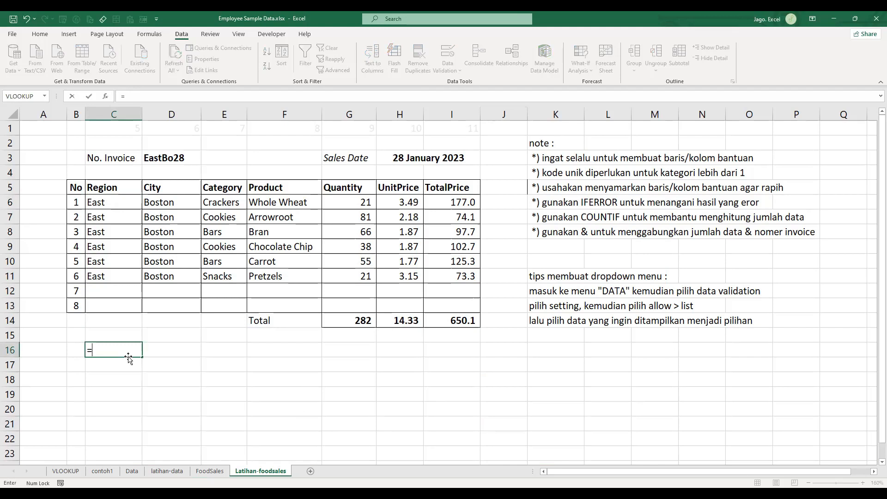
pyautogui.write('FORMULATEXT(')
pyautogui.press('Up')
pyautogui.press('Up')
pyautogui.press('Up')
pyautogui.press('Up')
pyautogui.press('Up')
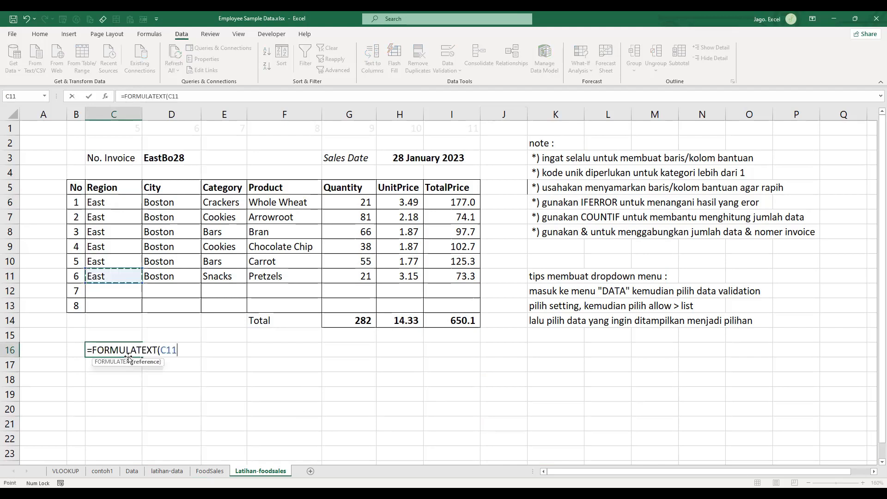
pyautogui.press('Down')
pyautogui.press('Down')
pyautogui.press('Return')
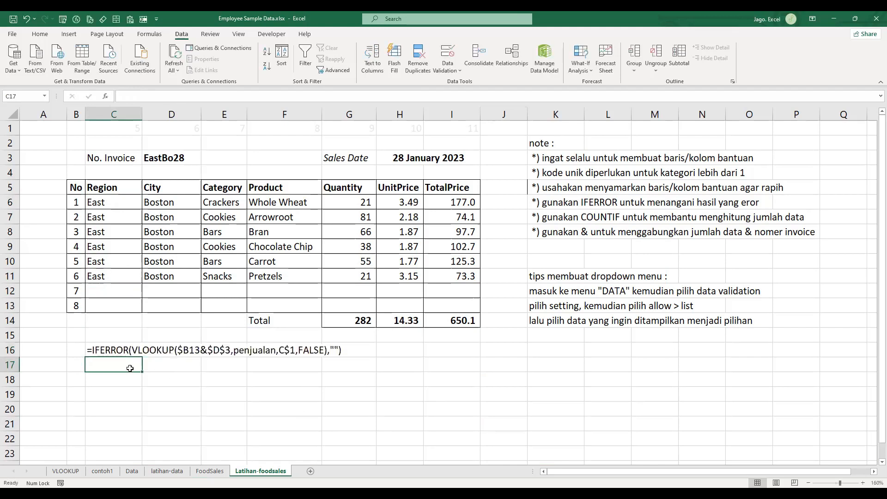
pyautogui.press('Up')
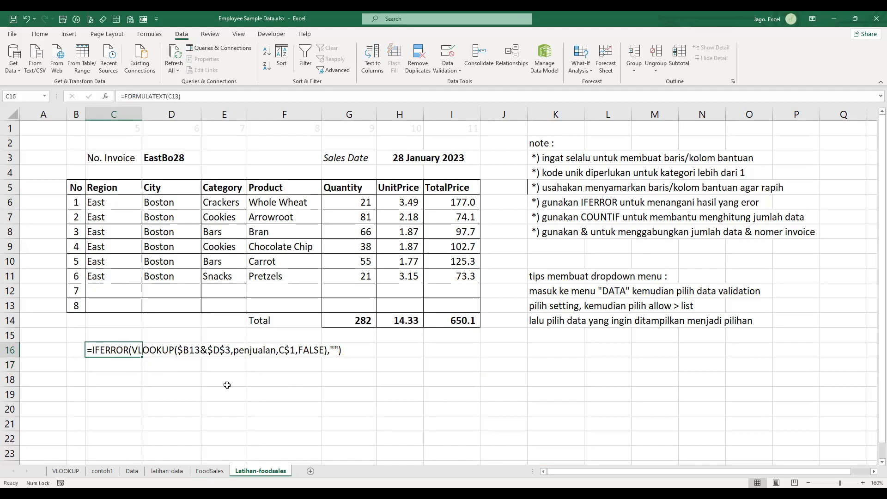
pyautogui.press('Down')
pyautogui.keyDown('ctrl'); pyautogui.scroll(1, 228, 386); pyautogui.keyUp('ctrl')
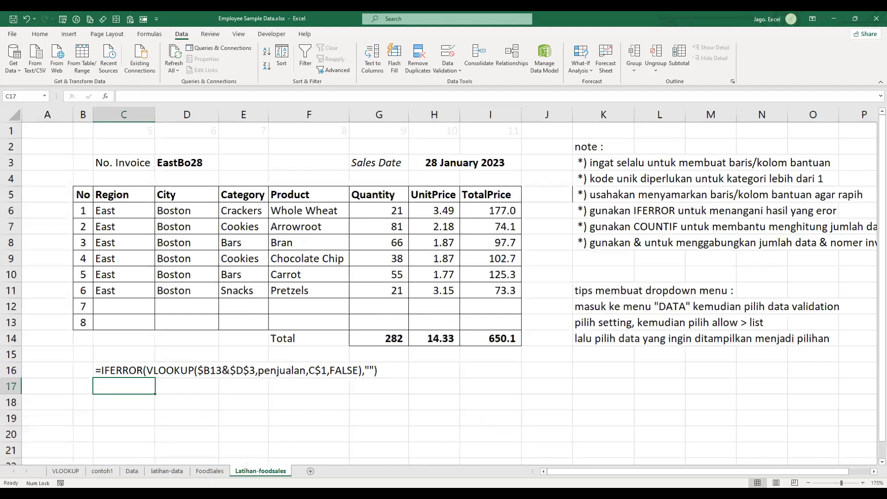
pyautogui.keyDown('ctrl'); pyautogui.scroll(2, 369, 405); pyautogui.keyUp('ctrl')
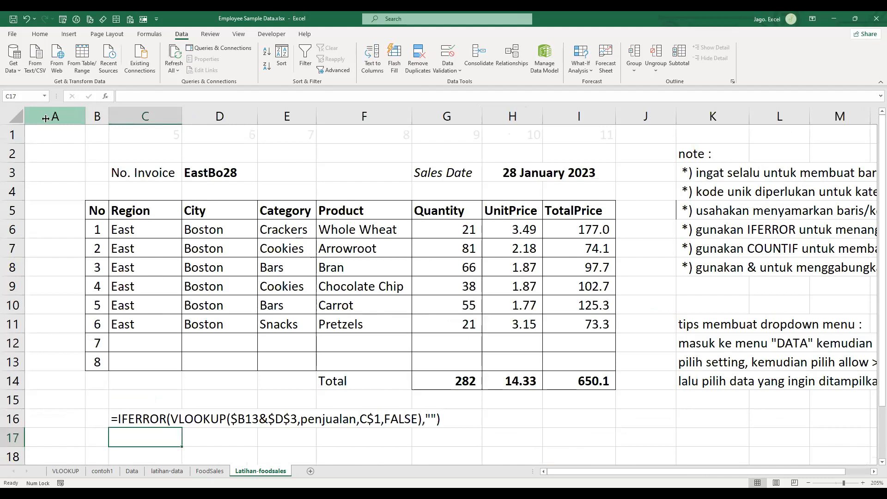
pyautogui.click(498, 441)
pyautogui.hscroll(1, 498, 441)
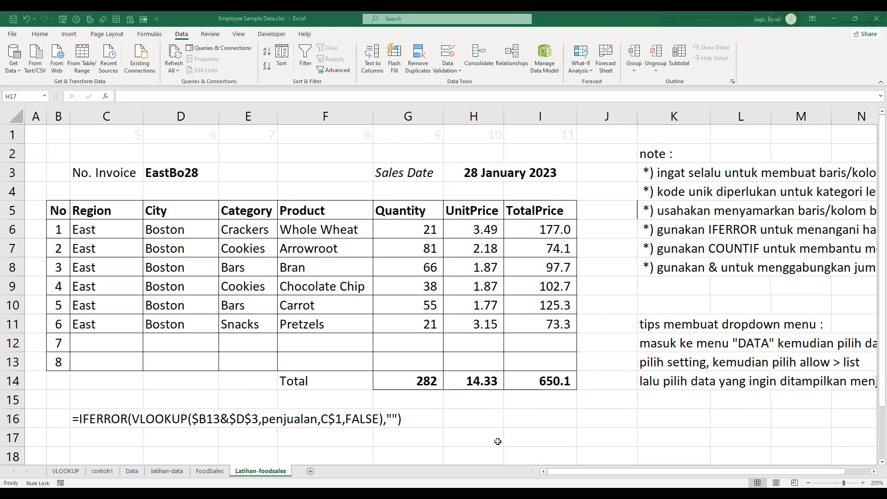
pyautogui.click(457, 385)
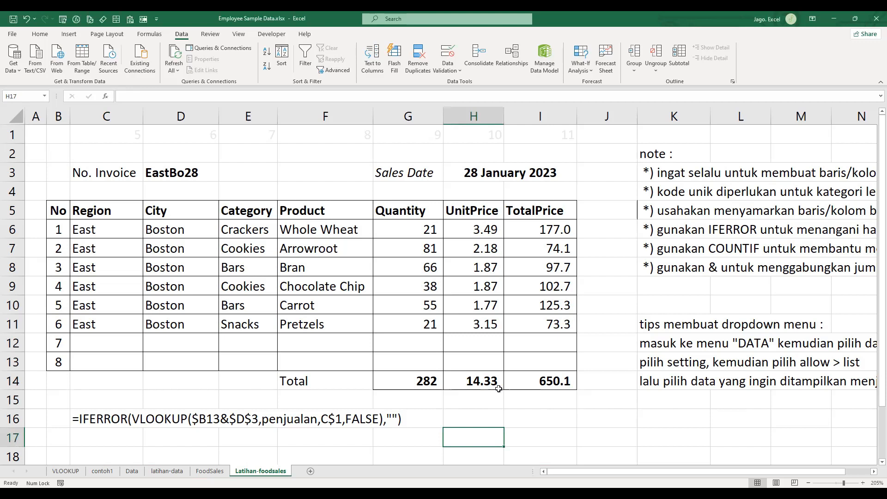
pyautogui.hotkey('alt', 'Tab')
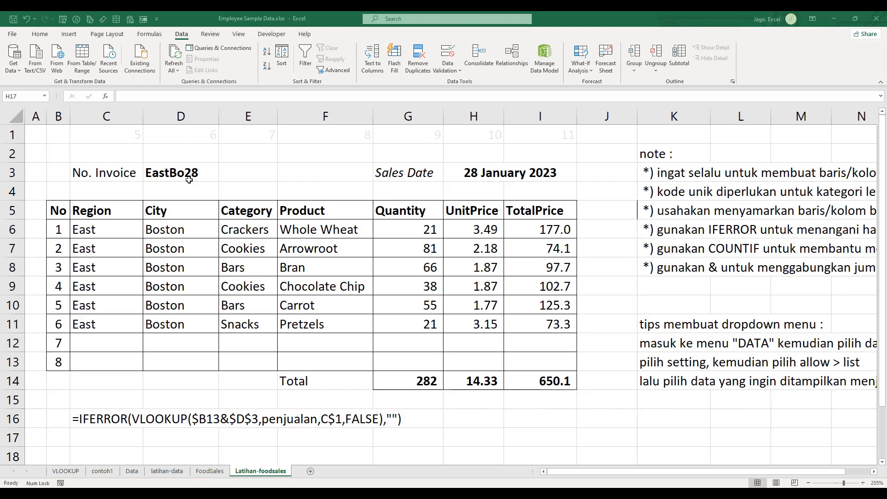
pyautogui.click(408, 226)
pyautogui.click(231, 288)
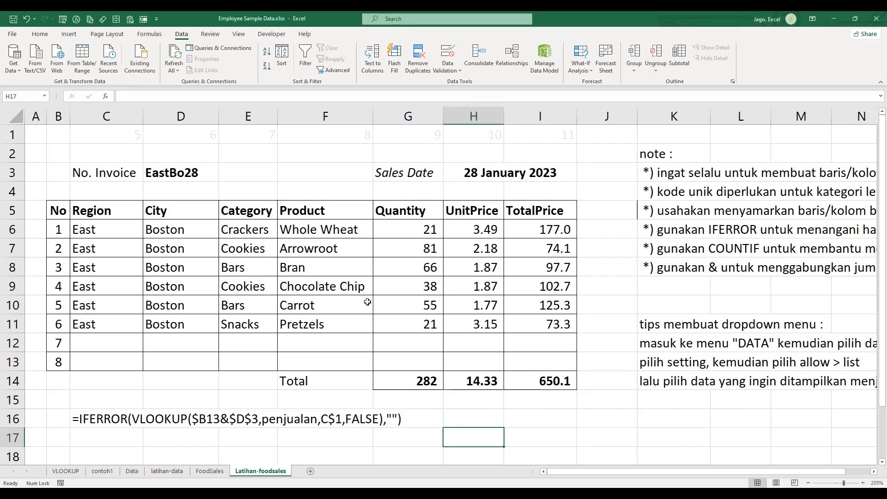
pyautogui.hotkey('alt', 'Tab')
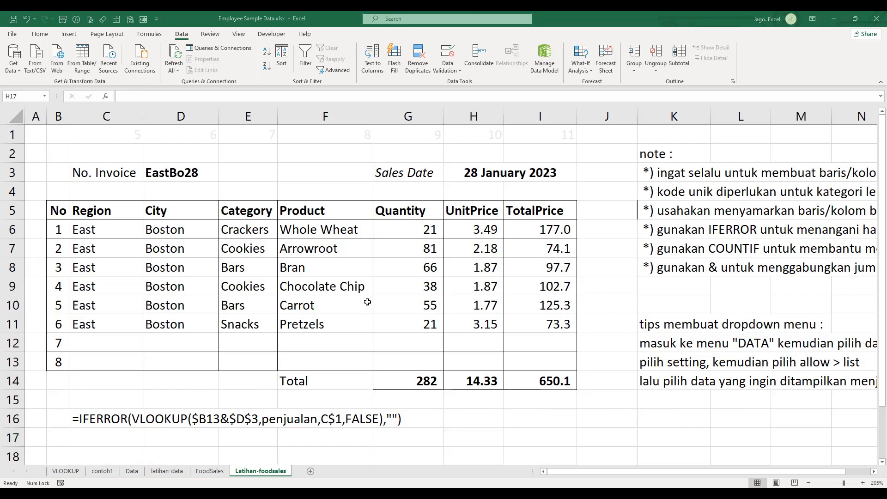
pyautogui.click(221, 235)
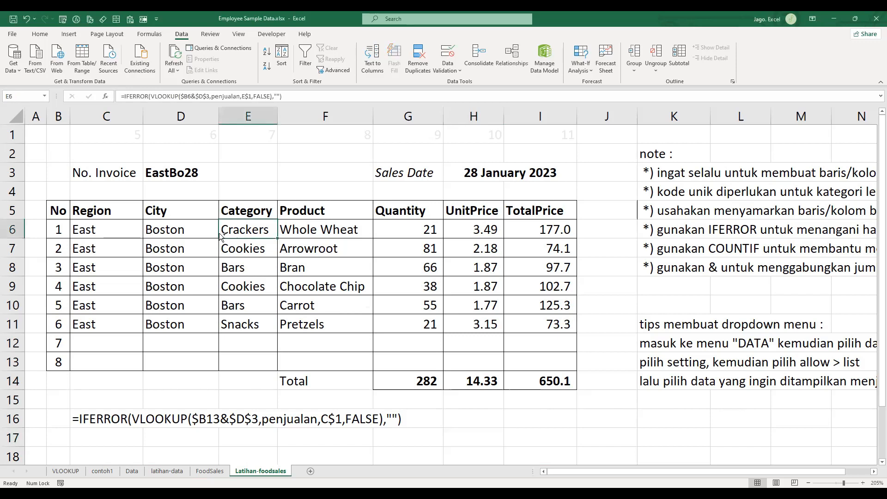
pyautogui.hotkey('ctrl', 'o')
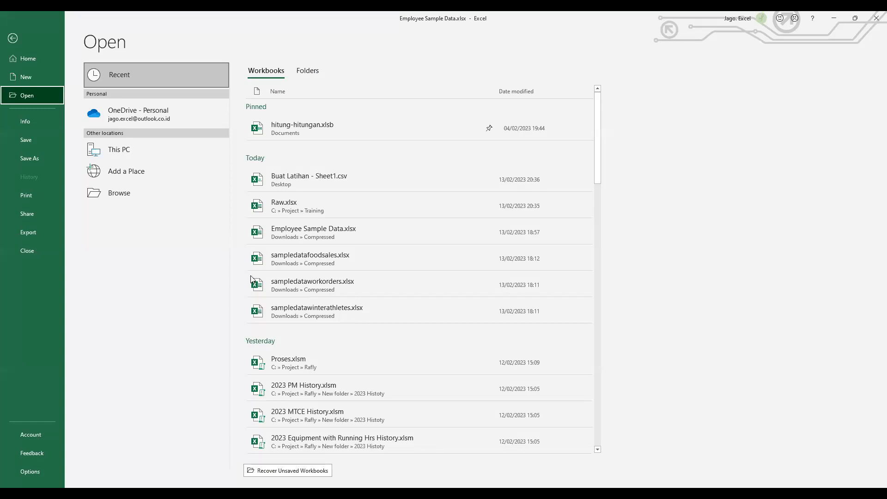
pyautogui.press('Escape')
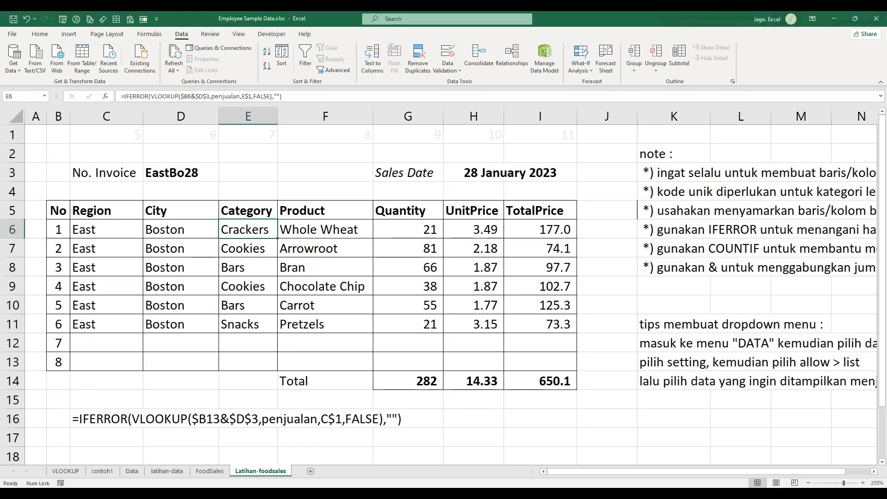
pyautogui.click(632, 417)
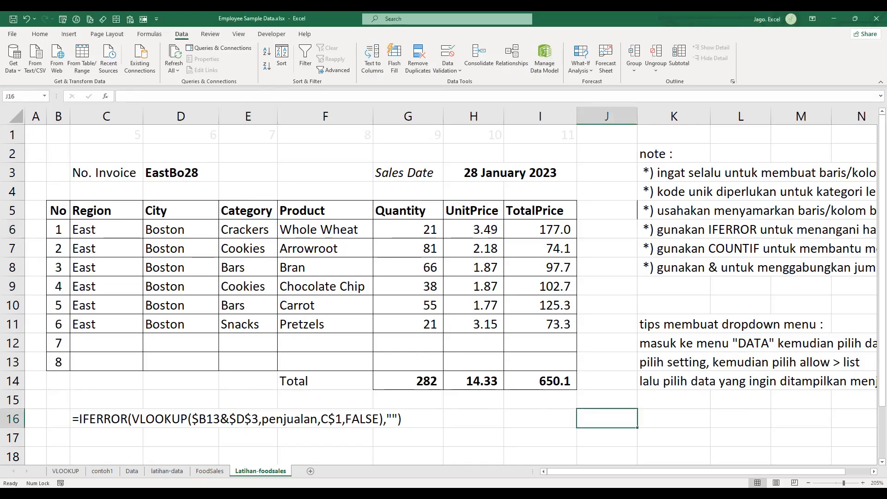
pyautogui.hotkey('ctrl', 'n')
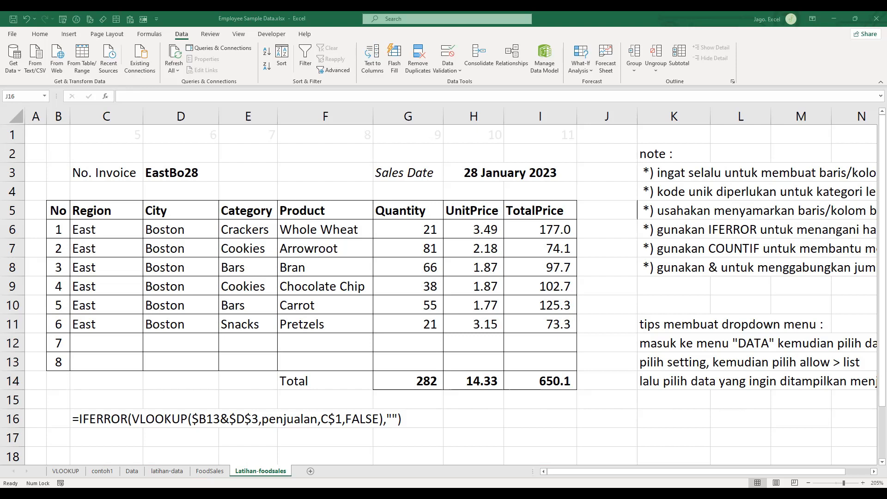
pyautogui.hotkey('alt', 'Tab')
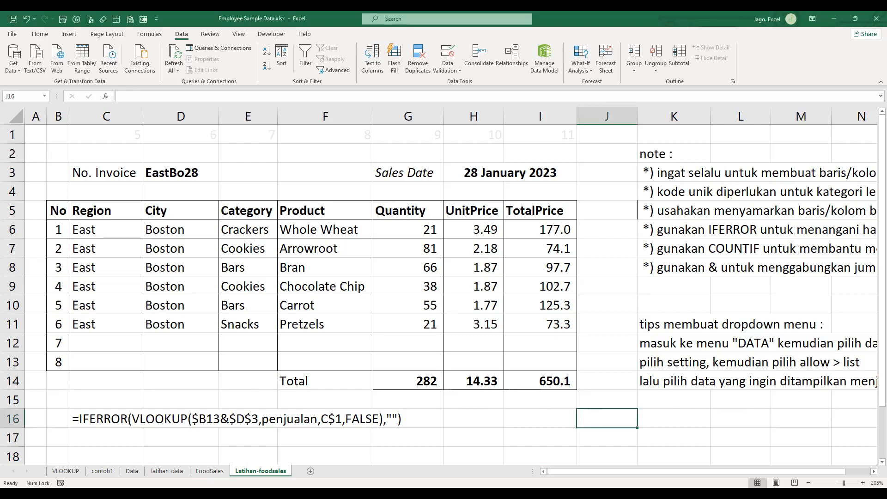
pyautogui.hotkey('alt', 'Tab')
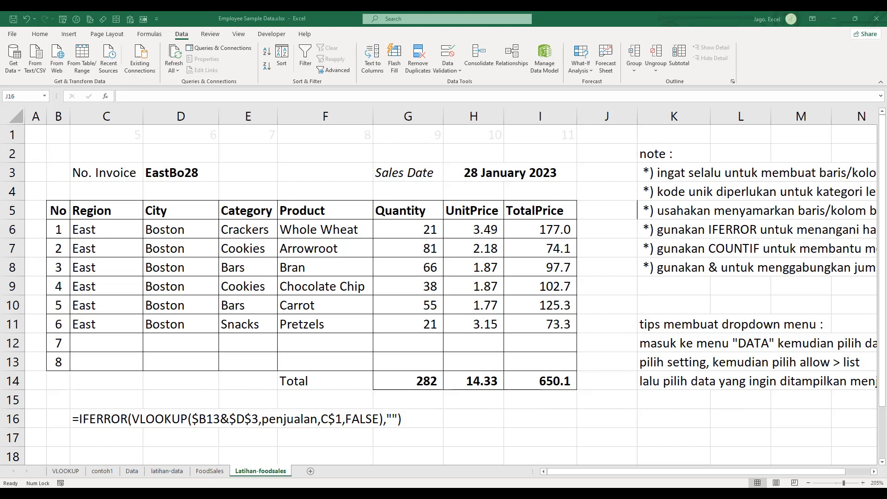
pyautogui.click(460, 393)
pyautogui.click(588, 330)
# - Count the Cookies entries in the invoice's Category column with the array formula =COUNTIF(E6:E11,E7) in J16, and clear the cell
pyautogui.click(677, 296)
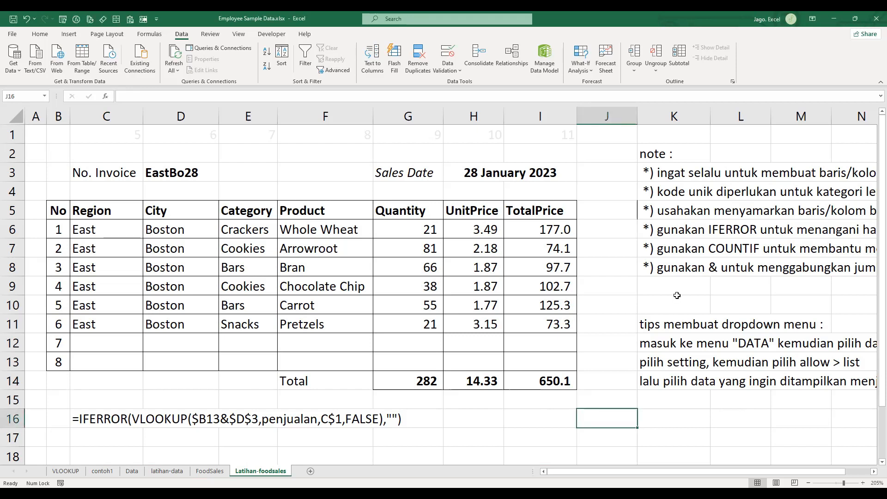
pyautogui.write('=')
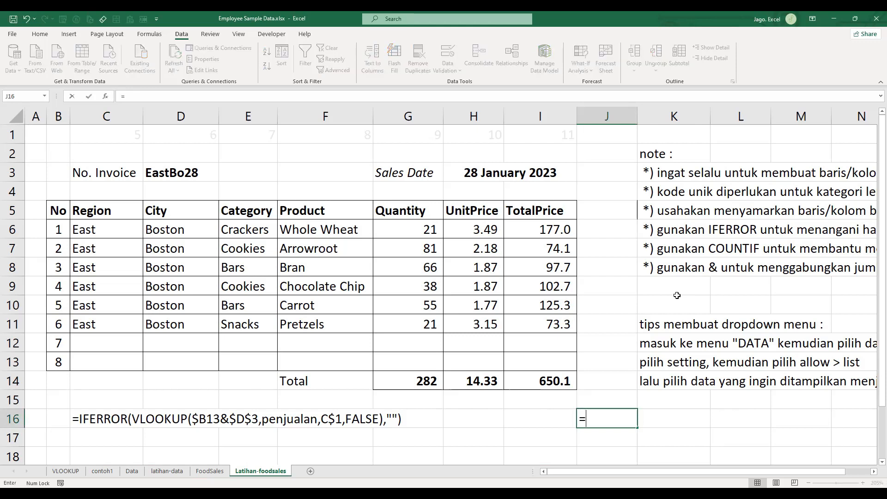
pyautogui.write('COUNTIF(')
pyautogui.press('Left')
pyautogui.press('Left')
pyautogui.press('Left')
pyautogui.press('Left')
pyautogui.press('Left')
pyautogui.press('Left')
pyautogui.press('Up')
pyautogui.press('Up')
pyautogui.press('Up')
pyautogui.press('Up')
pyautogui.press('Up')
pyautogui.press('Up')
pyautogui.press('Up')
pyautogui.press('Up')
pyautogui.press('Down')
pyautogui.press('Down')
pyautogui.press('Down')
pyautogui.press('Left')
pyautogui.press('Right')
pyautogui.press('Right')
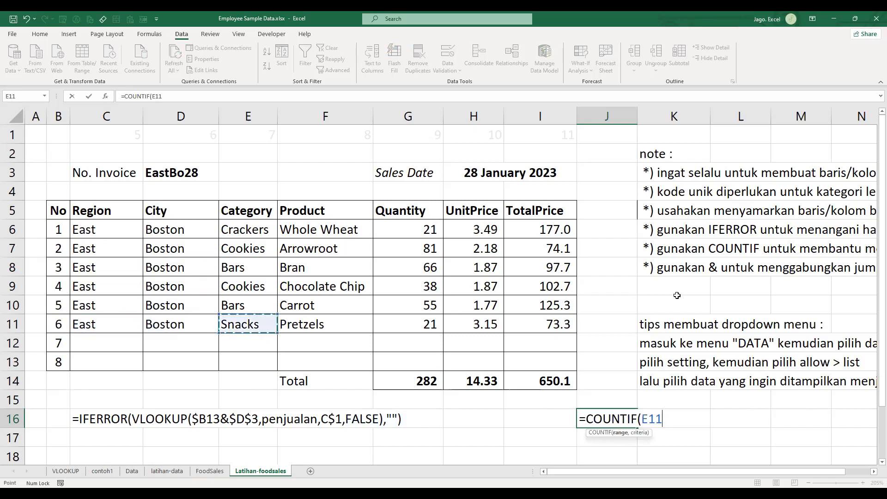
pyautogui.hotkey('shift', 'Up')
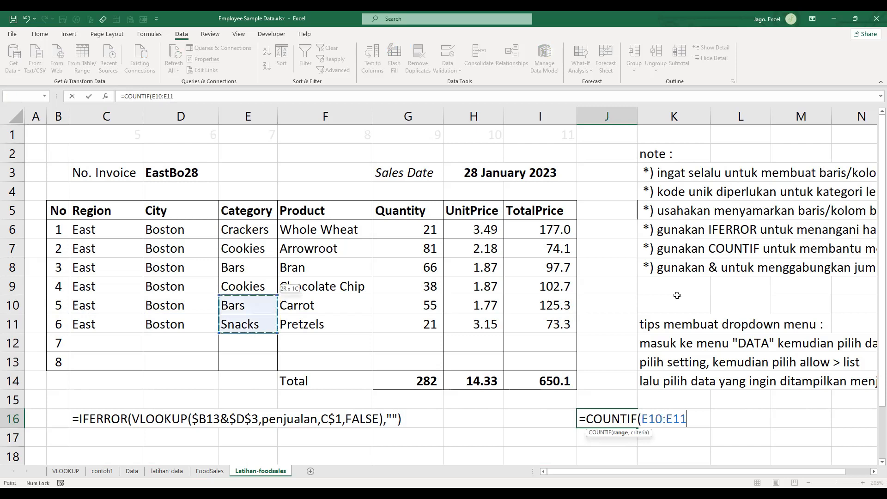
pyautogui.hotkey('shift', 'Up')
pyautogui.hotkey('shift', 'Up')
pyautogui.hotkey('shift', 'Up')
pyautogui.hotkey('shift', 'Up')
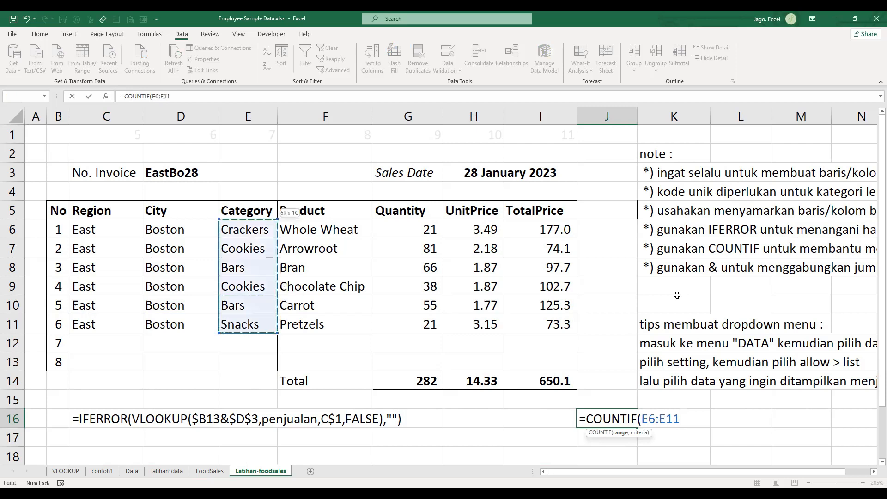
pyautogui.write(',')
pyautogui.click(267, 248)
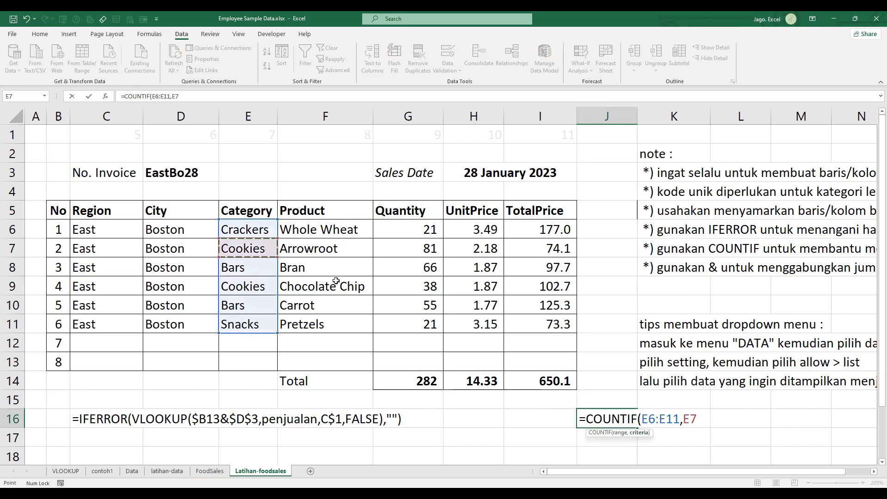
pyautogui.write(')')
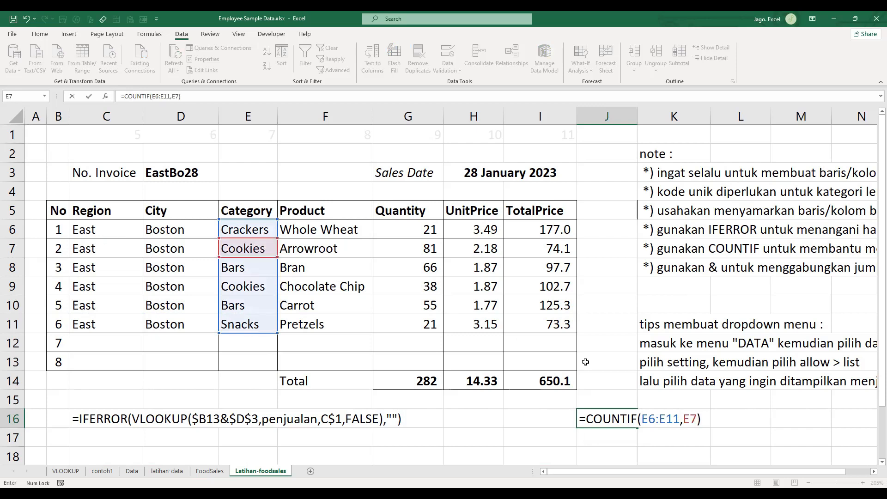
pyautogui.hotkey('ctrl', 'shift', 'Return')
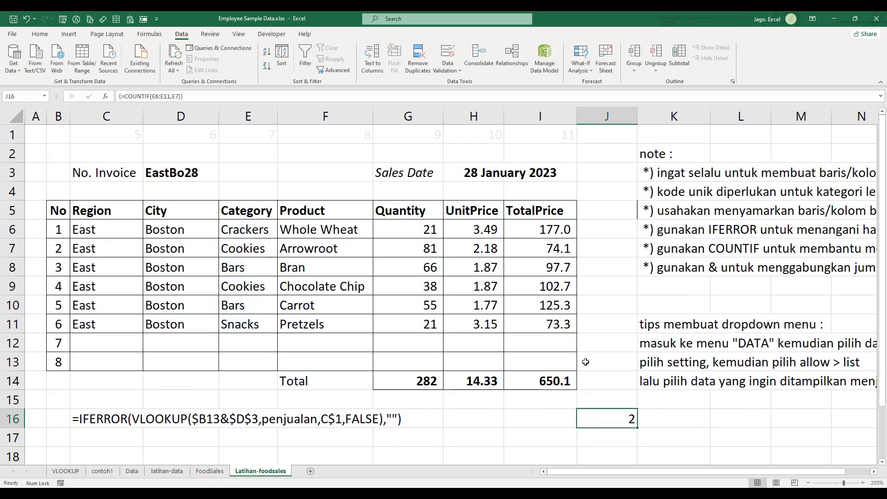
pyautogui.press('Delete')
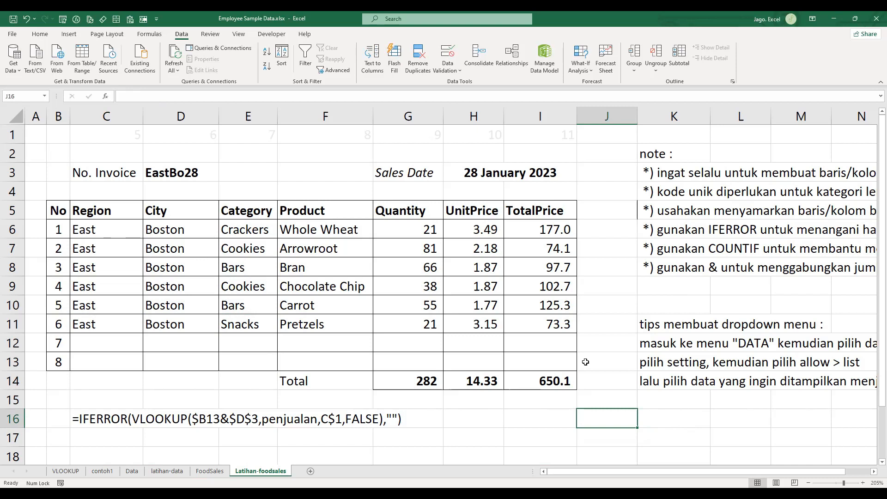
pyautogui.write('=')
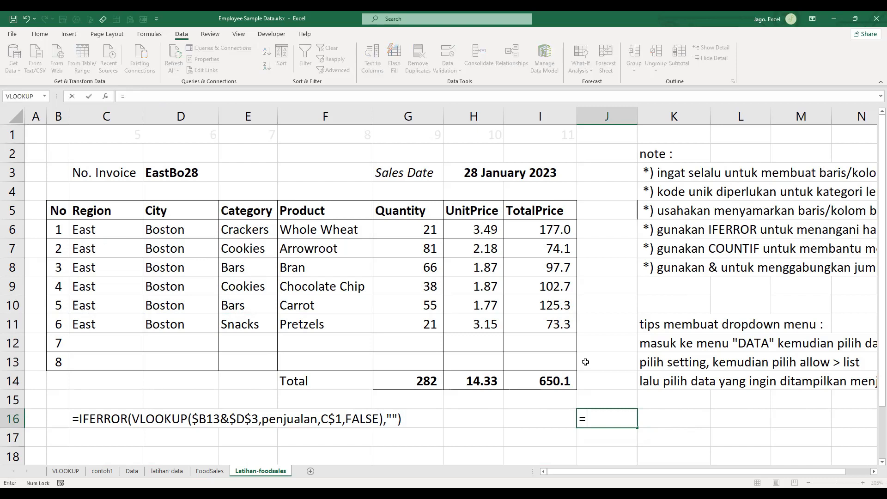
pyautogui.write('coun')
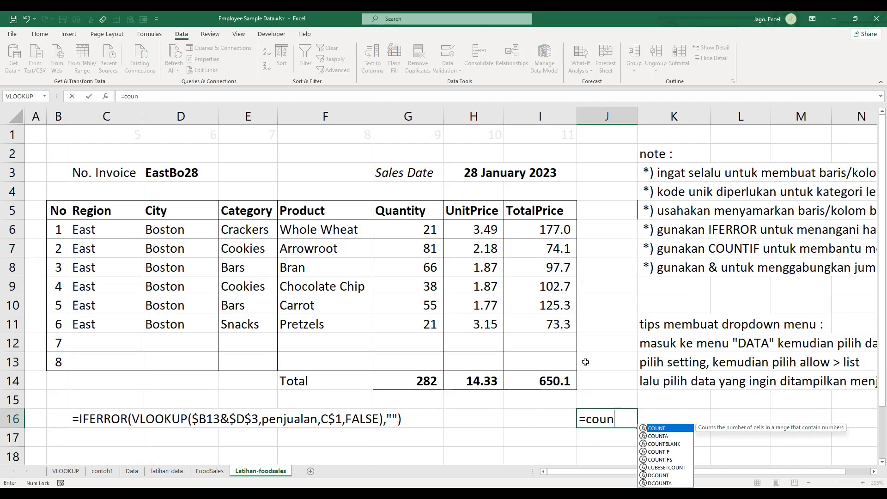
pyautogui.press('Escape')
pyautogui.press('Escape')
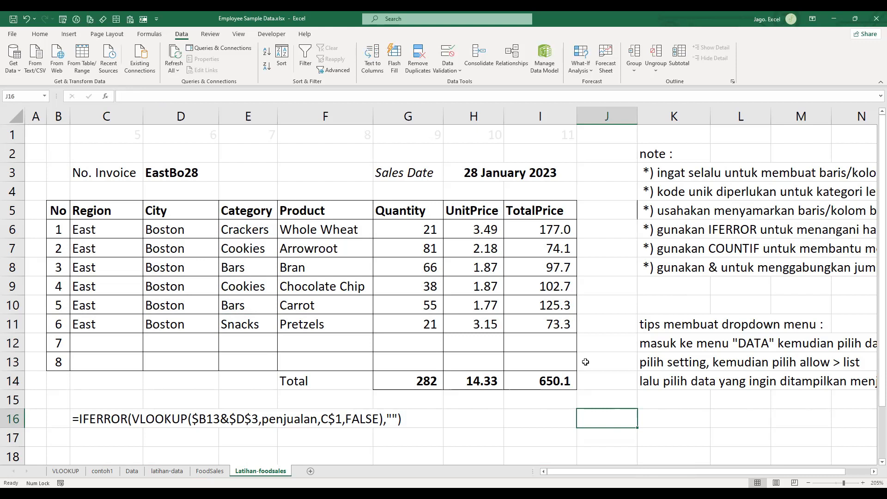
# - In the other Employee Sample Data workbook, correct the noinvoice formula in FoodSales cell B2 to =COUNTIF($C$2:C2,C2)
pyautogui.hotkey('alt', 'Tab')
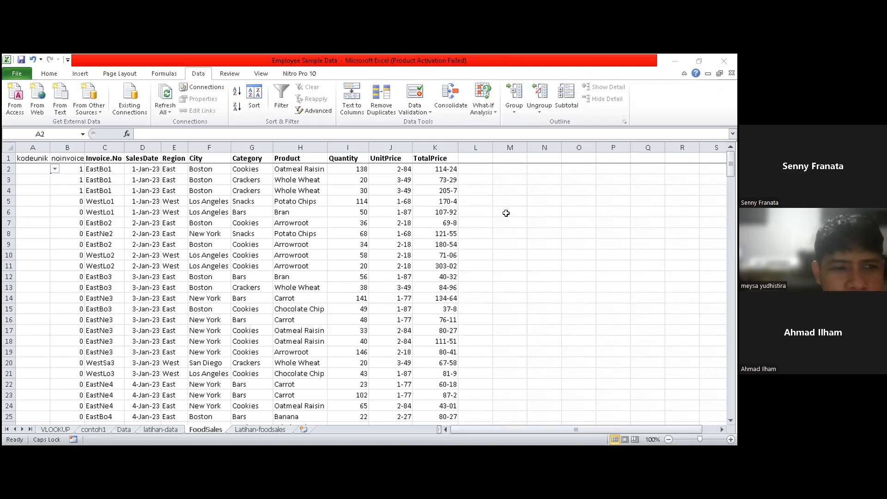
pyautogui.click(122, 190)
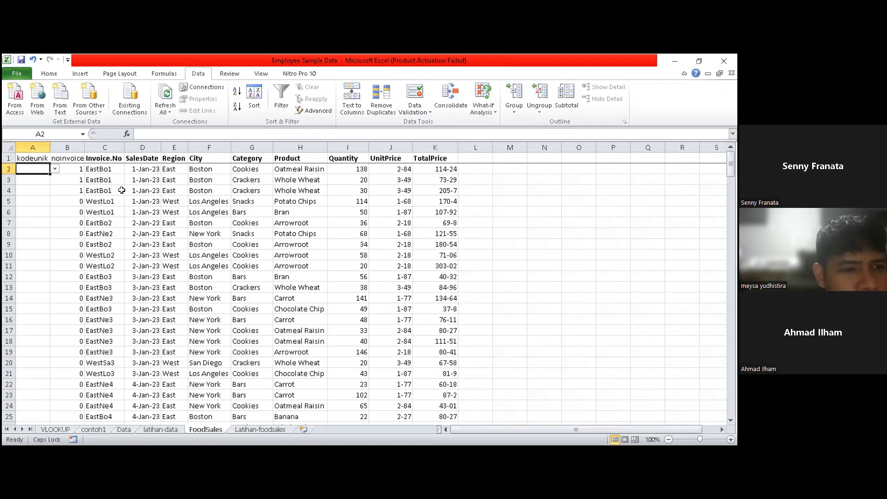
pyautogui.click(67, 166)
pyautogui.doubleClick(67, 168)
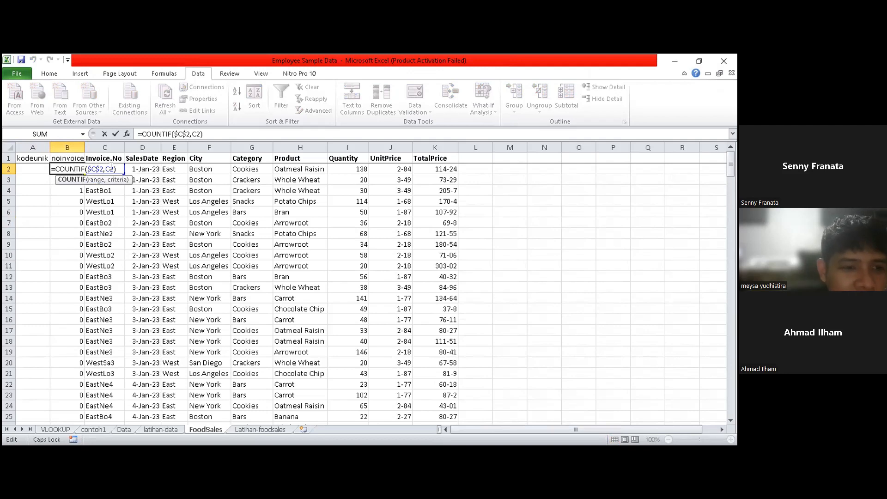
pyautogui.click(112, 168)
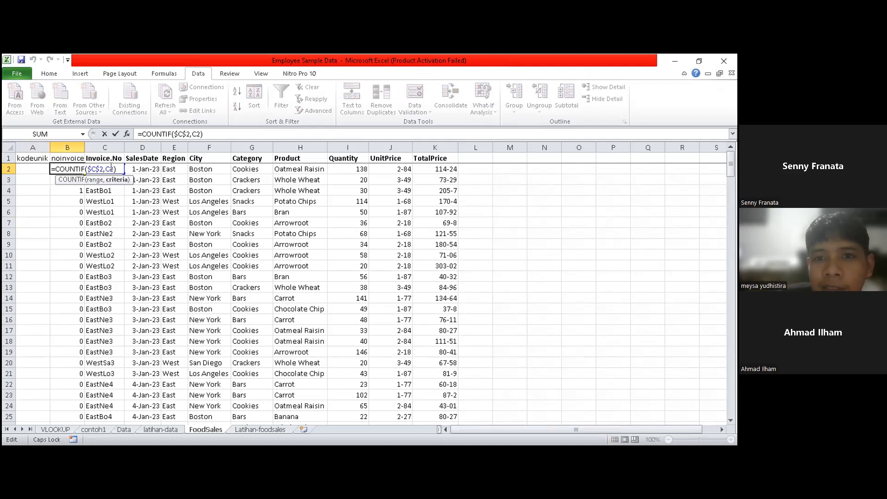
pyautogui.write(',C2')
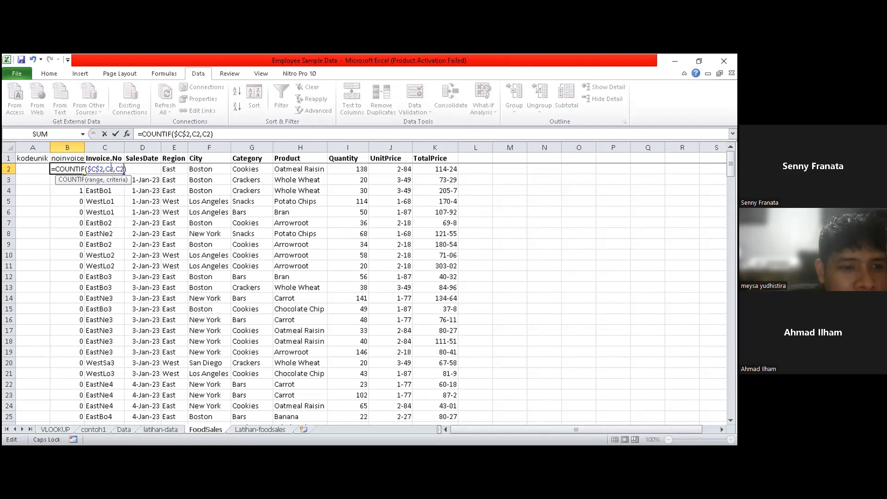
pyautogui.click(105, 169)
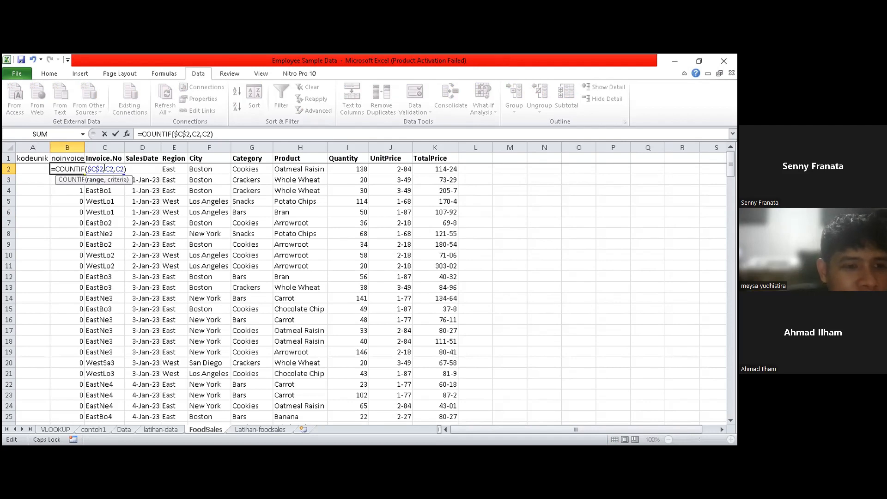
pyautogui.press('Right')
pyautogui.press('BackSpace')
pyautogui.write(':')
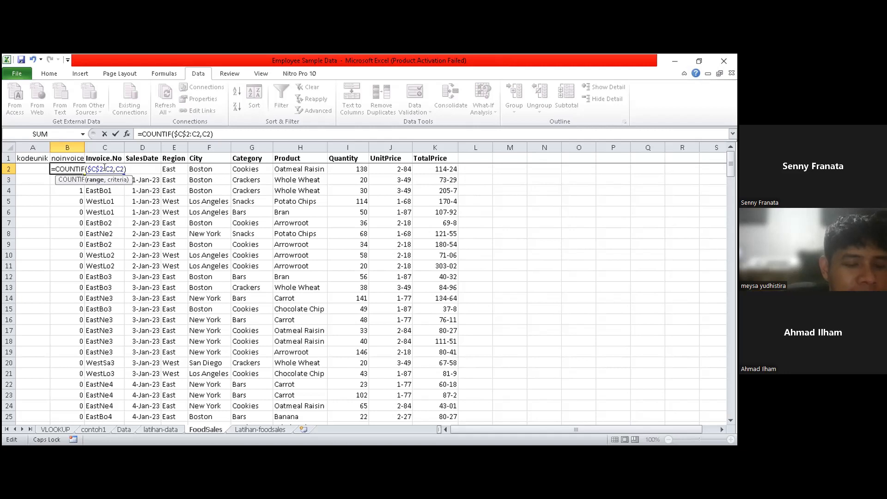
pyautogui.press('BackSpace')
pyautogui.write(';')
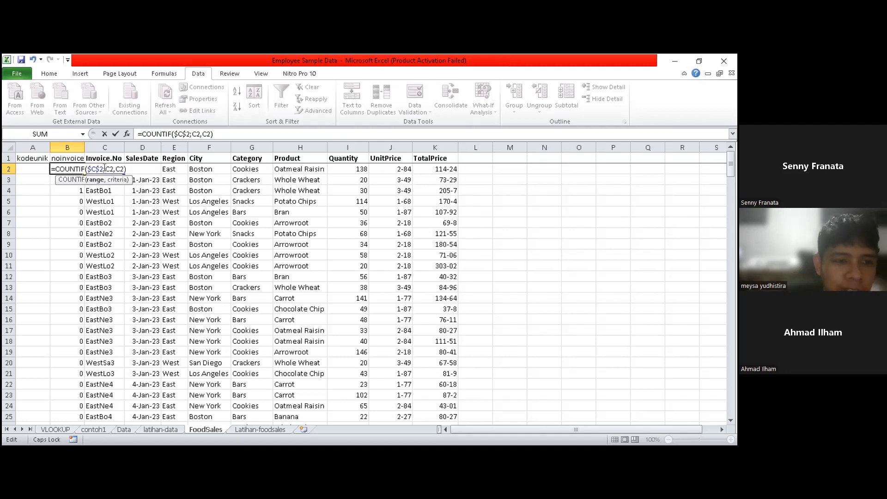
pyautogui.press('BackSpace')
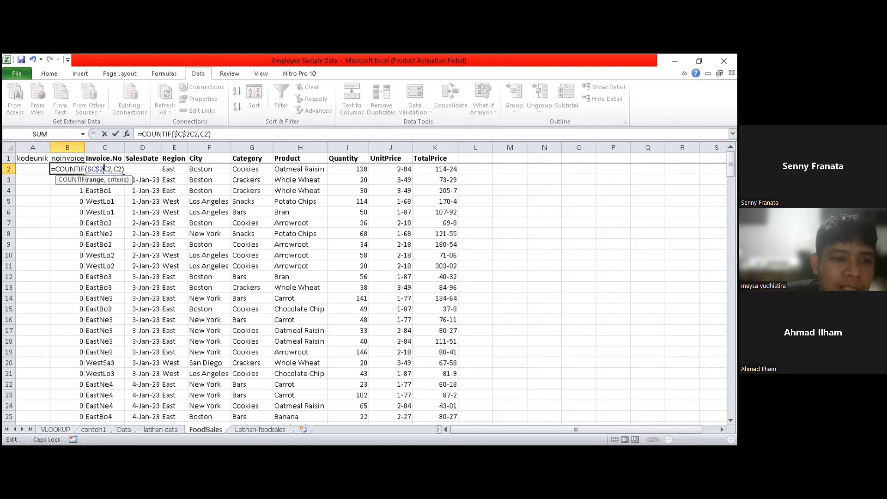
pyautogui.write(':')
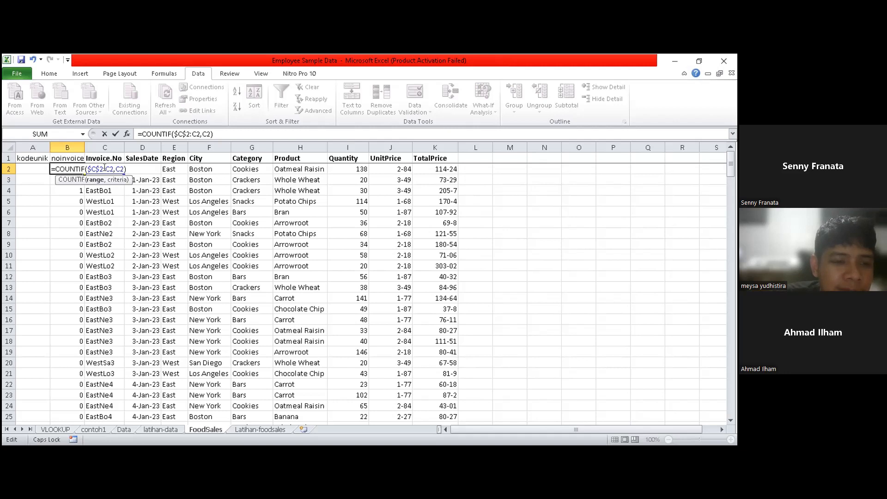
pyautogui.press('Return')
# - Fill the formula in B2 down the whole noinvoice column and reselect B2
pyautogui.click(72, 167)
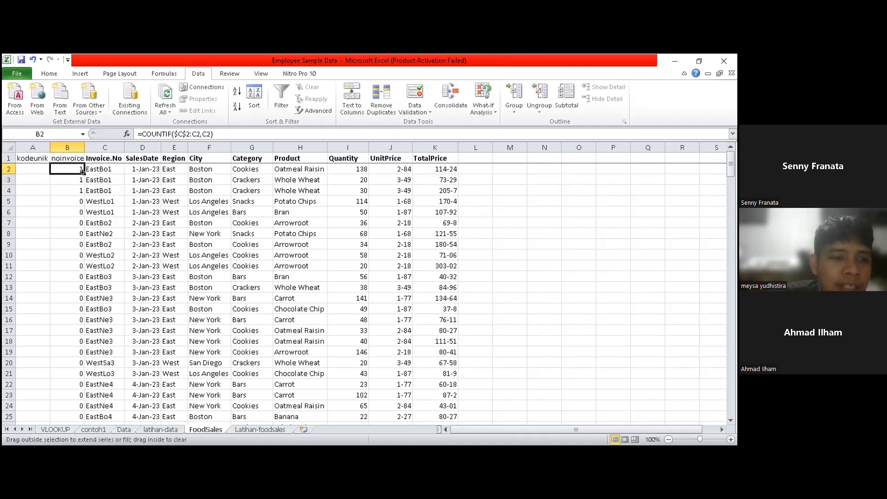
pyautogui.doubleClick(80, 173)
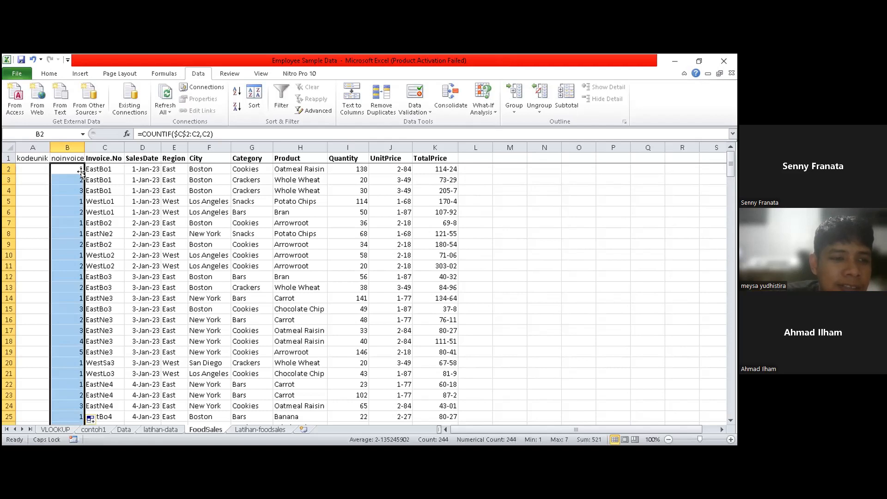
pyautogui.click(28, 165)
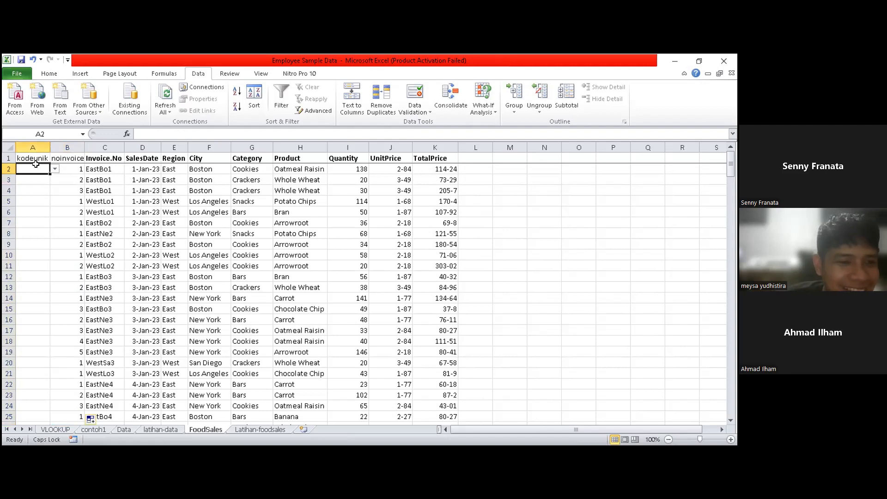
pyautogui.click(71, 166)
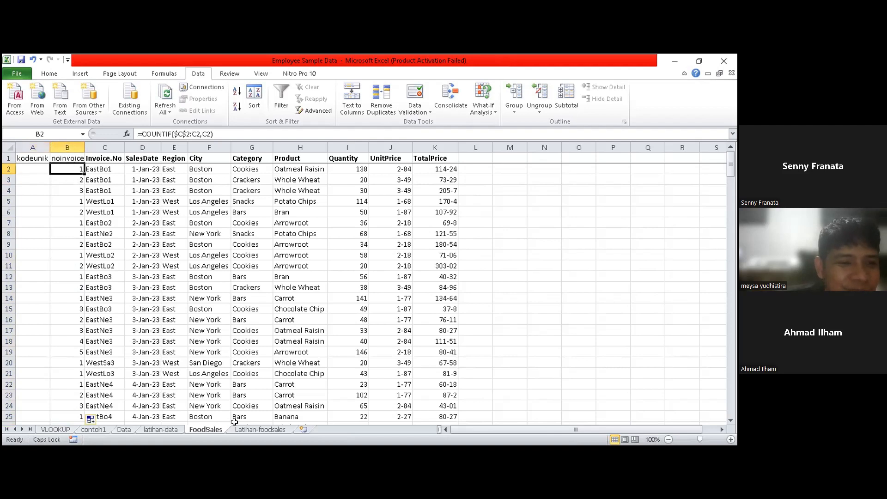
# - Review the invoice layout on the Latihan-foodsales sheet and return to the FoodSales sheet
pyautogui.click(272, 430)
pyautogui.click(186, 329)
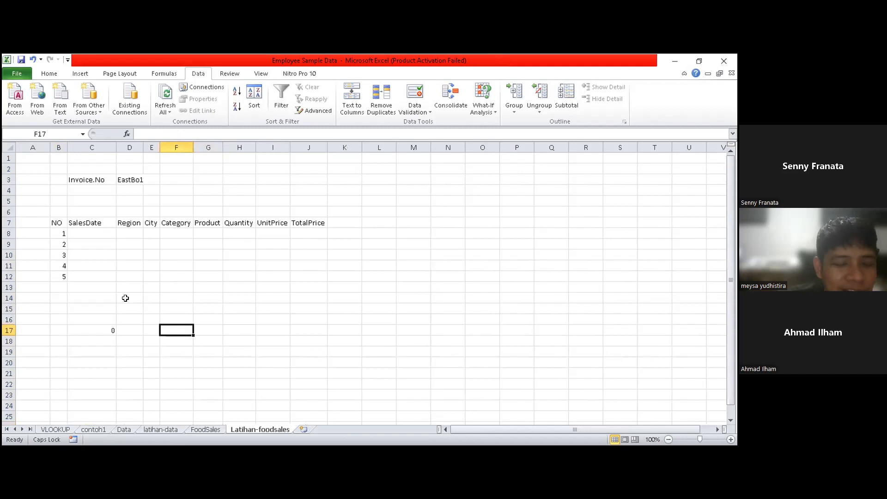
pyautogui.click(206, 430)
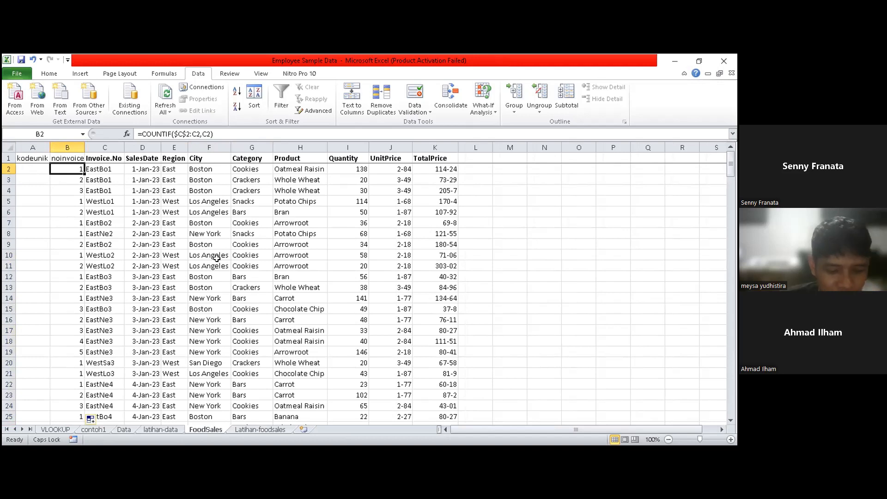
# - Try to enter the formula =B2&C2 in the kodeunik cell A2
pyautogui.click(32, 167)
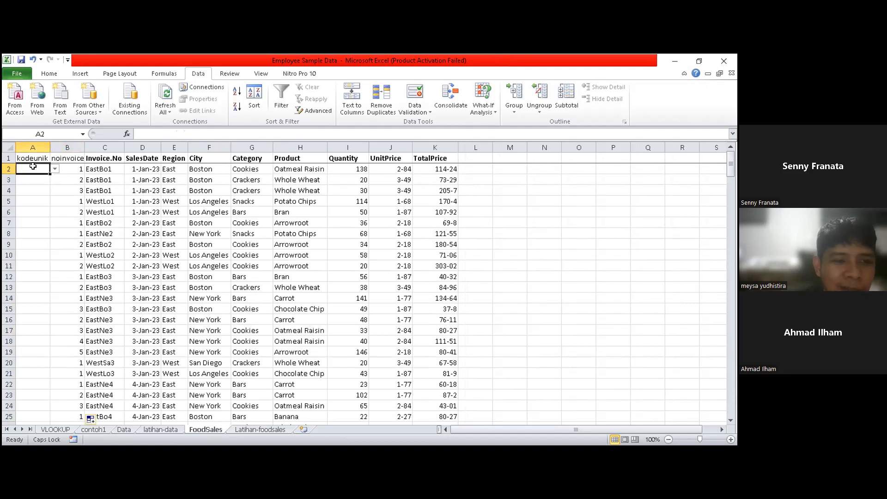
pyautogui.write('=')
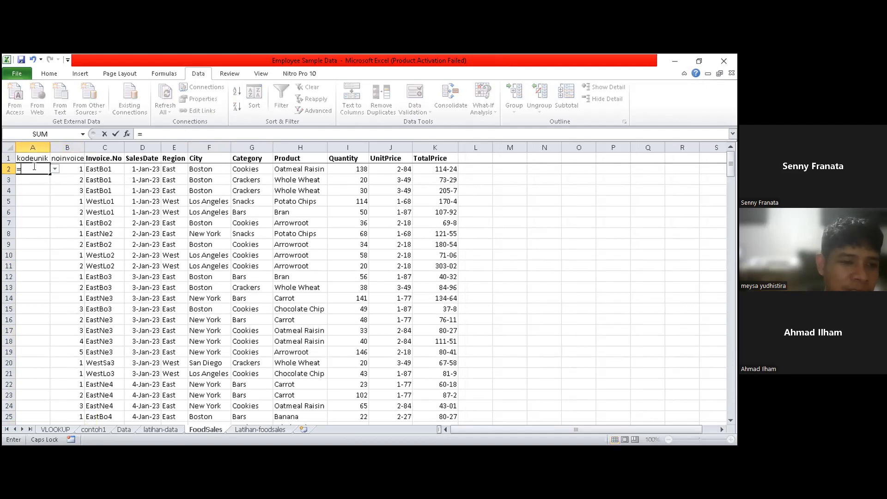
pyautogui.click(109, 158)
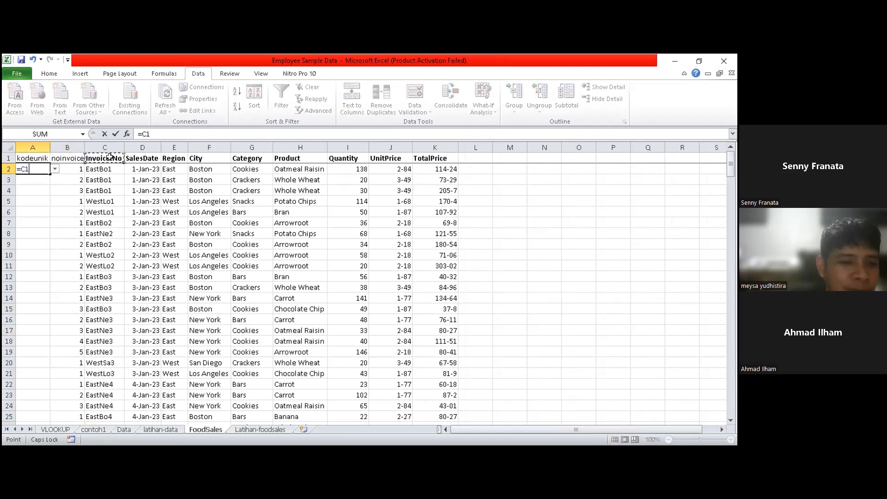
pyautogui.press('BackSpace')
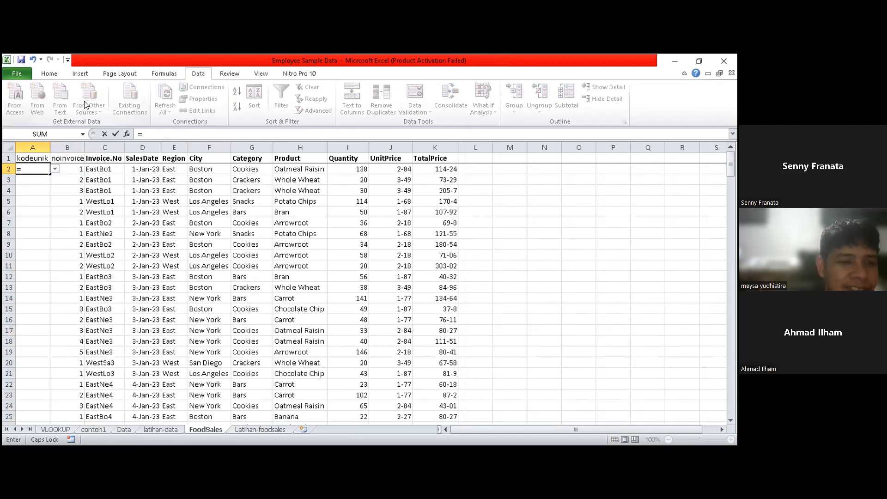
pyautogui.click(113, 167)
pyautogui.press('BackSpace')
pyautogui.press('BackSpace')
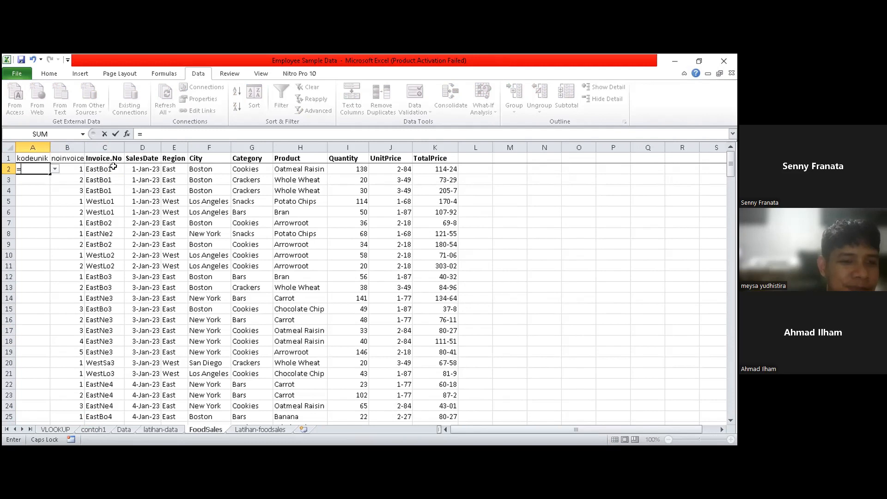
pyautogui.click(72, 167)
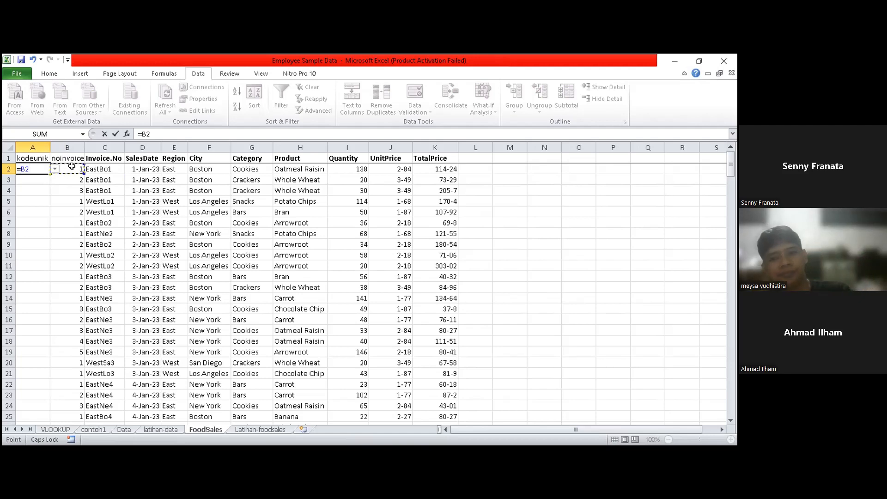
pyautogui.write(',C')
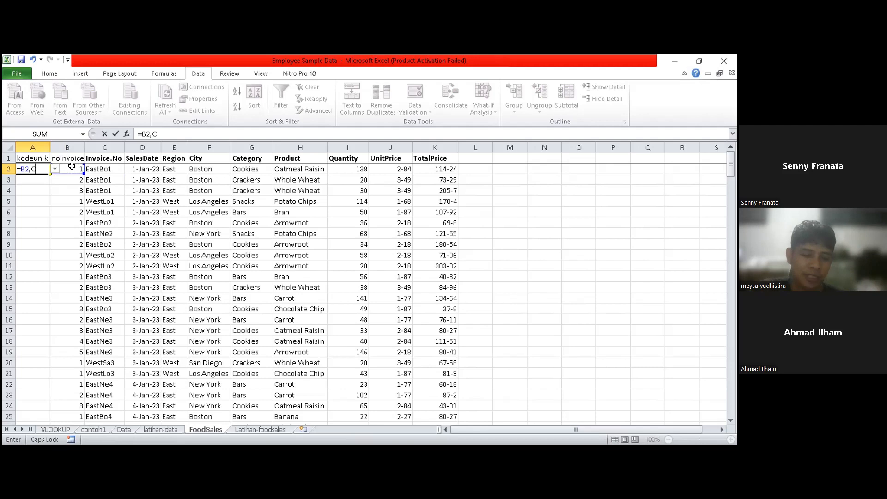
pyautogui.write('2')
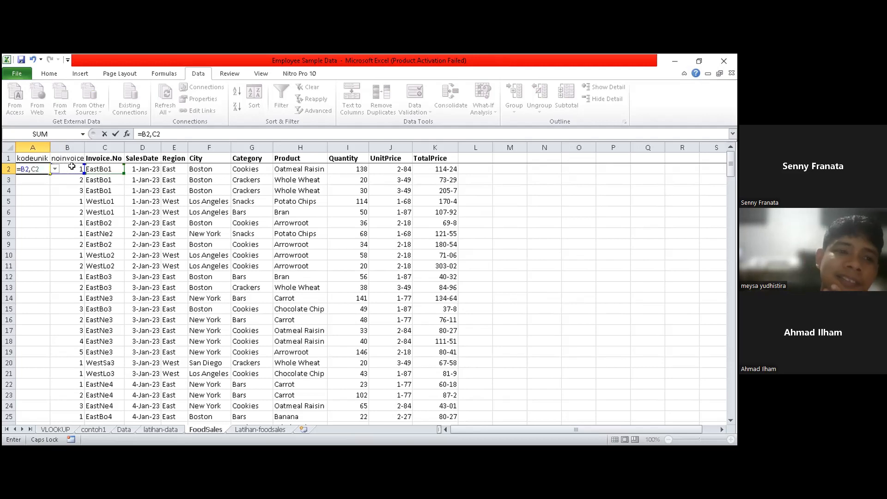
pyautogui.press('BackSpace')
pyautogui.press('BackSpace')
pyautogui.press('BackSpace')
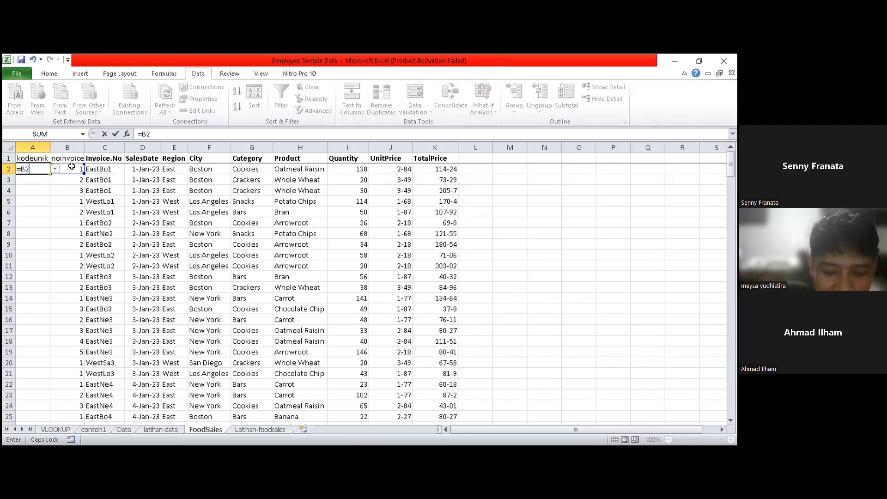
pyautogui.write('&')
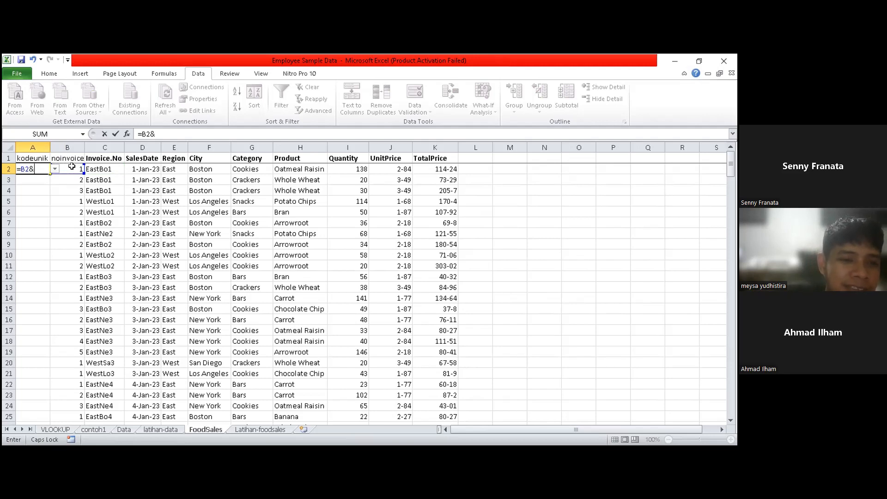
pyautogui.write('B2')
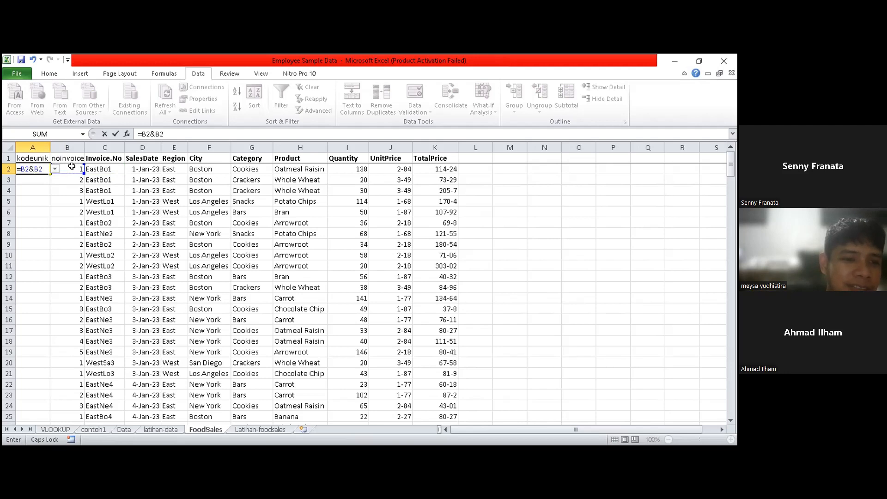
pyautogui.press('BackSpace')
pyautogui.press('BackSpace')
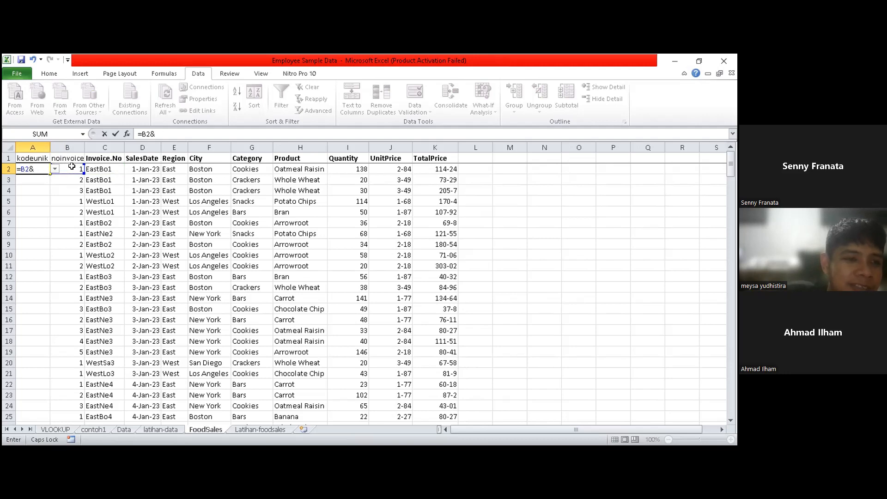
pyautogui.write('C2')
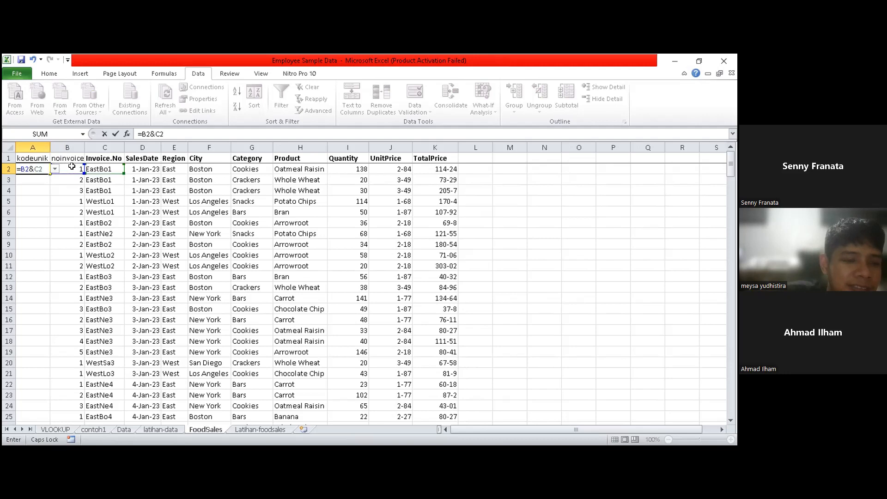
pyautogui.press('Return')
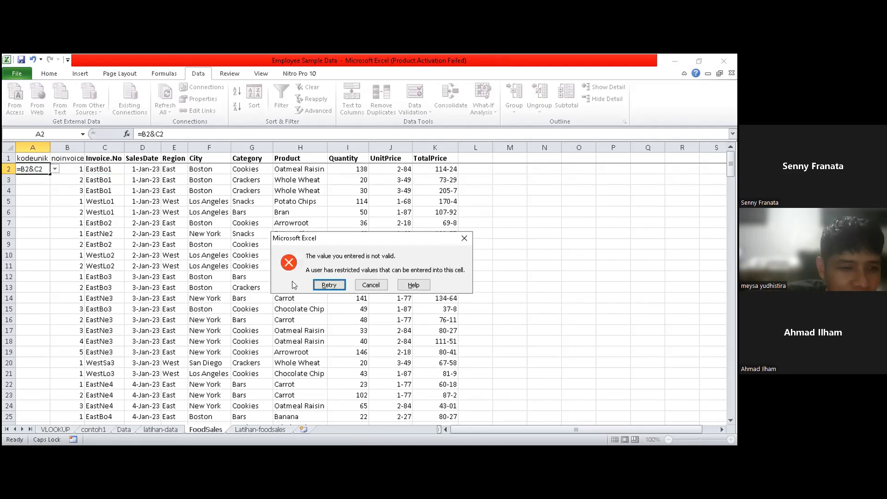
pyautogui.click(377, 284)
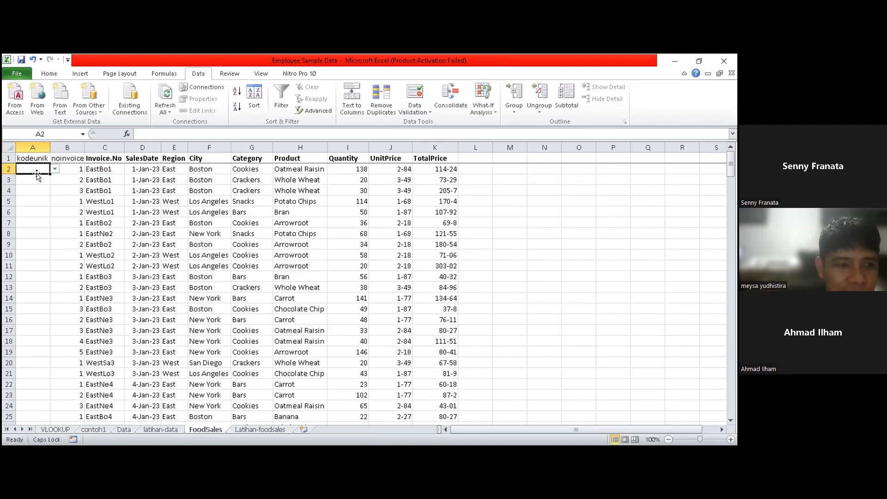
# - Clear all data validation settings from the kodeunik cell A2
pyautogui.click(51, 211)
pyautogui.doubleClick(36, 171)
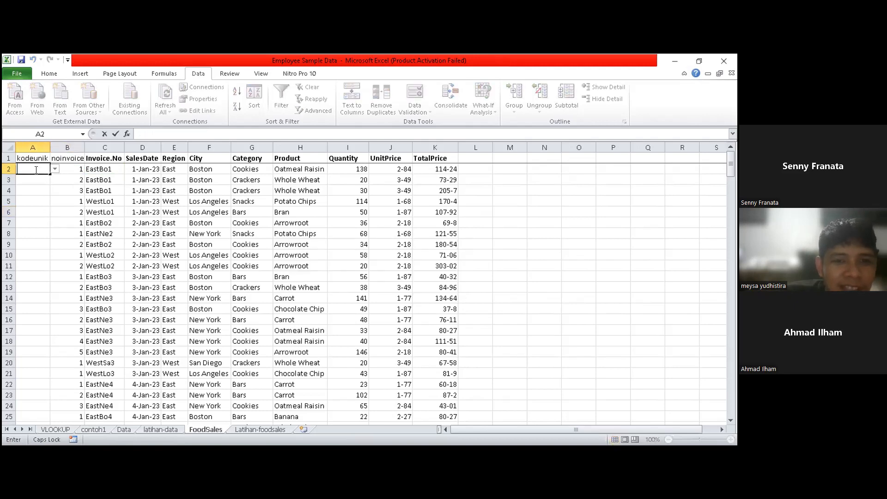
pyautogui.click(65, 265)
pyautogui.click(34, 165)
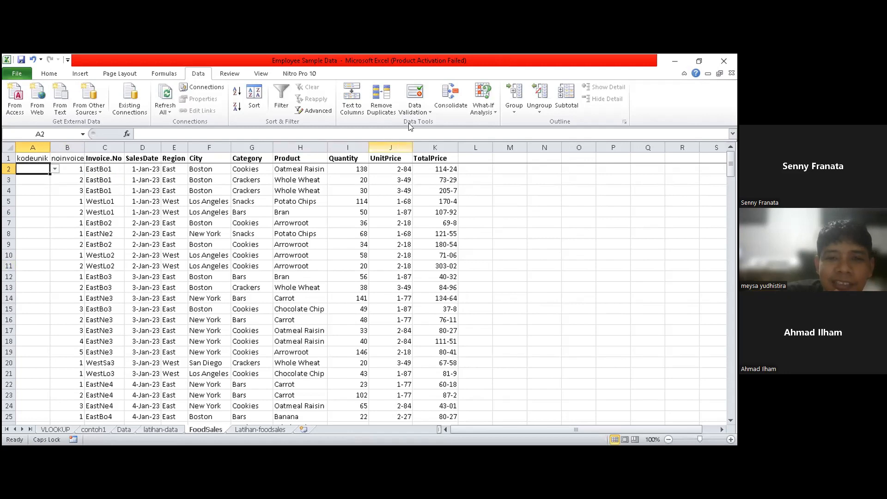
pyautogui.click(415, 97)
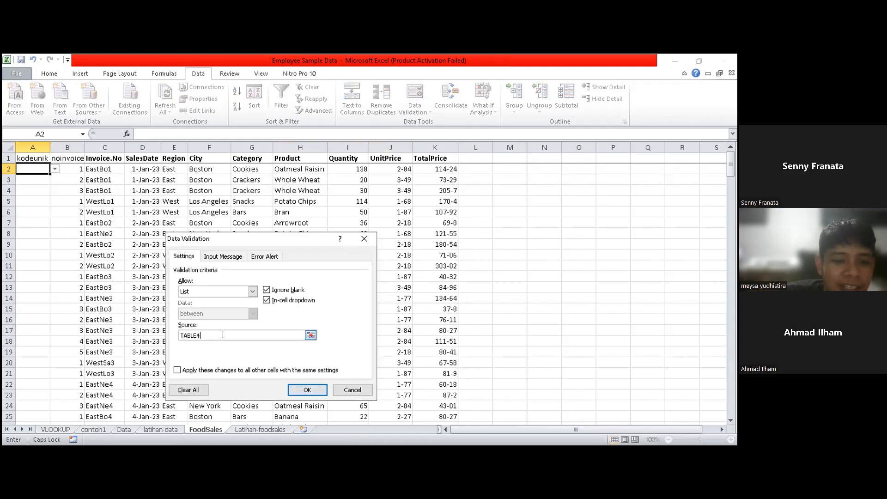
pyautogui.click(184, 389)
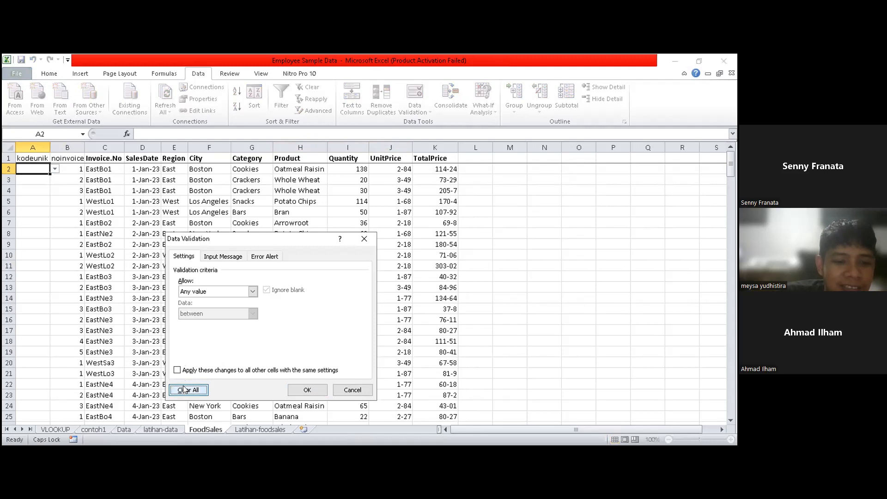
pyautogui.click(316, 391)
pyautogui.click(56, 246)
# - Enter the formula =B2&C2 in cell A2 to combine the noinvoice and Invoice.No values into a unique code
pyautogui.click(22, 166)
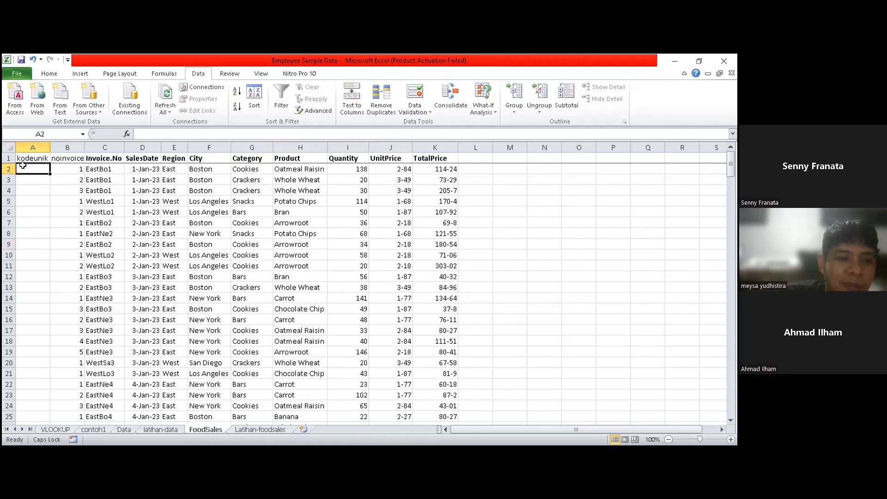
pyautogui.write('=')
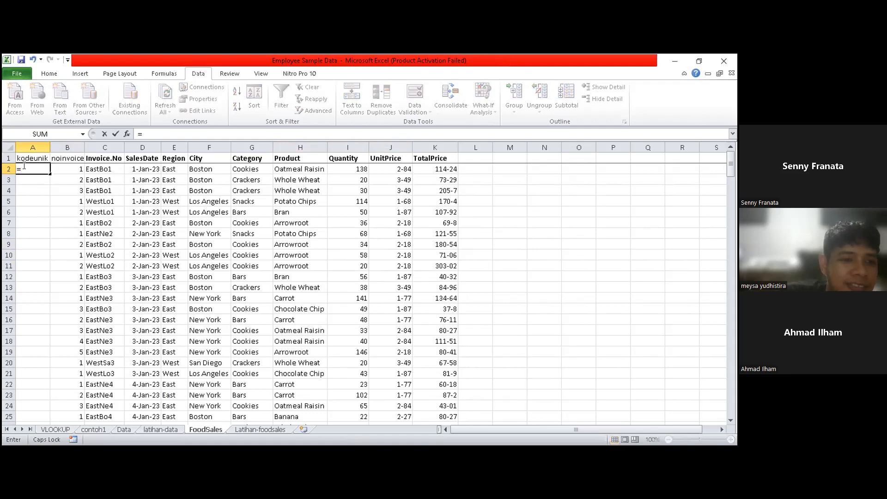
pyautogui.click(100, 165)
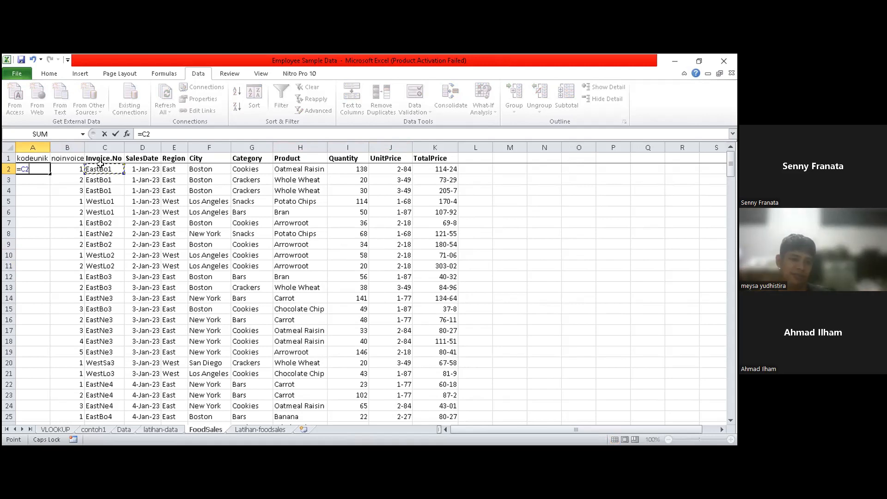
pyautogui.press('BackSpace')
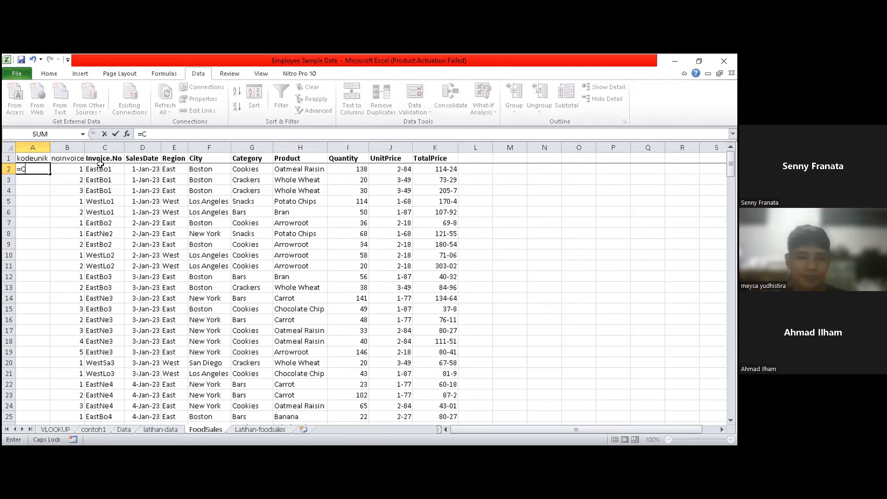
pyautogui.press('BackSpace')
pyautogui.click(69, 166)
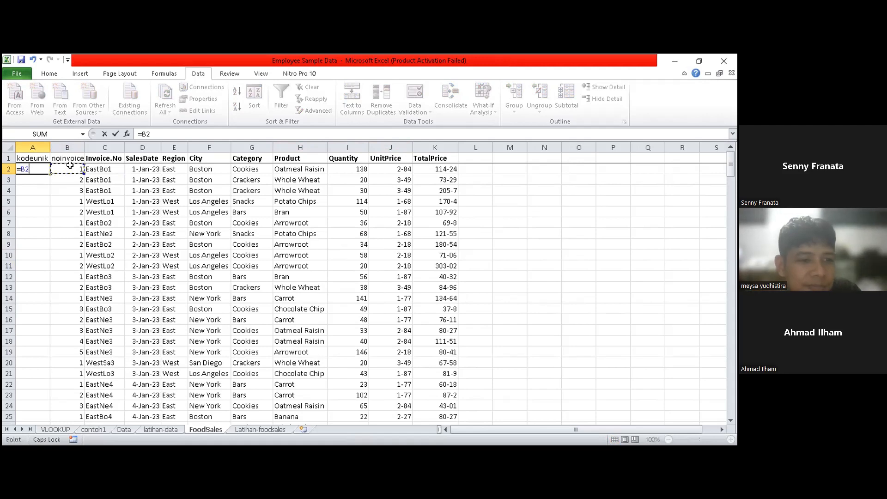
pyautogui.write(',')
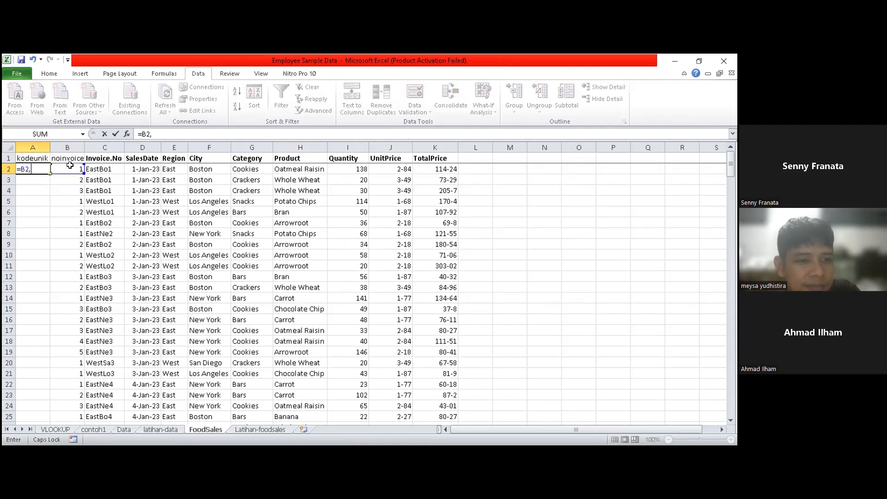
pyautogui.click(104, 166)
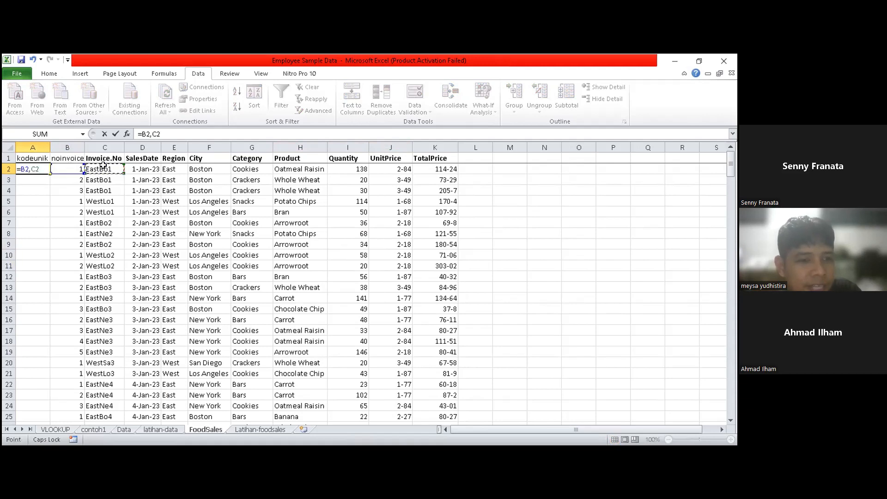
pyautogui.press('BackSpace')
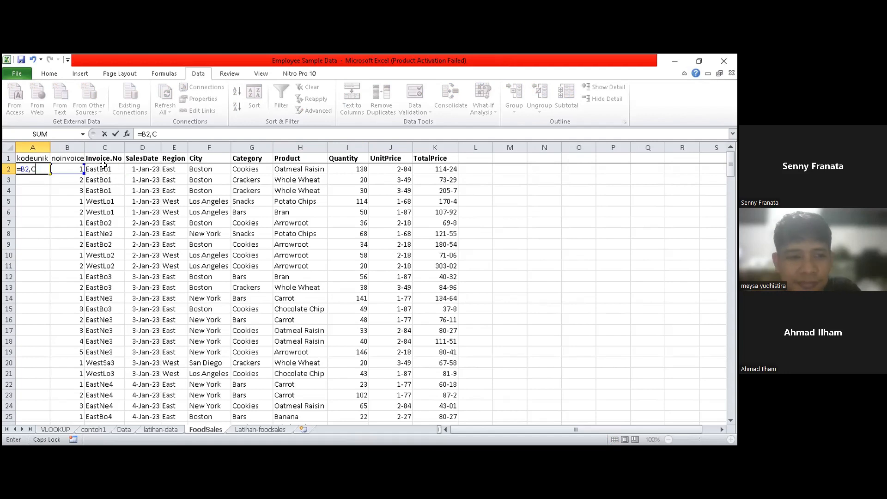
pyautogui.press('BackSpace')
pyautogui.press('BackSpace')
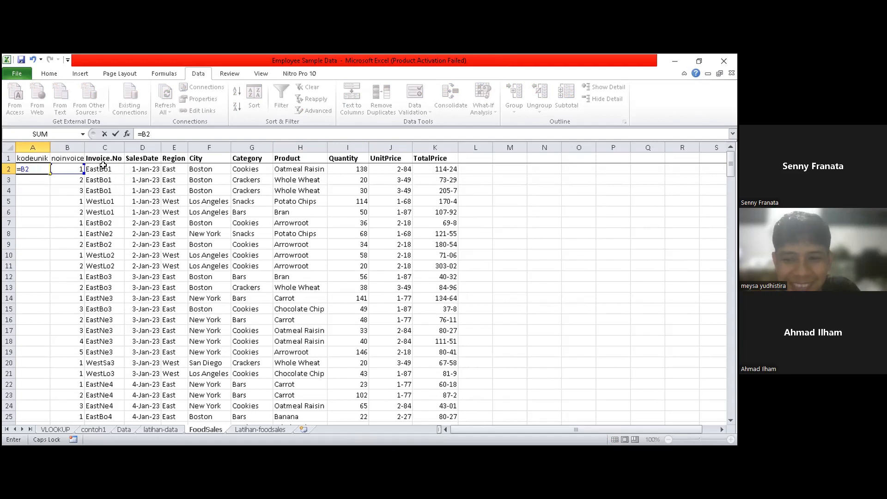
pyautogui.write('&')
pyautogui.click(104, 168)
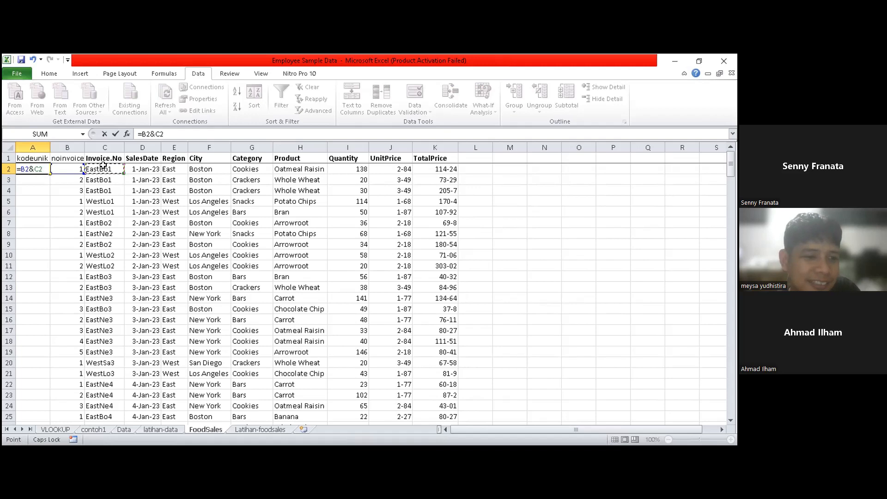
pyautogui.press('Return')
# - Fill the formula in A2 down the whole kodeunik column, look over the filled codes, and deselect the range
pyautogui.click(45, 167)
pyautogui.doubleClick(49, 173)
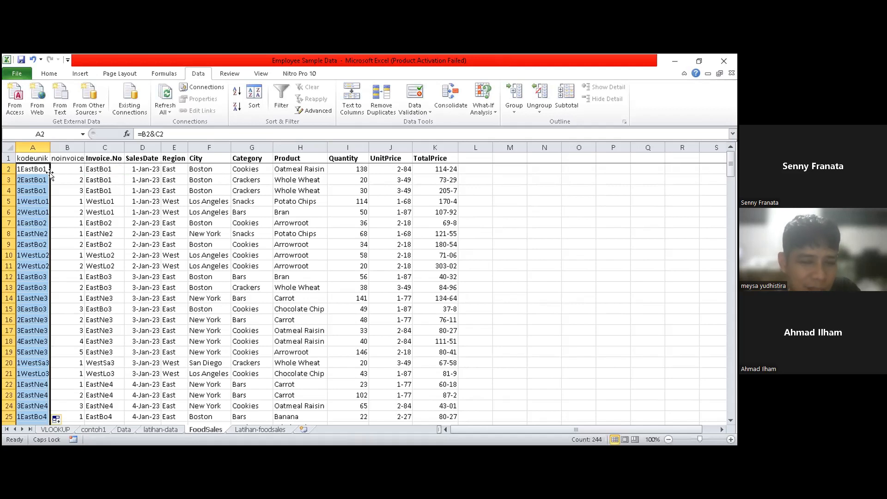
pyautogui.scroll(-20, 50, 277)
pyautogui.scroll(-20, 50, 277)
pyautogui.scroll(20, 48, 274)
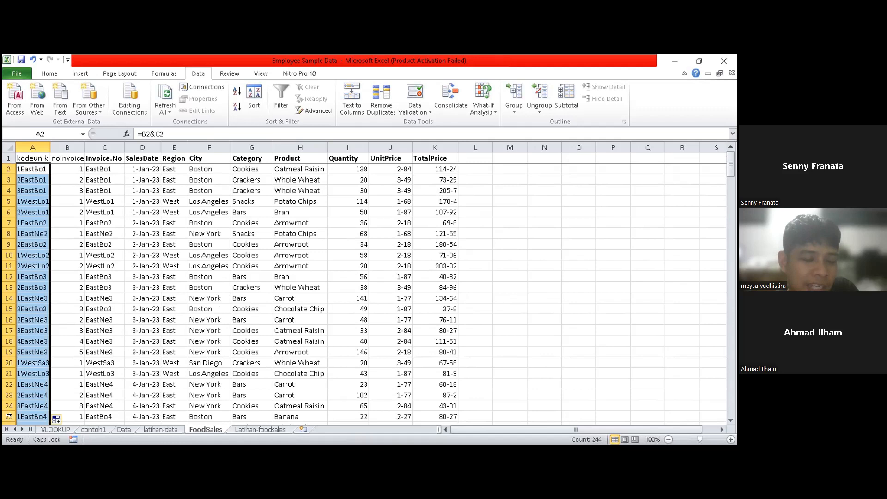
pyautogui.moveTo(21, 158); pyautogui.dragTo(106, 158)
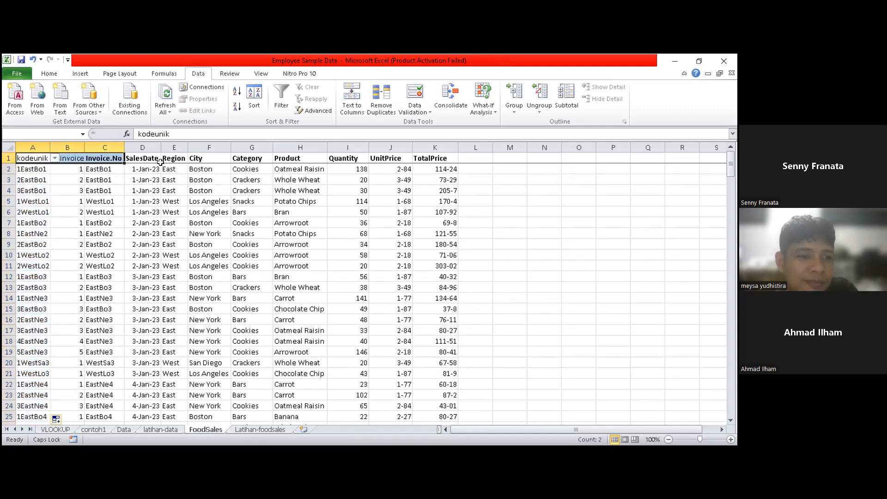
pyautogui.click(481, 290)
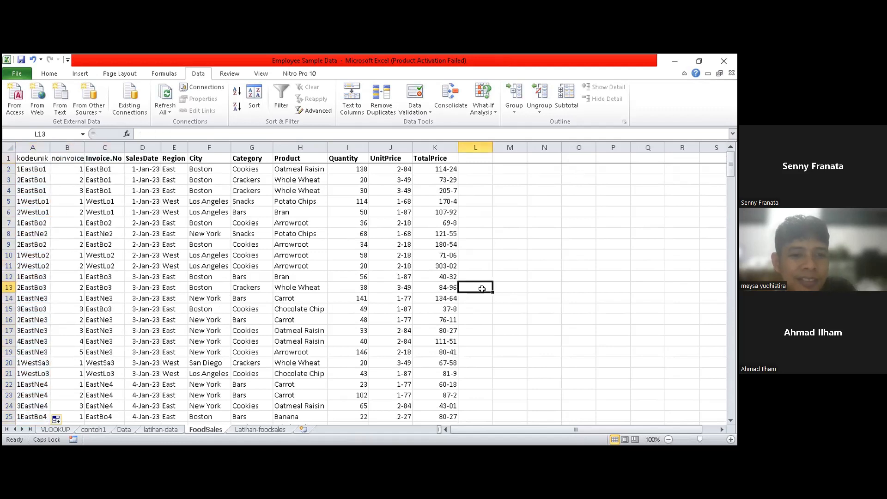
pyautogui.click(510, 354)
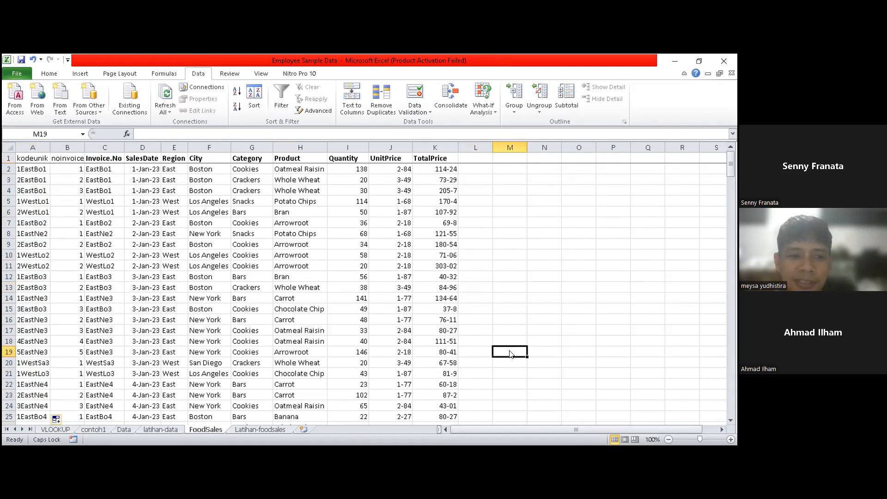
pyautogui.click(494, 255)
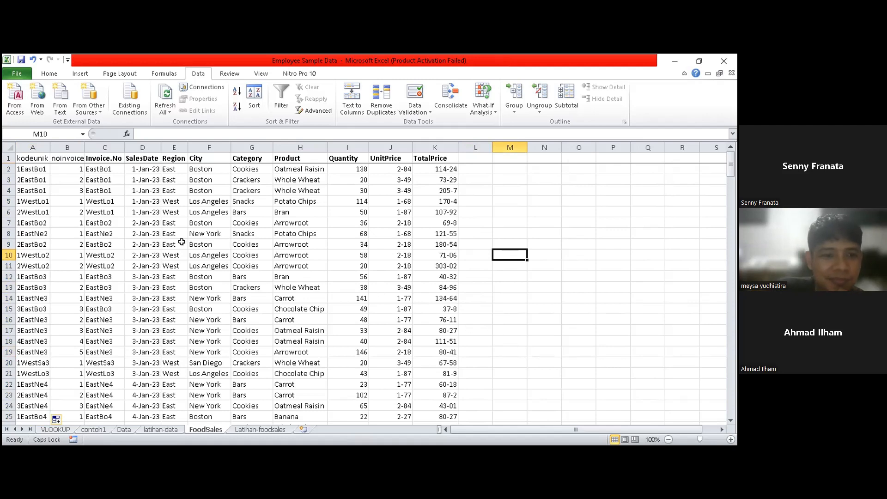
# - Go to the Latihan-foodsales sheet and select the first SalesDate cell, C8
pyautogui.click(261, 429)
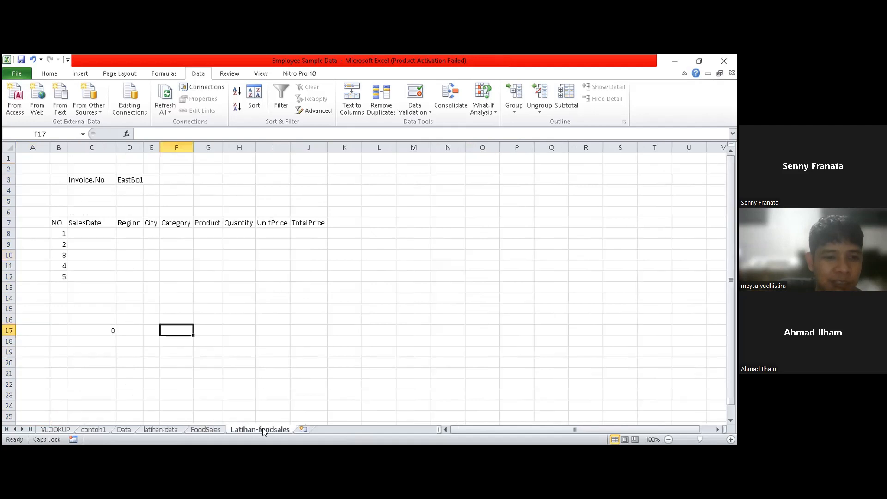
pyautogui.click(342, 296)
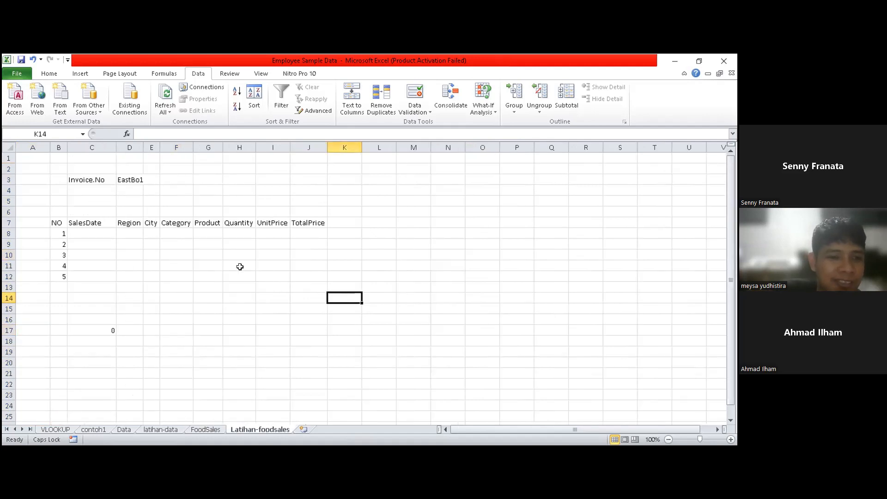
pyautogui.click(80, 232)
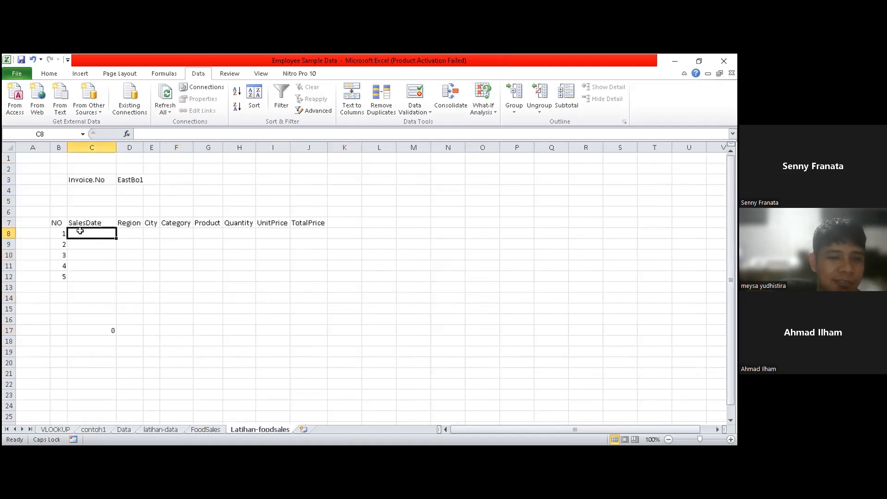
pyautogui.write('=')
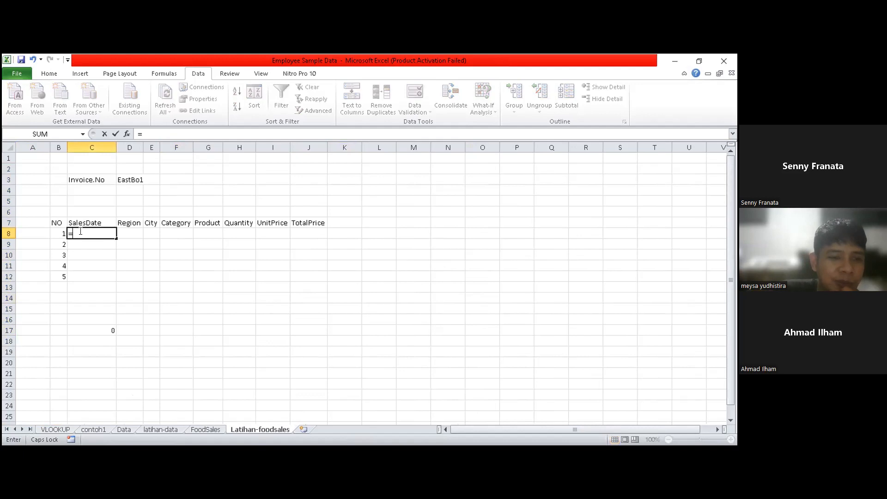
pyautogui.write('C')
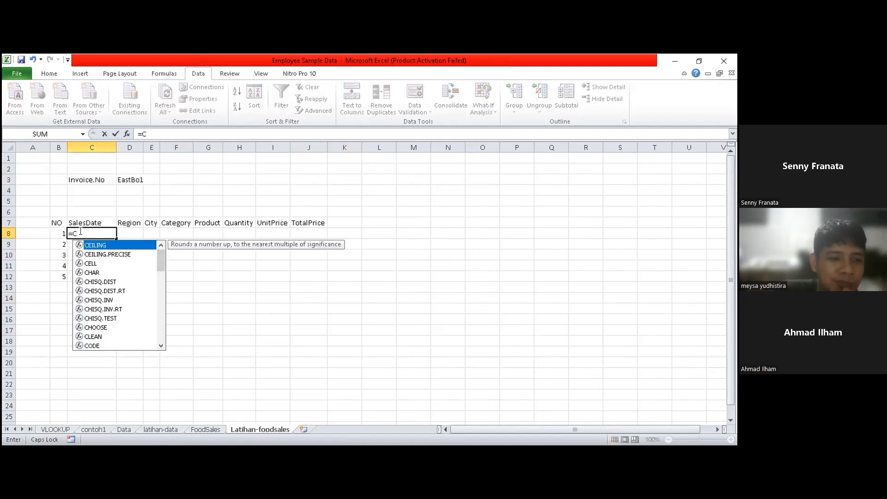
pyautogui.write('OU')
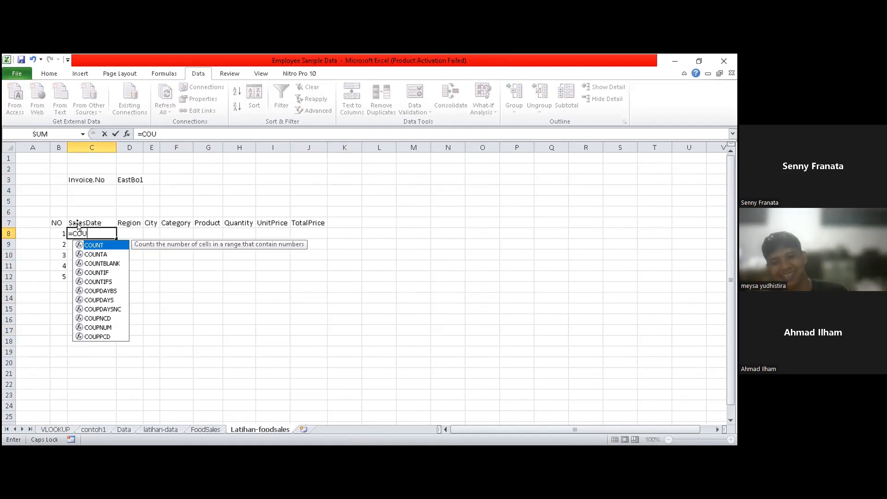
pyautogui.press('BackSpace')
pyautogui.press('BackSpace')
pyautogui.press('BackSpace')
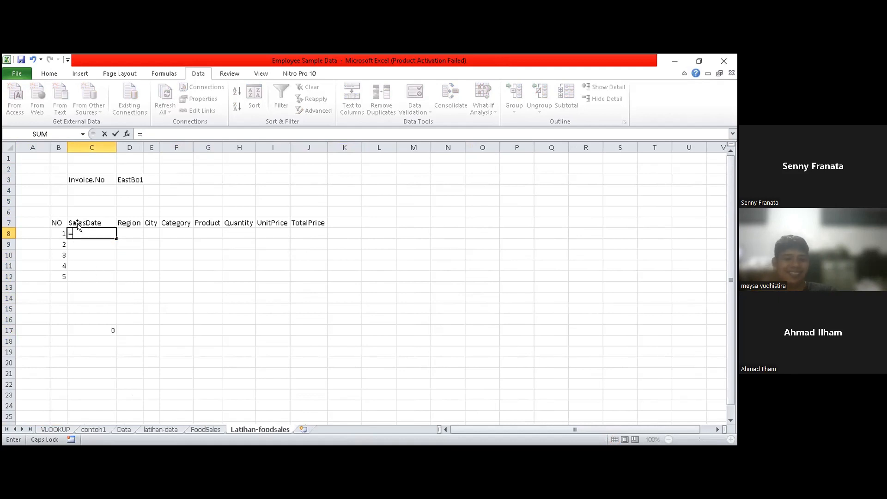
# - Start a VLOOKUP formula in the first SalesDate cell, C8
pyautogui.write('V')
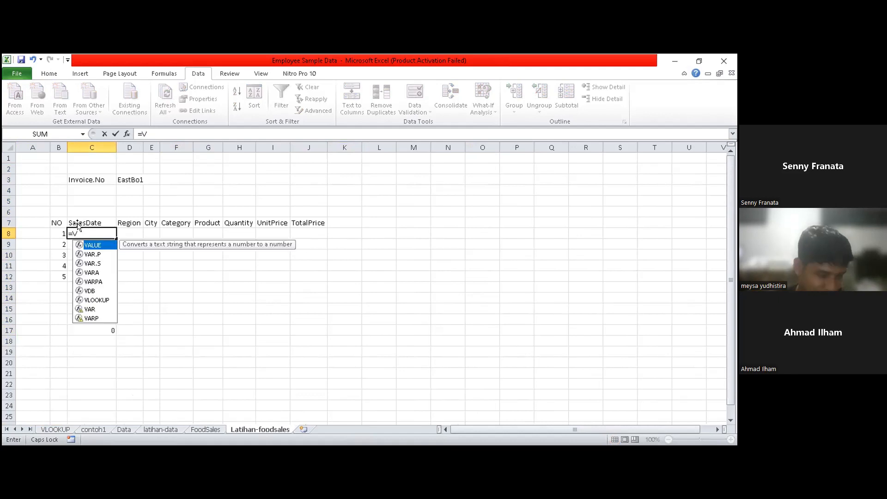
pyautogui.write('LOOKUP(')
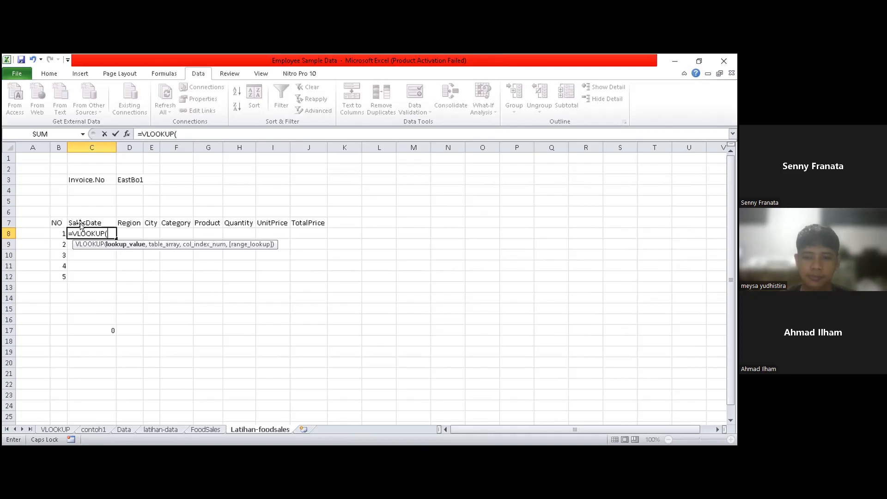
pyautogui.click(206, 430)
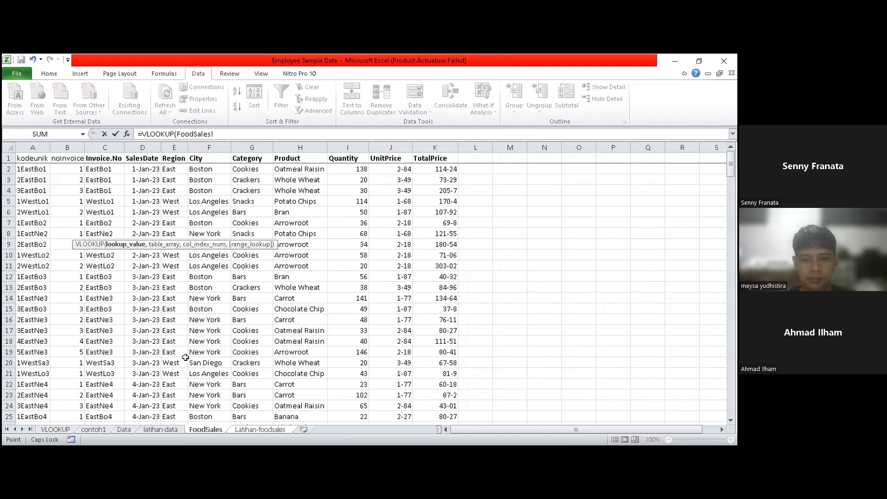
pyautogui.click(260, 429)
pyautogui.press('BackSpace')
pyautogui.press('BackSpace')
pyautogui.press('BackSpace')
pyautogui.press('BackSpace')
pyautogui.press('BackSpace')
pyautogui.press('BackSpace')
pyautogui.press('BackSpace')
pyautogui.press('BackSpace')
pyautogui.press('BackSpace')
pyautogui.press('BackSpace')
pyautogui.press('BackSpace')
pyautogui.press('BackSpace')
pyautogui.press('BackSpace')
pyautogui.press('BackSpace')
pyautogui.press('BackSpace')
pyautogui.press('BackSpace')
pyautogui.press('BackSpace')
pyautogui.press('BackSpace')
pyautogui.press('BackSpace')
pyautogui.press('BackSpace')
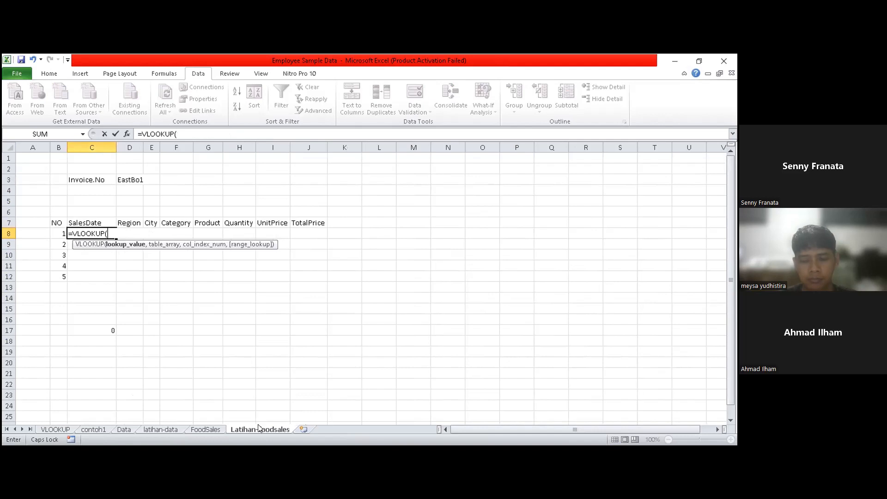
pyautogui.write('C3')
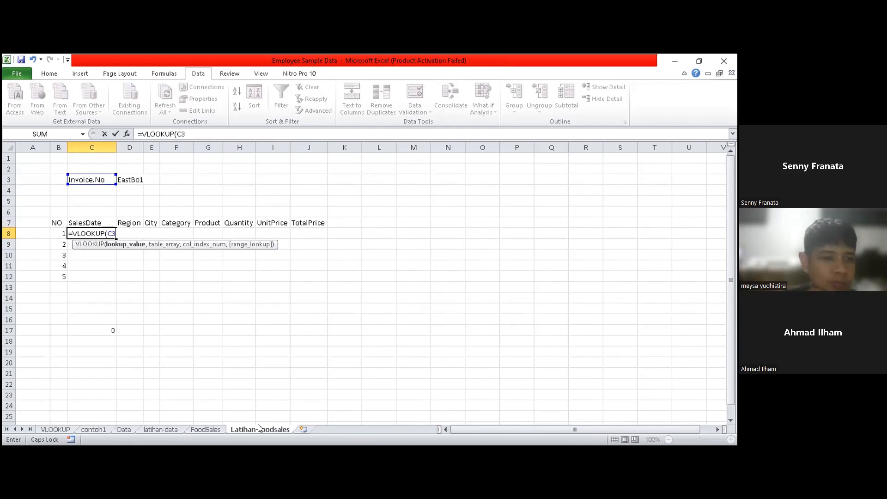
pyautogui.press('BackSpace')
pyautogui.press('BackSpace')
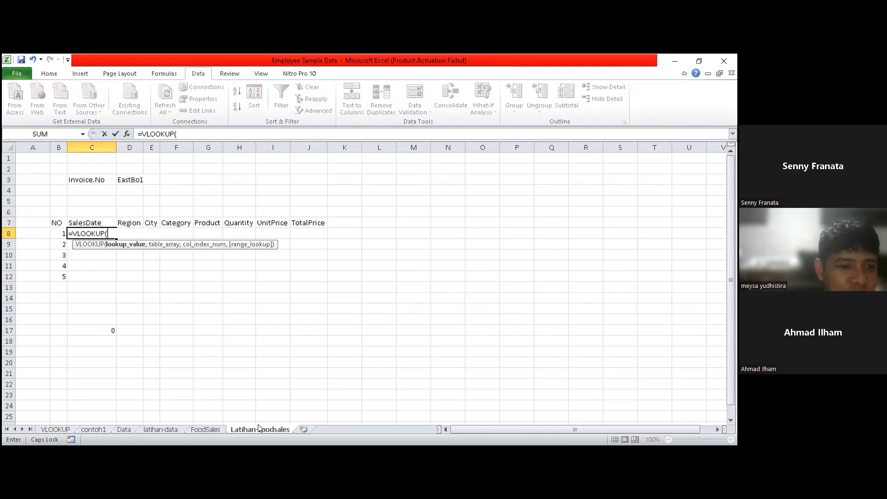
# - Begin the VLOOKUP lookup value in C8 with the column-locked item number $B8 followed by the & operator
pyautogui.write('B')
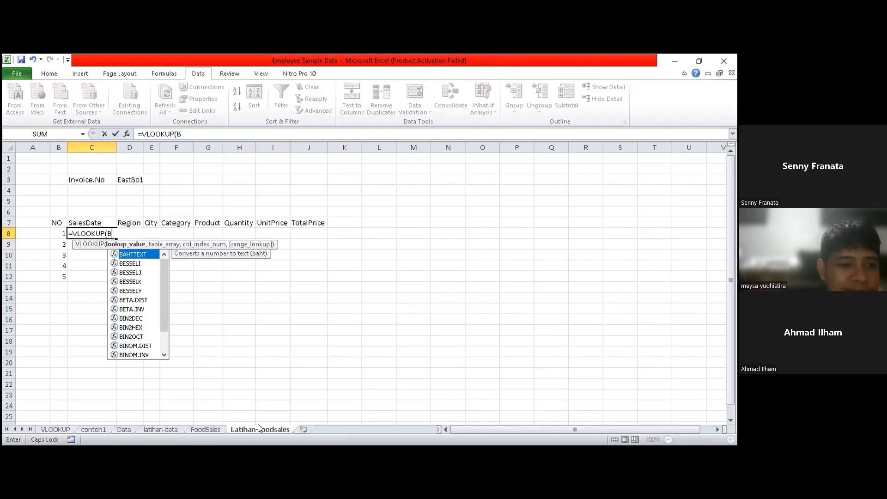
pyautogui.write('8')
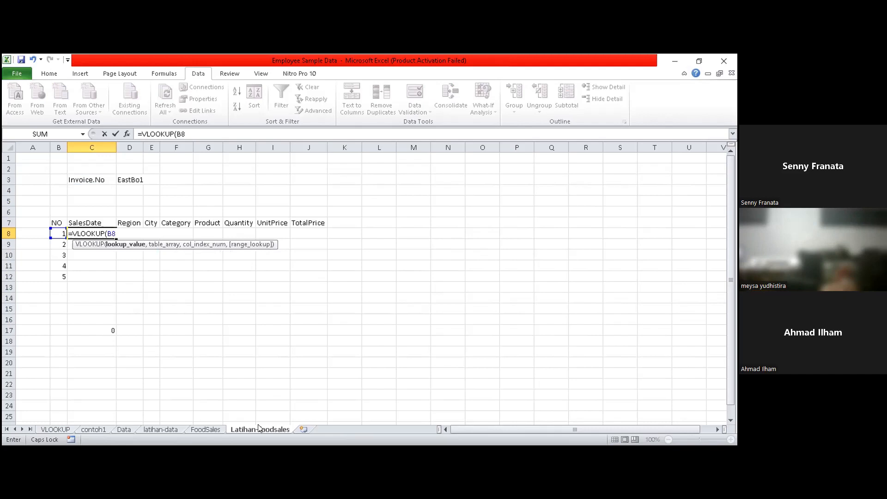
pyautogui.press('F4')
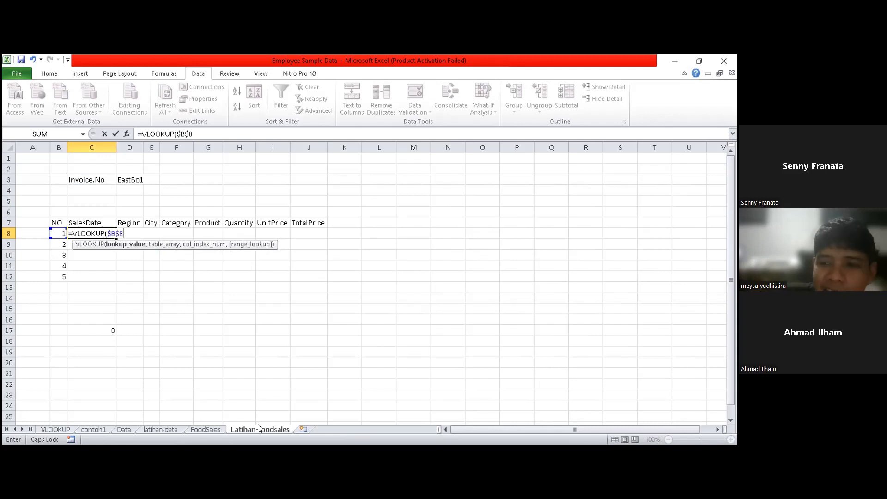
pyautogui.press('F4')
pyautogui.press('F4')
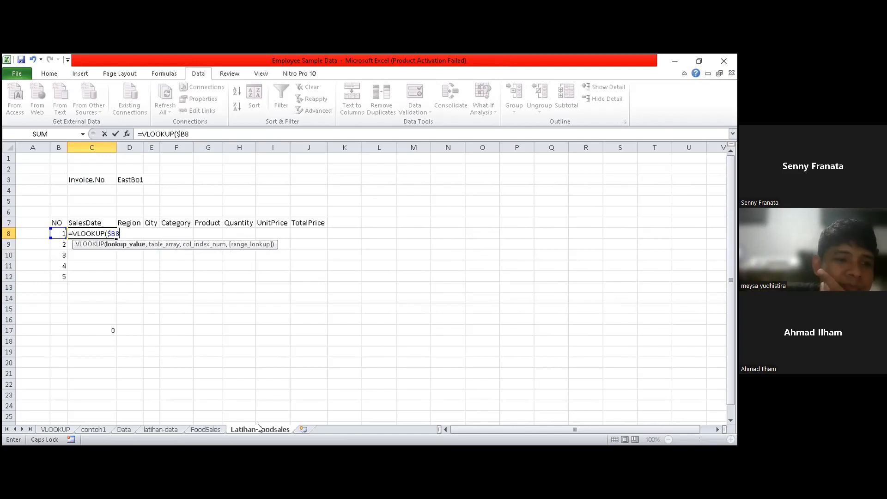
pyautogui.write('&')
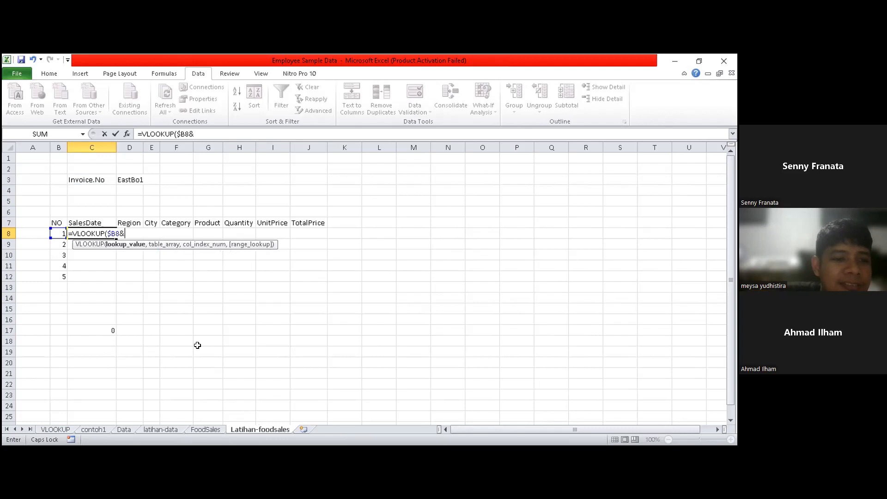
pyautogui.write('D3')
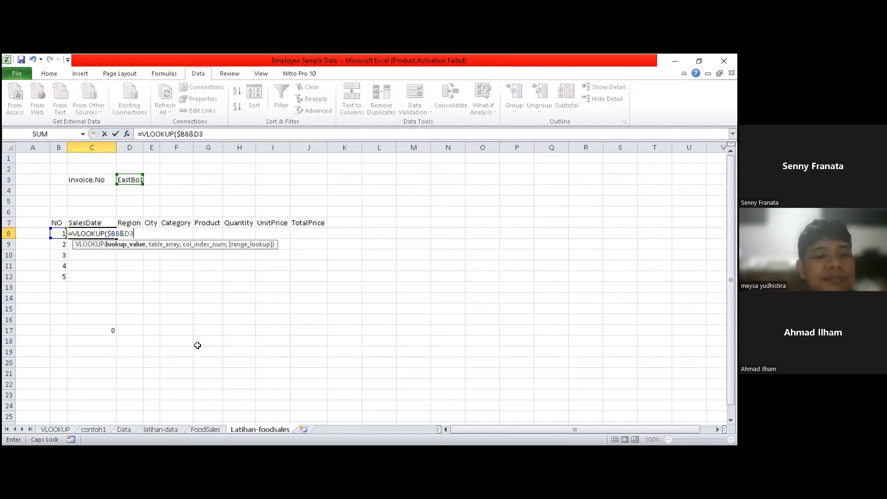
pyautogui.press('F4')
pyautogui.press('F4')
pyautogui.press('F4')
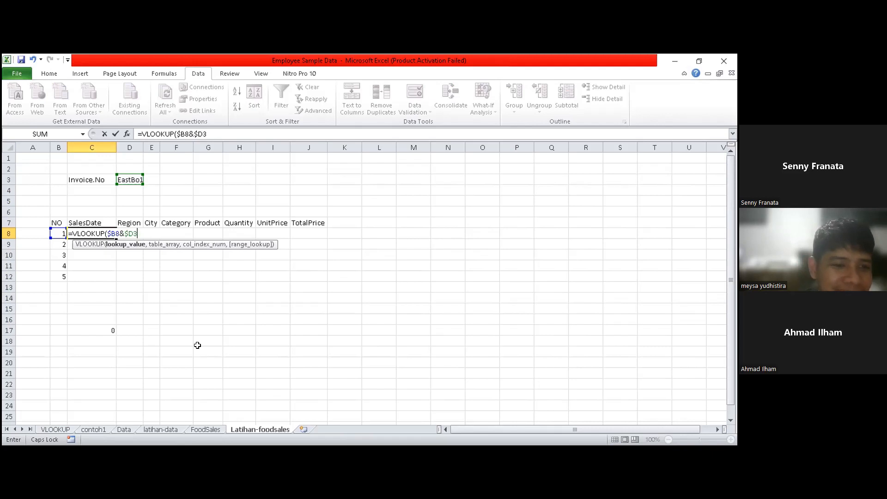
pyautogui.press('BackSpace')
pyautogui.press('BackSpace')
pyautogui.press('BackSpace')
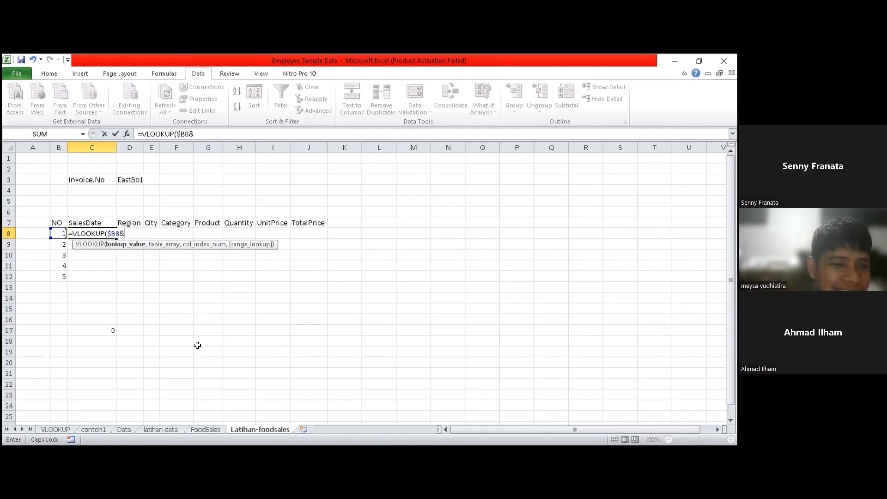
# - Complete the lookup value in C8 as $B8&$D$3, using the fully locked invoice number cell, and move on to the table array argument
pyautogui.write('D3')
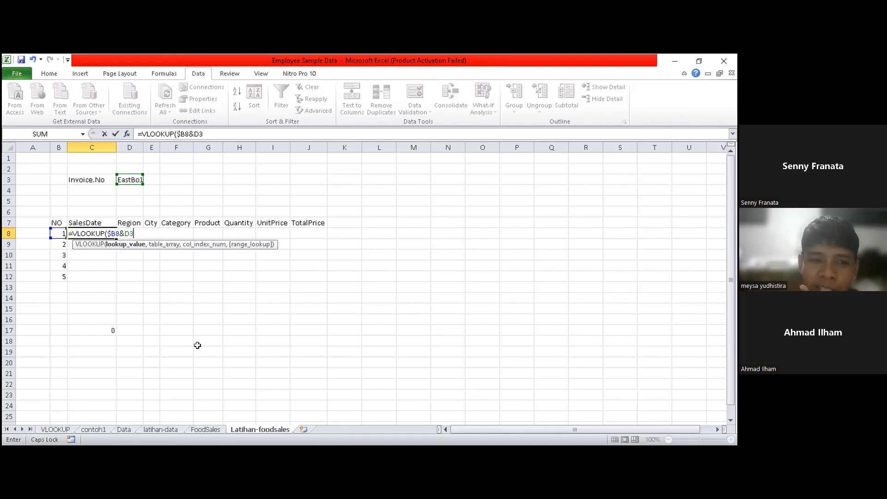
pyautogui.press('F4')
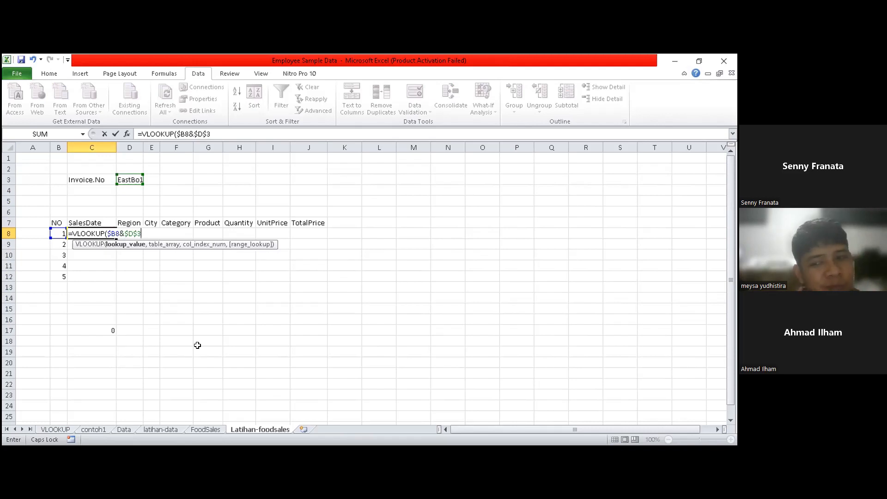
pyautogui.write(')')
pyautogui.press('BackSpace')
pyautogui.write(',')
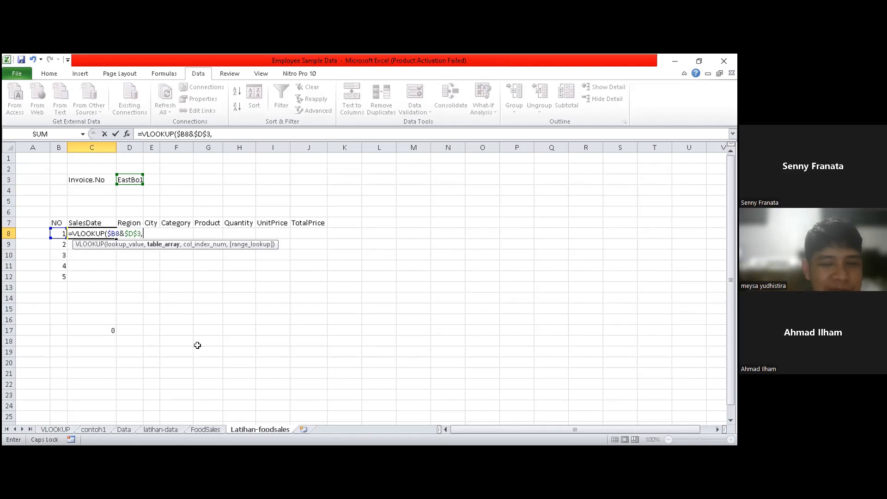
pyautogui.write('TA')
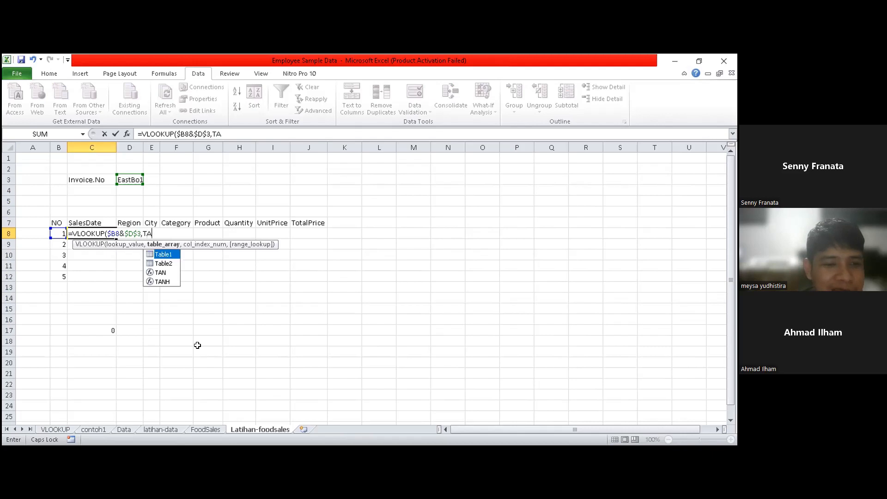
pyautogui.press('BackSpace')
pyautogui.press('BackSpace')
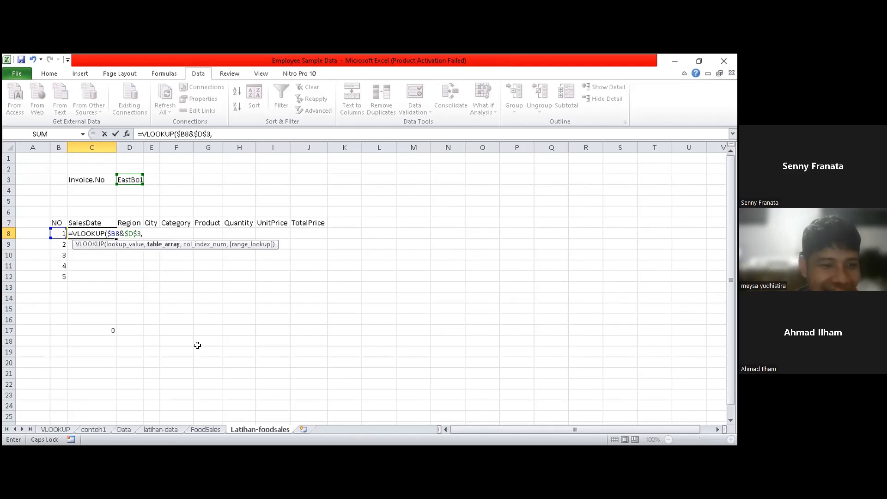
# - Try to pick the FoodSales headers A1:K1 as the VLOOKUP table array, and reselect its first cell A1
pyautogui.click(205, 430)
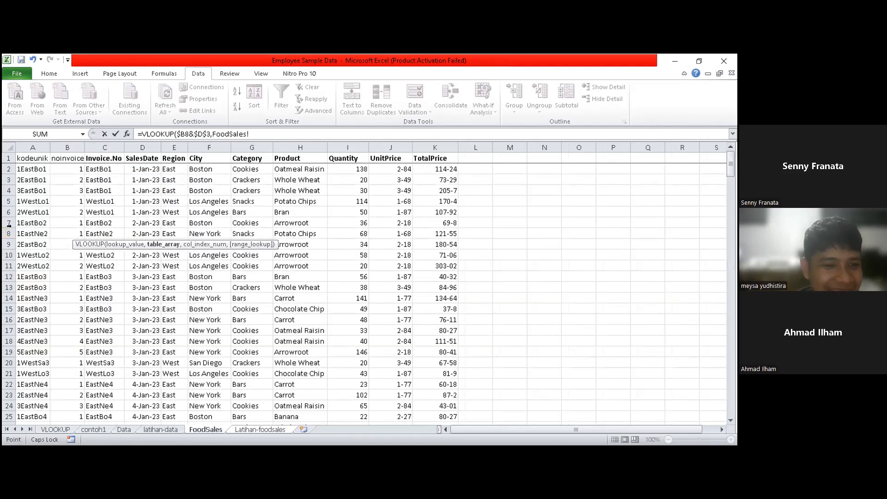
pyautogui.click(33, 158)
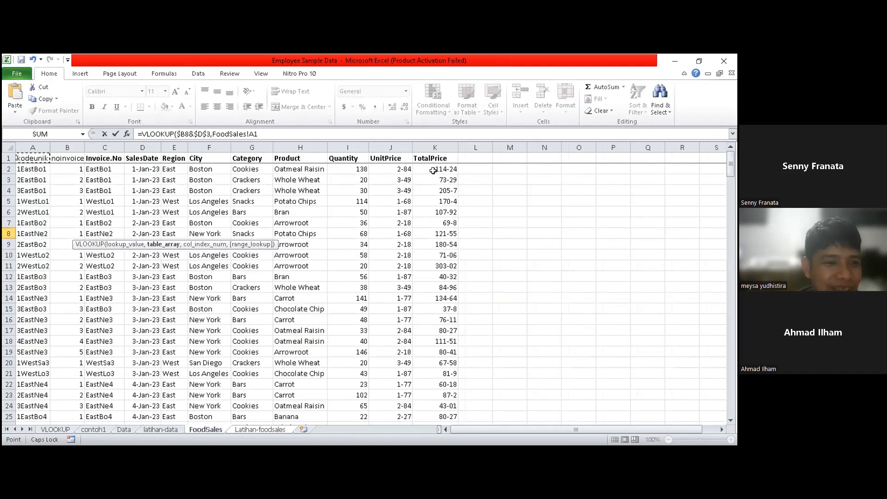
pyautogui.keyDown('shift'); pyautogui.click(452, 158); pyautogui.keyUp('shift')
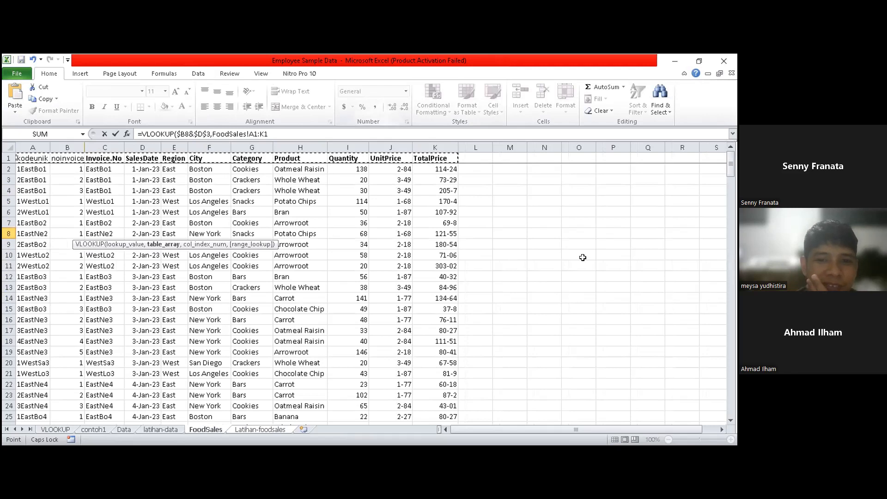
pyautogui.click(27, 158)
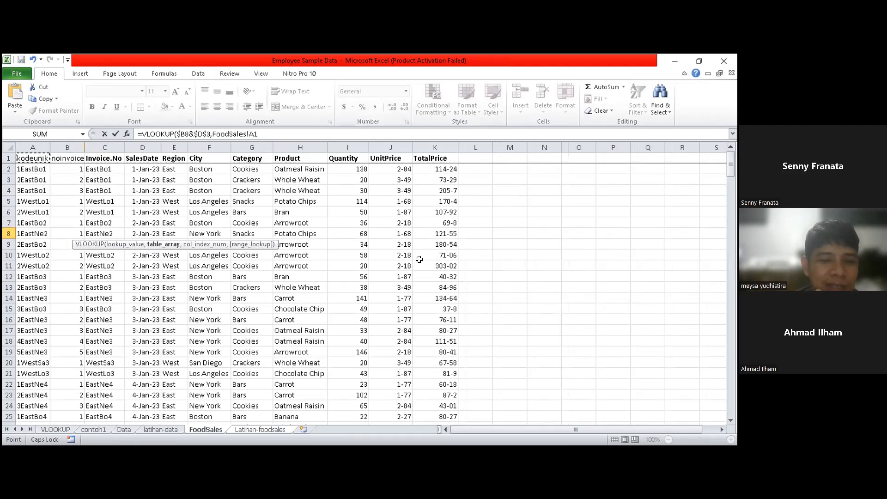
# - Discard the unfinished VLOOKUP formula in C8 and return to the FoodSales sheet
pyautogui.click(263, 133)
pyautogui.press('BackSpace')
pyautogui.press('BackSpace')
pyautogui.press('BackSpace')
pyautogui.press('BackSpace')
pyautogui.press('BackSpace')
pyautogui.press('BackSpace')
pyautogui.press('BackSpace')
pyautogui.press('BackSpace')
pyautogui.press('BackSpace')
pyautogui.press('BackSpace')
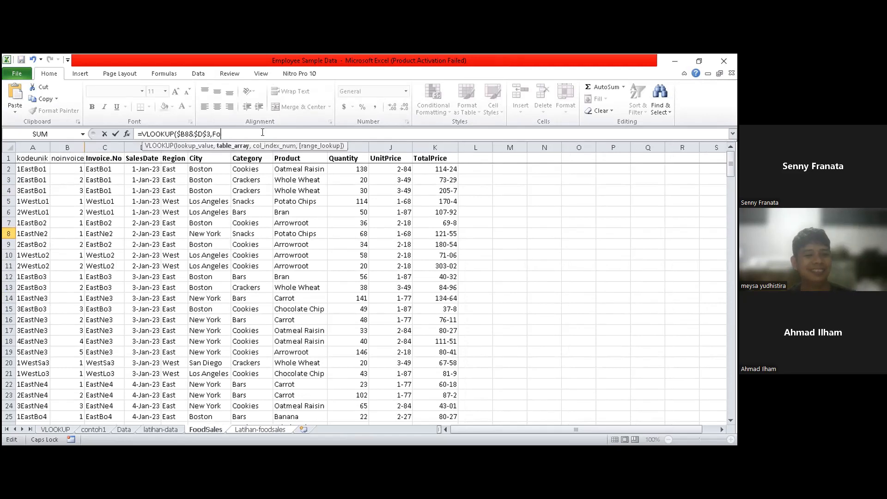
pyautogui.press('BackSpace')
pyautogui.press('BackSpace')
pyautogui.press('BackSpace')
pyautogui.press('BackSpace')
pyautogui.press('BackSpace')
pyautogui.press('BackSpace')
pyautogui.press('BackSpace')
pyautogui.press('BackSpace')
pyautogui.press('BackSpace')
pyautogui.press('BackSpace')
pyautogui.press('BackSpace')
pyautogui.press('BackSpace')
pyautogui.press('BackSpace')
pyautogui.press('BackSpace')
pyautogui.press('BackSpace')
pyautogui.press('BackSpace')
pyautogui.press('BackSpace')
pyautogui.press('BackSpace')
pyautogui.press('BackSpace')
pyautogui.press('BackSpace')
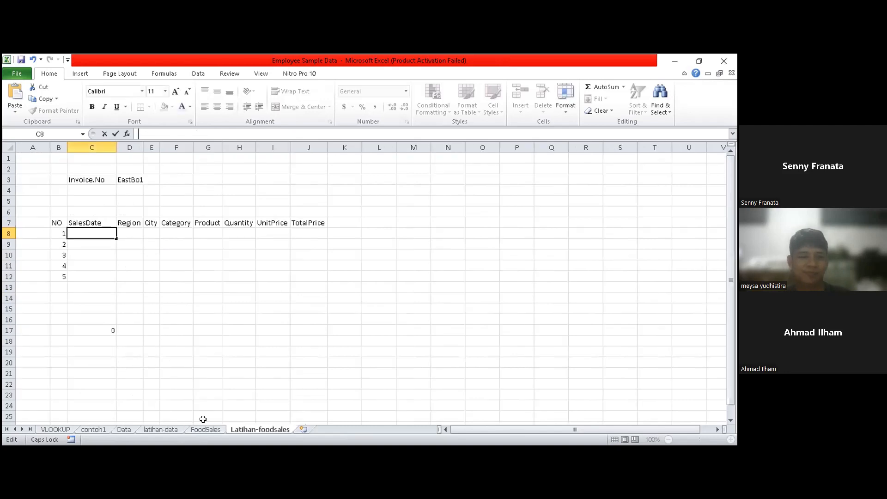
pyautogui.click(205, 428)
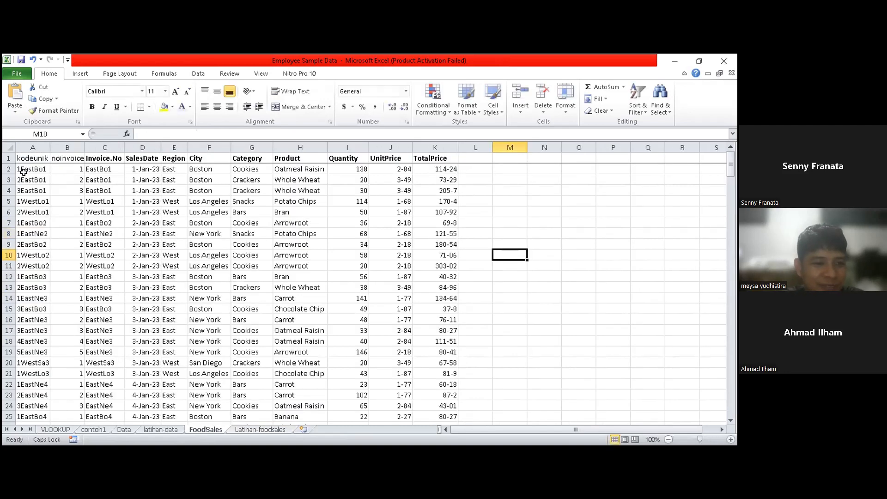
# - Convert the FoodSales data range A1:K245 into a table with headers
pyautogui.click(27, 158)
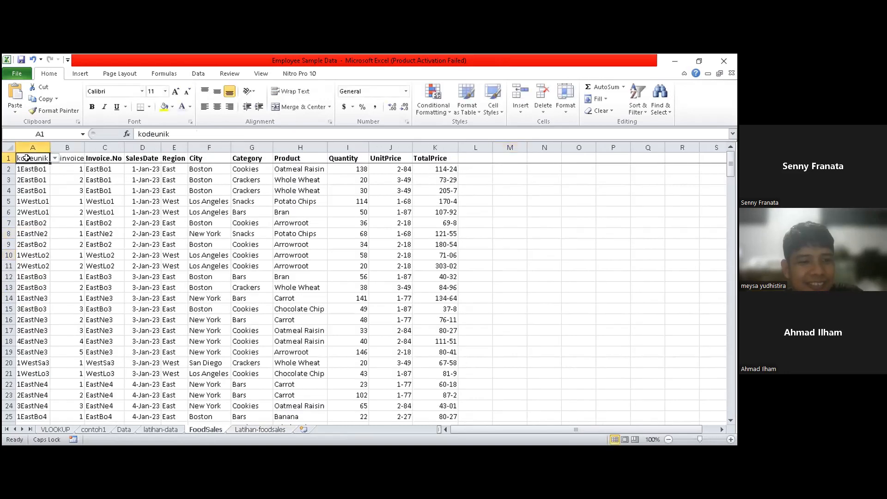
pyautogui.hotkey('ctrl', 'shift', 'Right')
pyautogui.hotkey('ctrl', 'shift', 'Down')
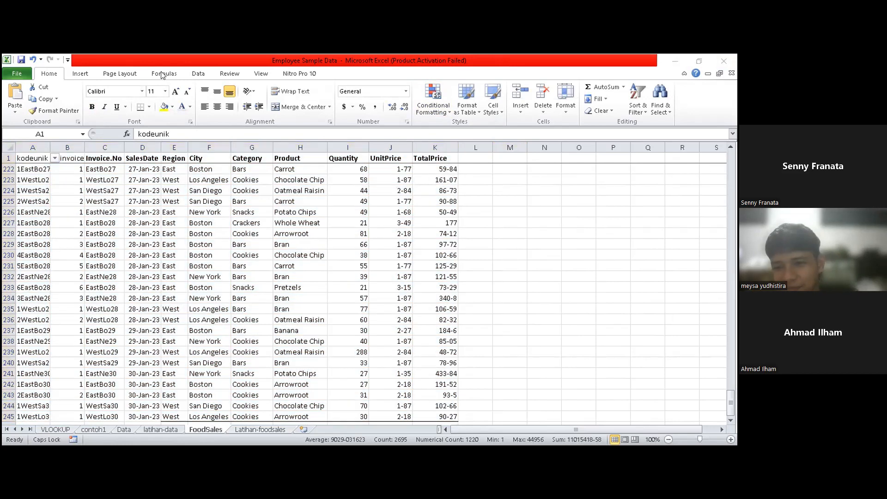
pyautogui.click(80, 75)
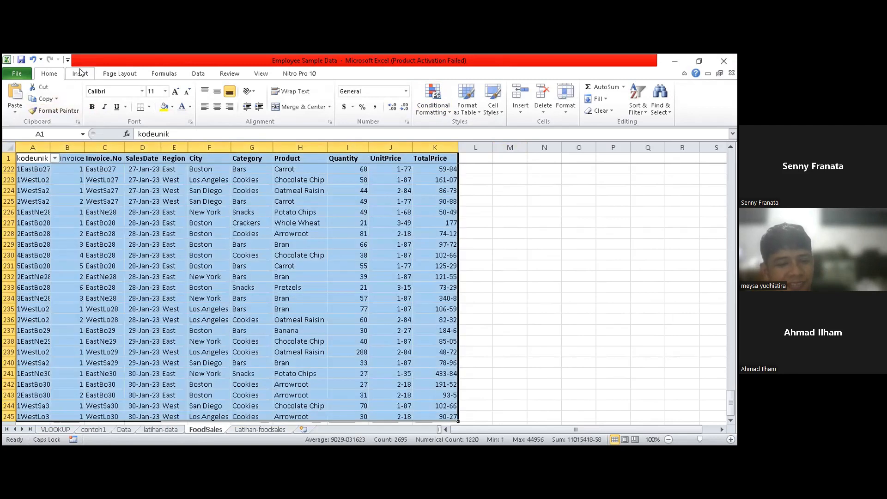
pyautogui.click(198, 74)
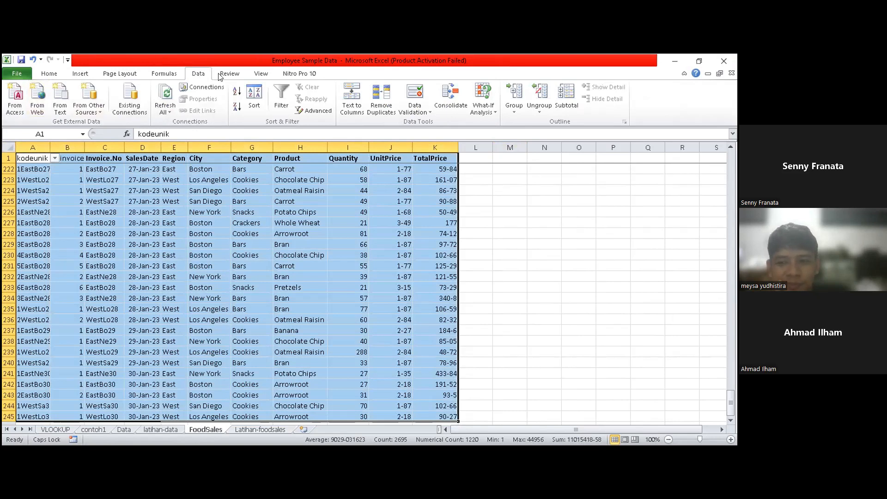
pyautogui.click(78, 73)
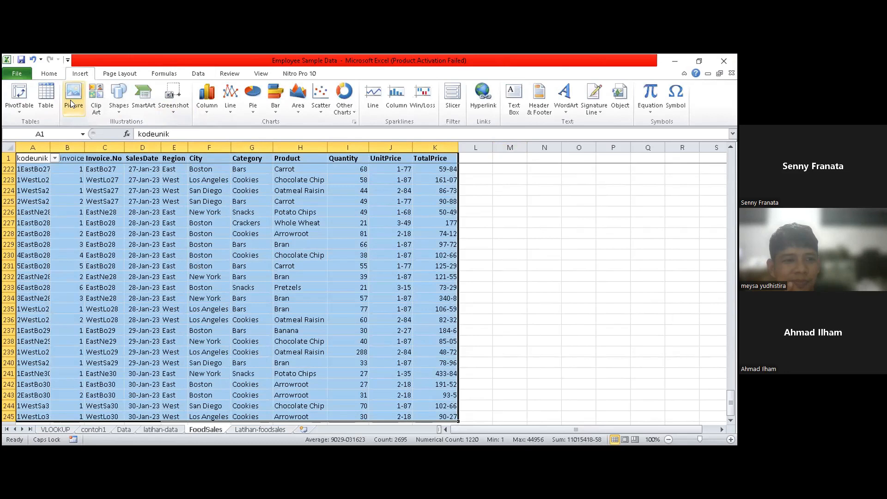
pyautogui.click(47, 94)
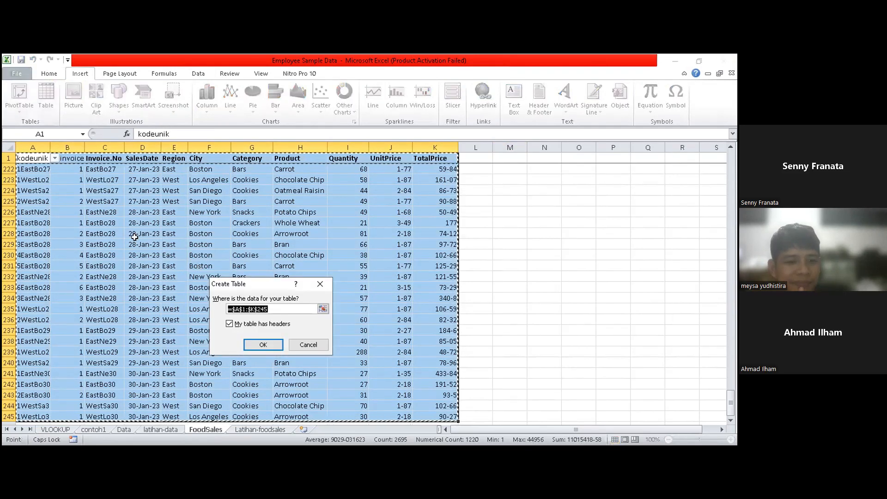
pyautogui.click(270, 336)
pyautogui.click(33, 98)
pyautogui.click(33, 98)
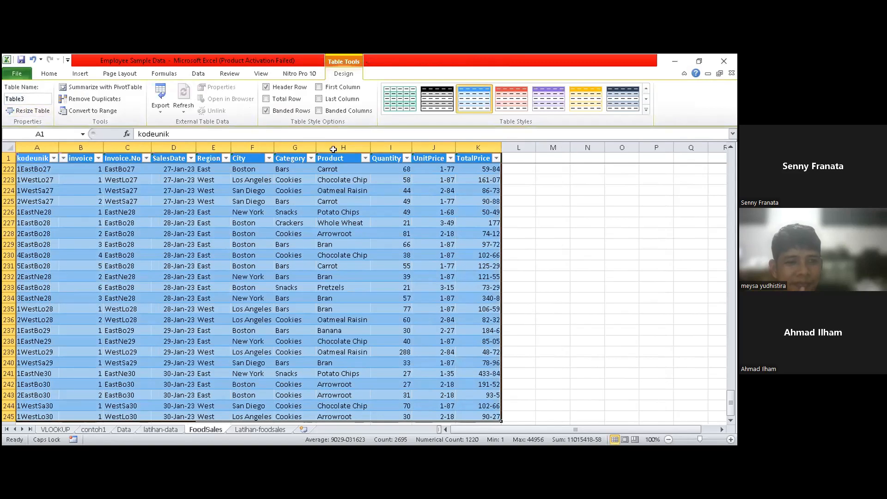
pyautogui.click(585, 244)
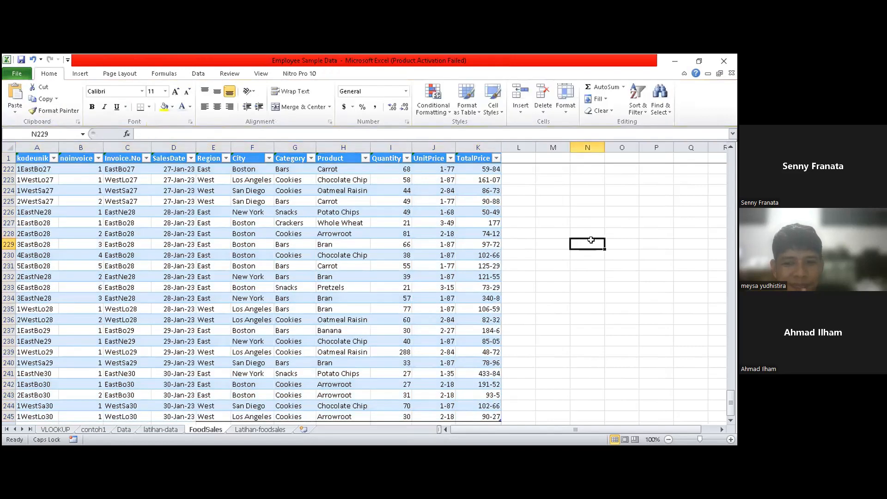
# - In C8 of Latihan-foodsales, start a VLOOKUP formula with $B8&$D$3 as the lookup value
pyautogui.click(273, 431)
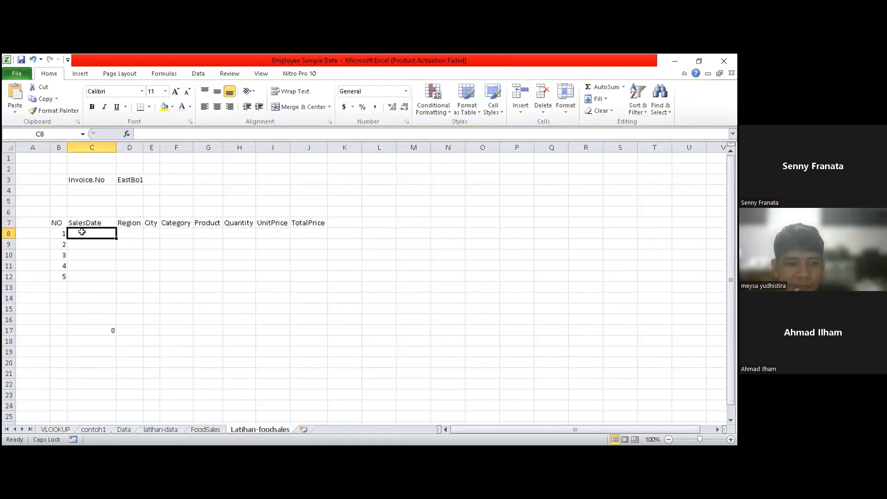
pyautogui.write('=')
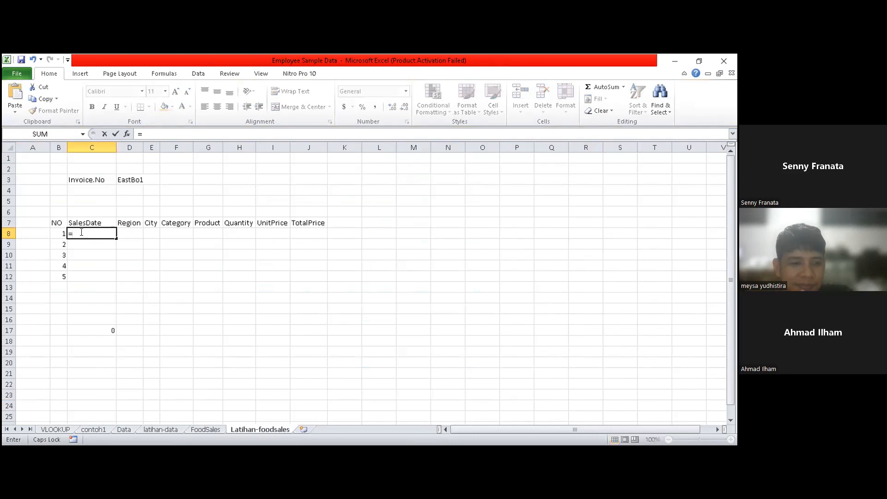
pyautogui.write('VL')
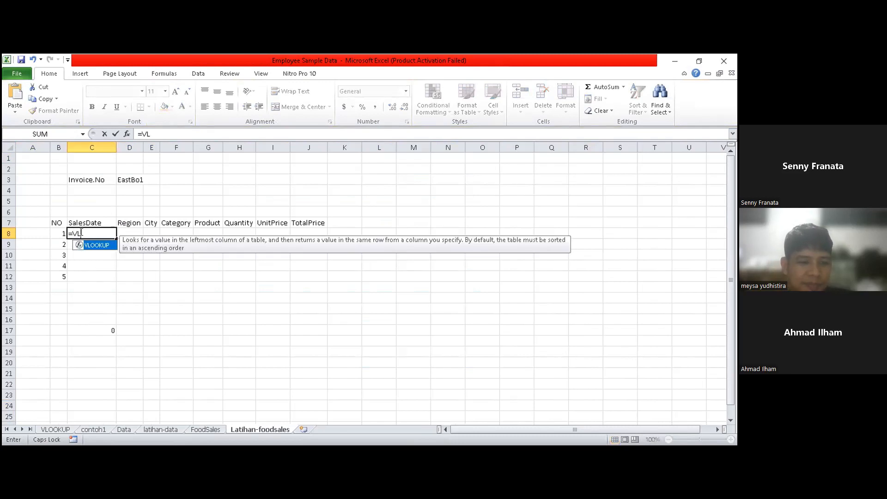
pyautogui.press('Tab')
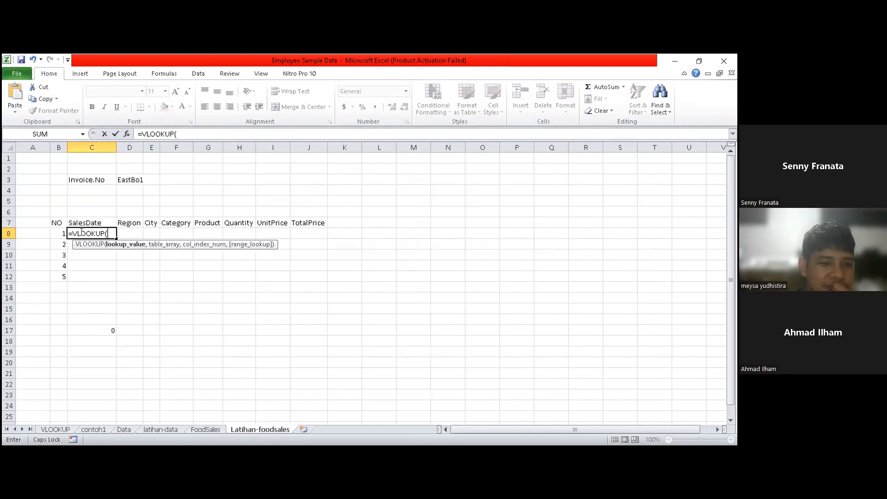
pyautogui.write('B')
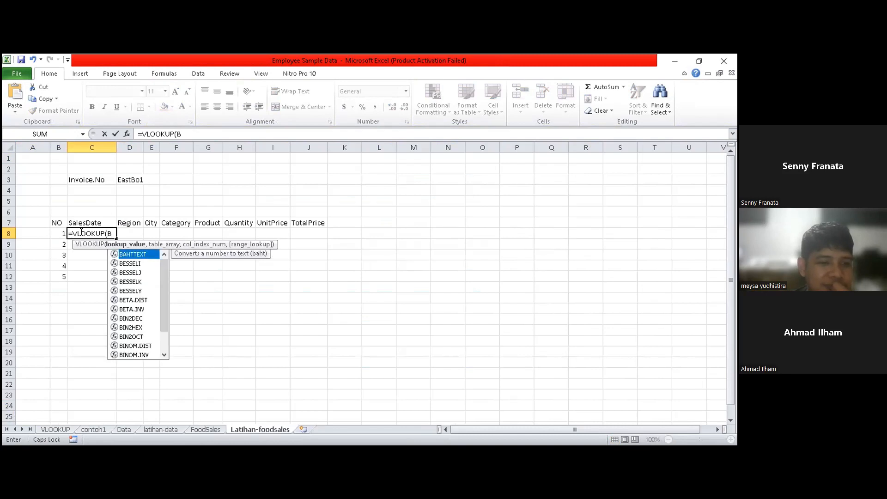
pyautogui.write('8')
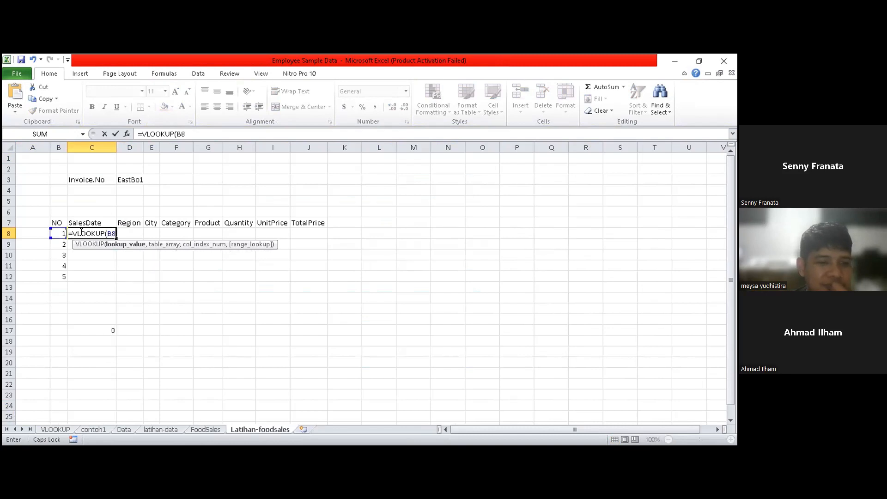
pyautogui.press('F4')
pyautogui.press('F4')
pyautogui.press('F4')
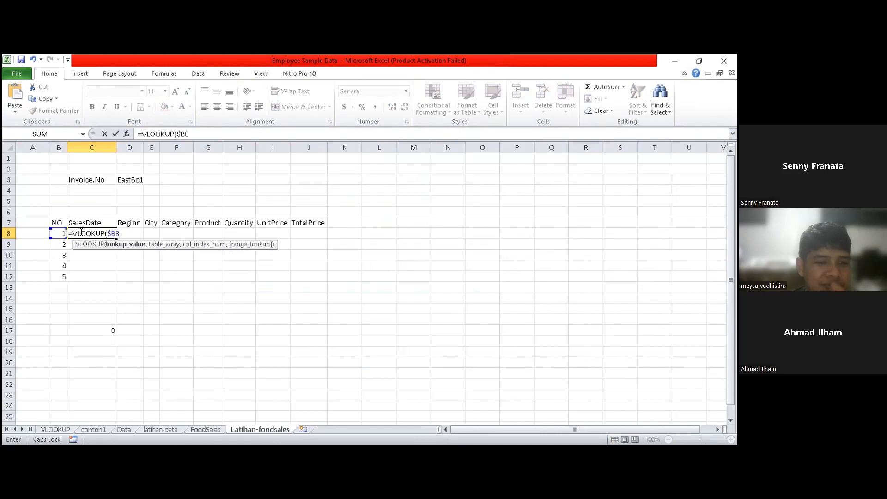
pyautogui.write('&')
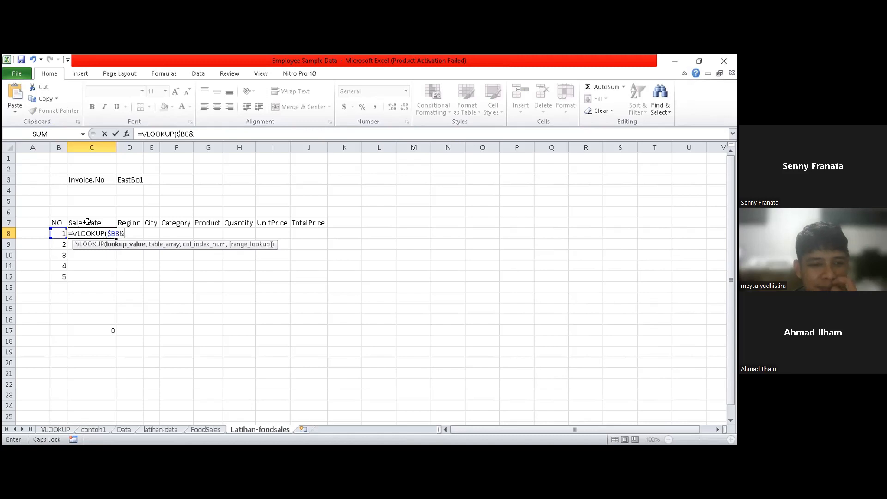
pyautogui.write('D3')
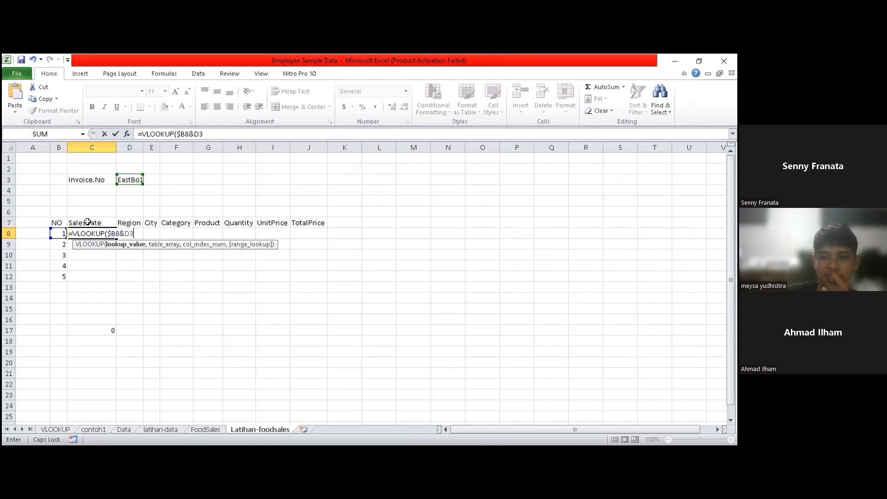
pyautogui.press('F4')
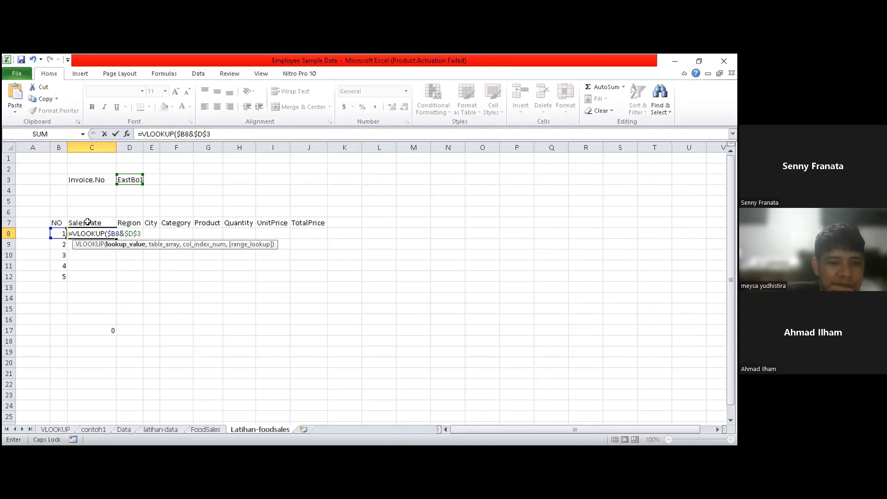
# - Use Table3 as the table array of the C8 VLOOKUP and move on to the column index argument
pyautogui.write(',T')
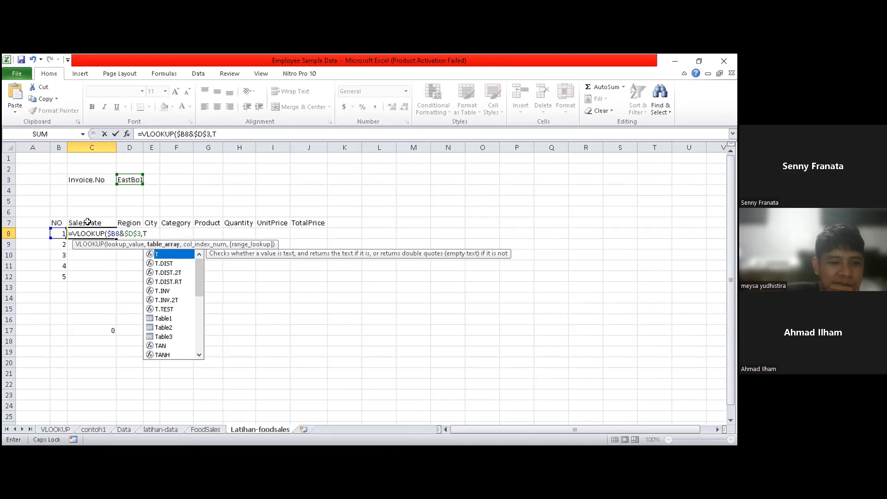
pyautogui.press('Down')
pyautogui.press('Down')
pyautogui.press('Down')
pyautogui.press('Down')
pyautogui.press('Down')
pyautogui.press('Down')
pyautogui.press('Down')
pyautogui.press('Down')
pyautogui.press('Down')
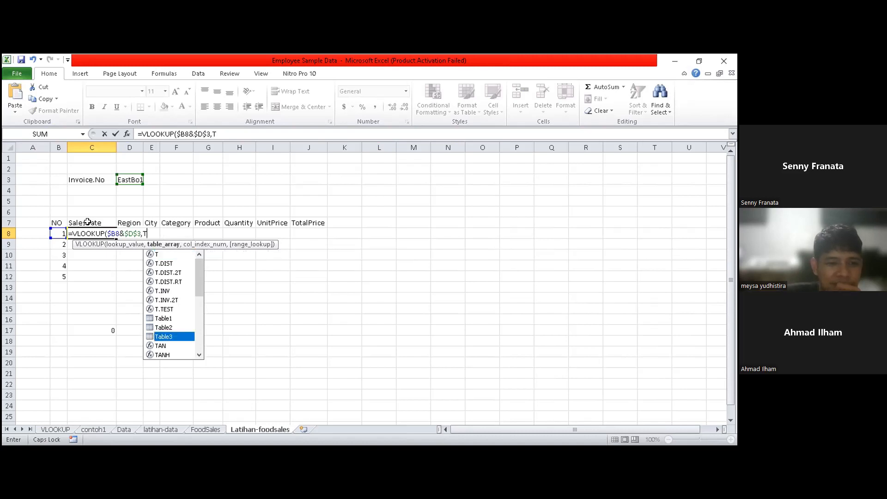
pyautogui.press('Tab')
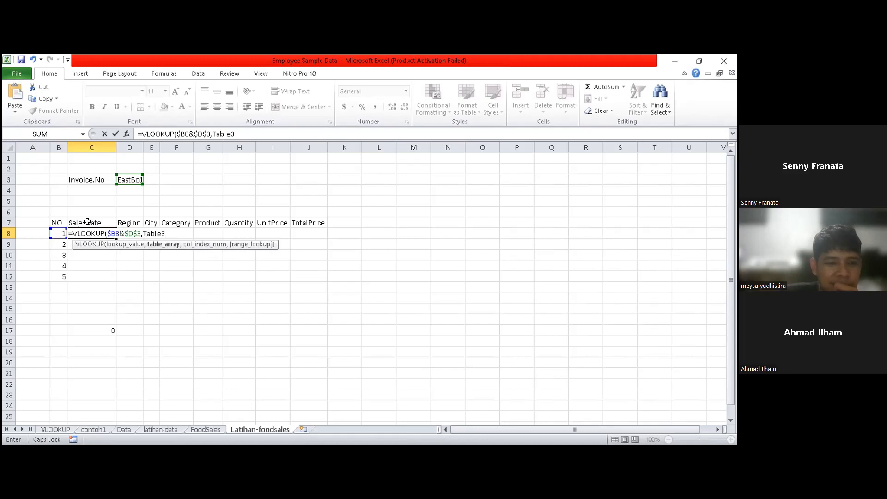
pyautogui.write(',')
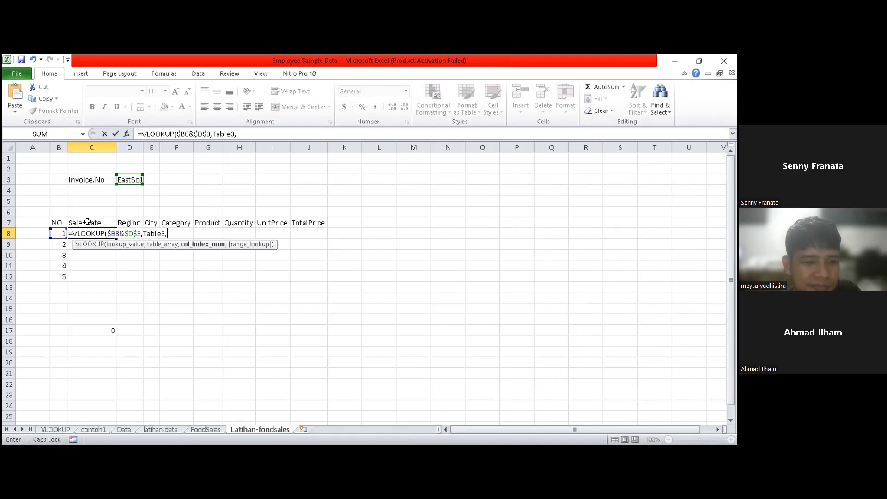
pyautogui.press('BackSpace')
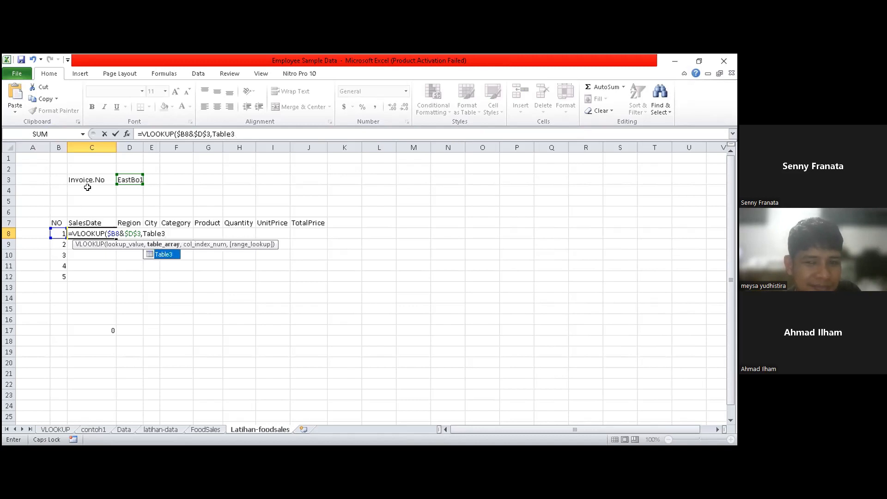
pyautogui.write(',')
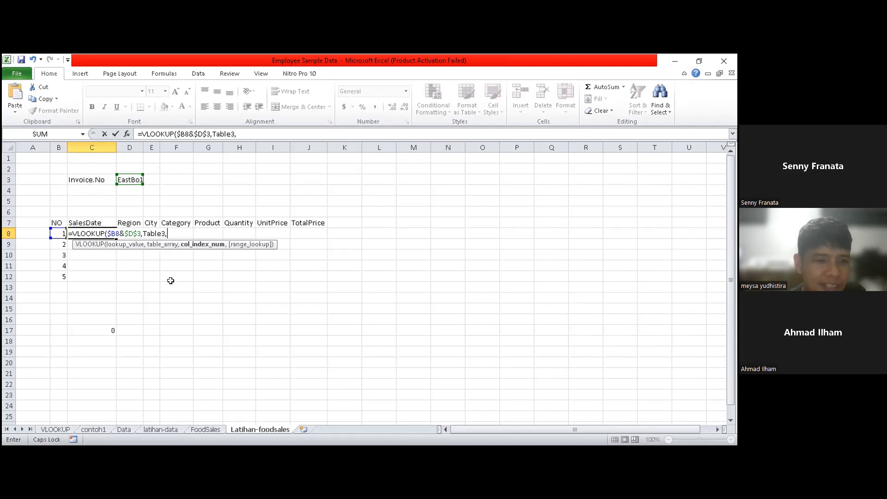
# - Try C3 as the column index of the C8 VLOOKUP, and clear that reference from the formula
pyautogui.write('C3')
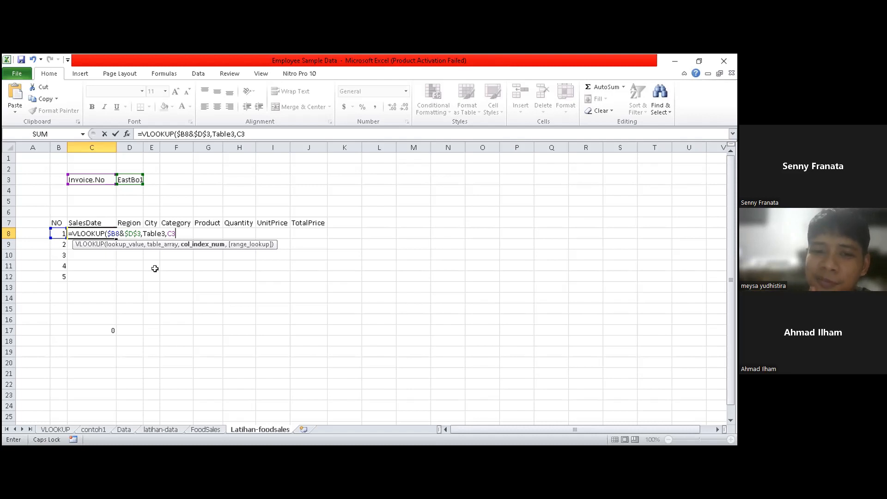
pyautogui.click(96, 158)
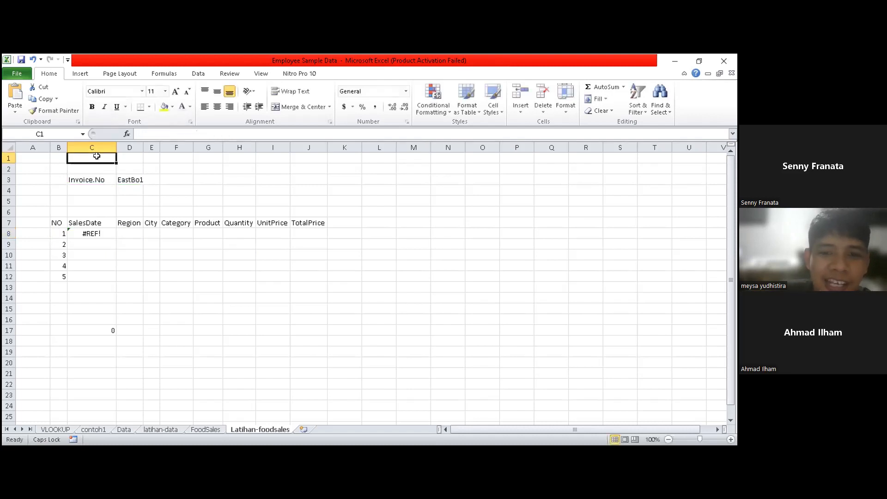
pyautogui.click(102, 230)
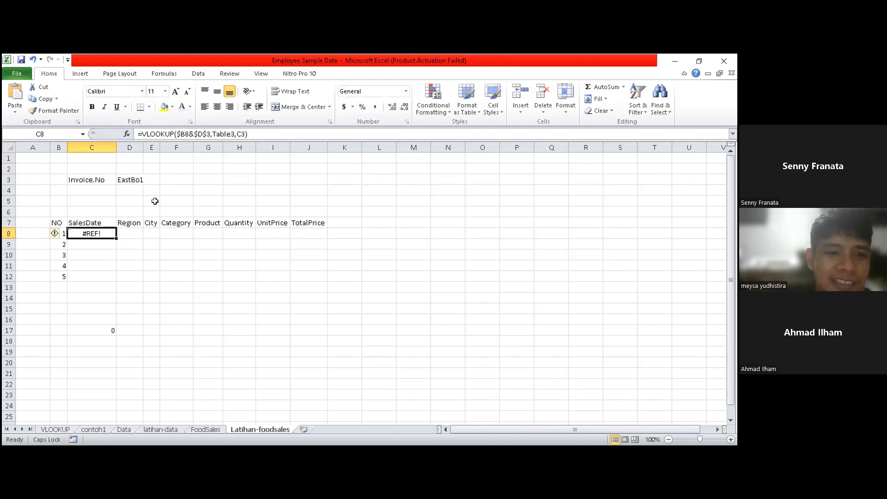
pyautogui.click(257, 135)
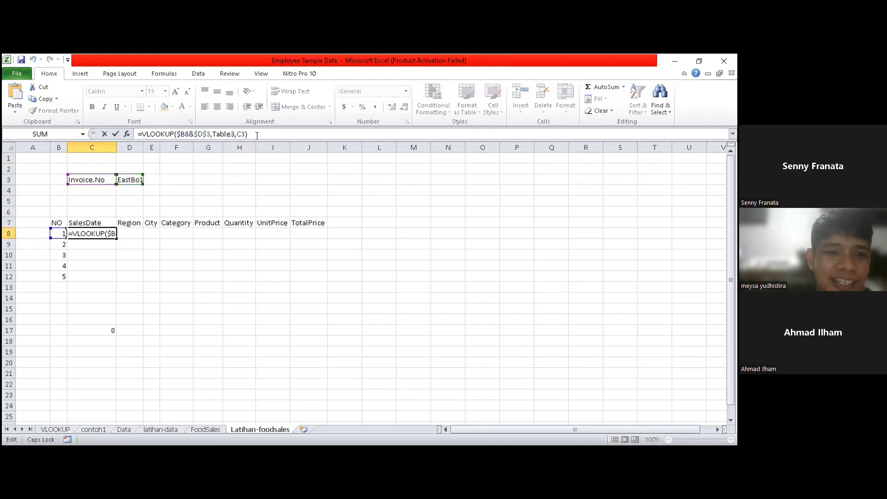
pyautogui.press('BackSpace')
pyautogui.press('BackSpace')
pyautogui.press('BackSpace')
# - Complete the C8 VLOOKUP with the row-locked cell C$1 as column index and 0 for an exact match
pyautogui.click(86, 156)
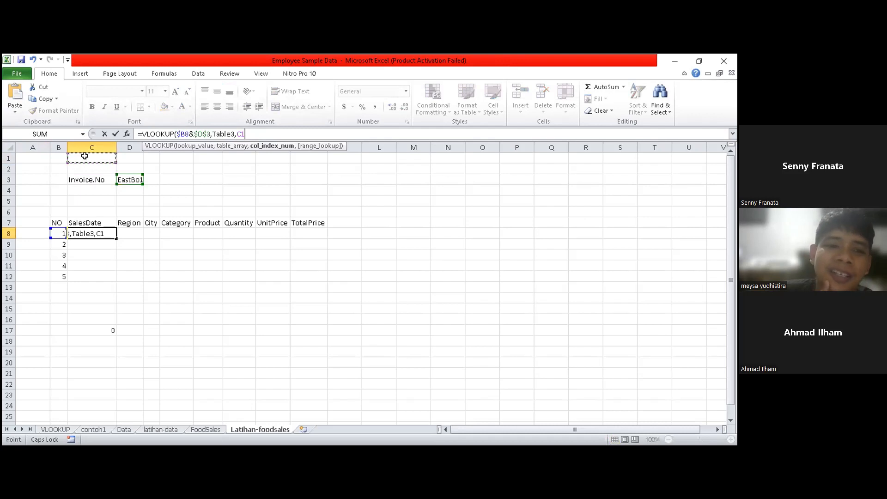
pyautogui.press('F4')
pyautogui.press('F4')
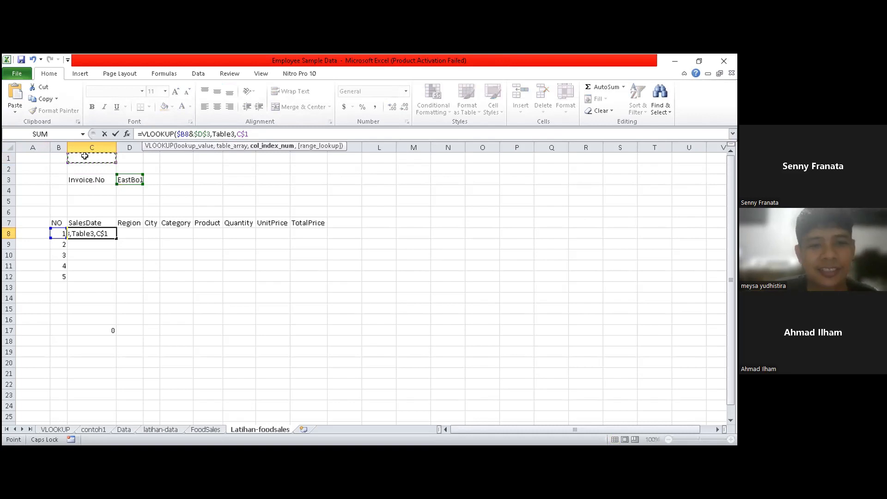
pyautogui.write(',0')
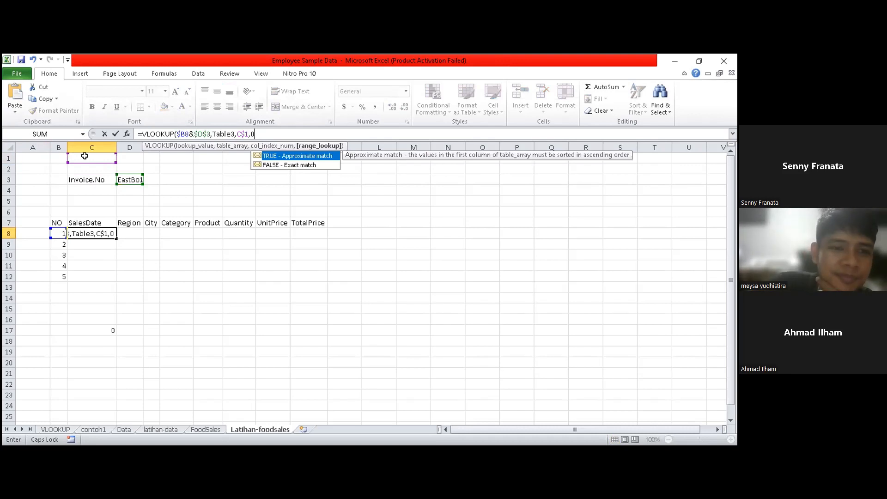
pyautogui.press('Return')
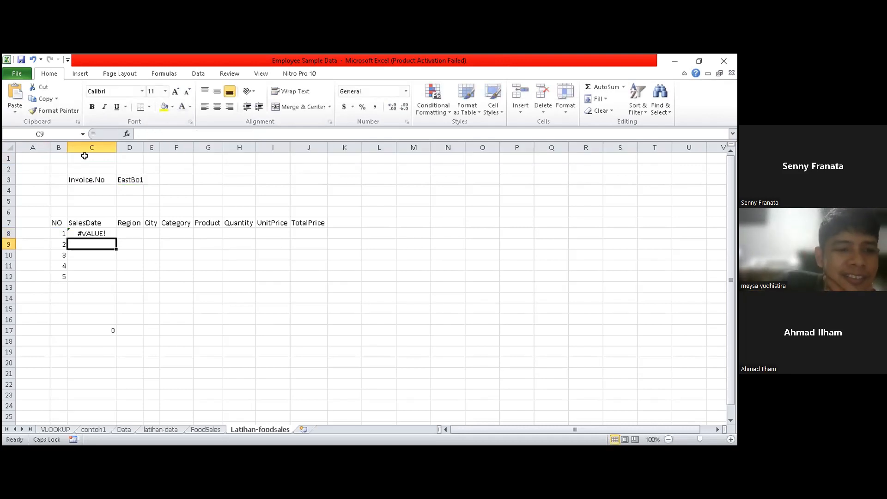
pyautogui.click(106, 230)
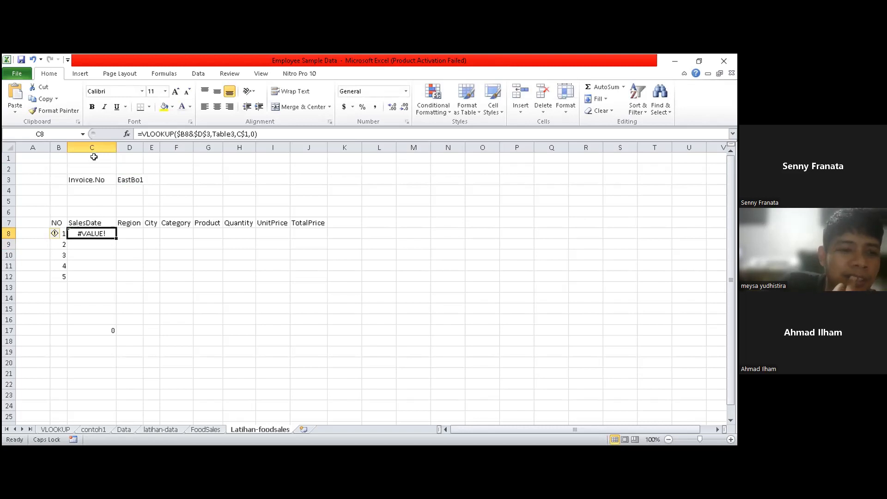
pyautogui.click(93, 157)
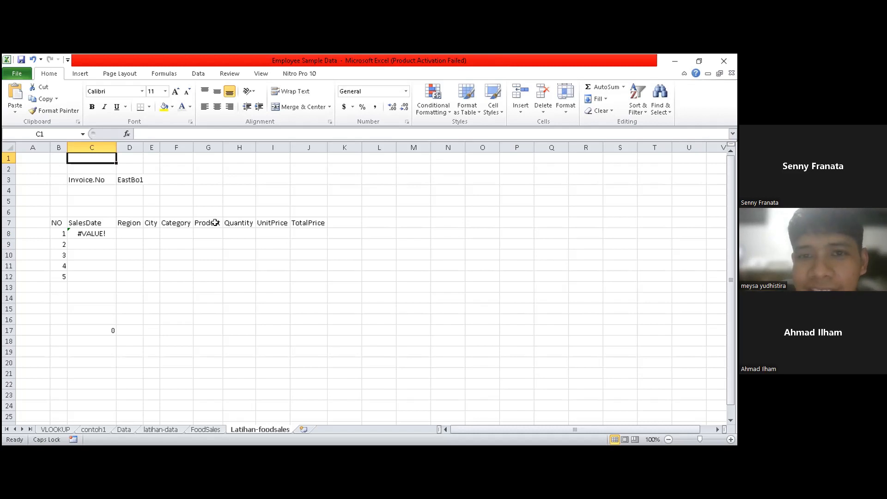
pyautogui.click(104, 325)
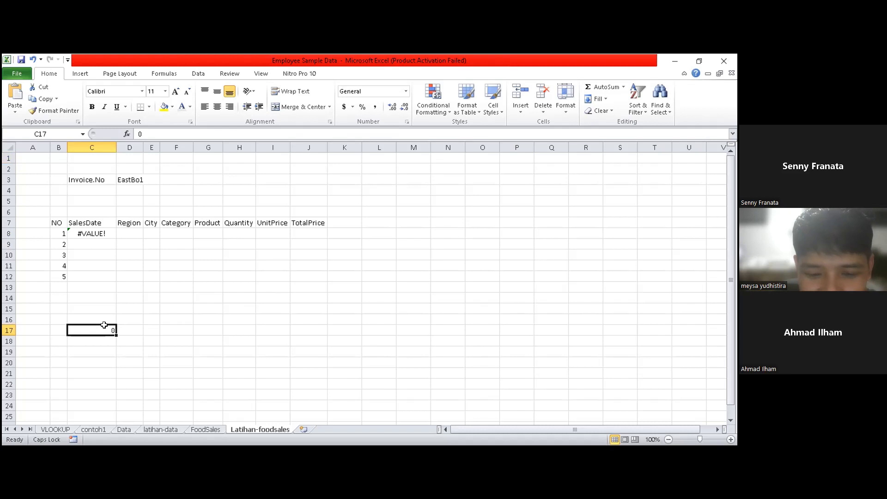
# - Clear the contents of C17 and enter 4 in C1 as the column index for SalesDate
pyautogui.press('Delete')
pyautogui.click(210, 374)
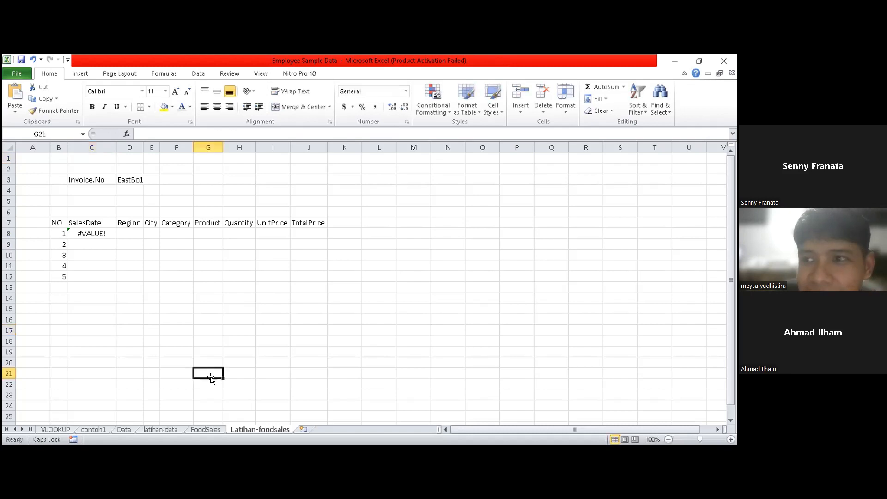
pyautogui.click(96, 156)
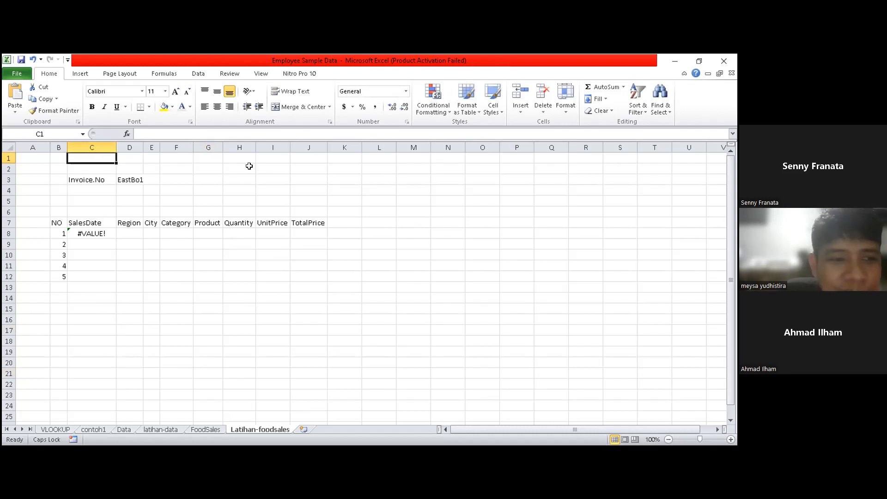
pyautogui.write('4')
pyautogui.press('Tab')
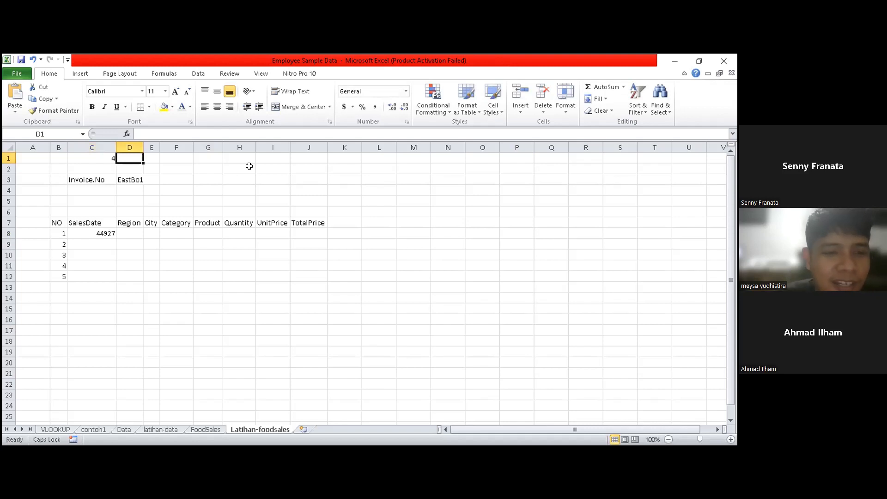
# - Enter 5 in D1 and extend the number series from C1:D1 across row 1 to J1
pyautogui.write('5')
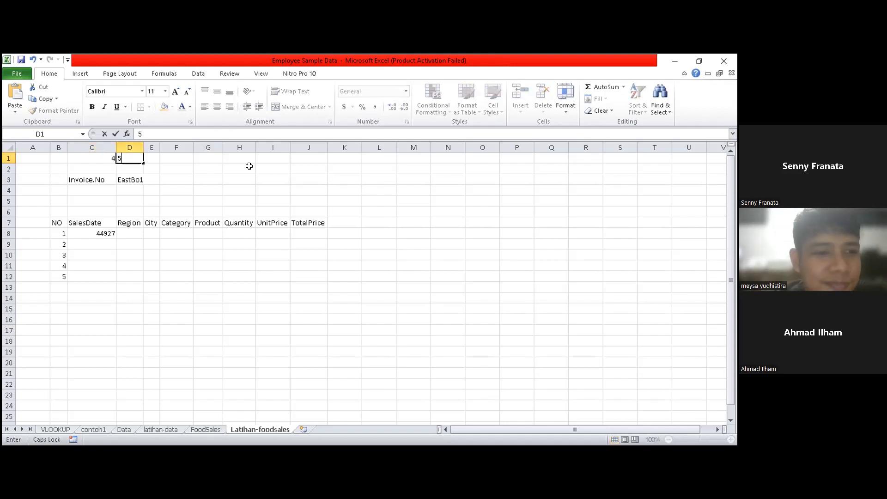
pyautogui.press('Tab')
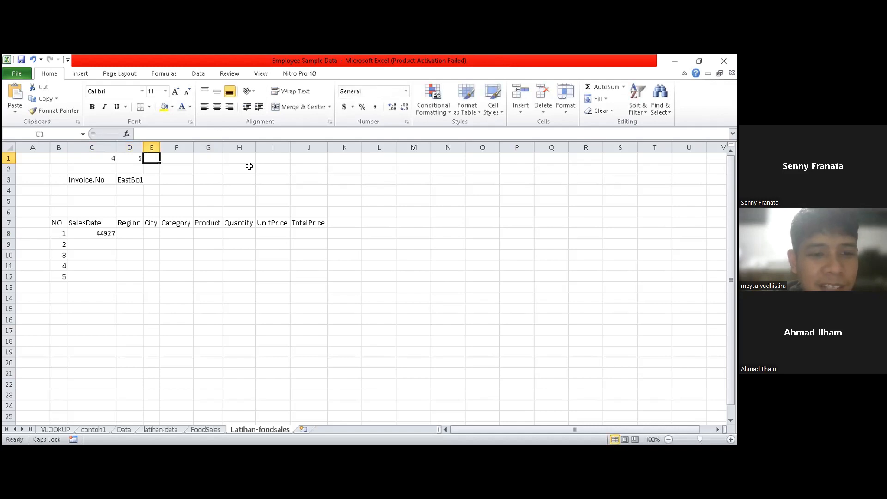
pyautogui.moveTo(103, 155); pyautogui.dragTo(173, 160)
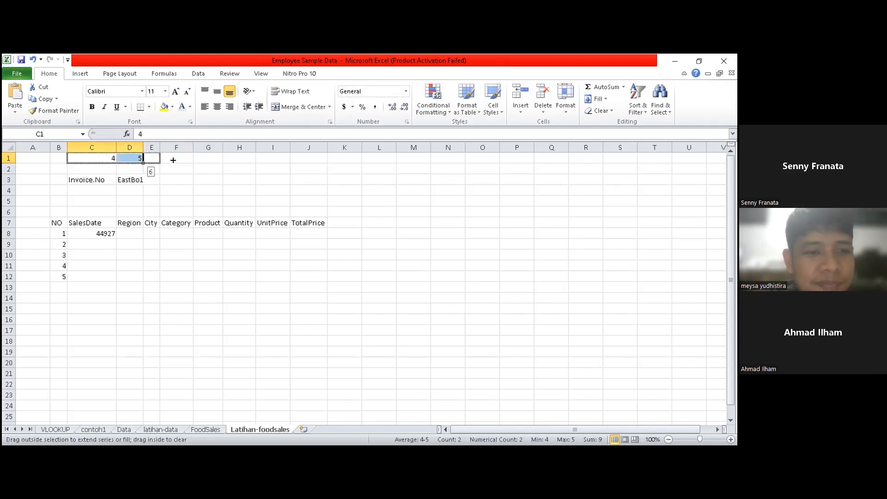
pyautogui.moveTo(302, 161); pyautogui.dragTo(320, 159)
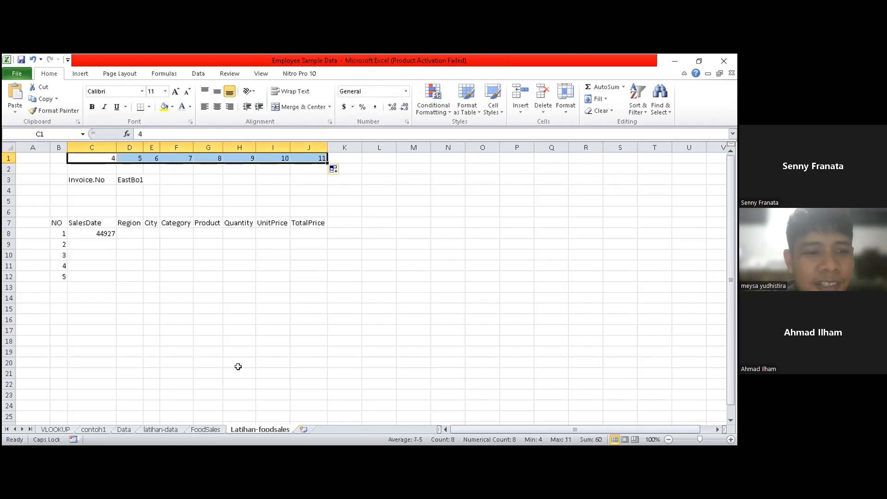
pyautogui.click(230, 320)
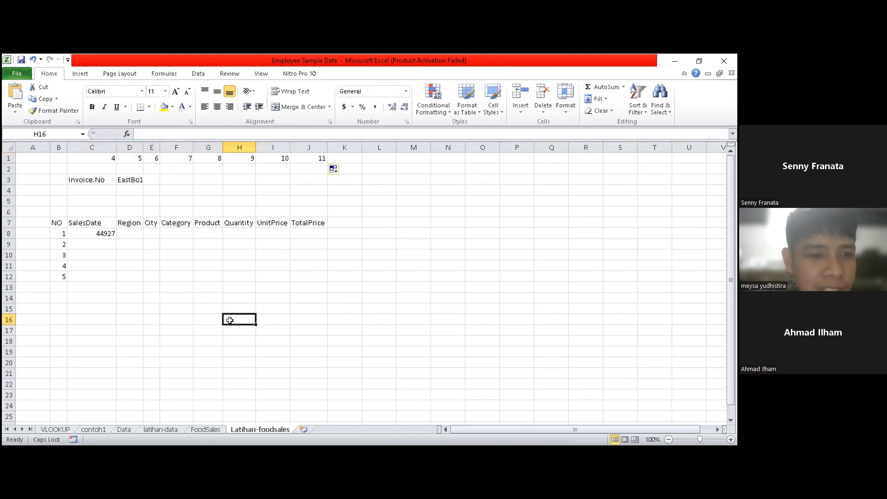
# - Copy the C8 VLOOKUP formula across the first item row to J8
pyautogui.click(105, 232)
pyautogui.moveTo(114, 238); pyautogui.dragTo(326, 239)
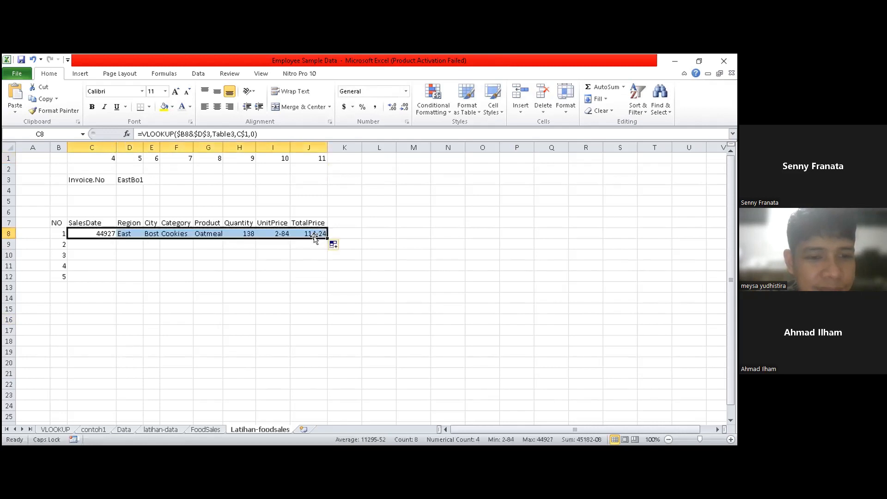
pyautogui.click(128, 319)
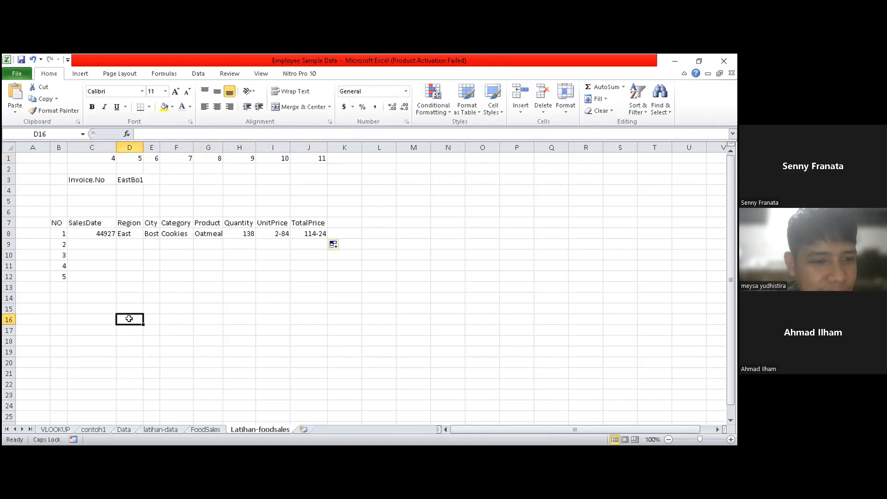
# - Fill the C8:J8 lookup formulas down through row 12 for the remaining item numbers
pyautogui.click(87, 233)
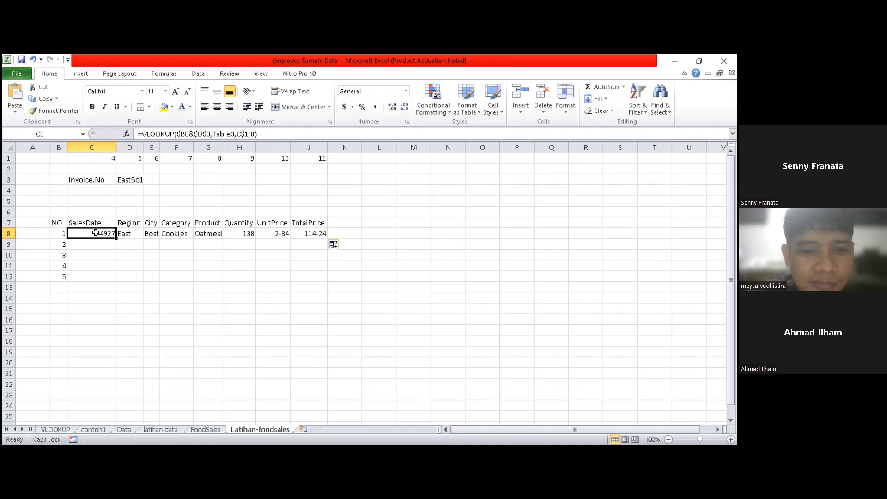
pyautogui.click(225, 306)
pyautogui.moveTo(76, 234); pyautogui.dragTo(314, 234)
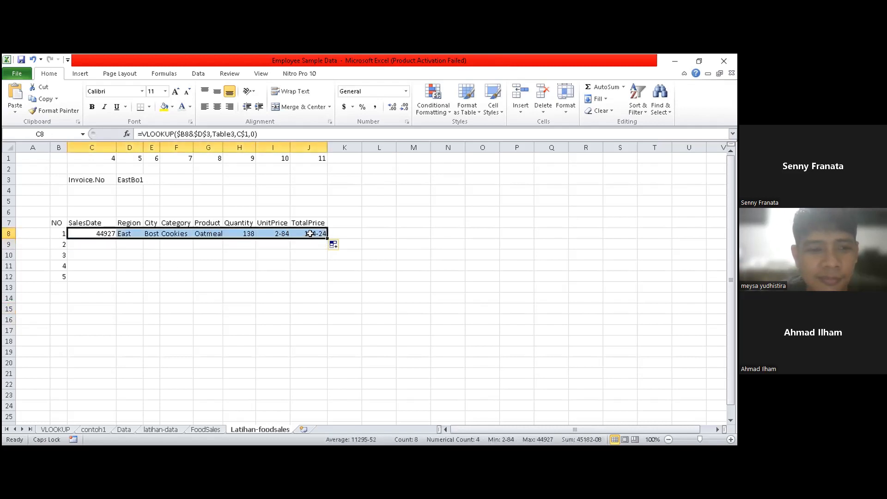
pyautogui.click(284, 293)
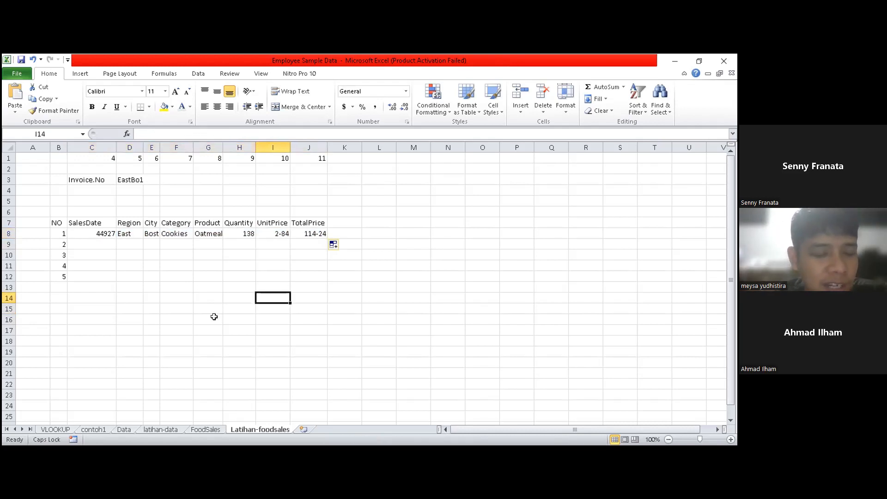
pyautogui.moveTo(87, 233); pyautogui.dragTo(327, 277)
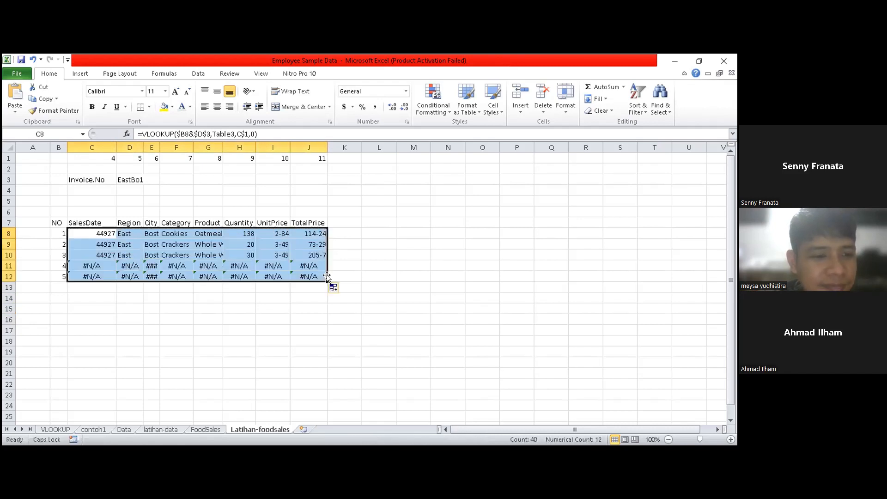
# - Insert the IFERROR function in front of VLOOKUP in the C11 formula and try entering it without a value_if_error argument
pyautogui.click(98, 264)
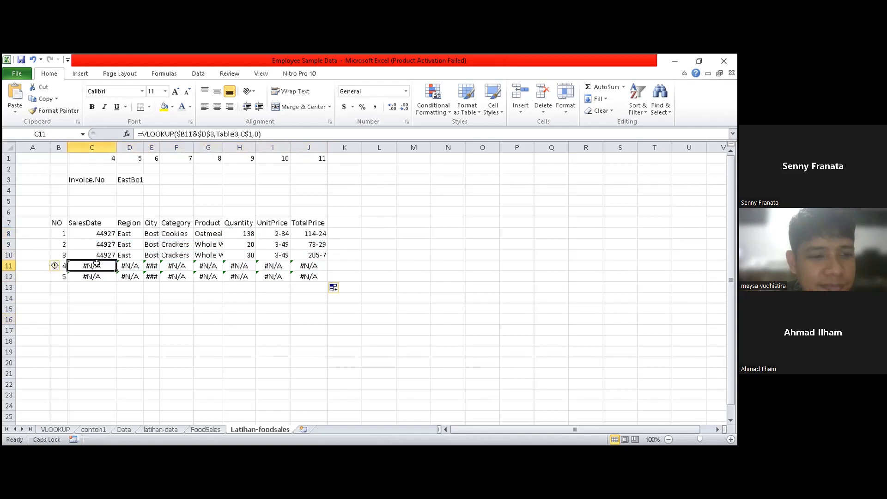
pyautogui.click(140, 134)
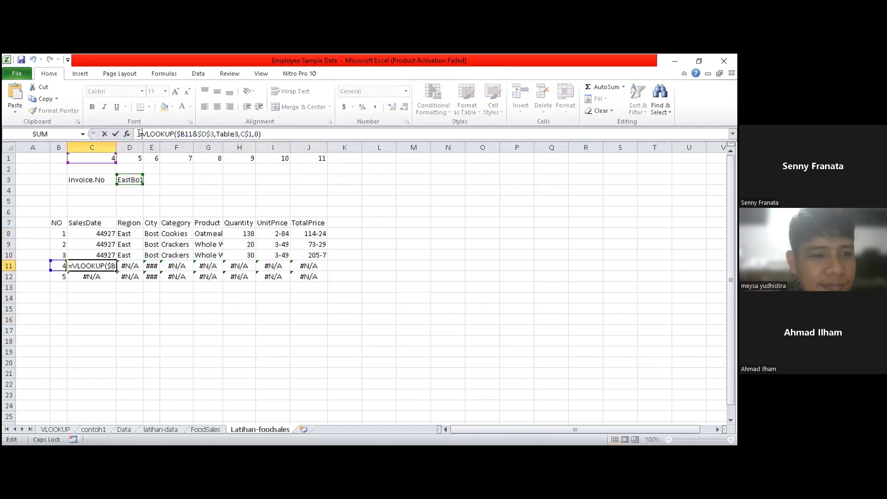
pyautogui.write('IF')
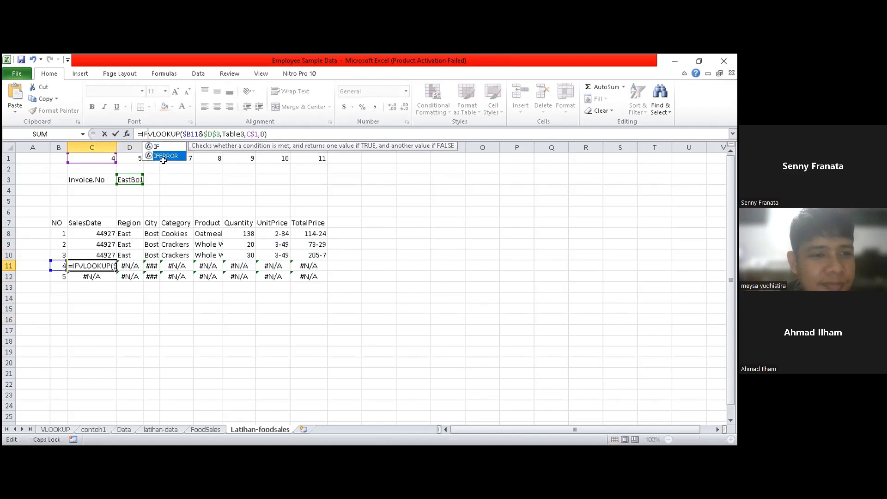
pyautogui.press('Return')
pyautogui.click(93, 266)
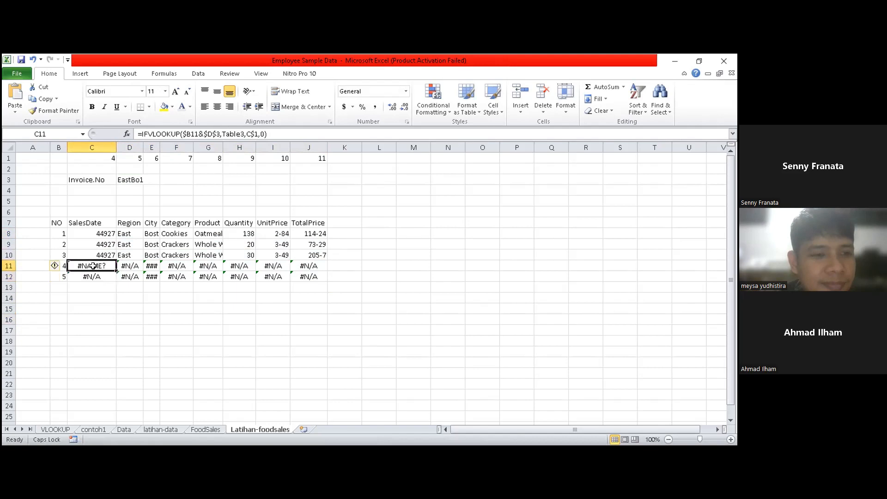
pyautogui.doubleClick(93, 266)
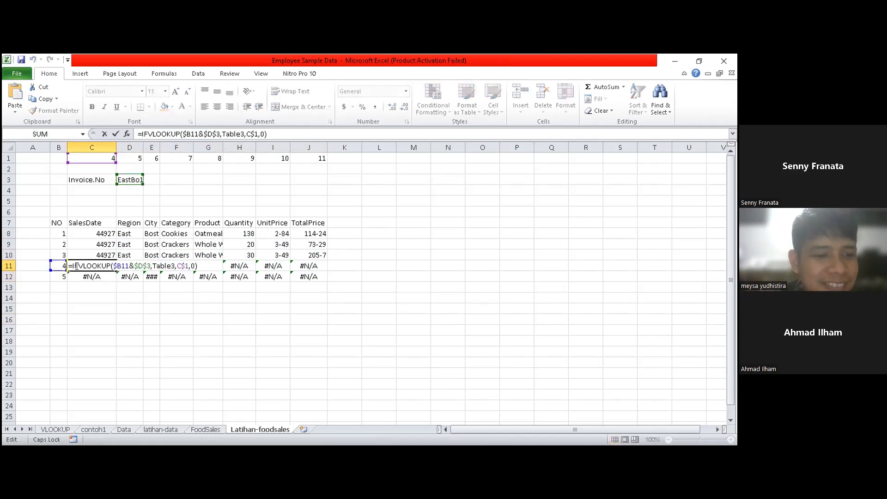
pyautogui.click(77, 265)
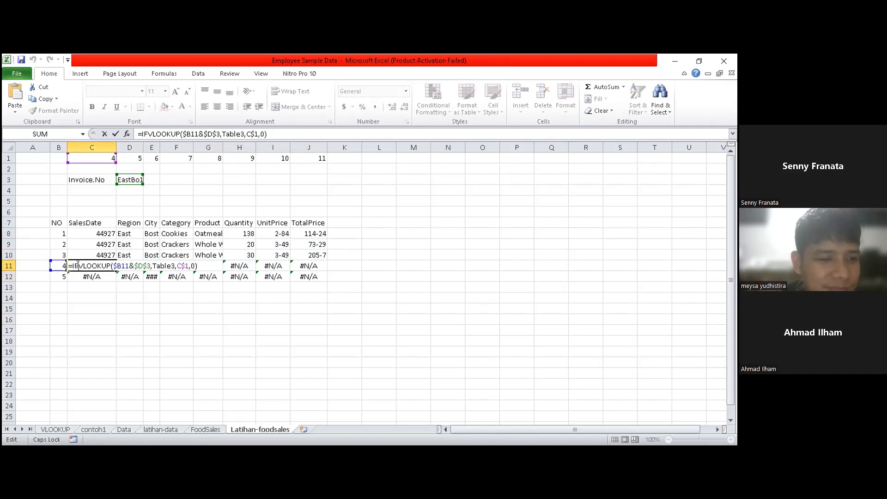
pyautogui.write('E')
pyautogui.press('Tab')
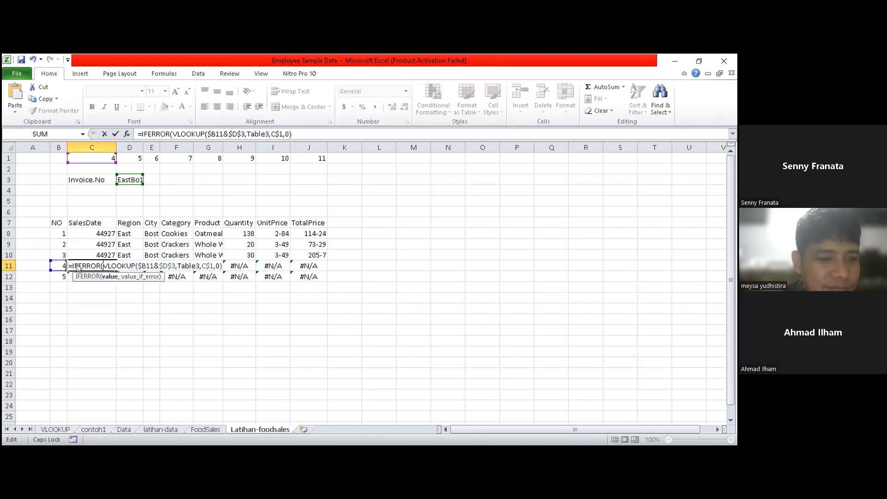
pyautogui.press('Return')
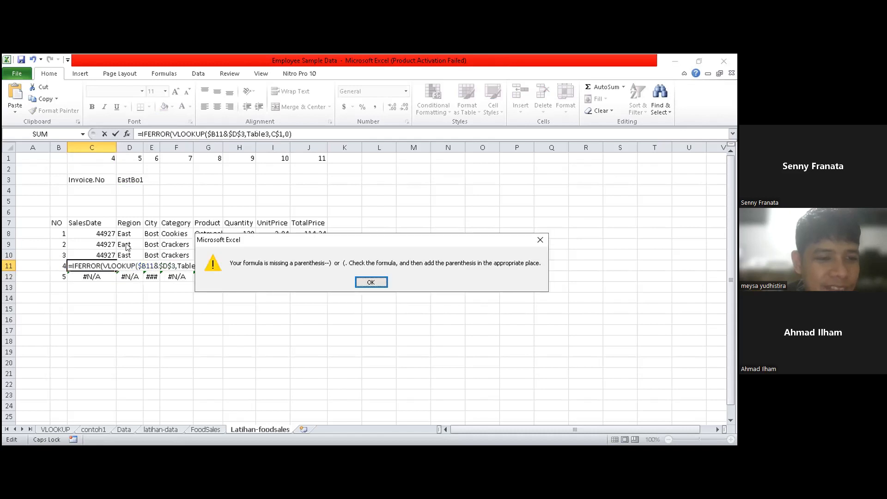
pyautogui.click(538, 240)
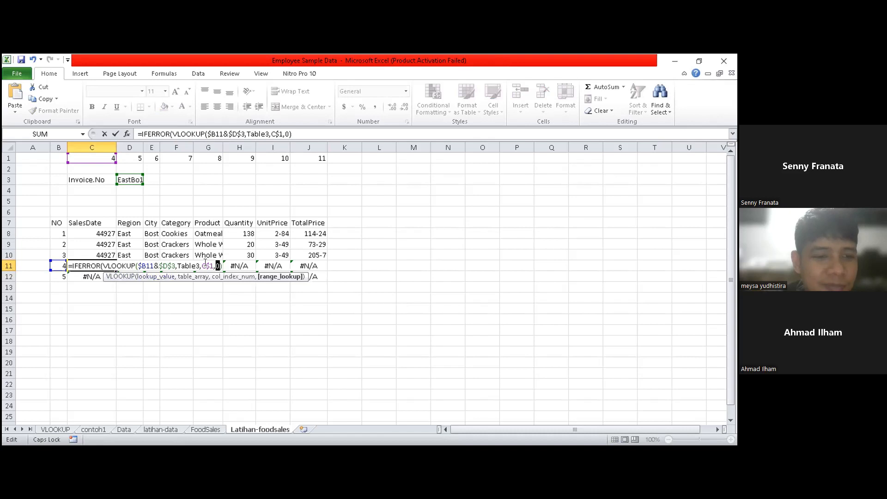
# - Complete the C11 IFERROR formula with an empty string ("") as value_if_error and a closing parenthesis
pyautogui.click(222, 265)
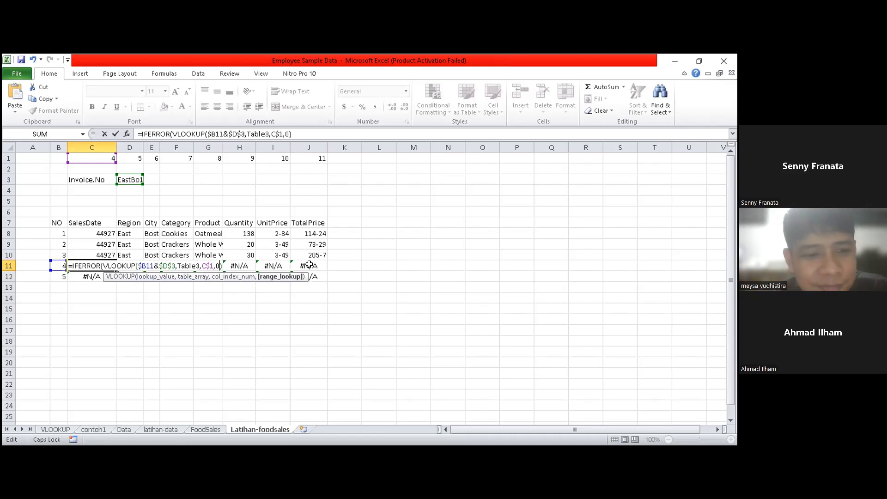
pyautogui.press('Right')
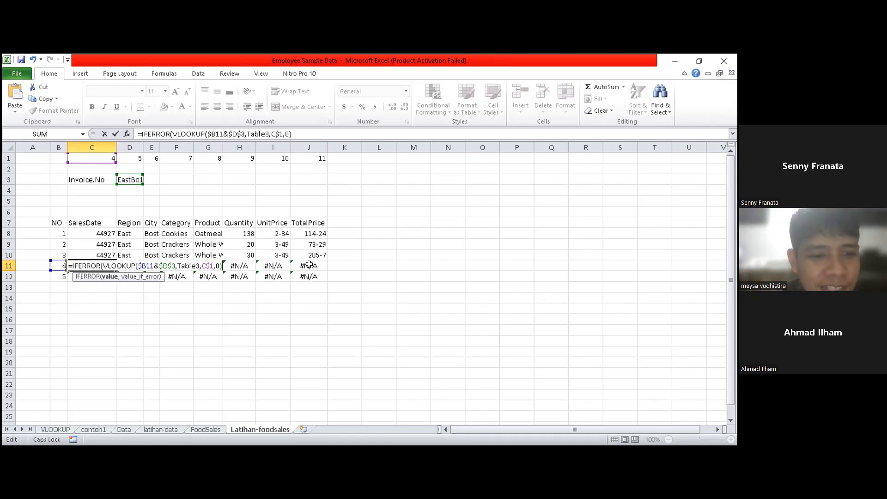
pyautogui.write(',')
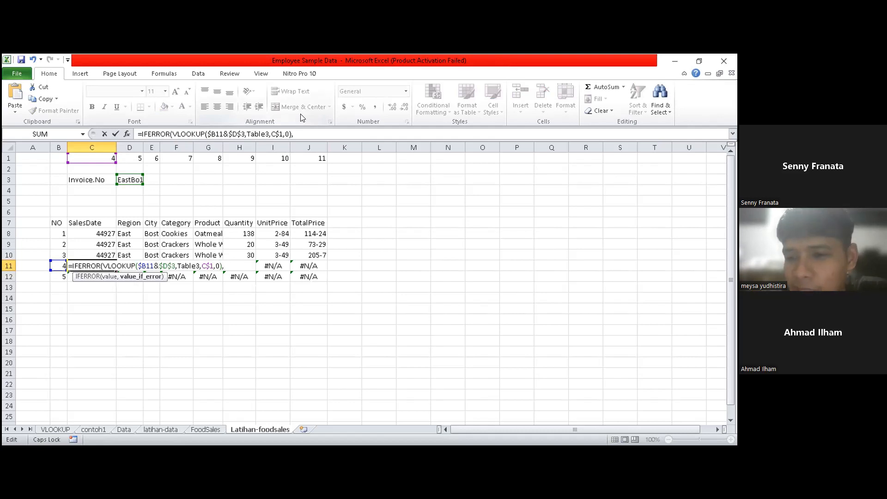
pyautogui.write('::')
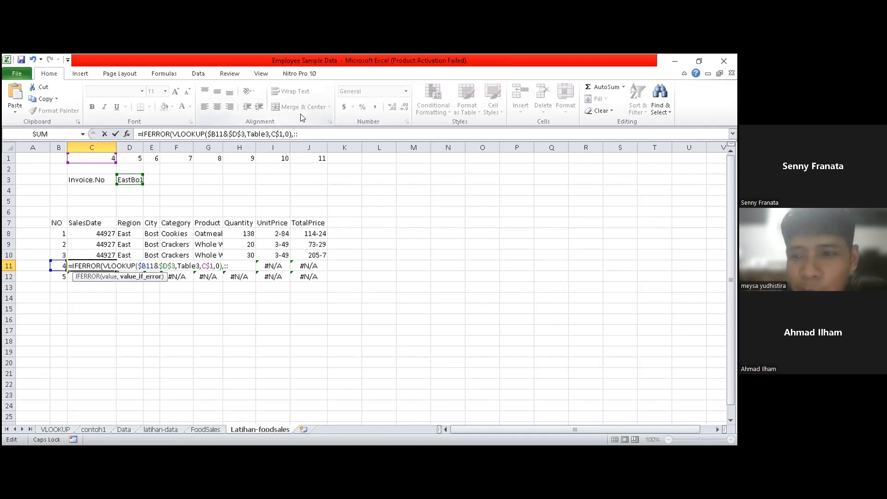
pyautogui.press('BackSpace')
pyautogui.press('BackSpace')
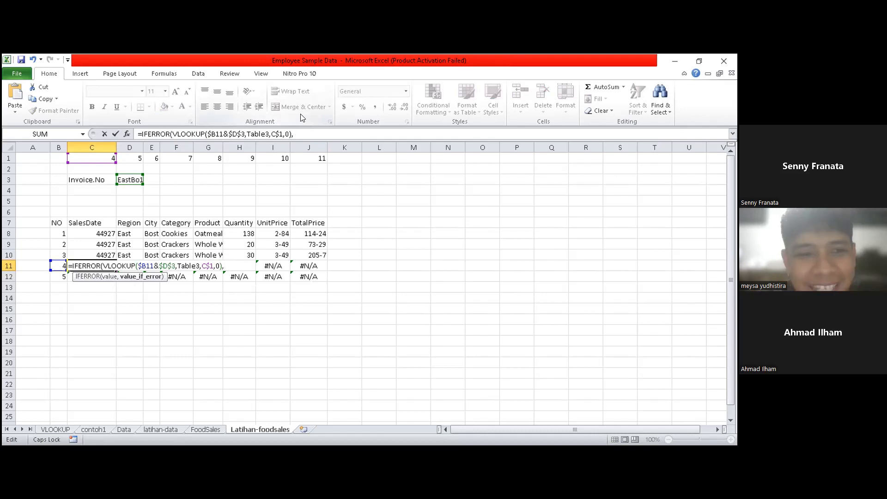
pyautogui.write("'")
pyautogui.press('BackSpace')
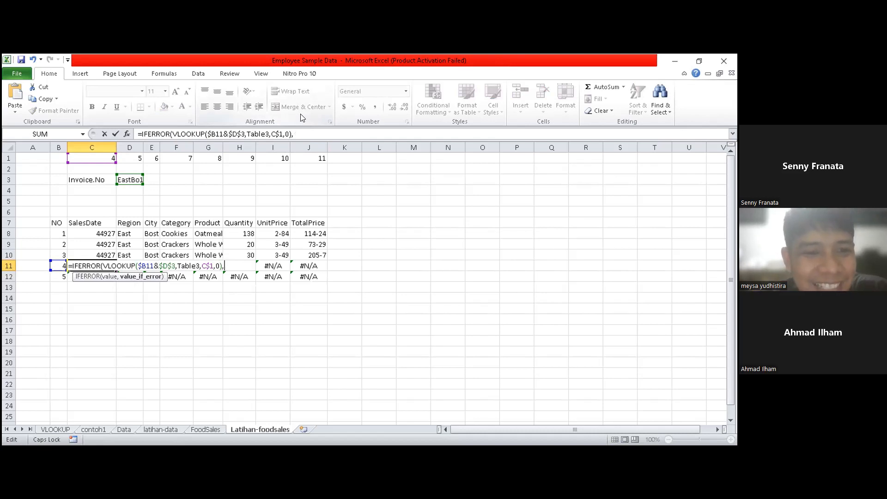
pyautogui.write('""')
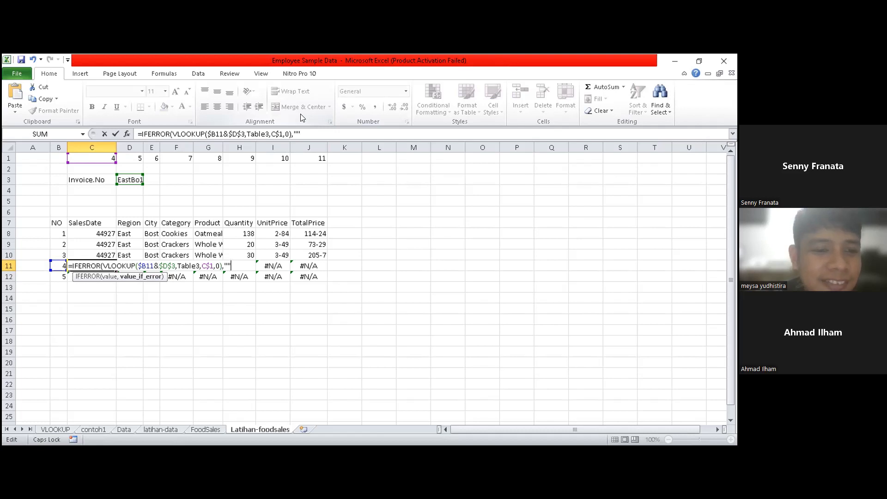
pyautogui.write(')')
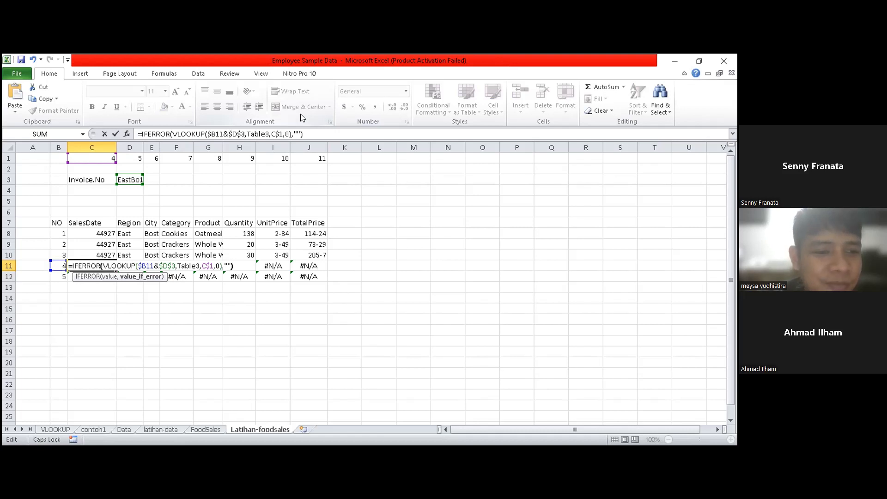
pyautogui.press('Return')
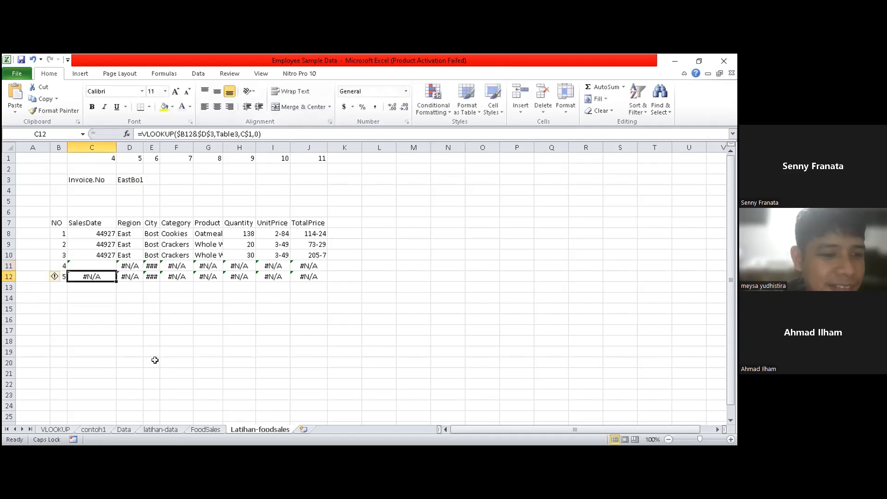
# - Copy the C11 IFERROR formula across row 11 to J11
pyautogui.click(163, 351)
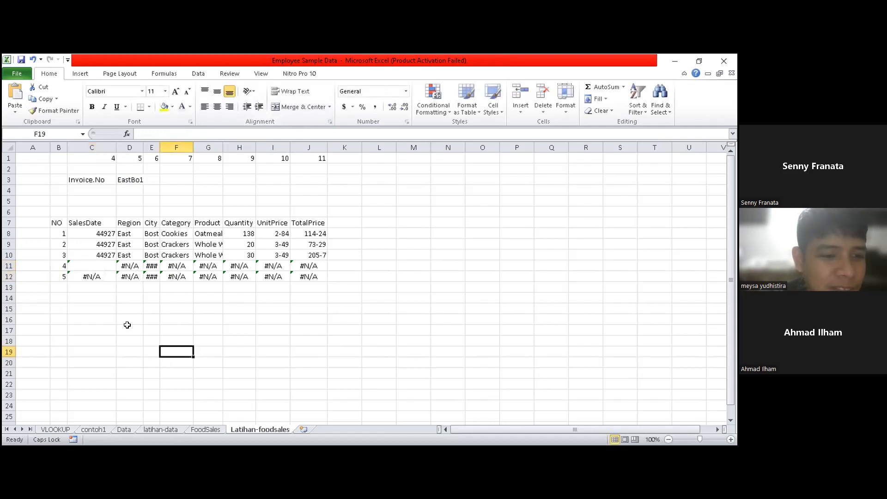
pyautogui.click(97, 265)
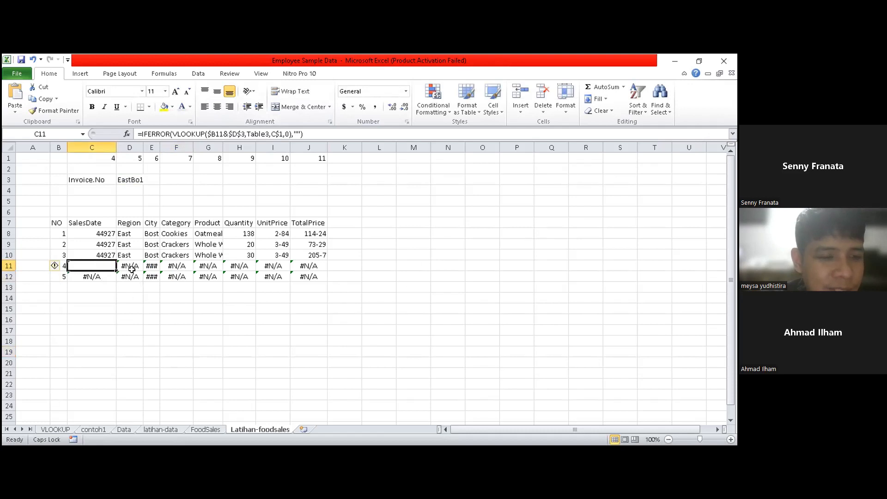
pyautogui.moveTo(116, 271); pyautogui.dragTo(312, 266)
pyautogui.click(268, 341)
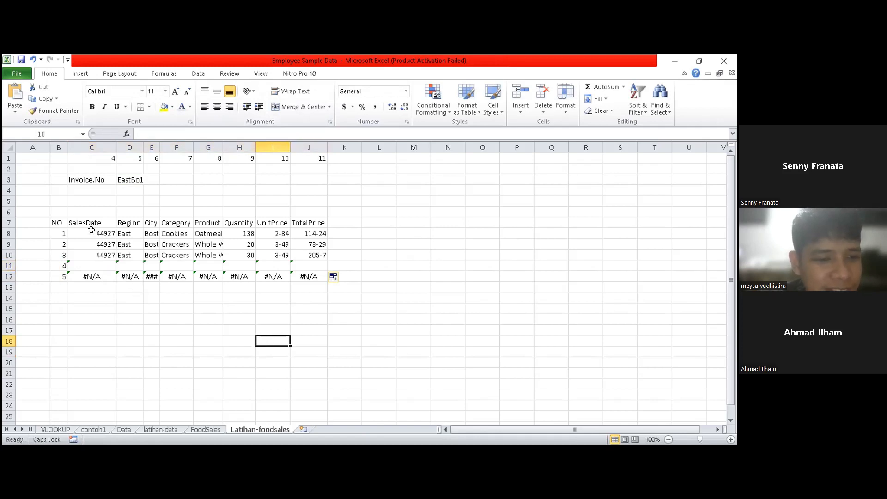
# - Copy the C11:J11 IFERROR formulas down into row 12
pyautogui.click(95, 266)
pyautogui.moveTo(146, 267); pyautogui.dragTo(331, 287)
pyautogui.click(229, 337)
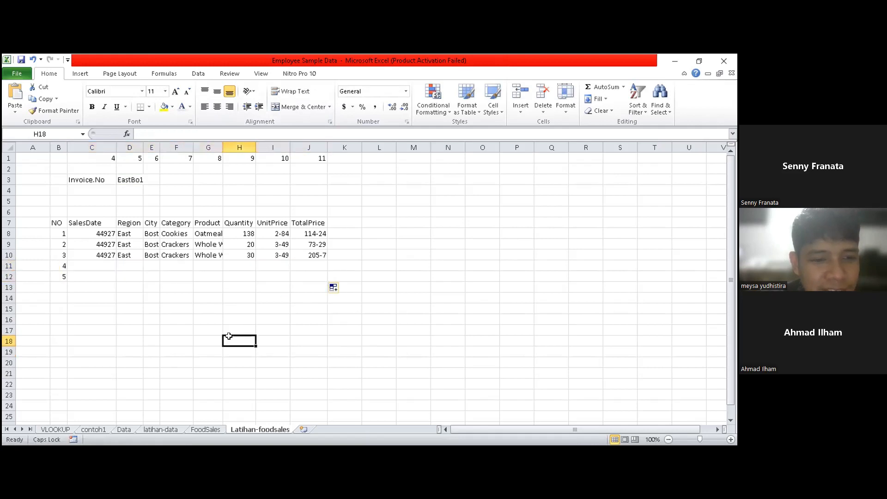
# - Try filling the C8:J8 VLOOKUP formulas down through row 12, and undo the fill
pyautogui.moveTo(101, 233); pyautogui.dragTo(327, 277)
pyautogui.click(213, 326)
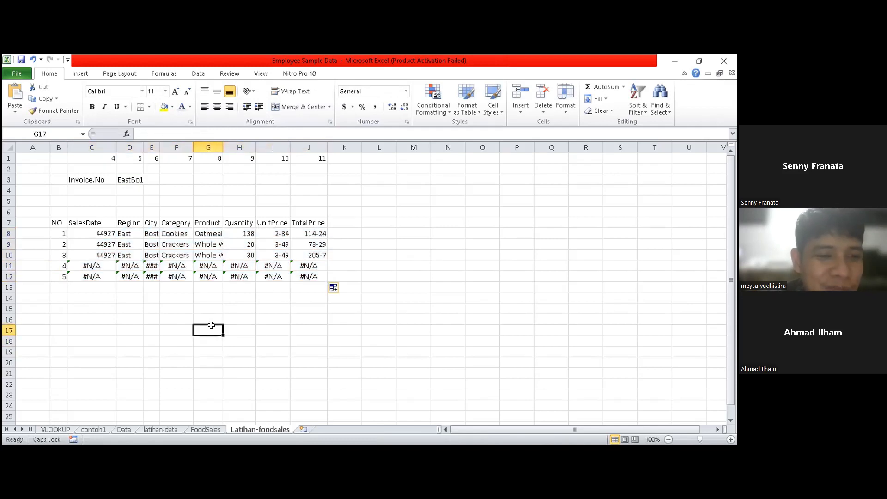
pyautogui.hotkey('ctrl', 'z')
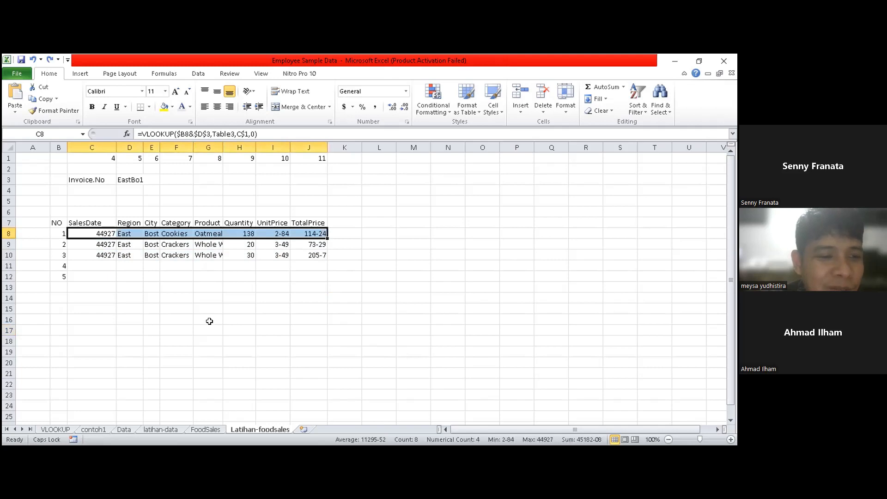
pyautogui.moveTo(98, 277); pyautogui.dragTo(325, 277)
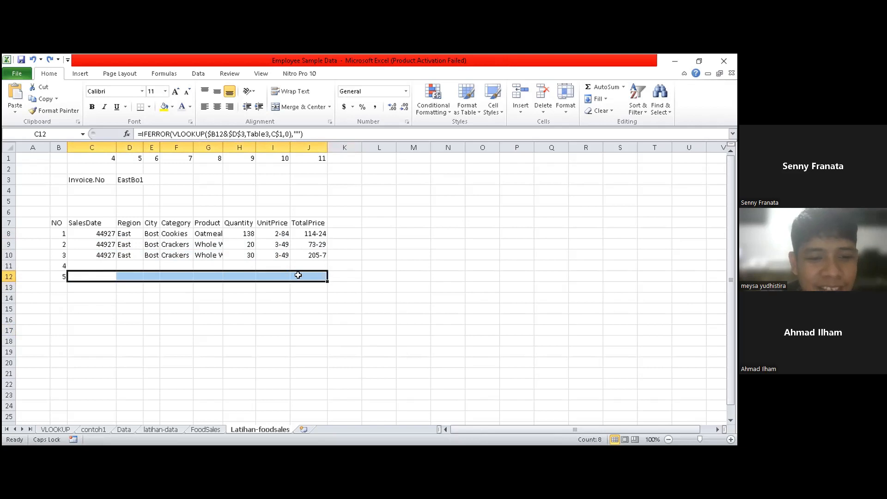
pyautogui.moveTo(326, 270); pyautogui.dragTo(325, 262)
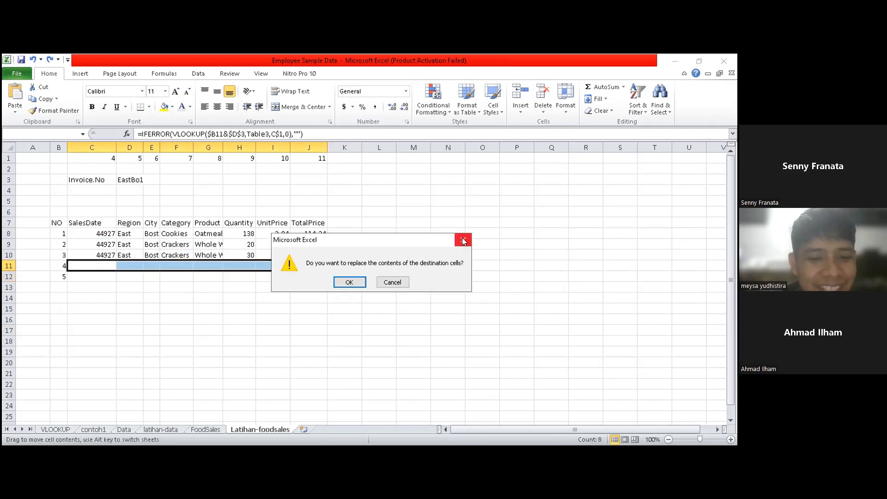
pyautogui.click(464, 241)
pyautogui.click(308, 330)
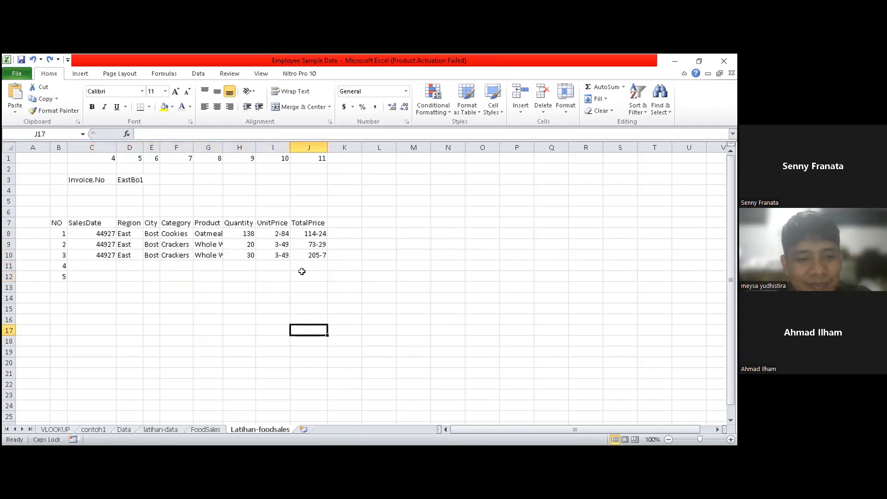
# - Fill the C12:J12 IFERROR formulas upward through row 8 so every invoice line uses the same formula
pyautogui.moveTo(86, 276); pyautogui.dragTo(319, 272)
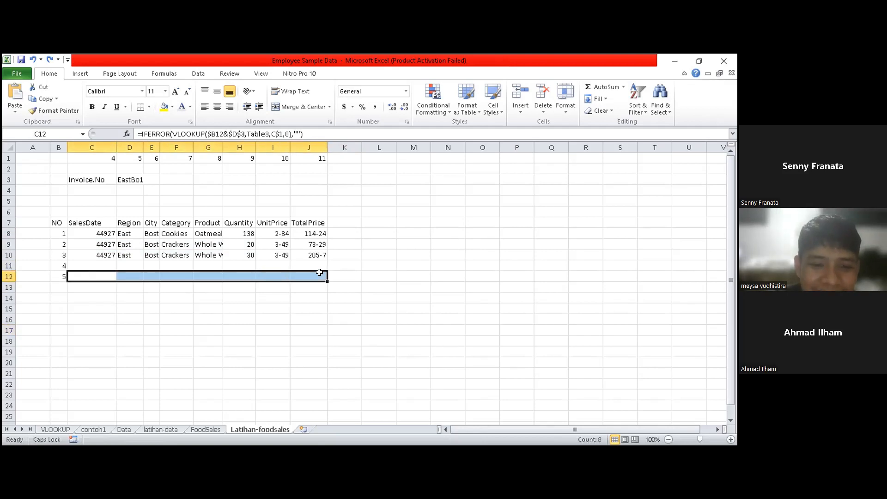
pyautogui.click(320, 273)
pyautogui.click(180, 316)
pyautogui.moveTo(73, 276); pyautogui.dragTo(315, 274)
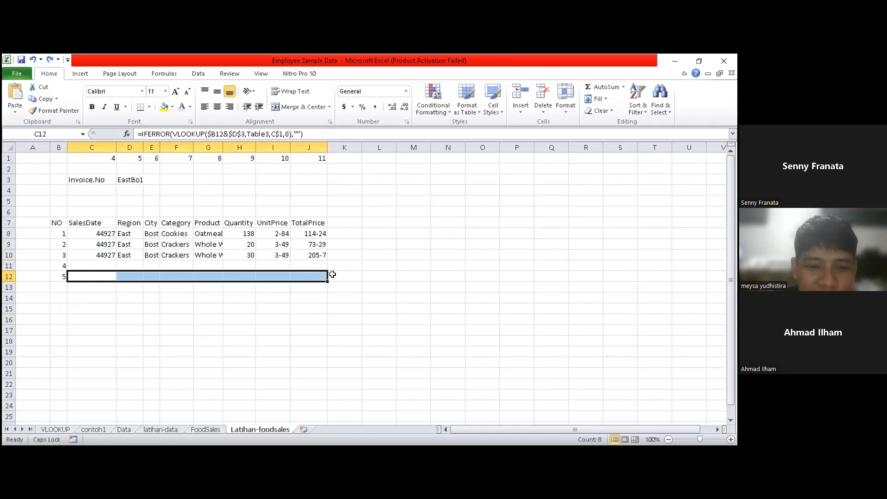
pyautogui.moveTo(327, 279); pyautogui.dragTo(333, 260)
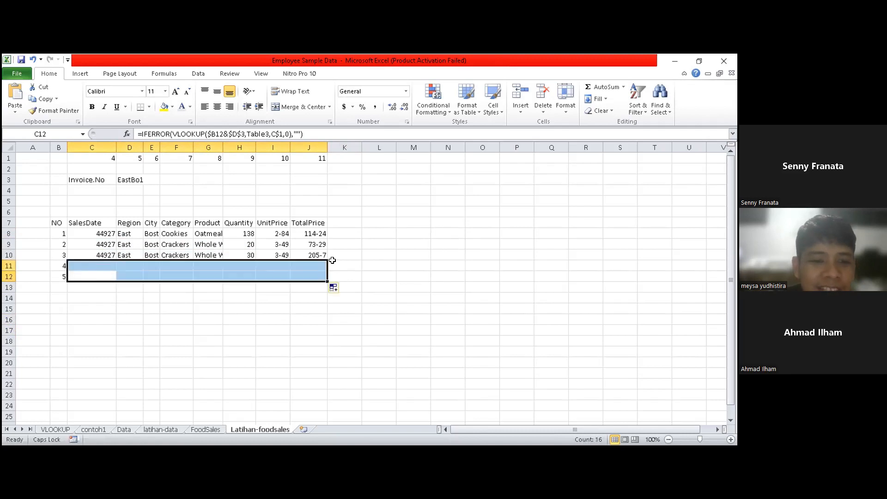
pyautogui.click(300, 317)
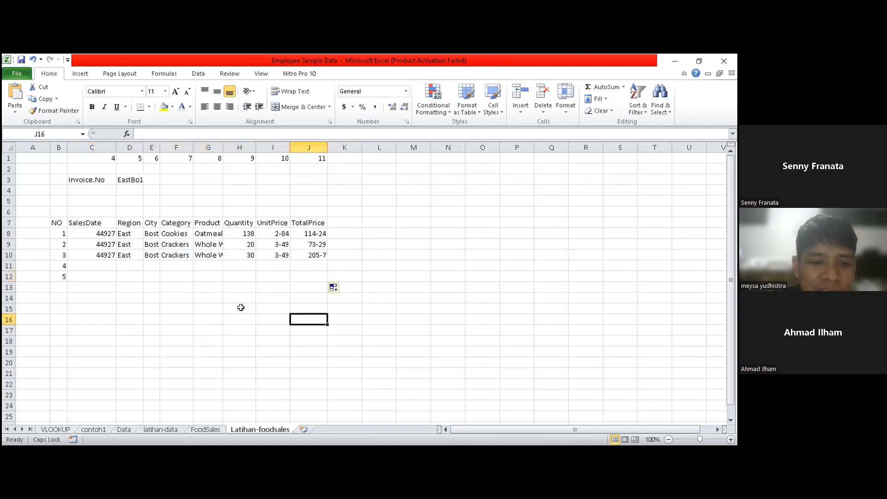
pyautogui.moveTo(84, 276); pyautogui.dragTo(326, 234)
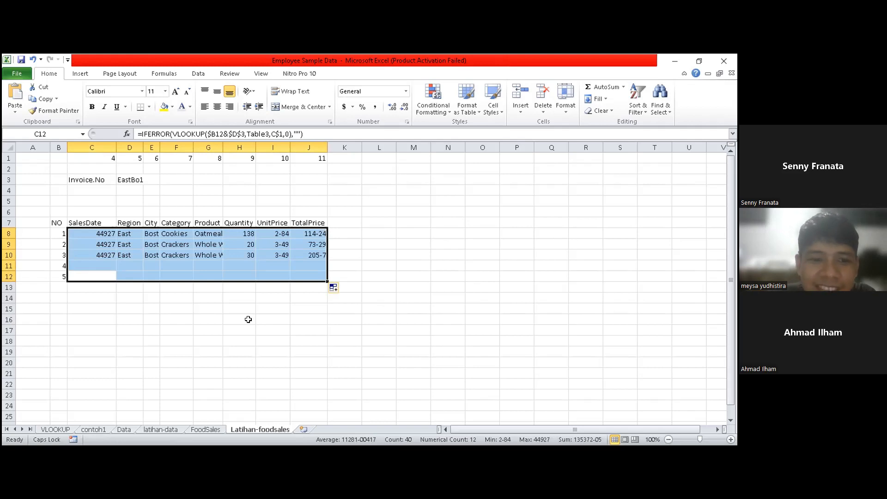
pyautogui.click(412, 329)
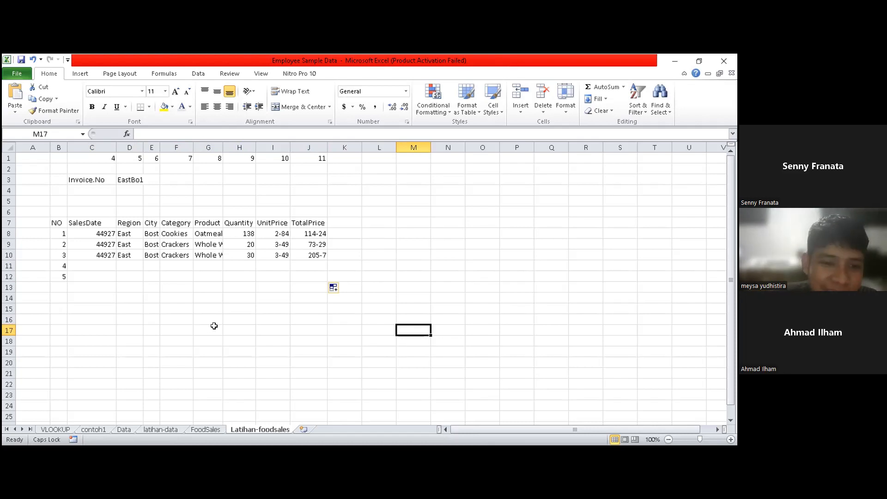
pyautogui.click(207, 341)
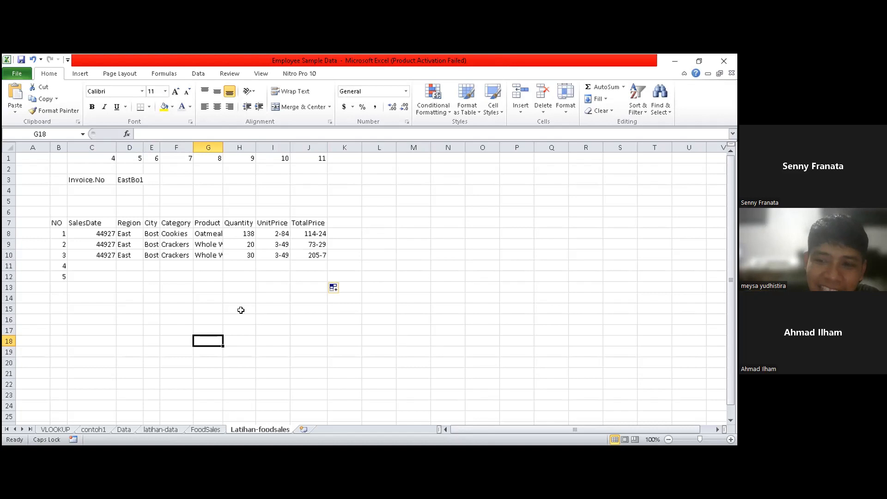
pyautogui.click(355, 326)
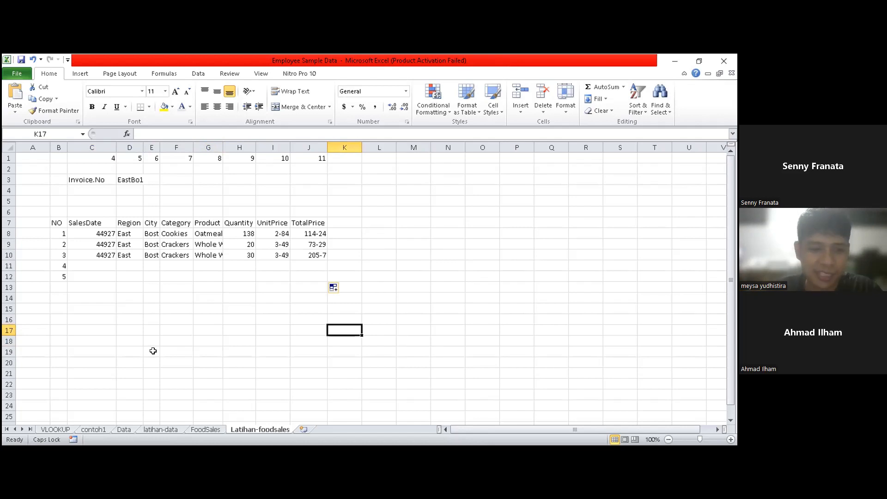
pyautogui.click(213, 337)
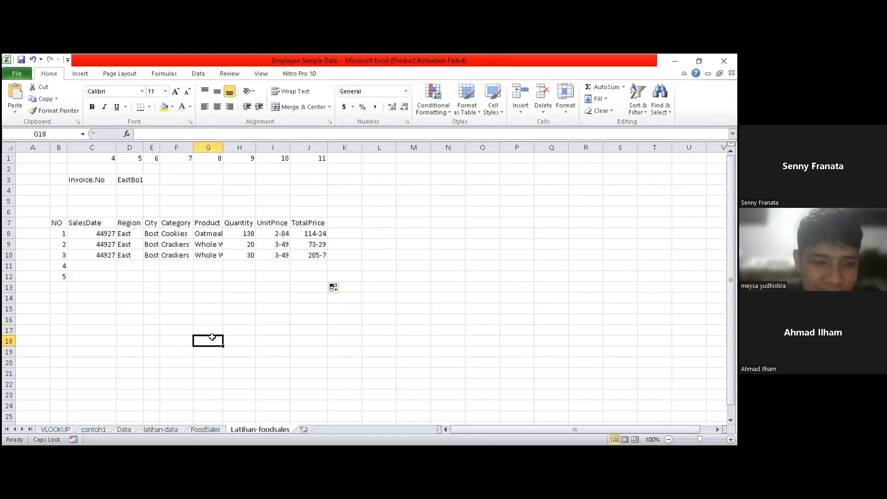